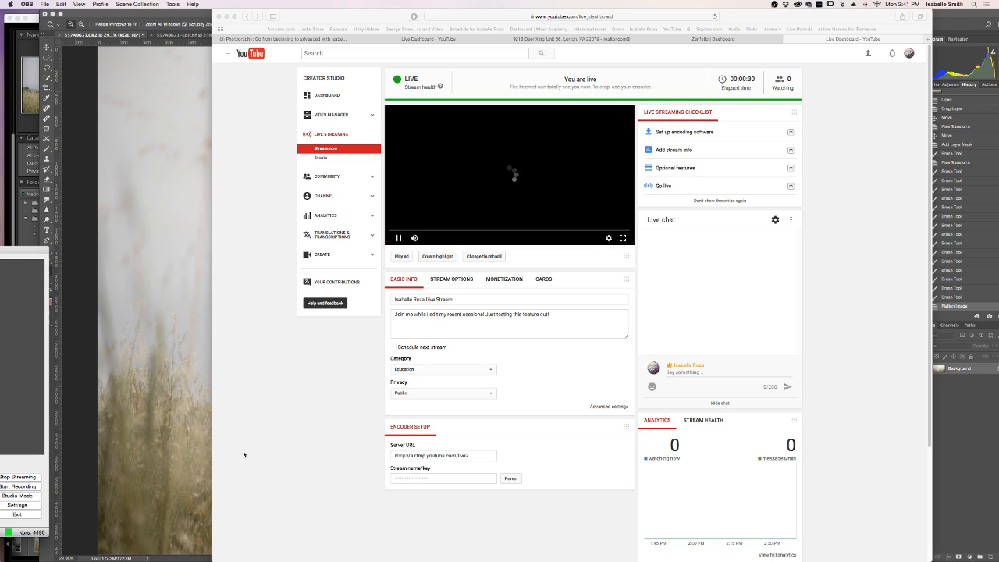
scroll(280, 300, down, 1)
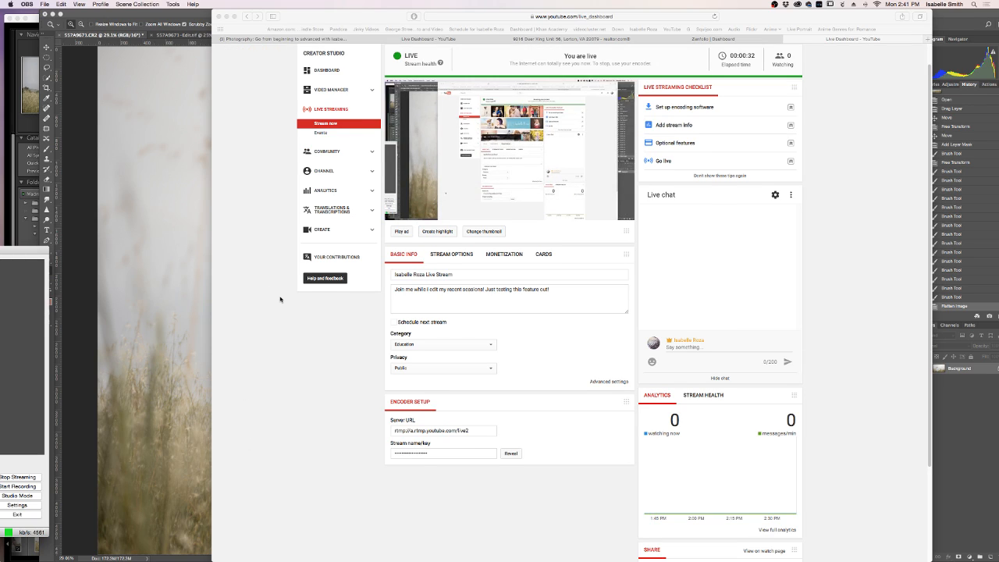
scroll(292, 281, up, 1)
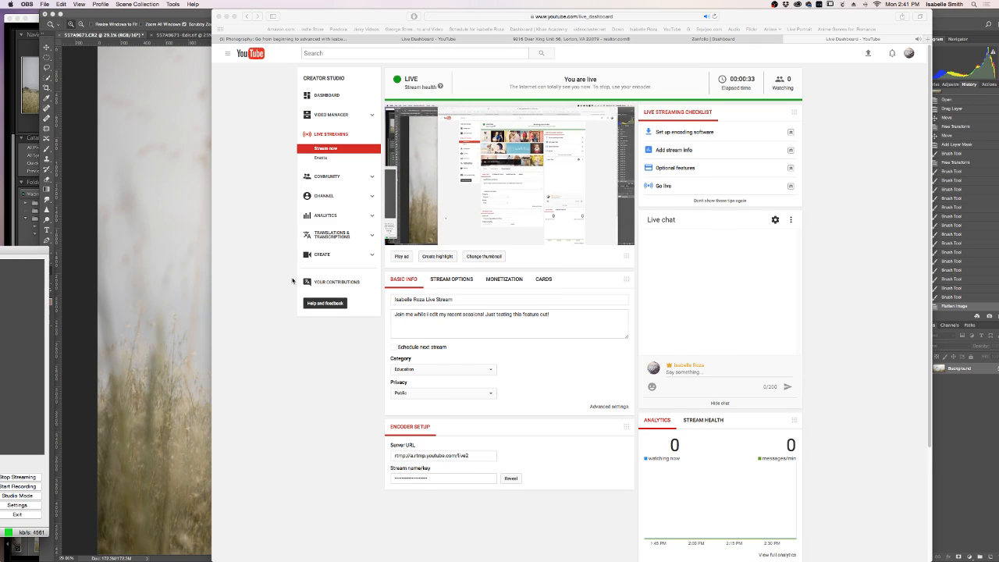
click(227, 16)
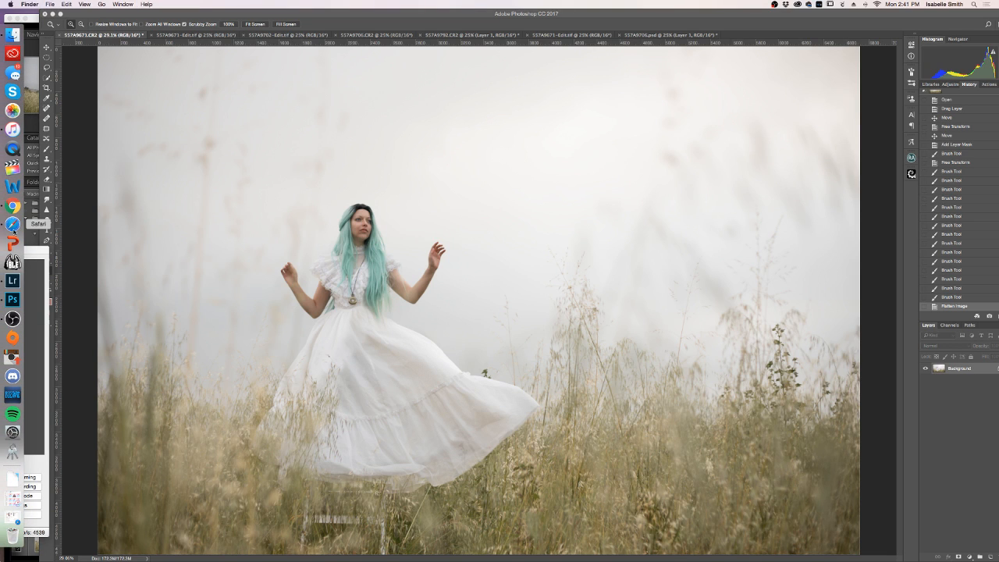
click(13, 231)
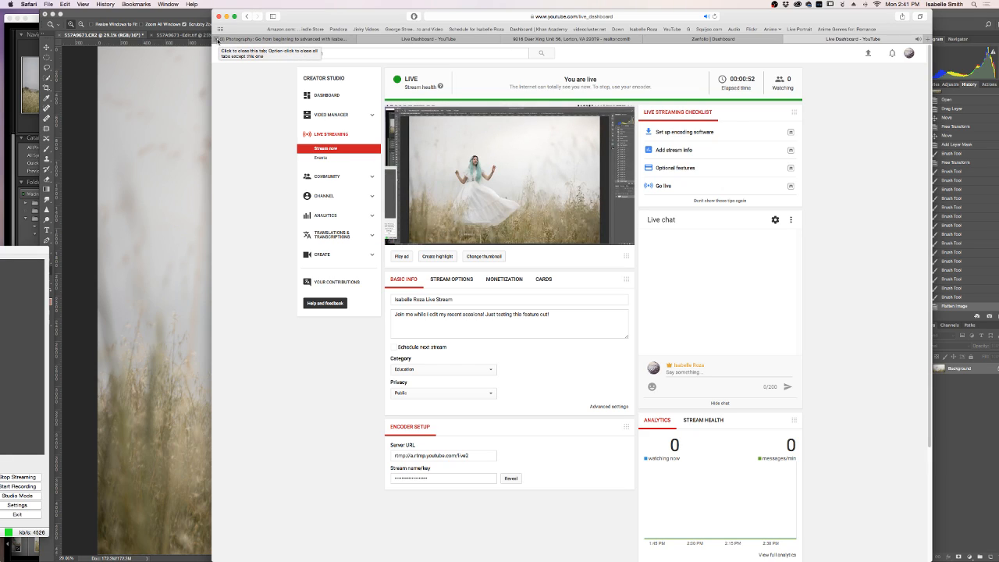
Step: Mute the computer's audio and close the four other browser tabs, keeping only the active YouTube live dashboard
key(XF86AudioMute)
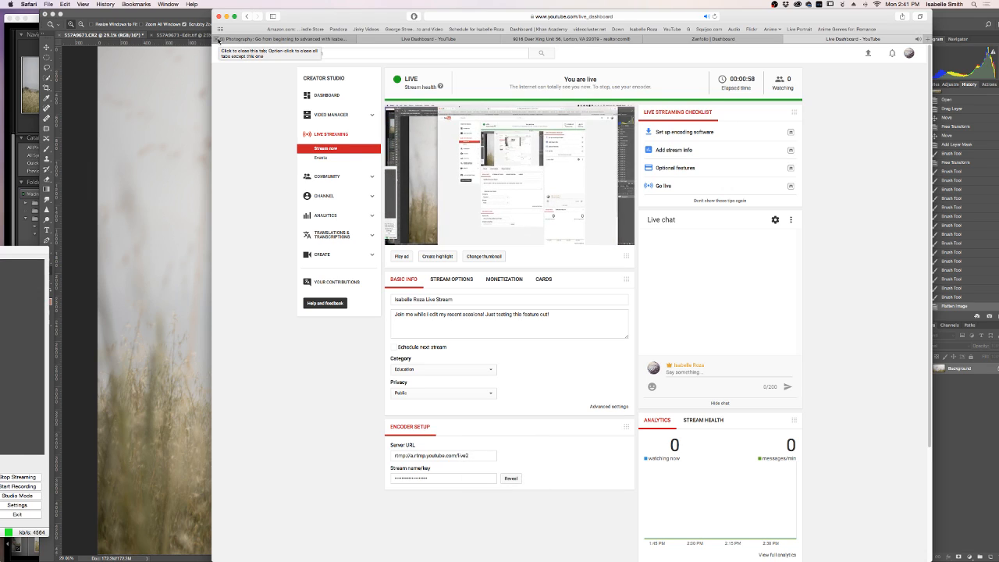
click(219, 39)
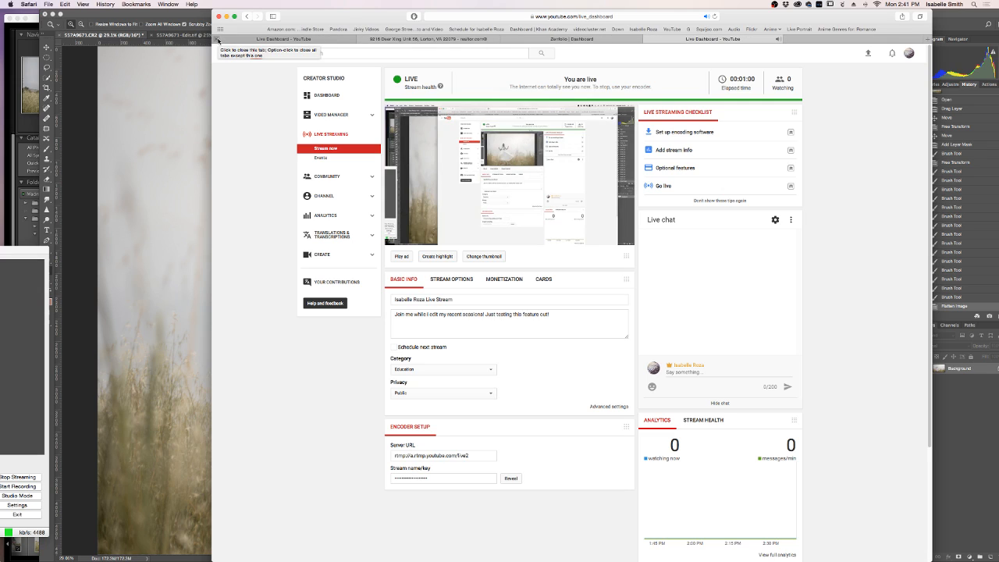
click(220, 39)
click(219, 39)
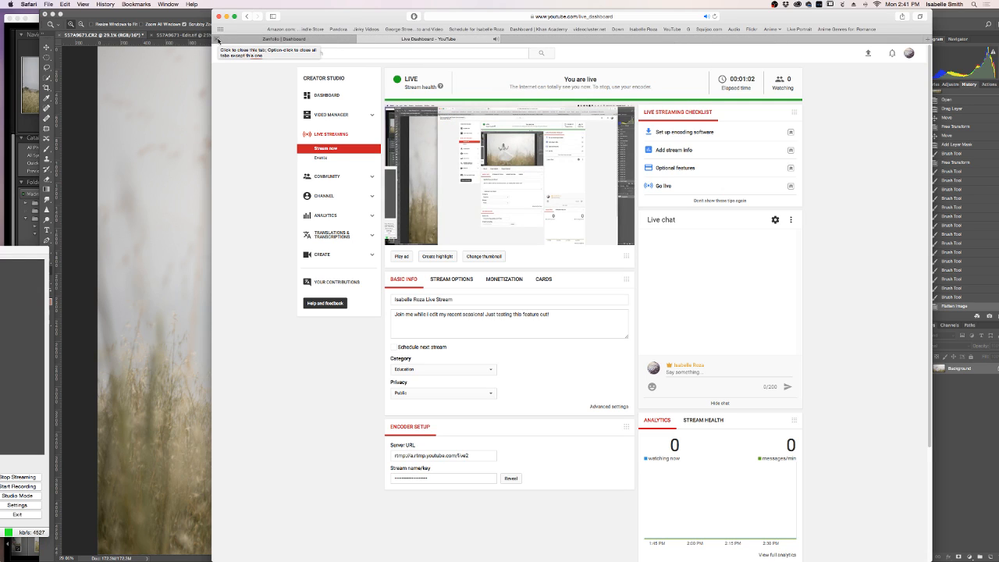
click(219, 39)
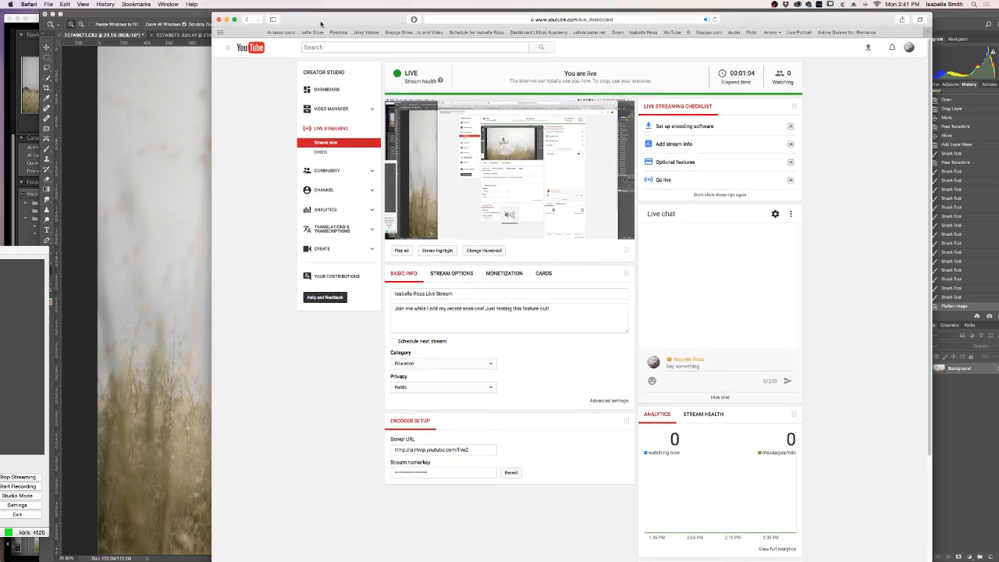
Step: Move the browser window aside, then switch to Photoshop and reposition its window so the side panels fit fully on screen
drag(320, 20, 309, 20)
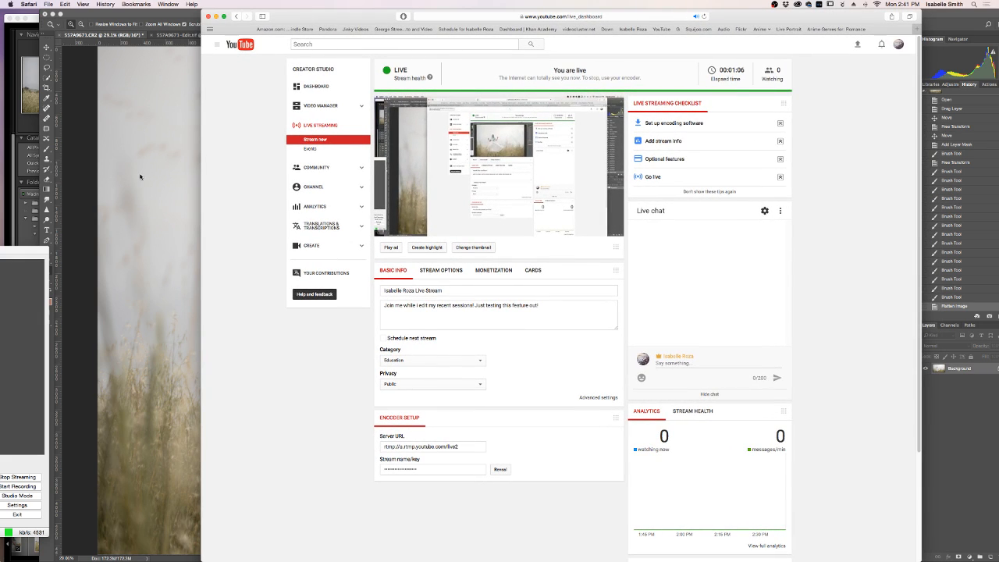
drag(750, 17, 946, 16)
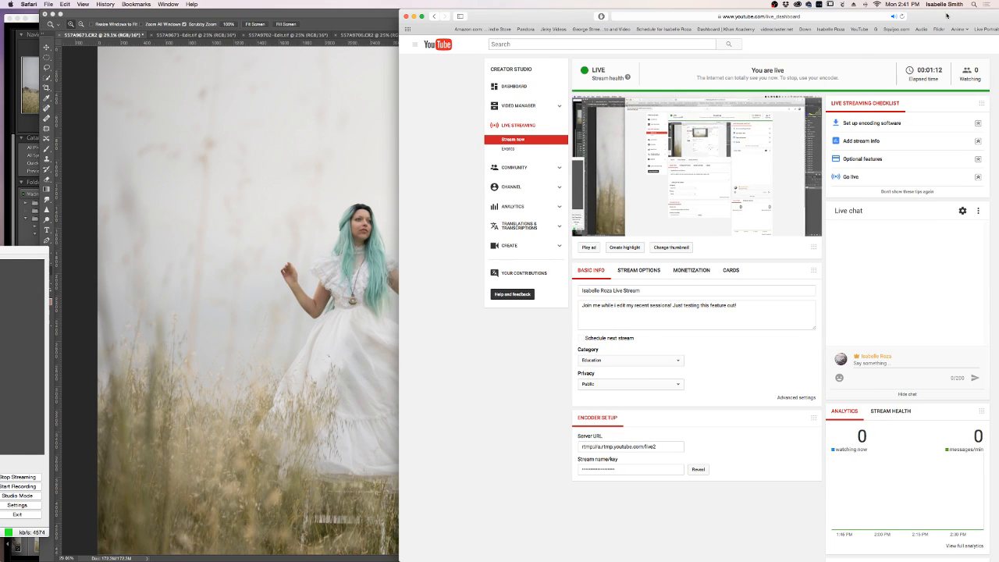
click(339, 119)
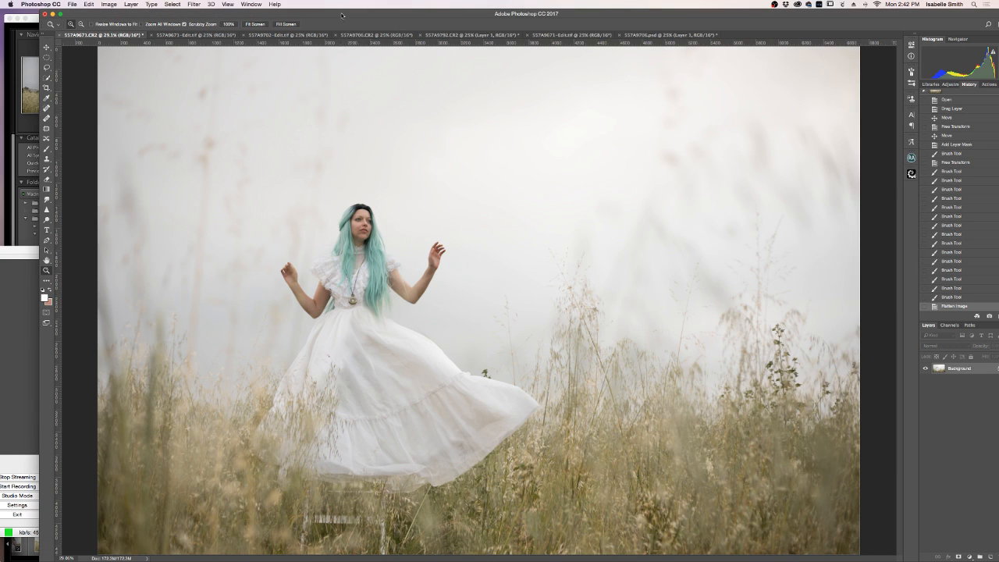
drag(344, 14, 324, 2)
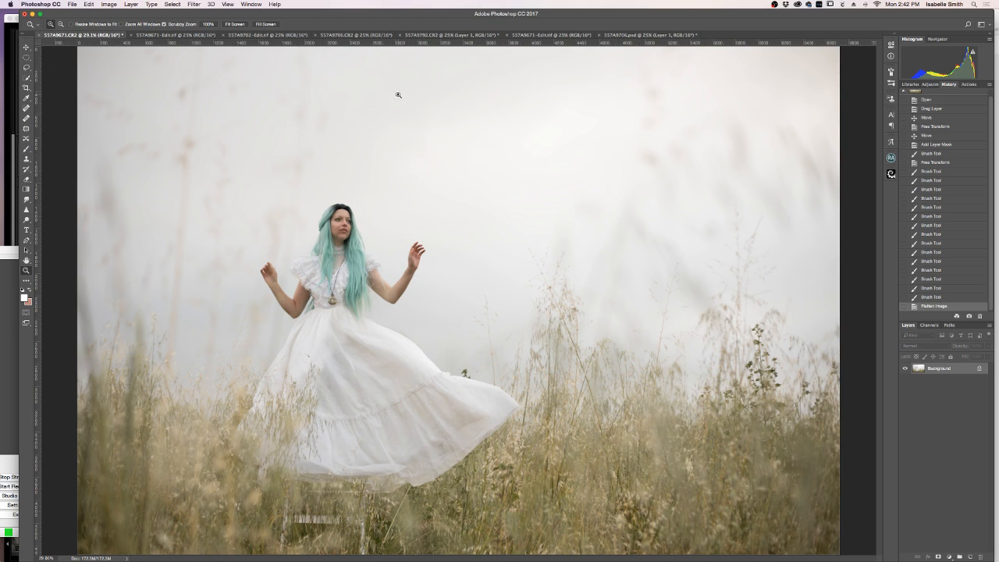
Step: Compare the open S57A9671.CR2 photo with the finished S57A9671-Edit.tif composite and the other poses in the field
click(273, 36)
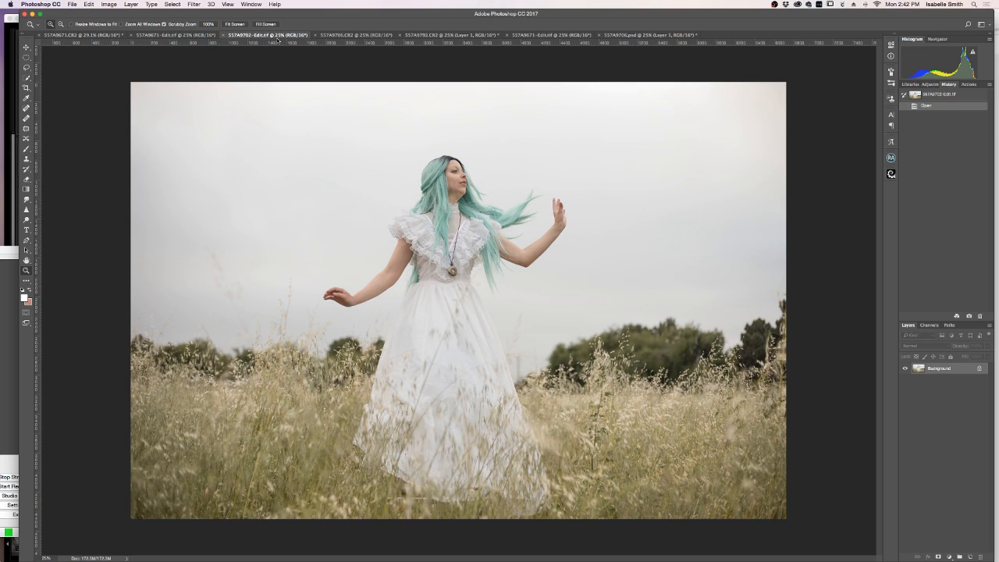
click(201, 36)
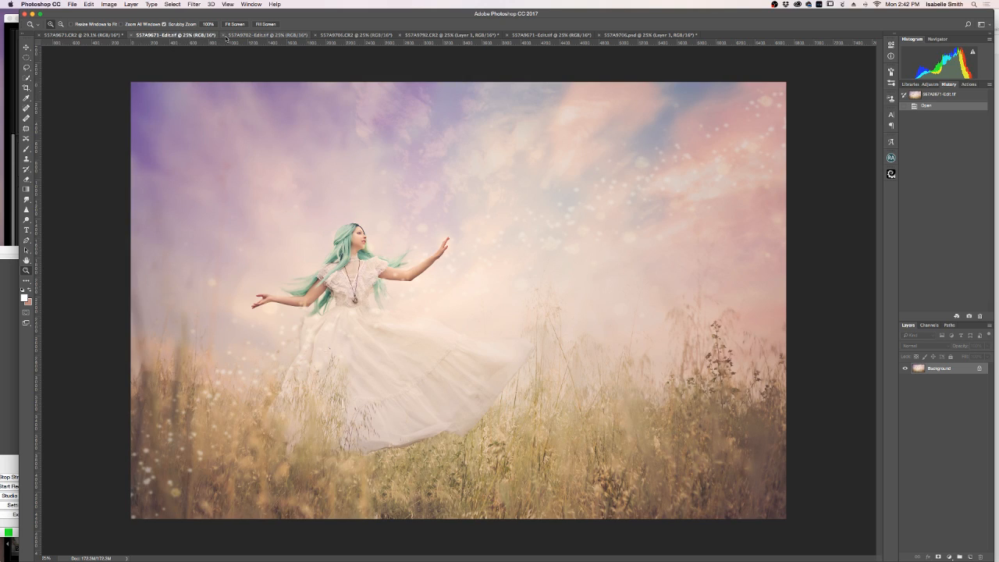
click(274, 36)
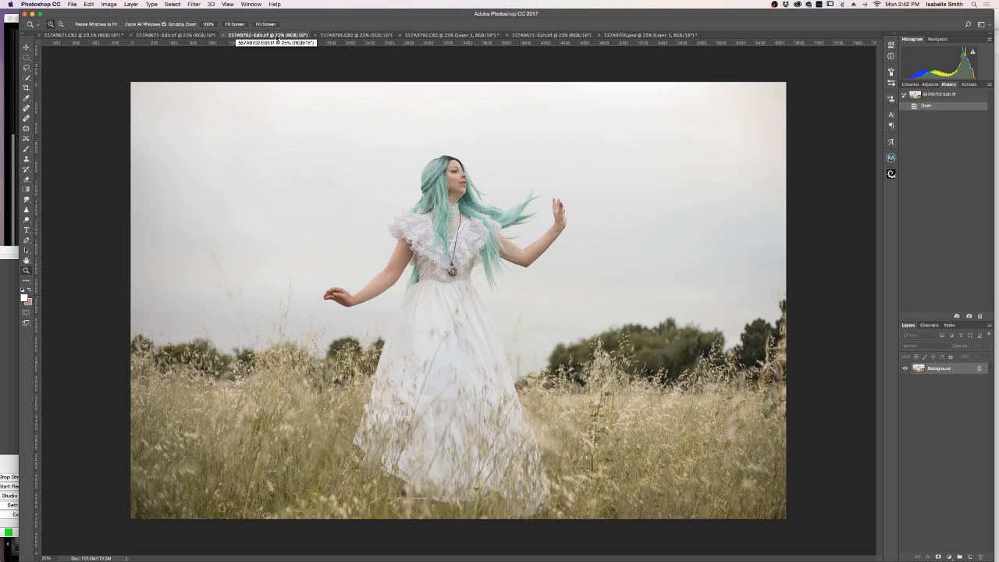
click(345, 36)
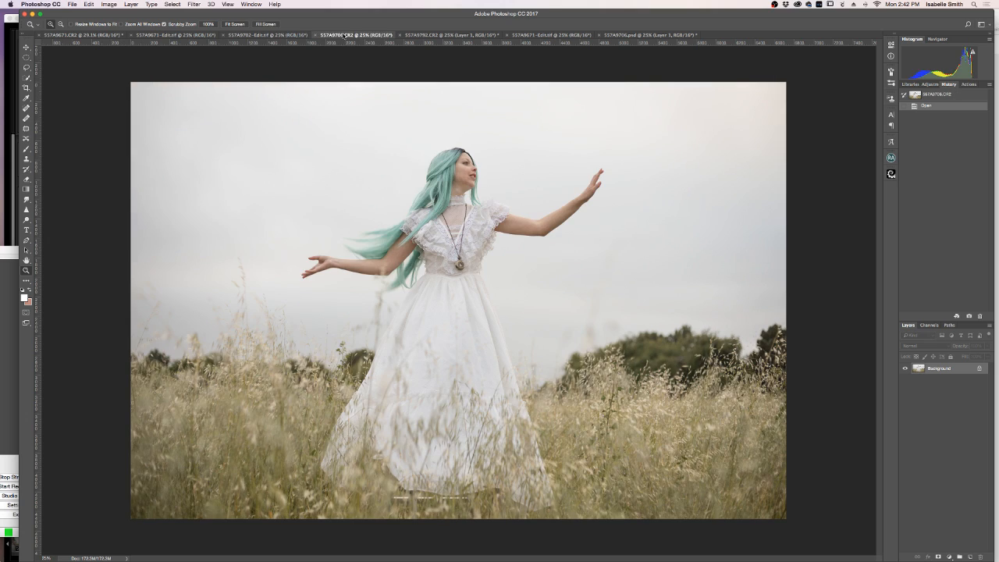
click(79, 36)
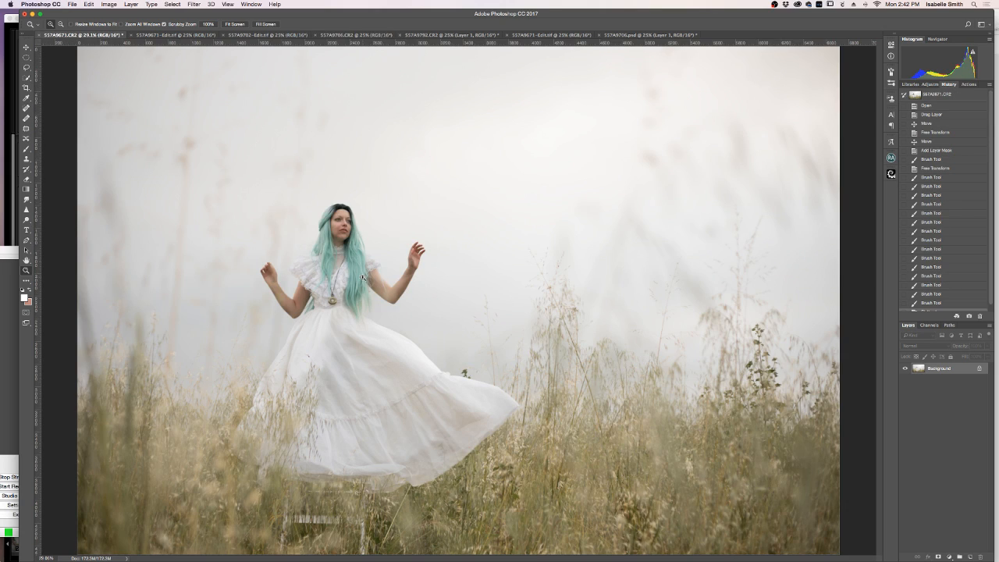
click(173, 35)
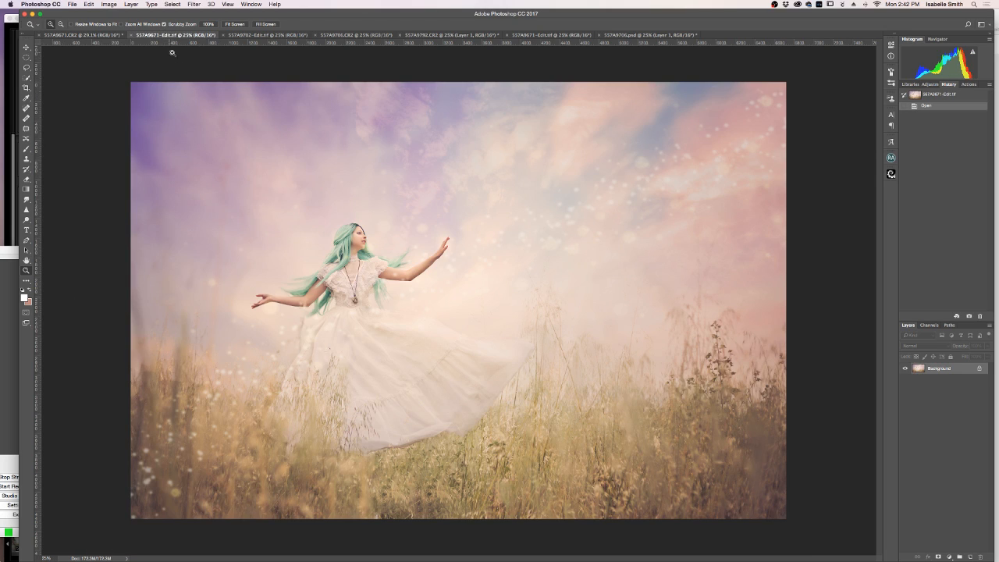
Step: In S57A9706.CR2, select the woman's head, arms and dress bodice with the Quick Selection tool
click(356, 35)
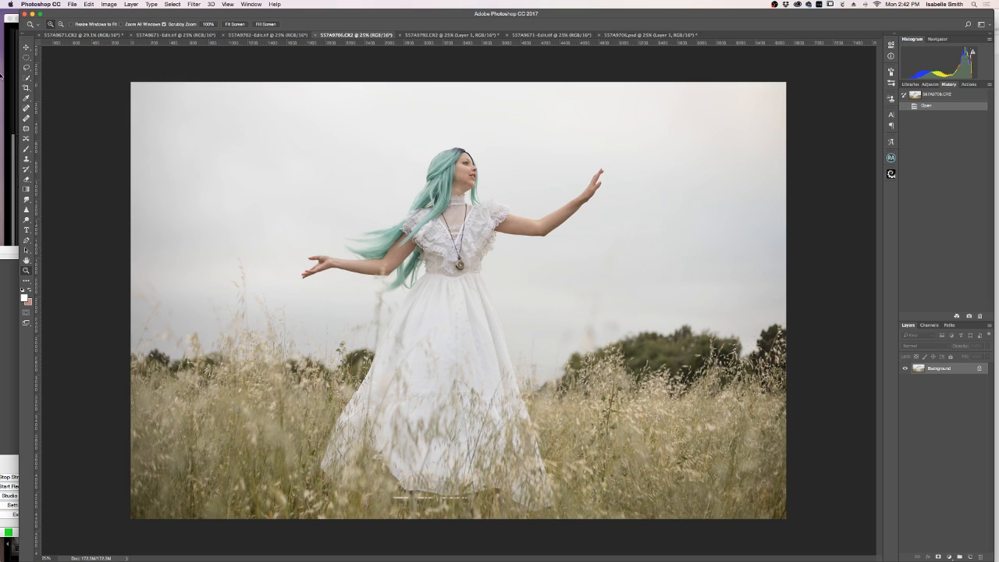
click(27, 79)
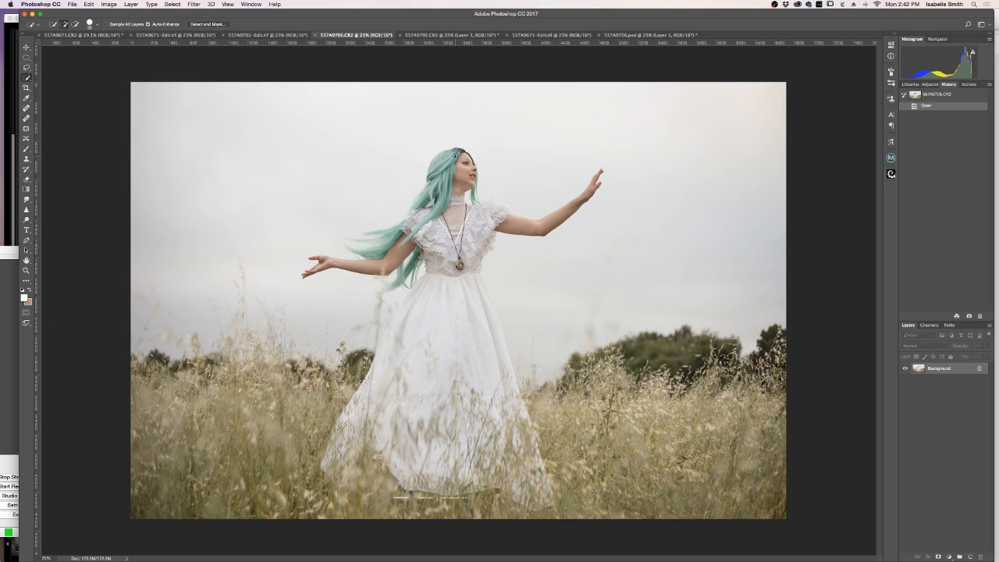
mouse_move(457, 156)
mouse_down()
mouse_move(418, 242)
mouse_move(385, 261)
mouse_move(306, 269)
mouse_move(367, 266)
mouse_up()
mouse_move(495, 221)
mouse_down()
mouse_move(527, 222)
mouse_move(494, 255)
mouse_move(437, 244)
mouse_move(439, 256)
mouse_move(468, 263)
mouse_move(495, 205)
mouse_move(503, 207)
mouse_move(423, 276)
mouse_up()
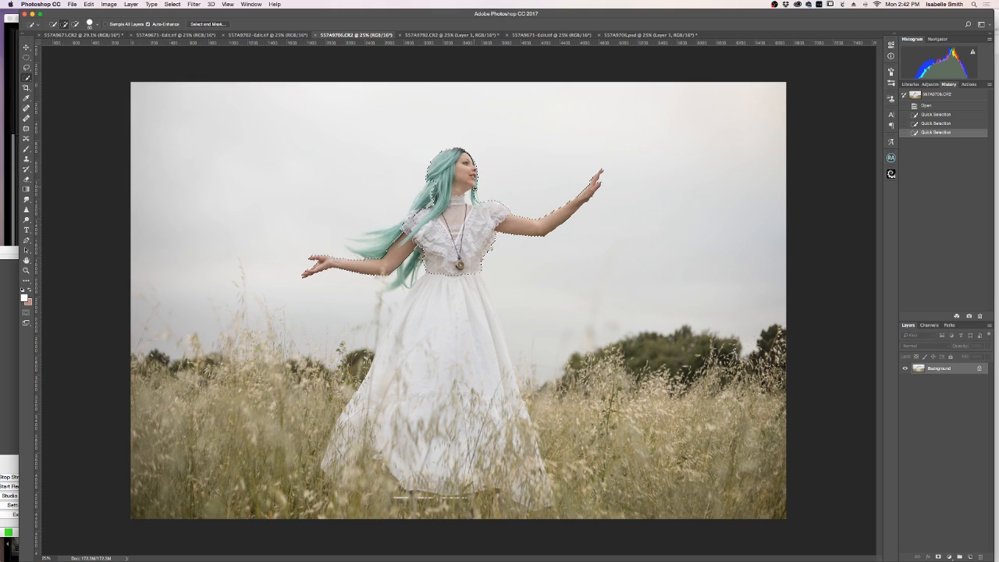
mouse_move(446, 255)
mouse_down()
mouse_move(406, 225)
mouse_move(438, 262)
mouse_move(406, 276)
mouse_up()
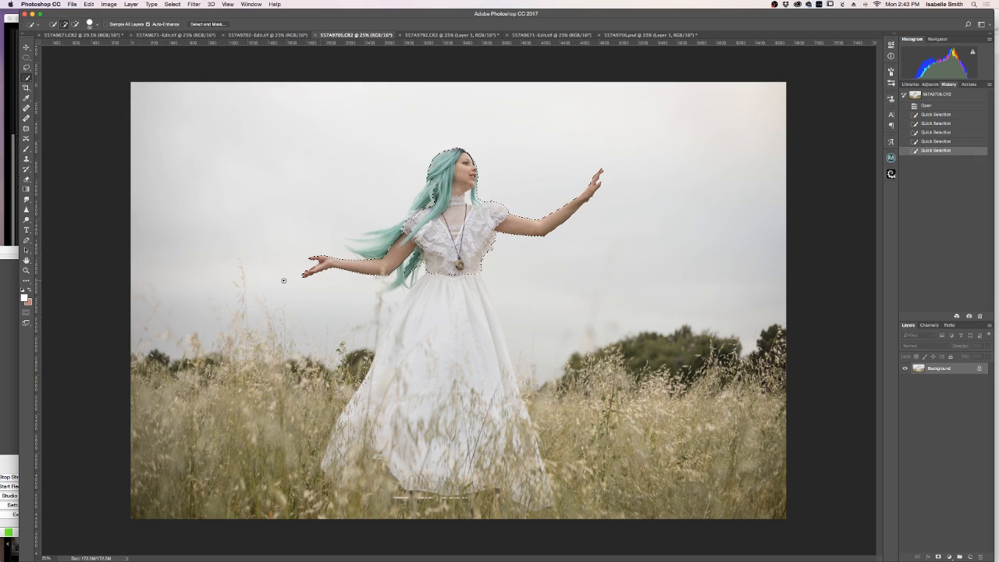
Step: Add the flowing hair behind her shoulder and the loose hair ends below her arm to the selection
mouse_move(394, 231)
mouse_down()
mouse_move(346, 244)
mouse_move(306, 240)
mouse_up()
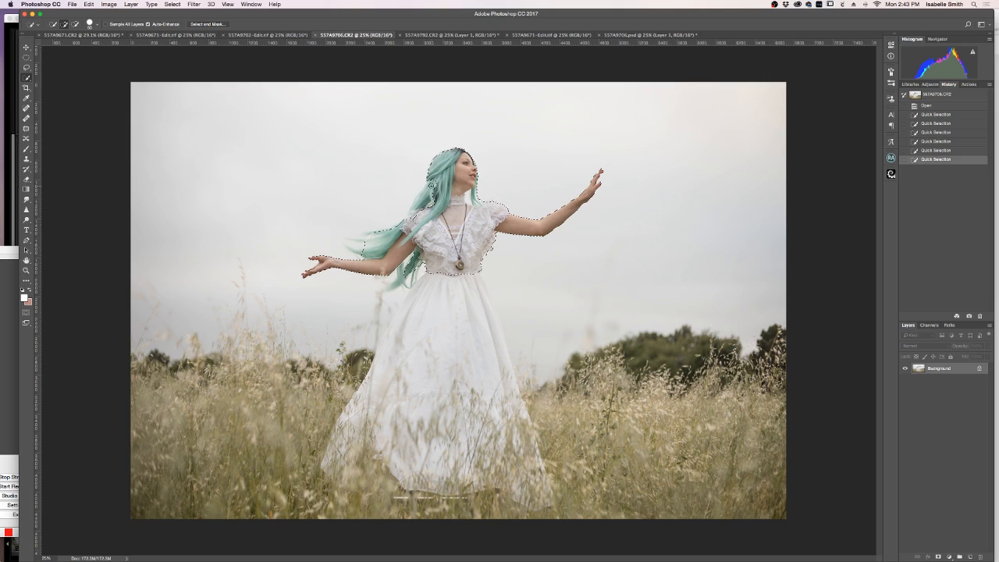
click(458, 226)
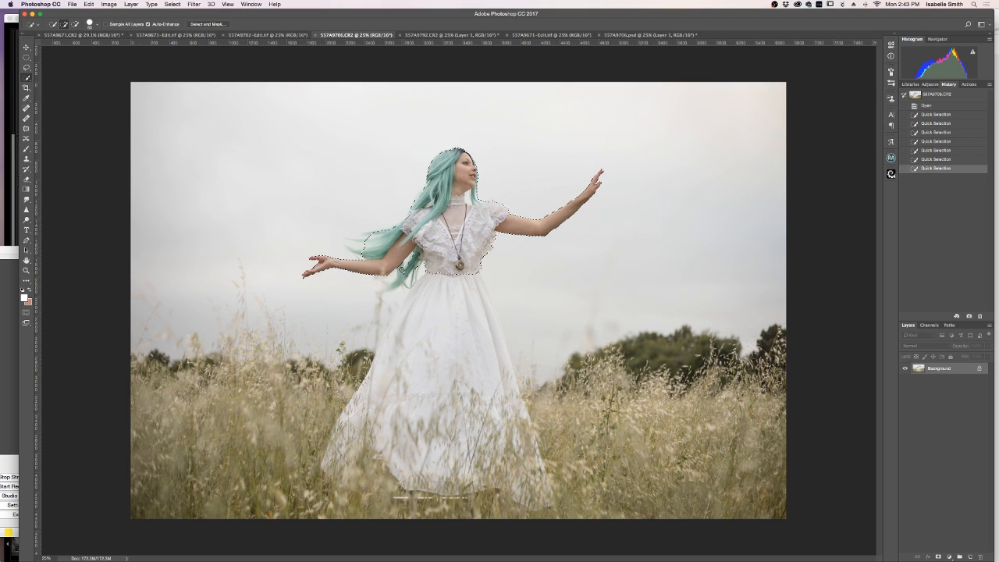
drag(400, 269, 390, 286)
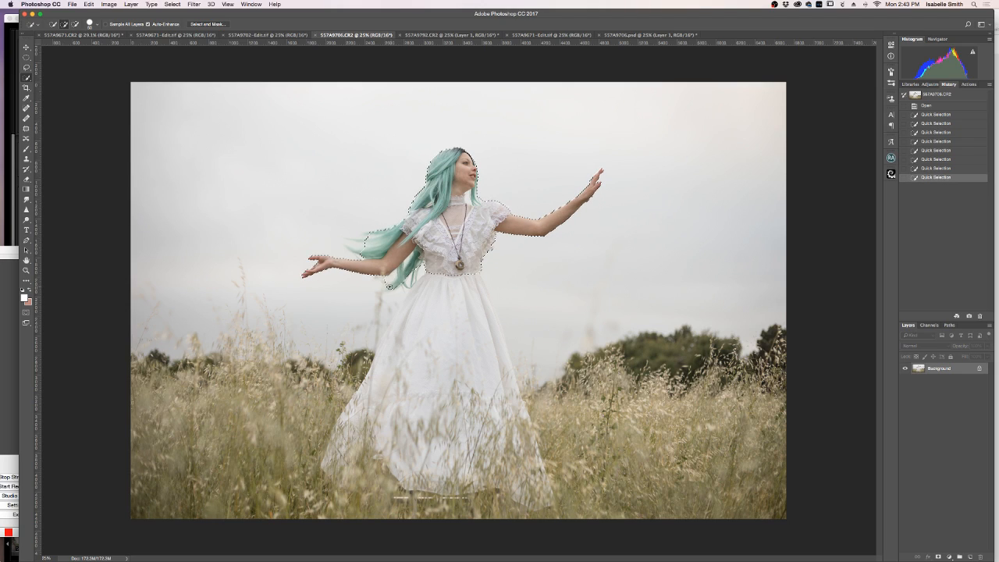
click(389, 286)
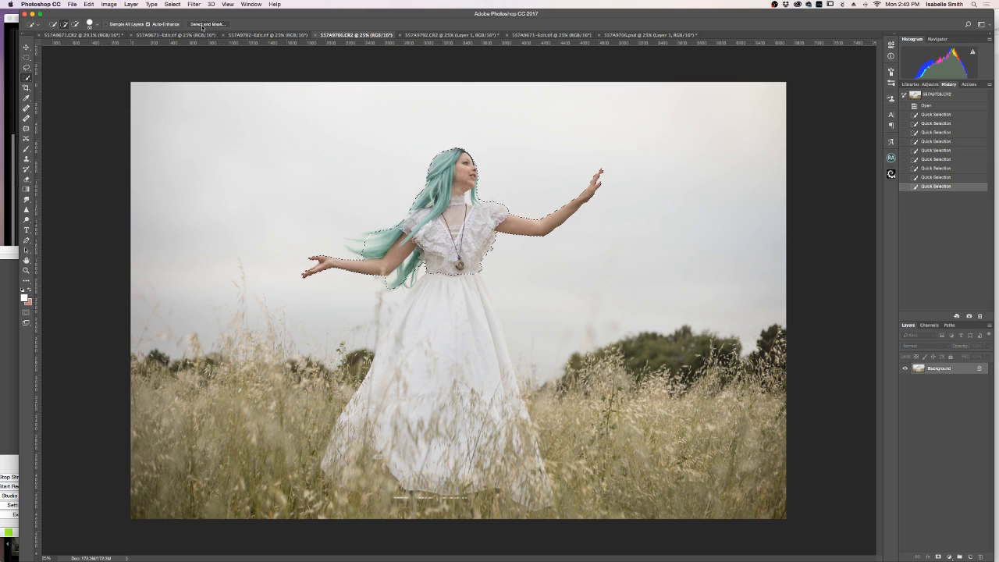
Step: Try to refine the edges of the flowing hair in Select and Mask, using Smart Radius
click(201, 26)
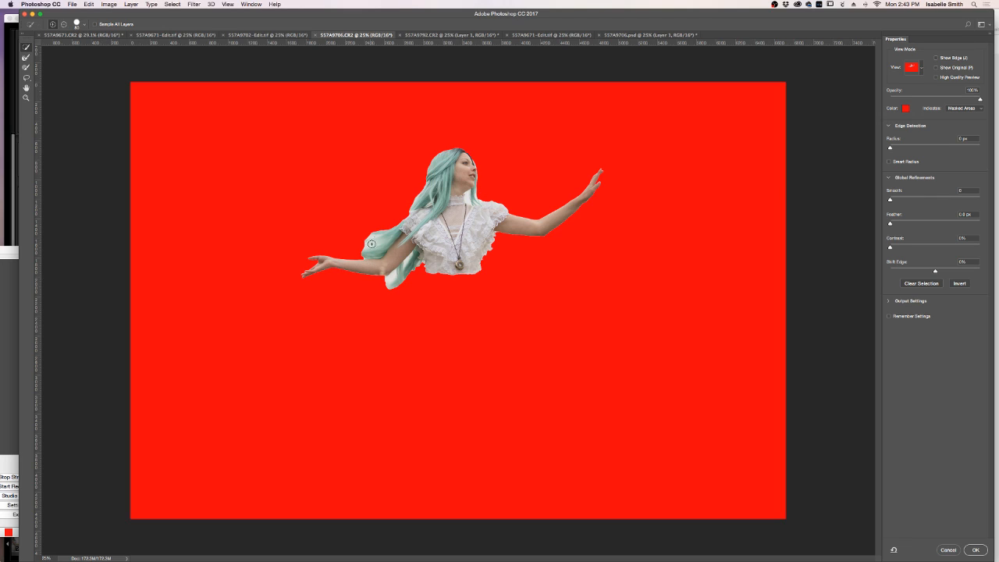
mouse_move(381, 233)
mouse_down()
mouse_move(352, 234)
mouse_move(370, 233)
mouse_up()
drag(369, 234, 348, 238)
click(889, 163)
drag(371, 238, 356, 250)
click(975, 550)
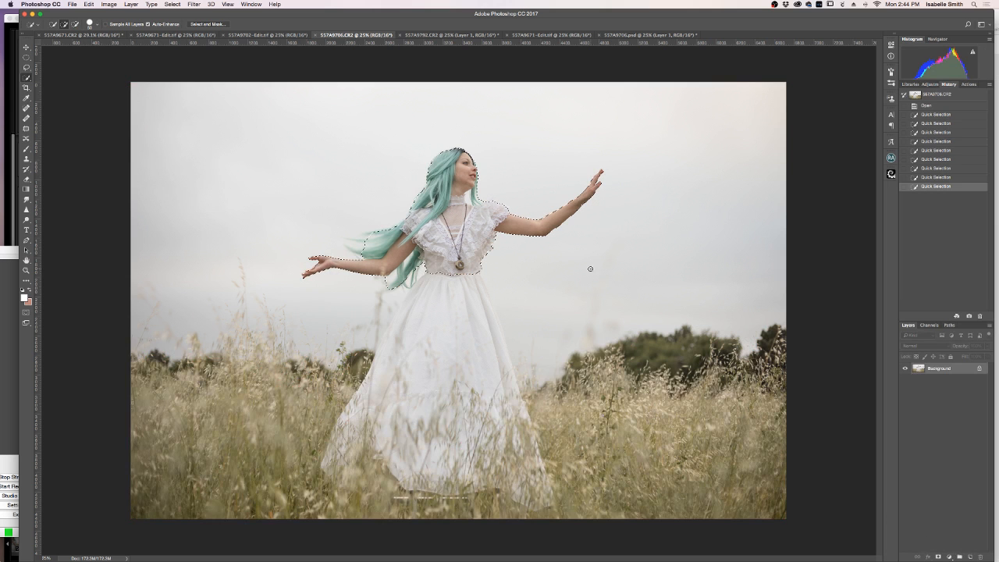
Step: Open the classic Refine Edge dialog for the selection and brush along the flowing hair strands and loose ends
click(132, 5)
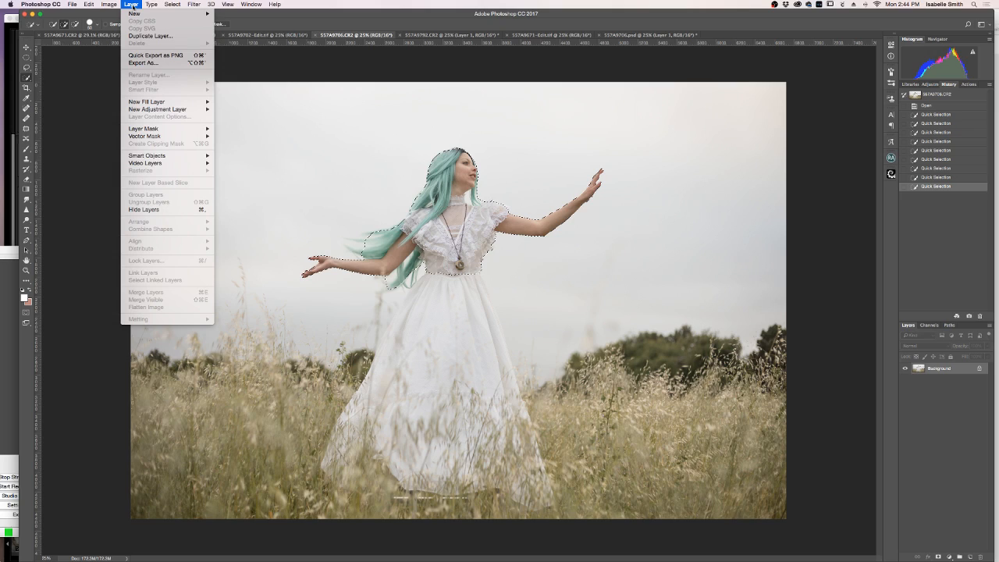
mouse_move(173, 5)
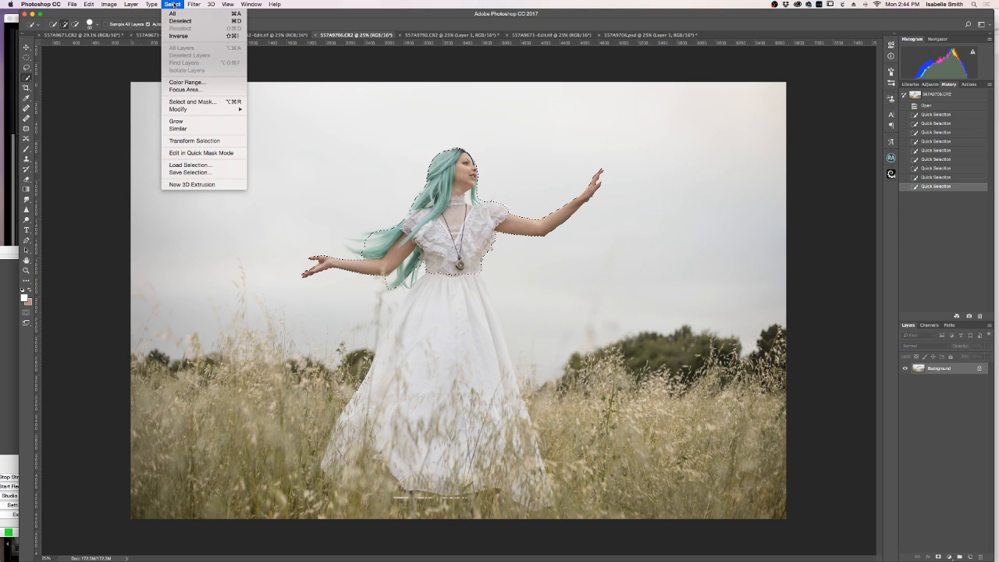
shift+click(200, 102)
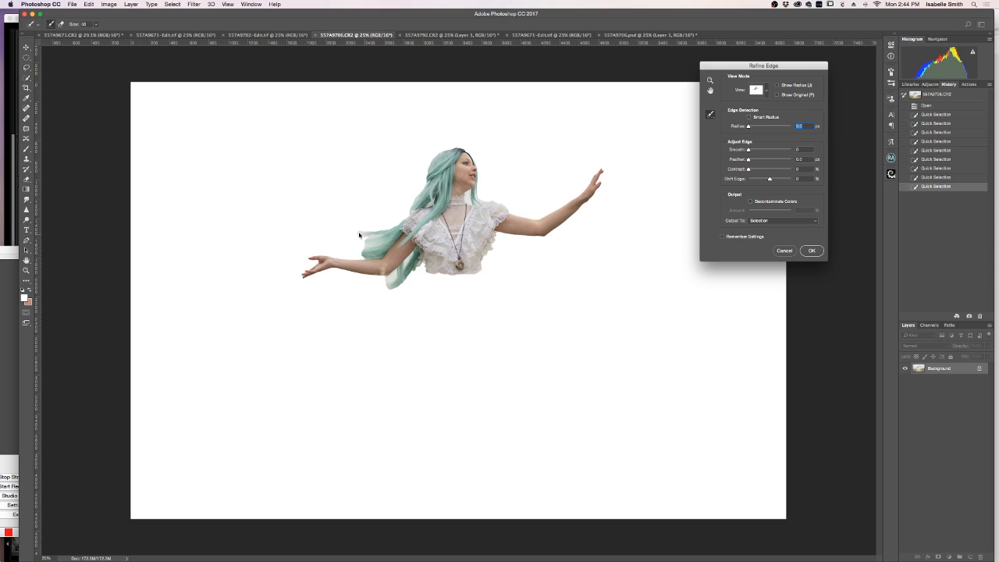
drag(359, 234, 383, 233)
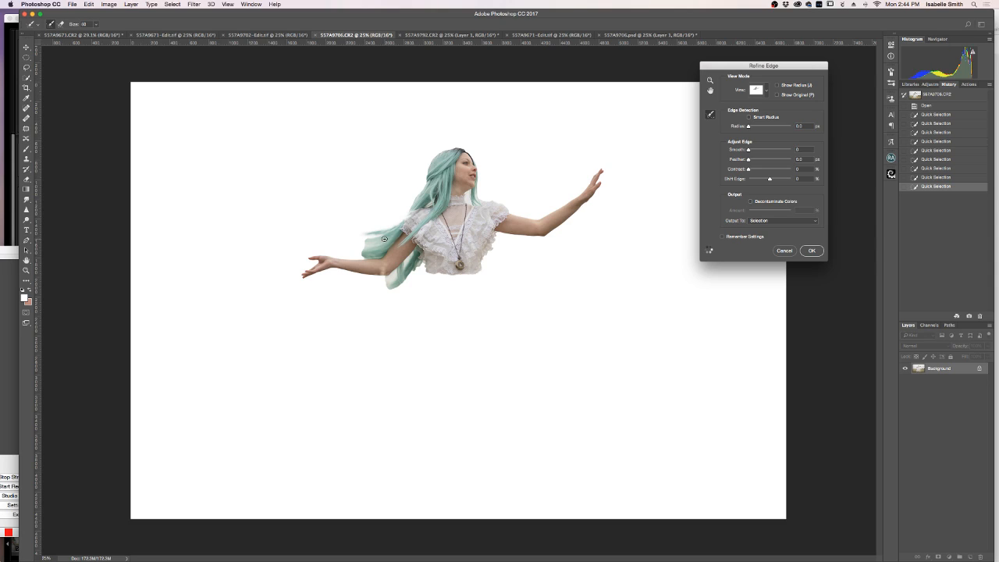
drag(384, 238, 349, 241)
drag(371, 246, 350, 249)
drag(350, 249, 355, 260)
mouse_move(384, 292)
mouse_down()
mouse_move(411, 292)
mouse_move(411, 277)
mouse_move(421, 281)
mouse_move(414, 264)
mouse_move(394, 284)
mouse_up()
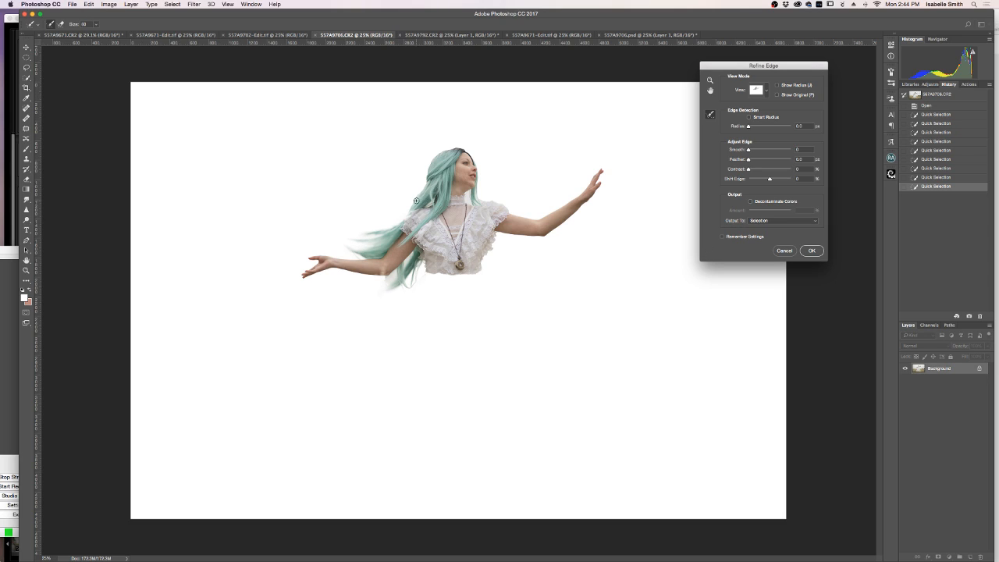
Step: Refine the hair edge along the crown and back of the head, with Smart Radius enabled
mouse_move(428, 183)
mouse_down()
mouse_move(438, 154)
mouse_move(457, 149)
mouse_up()
drag(436, 160, 427, 187)
click(750, 118)
drag(452, 152, 413, 203)
Step: Smooth and slightly feather the refined edge, keep the output as Selection, and apply the edge refinement
drag(748, 149, 752, 151)
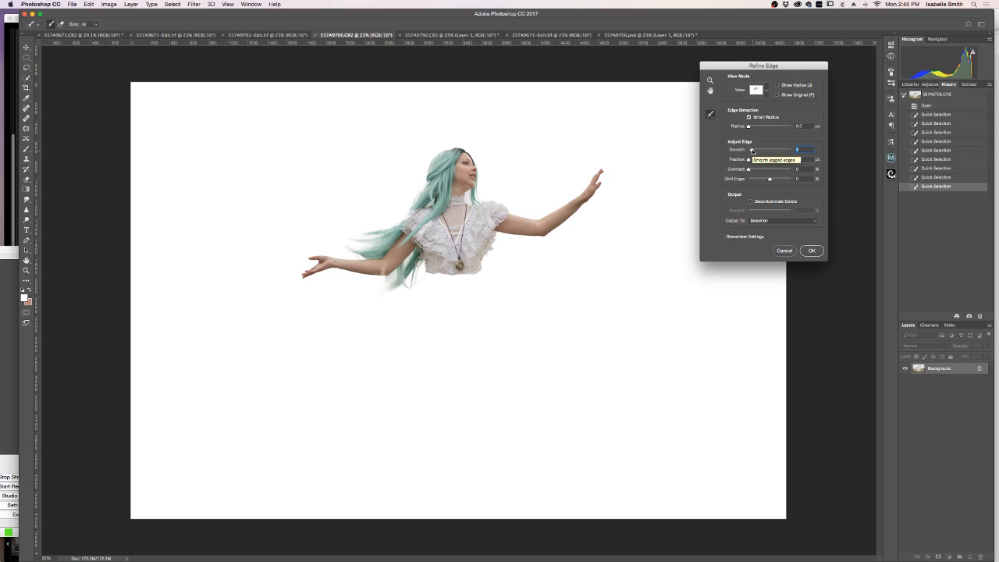
drag(752, 151, 755, 150)
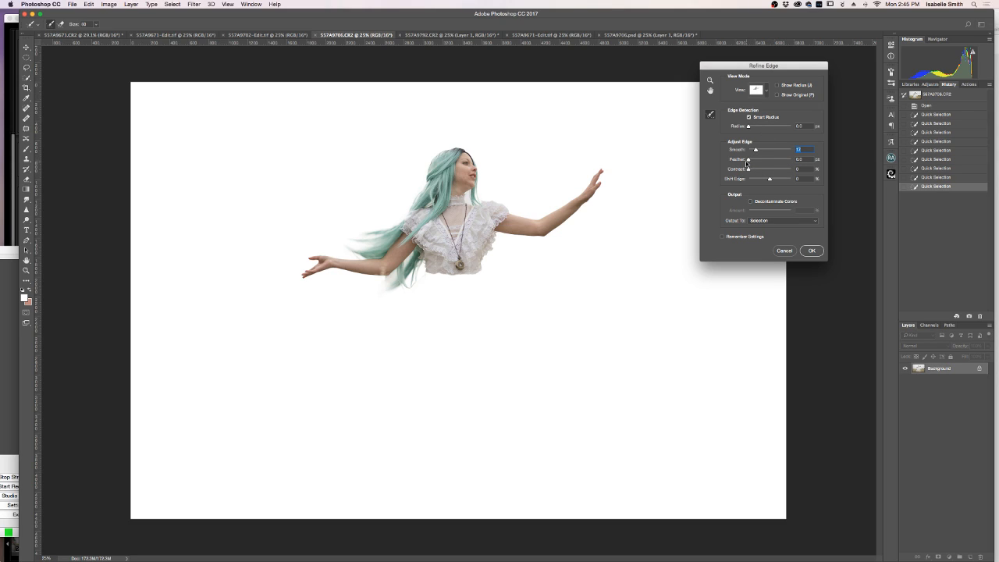
drag(748, 159, 750, 160)
mouse_move(749, 126)
mouse_down()
mouse_move(763, 130)
mouse_move(749, 129)
mouse_up()
click(758, 222)
click(758, 221)
click(812, 251)
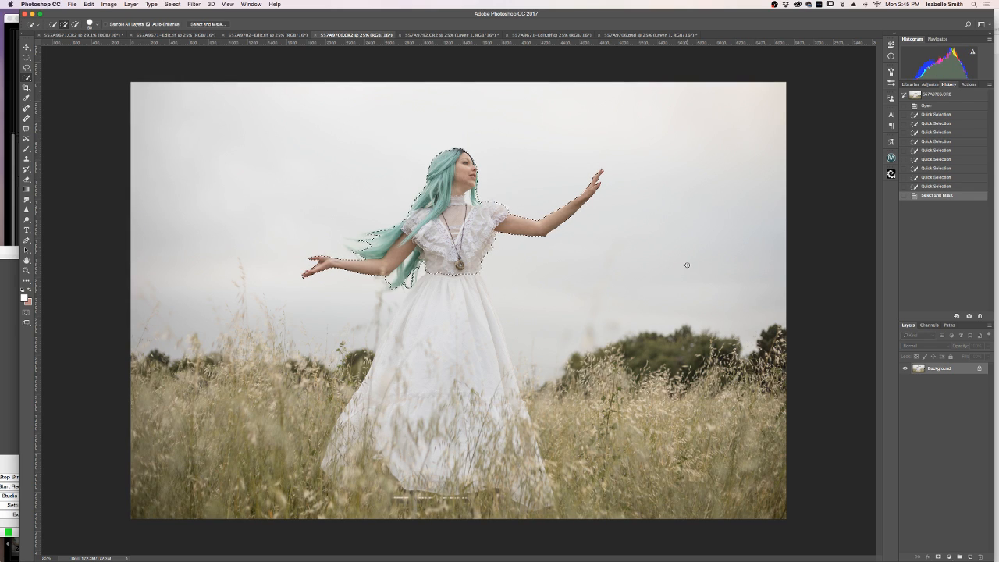
Step: Copy the selected woman to a new layer, hide the Background, and check the cutout's hair edges up close
key(super+j)
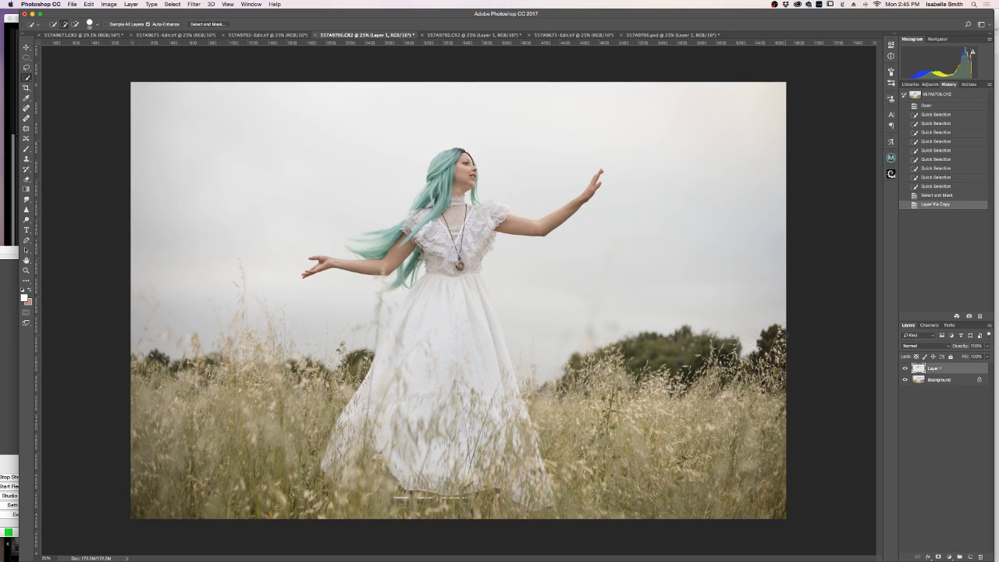
click(906, 380)
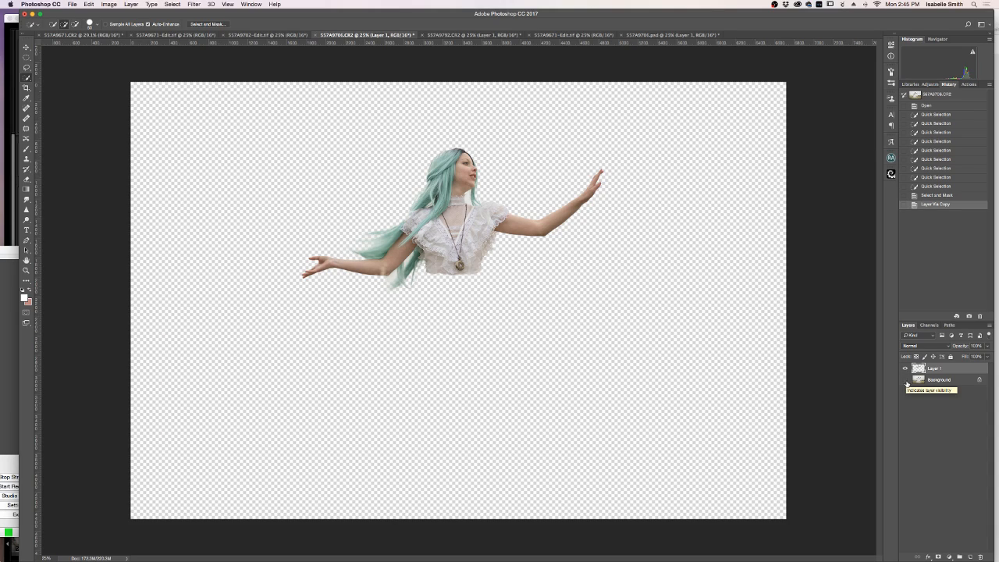
click(25, 270)
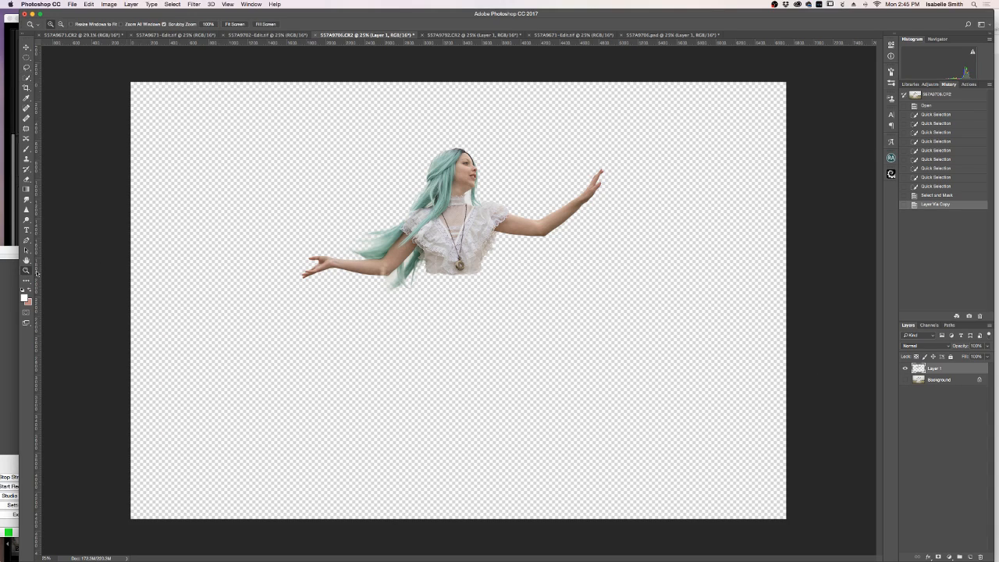
click(420, 181)
click(419, 180)
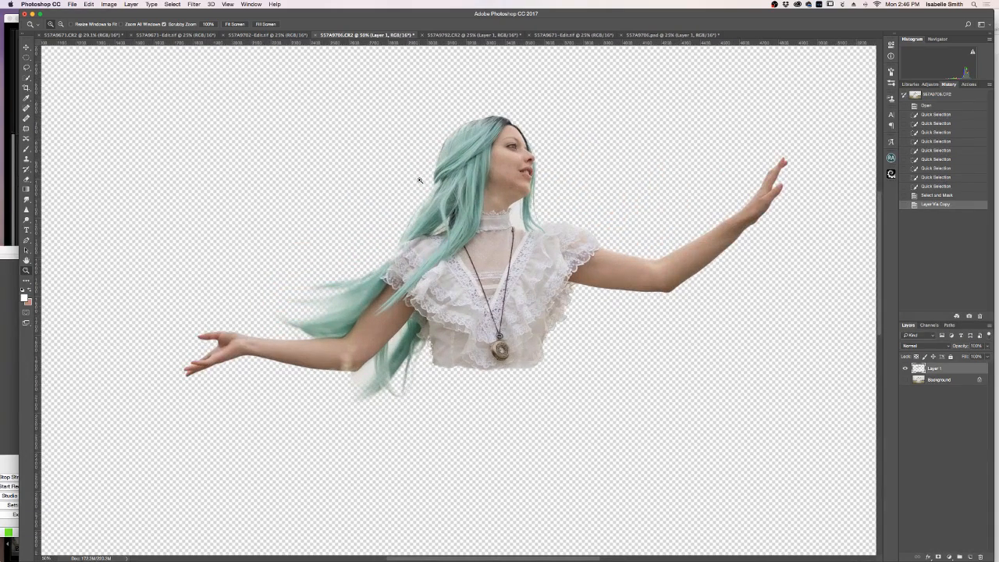
click(463, 134)
click(461, 89)
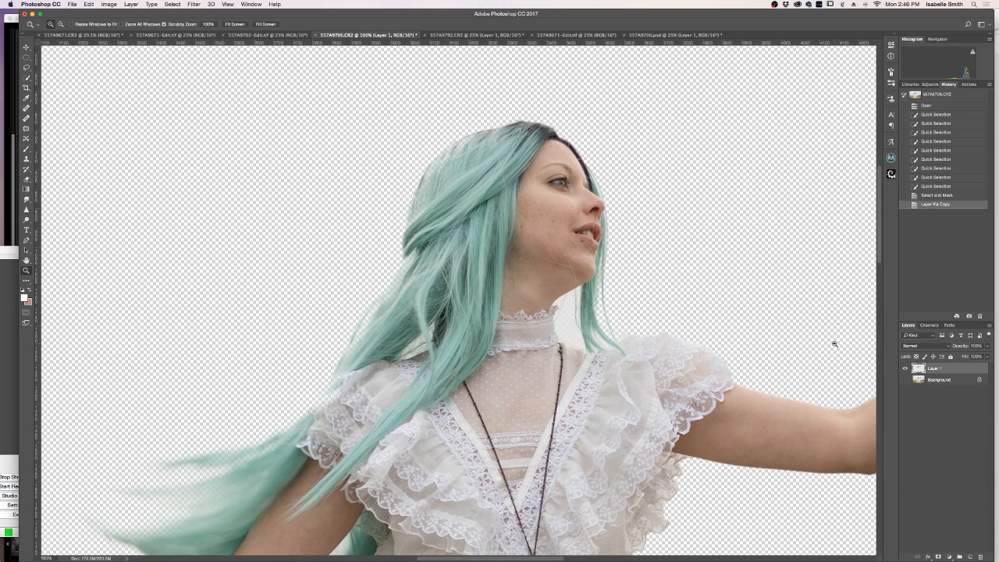
Step: Load Layer 1's outline as a selection with the Background shown and Layer 1 hidden, and make the Background the active layer
click(905, 380)
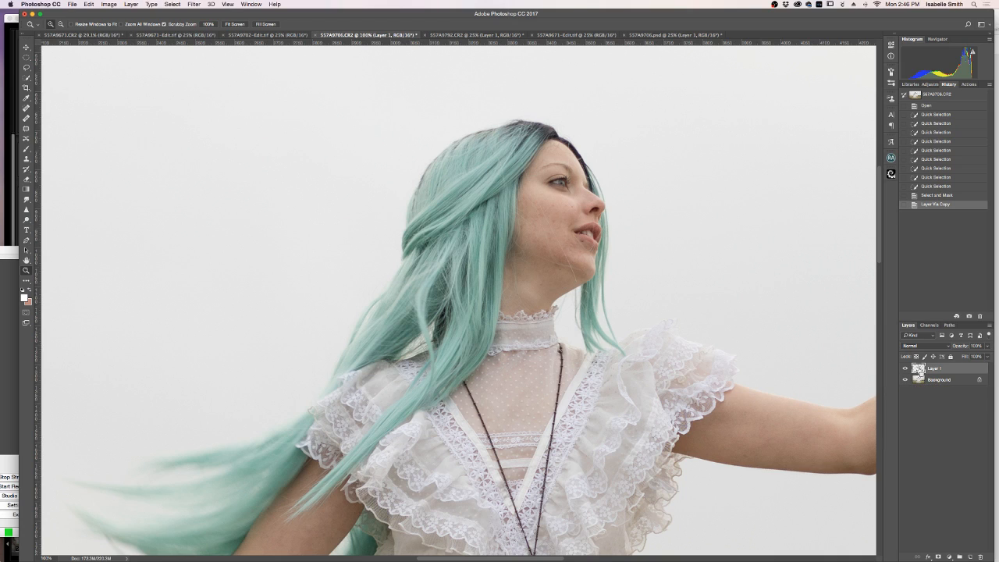
ctrl+click(918, 371)
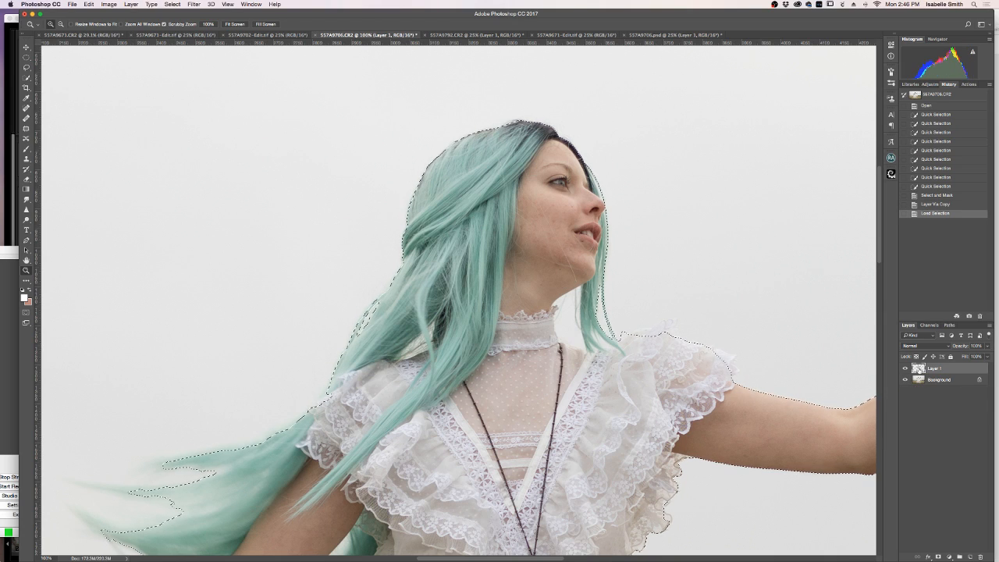
click(905, 368)
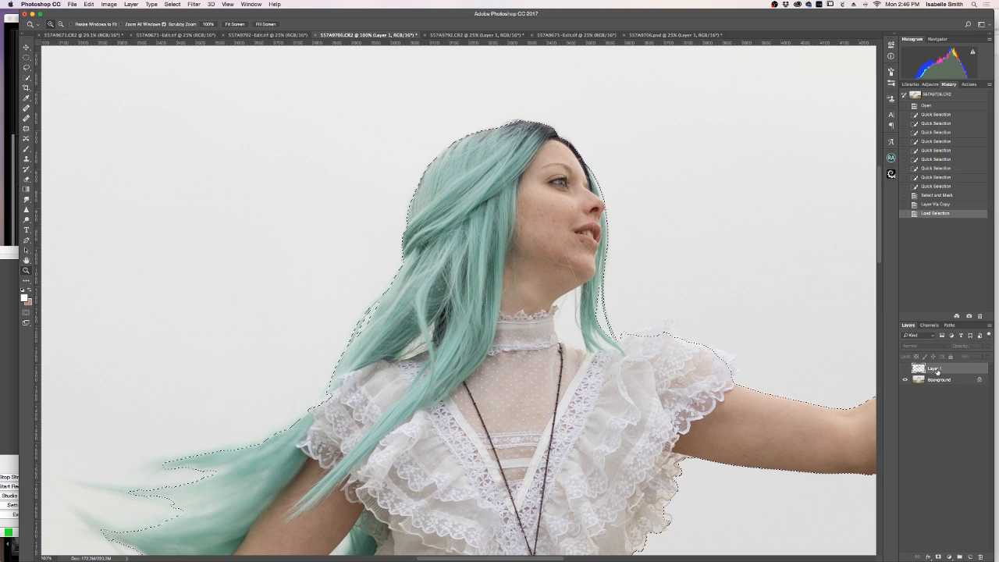
click(936, 381)
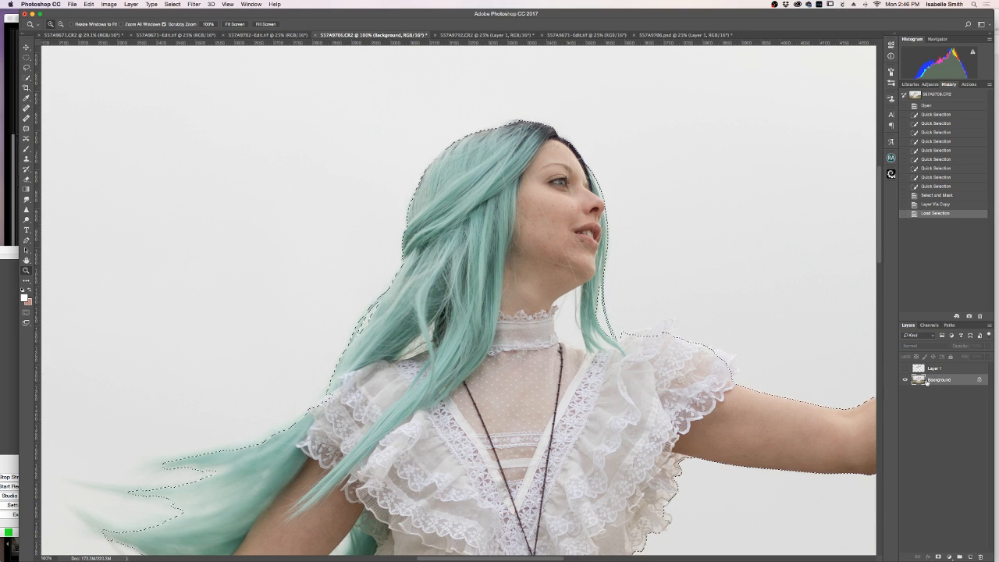
click(26, 80)
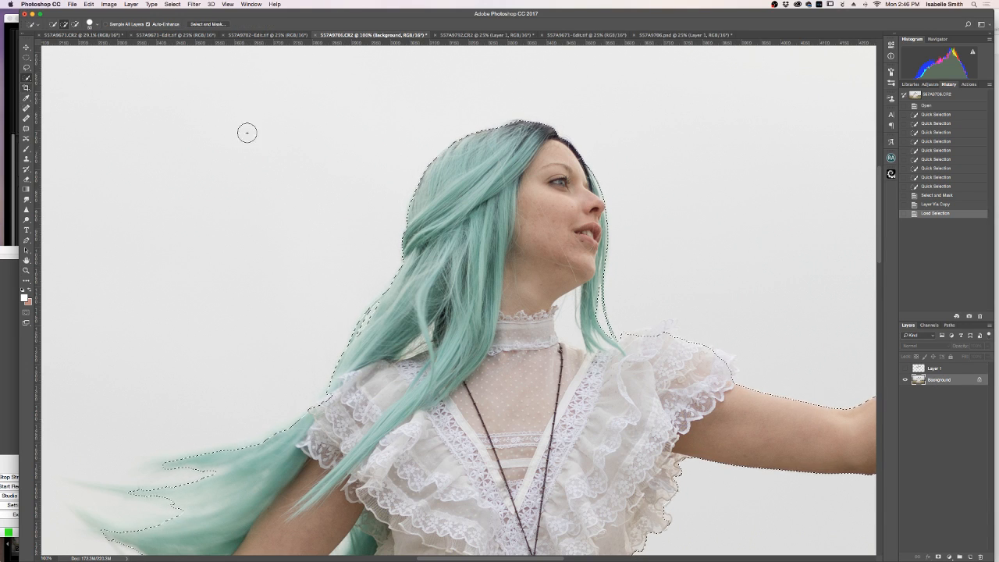
click(486, 147)
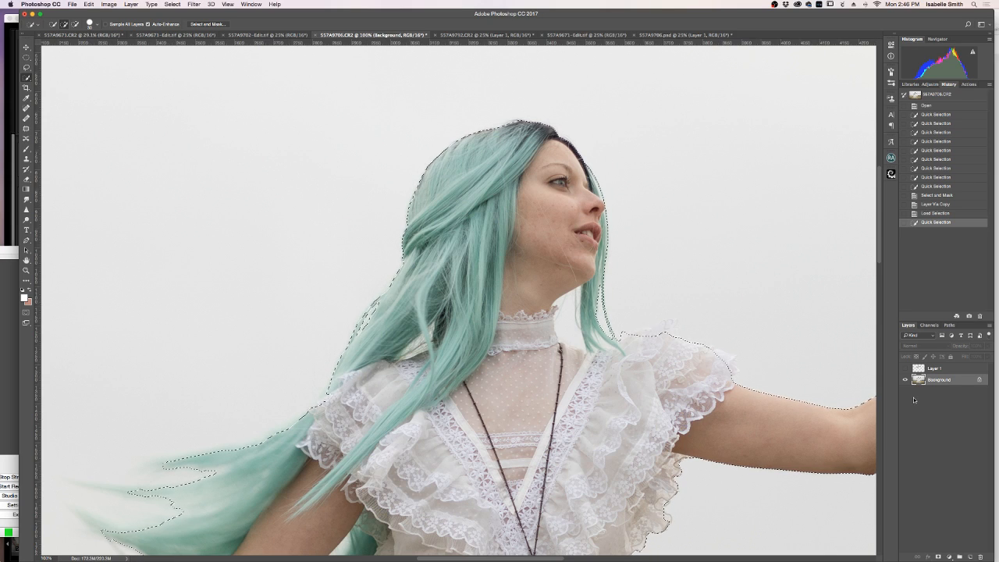
Step: Duplicate the Background layer, mask the copy with the active selection, and hide the original Background
drag(948, 381, 970, 556)
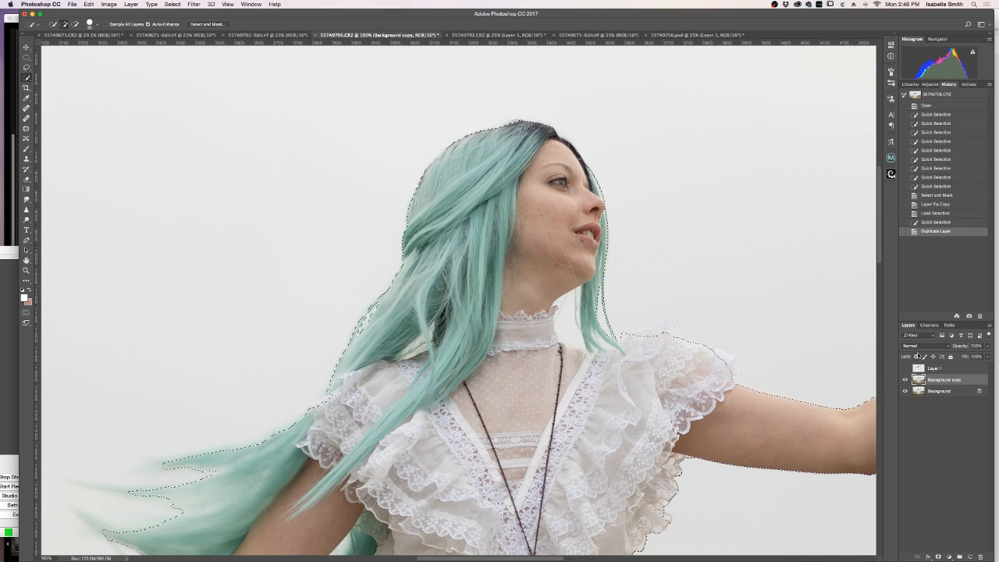
click(938, 556)
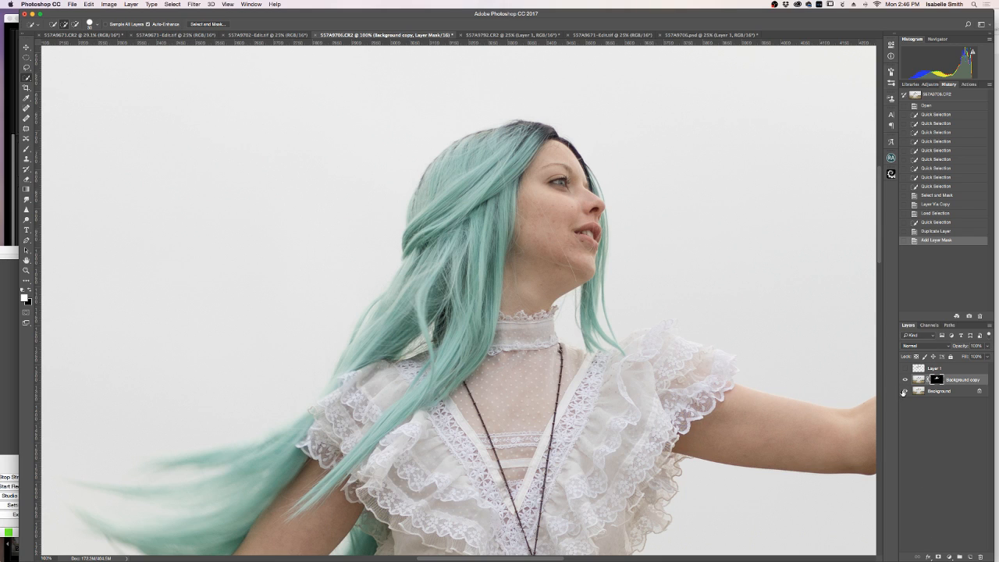
click(904, 390)
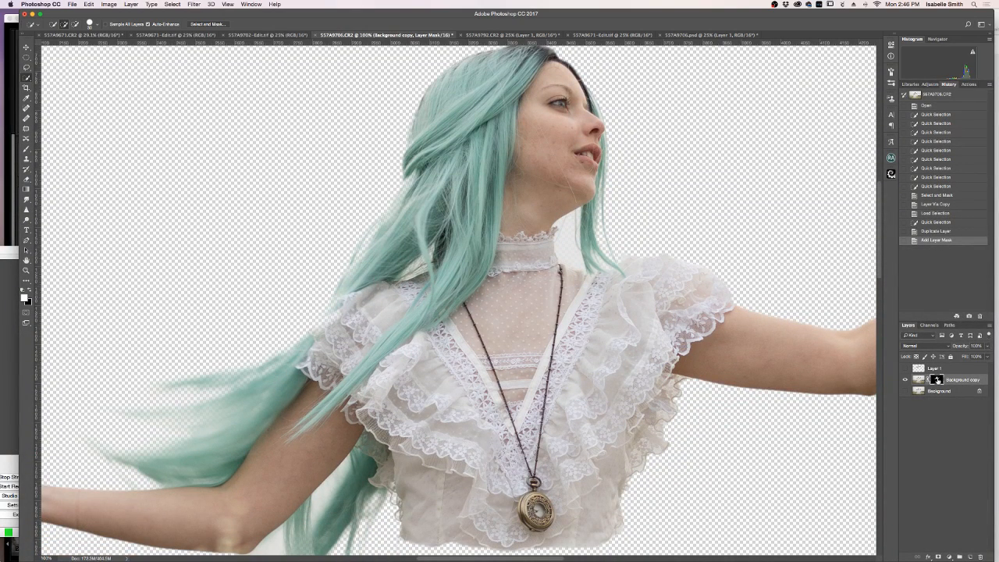
Step: Paint white on the layer mask with a much smaller brush along the hair at the back of the head
click(27, 148)
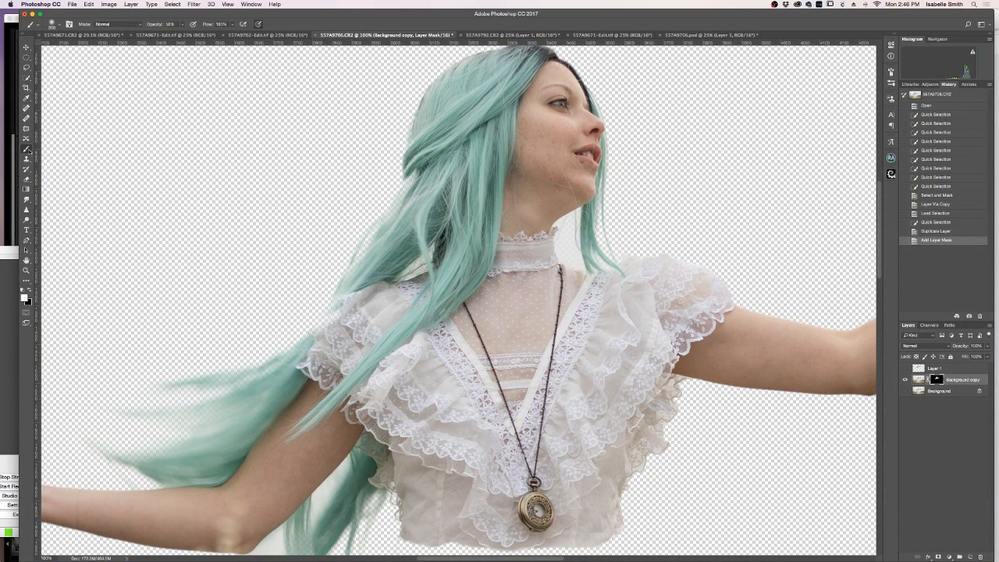
key(bracketleft)
key(bracketleft)
key(bracketleft)
key(bracketleft)
key(bracketleft)
key(bracketleft)
key(bracketleft)
key(bracketleft)
key(bracketleft)
drag(404, 194, 388, 180)
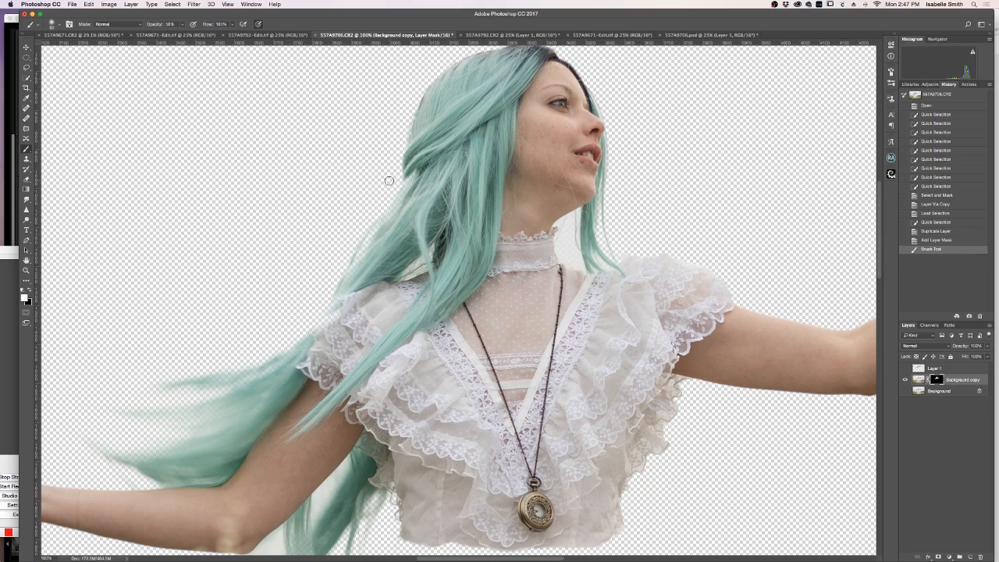
Step: Set the brush opacity to 100% and paint white on the mask to restore the hair flowing down the back and behind the arm
key(0)
mouse_move(388, 180)
mouse_down()
mouse_move(401, 202)
mouse_move(390, 216)
mouse_move(419, 173)
mouse_move(384, 251)
mouse_move(347, 261)
mouse_up()
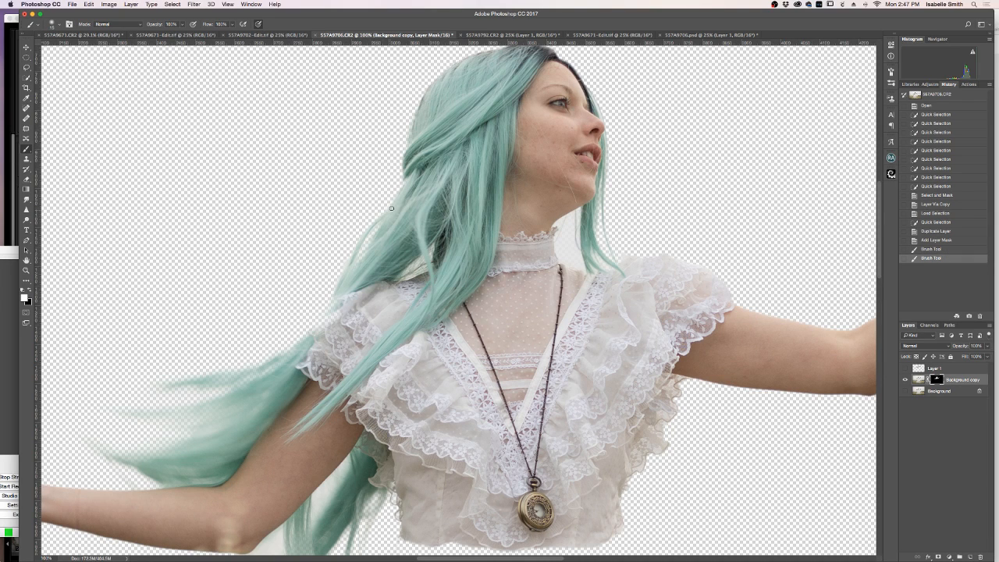
mouse_move(349, 281)
mouse_down()
mouse_move(332, 326)
mouse_move(311, 331)
mouse_up()
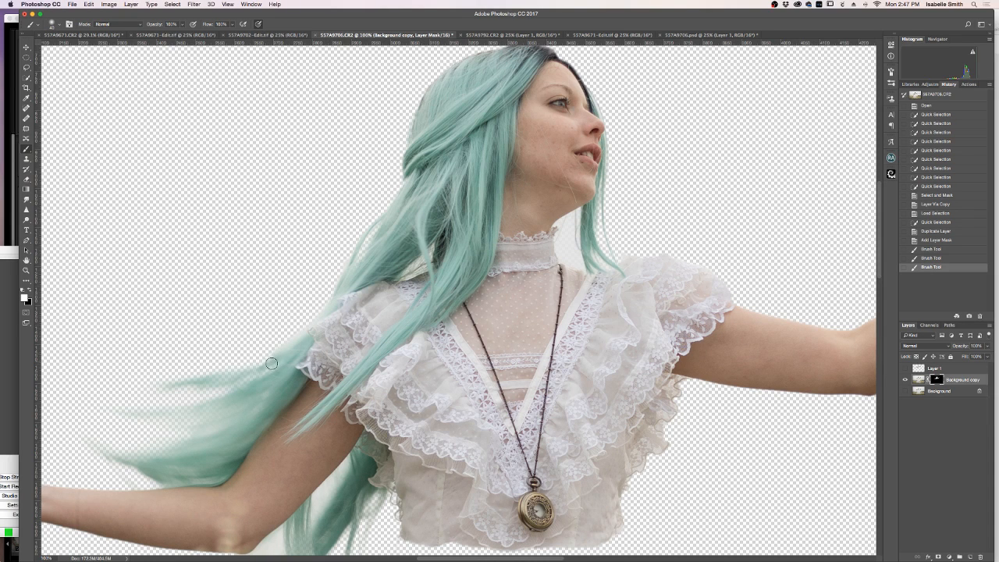
mouse_move(205, 377)
mouse_down()
mouse_move(138, 381)
mouse_move(257, 367)
mouse_move(228, 380)
mouse_move(309, 314)
mouse_move(265, 358)
mouse_move(333, 311)
mouse_move(303, 326)
mouse_move(218, 410)
mouse_move(132, 403)
mouse_up()
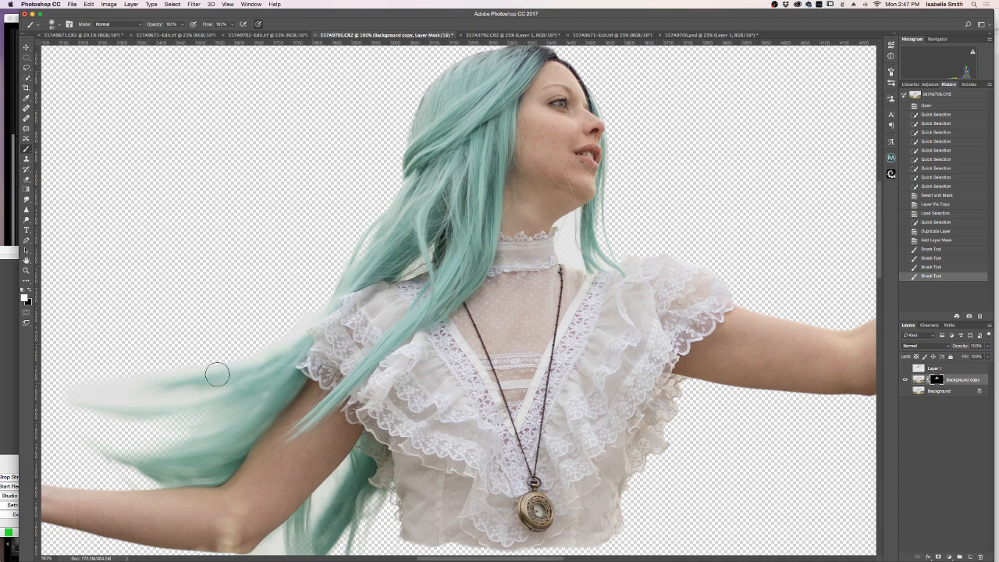
mouse_move(151, 414)
mouse_down()
mouse_move(106, 451)
mouse_move(152, 483)
mouse_move(82, 457)
mouse_move(158, 483)
mouse_move(125, 476)
mouse_move(200, 480)
mouse_move(261, 437)
mouse_move(306, 381)
mouse_move(344, 465)
mouse_up()
Step: Paint white on the mask to bring back the loose hair ends hanging below the bent arm
scroll(343, 465, down, 3)
scroll(342, 506, down, 3)
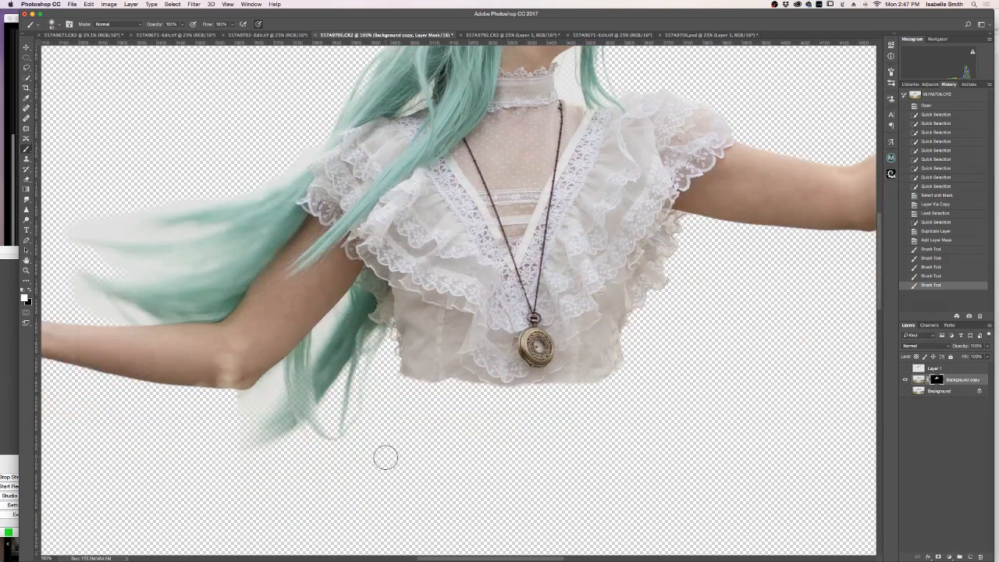
mouse_move(360, 343)
mouse_down()
mouse_move(372, 383)
mouse_move(348, 417)
mouse_move(296, 401)
mouse_move(344, 427)
mouse_move(263, 417)
mouse_move(223, 446)
mouse_move(250, 438)
mouse_move(285, 451)
mouse_up()
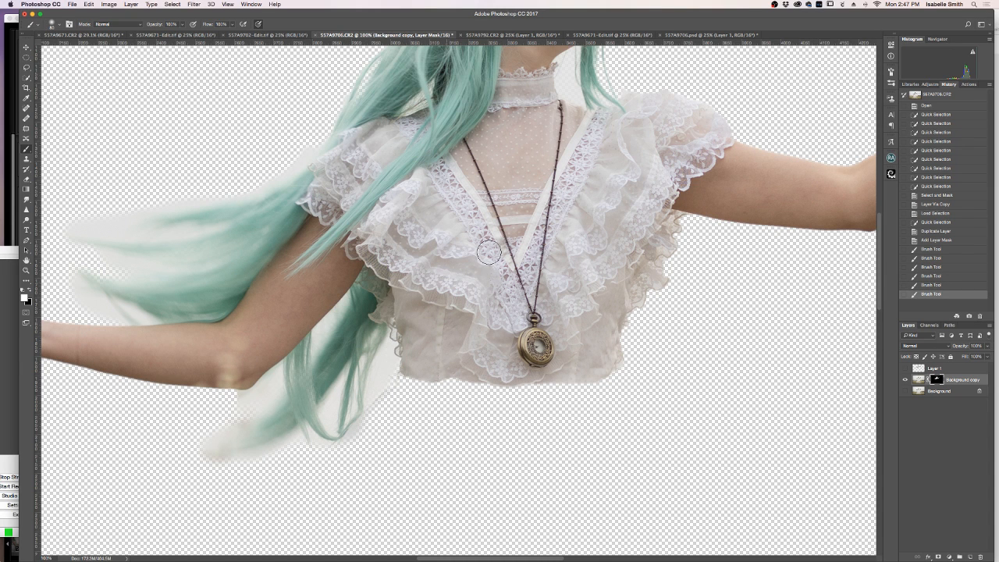
Step: Paint white on the mask over the hair, bodice, waist edge and ruffled sleeve to restore their missing parts
scroll(651, 138, up, 8)
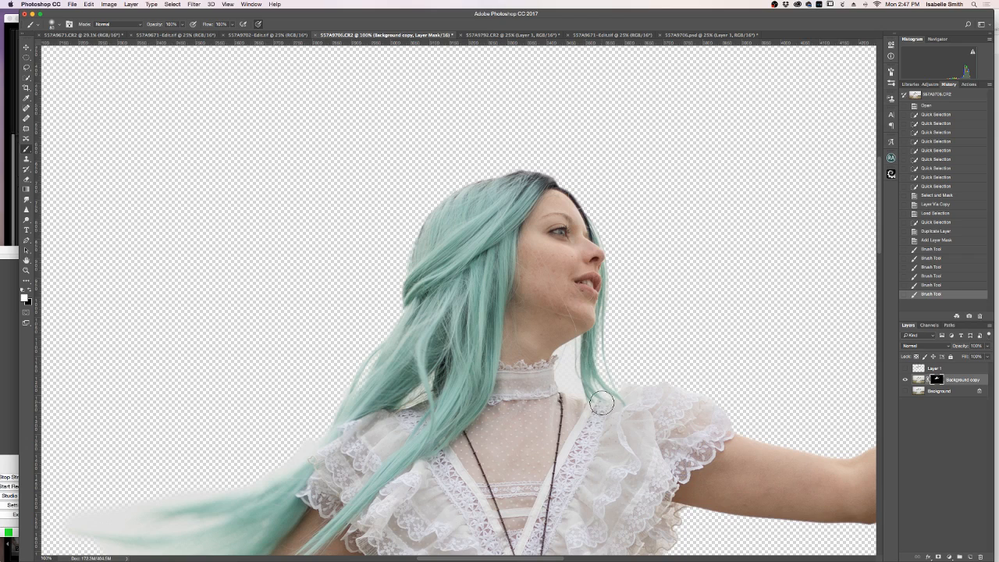
mouse_move(474, 229)
mouse_down()
mouse_move(447, 236)
mouse_move(434, 265)
mouse_up()
scroll(435, 266, down, 5)
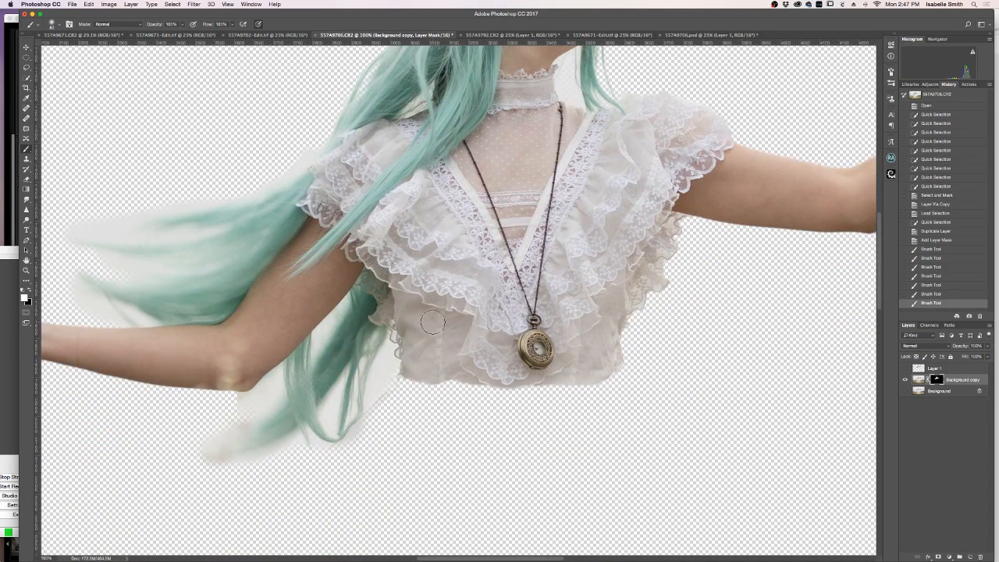
scroll(434, 320, down, 3)
mouse_move(423, 319)
mouse_down()
mouse_move(401, 305)
mouse_move(453, 329)
mouse_move(491, 332)
mouse_move(434, 320)
mouse_move(536, 338)
mouse_move(483, 337)
mouse_move(563, 334)
mouse_move(562, 318)
mouse_move(584, 318)
mouse_move(593, 332)
mouse_move(615, 319)
mouse_move(635, 248)
mouse_move(685, 159)
mouse_move(634, 160)
mouse_move(623, 155)
mouse_move(662, 154)
mouse_move(612, 148)
mouse_move(677, 139)
mouse_move(709, 149)
mouse_move(732, 185)
mouse_move(642, 165)
mouse_up()
scroll(758, 219, up, 3)
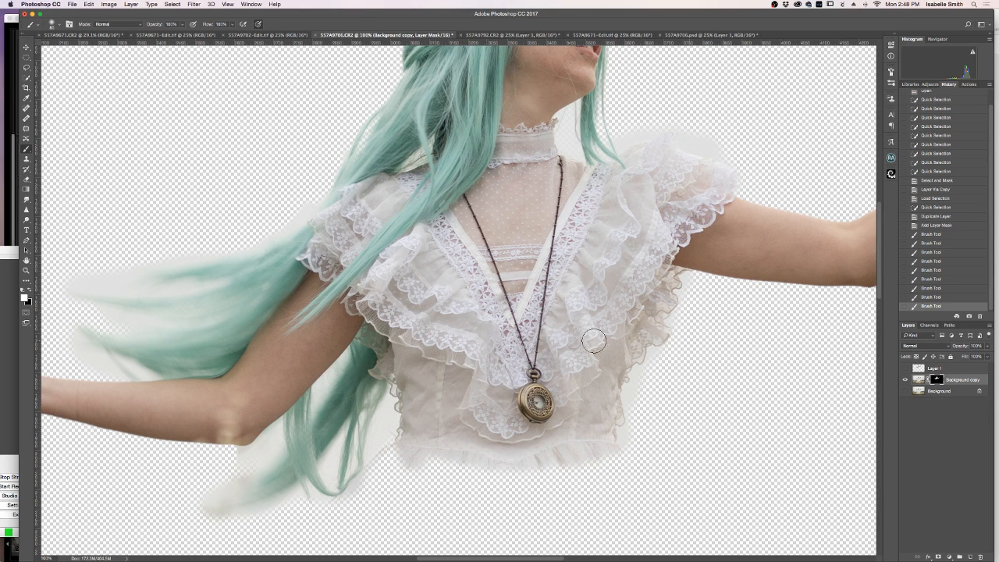
Step: Move the masked cutout layer into the field portrait document and place it over the woman's upper body
click(25, 48)
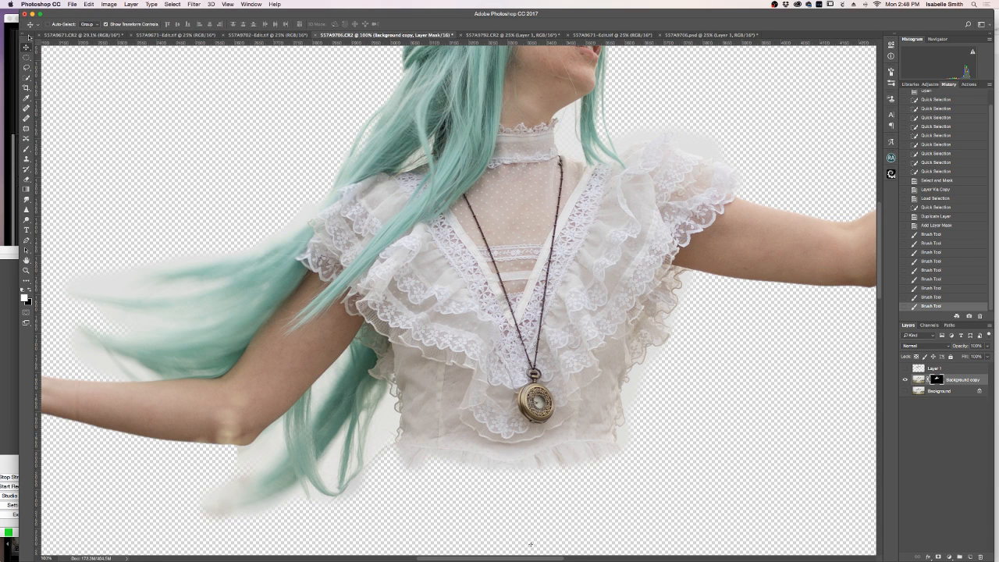
drag(508, 189, 73, 36)
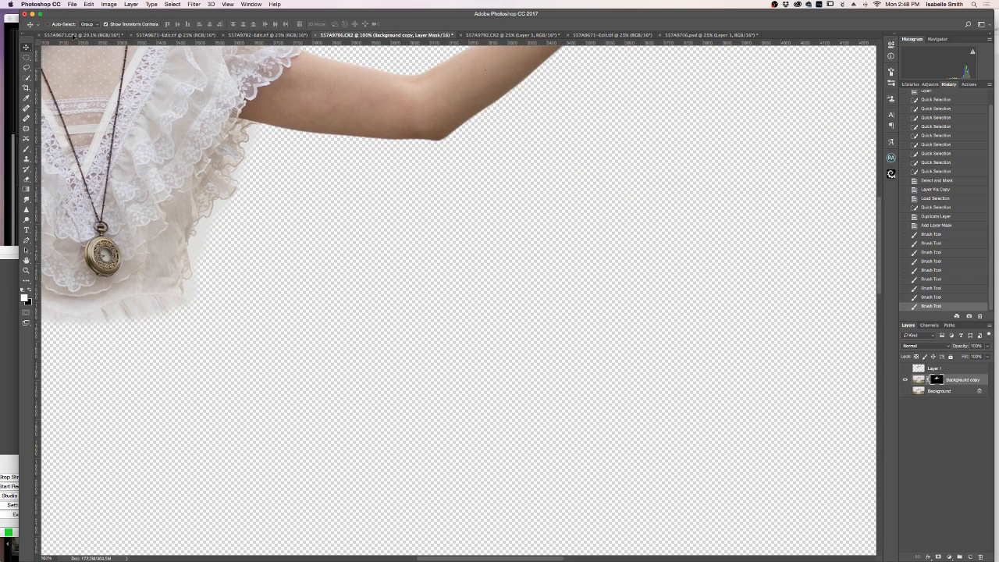
click(73, 36)
drag(302, 215, 325, 255)
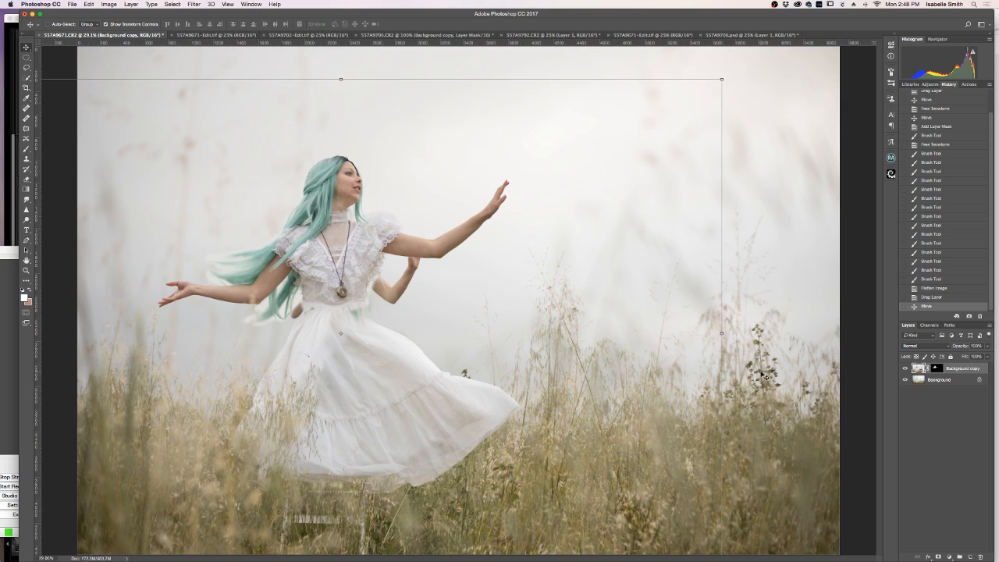
Step: Scale the cutout layer proportionally to about 74% with Free Transform and align its waist with the dress in the field portrait
click(72, 3)
mouse_move(90, 5)
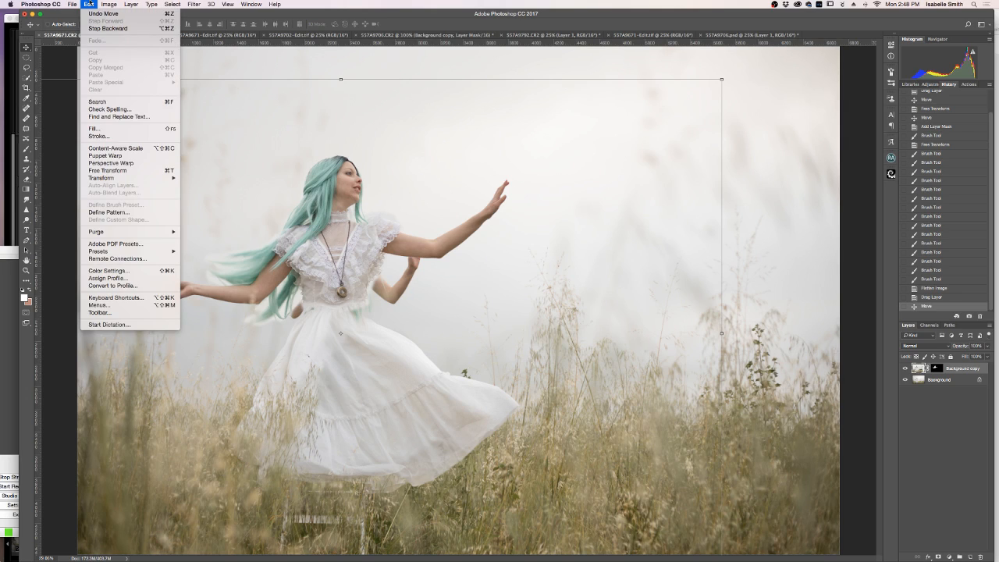
click(109, 170)
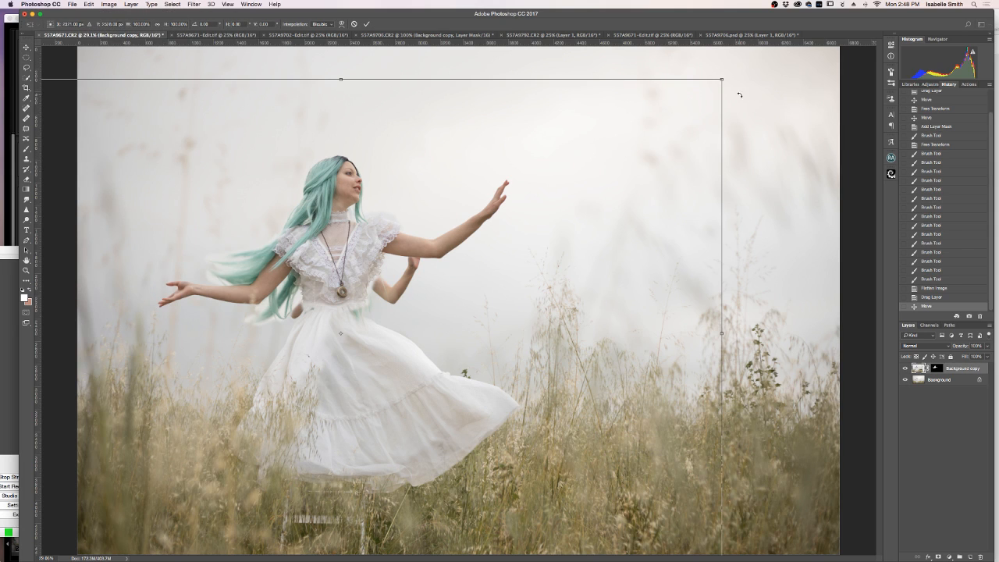
drag(724, 78, 563, 246)
drag(288, 333, 350, 249)
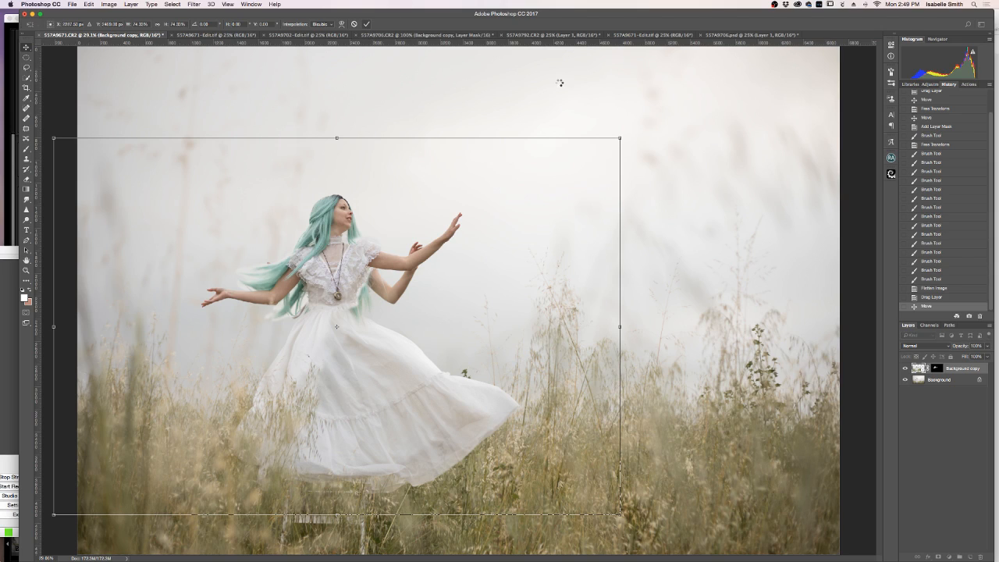
key(Return)
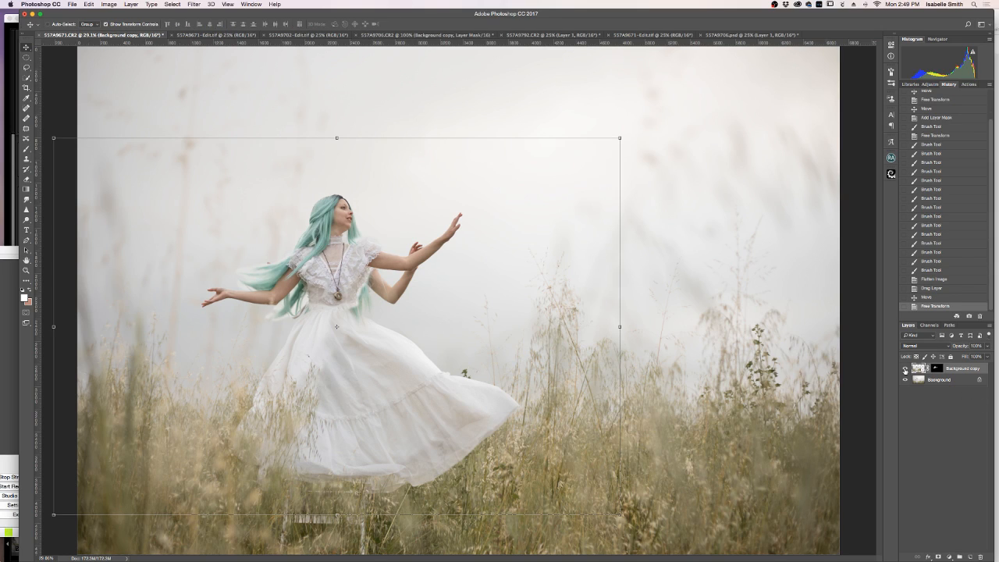
Step: Hide the cutout layer and duplicate the field portrait's Background layer
click(905, 369)
click(905, 369)
click(905, 370)
double_click(940, 380)
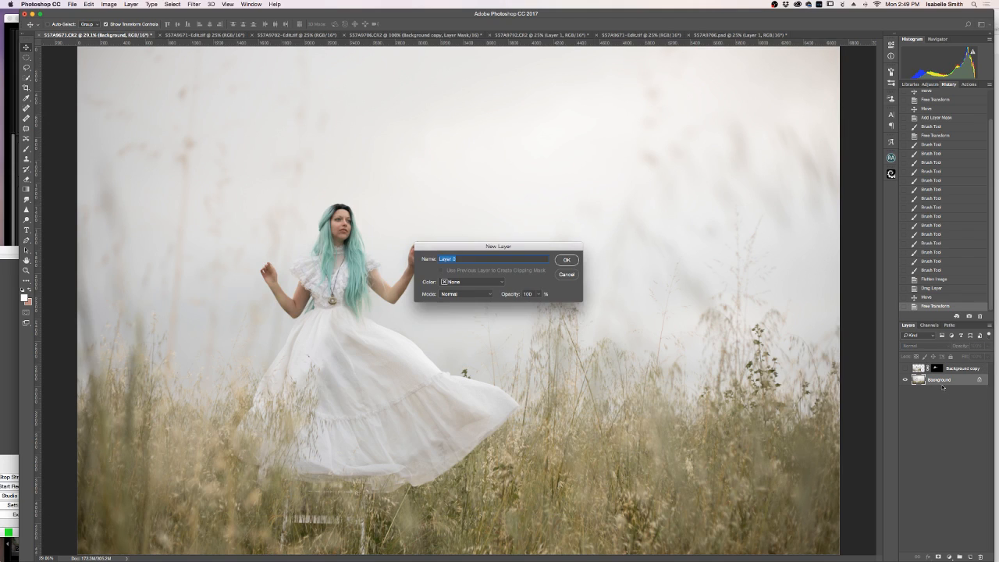
click(561, 276)
drag(967, 380, 970, 556)
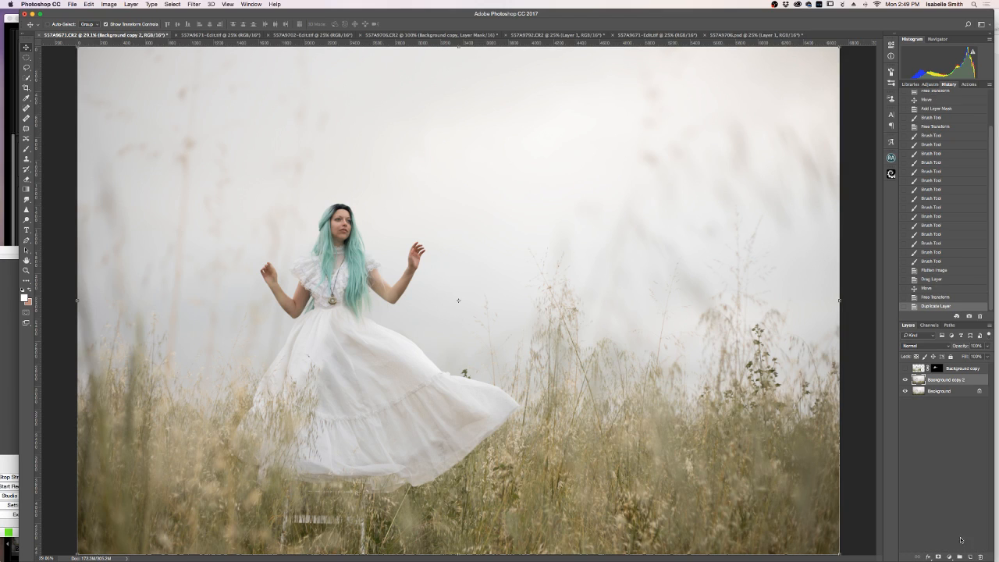
Step: Lasso the original woman's upper body, arms and hair on the duplicate layer and replace them with sky using a Content-Aware fill
click(26, 67)
mouse_move(374, 205)
mouse_down()
mouse_move(293, 204)
mouse_move(249, 222)
mouse_move(245, 317)
mouse_move(363, 329)
mouse_move(425, 301)
mouse_move(439, 248)
mouse_move(432, 232)
mouse_move(397, 267)
mouse_move(376, 204)
mouse_up()
mouse_move(430, 237)
mouse_down()
mouse_move(415, 239)
mouse_move(399, 278)
mouse_up()
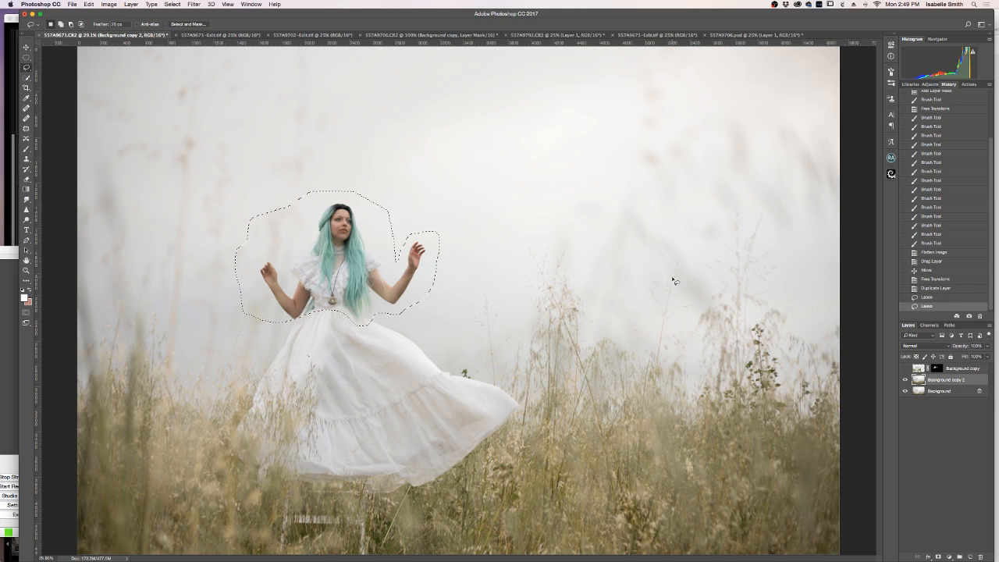
right_click(353, 257)
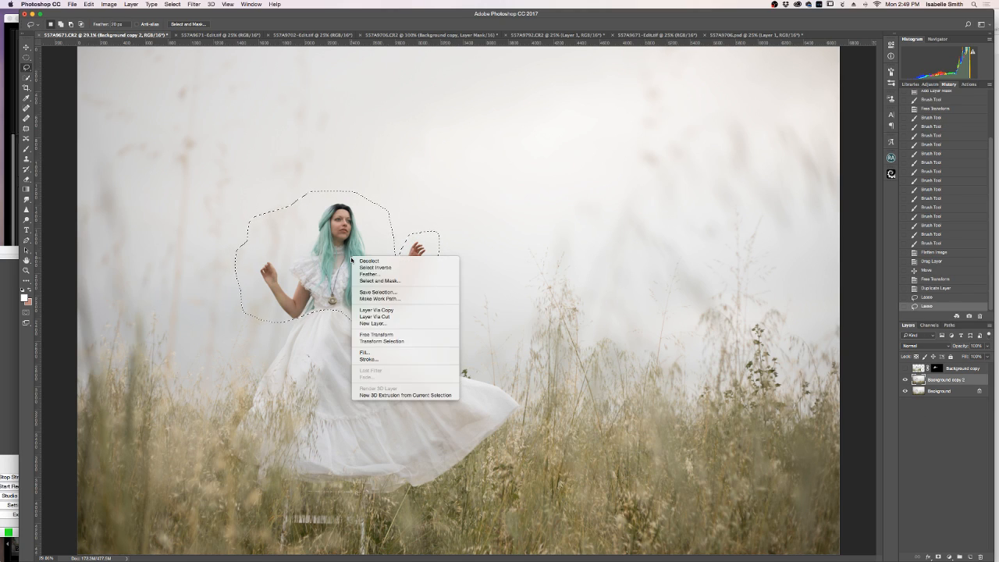
click(365, 353)
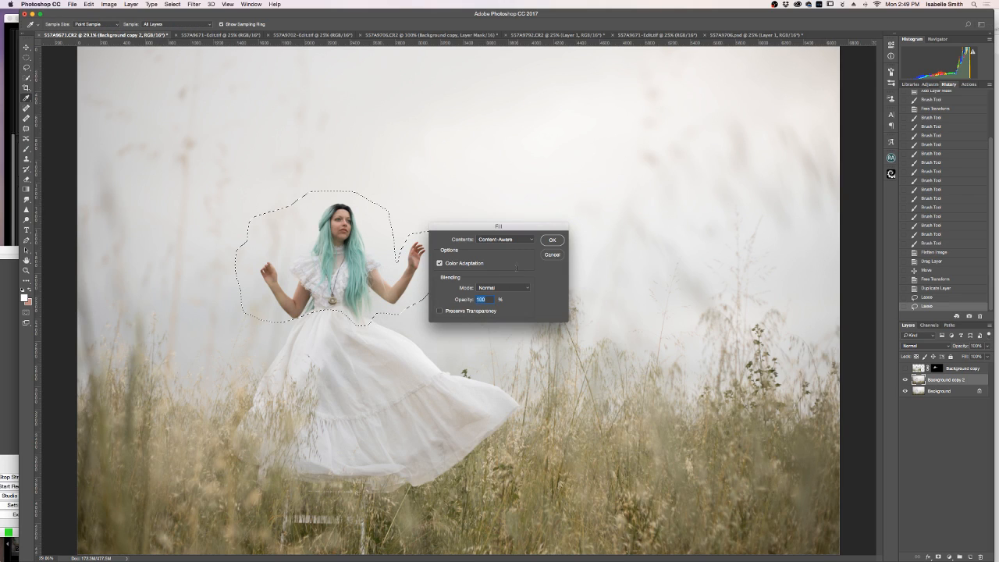
click(549, 241)
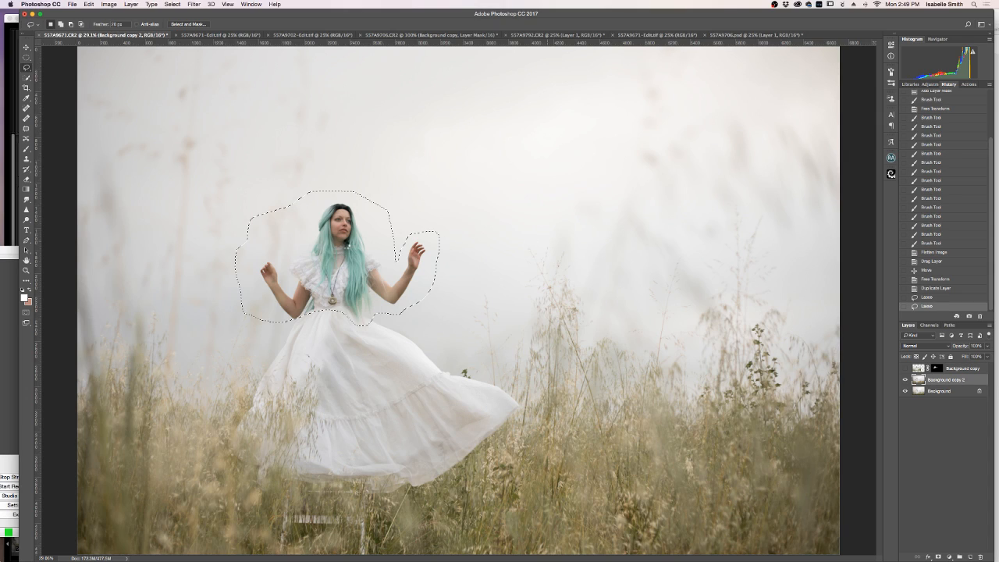
key(super+d)
Step: Lasso the leftover hand fragment in the sky, remove it with a Content-Aware fill and clear the selection
mouse_move(455, 224)
mouse_down()
mouse_move(393, 236)
mouse_move(418, 293)
mouse_move(456, 226)
mouse_up()
right_click(421, 252)
click(446, 348)
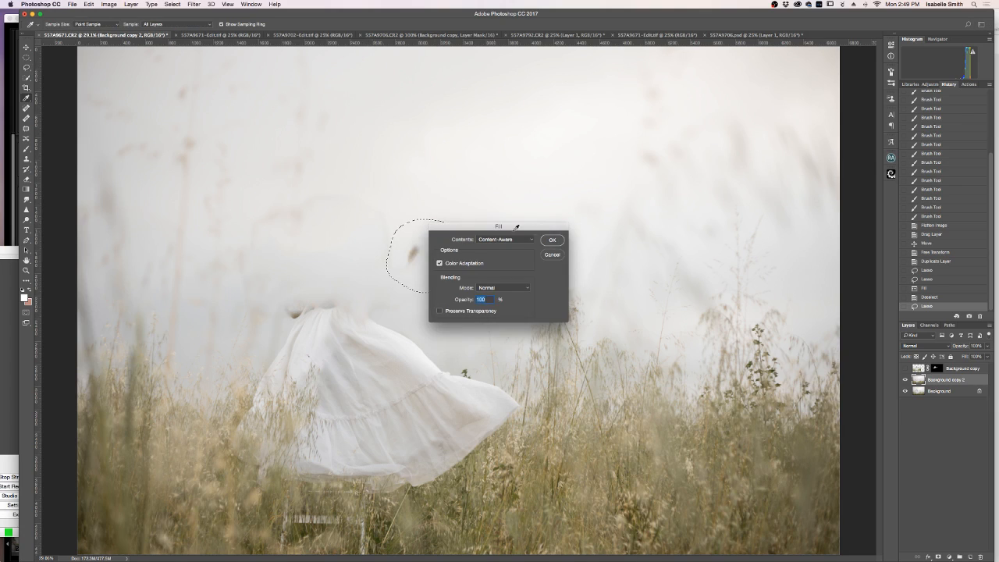
key(Escape)
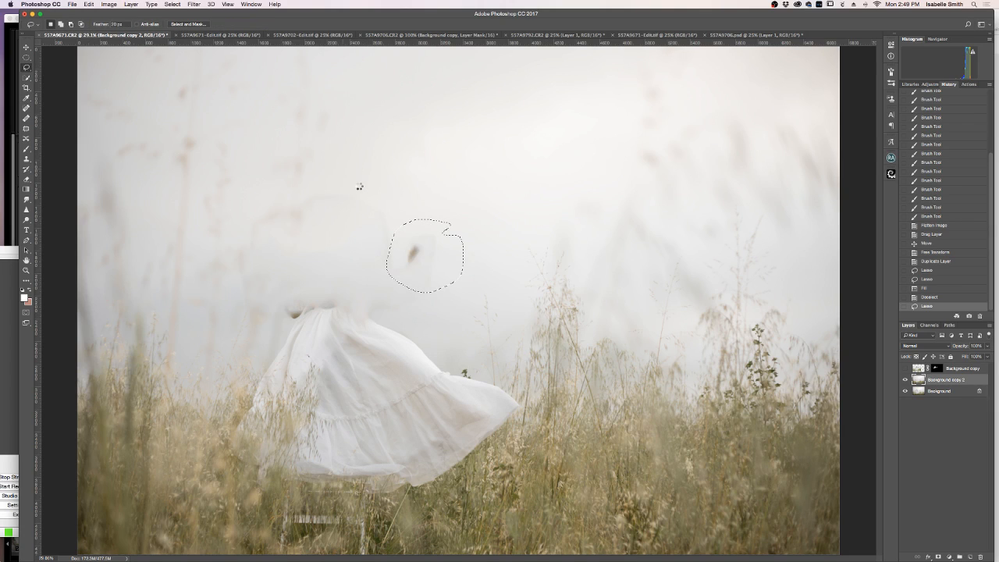
key(super+d)
Step: Smooth the uneven fill marks in the sky above the dress with clean sky using the Patch tool
click(26, 128)
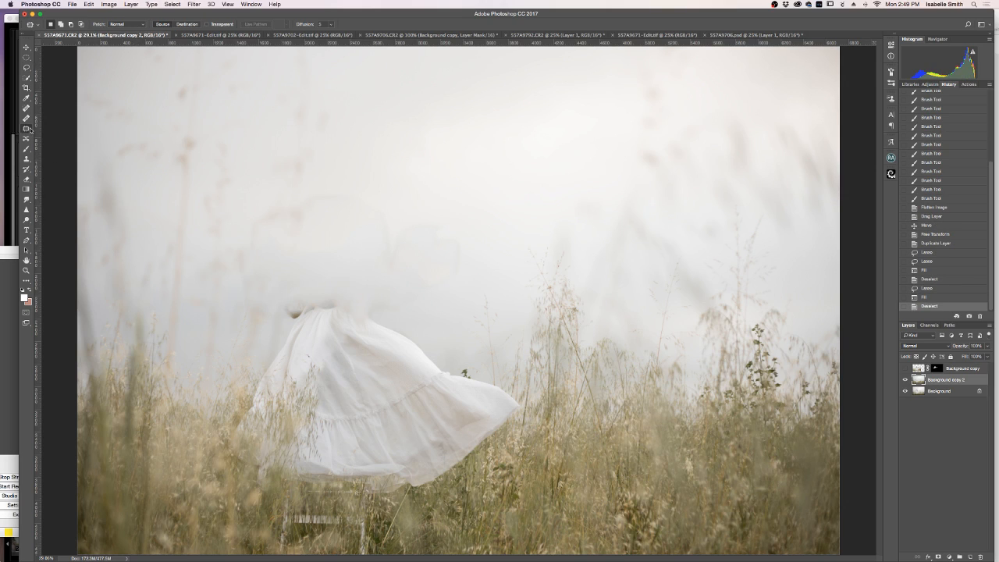
mouse_move(481, 219)
mouse_down()
mouse_move(425, 303)
mouse_move(479, 247)
mouse_move(473, 217)
mouse_move(500, 170)
mouse_up()
key(super+d)
mouse_move(371, 196)
mouse_down()
mouse_move(356, 178)
mouse_move(310, 210)
mouse_move(381, 210)
mouse_move(396, 151)
mouse_move(419, 154)
mouse_up()
key(super+d)
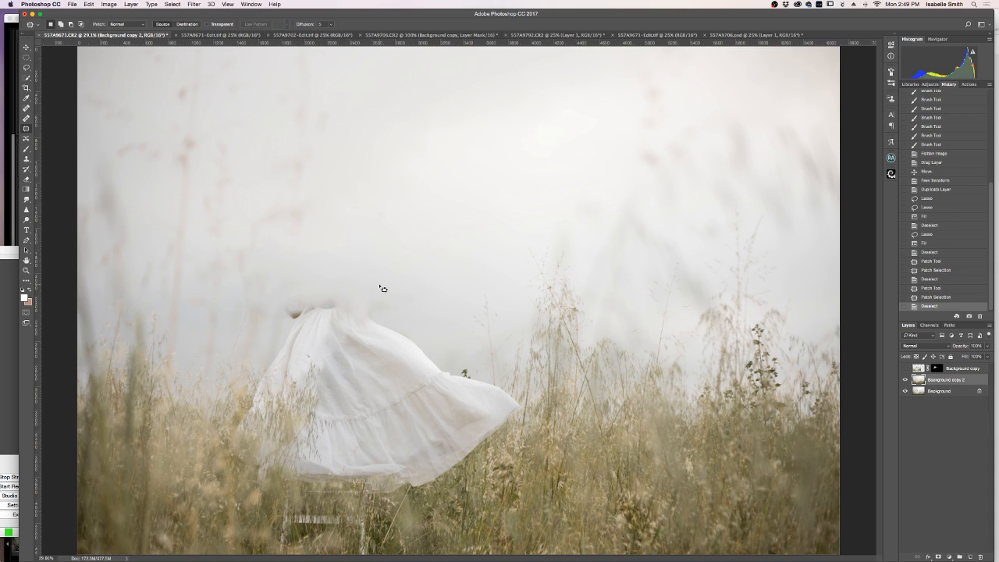
Step: Patch the leftover smudges on both sides of the skirt's waist with clean sky
drag(386, 290, 388, 292)
mouse_move(384, 298)
mouse_down()
mouse_move(402, 275)
mouse_move(414, 249)
mouse_up()
key(super+d)
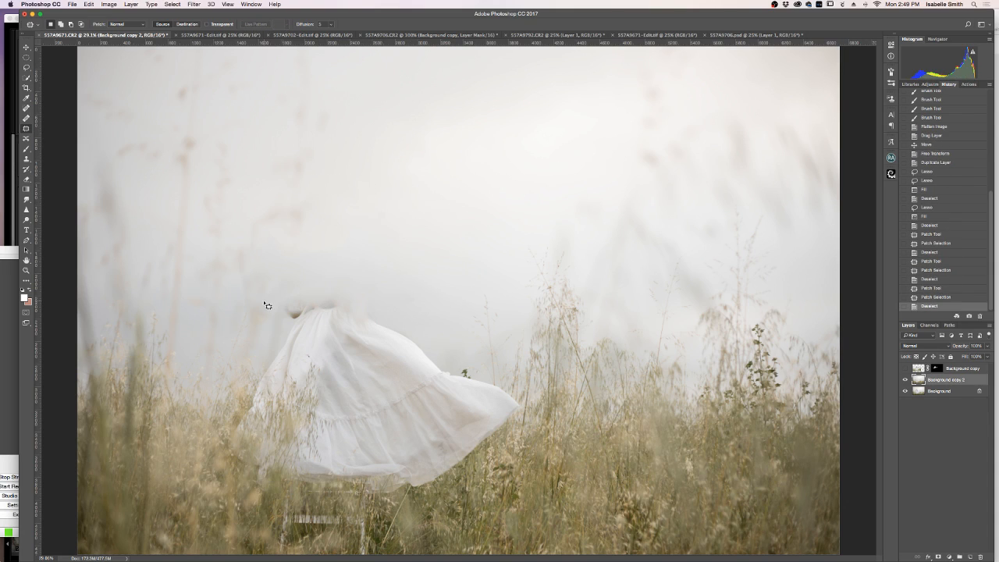
mouse_move(297, 289)
mouse_down()
mouse_move(293, 331)
mouse_move(314, 299)
mouse_move(313, 254)
mouse_up()
key(super+d)
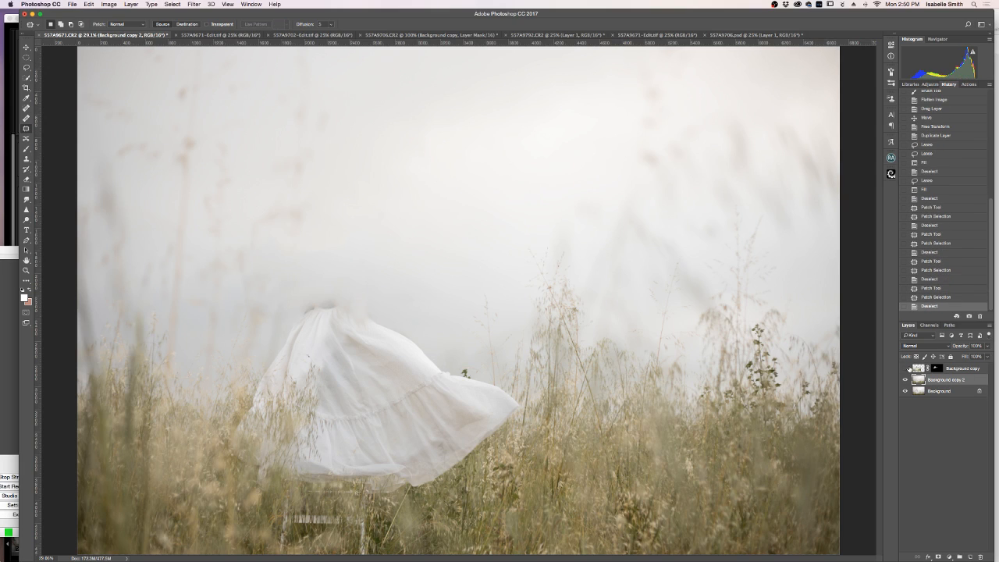
Step: Show the cutout layer again and move it slightly down and left so its waist meets the skirt
click(906, 368)
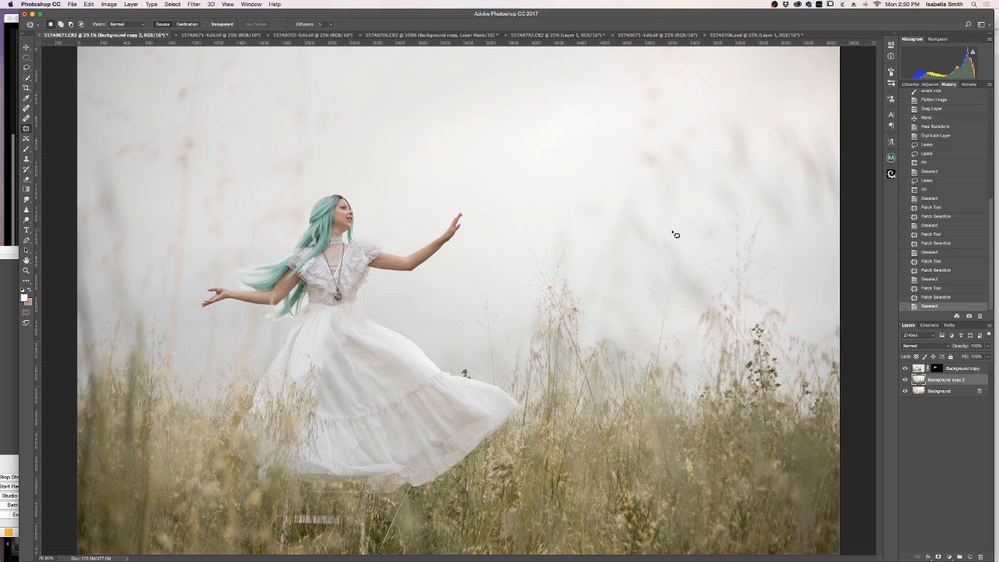
key(v)
drag(344, 274, 349, 244)
key(super+z)
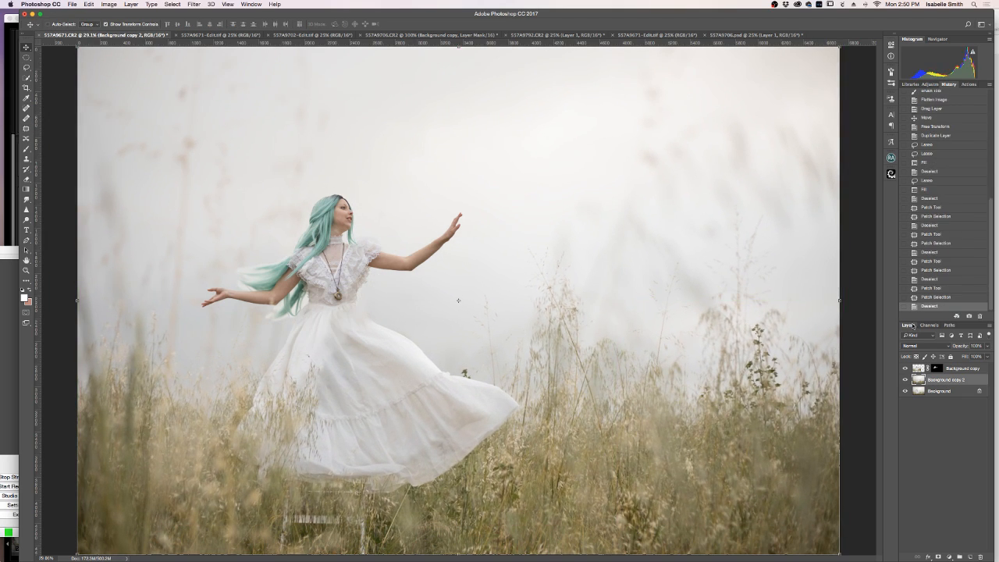
click(964, 368)
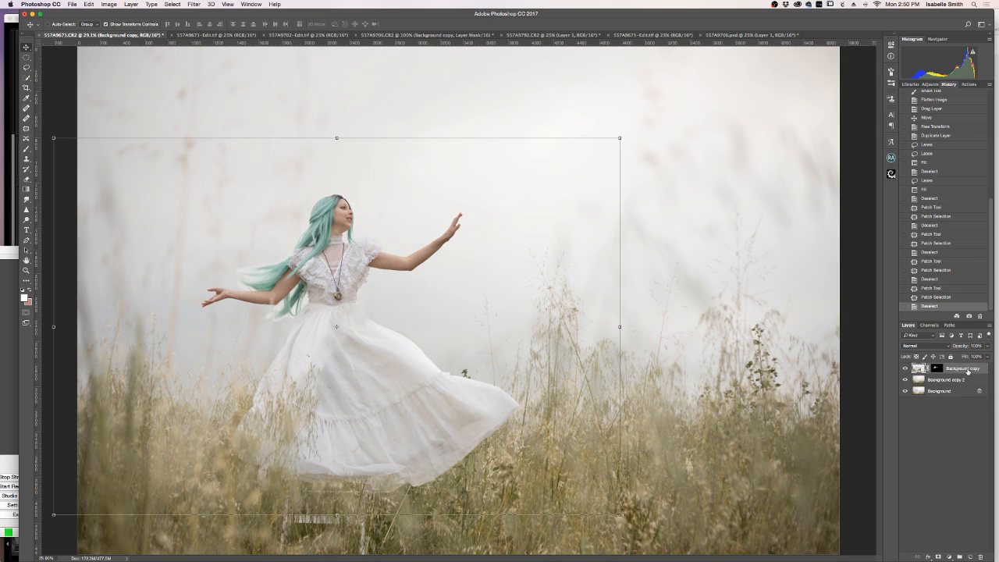
mouse_move(351, 276)
mouse_down()
mouse_move(349, 256)
mouse_move(347, 282)
mouse_up()
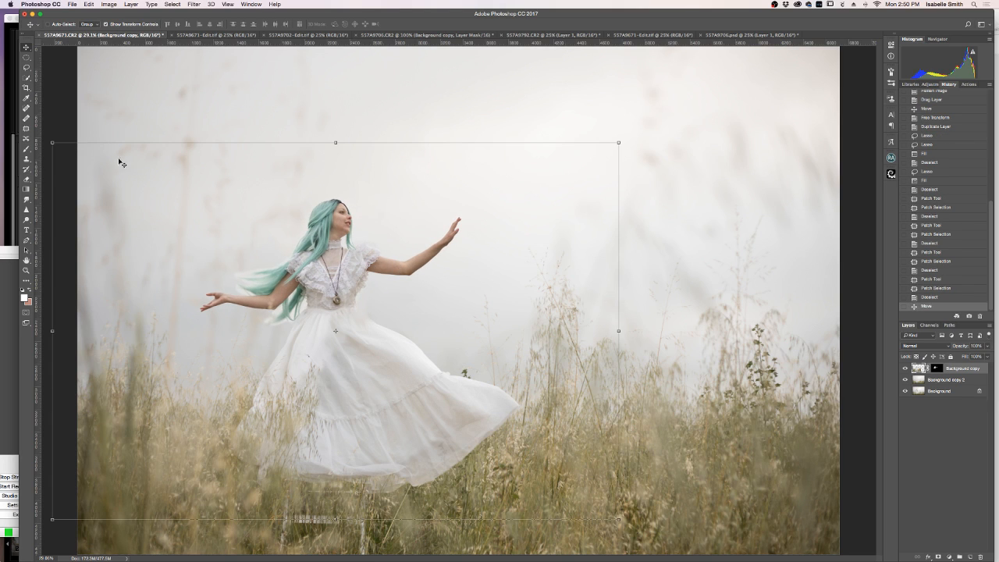
click(26, 270)
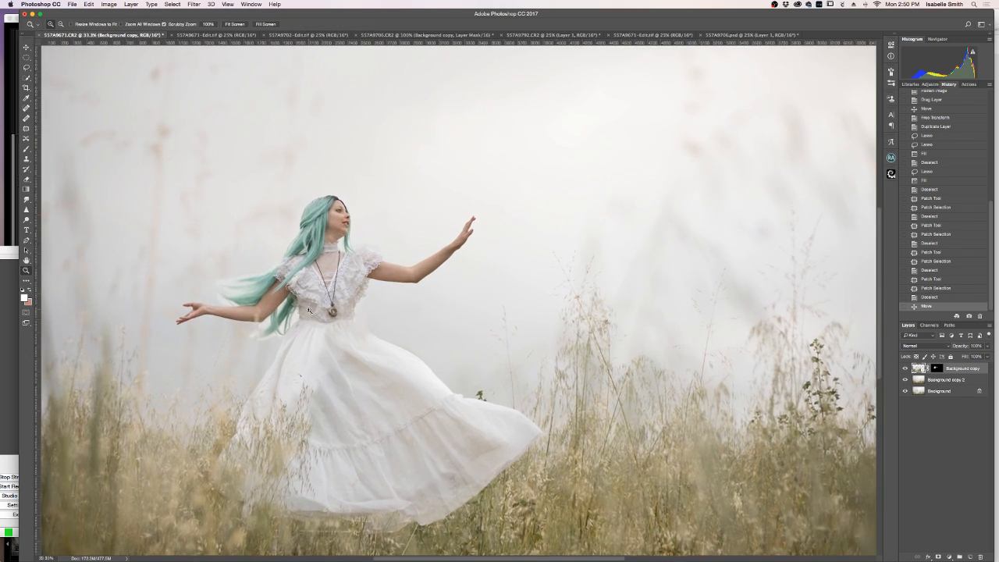
click(327, 280)
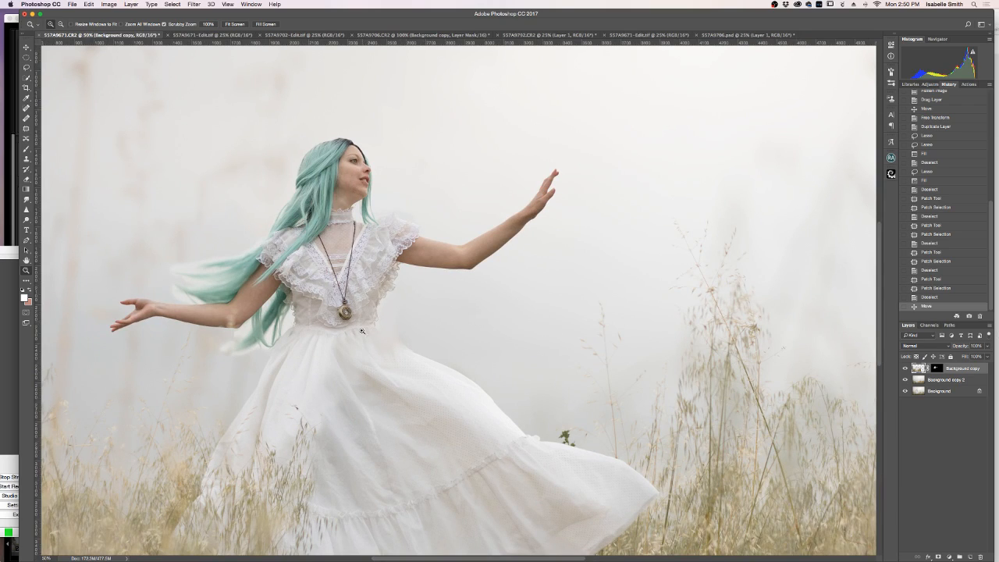
click(25, 48)
mouse_move(375, 250)
mouse_down()
mouse_move(354, 201)
mouse_move(355, 247)
mouse_move(355, 192)
mouse_move(332, 242)
mouse_move(350, 218)
mouse_move(355, 247)
mouse_up()
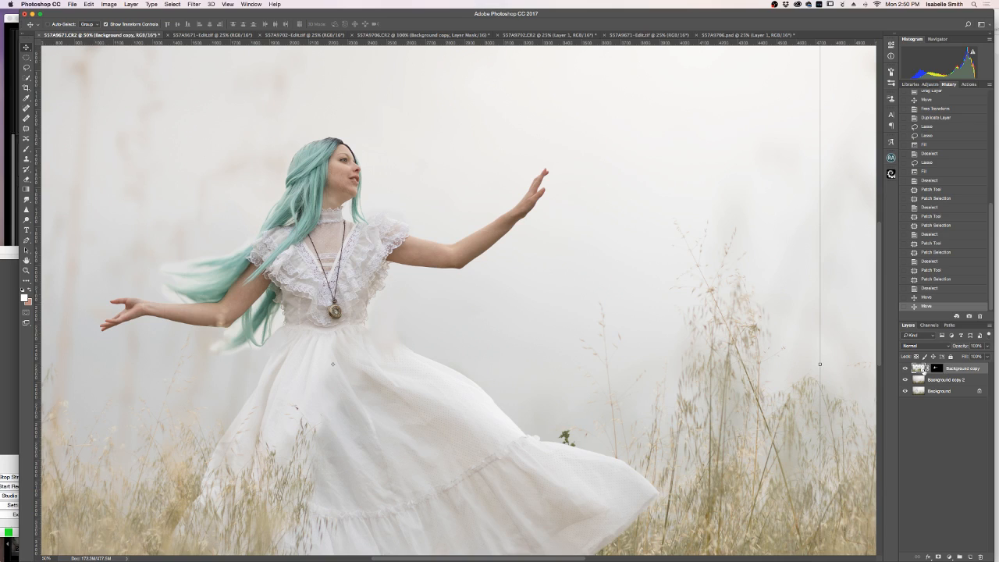
Step: Refine the cutout's layer mask at the waist edge with the Brush, painting white and black to blend it into the skirt
click(938, 368)
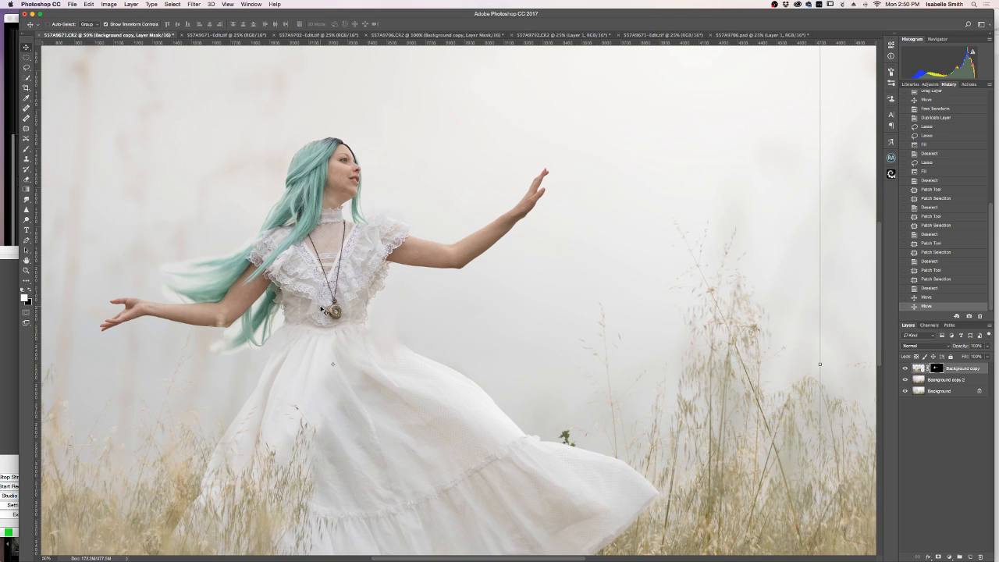
key(g)
key(b)
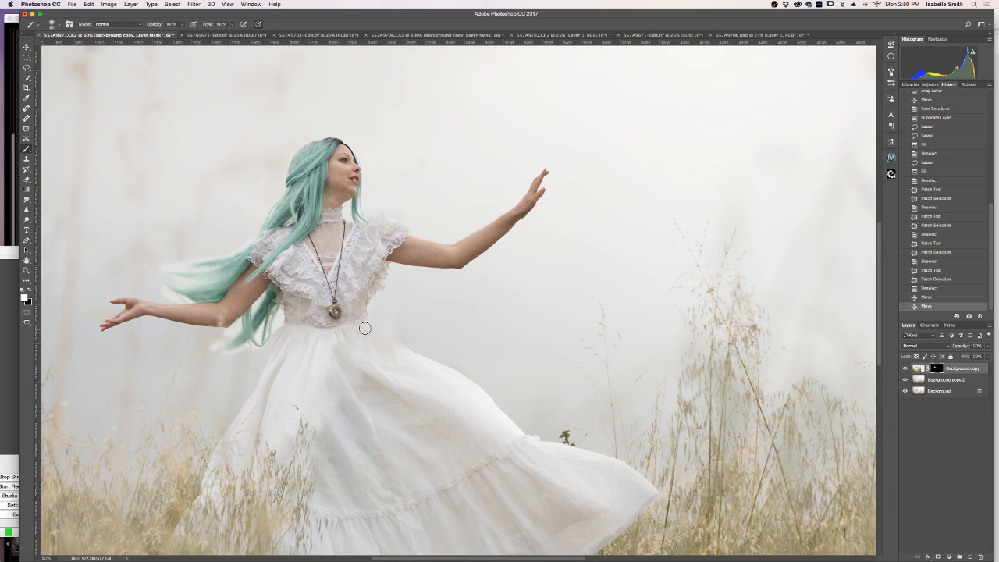
drag(375, 333, 502, 319)
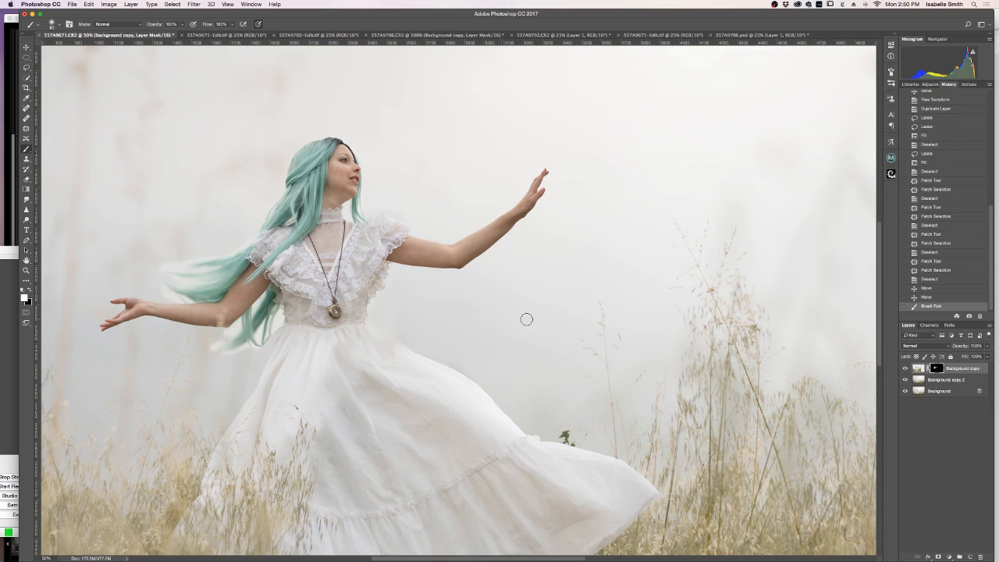
key(x)
drag(372, 337, 439, 359)
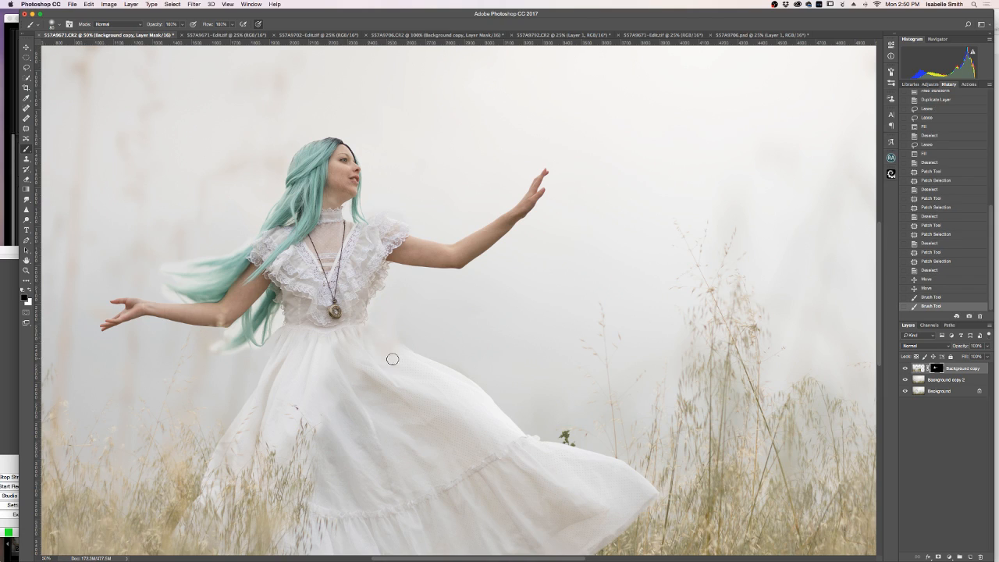
Step: Add a layer mask to the Background copy 2 layer that holds the filled sky
click(950, 380)
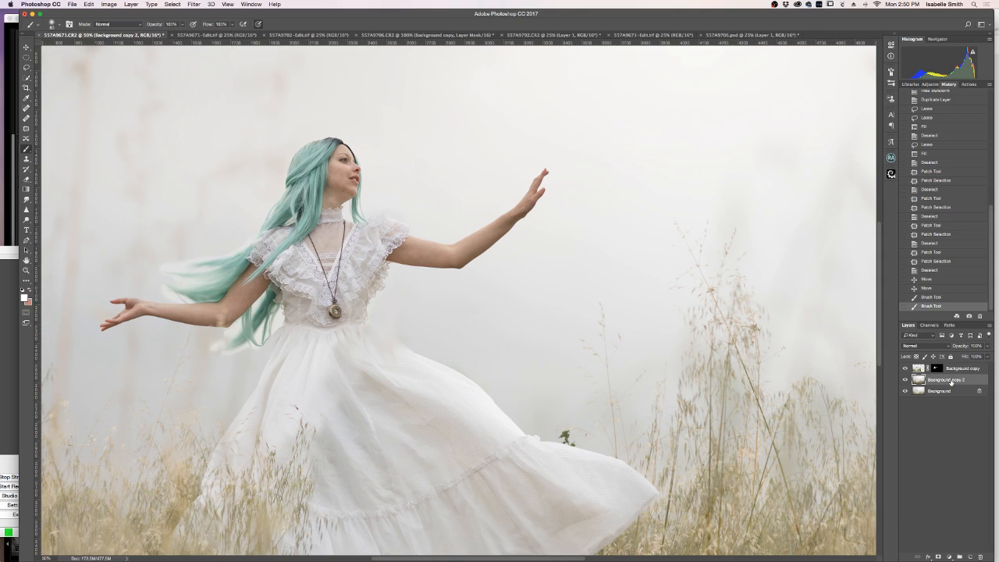
click(938, 557)
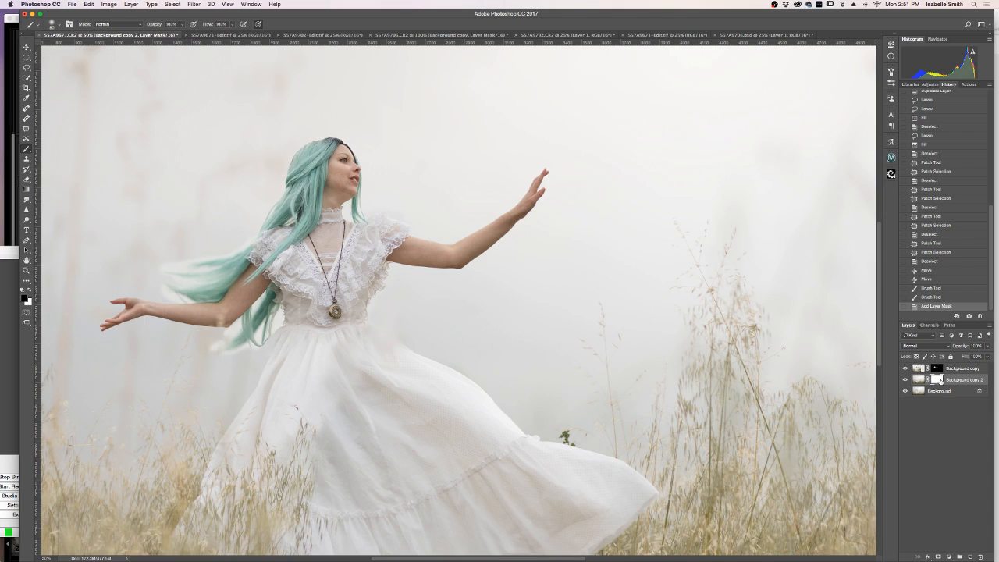
key(ctrl+z)
click(941, 391)
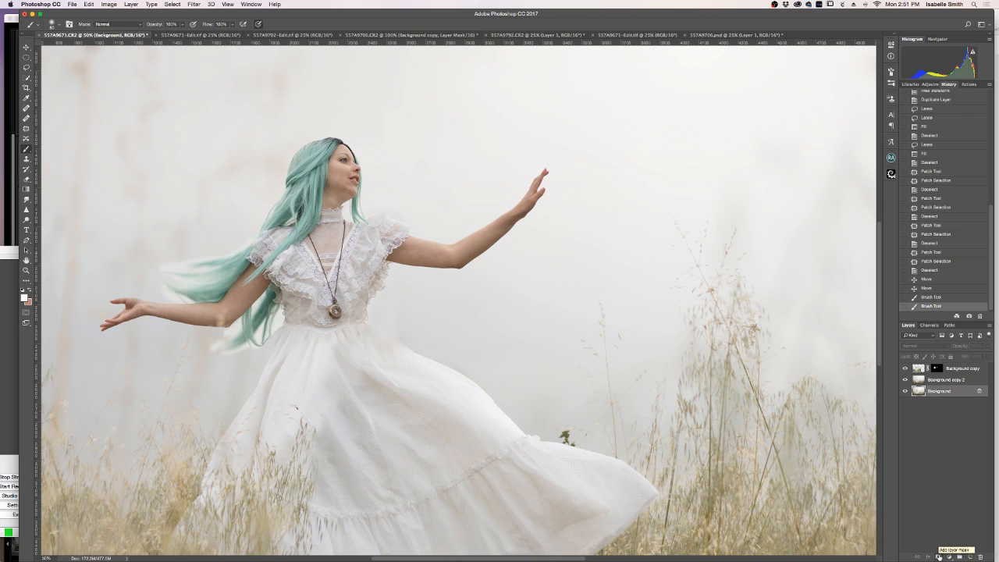
click(946, 382)
click(938, 556)
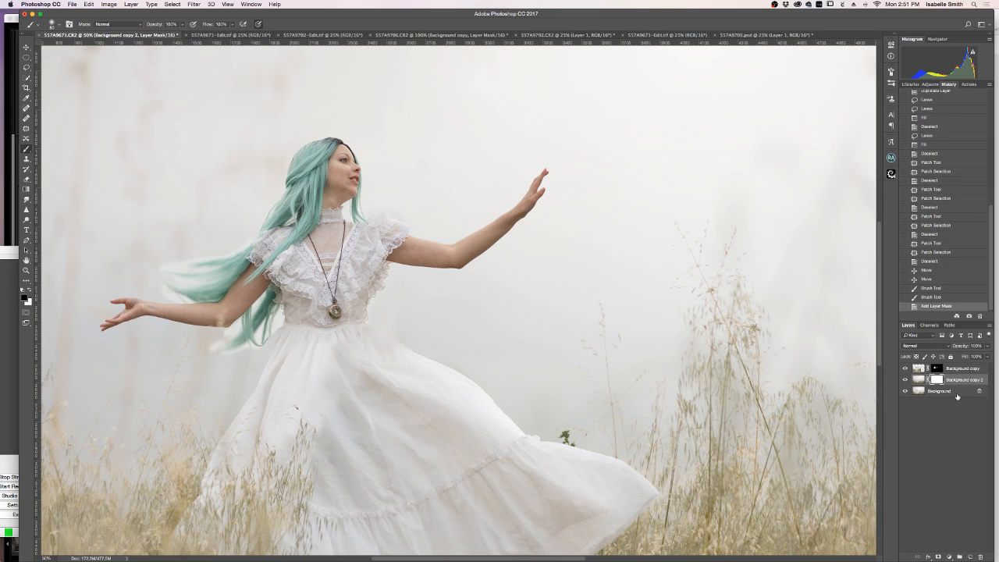
Step: Check the original portrait, then paint black on the filled sky layer's mask to bring back its hair beside the waist, below the raised arm
click(905, 380)
click(906, 368)
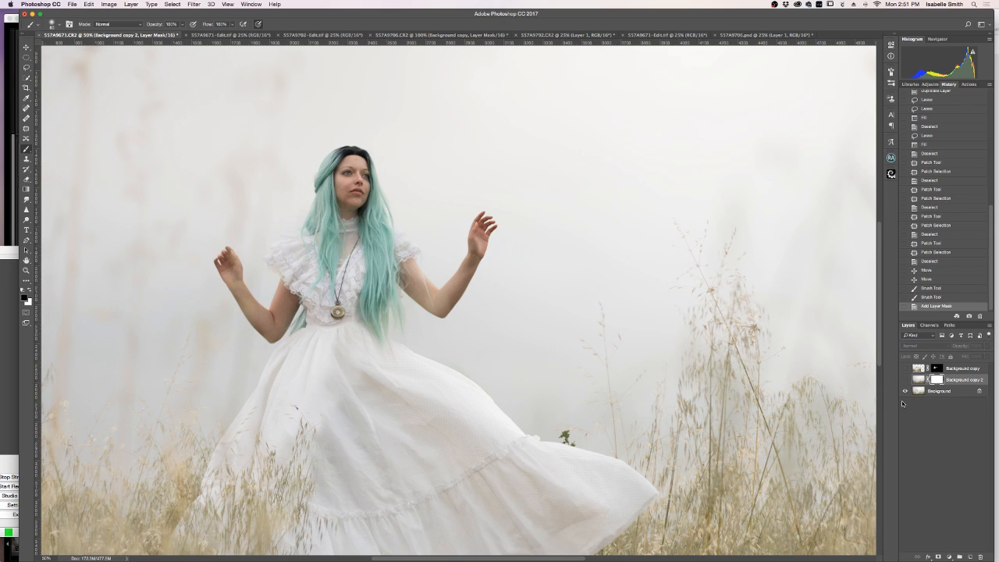
click(905, 379)
click(905, 367)
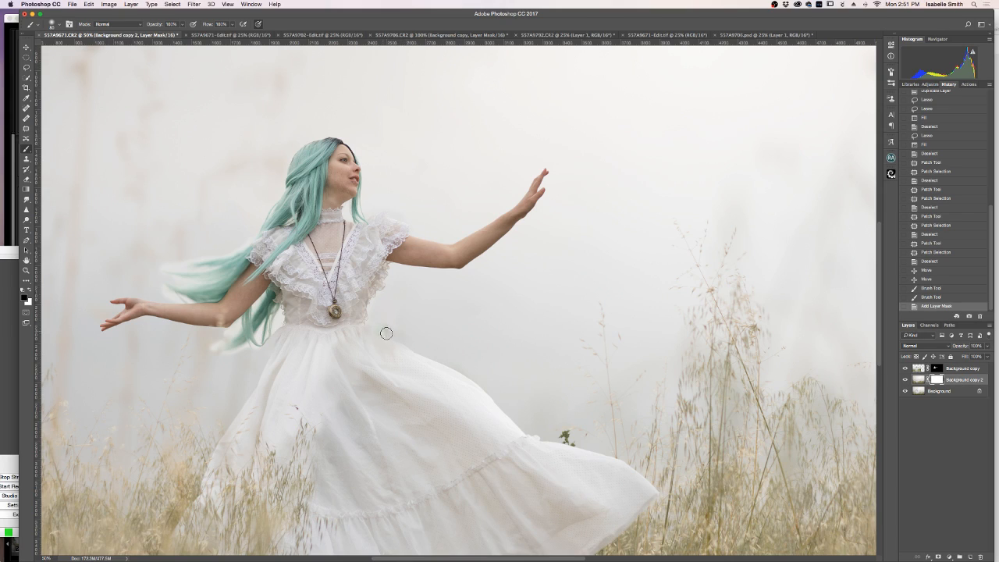
mouse_move(377, 333)
mouse_down()
mouse_move(373, 308)
mouse_move(371, 318)
mouse_up()
key(ctrl+Tab)
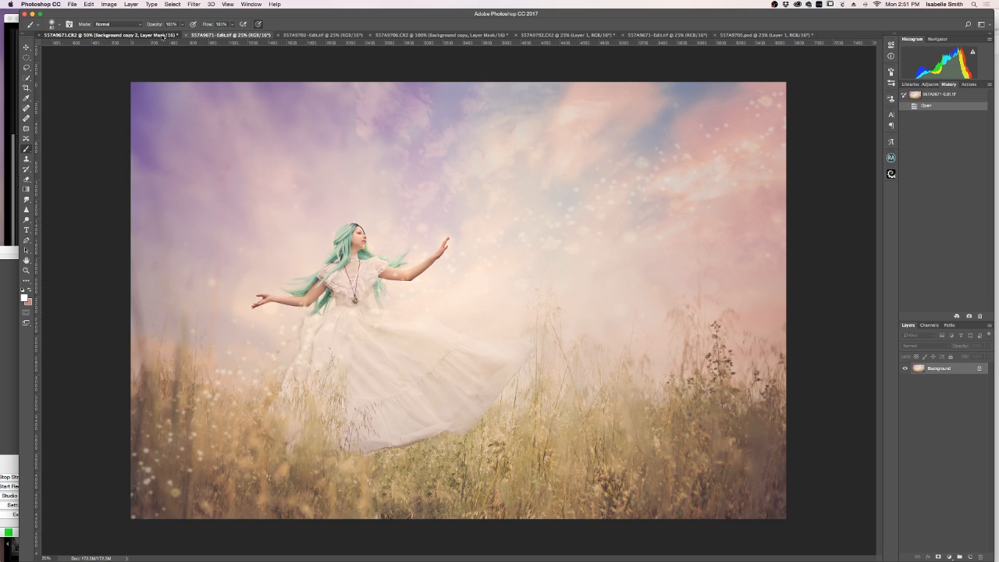
key(ctrl+shift+Tab)
mouse_move(380, 299)
mouse_down()
mouse_move(398, 279)
mouse_move(403, 301)
mouse_move(392, 295)
mouse_move(390, 332)
mouse_move(385, 277)
mouse_move(379, 319)
mouse_up()
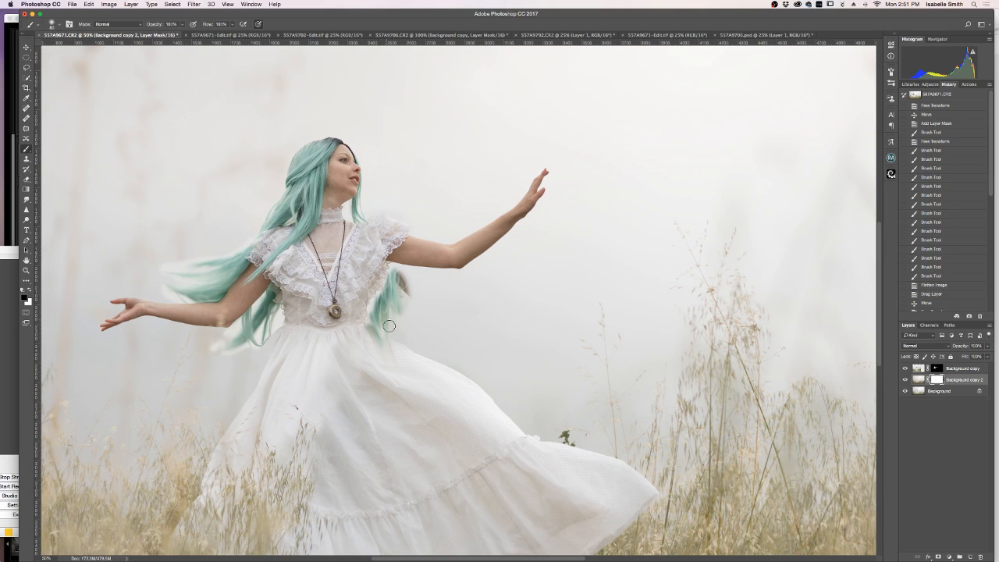
Step: Paint white on the filled sky layer's mask to hide the dark fragment beside the restored hair, and compare with layers toggled off
drag(389, 326, 398, 320)
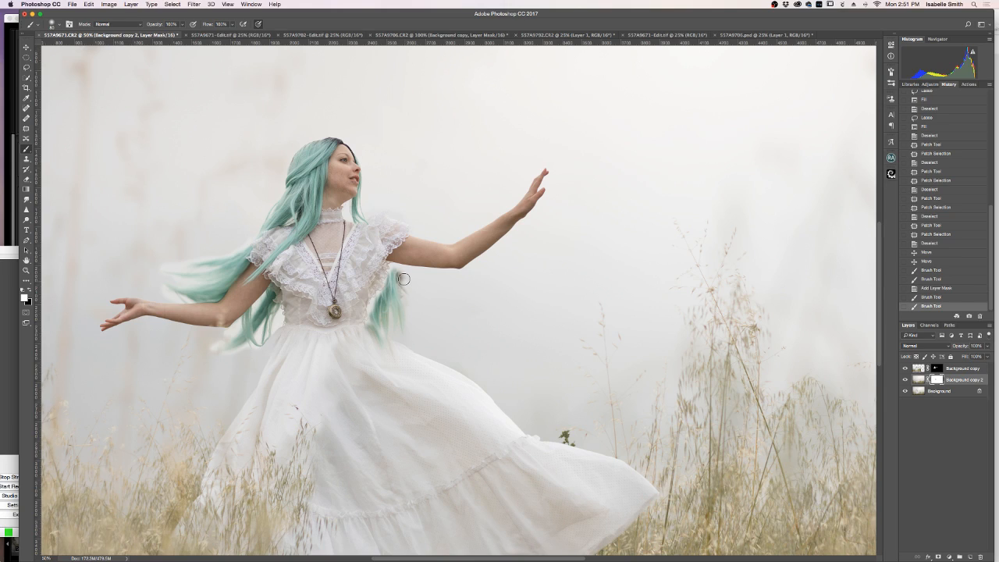
drag(403, 278, 418, 277)
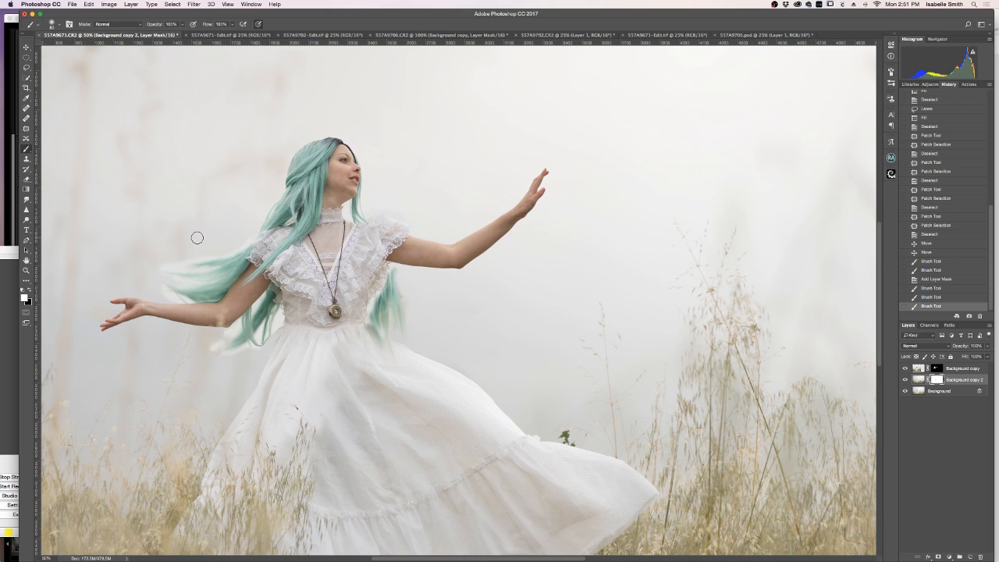
click(905, 379)
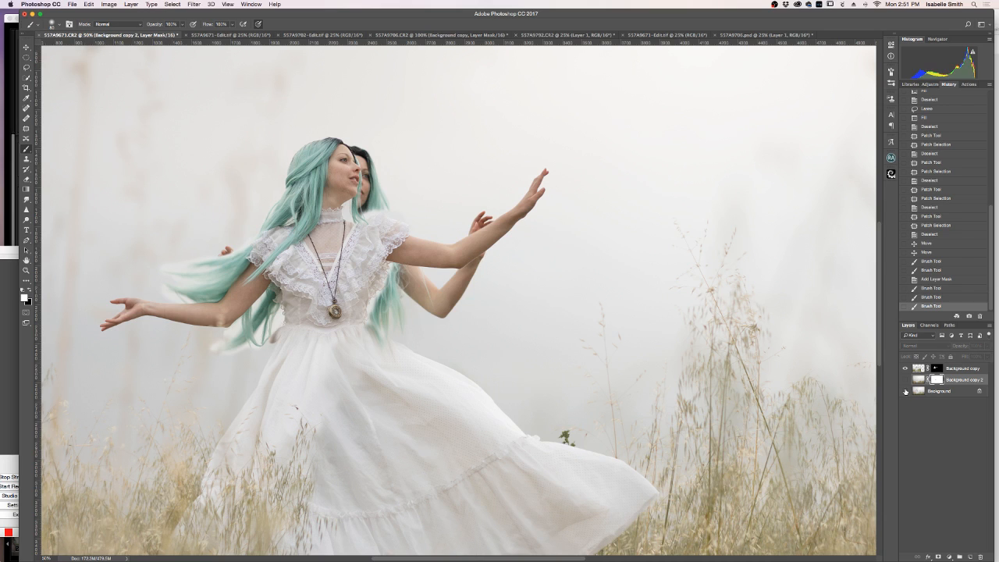
click(905, 391)
click(905, 391)
click(905, 379)
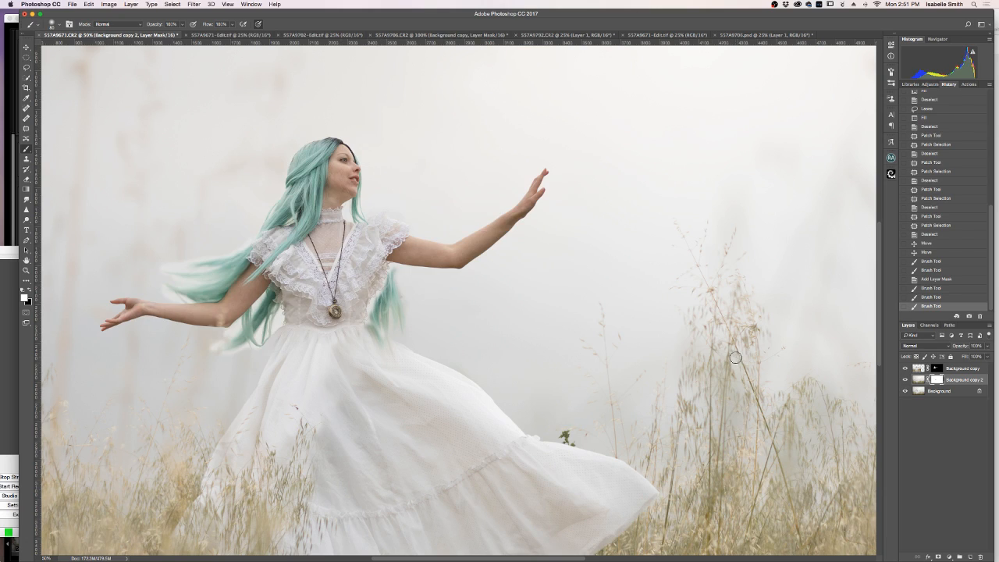
Step: Target the Background copy layer's mask, undo a trial stroke, and paint black where the bodice meets the hair below the raised arm
click(958, 370)
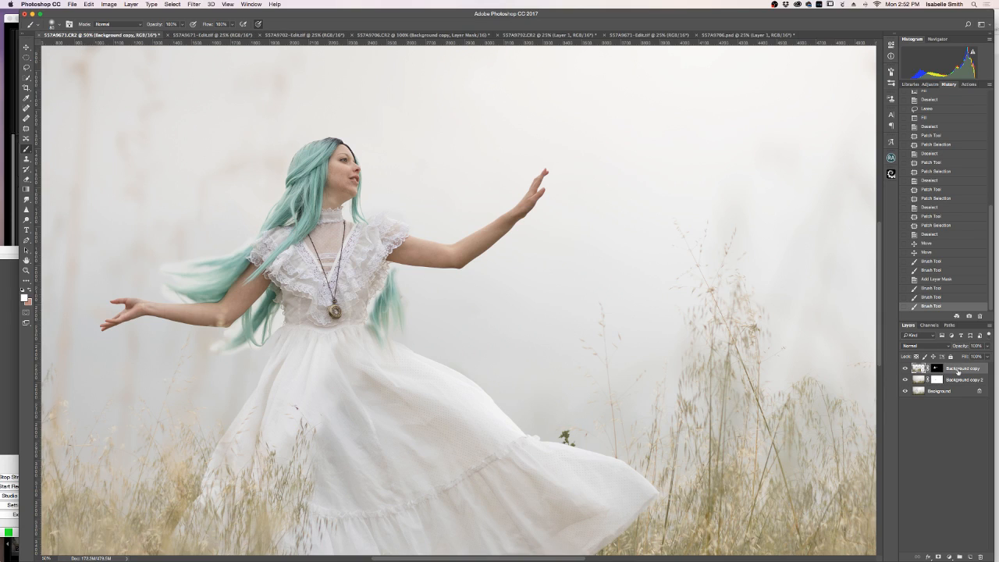
click(936, 368)
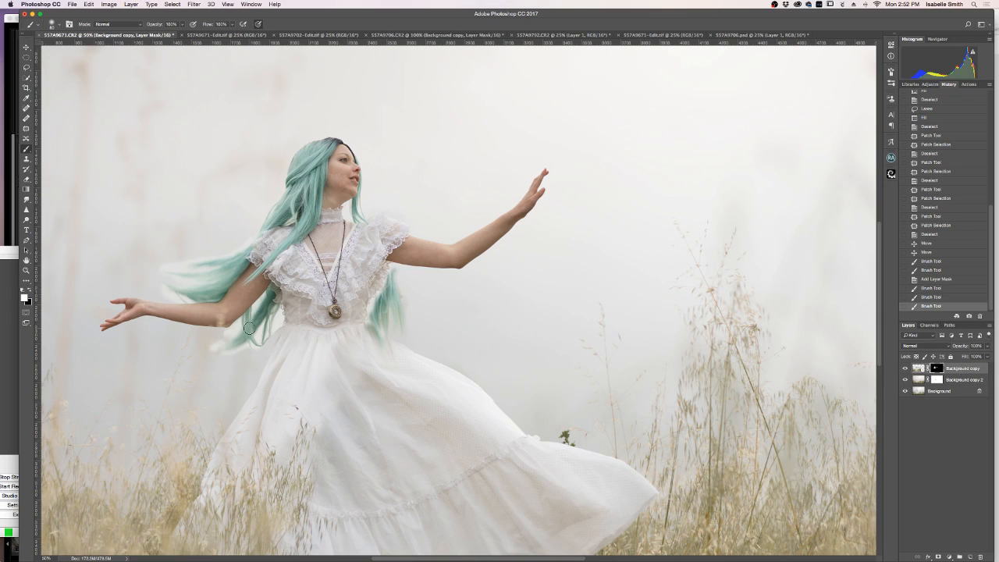
click(369, 304)
key(ctrl+z)
key(x)
click(374, 301)
Step: With a smaller brush, paint the cutout's mask along the bodice's ruffled edge to uncover the teal hair from waist to underarm
click(26, 269)
click(380, 286)
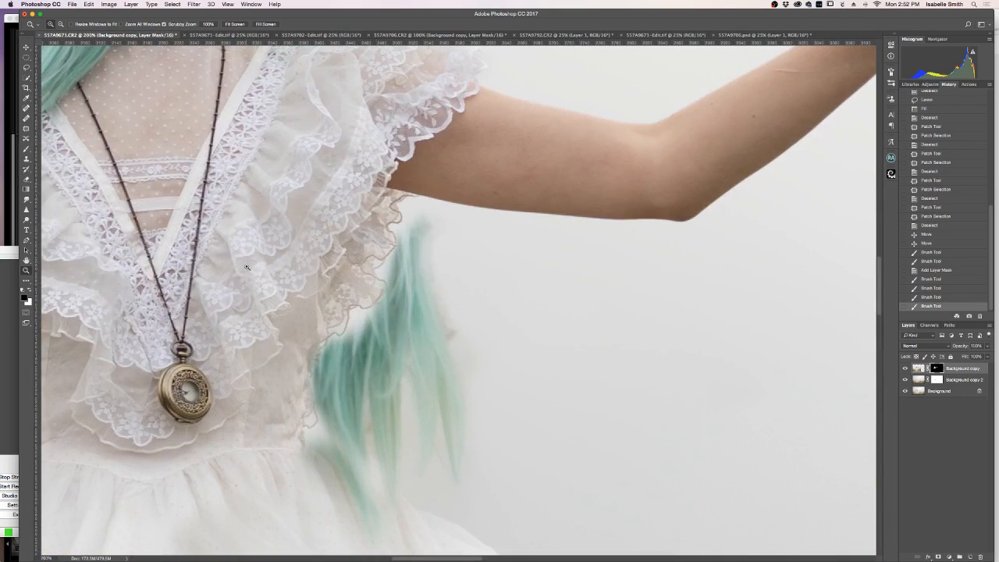
click(26, 148)
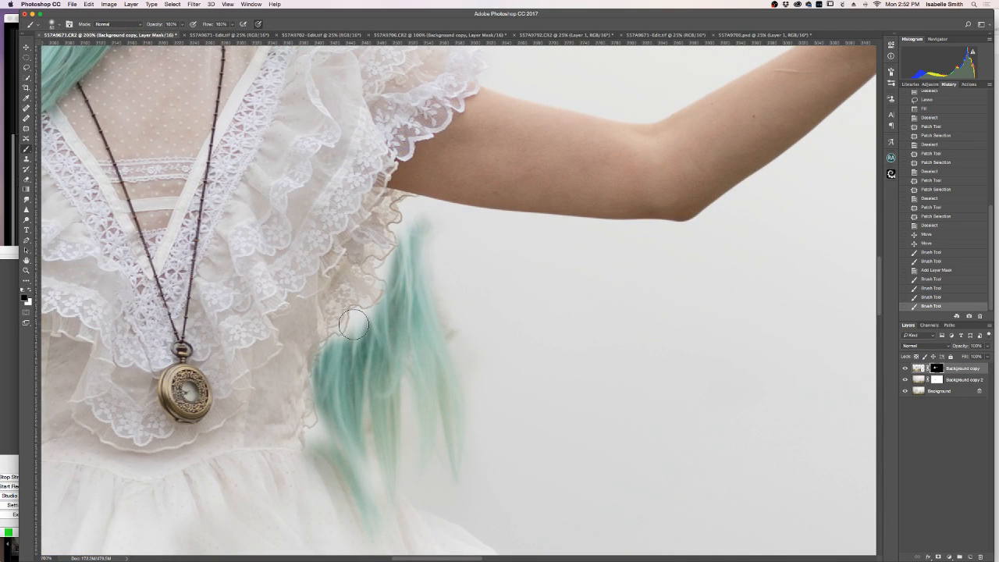
key(bracketleft)
key(bracketleft)
mouse_move(355, 318)
mouse_down()
mouse_move(310, 441)
mouse_move(341, 437)
mouse_move(332, 426)
mouse_move(350, 466)
mouse_move(340, 408)
mouse_move(352, 358)
mouse_move(335, 344)
mouse_move(354, 339)
mouse_move(361, 317)
mouse_move(391, 309)
mouse_move(393, 276)
mouse_move(381, 269)
mouse_move(408, 205)
mouse_up()
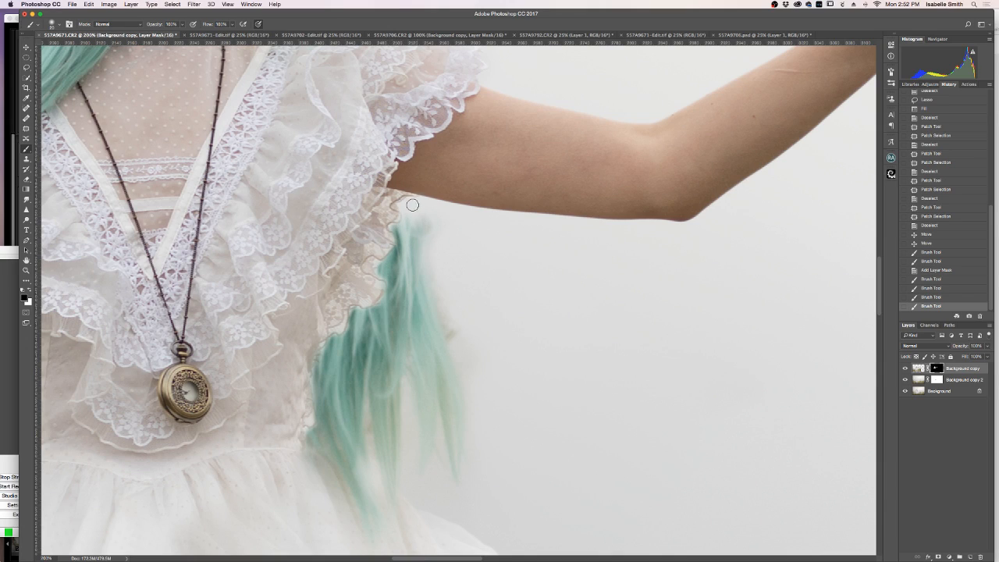
drag(425, 323, 430, 324)
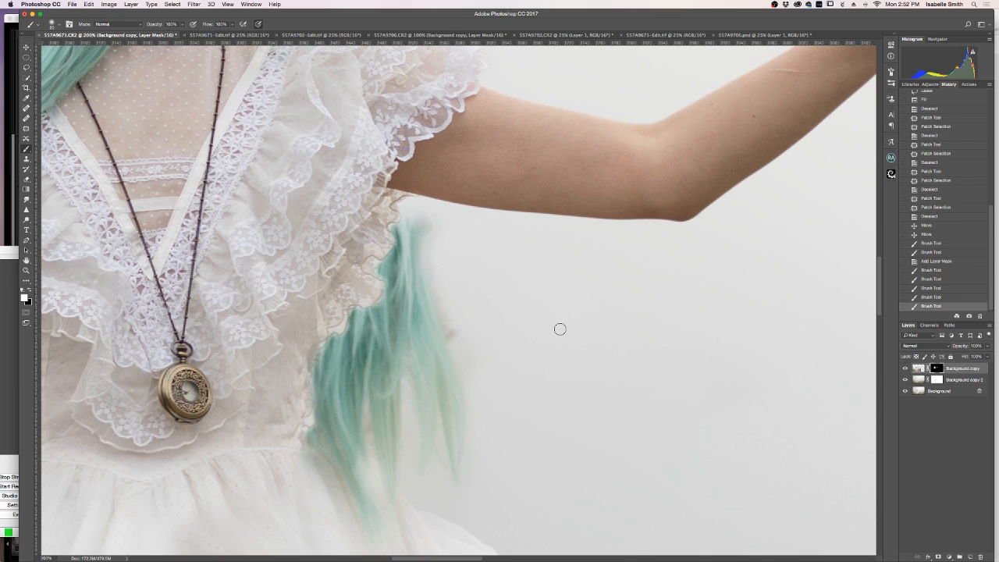
Step: Compare the layers, then paint white on the Background copy 2 mask to clean up the dark remnants along the hair's outer edge
click(937, 379)
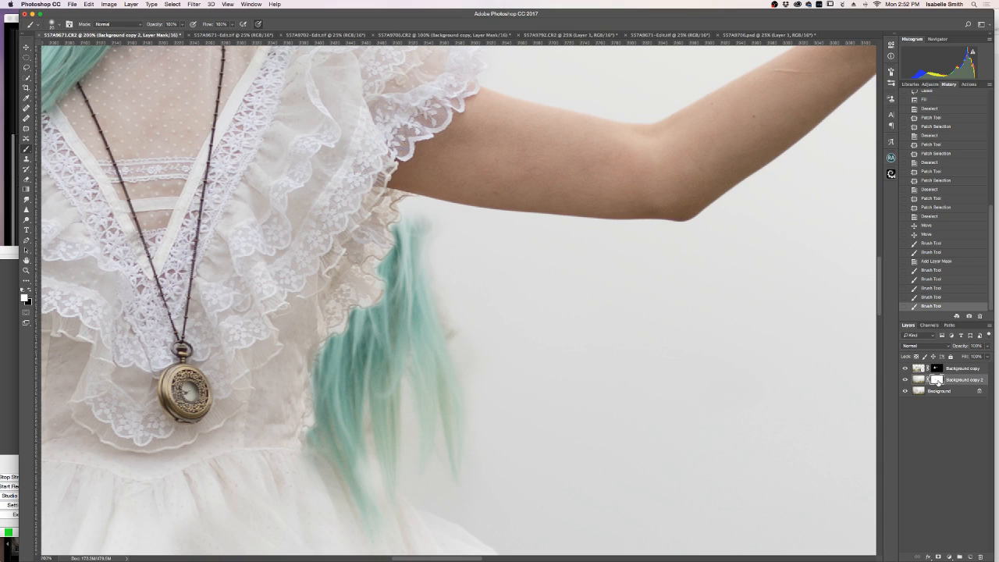
click(927, 369)
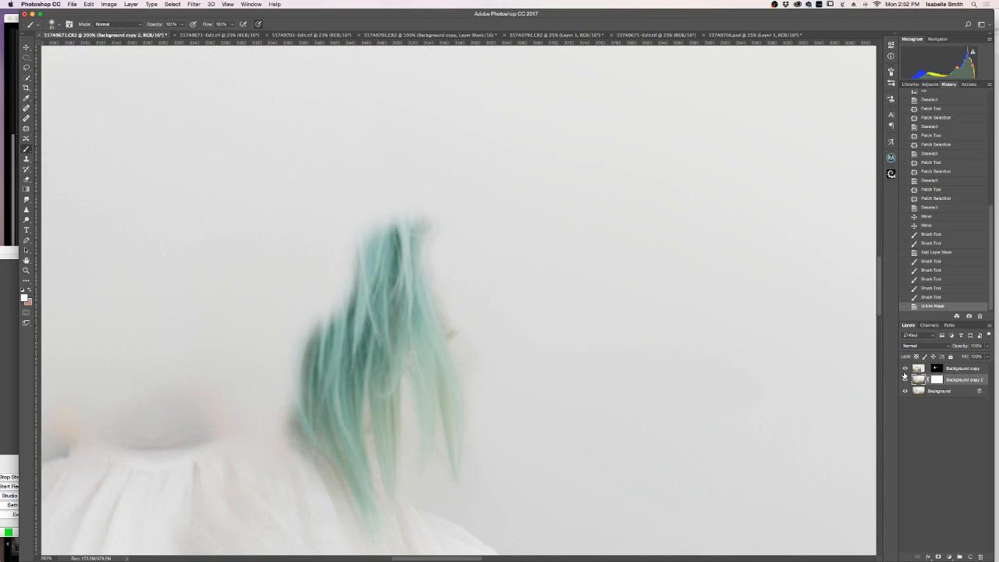
click(905, 370)
click(904, 380)
click(904, 380)
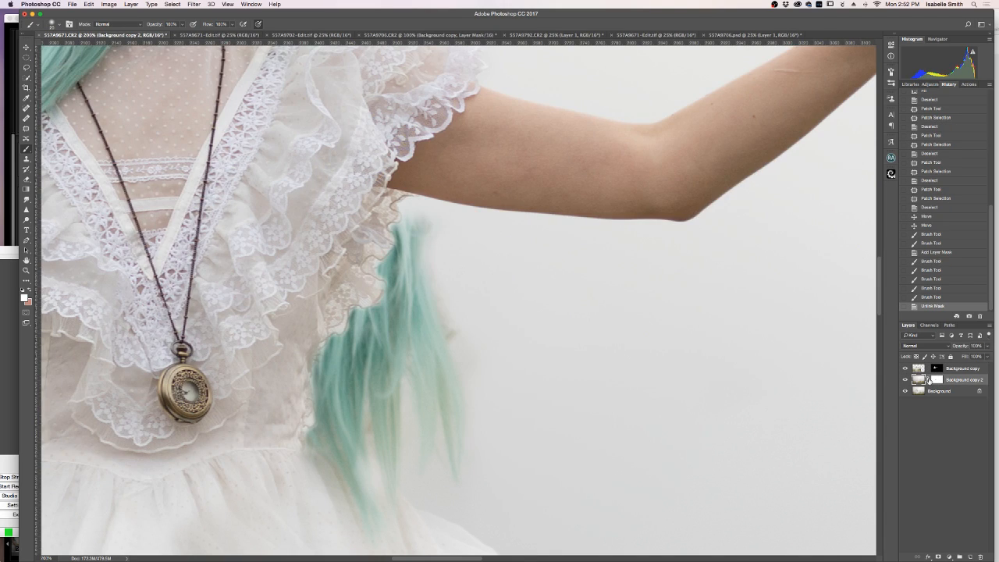
click(937, 380)
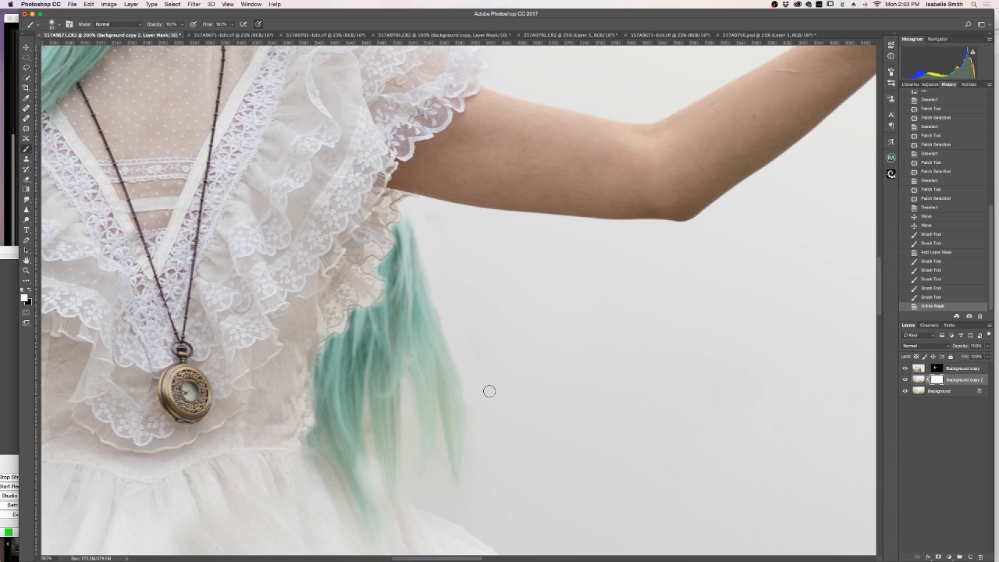
drag(499, 350, 753, 352)
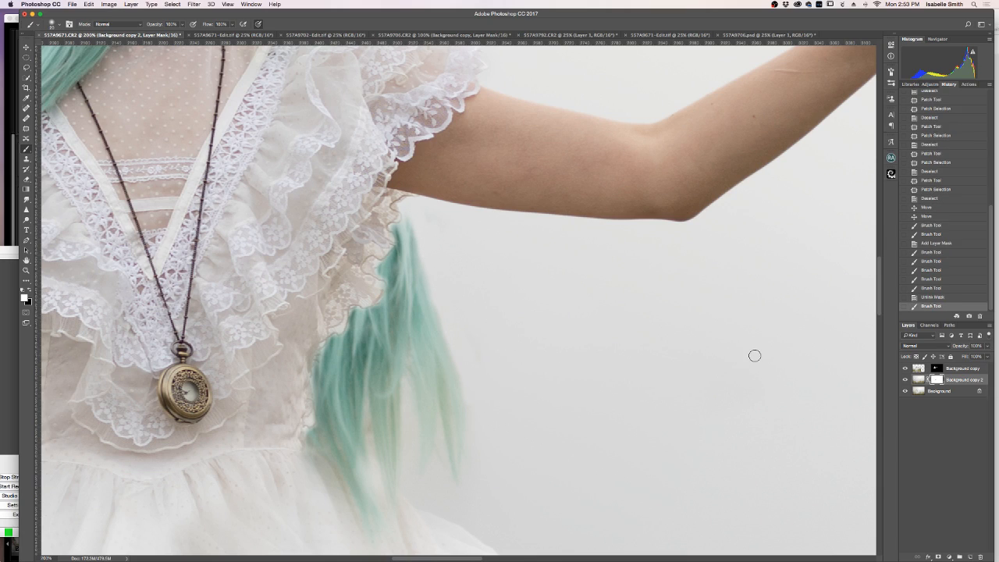
Step: Refine the cutout's mask along the lace ruffles beside the hair with a tiny brush, painting white and then black
click(936, 368)
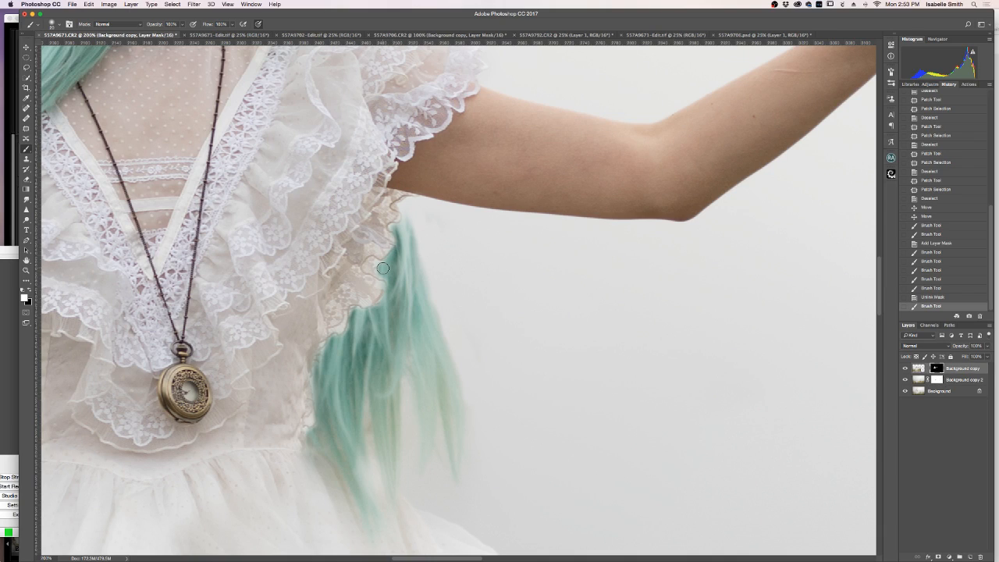
key(bracketleft)
key(bracketleft)
key(bracketleft)
click(382, 262)
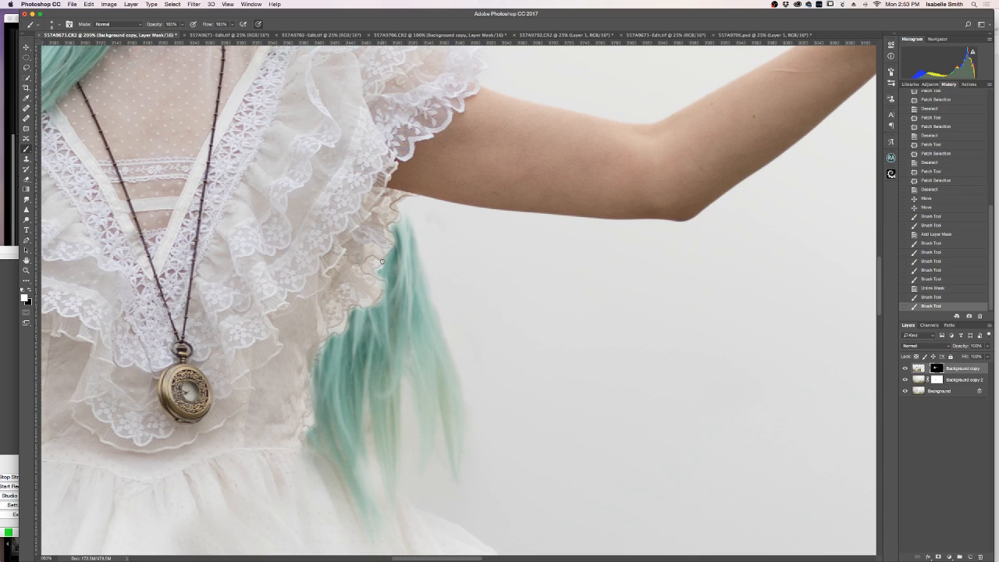
key(x)
drag(388, 261, 391, 230)
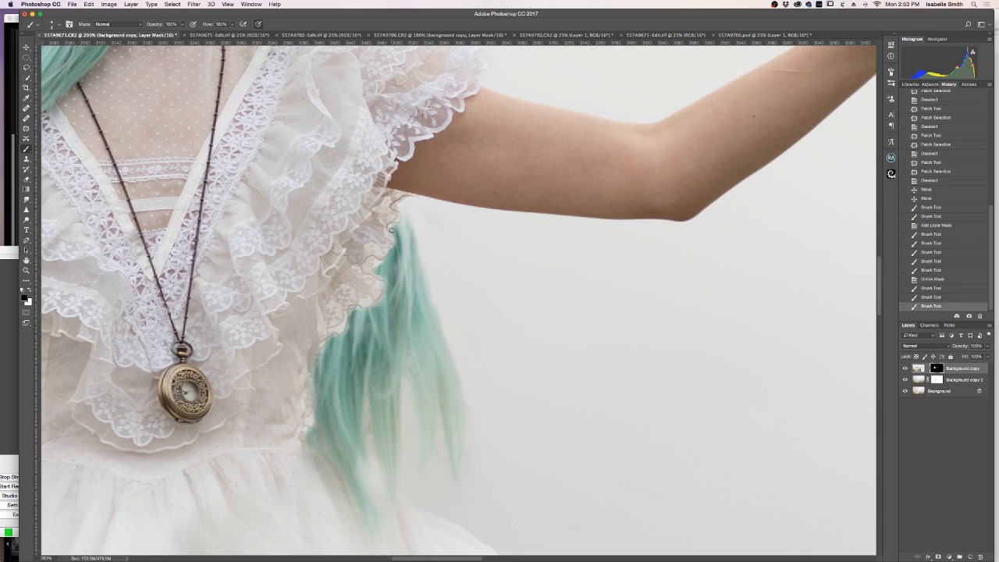
click(391, 230)
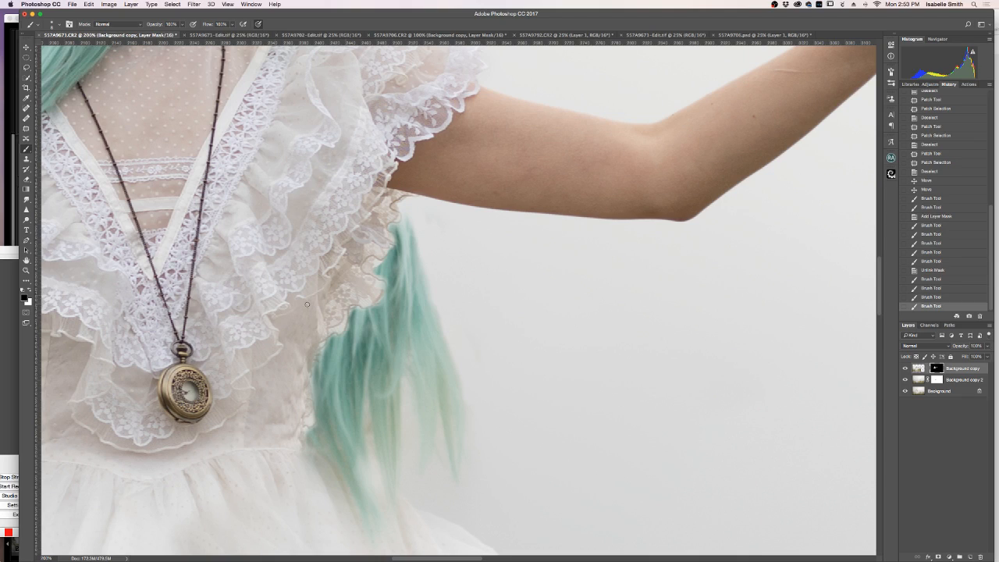
drag(322, 351, 330, 346)
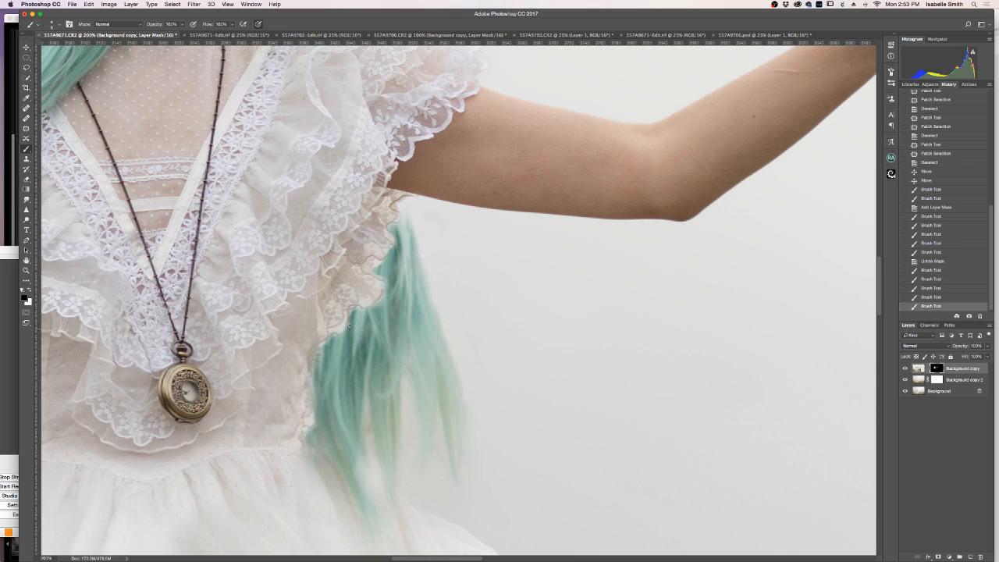
drag(349, 326, 366, 253)
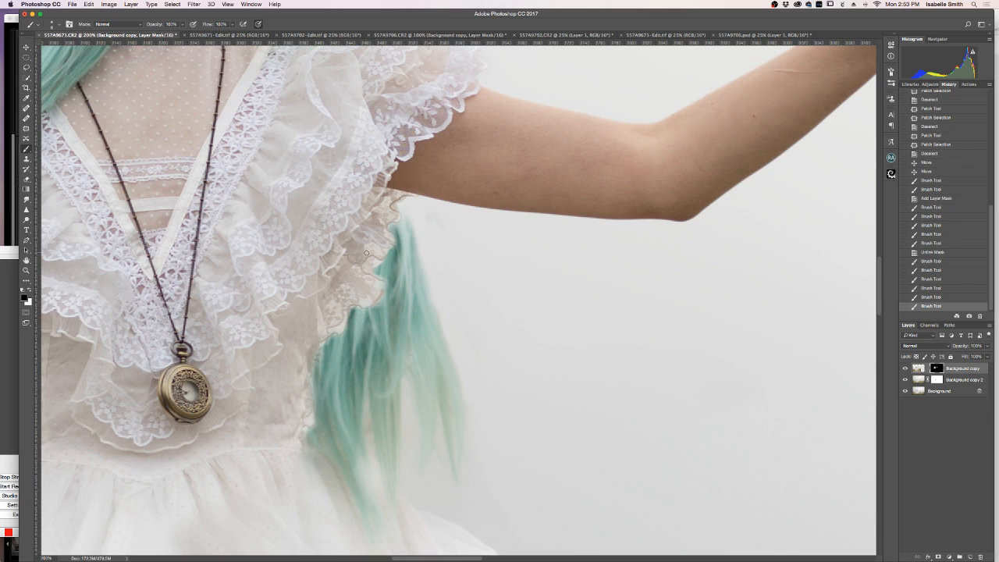
Step: Examine the blended bodice and the whole composite, and compare it with the finished fantasy image and the source portrait with windblown hair
scroll(366, 253, up, 5)
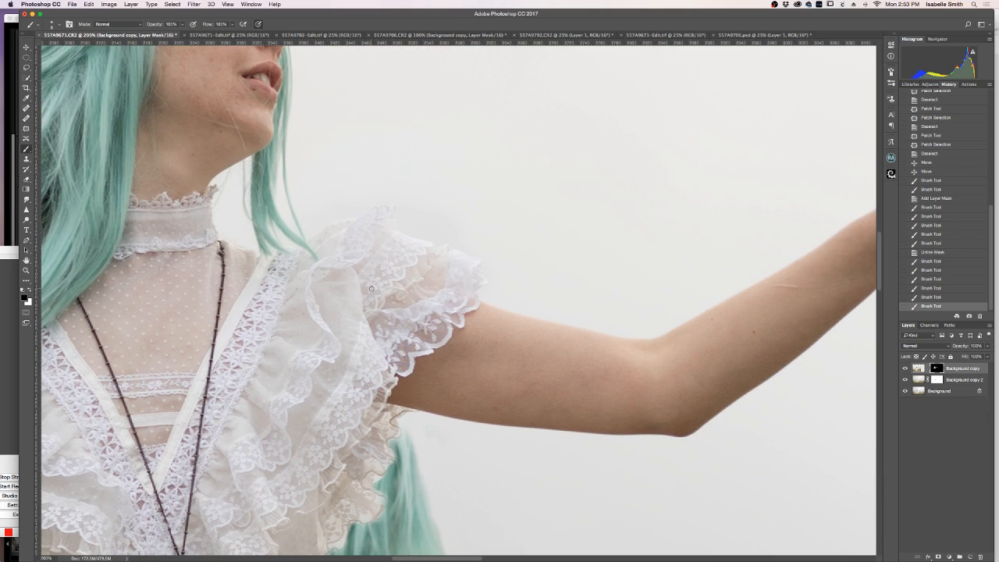
scroll(350, 437, down, 3)
scroll(350, 437, down, 5)
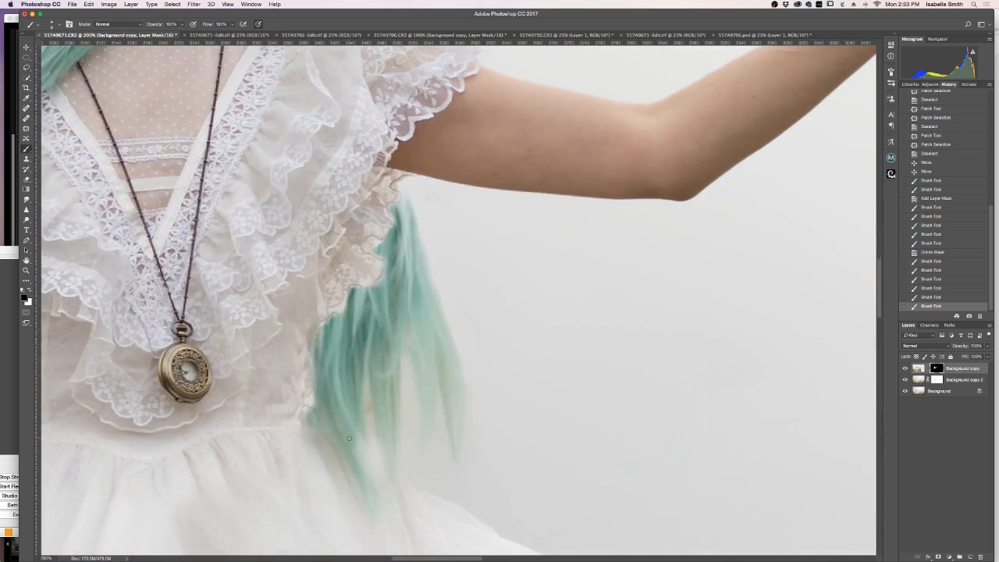
scroll(349, 438, down, 2)
key(z)
right_click(269, 257)
click(269, 256)
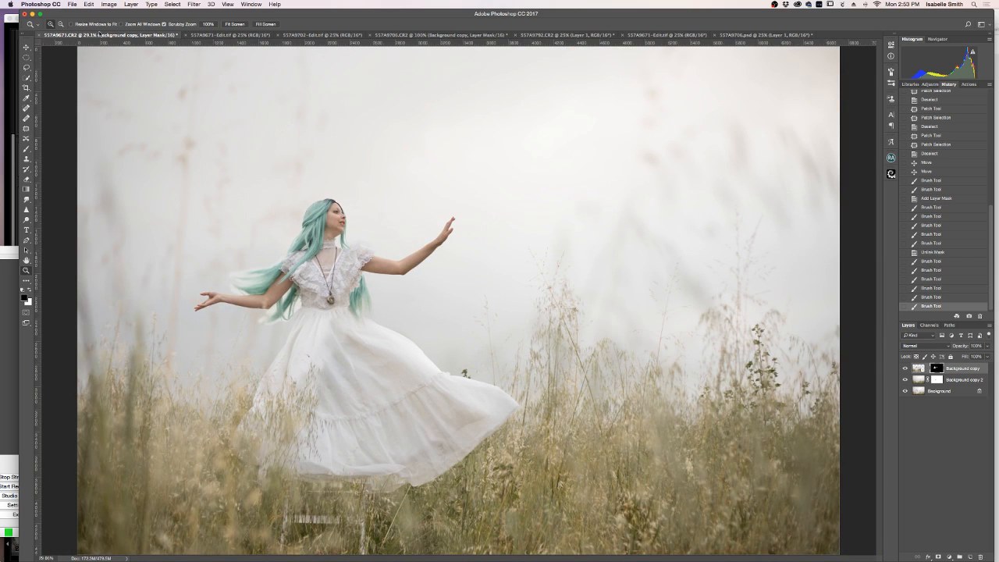
click(226, 35)
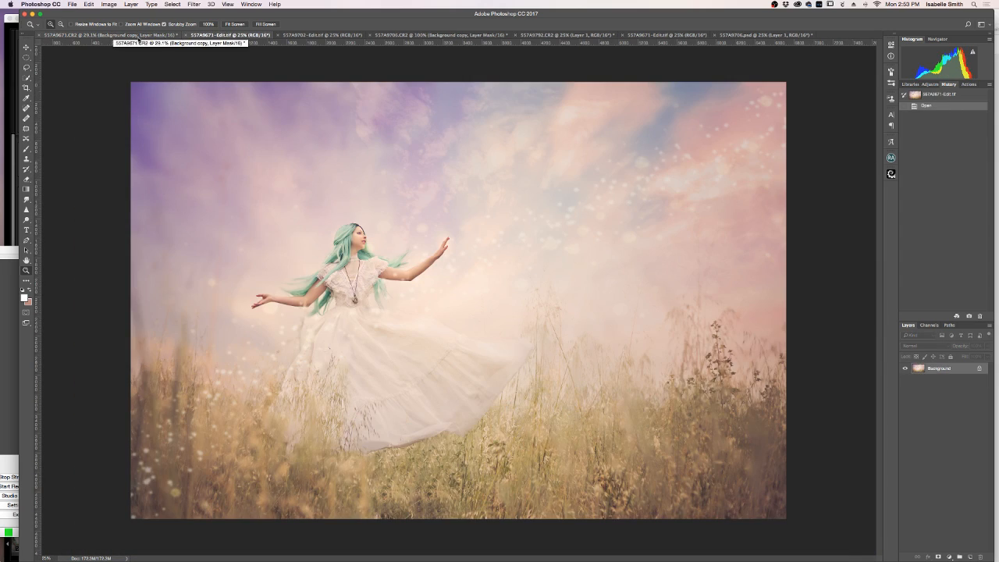
click(107, 35)
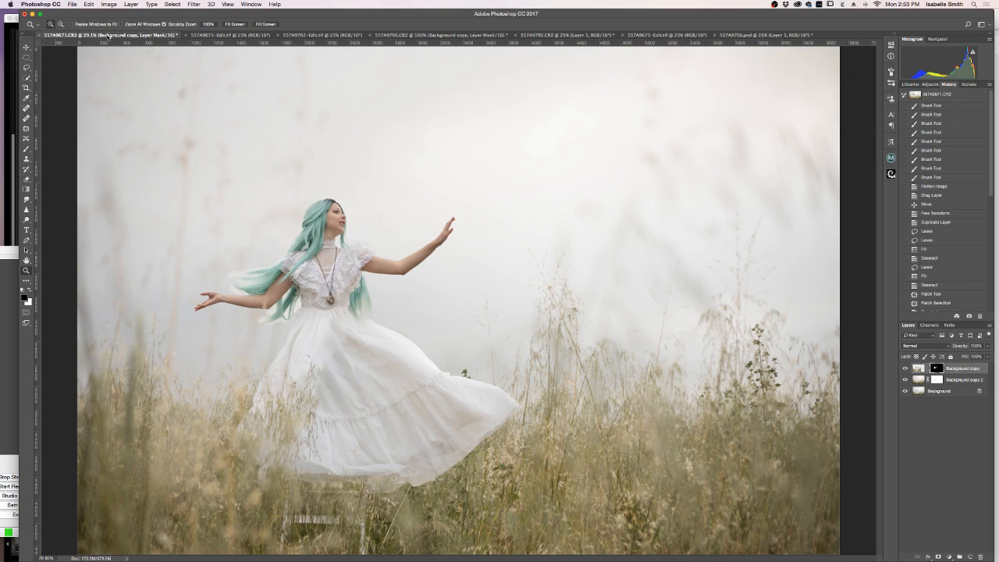
click(214, 36)
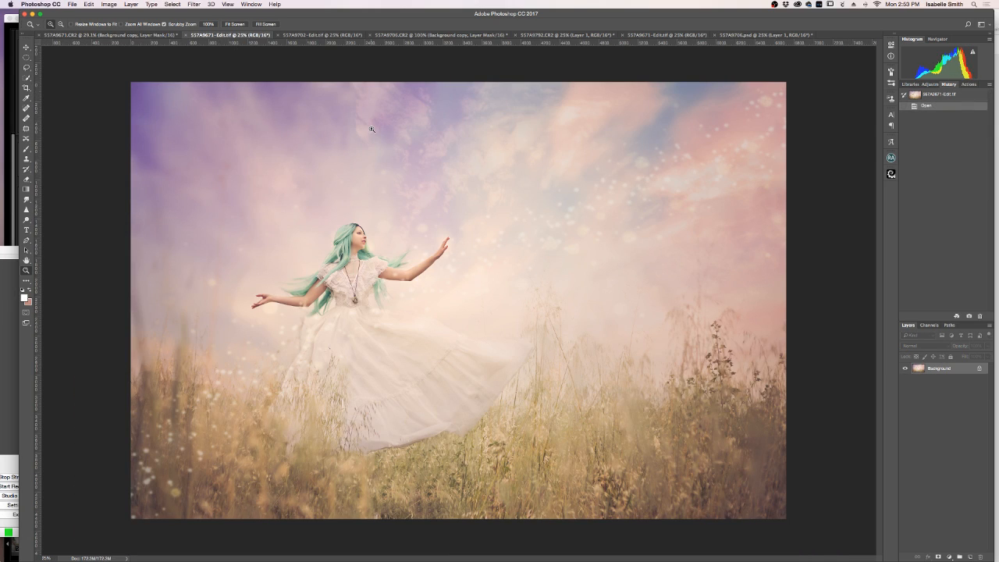
click(323, 35)
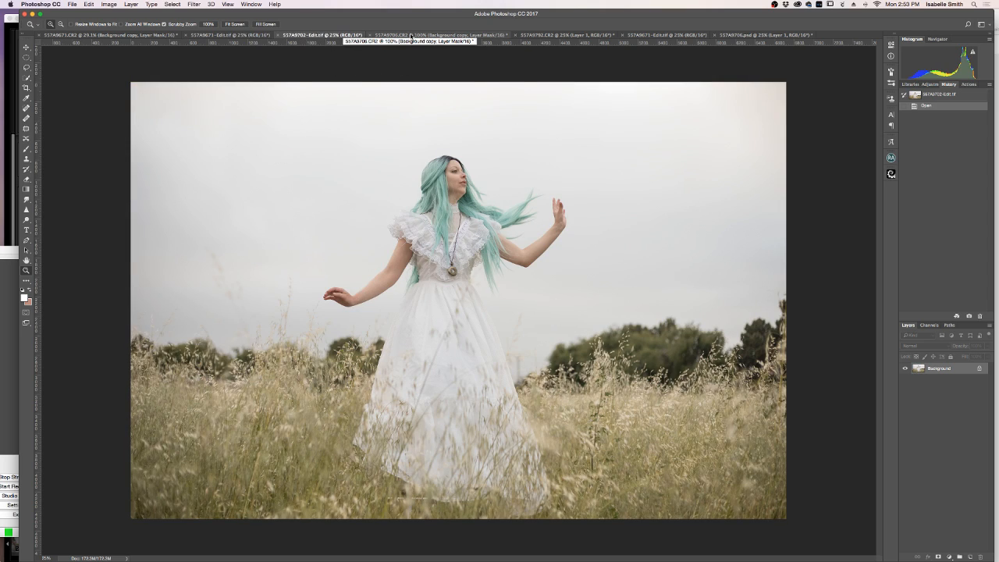
click(230, 35)
click(153, 36)
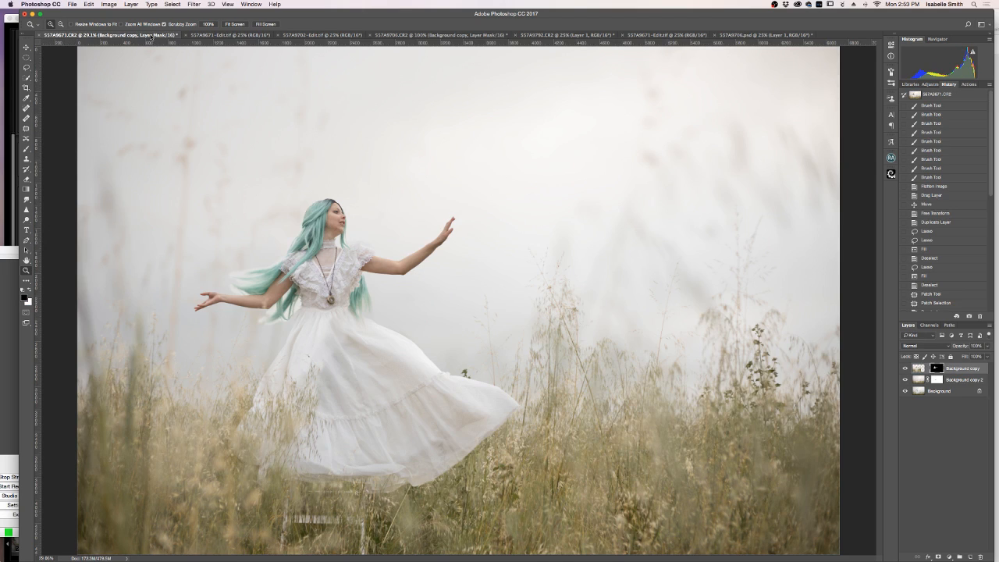
Step: In the source portrait with windblown hair, lasso the blowing strands, the adjoining half of the face and bodice, and the raised arm
click(399, 35)
click(323, 36)
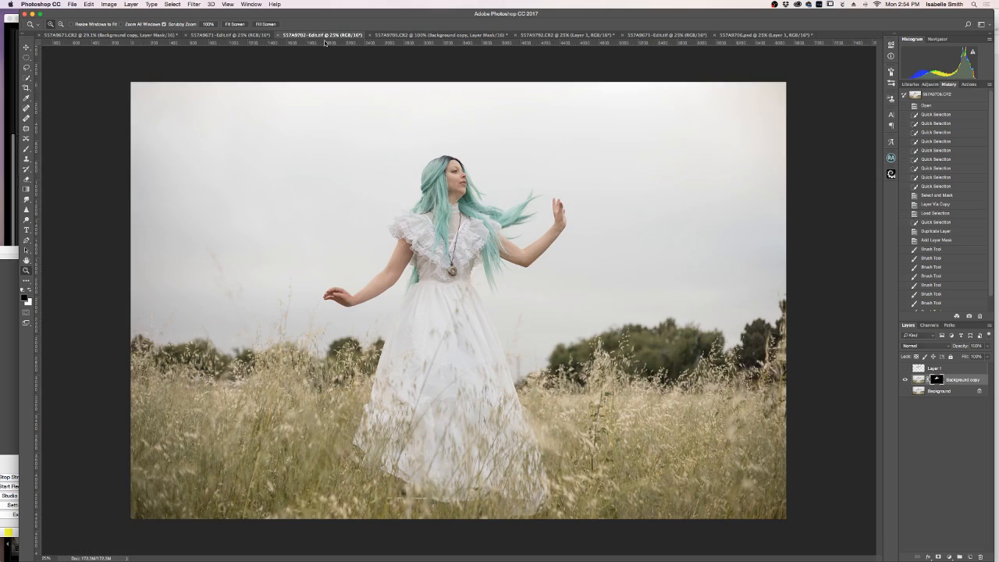
click(26, 69)
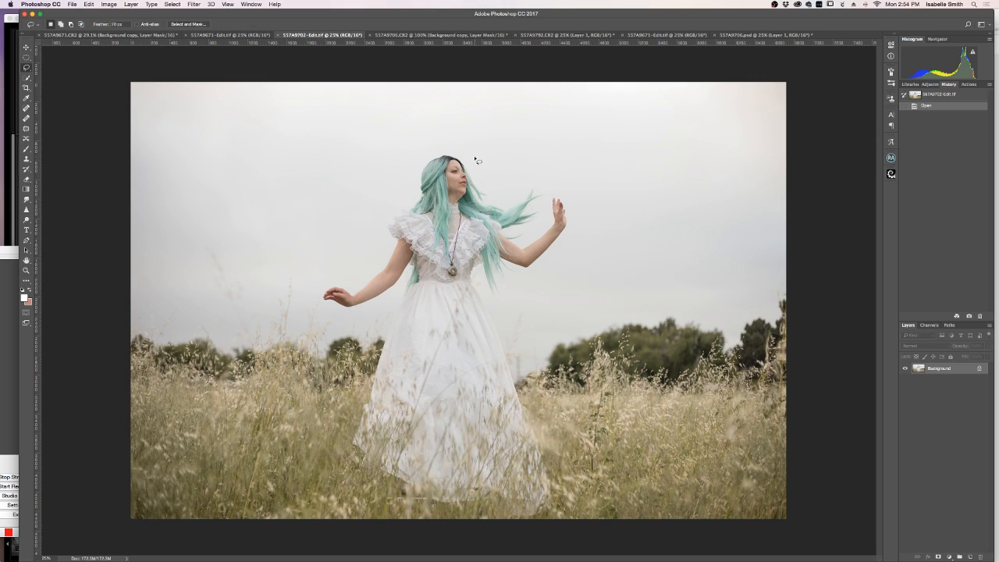
mouse_move(465, 156)
mouse_down()
mouse_move(454, 215)
mouse_move(461, 288)
mouse_move(494, 307)
mouse_move(550, 296)
mouse_move(572, 248)
mouse_move(552, 189)
mouse_move(465, 155)
mouse_up()
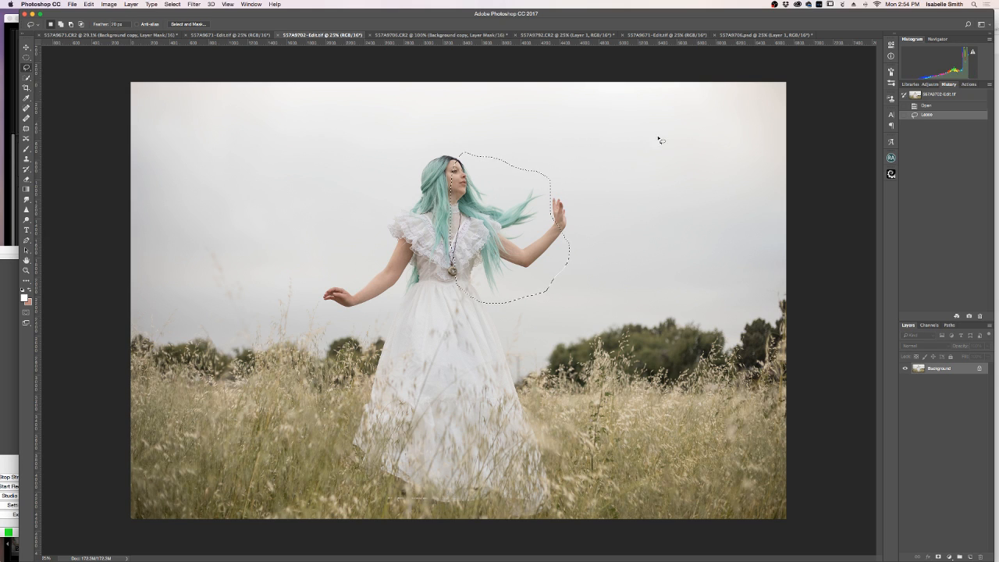
Step: Check the composite and the finished image again, then copy the lassoed area of the windblown-hair portrait to a new layer
click(203, 35)
click(162, 36)
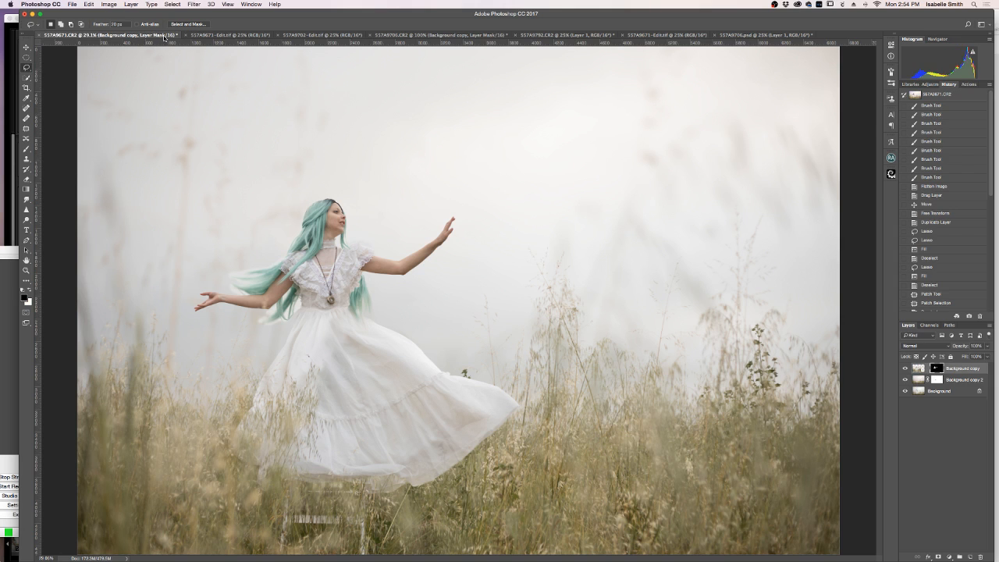
click(409, 35)
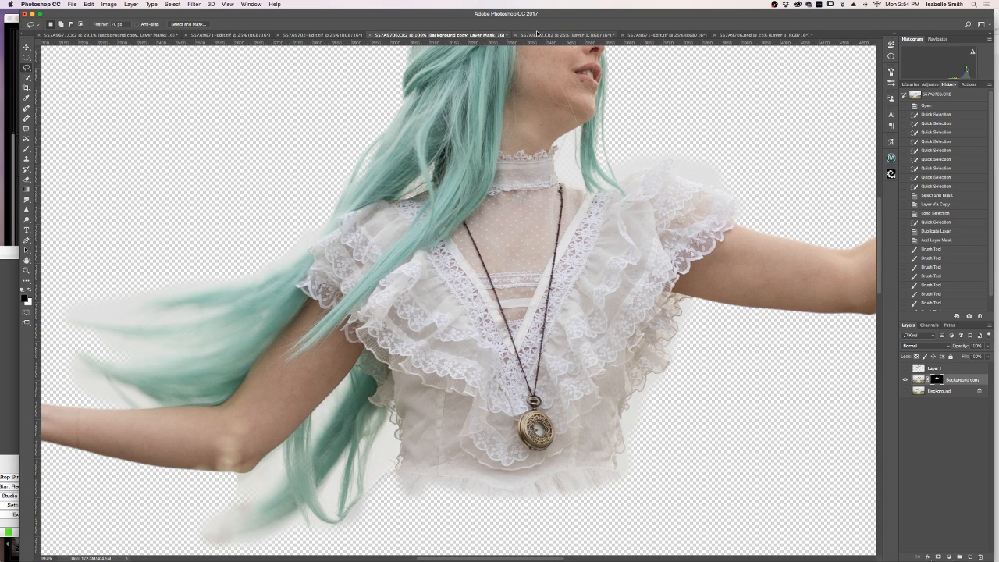
click(537, 35)
click(665, 36)
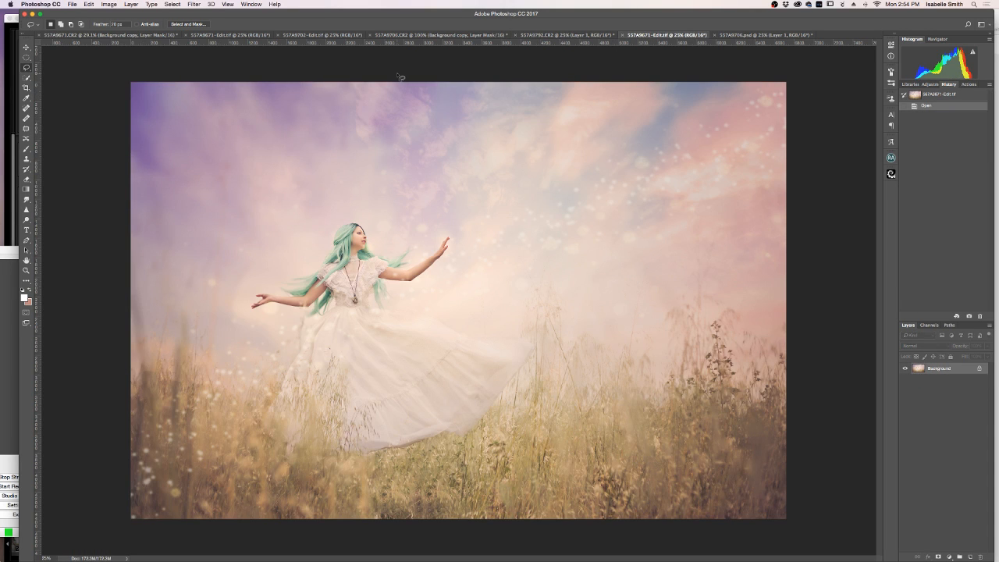
click(328, 36)
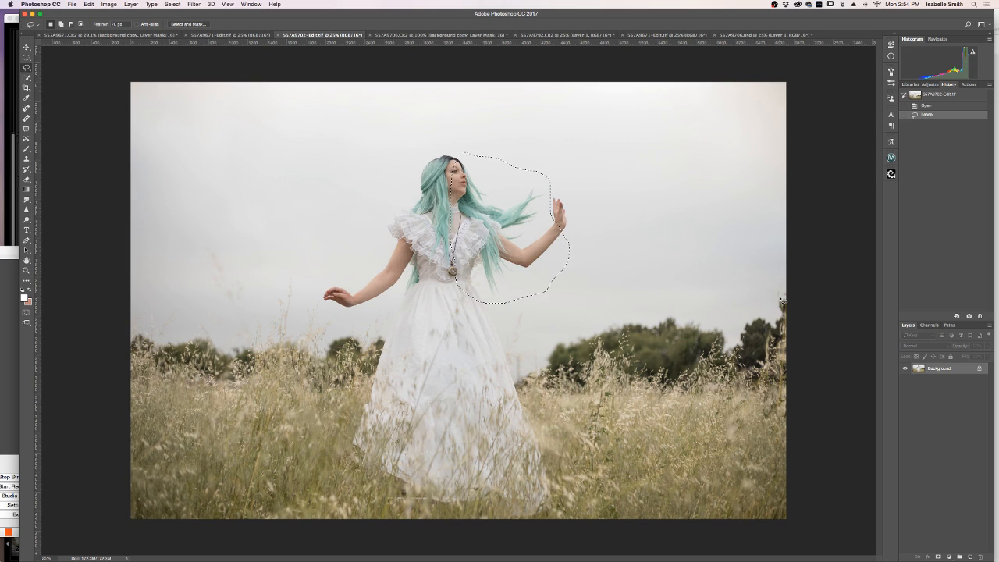
key(super+j)
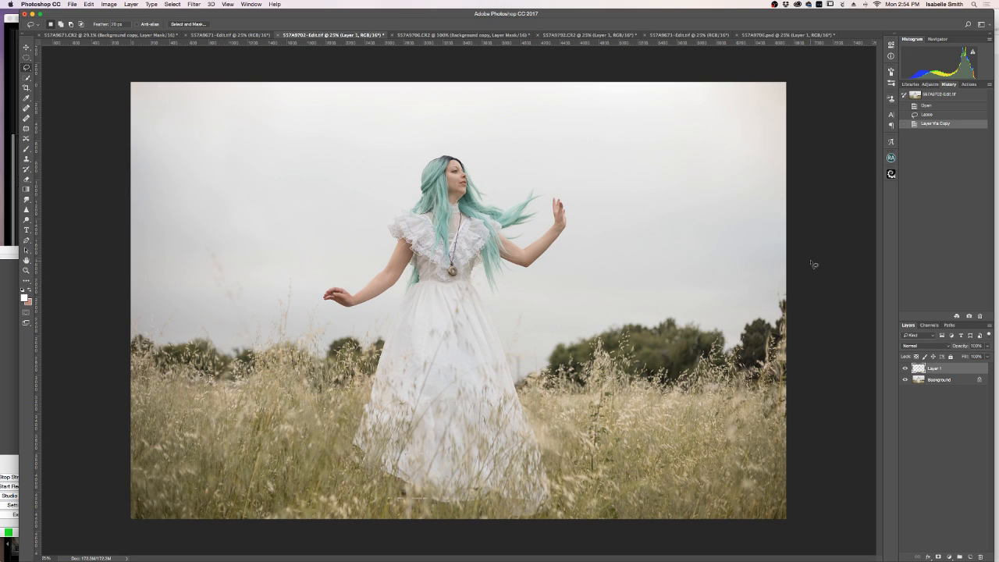
Step: Move the copied hair piece into the composite and position it over the woman's head and bodice, checking its alignment
key(v)
drag(345, 237, 80, 36)
drag(278, 295, 508, 341)
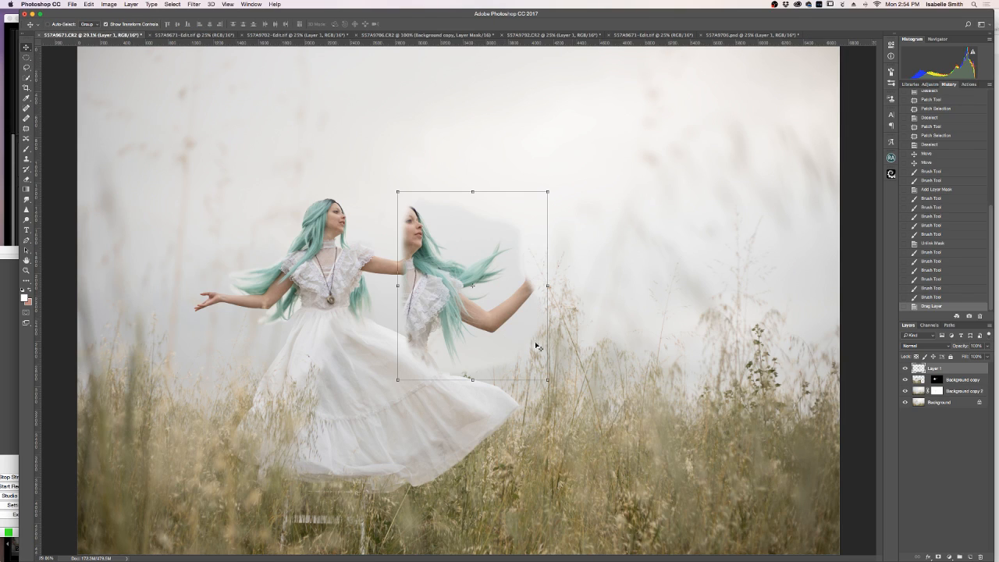
drag(476, 342, 391, 297)
click(905, 368)
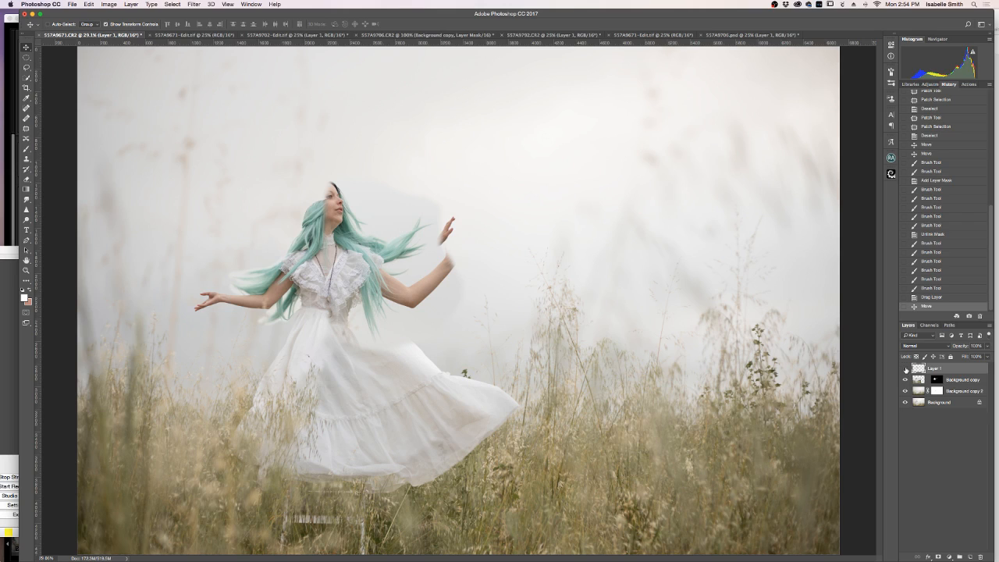
Step: Hide Layer 1 and apply the layer mask of Background copy 2 to its layer
click(906, 368)
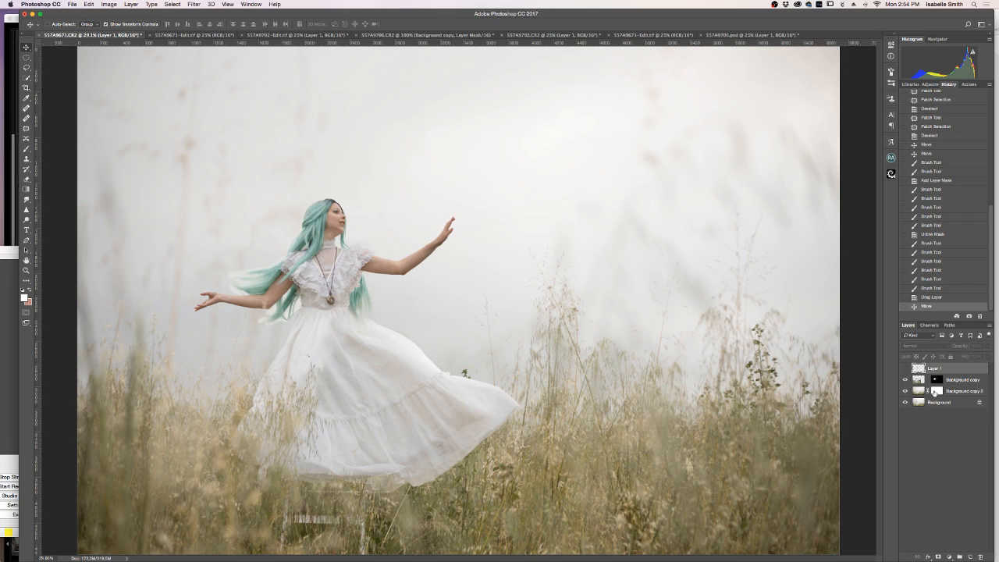
click(936, 391)
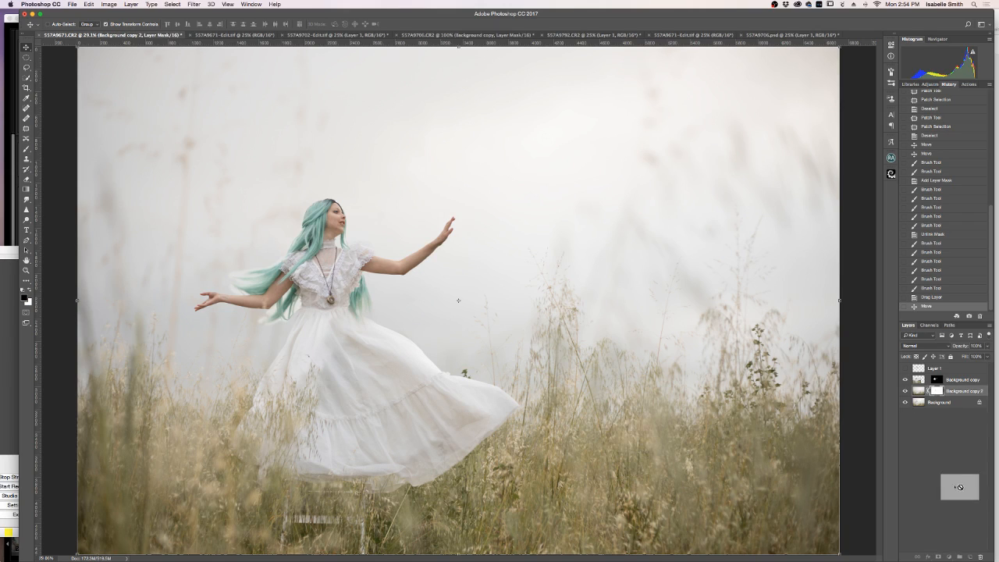
click(980, 557)
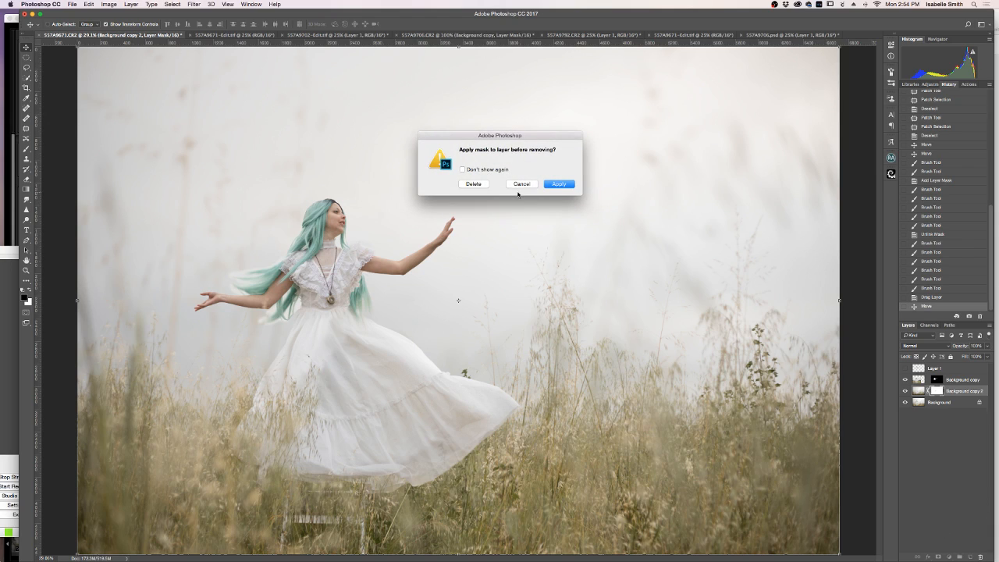
click(559, 184)
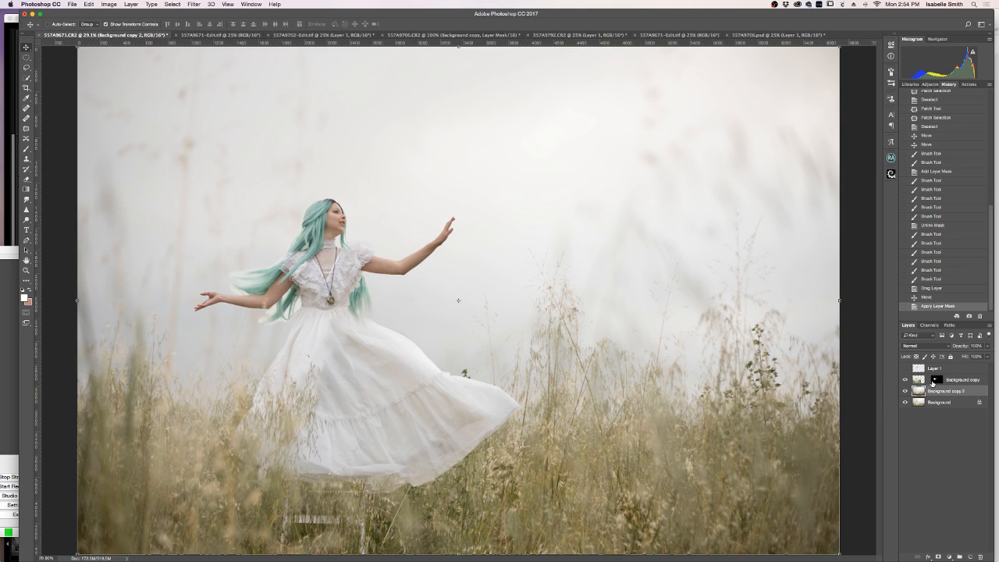
Step: Paint white on the Background copy mask to remove the hair strands beside the waist under the raised arm, and show Layer 1 again
click(937, 380)
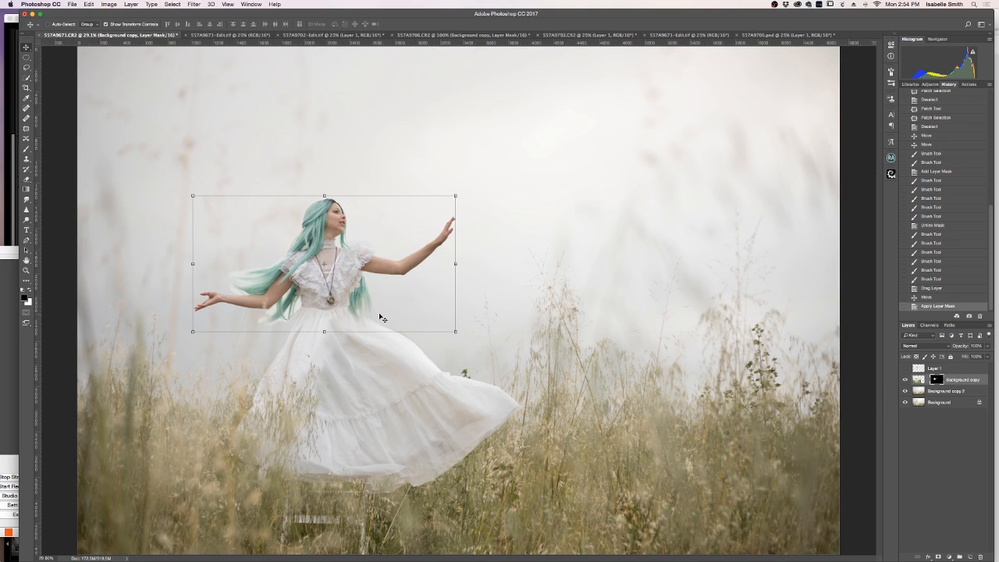
click(27, 270)
click(349, 288)
click(349, 288)
click(349, 287)
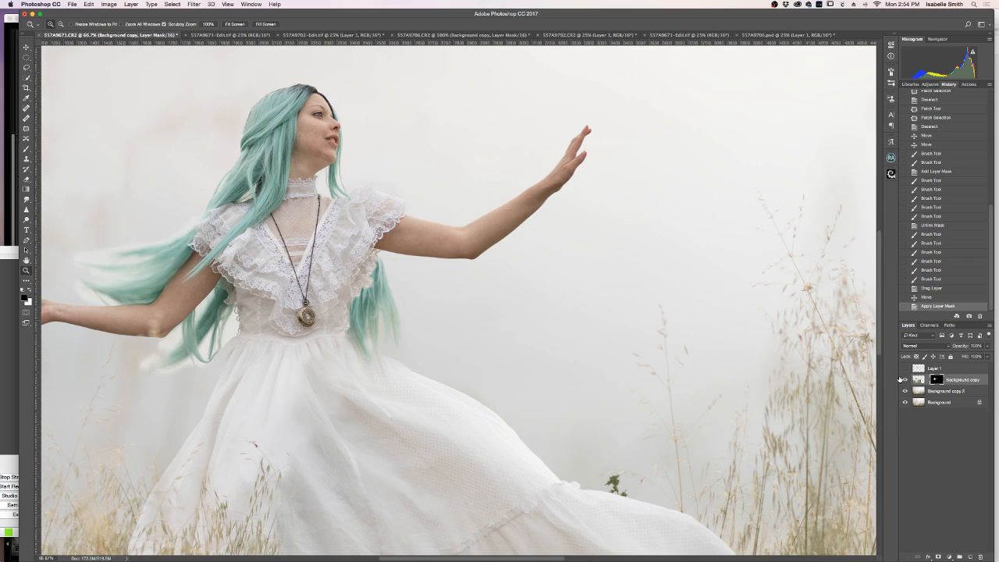
key(b)
key(x)
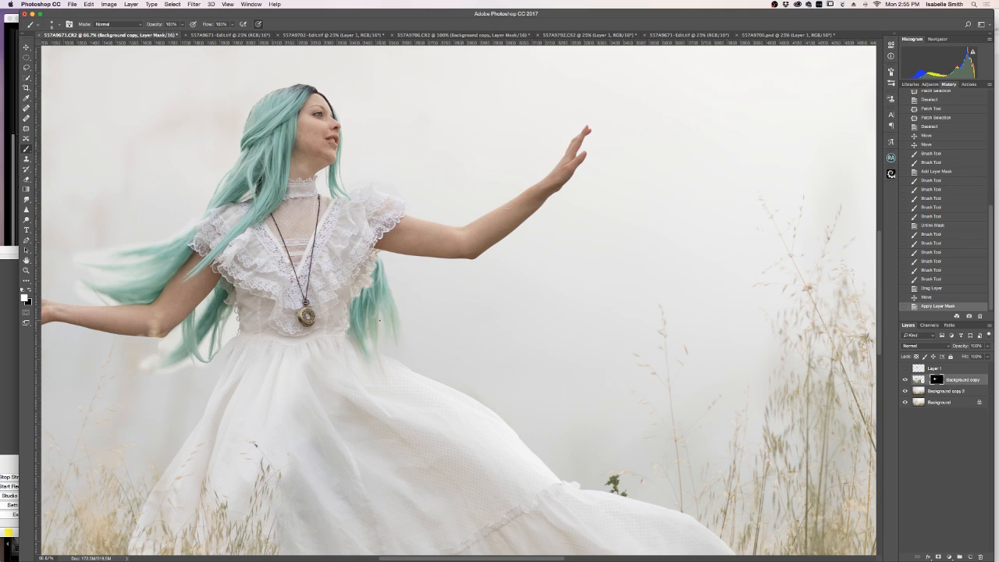
mouse_move(380, 320)
mouse_down()
mouse_move(388, 292)
mouse_move(370, 301)
mouse_move(369, 289)
mouse_move(356, 332)
mouse_move(377, 340)
mouse_move(371, 311)
mouse_move(377, 340)
mouse_up()
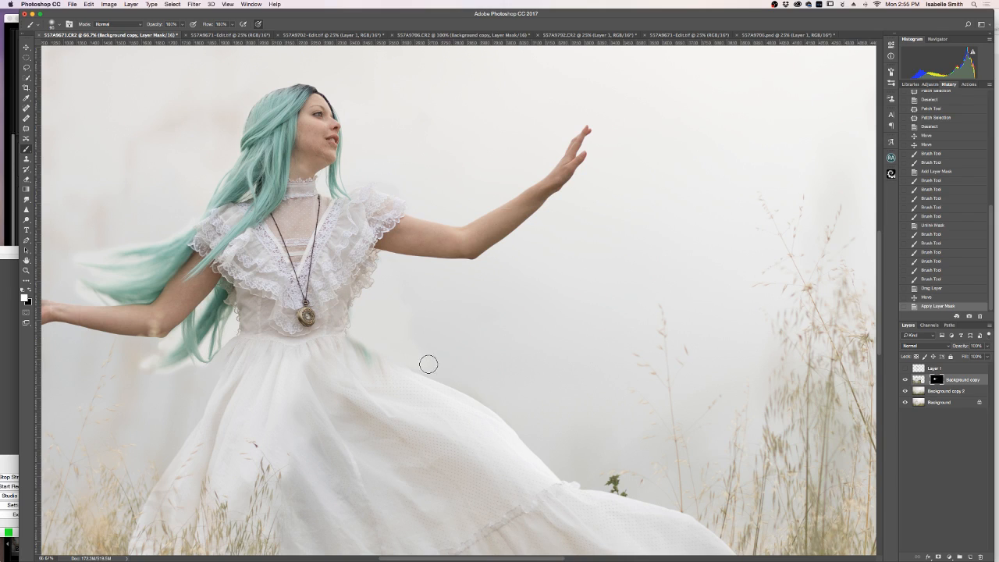
click(391, 327)
click(905, 369)
click(905, 368)
click(905, 368)
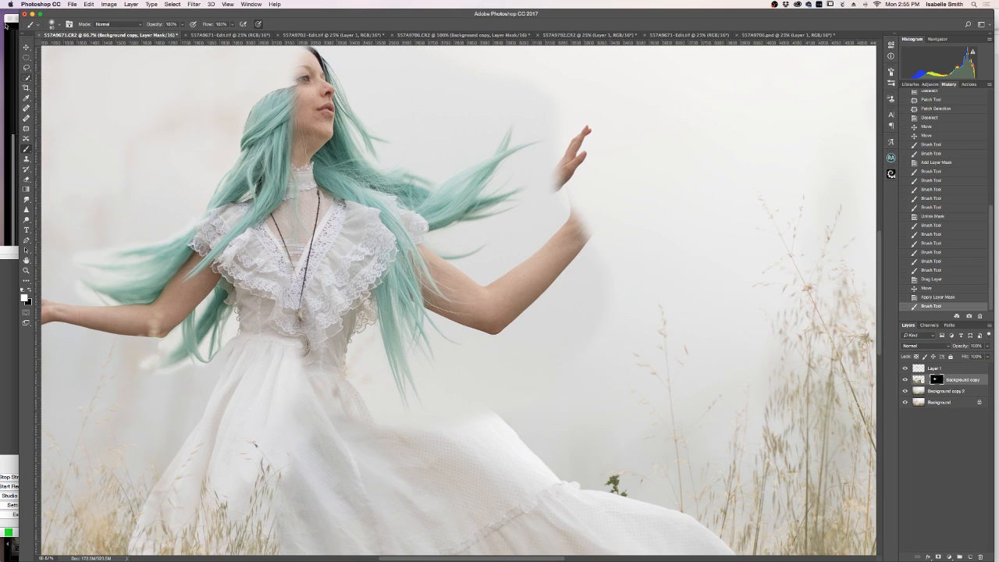
key(super+t)
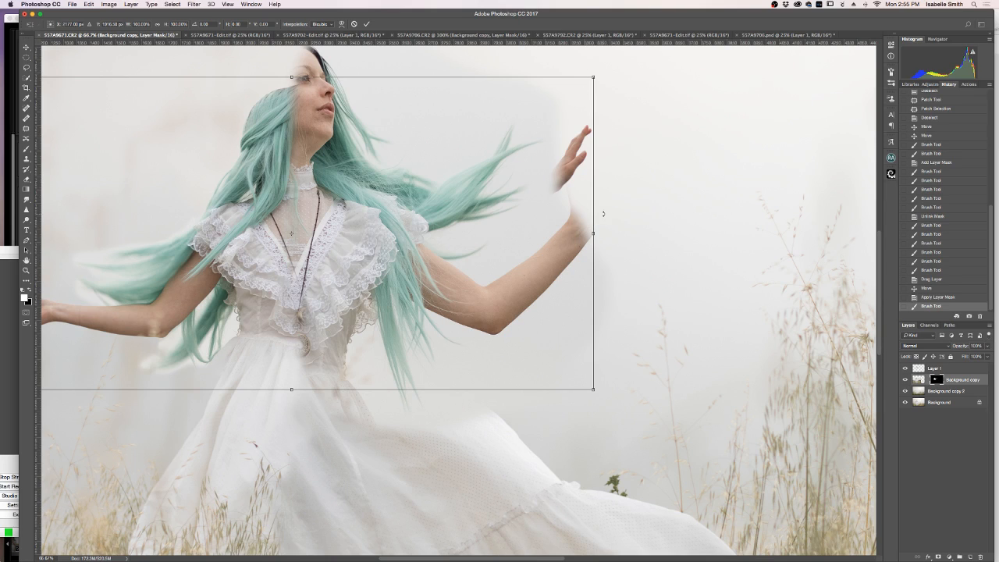
drag(593, 390, 474, 327)
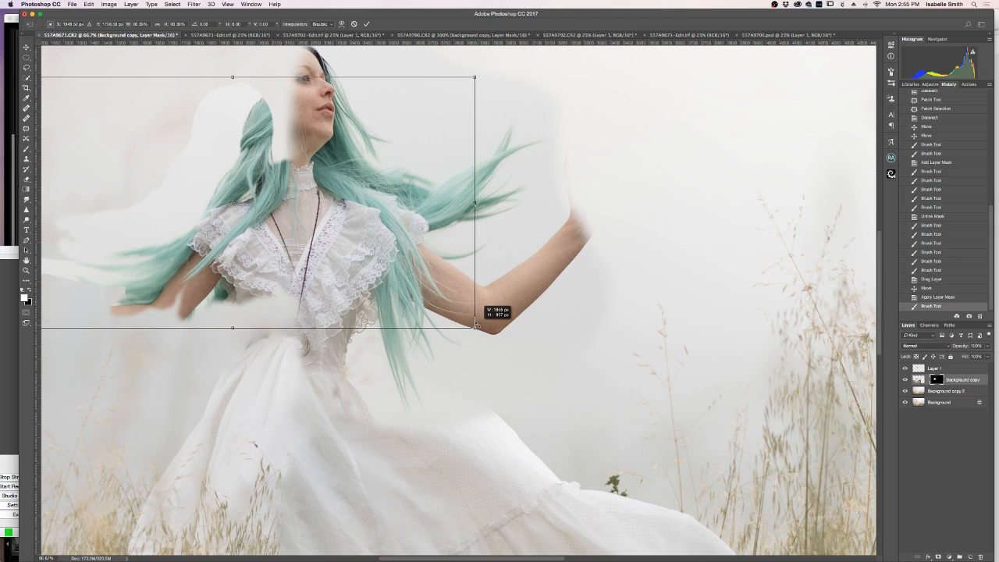
drag(475, 324, 477, 324)
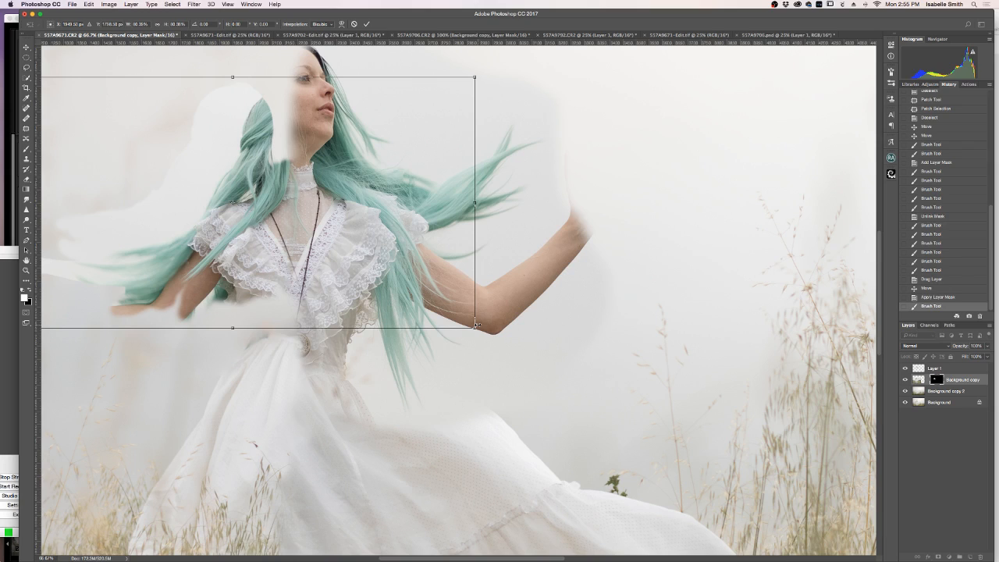
key(ctrl+z)
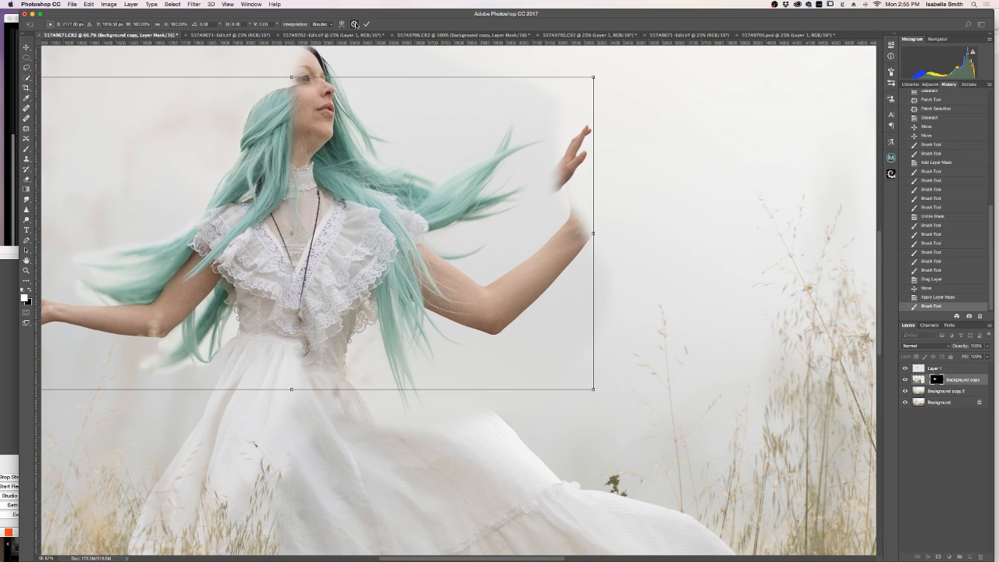
click(354, 24)
Step: Scale Layer 1's windblown-hair piece to about 78% and position it over the woman's head and bodice
click(937, 370)
key(ctrl+t)
drag(519, 225, 532, 268)
drag(634, 487, 570, 383)
mouse_move(385, 228)
mouse_down()
mouse_move(555, 290)
mouse_move(381, 225)
mouse_up()
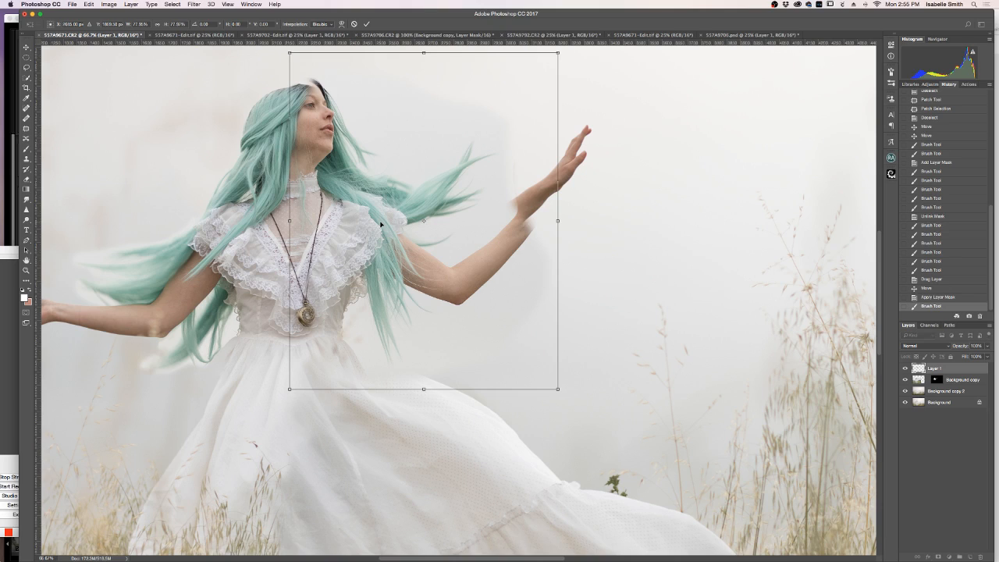
key(Return)
Step: Lower Layer 1's opacity to 57%, rotate it about 4° counter-clockwise and enlarge it to about 111% to align it with the figure
click(988, 347)
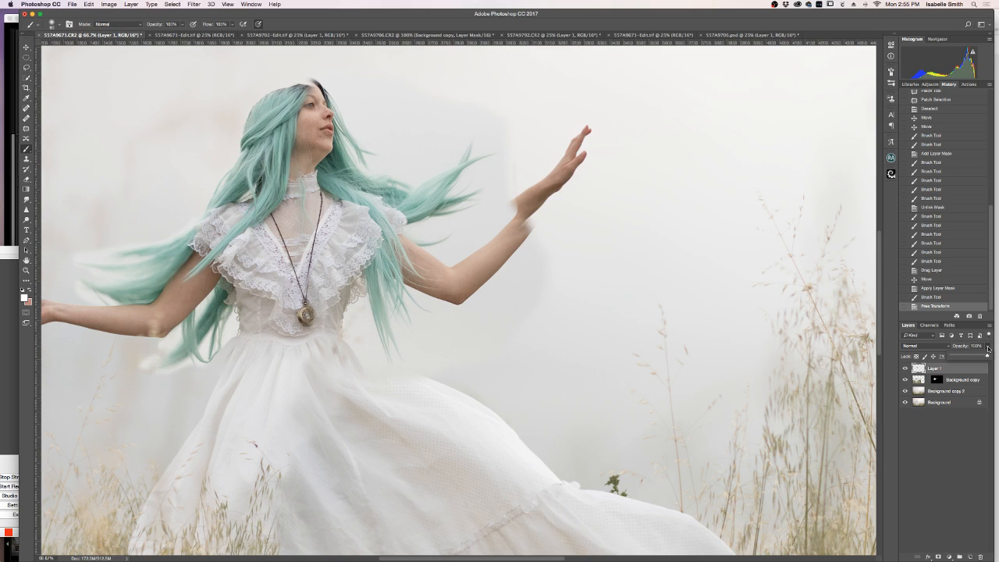
drag(987, 355, 971, 355)
click(25, 47)
mouse_move(376, 281)
mouse_down()
mouse_move(489, 280)
mouse_move(376, 281)
mouse_up()
drag(575, 399, 576, 376)
drag(533, 350, 524, 345)
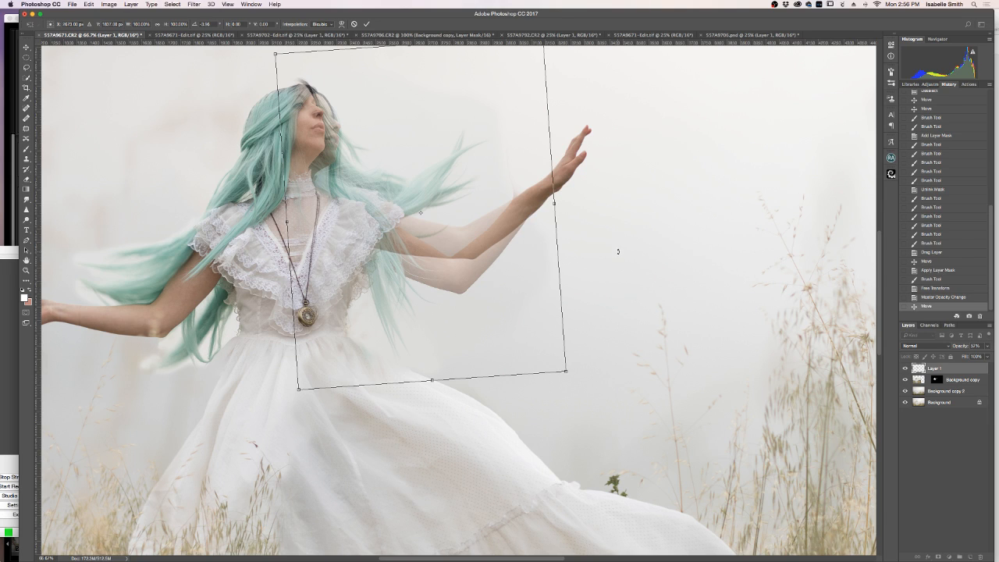
drag(568, 371, 597, 411)
drag(482, 306, 514, 331)
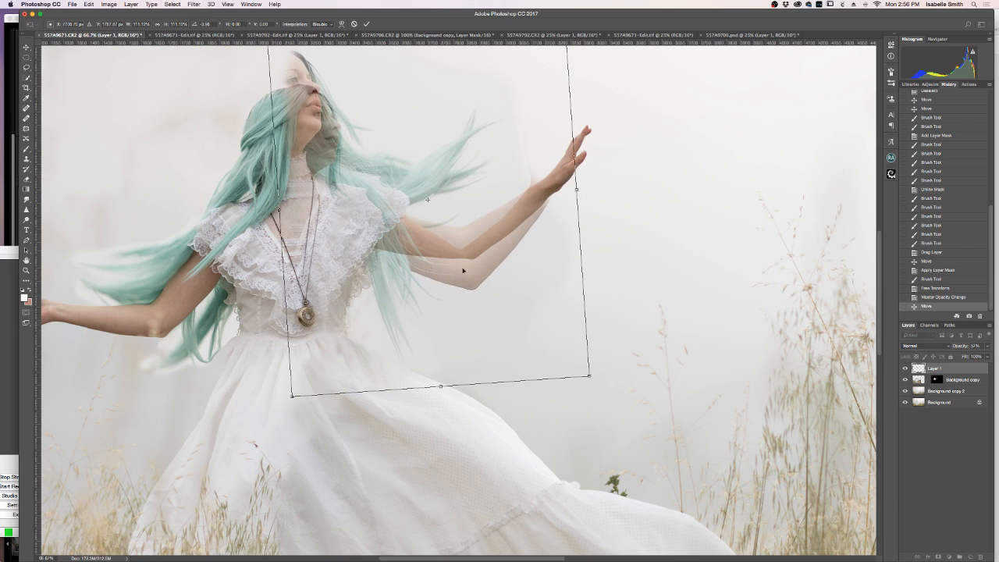
key(Return)
Step: Compare the figure with and without Layer 1, then reduce Layer 1 to about 88% and realign it with the head and bodice
click(905, 367)
click(905, 367)
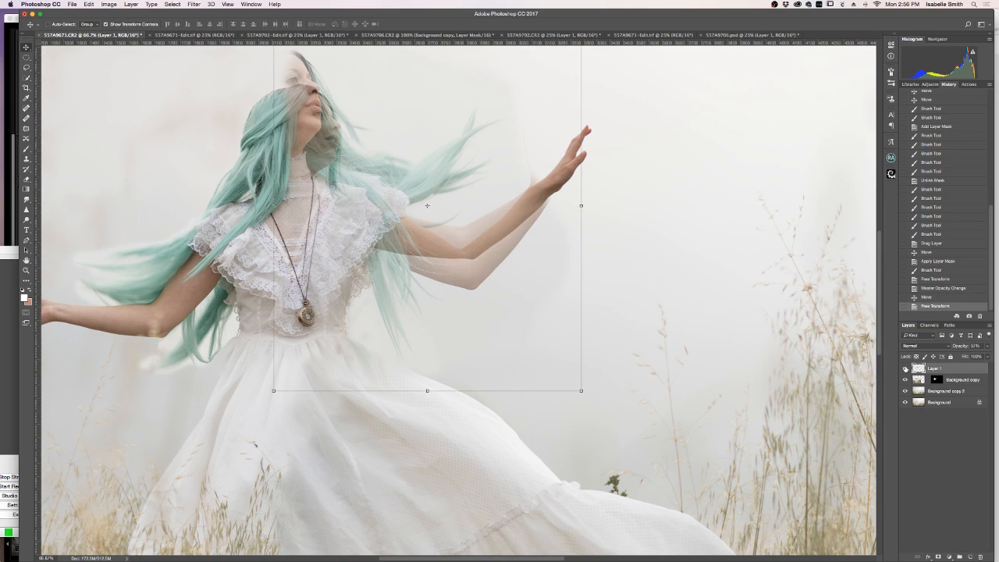
click(905, 367)
click(905, 368)
drag(580, 388, 544, 346)
drag(395, 182, 398, 219)
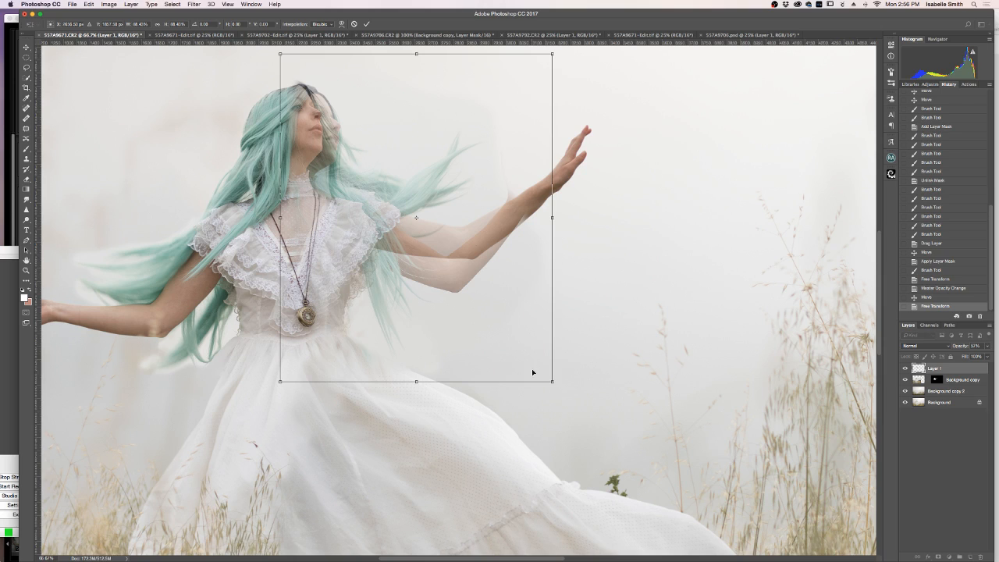
mouse_move(552, 383)
mouse_down()
mouse_move(545, 370)
mouse_move(550, 384)
mouse_up()
key(Return)
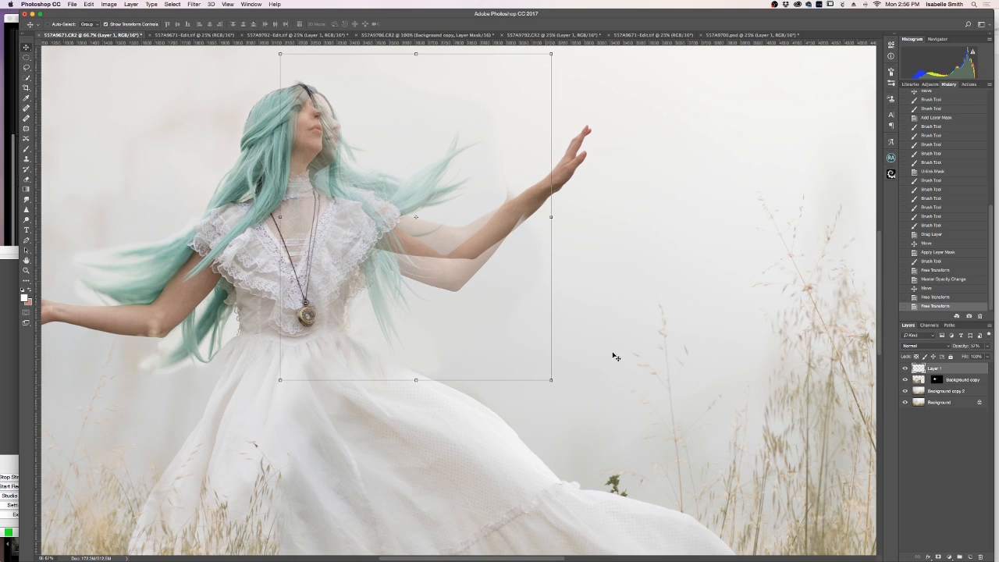
Step: Restore Layer 1's opacity to 100% and shift it so its face and bodice line up with the figure below
click(988, 345)
drag(971, 356, 989, 356)
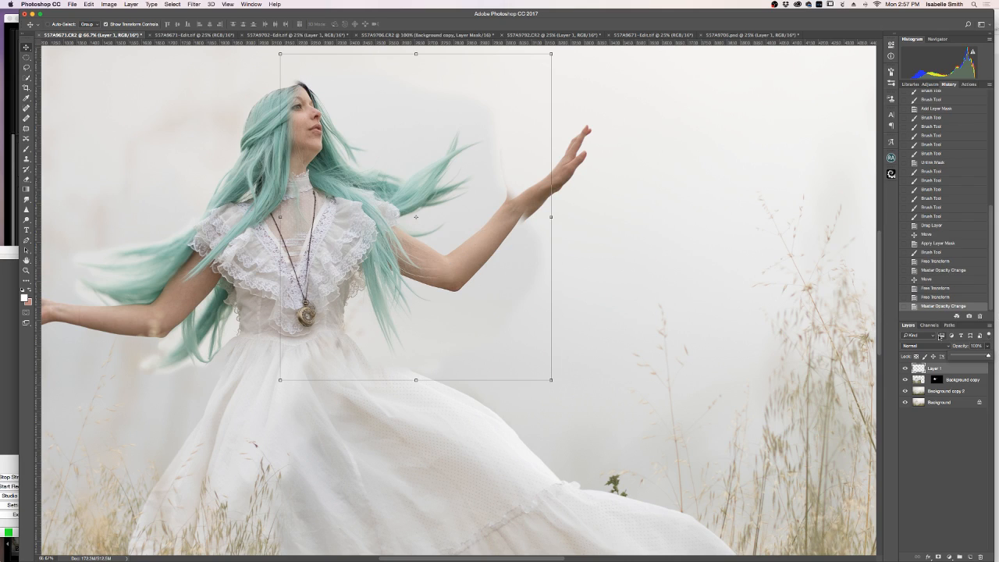
drag(363, 240, 423, 244)
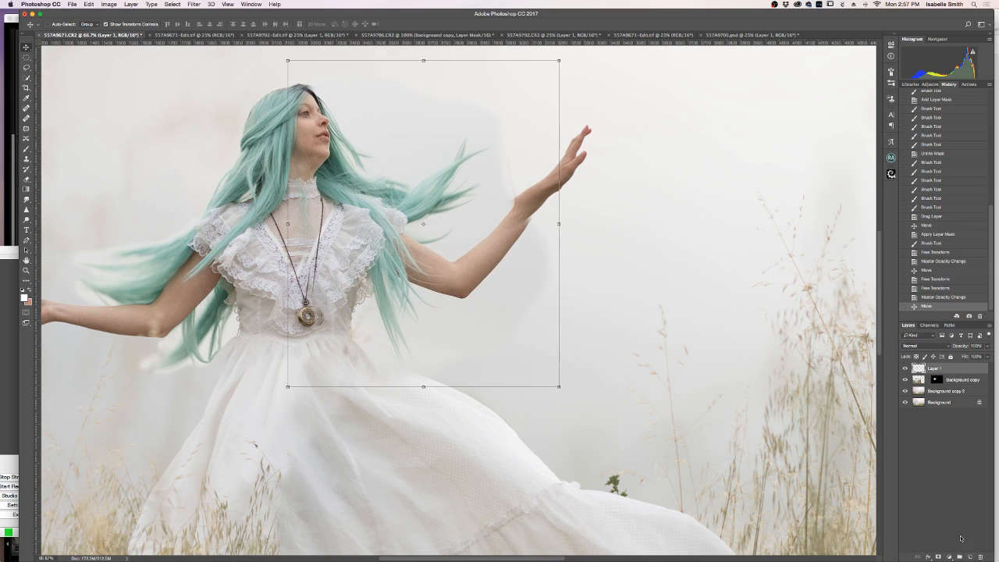
Step: Add a layer mask to Layer 1 and paint black over its overlapping forehead and face
click(938, 557)
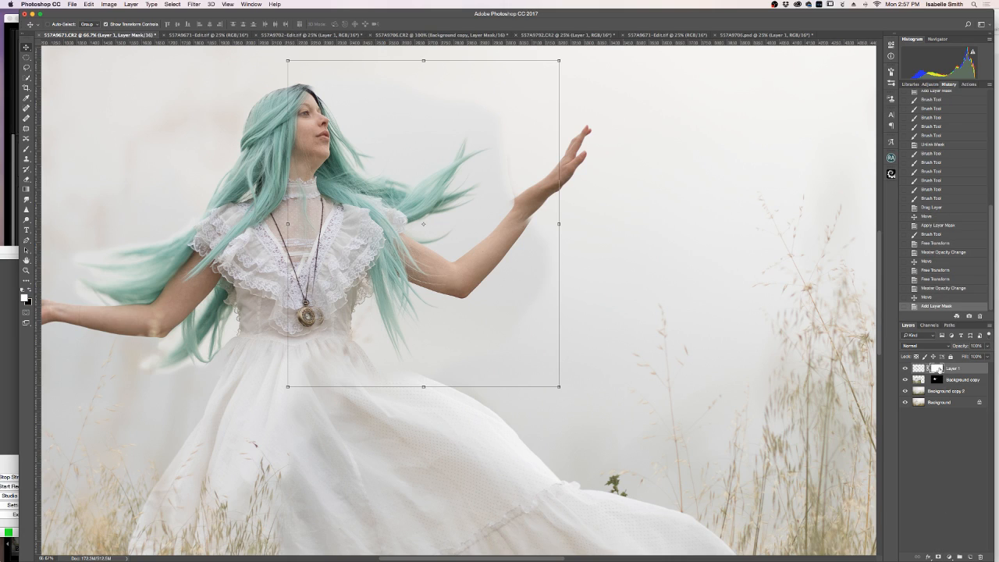
click(26, 148)
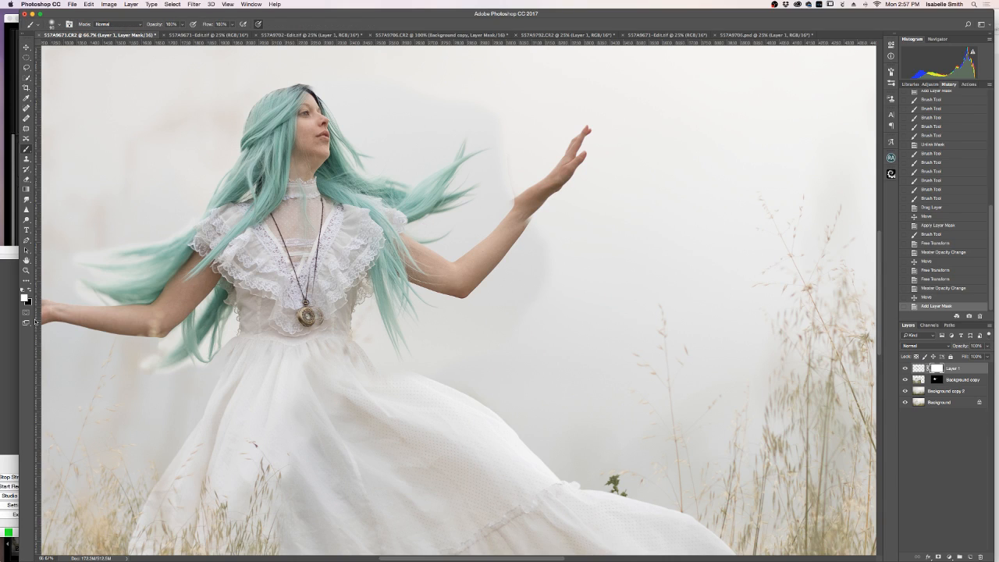
click(30, 289)
mouse_move(305, 100)
mouse_down()
mouse_move(288, 102)
mouse_move(309, 89)
mouse_move(299, 143)
mouse_up()
Step: Move Layer 1 aside from the figure, check the finished fantasy image, and bring the piece partly back towards her face
click(26, 47)
drag(370, 148, 477, 148)
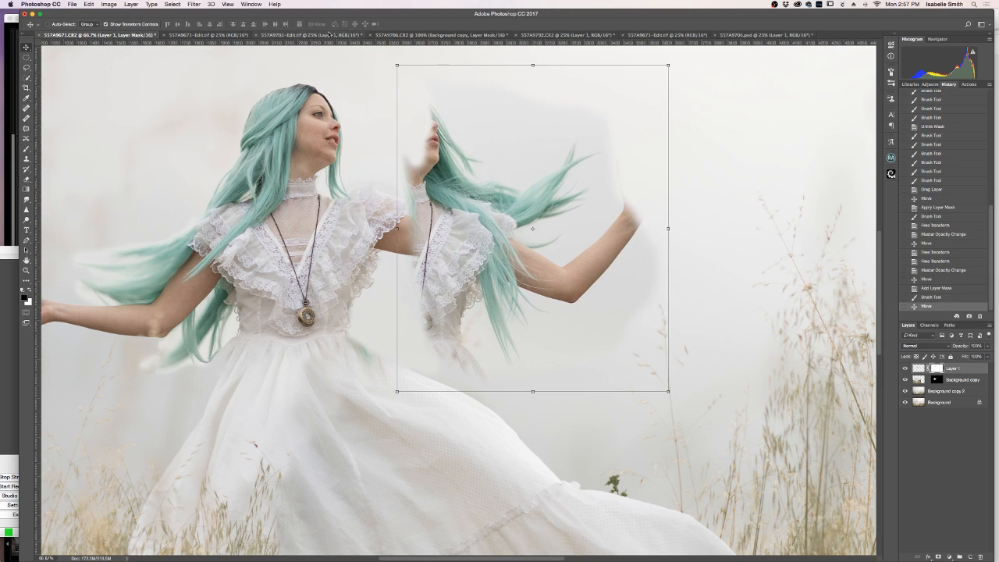
click(193, 36)
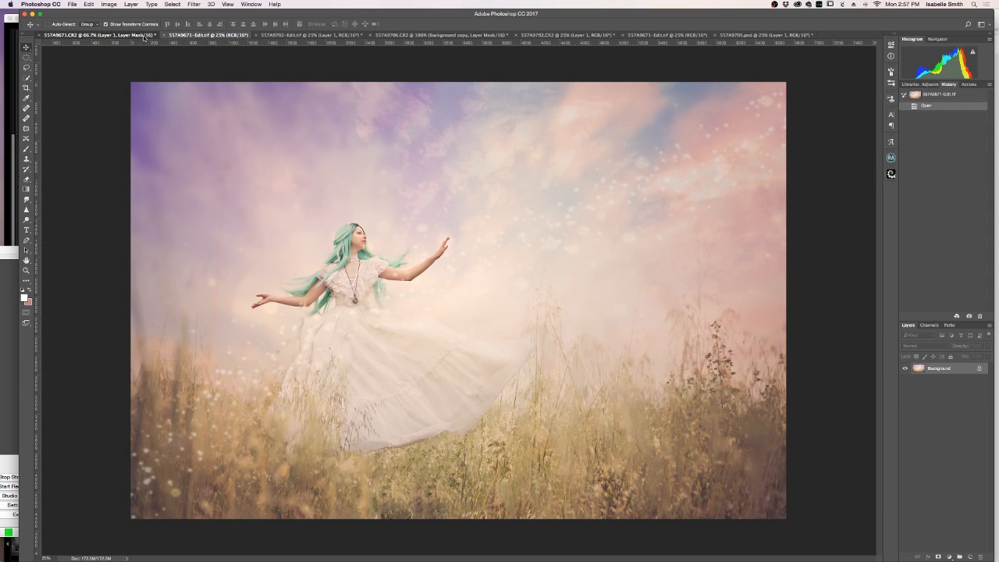
click(152, 36)
drag(508, 155, 433, 154)
Step: Paint white on Layer 1's mask to restore its hidden face area, and move the piece back over the woman's head and bodice
key(x)
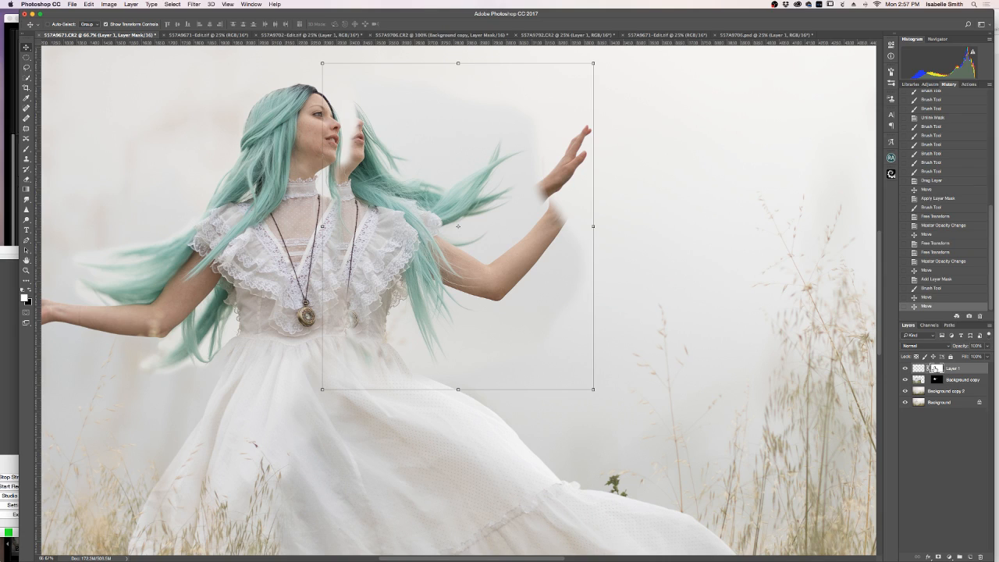
key(b)
mouse_move(320, 91)
mouse_down()
mouse_move(370, 127)
mouse_move(340, 133)
mouse_up()
click(27, 48)
drag(338, 156, 337, 157)
Step: Using a smaller black brush on Layer 1's mask, hide its duplicate eye and brow area so the original eye shows
click(26, 149)
click(26, 270)
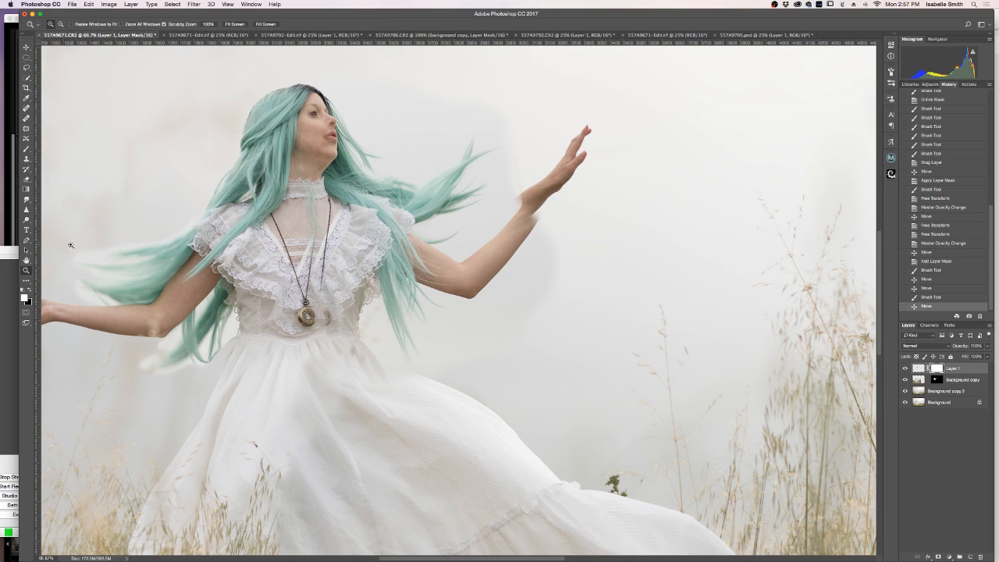
click(350, 107)
click(344, 106)
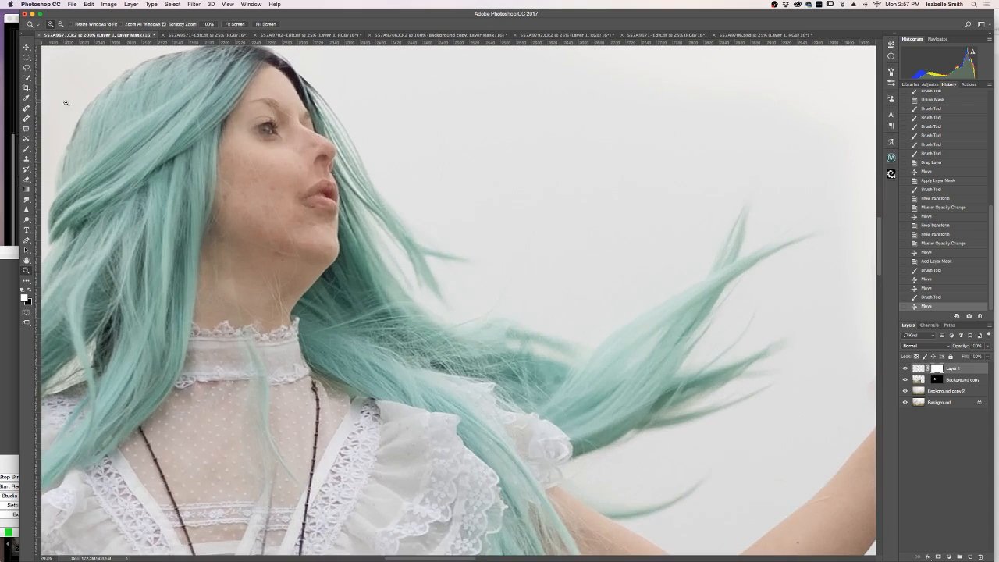
click(26, 149)
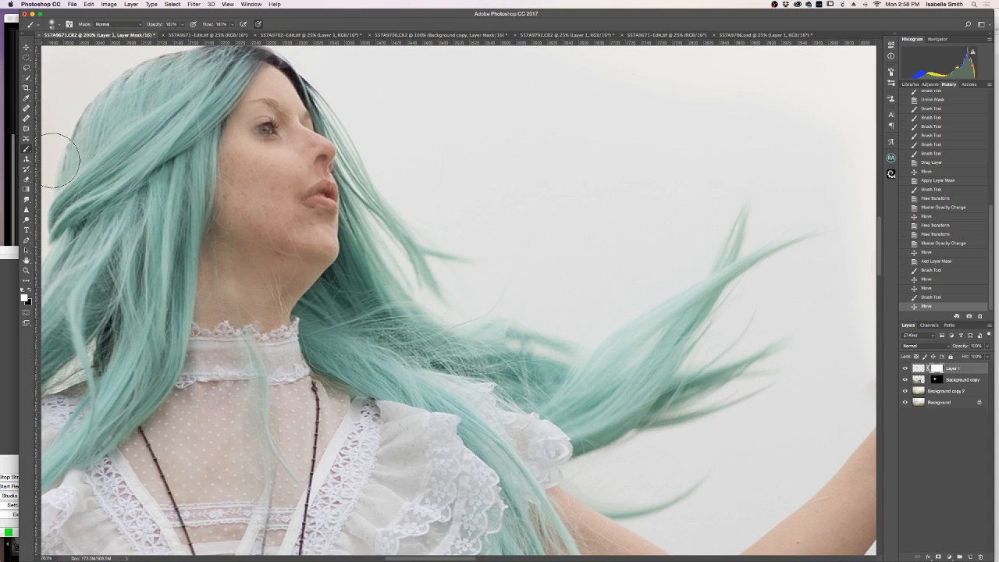
click(30, 291)
key(bracketleft)
key(bracketleft)
key(bracketleft)
mouse_move(280, 99)
mouse_down()
mouse_move(259, 80)
mouse_move(291, 130)
mouse_move(268, 99)
mouse_move(280, 108)
mouse_move(277, 93)
mouse_move(300, 131)
mouse_up()
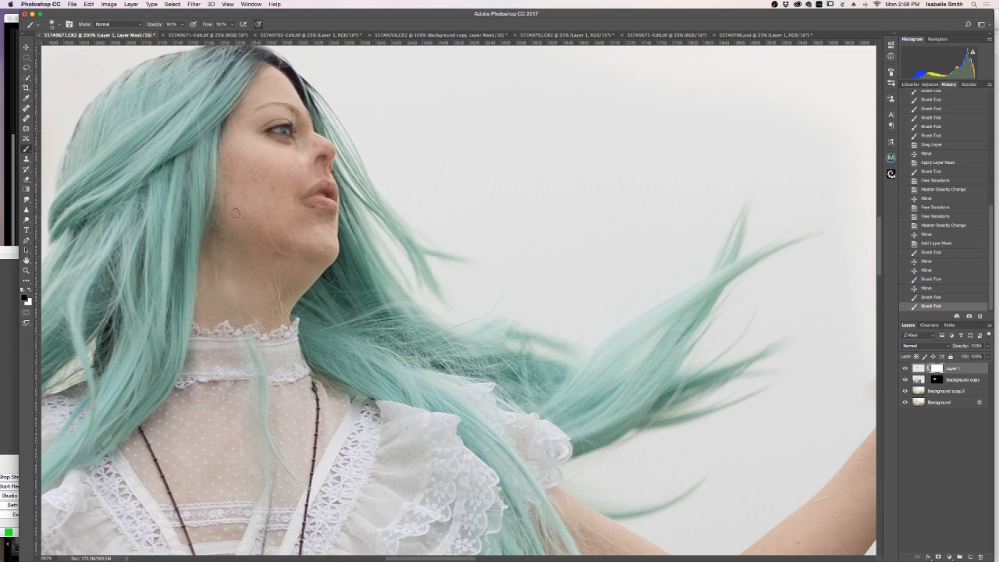
Step: Paint black on Layer 1's mask over its duplicate nose, chin edge, neck and collar, and hide the Background copy layer
click(245, 249)
key(bracketright)
key(bracketright)
key(bracketright)
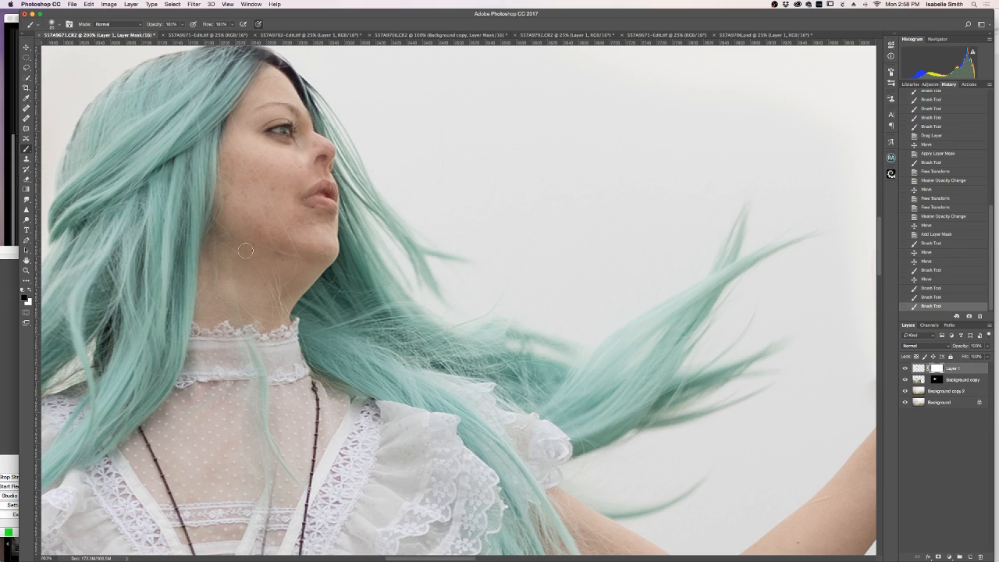
click(319, 253)
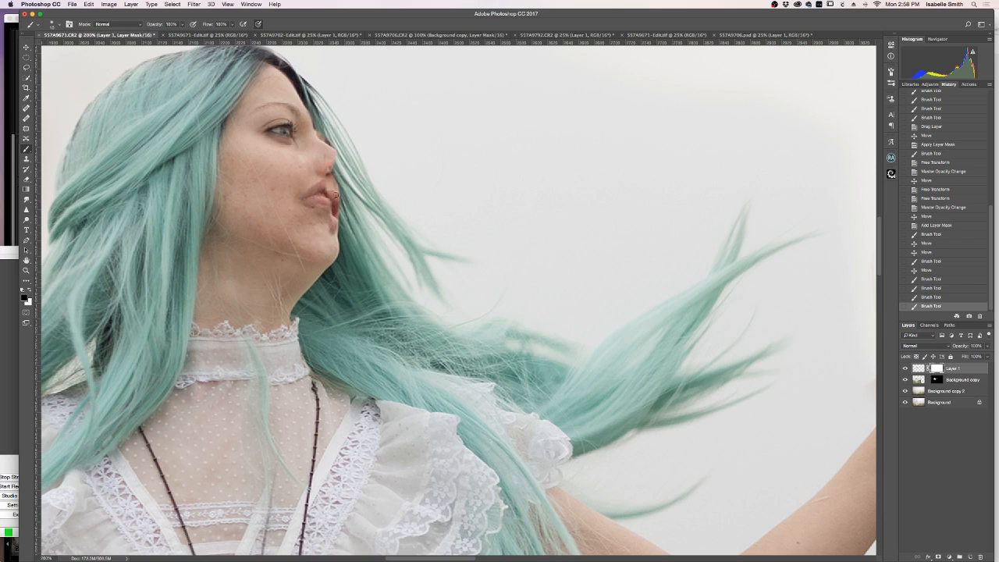
mouse_move(336, 246)
mouse_down()
mouse_move(288, 320)
mouse_move(282, 308)
mouse_move(300, 289)
mouse_move(268, 293)
mouse_move(283, 302)
mouse_move(265, 331)
mouse_move(273, 316)
mouse_move(269, 327)
mouse_move(278, 323)
mouse_move(288, 337)
mouse_move(291, 316)
mouse_move(295, 343)
mouse_move(294, 381)
mouse_move(283, 377)
mouse_up()
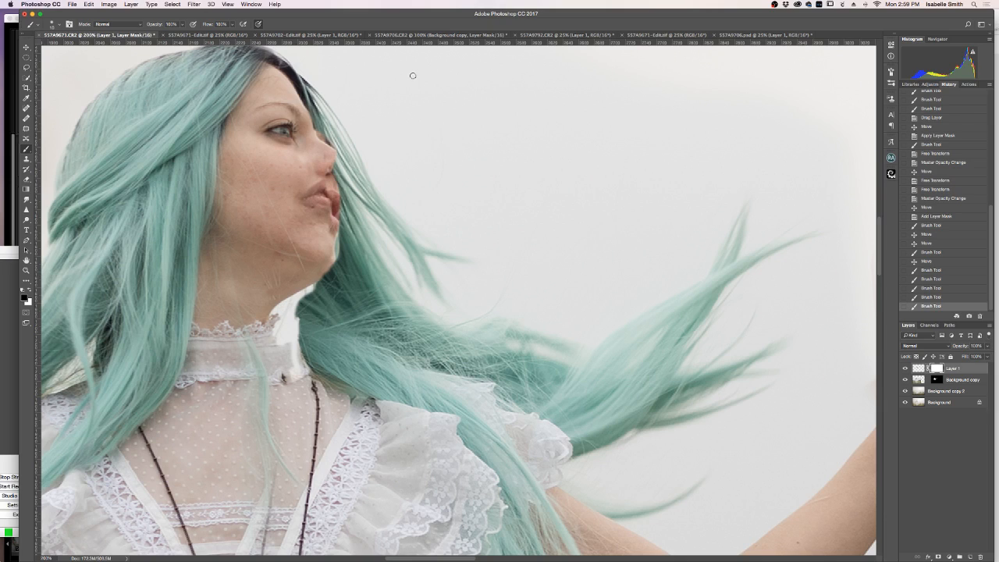
click(905, 379)
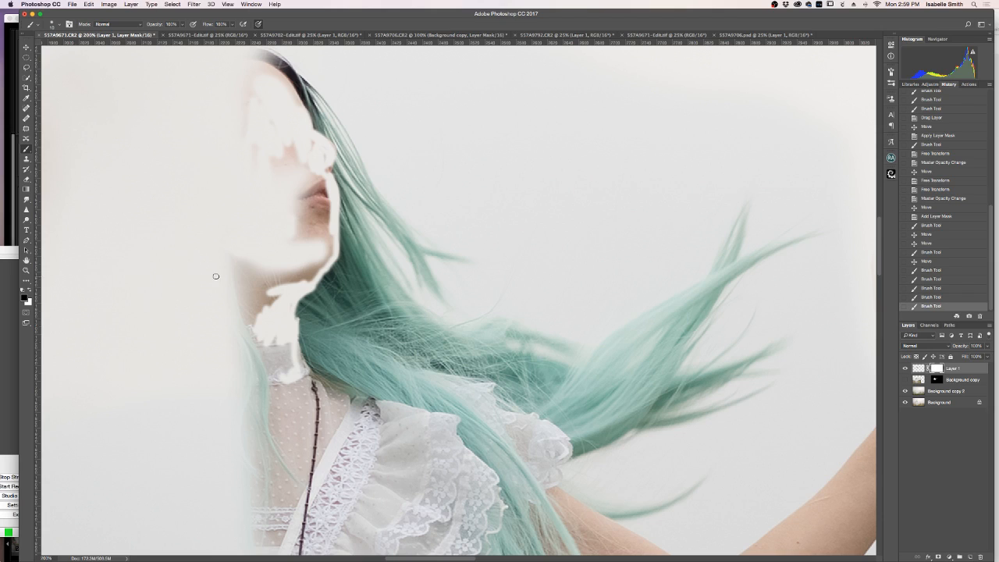
click(26, 77)
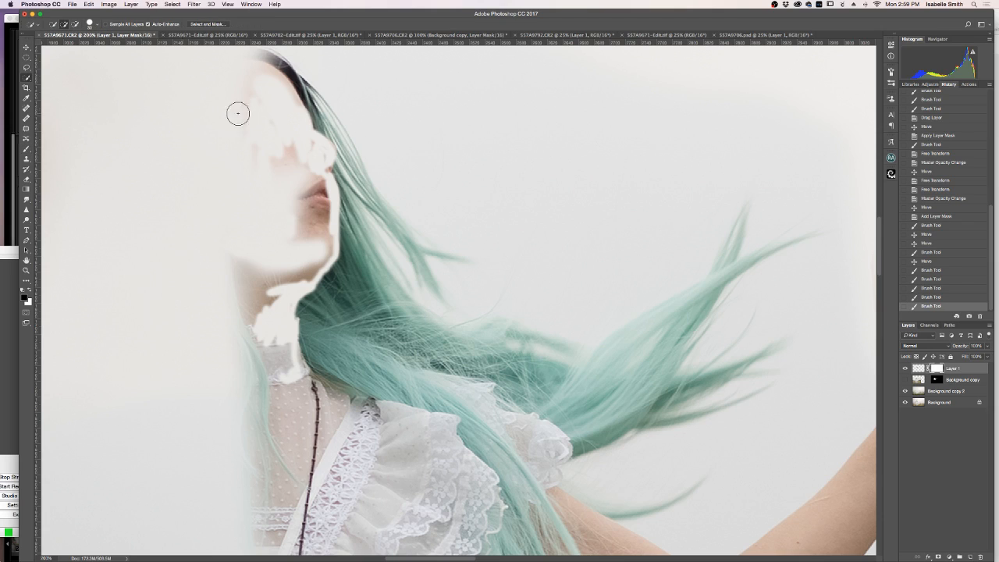
key(bracketleft)
key(bracketleft)
key(bracketleft)
key(bracketleft)
mouse_move(255, 65)
mouse_down()
mouse_move(292, 99)
mouse_move(250, 81)
mouse_up()
click(917, 369)
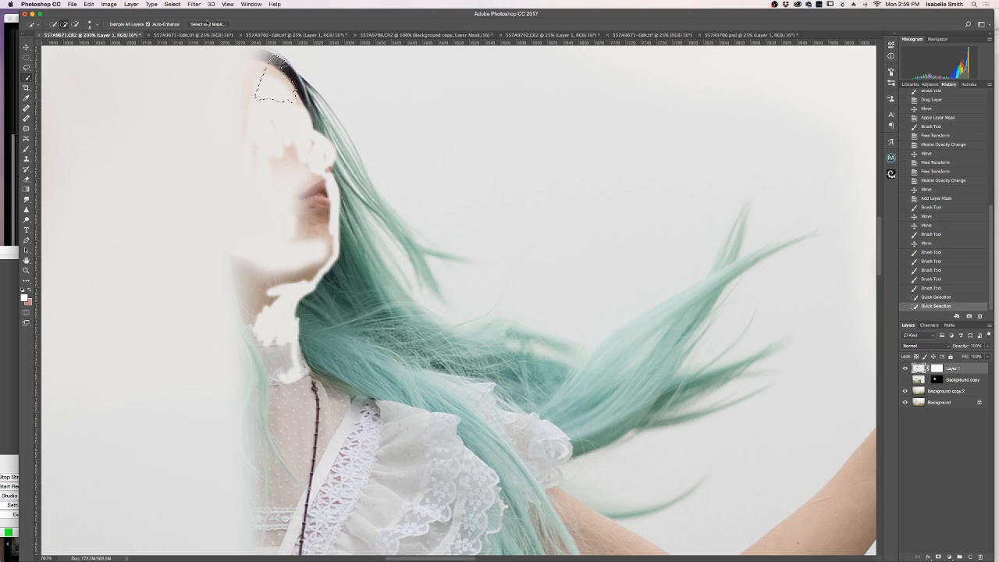
key(super+d)
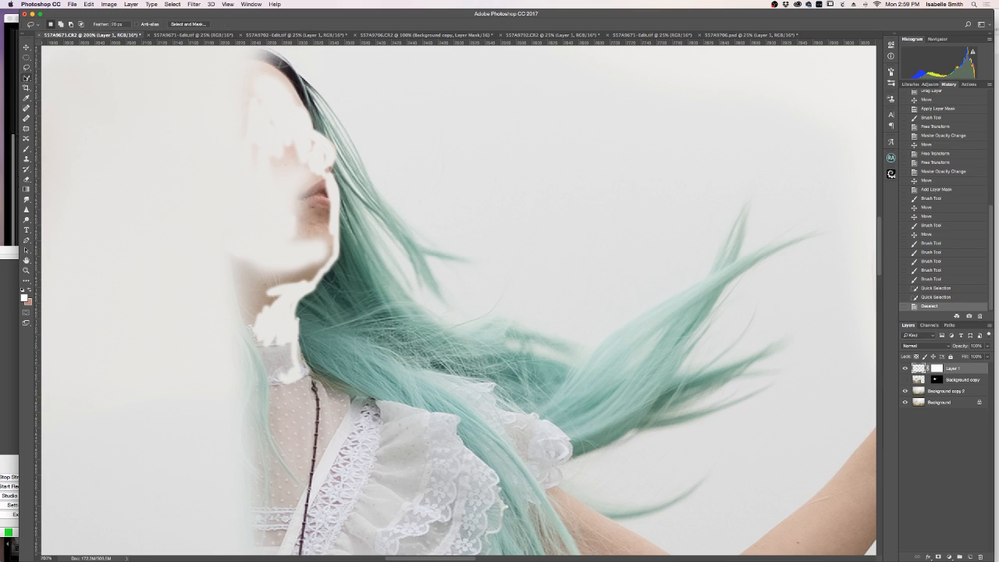
mouse_move(258, 69)
mouse_down()
mouse_move(309, 140)
mouse_move(330, 150)
mouse_move(323, 186)
mouse_move(332, 218)
mouse_move(317, 262)
mouse_move(281, 286)
mouse_move(253, 273)
mouse_move(275, 254)
mouse_up()
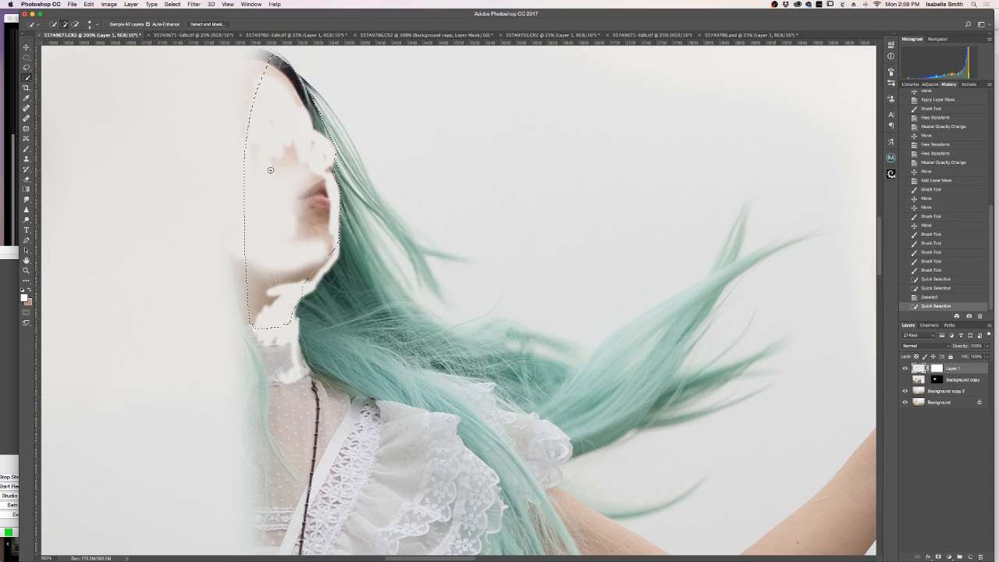
click(27, 69)
click(189, 138)
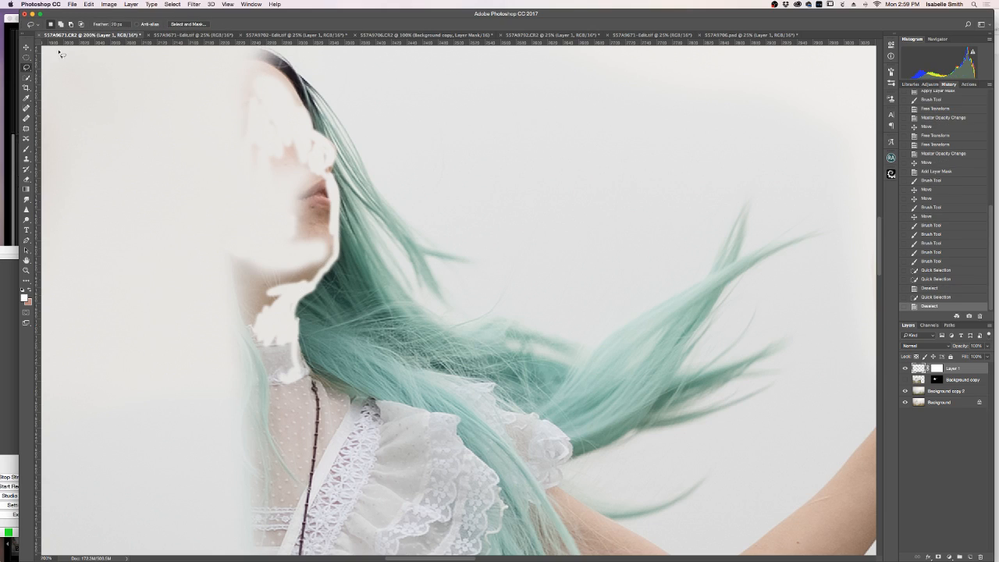
Step: Quick-select Layer 1's hair from the hairline down to the shoulder, trimming the selection along the face and neck edge
click(27, 78)
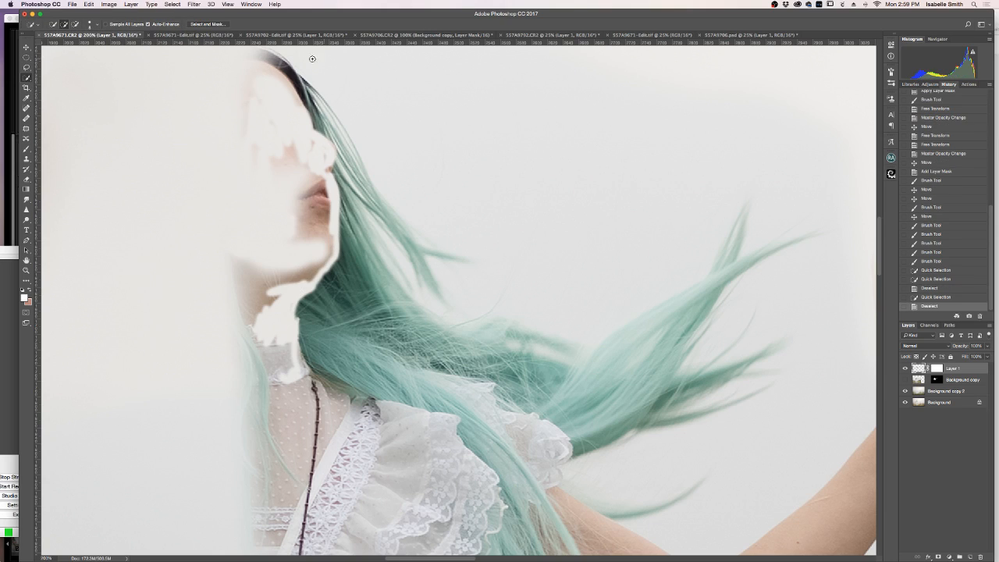
mouse_move(268, 57)
mouse_down()
mouse_move(297, 70)
mouse_move(340, 154)
mouse_move(361, 312)
mouse_move(480, 357)
mouse_up()
click(308, 336)
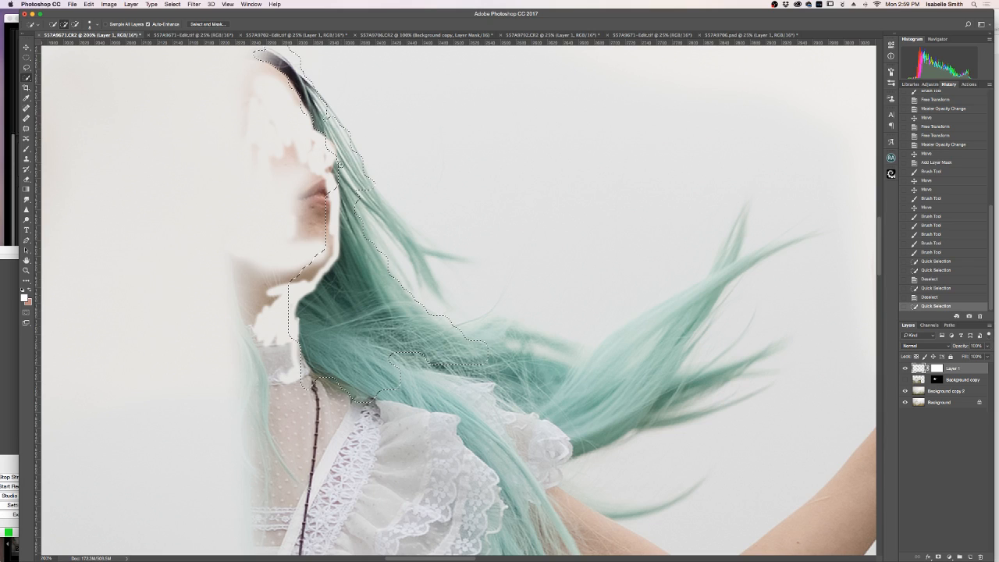
mouse_move(336, 170)
mouse_down()
mouse_move(357, 230)
mouse_move(359, 202)
mouse_move(384, 248)
mouse_up()
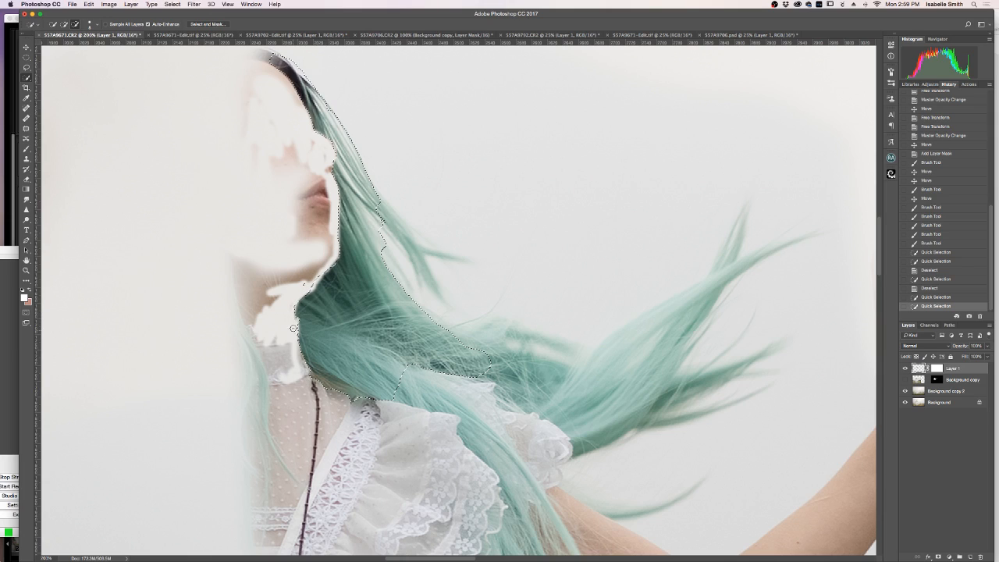
click(309, 282)
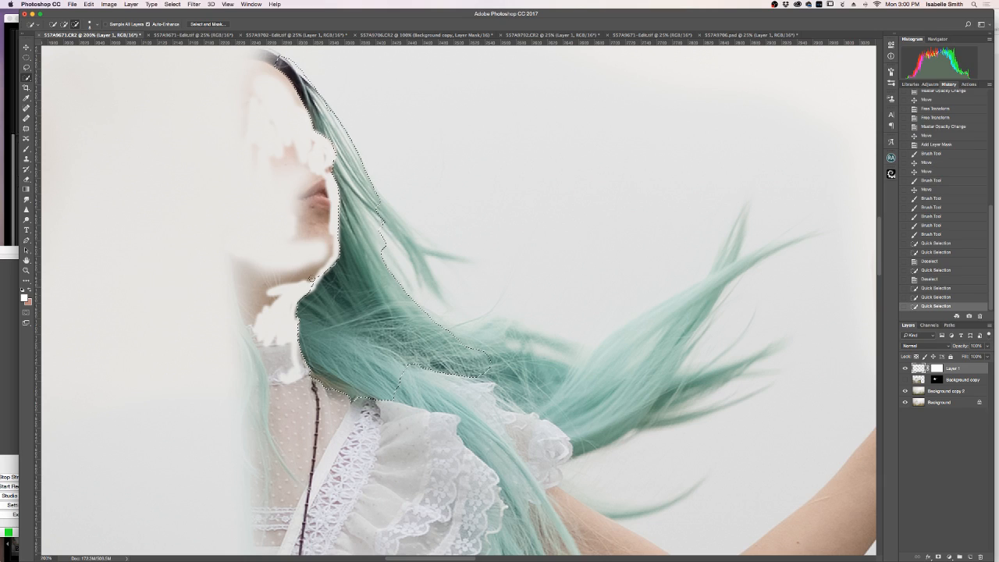
click(337, 161)
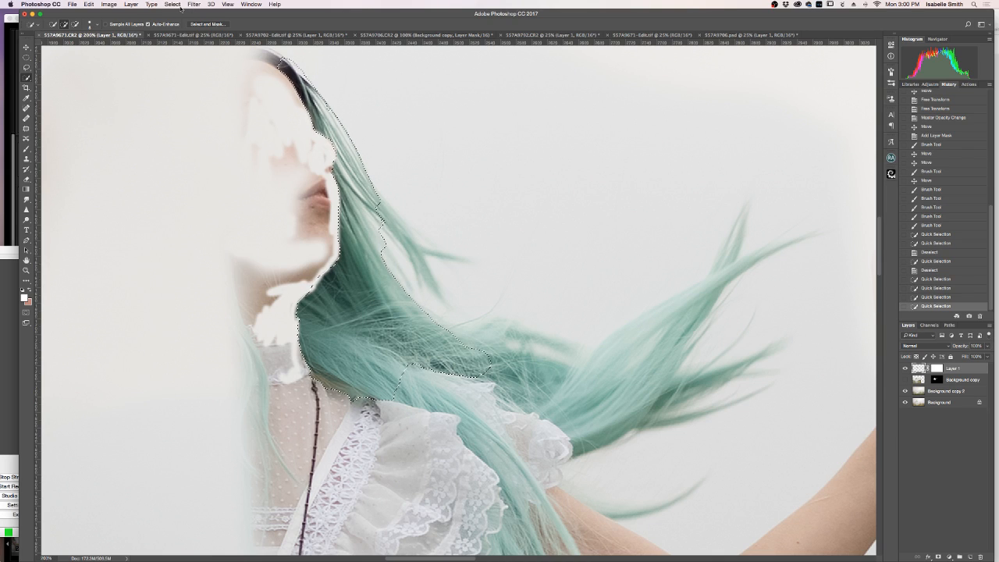
Step: Invert the selection and paint black on Layer 1's mask over its leftover face, neck and bodice beside the hair
click(185, 6)
click(188, 36)
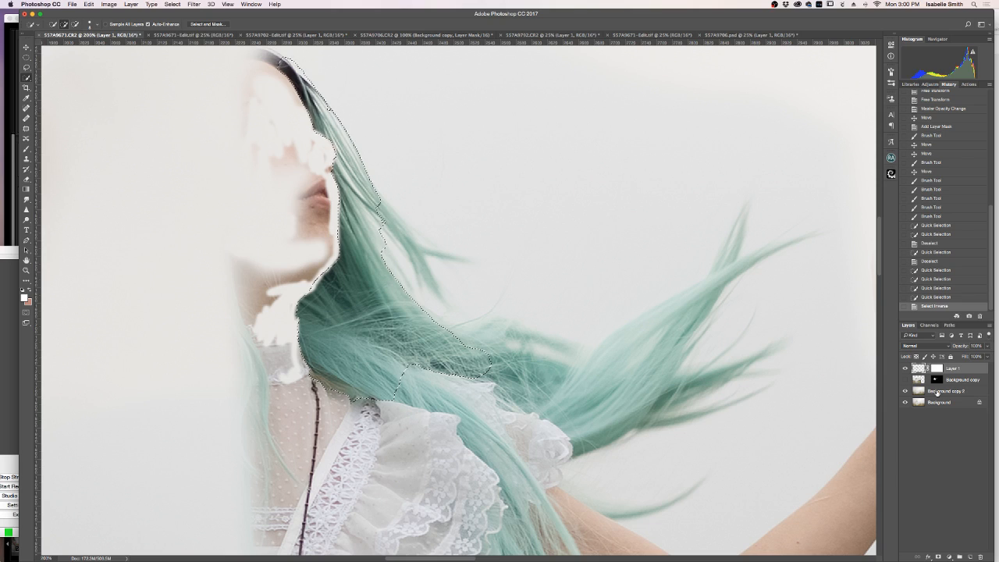
click(936, 368)
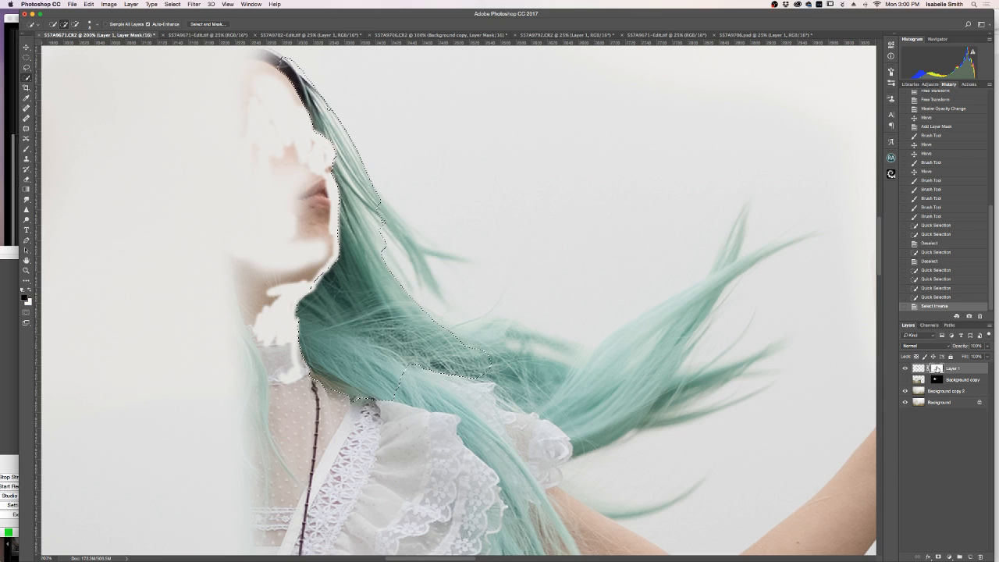
click(26, 149)
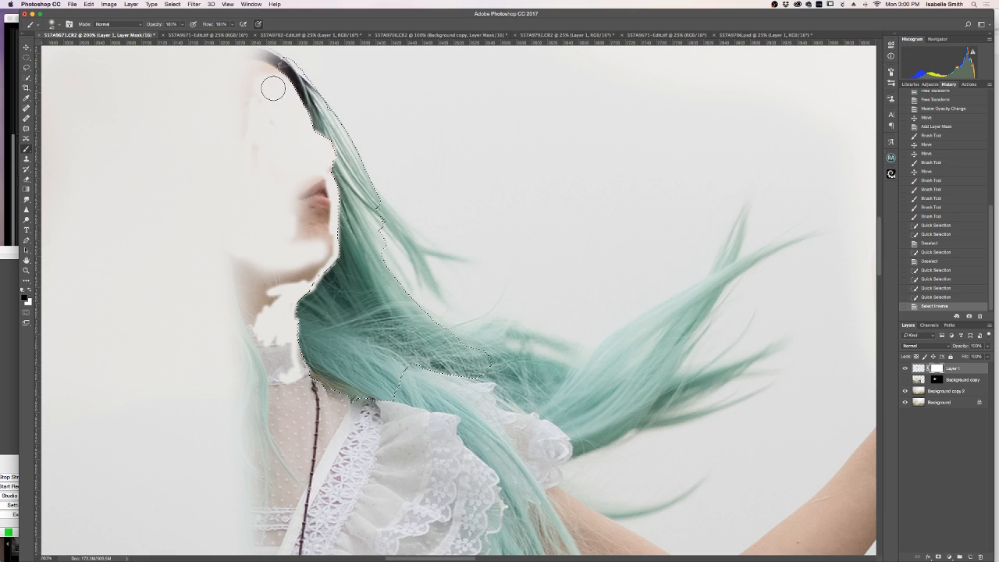
mouse_move(251, 73)
mouse_down()
mouse_move(274, 91)
mouse_move(242, 97)
mouse_move(275, 198)
mouse_move(317, 186)
mouse_up()
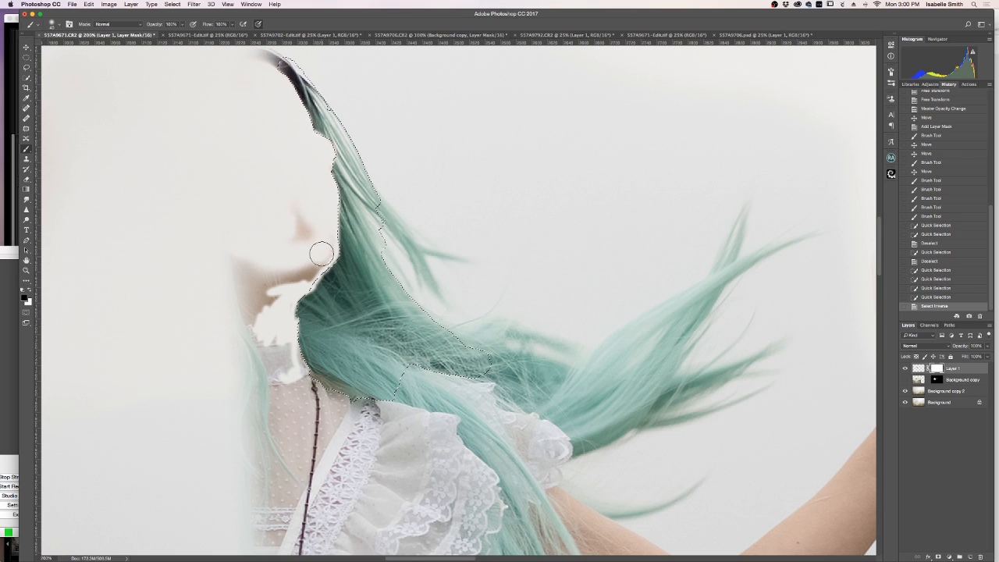
mouse_move(321, 267)
mouse_down()
mouse_move(288, 276)
mouse_move(289, 224)
mouse_move(277, 292)
mouse_move(250, 253)
mouse_move(278, 379)
mouse_move(239, 379)
mouse_move(283, 456)
mouse_move(258, 414)
mouse_move(230, 479)
mouse_move(211, 485)
mouse_up()
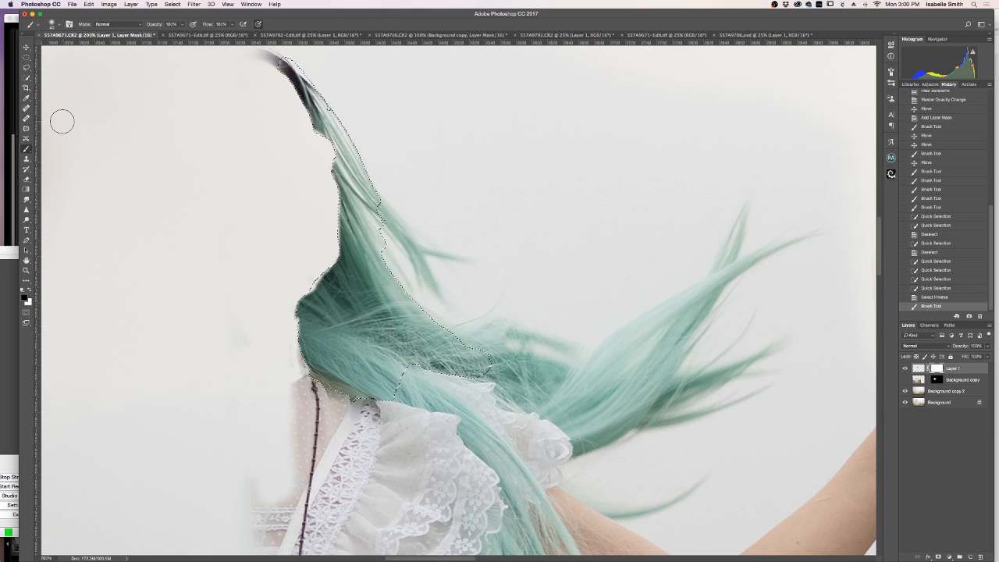
Step: With the selection cleared and the Background copy layer visible again, nudge Layer 1 slightly away from the face
click(26, 65)
key(ctrl+d)
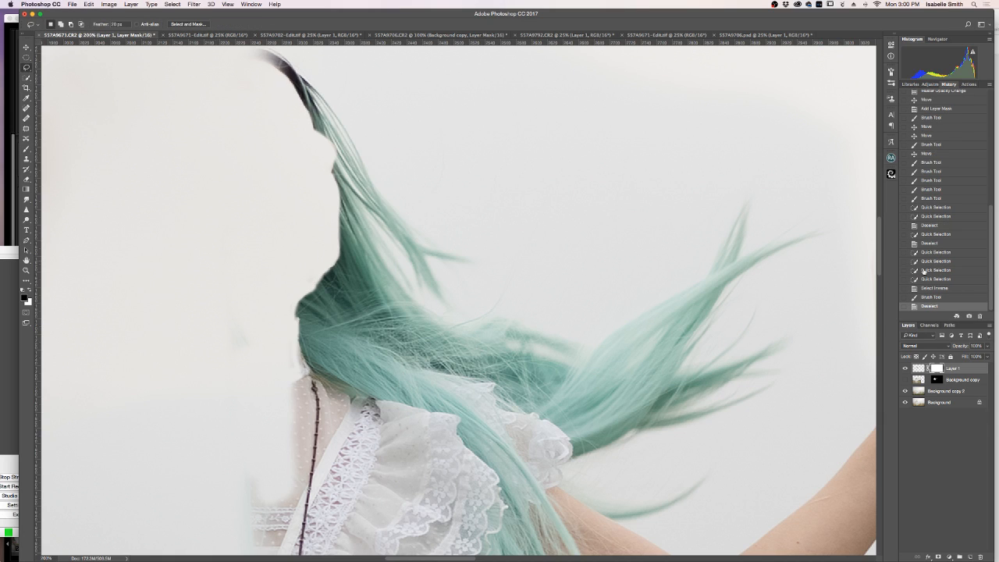
click(904, 380)
click(26, 47)
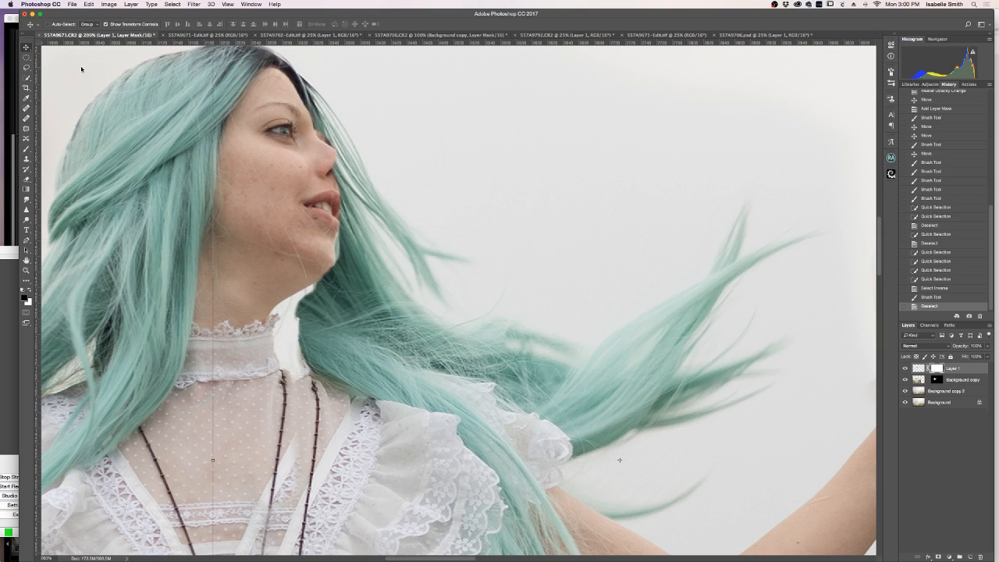
mouse_move(345, 145)
mouse_down()
mouse_move(360, 138)
mouse_move(359, 163)
mouse_move(354, 152)
mouse_up()
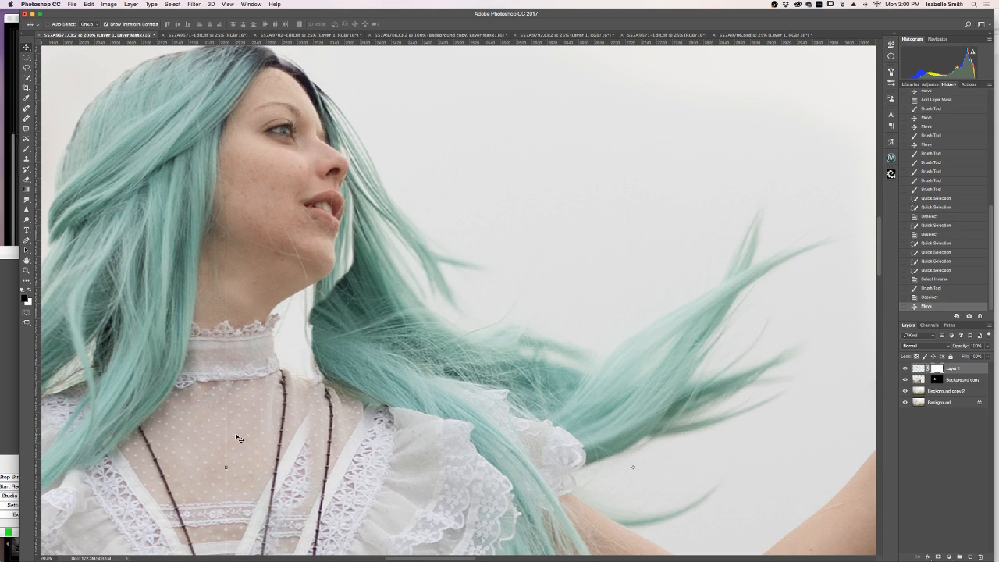
Step: Try shifting Layer 1's hair and bodice against the neck, and check the finished fantasy image for reference
drag(225, 467, 179, 464)
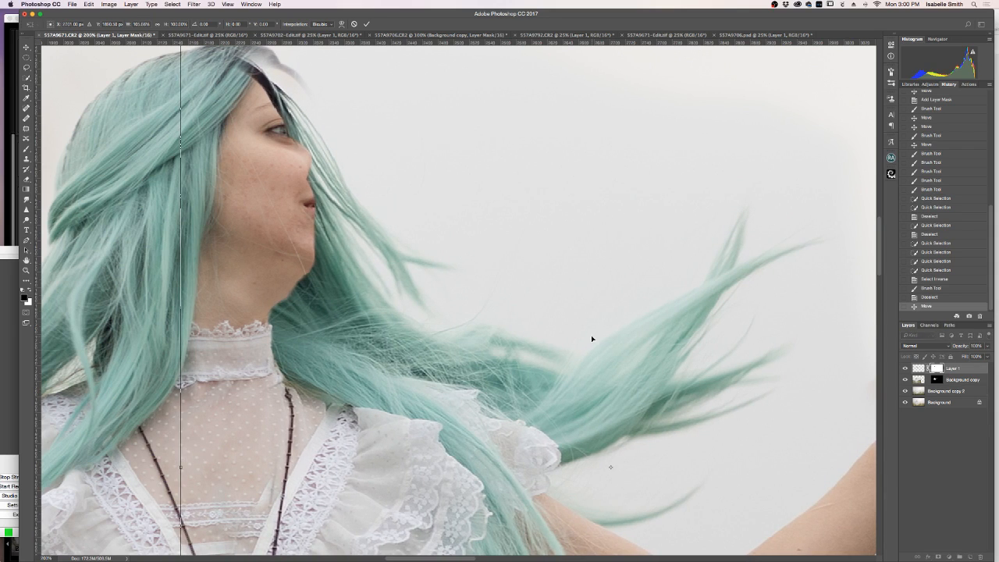
drag(315, 358, 354, 364)
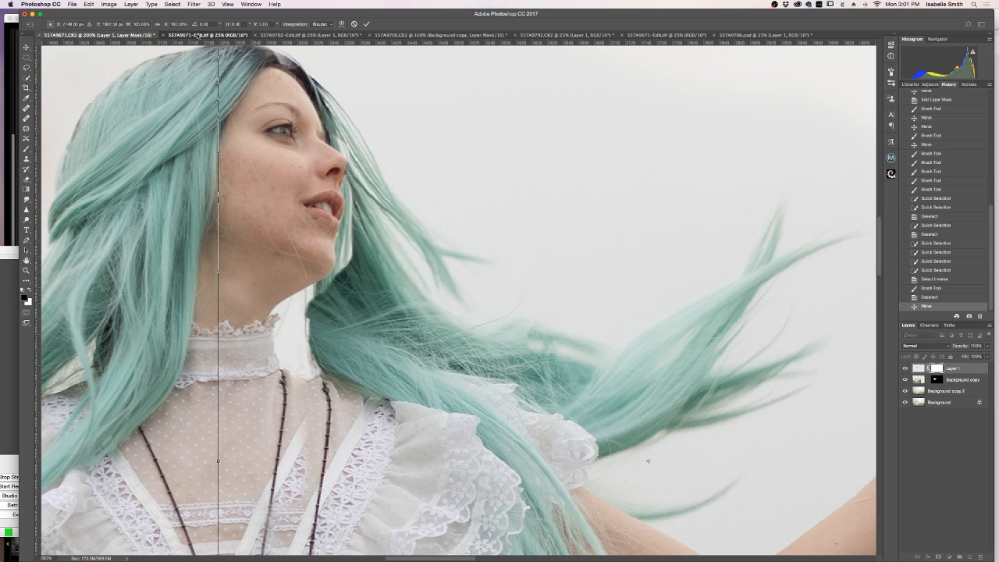
click(206, 35)
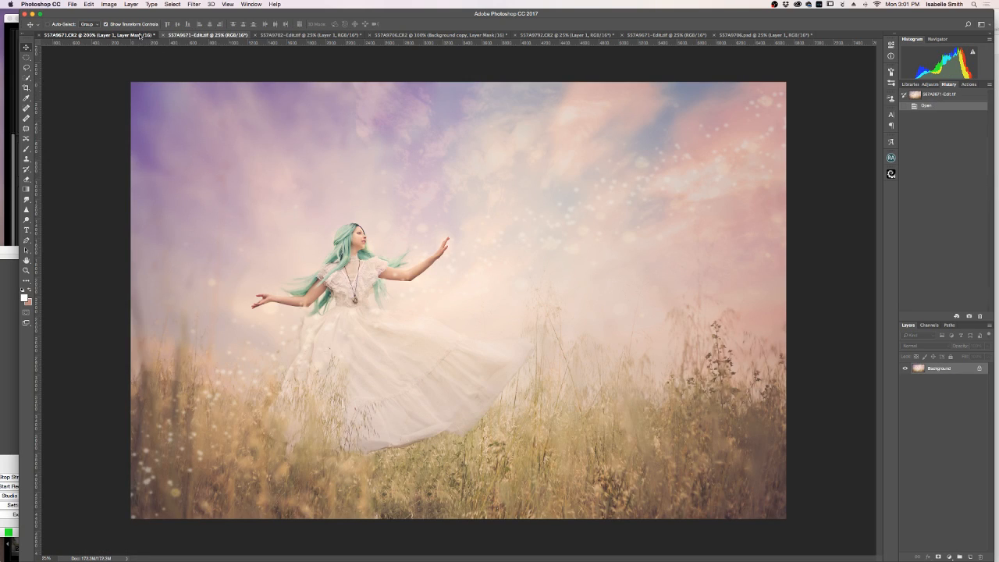
click(117, 35)
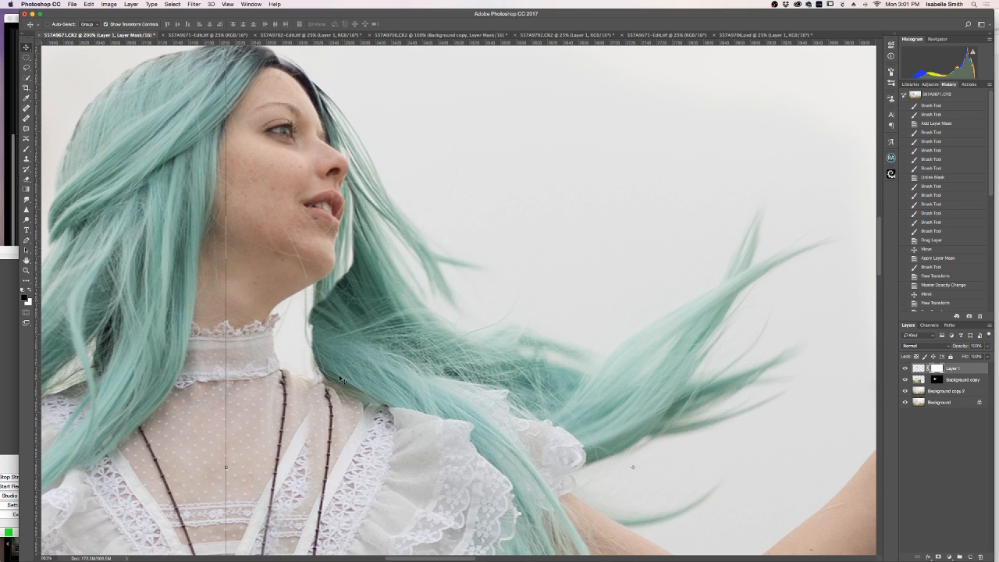
Step: Compare the whole figure with Layer 1 off and on, and nudge Layer 1 slightly closer to the face and bodice
scroll(349, 363, down, 3)
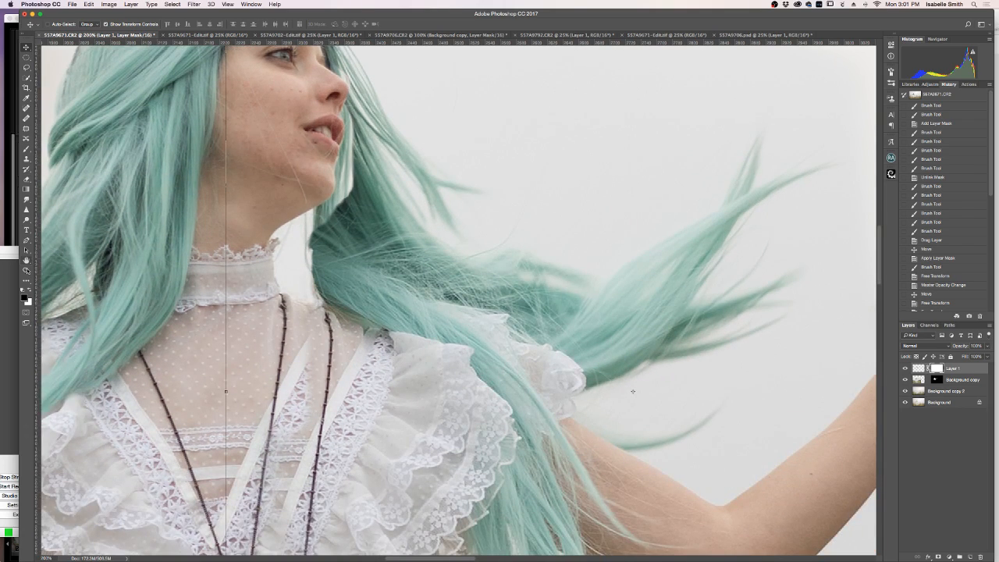
click(26, 269)
right_click(244, 267)
click(265, 274)
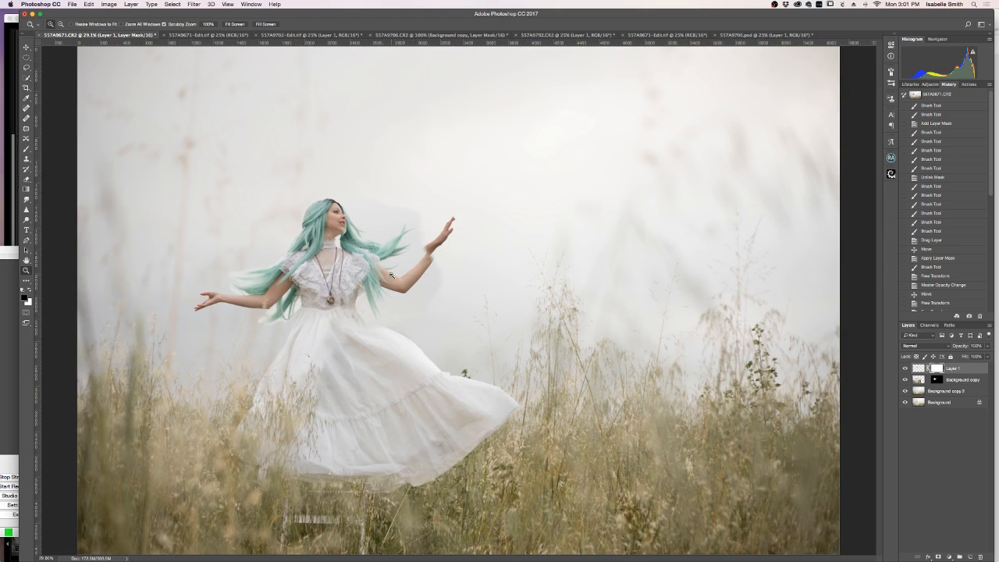
click(391, 276)
click(375, 264)
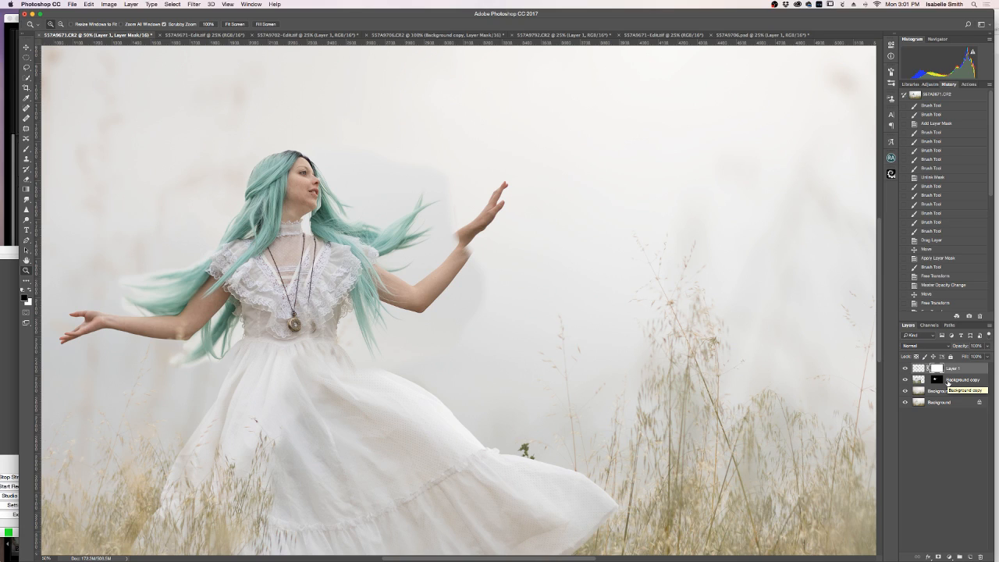
click(905, 367)
click(904, 368)
key(v)
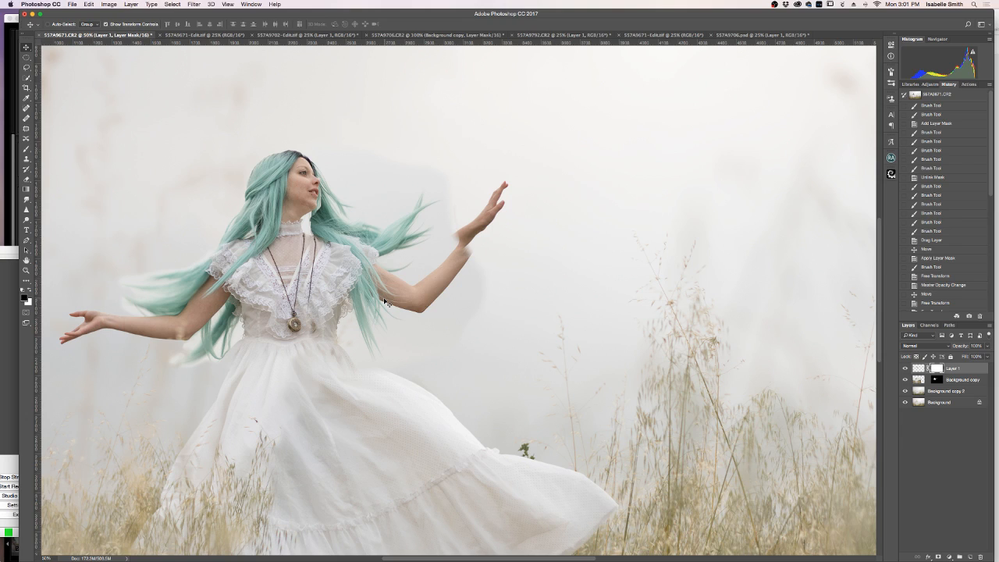
mouse_move(386, 302)
mouse_down()
mouse_move(350, 298)
mouse_move(518, 302)
mouse_move(381, 297)
mouse_up()
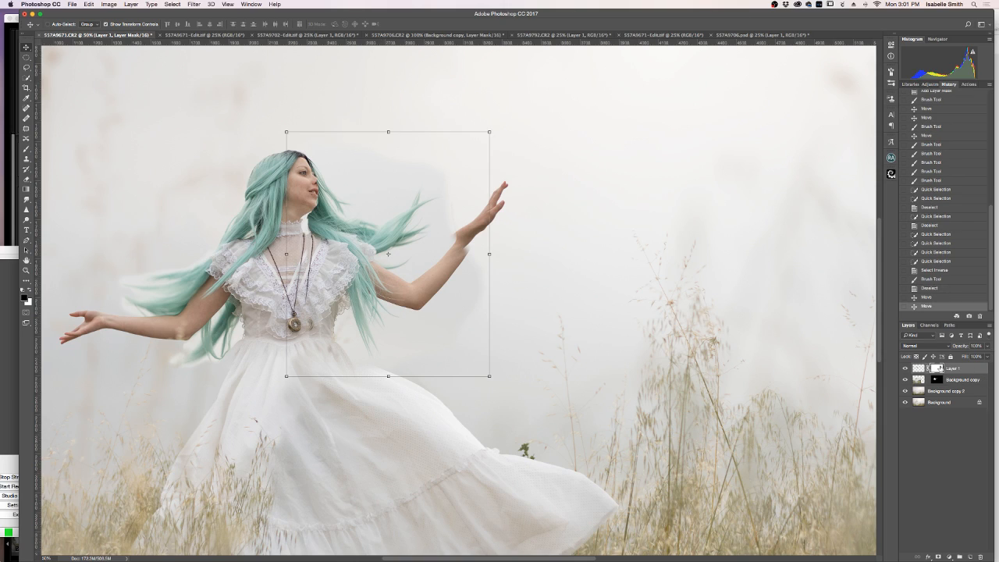
Step: Using a larger black brush on Layer 1's mask, hide its forearm and the grey sky patch around the raised arm
click(26, 148)
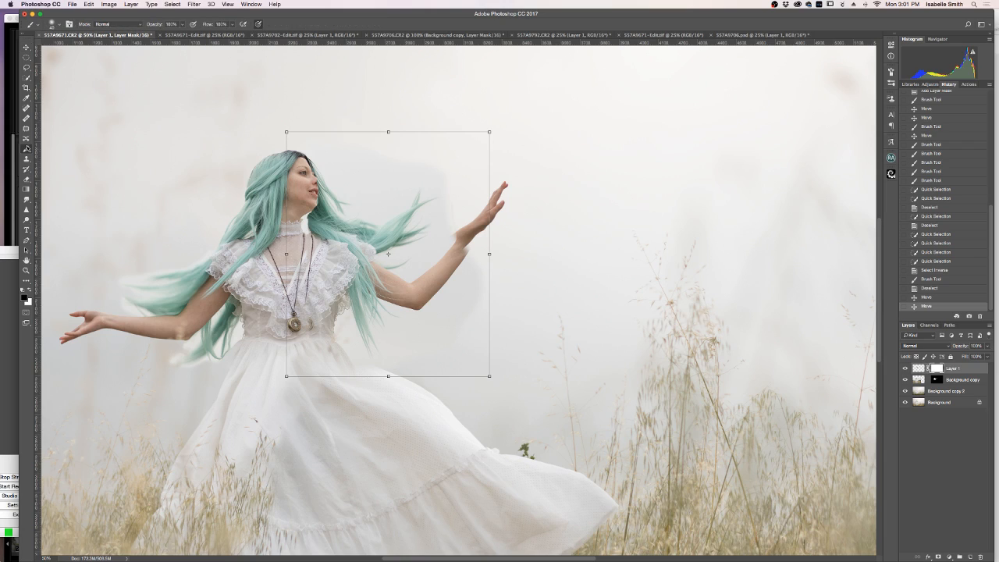
key(bracketright)
key(bracketright)
key(bracketright)
key(bracketright)
mouse_move(460, 207)
mouse_down()
mouse_move(453, 290)
mouse_move(437, 302)
mouse_move(457, 332)
mouse_move(442, 288)
mouse_move(414, 299)
mouse_move(428, 269)
mouse_move(458, 273)
mouse_move(442, 231)
mouse_up()
mouse_move(445, 175)
mouse_down()
mouse_move(392, 181)
mouse_move(337, 157)
mouse_move(389, 160)
mouse_move(413, 174)
mouse_move(444, 159)
mouse_move(473, 169)
mouse_up()
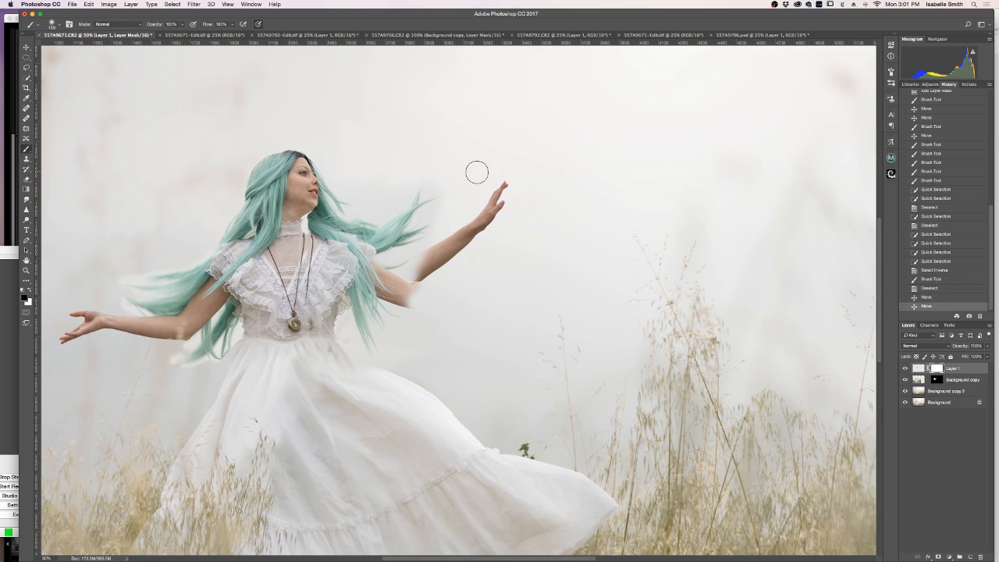
click(27, 57)
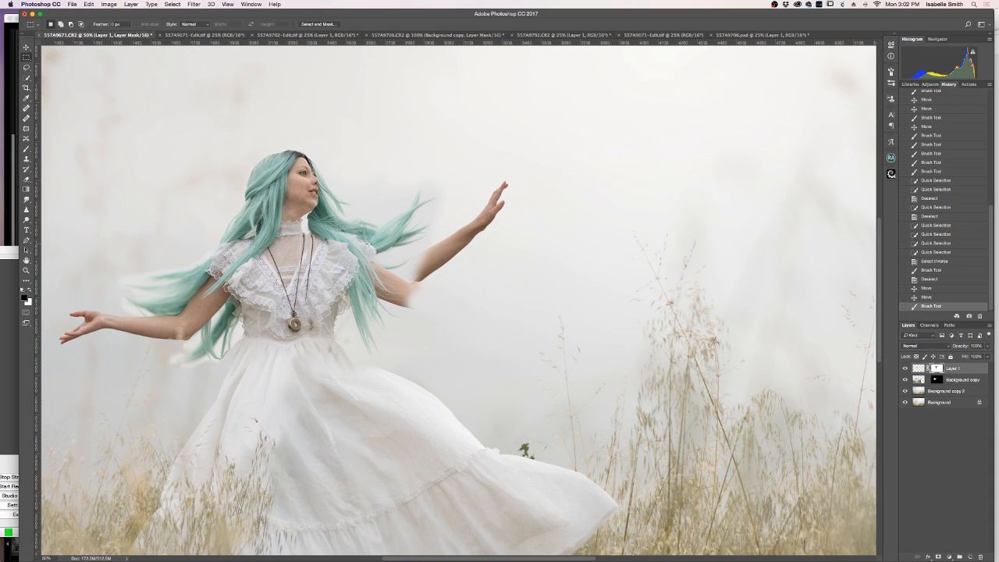
click(26, 68)
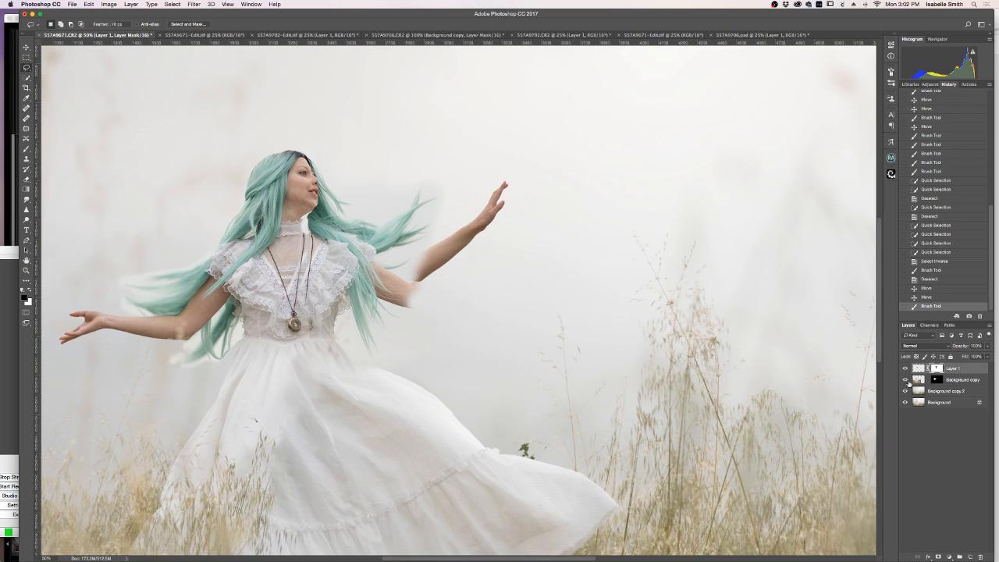
Step: Hide the Background copy, Background copy 2 and Background layers, and lasso Layer 1's windblown hair around the cut-off arm
click(905, 379)
click(905, 391)
click(905, 402)
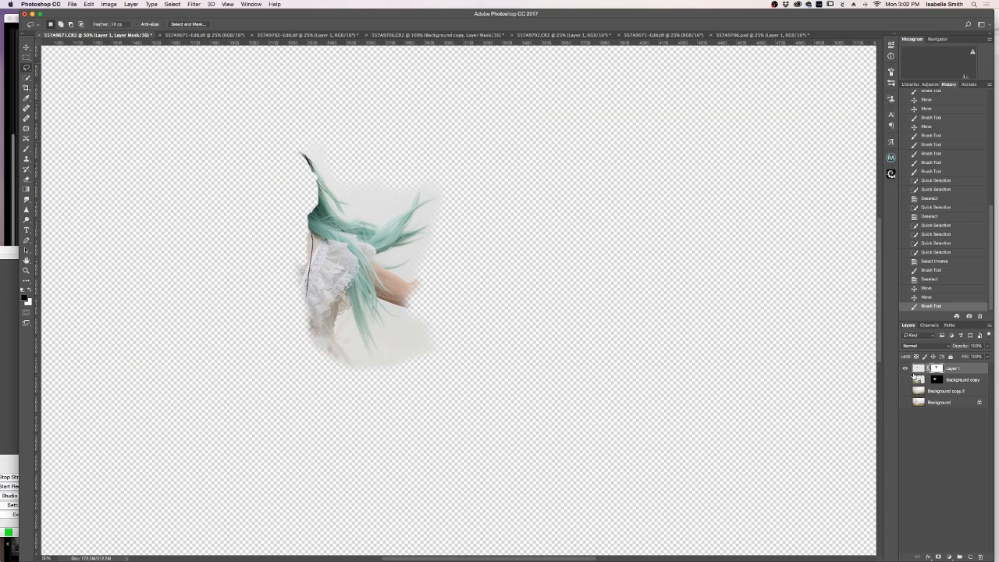
click(919, 368)
mouse_move(451, 192)
mouse_down()
mouse_move(387, 192)
mouse_move(342, 228)
mouse_move(330, 302)
mouse_move(348, 357)
mouse_move(368, 367)
mouse_move(403, 358)
mouse_move(421, 325)
mouse_move(446, 193)
mouse_up()
Step: Narrow the selection to the teal hair strands with Color Range, sampling the hair and lowering the fuzziness to about 56
click(171, 5)
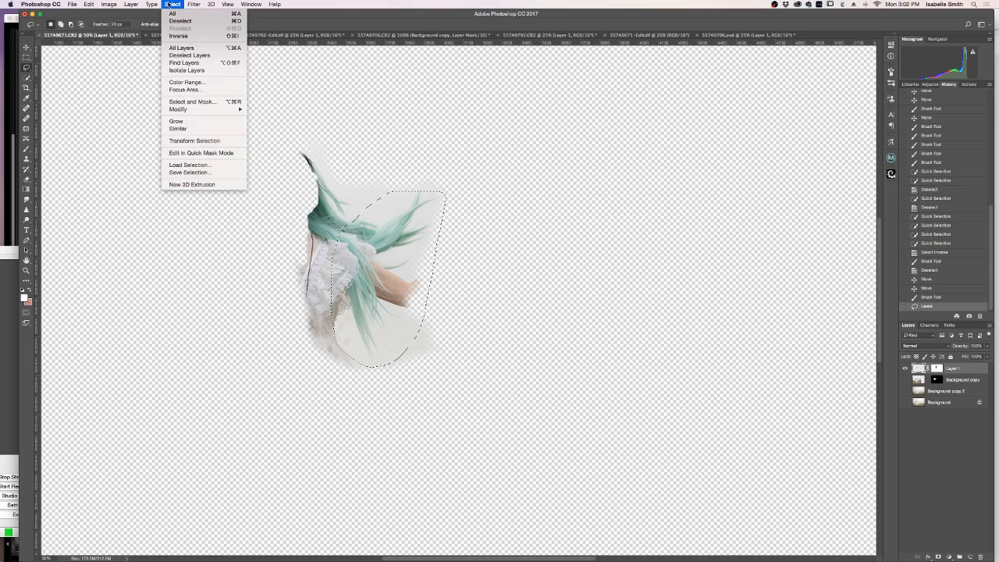
click(190, 82)
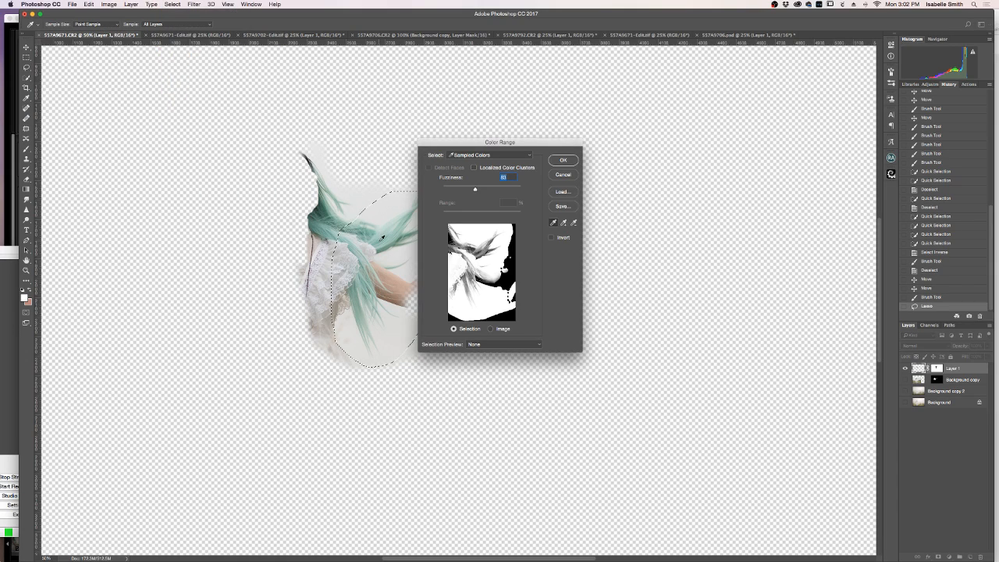
click(379, 239)
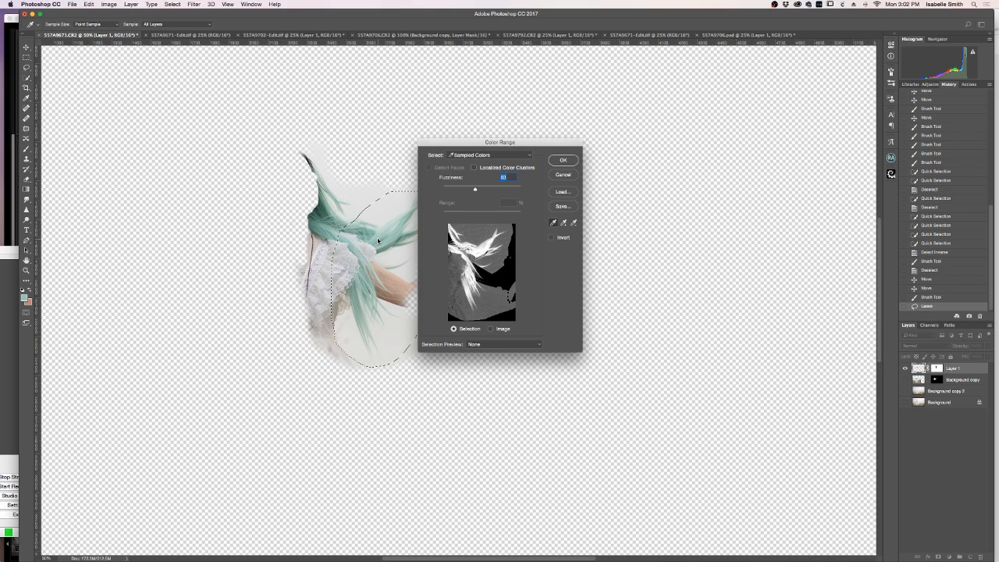
click(388, 241)
drag(476, 190, 464, 191)
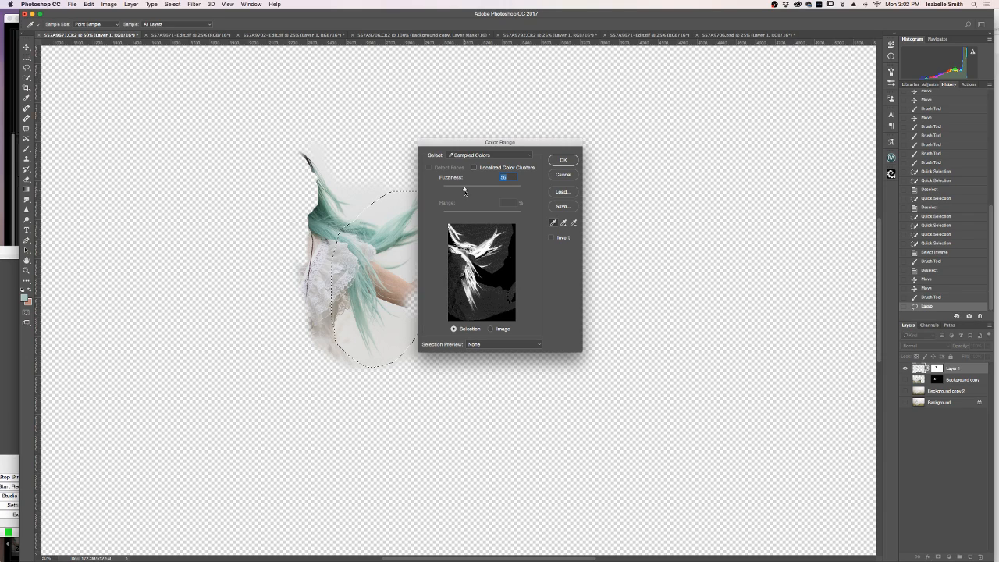
click(565, 161)
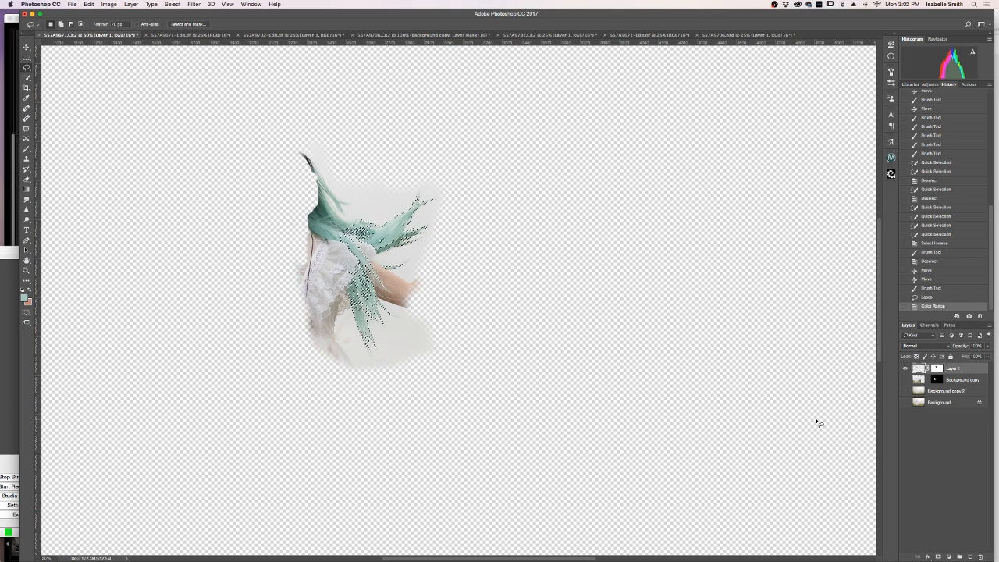
Step: Show the hidden layers again, target Layer 1's mask and invert the hair selection
click(905, 379)
click(905, 390)
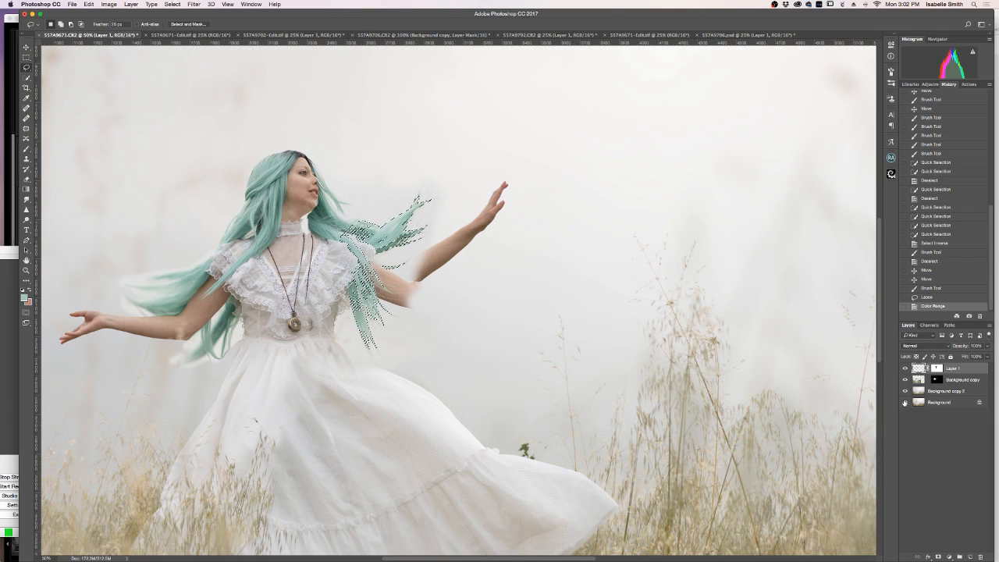
click(937, 369)
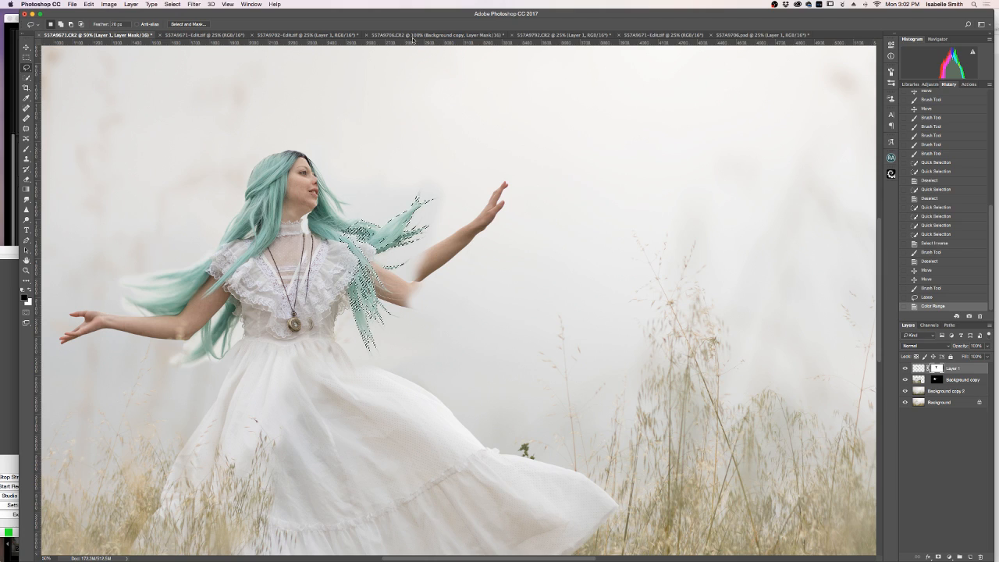
click(167, 5)
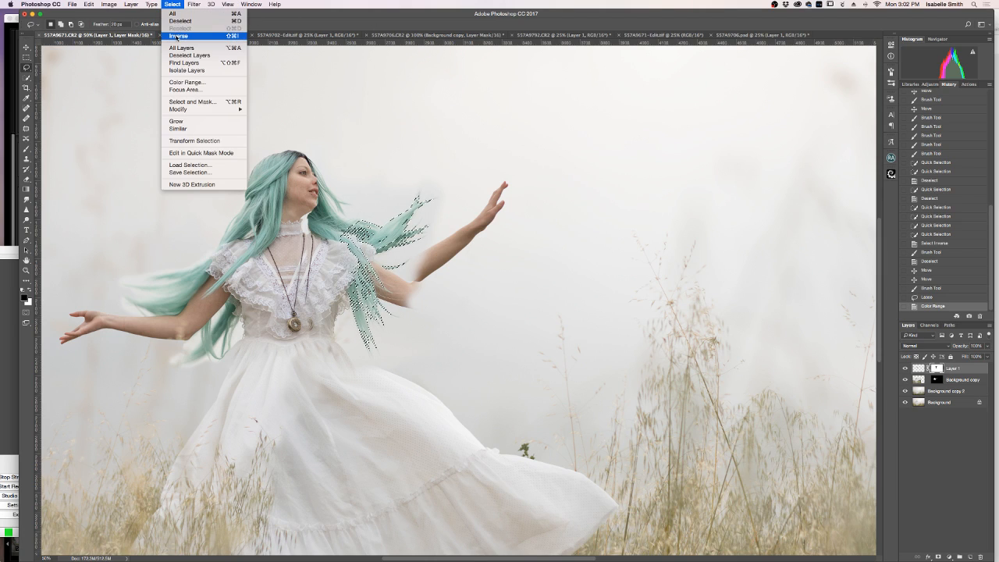
click(188, 36)
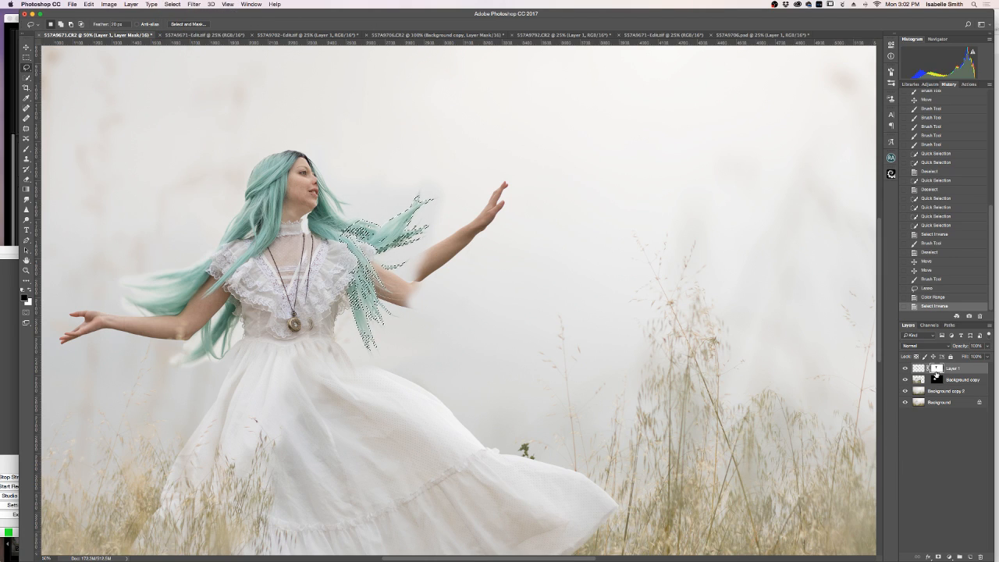
Step: Brush black on Layer 1's mask around the hair strands to hide its duplicate upper arm, and clear the selection
key(b)
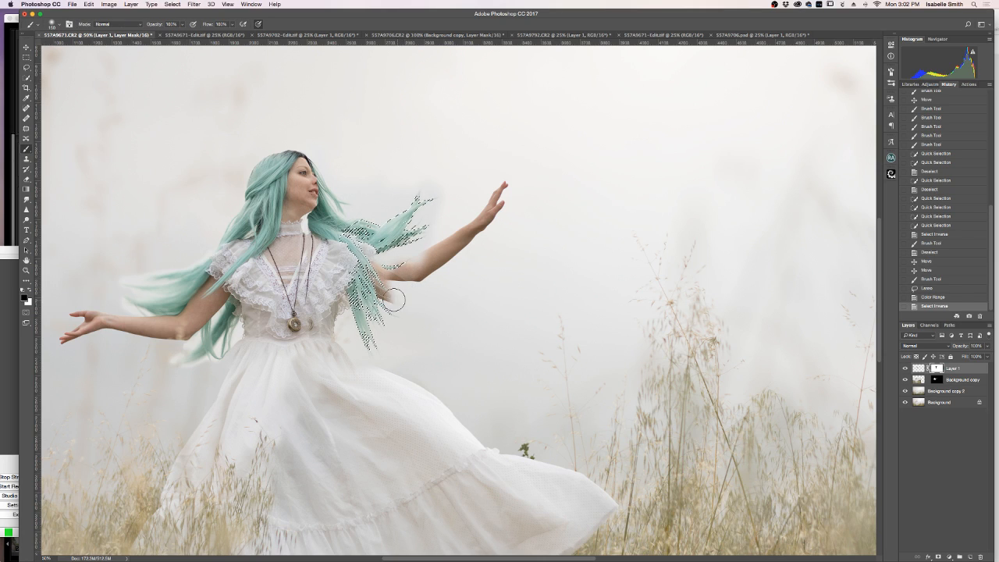
drag(416, 307, 410, 304)
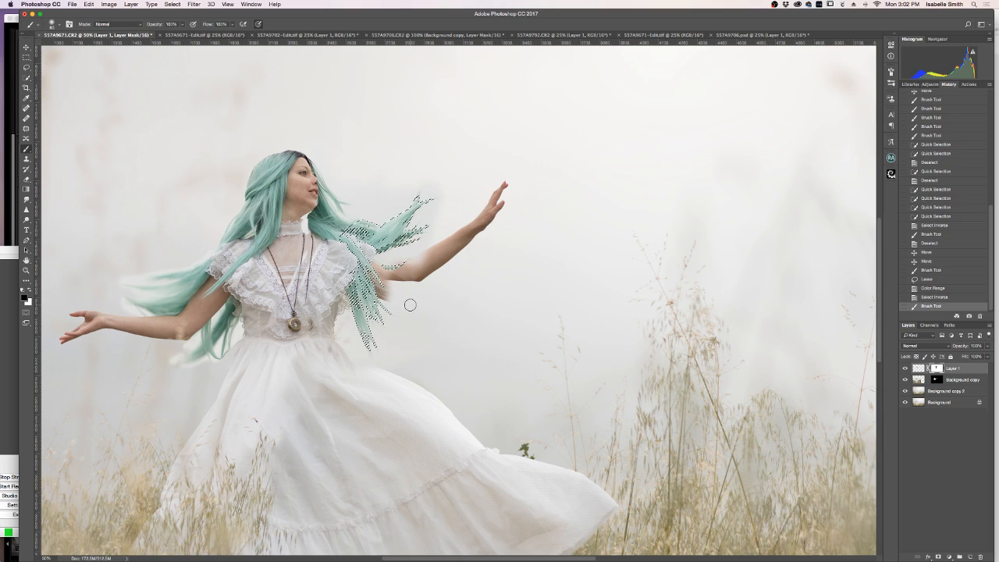
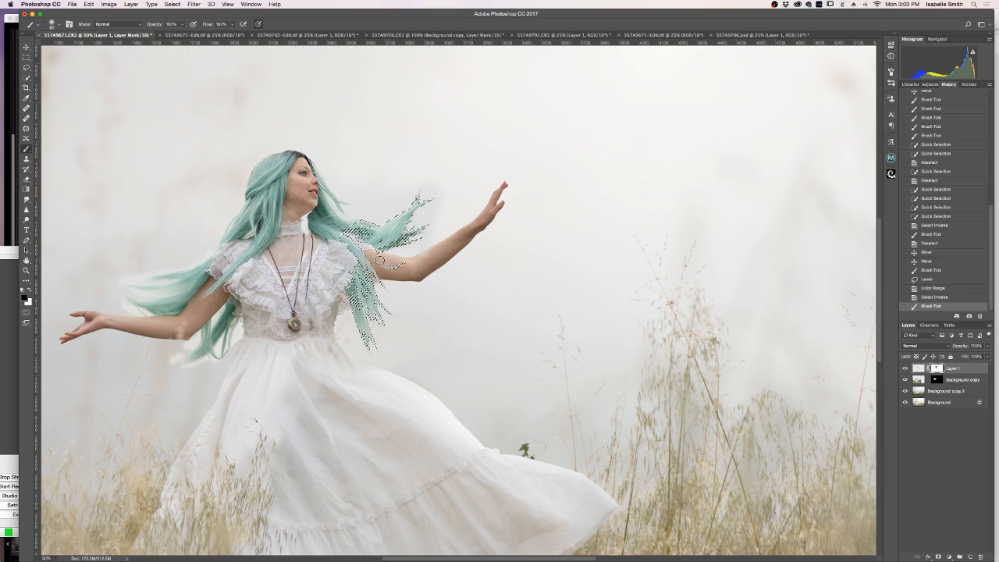
drag(399, 270, 417, 260)
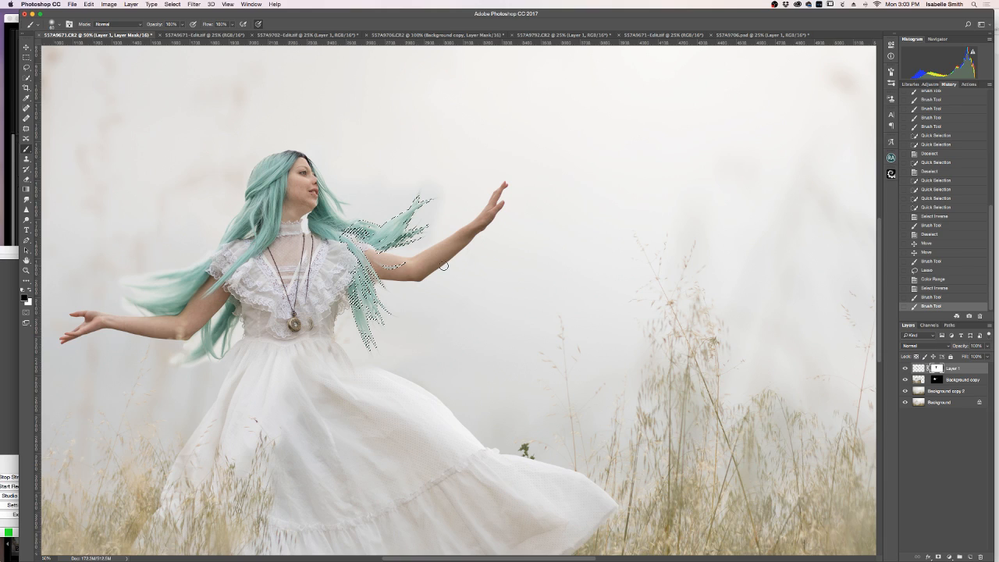
drag(426, 260, 404, 266)
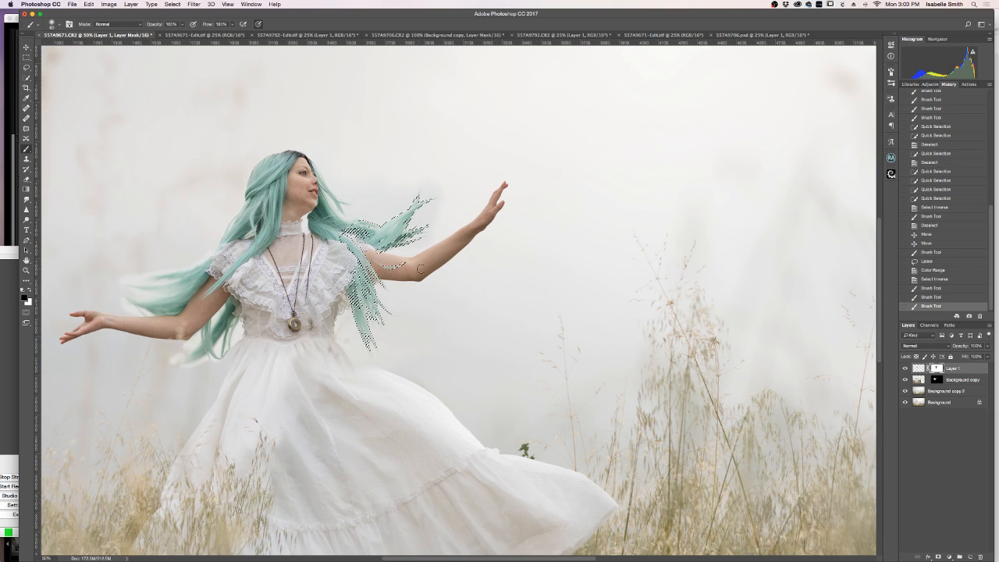
click(25, 68)
click(205, 179)
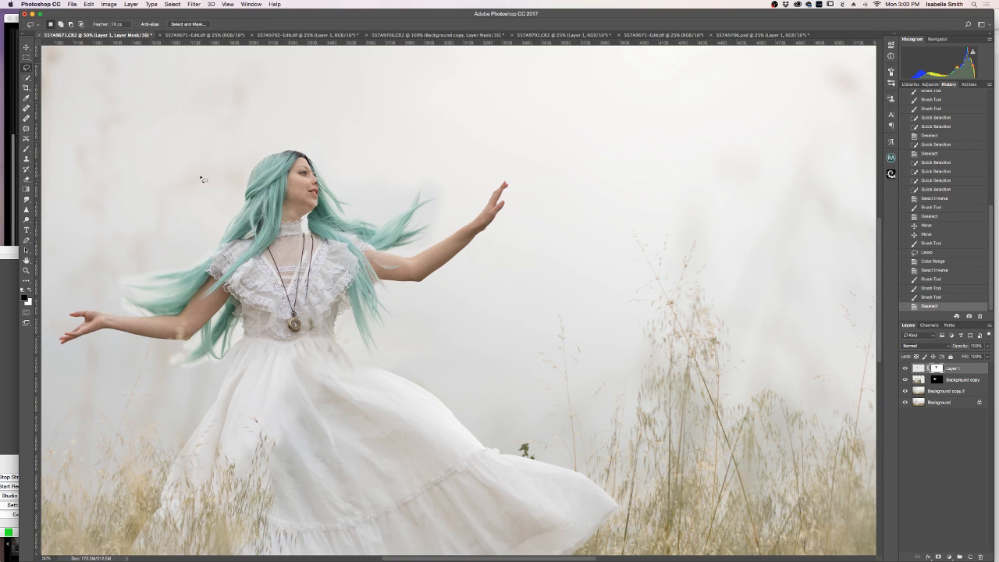
Step: With a black brush on Layer 1's mask, hide the duplicate necklace and bodice lace beside the pendant and waist, reducing the brush size
click(26, 269)
click(375, 245)
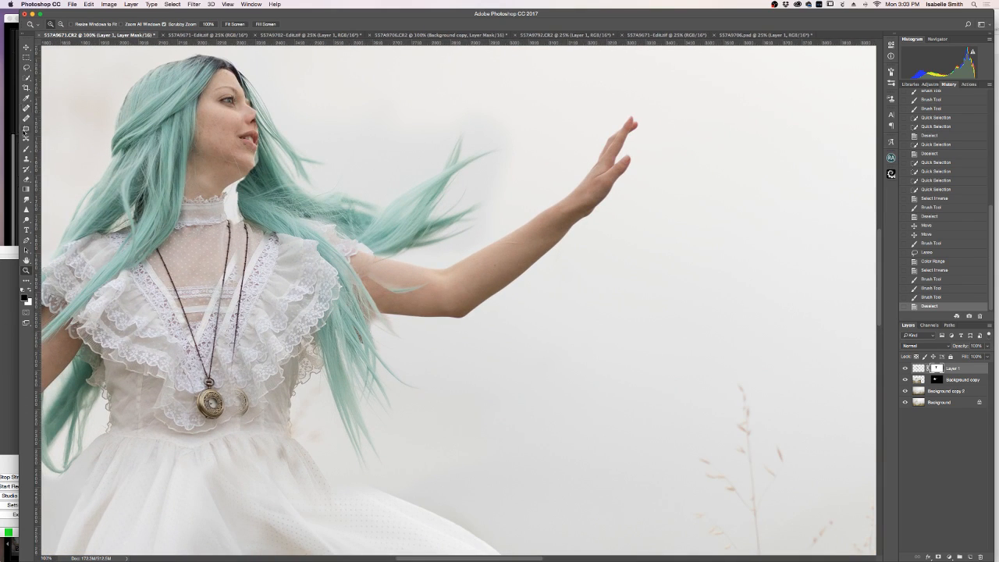
click(26, 150)
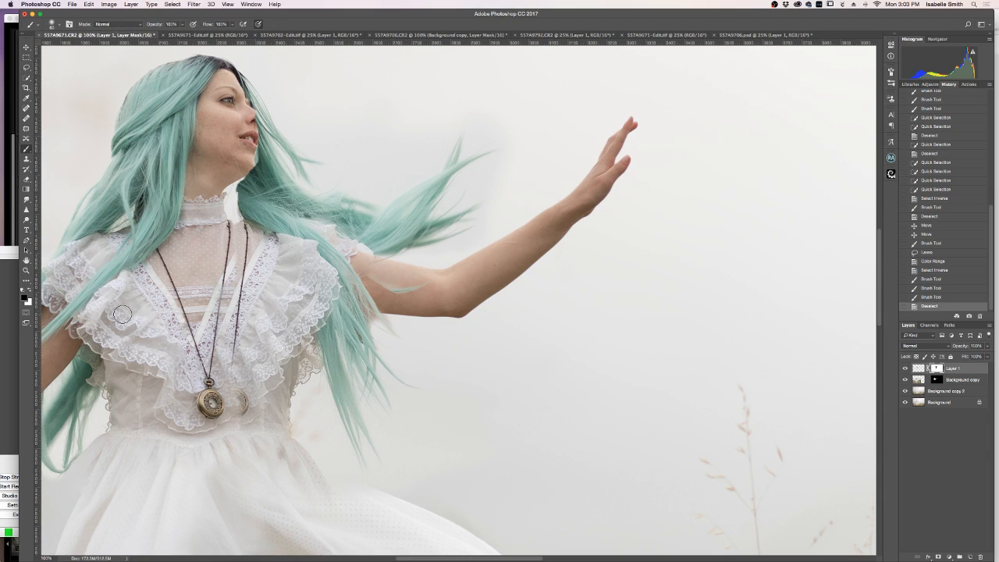
mouse_move(241, 435)
mouse_down()
mouse_move(230, 367)
mouse_move(251, 297)
mouse_move(227, 341)
mouse_move(250, 271)
mouse_move(216, 318)
mouse_move(246, 271)
mouse_move(240, 232)
mouse_move(227, 233)
mouse_move(281, 250)
mouse_move(266, 244)
mouse_move(277, 256)
mouse_move(246, 304)
mouse_move(277, 306)
mouse_move(209, 353)
mouse_up()
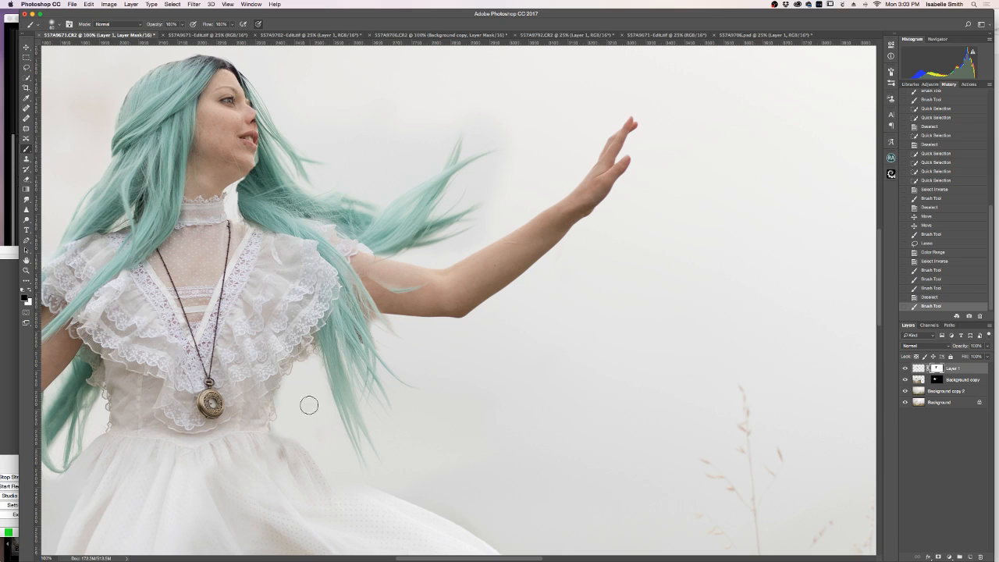
drag(308, 381, 331, 376)
key(bracketleft)
key(bracketleft)
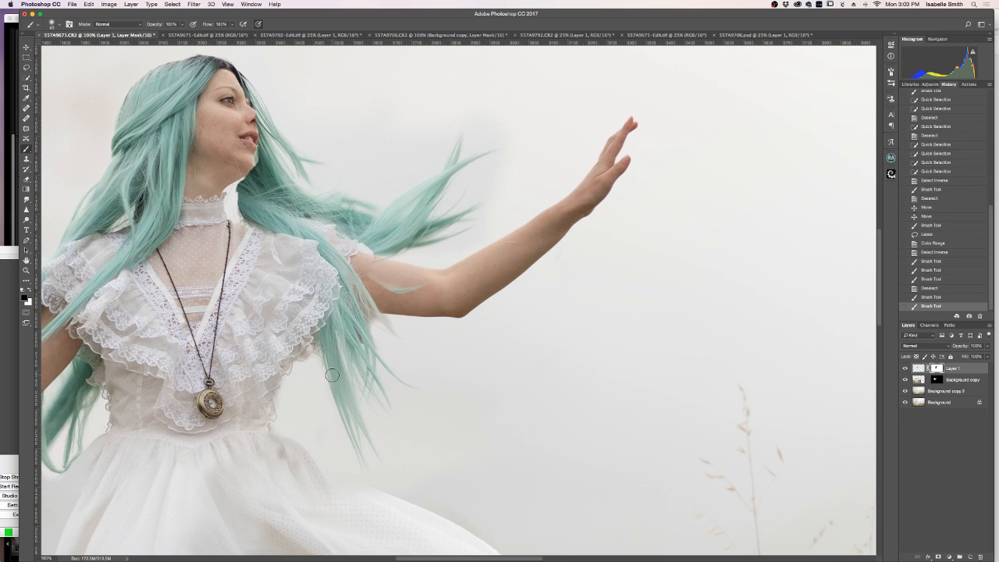
Step: Check the finished fantasy image for reference, and mask out Layer 1's leftover edges beside the waist and below the upper arm
click(227, 35)
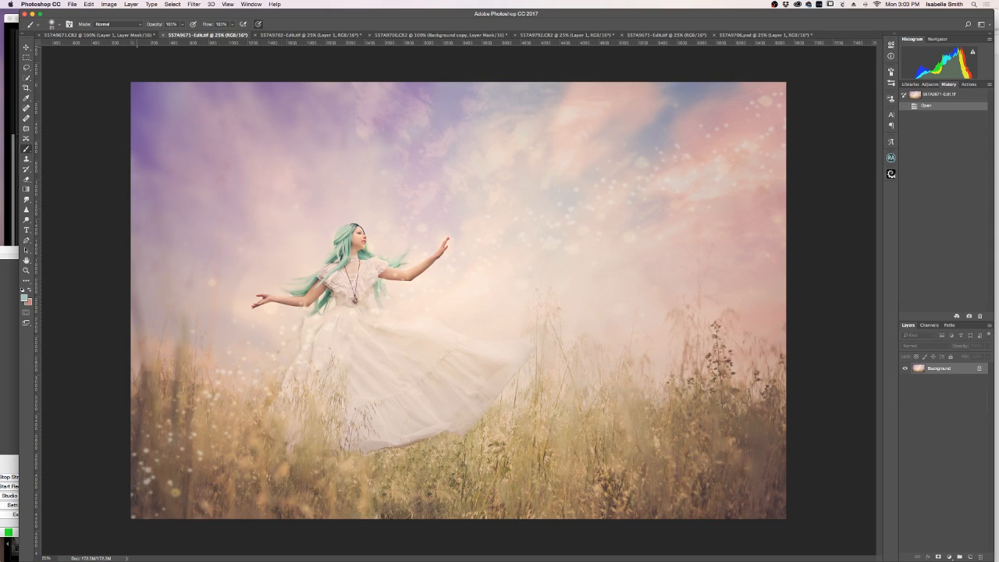
click(140, 36)
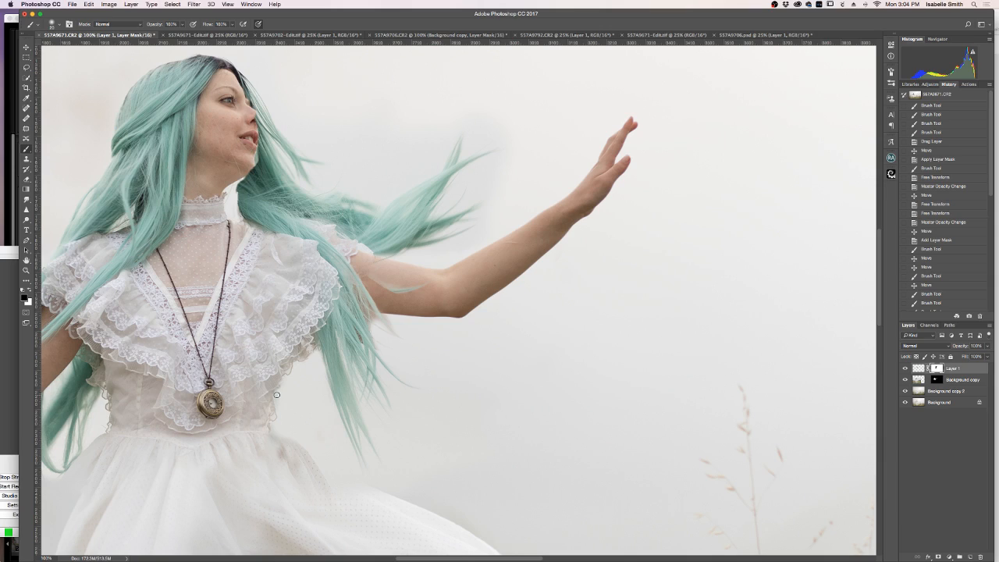
drag(305, 374, 322, 377)
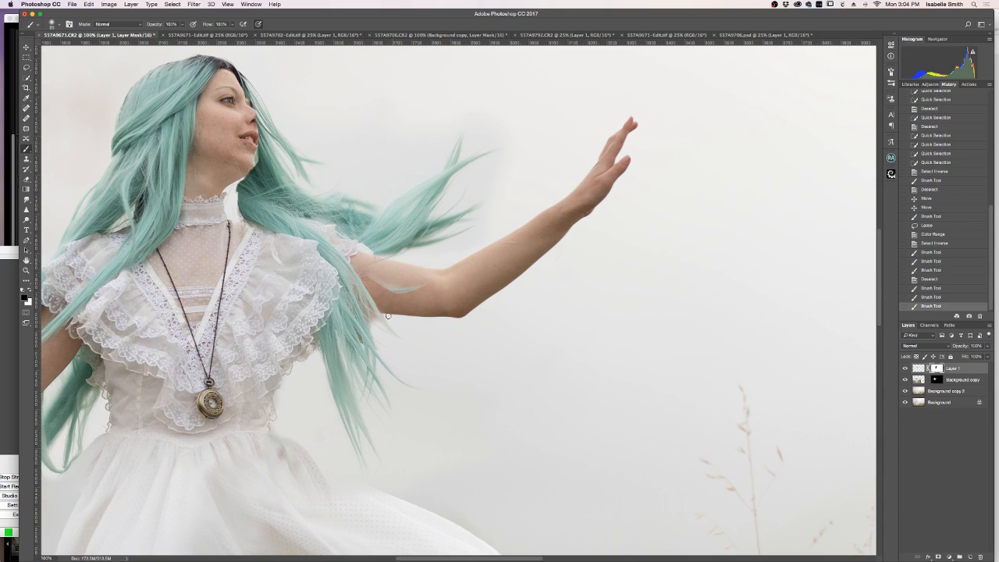
drag(400, 328, 383, 358)
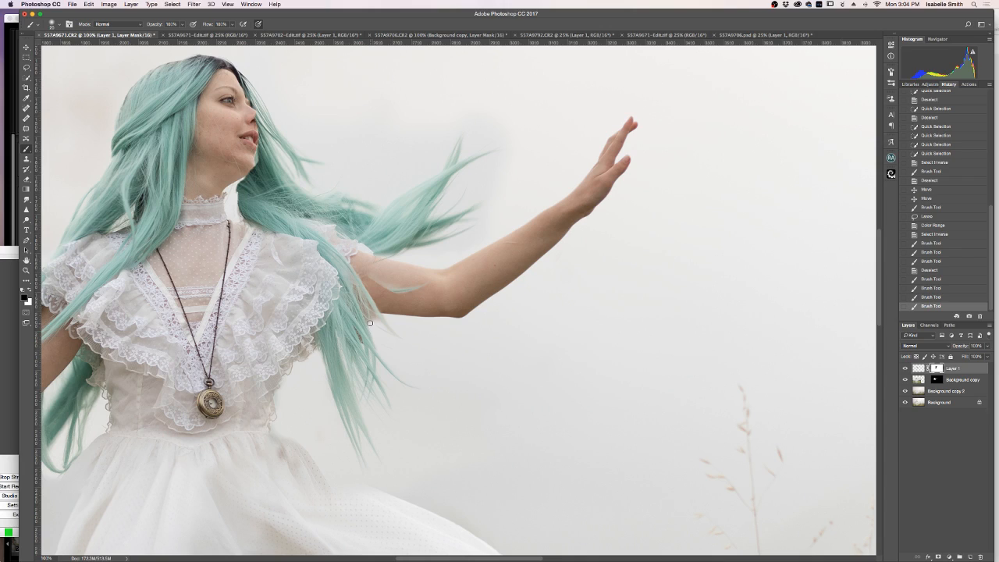
click(375, 331)
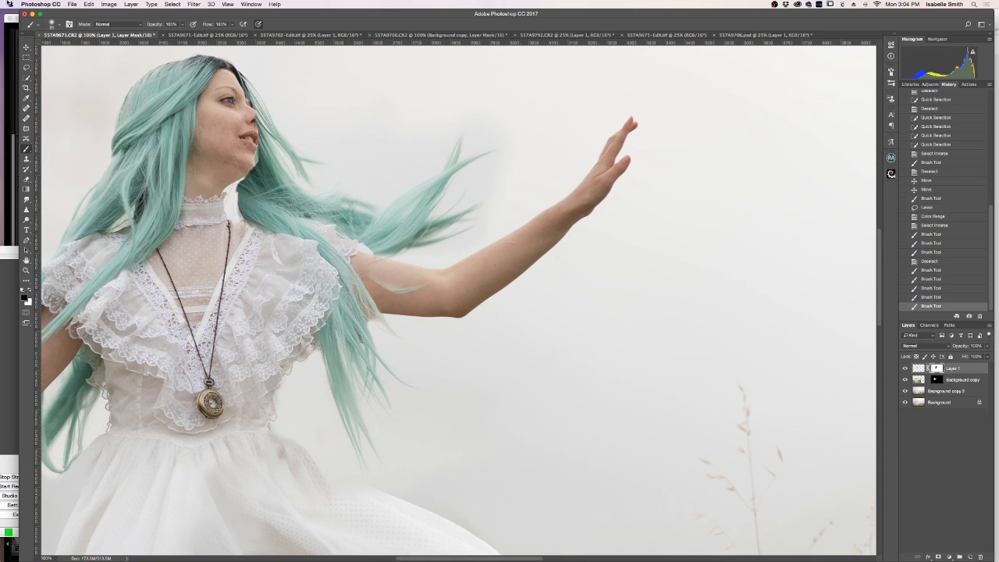
Step: Lasso the pale patch and hair below the upper arm on Layer 1, and select its teal strands with Color Range at about 58 fuzziness
click(26, 68)
mouse_move(383, 312)
mouse_down()
mouse_move(352, 275)
mouse_move(350, 334)
mouse_move(397, 346)
mouse_move(395, 309)
mouse_up()
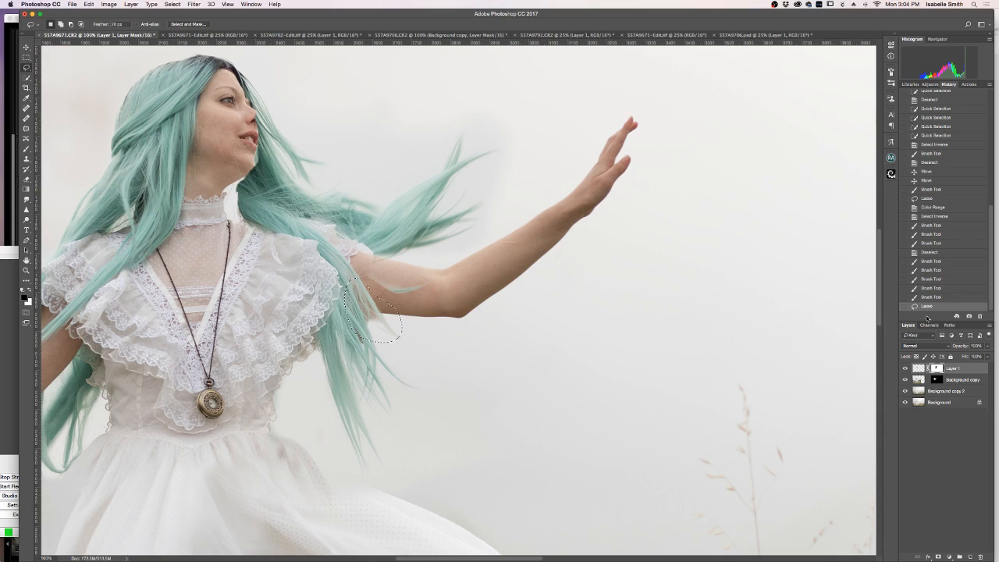
key(super+2)
click(195, 4)
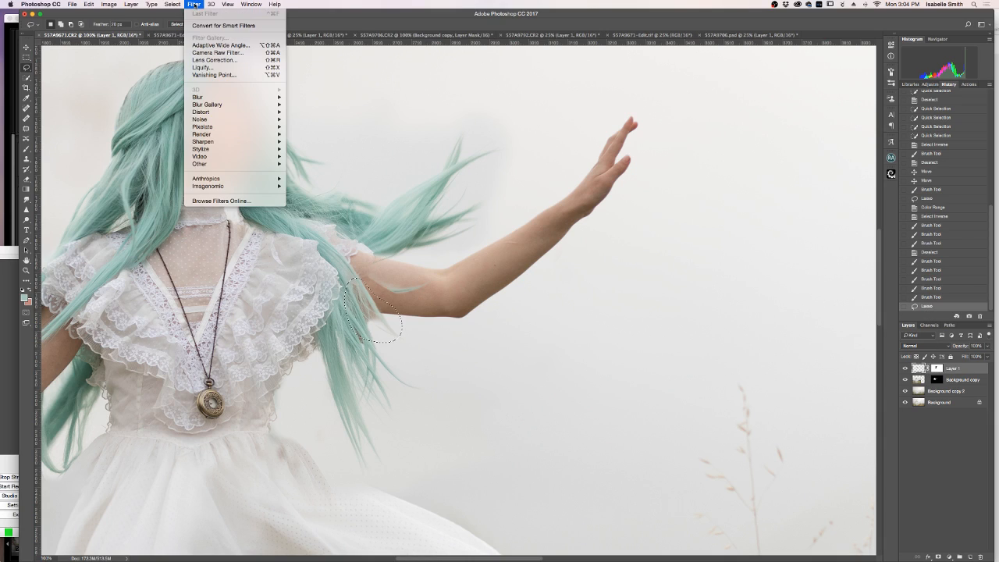
mouse_move(172, 4)
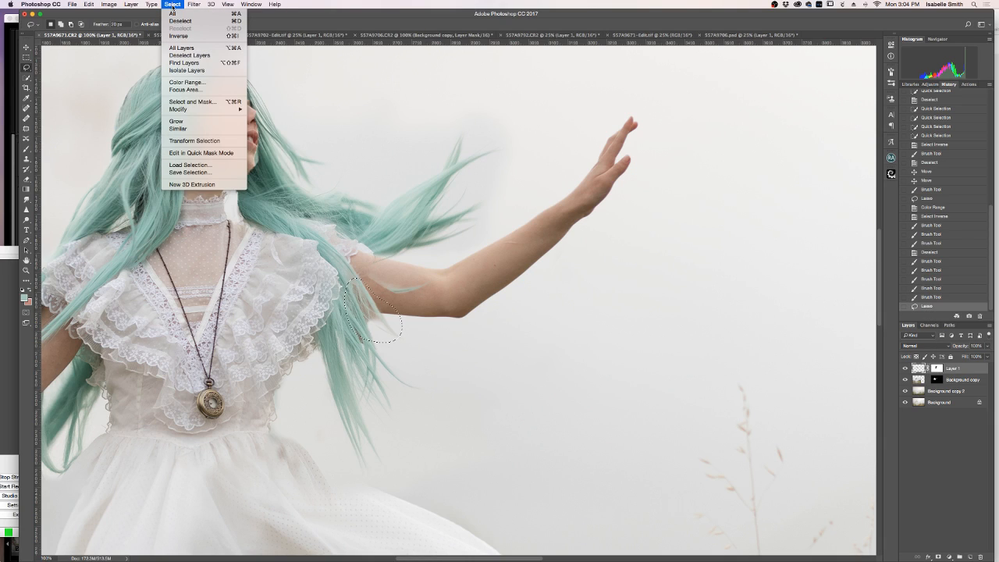
click(187, 82)
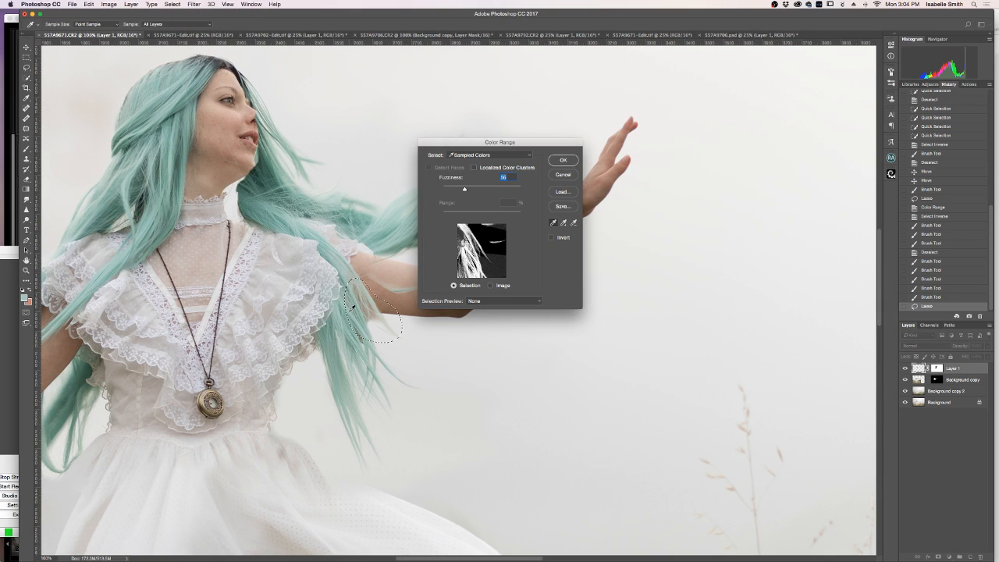
mouse_move(466, 190)
mouse_down()
mouse_move(475, 191)
mouse_move(465, 191)
mouse_up()
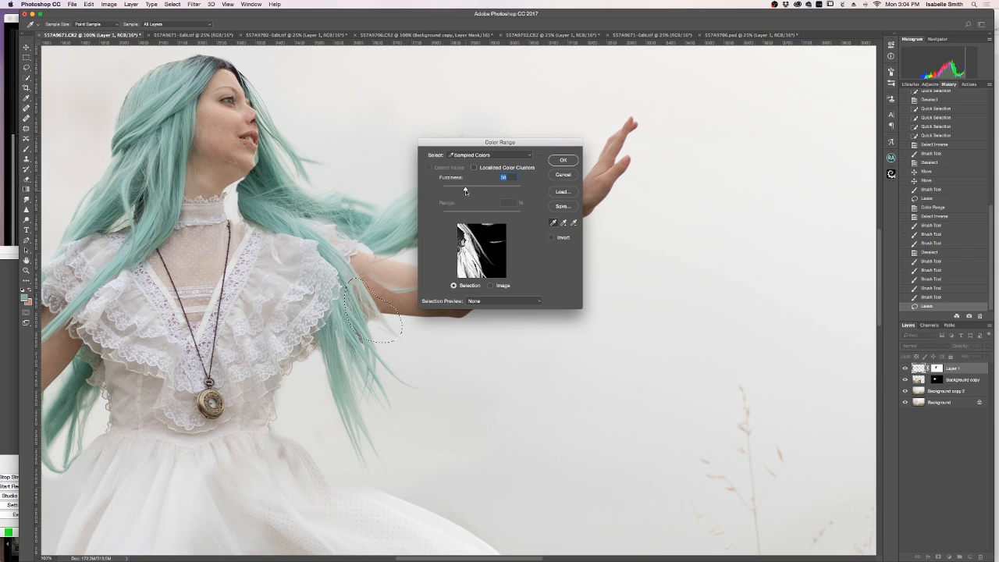
click(563, 161)
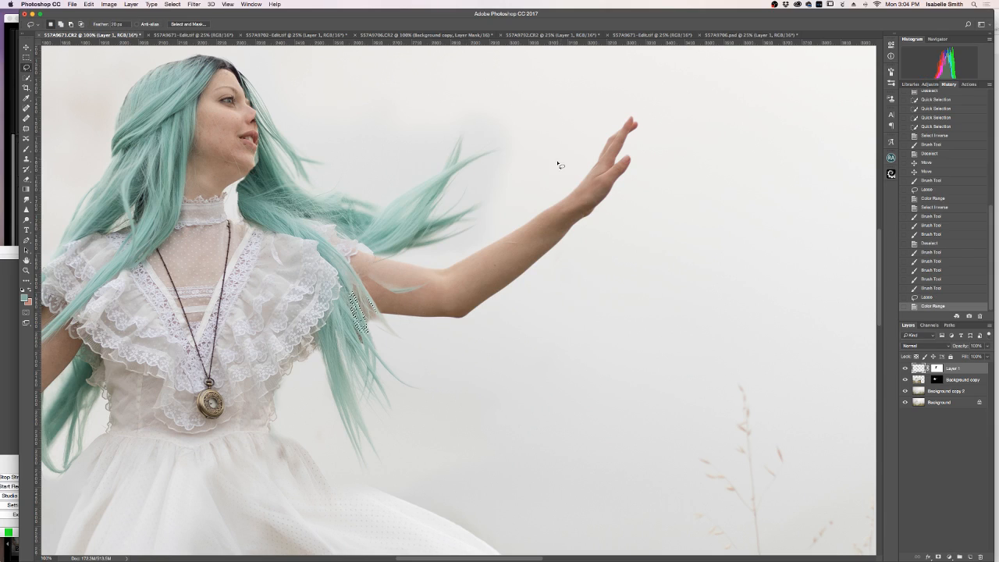
Step: Invert the strand selection, brush Layer 1's mask with black and white around the hair below the upper arm, and clear the selection
click(173, 4)
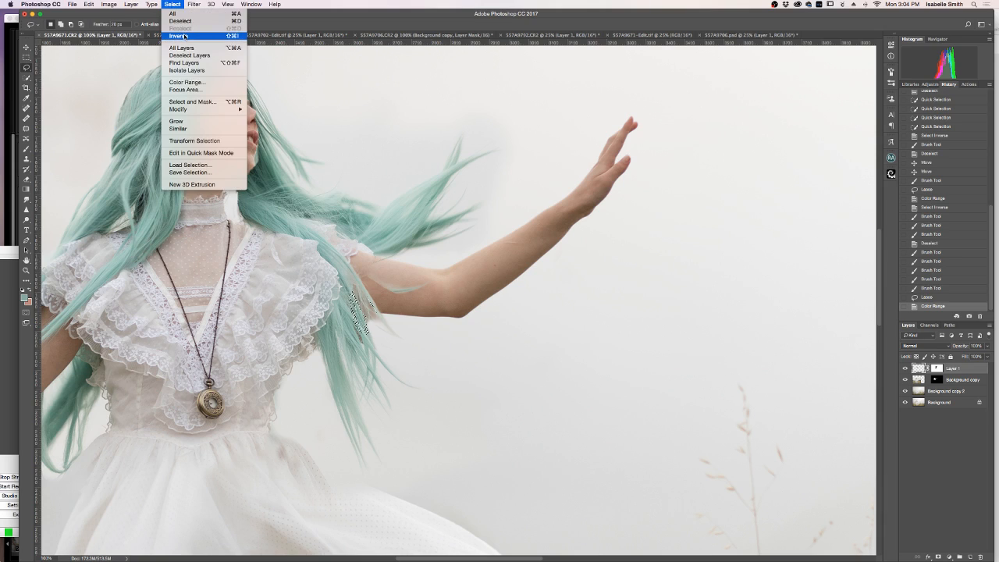
click(180, 36)
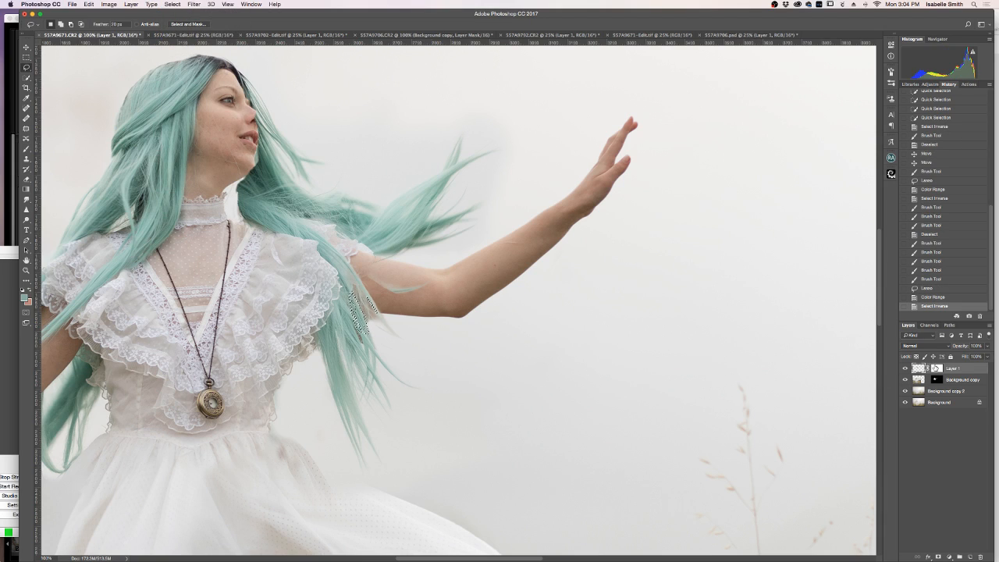
click(936, 367)
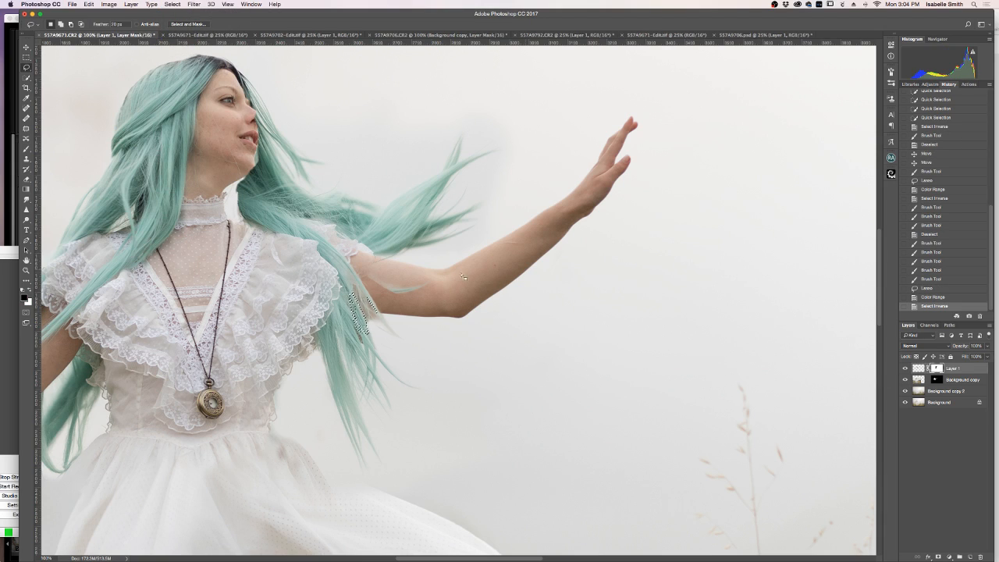
click(28, 149)
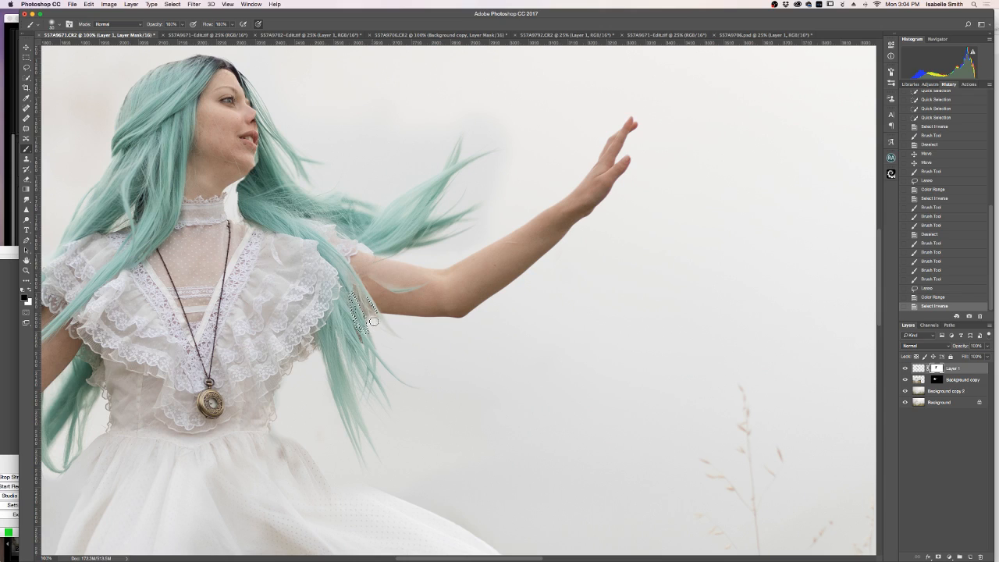
drag(372, 323, 375, 345)
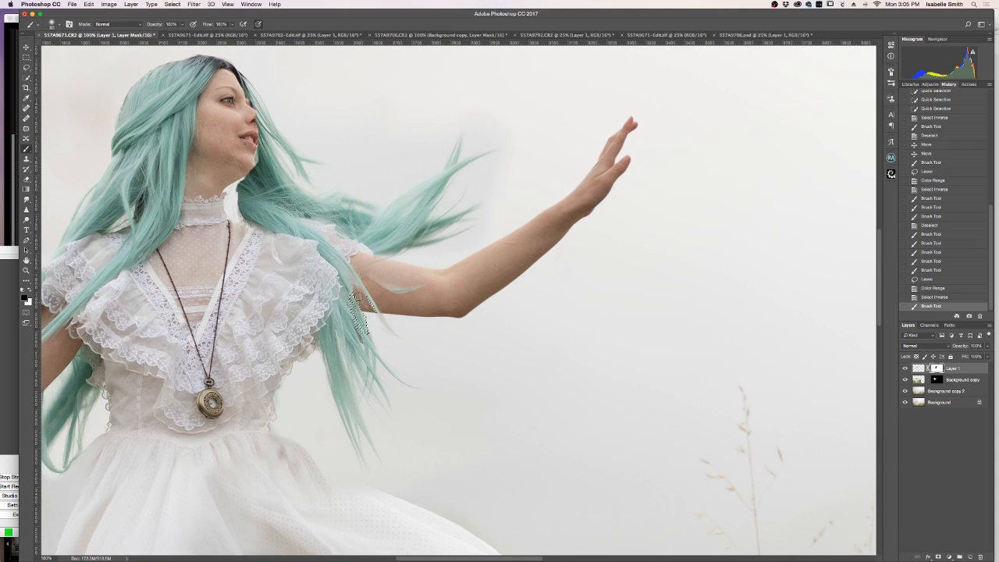
click(367, 325)
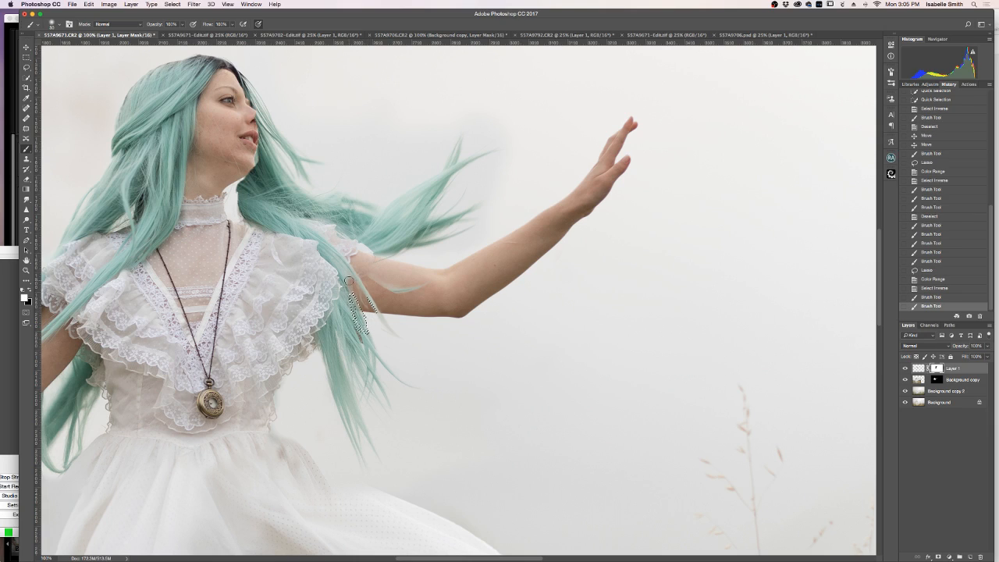
click(352, 298)
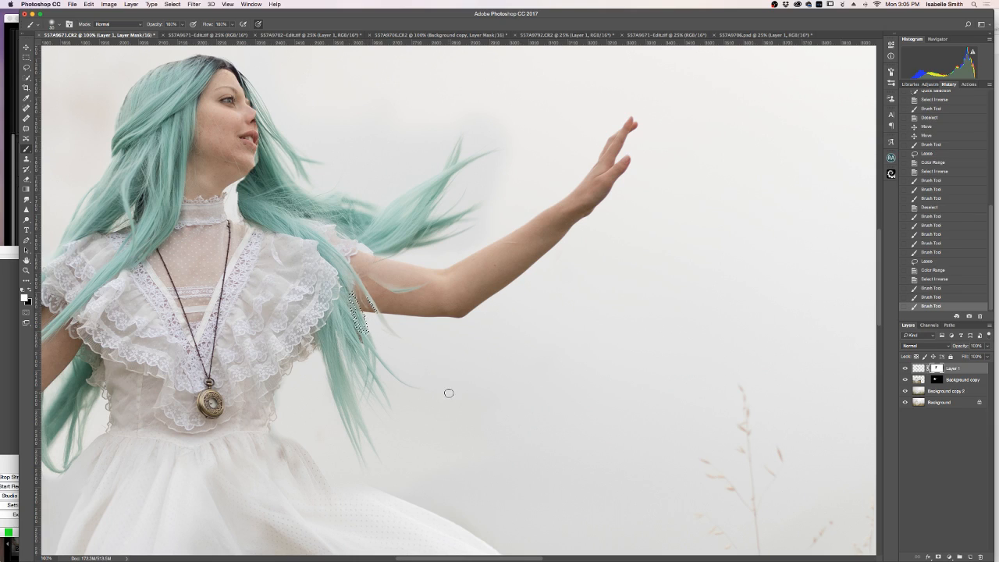
click(26, 67)
click(216, 227)
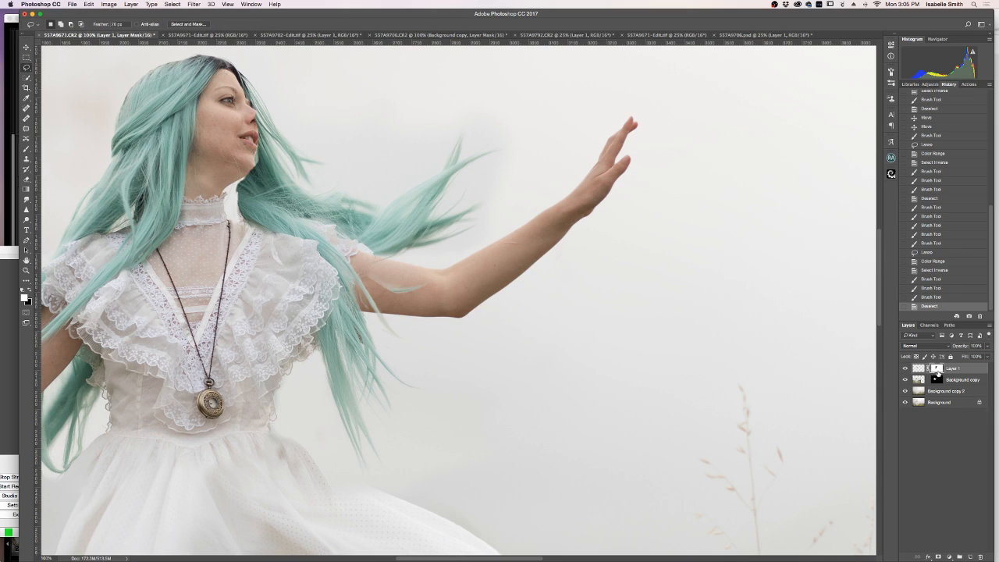
Step: Brush black on Layer 1's mask to hide the pale stray strand crossing the upper arm
click(26, 148)
drag(374, 276, 394, 292)
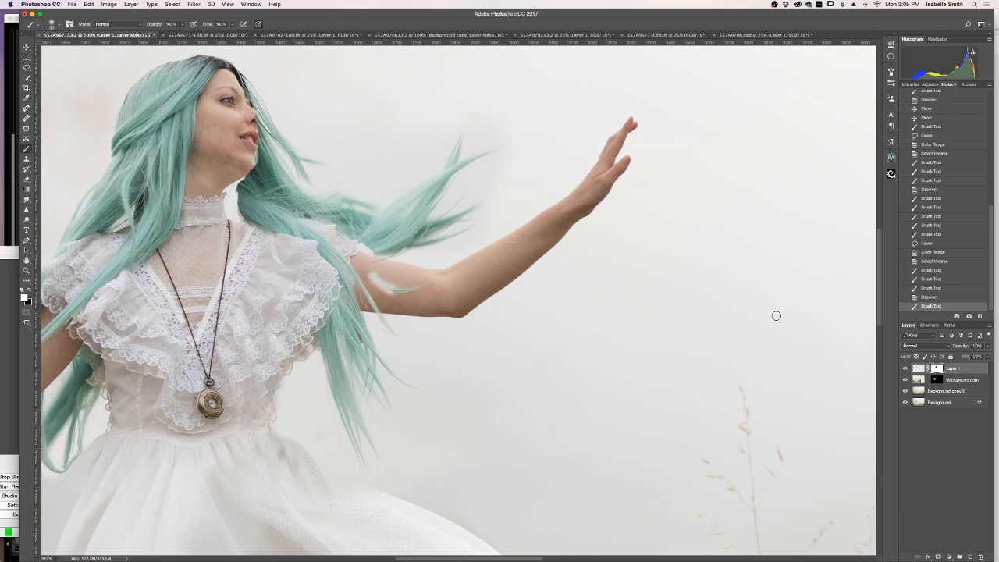
key(super+z)
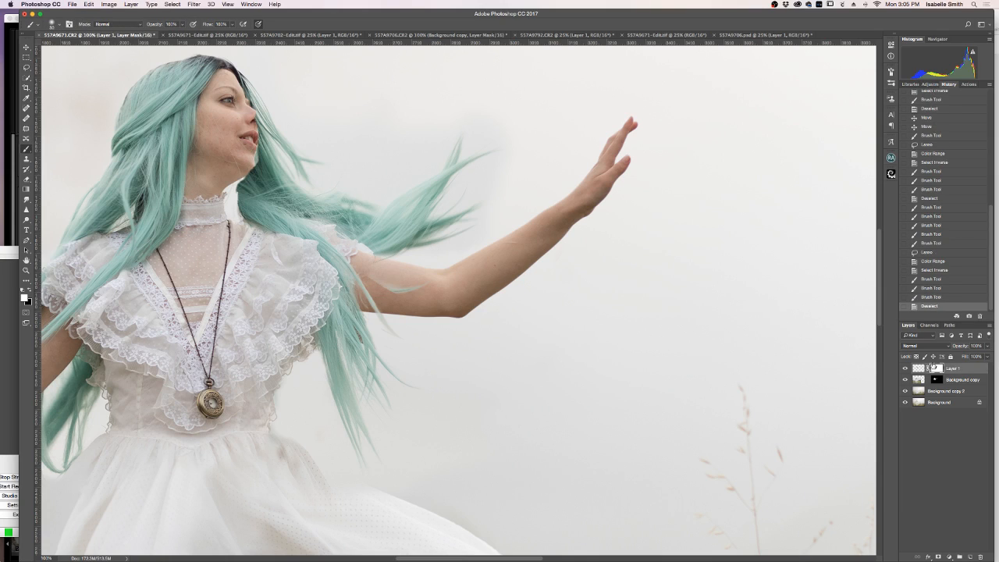
key(x)
click(363, 269)
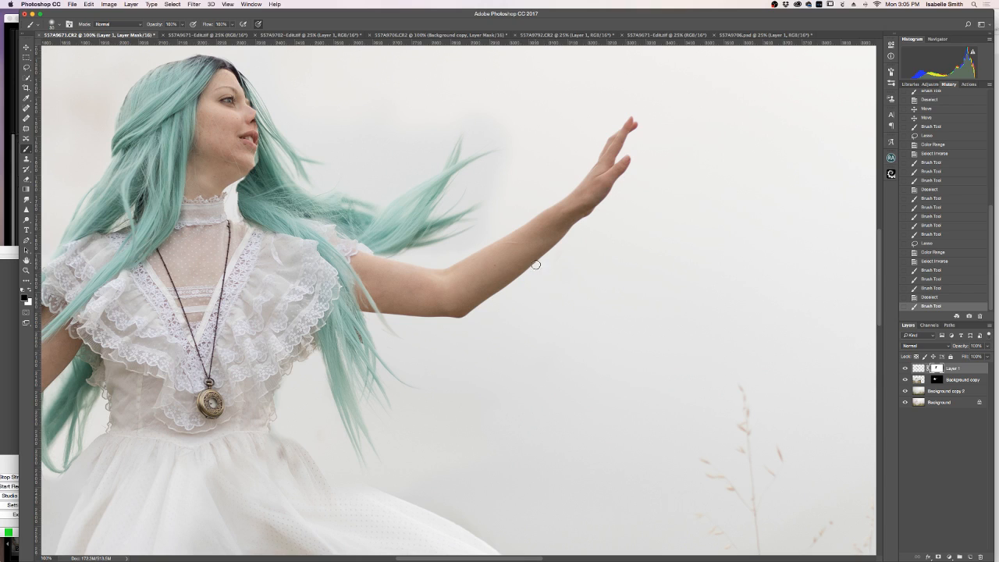
Step: Toggle the visibility of each of the four layers in turn to examine what it contributes to the composite
click(905, 368)
click(905, 368)
click(906, 368)
click(905, 368)
click(905, 379)
click(905, 379)
click(905, 390)
click(905, 390)
click(905, 402)
click(905, 402)
click(906, 401)
click(905, 402)
Step: Add a layer mask to Background copy 2 and brush black over the skirt beside the waist with a larger brush
click(929, 392)
click(938, 557)
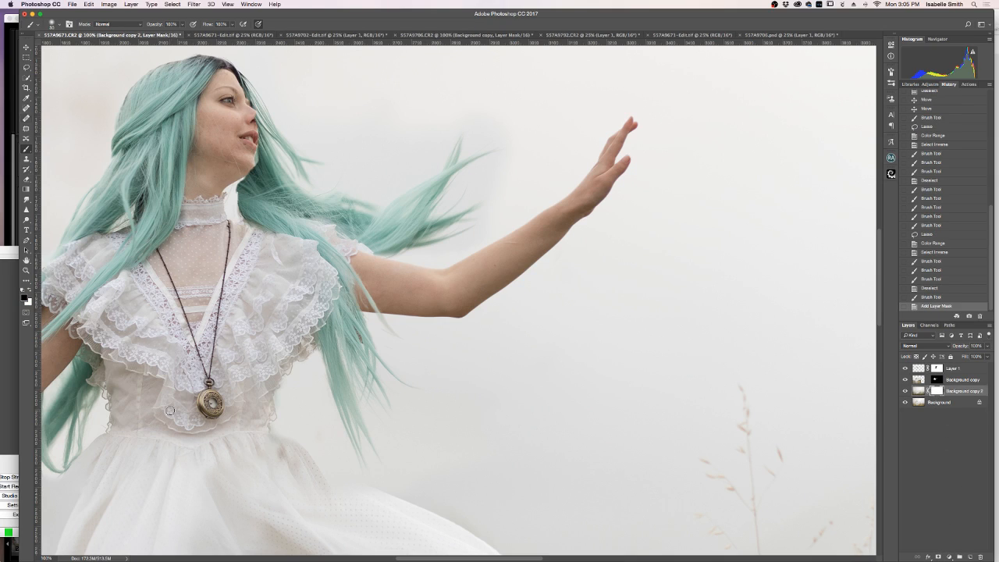
key(bracketright)
key(bracketright)
key(bracketright)
mouse_move(343, 491)
mouse_down()
mouse_move(281, 448)
mouse_move(315, 470)
mouse_move(268, 426)
mouse_up()
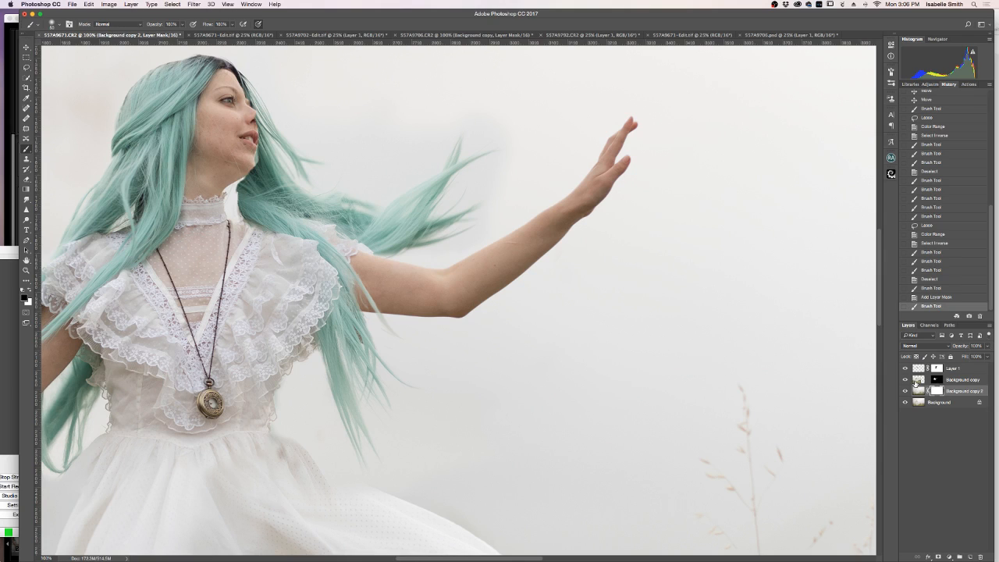
Step: Hide Background copy 2 after comparing the layers, and fit the whole image on screen
click(903, 380)
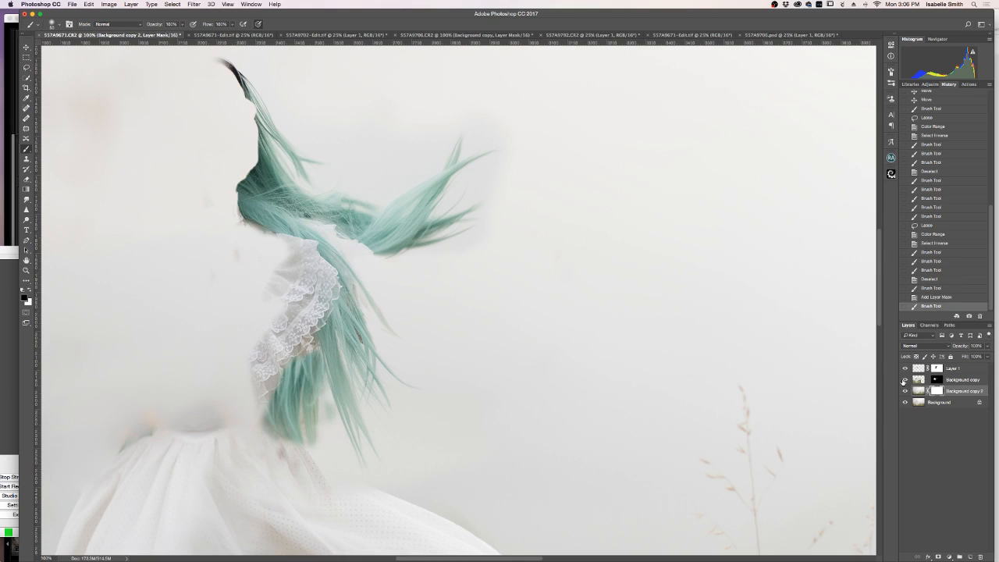
click(904, 380)
click(904, 401)
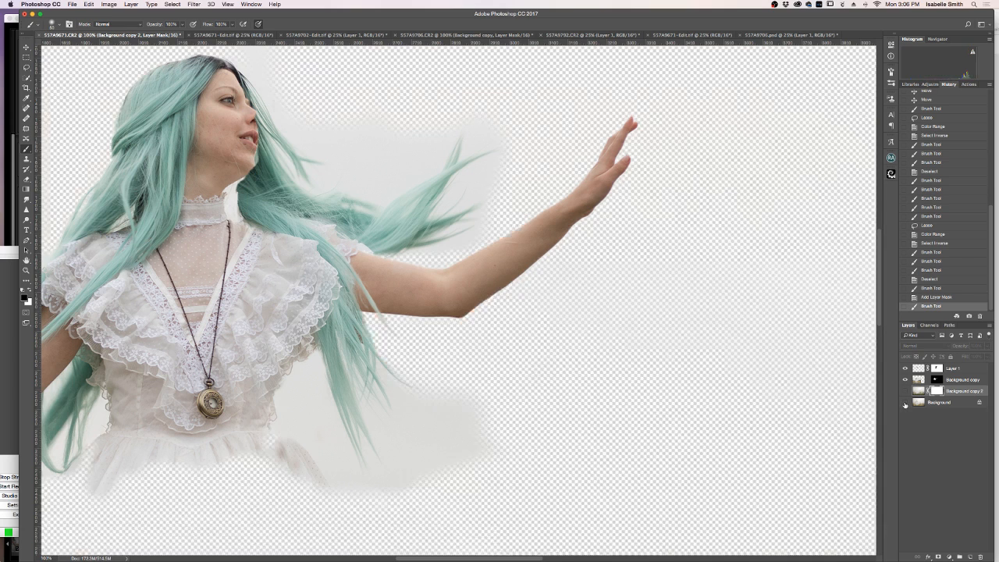
click(25, 270)
right_click(162, 282)
click(174, 282)
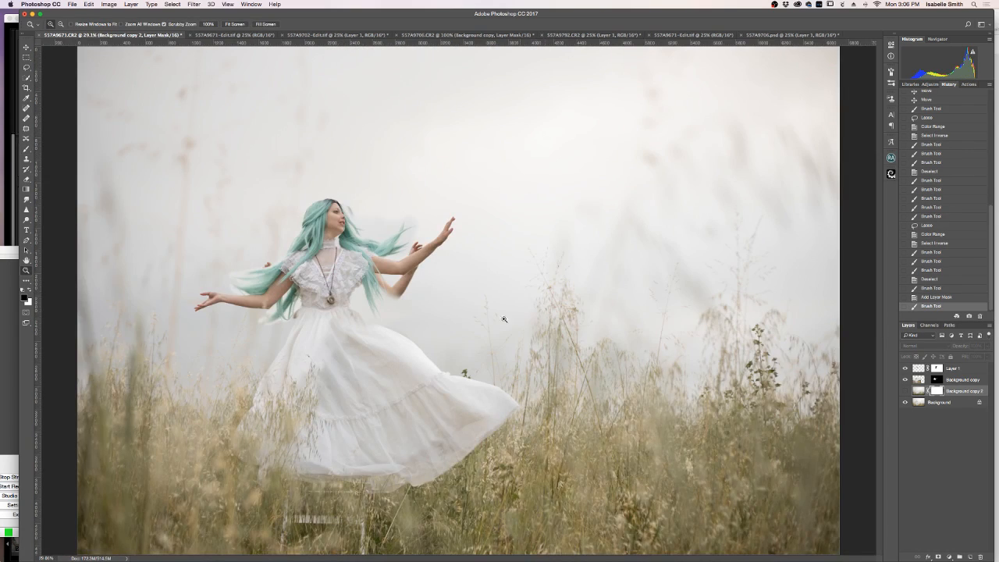
Step: Toggle Layer 1 and Background copy to examine how each covers the original figure in the field
click(904, 368)
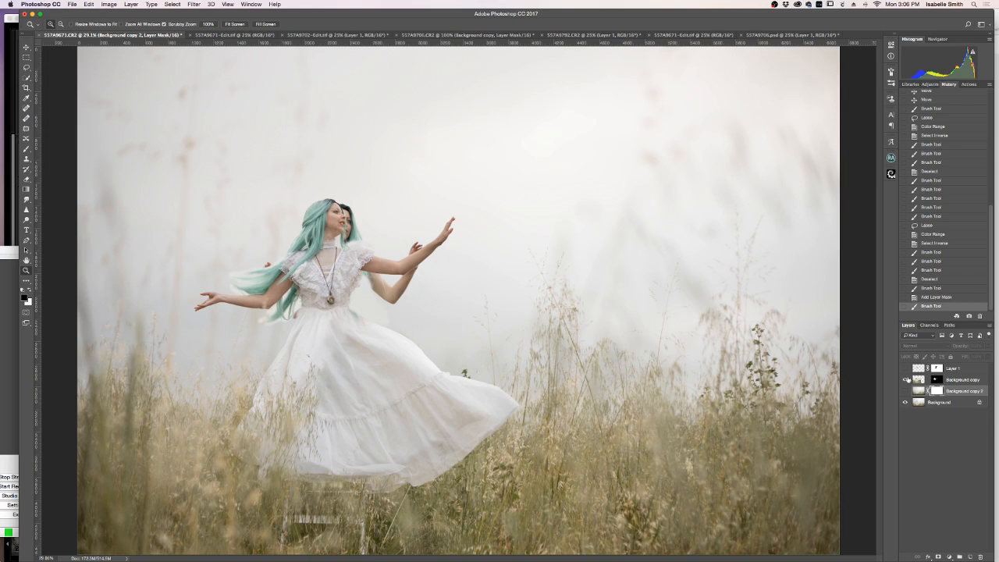
click(905, 380)
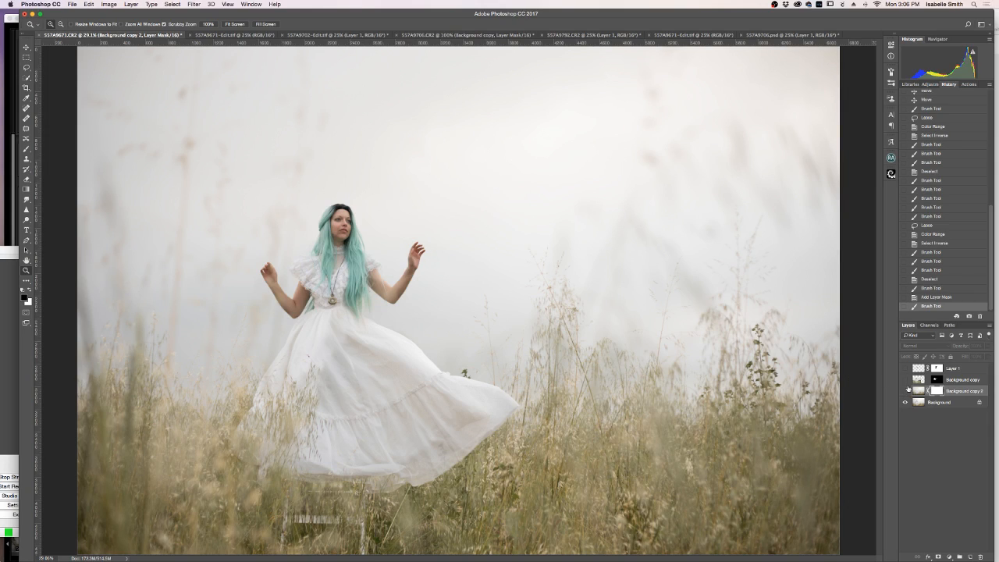
click(904, 379)
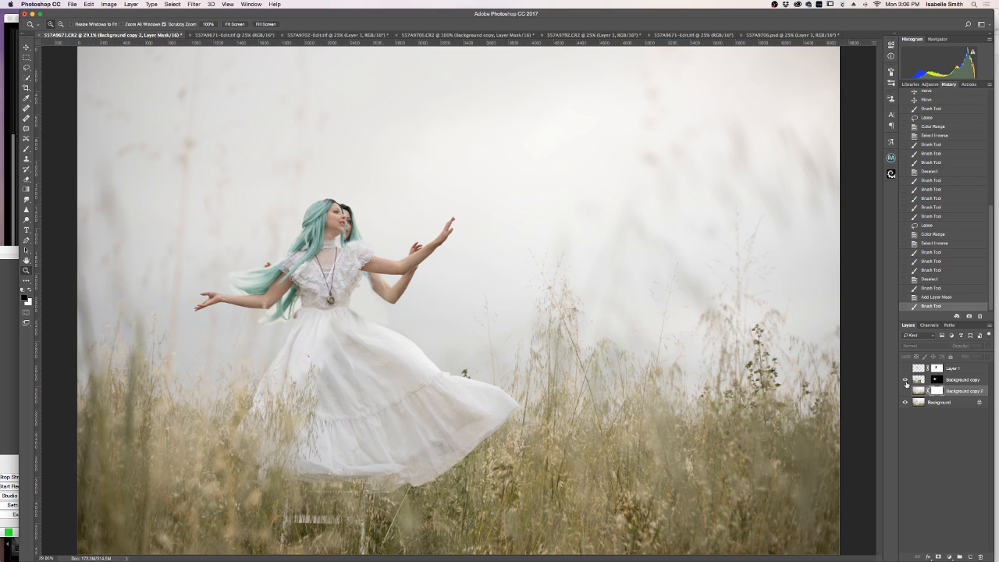
click(904, 380)
click(904, 379)
click(904, 380)
click(904, 379)
click(905, 367)
click(906, 368)
click(905, 368)
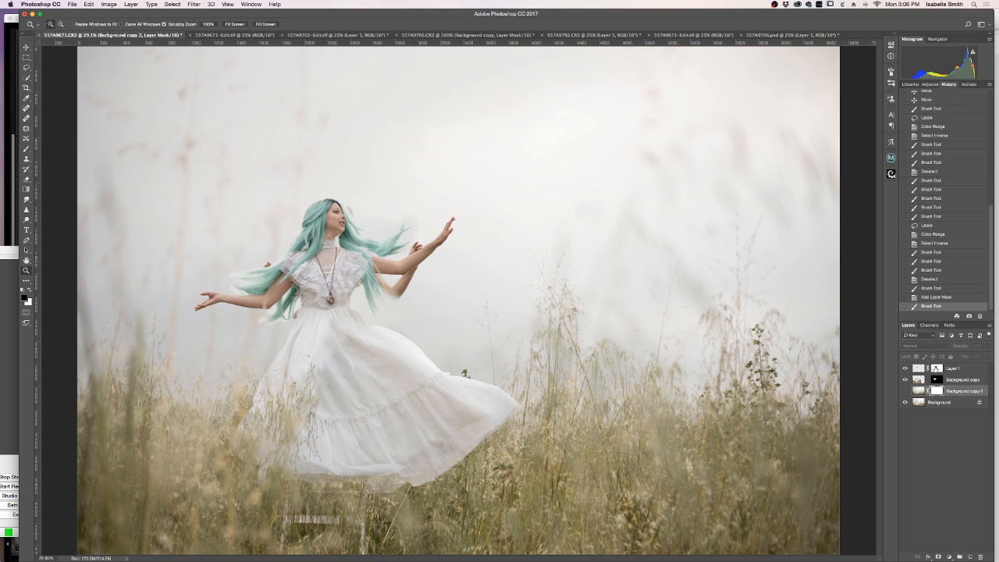
Step: Brush black on Layer 1's mask over the leftover hair tip at the skirt's edge beside the waist
click(936, 368)
click(364, 315)
click(364, 314)
click(364, 315)
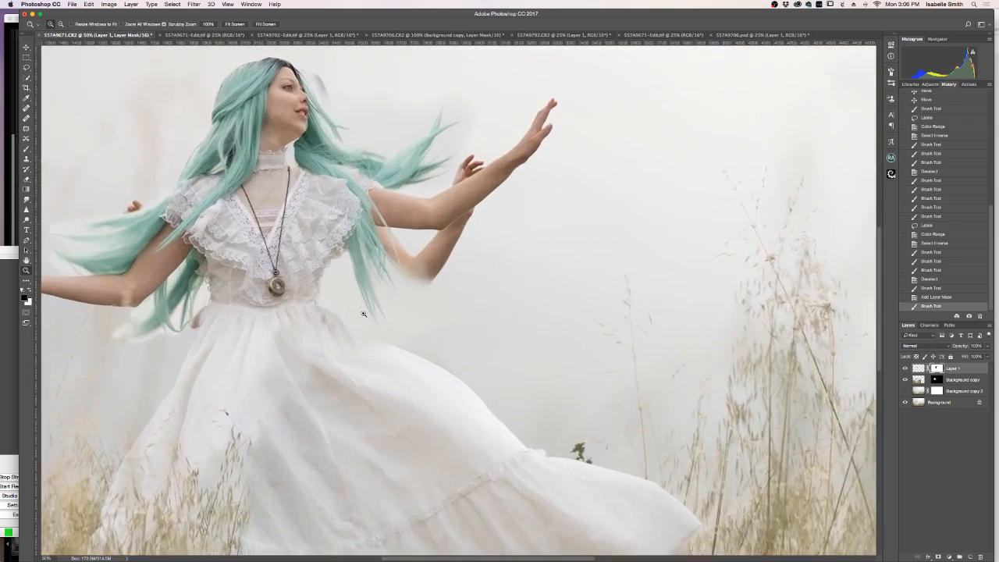
click(365, 315)
click(26, 149)
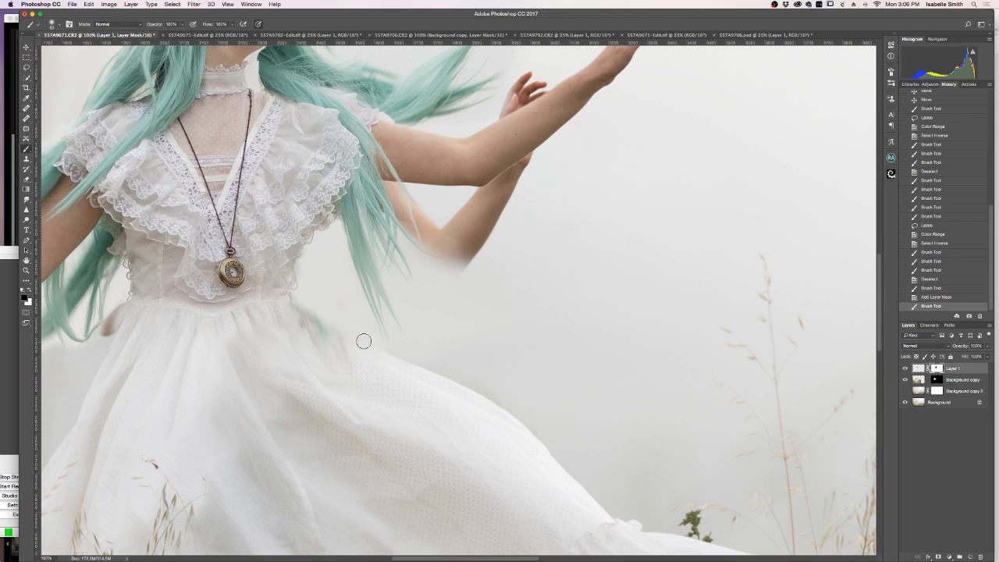
click(348, 319)
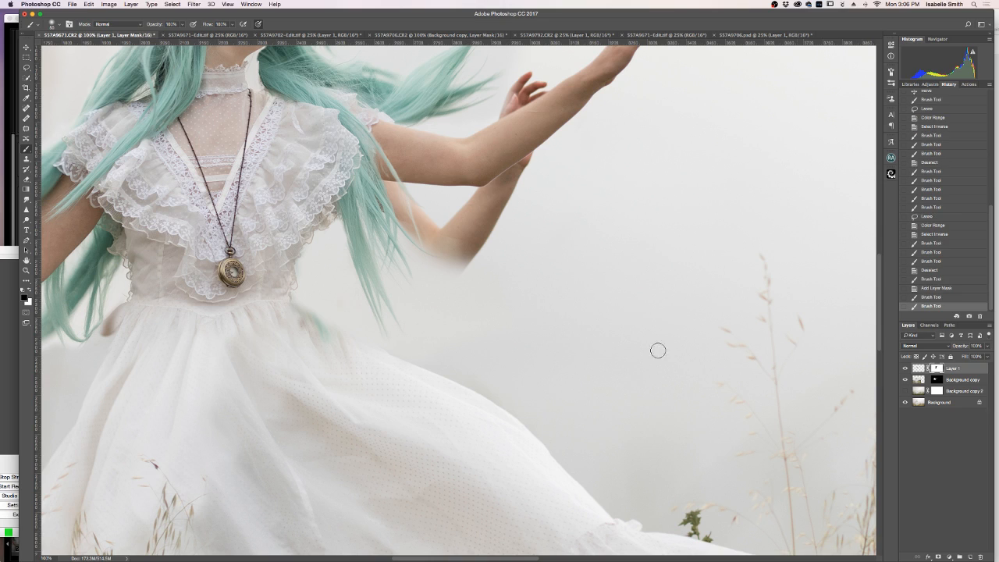
Step: Hide Layer 1 and brush Background copy's mask with white and black along the skirt's upper edge beside the waist
click(904, 368)
click(905, 368)
click(904, 369)
click(904, 380)
click(905, 380)
click(904, 380)
click(904, 380)
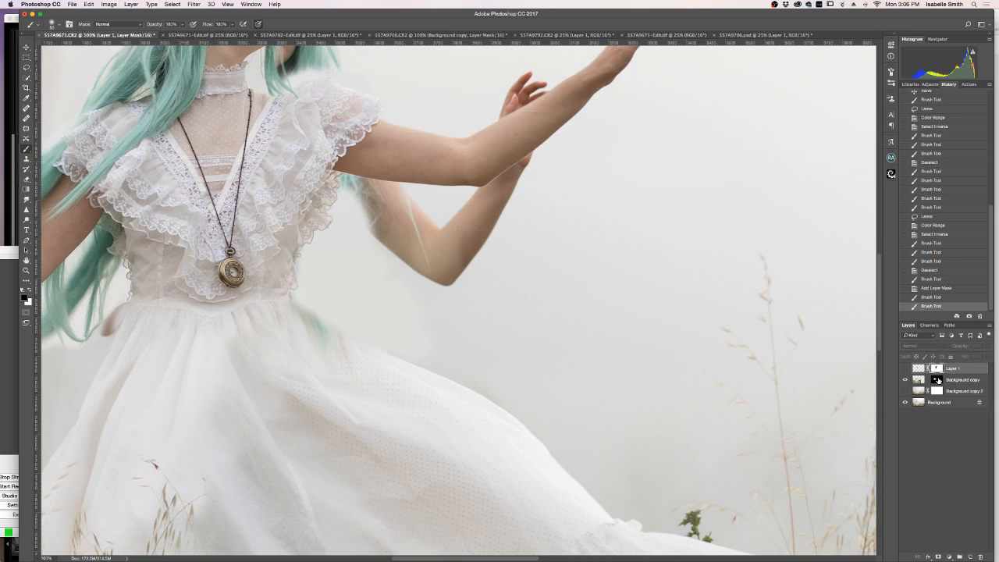
click(936, 379)
click(31, 291)
drag(349, 330, 426, 368)
key(x)
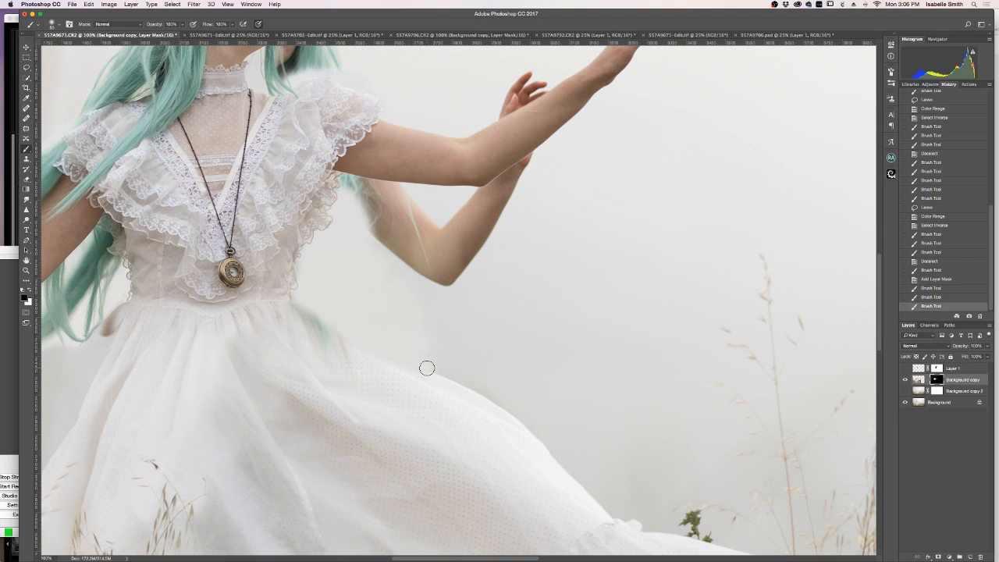
mouse_move(426, 368)
mouse_down()
mouse_move(297, 303)
mouse_move(396, 364)
mouse_move(323, 314)
mouse_up()
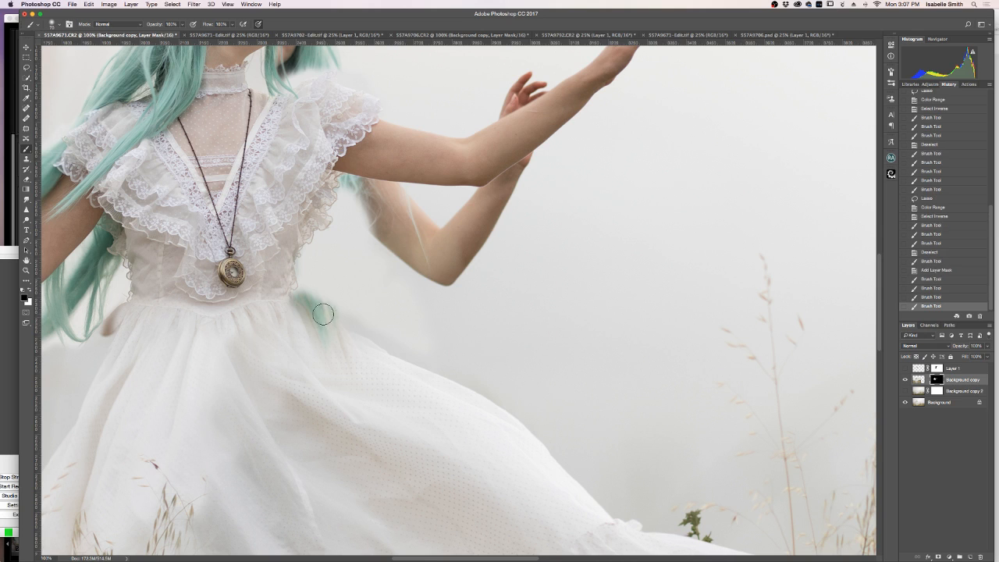
Step: Check the finished fantasy image, and try brushing black on Background copy's mask over the area beside the waist below the bodice ruffle
click(207, 36)
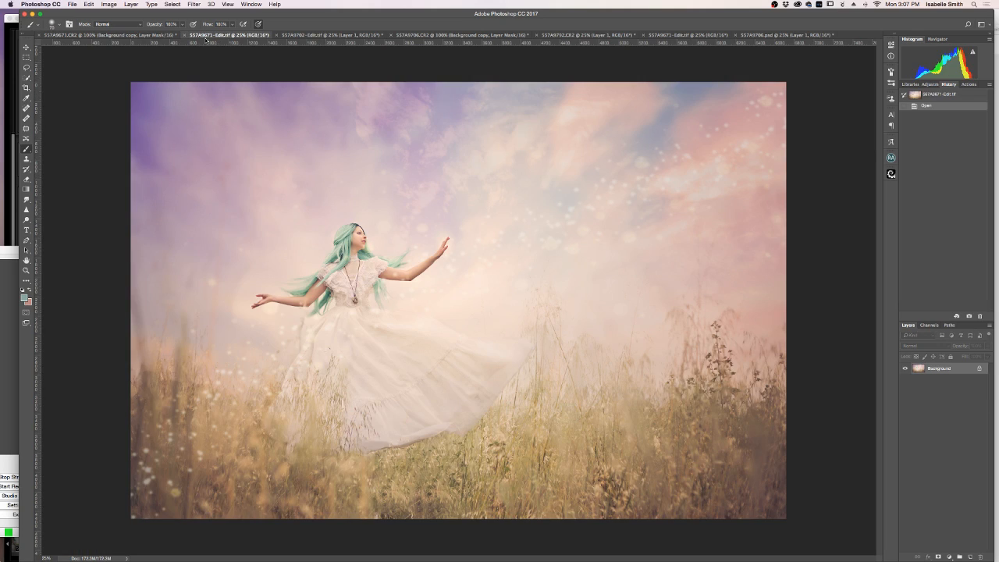
click(148, 35)
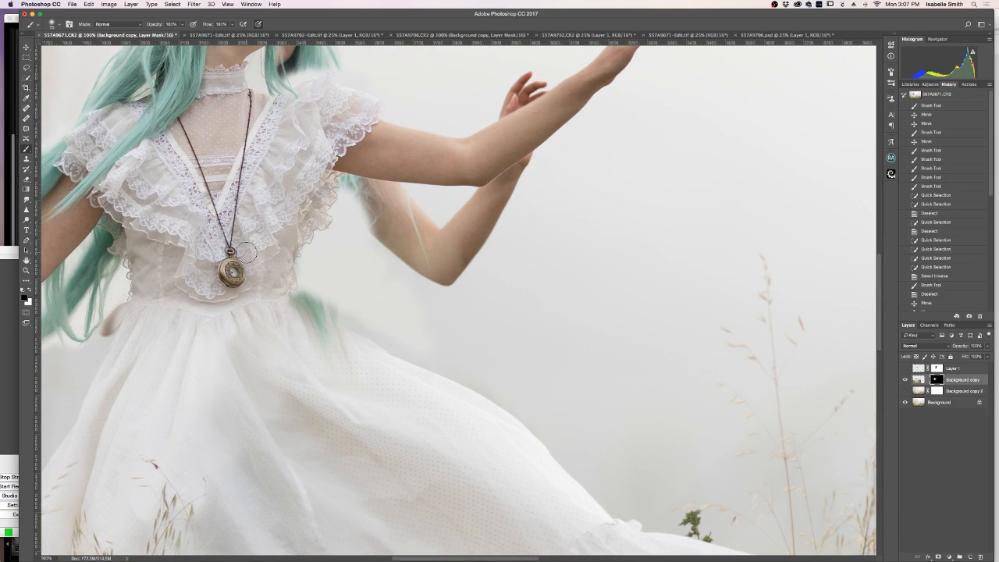
mouse_move(308, 299)
mouse_down()
mouse_move(304, 258)
mouse_move(321, 241)
mouse_move(327, 309)
mouse_move(327, 248)
mouse_up()
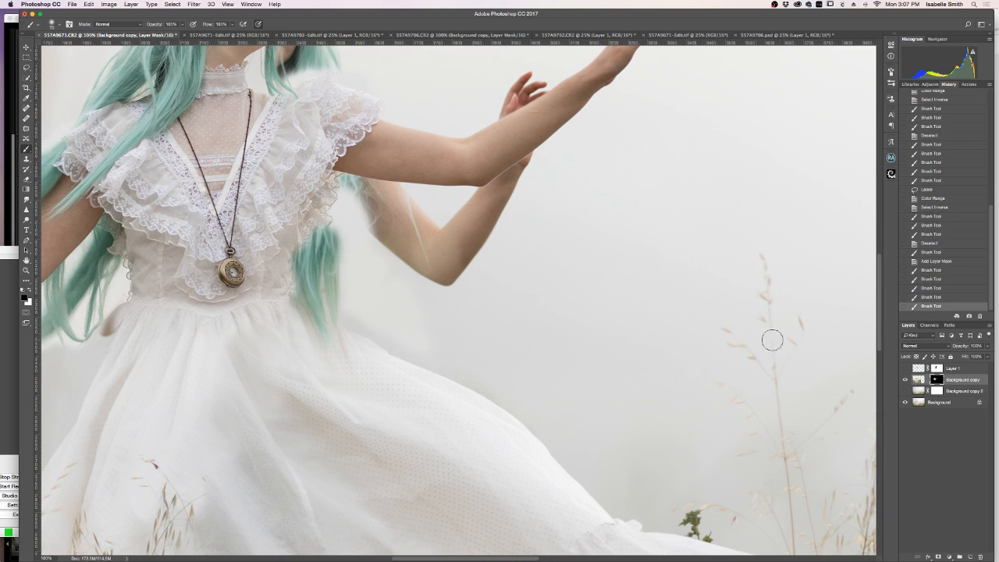
Step: Toggle Layer 1 to compare the hair beside the waist, and leave the layer shown
click(906, 368)
click(906, 368)
click(906, 368)
click(906, 368)
click(906, 367)
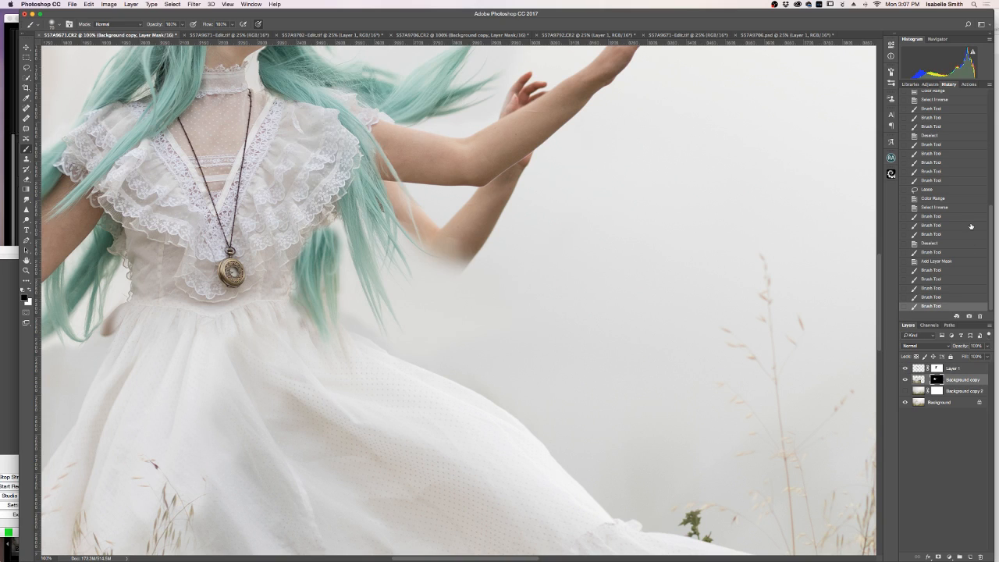
Step: Step back in the history to remove the last brush stroke on Background copy's mask
click(941, 298)
click(939, 290)
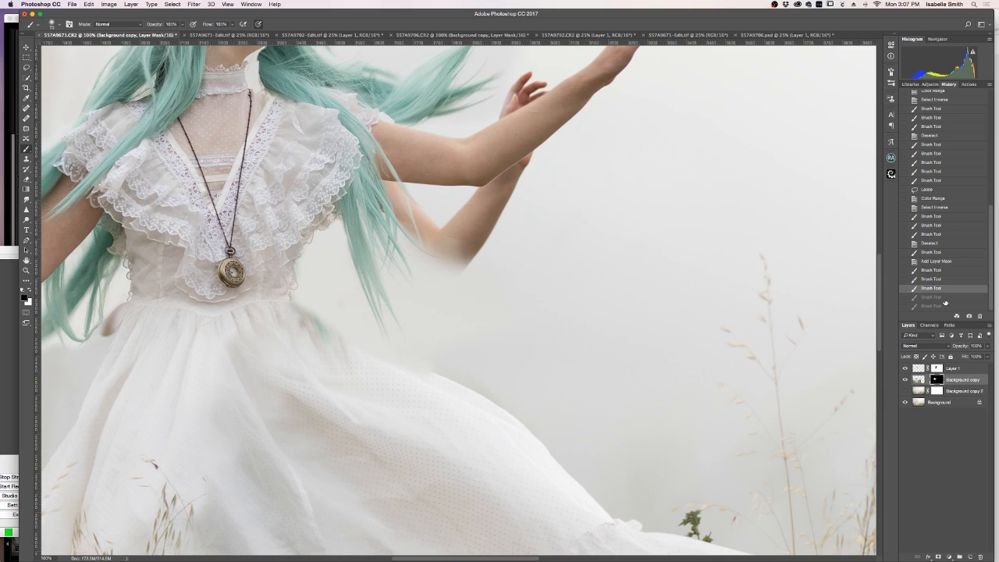
click(942, 297)
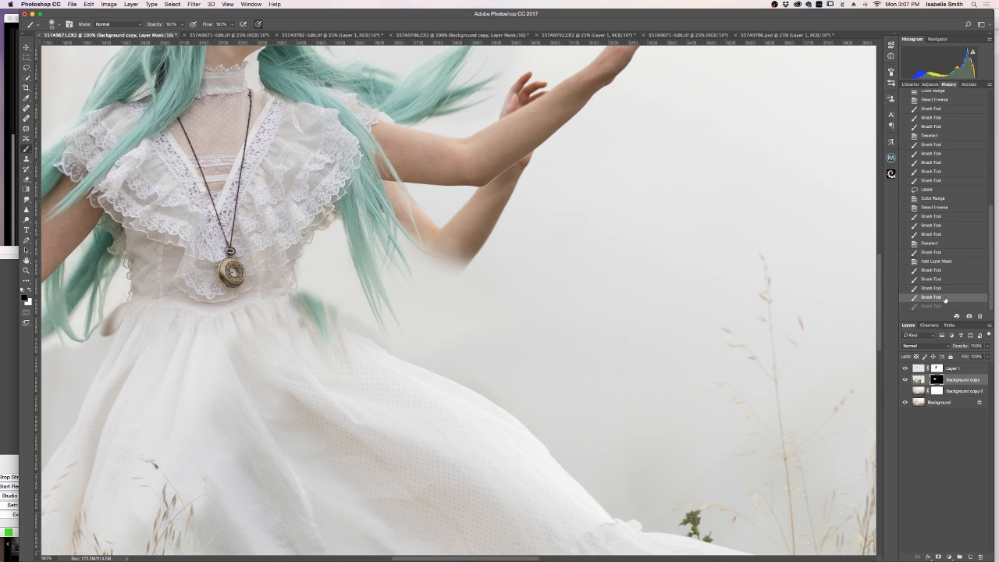
Step: Toggle Layer 1 and Background copy to examine the hair patch beside the waist, and target Background copy's mask
click(935, 368)
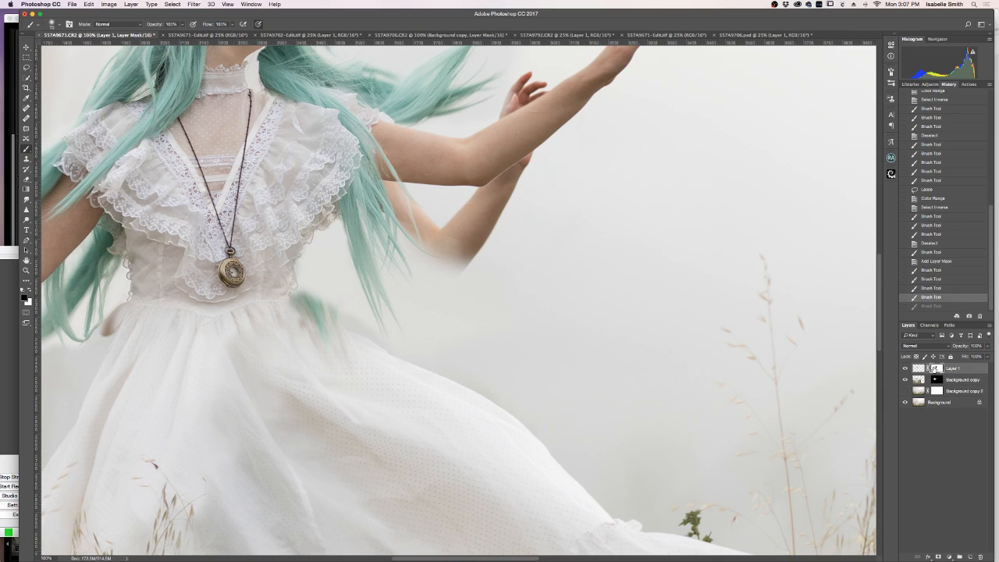
click(904, 379)
click(904, 379)
scroll(342, 258, up, 3)
scroll(362, 312, up, 1)
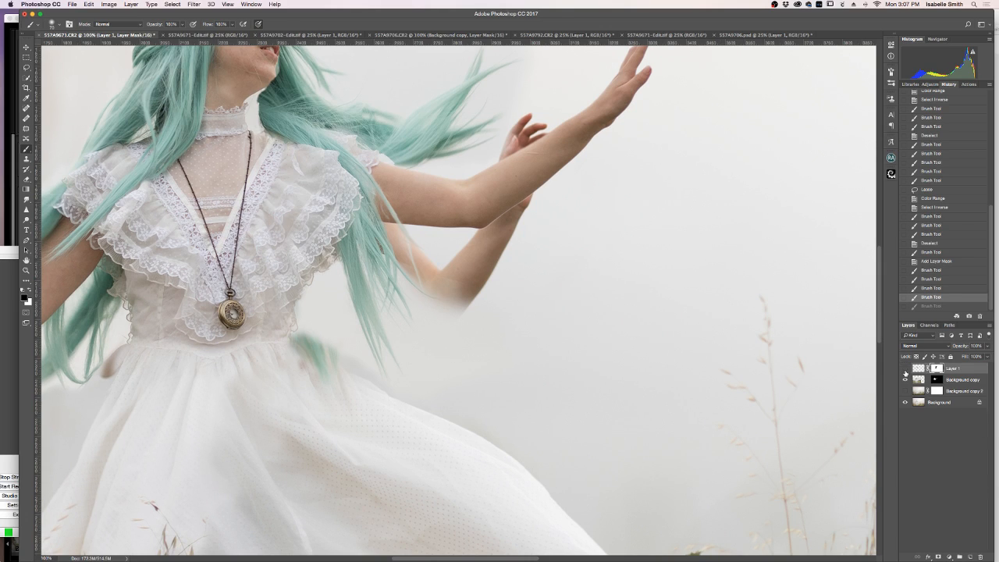
click(905, 379)
click(905, 379)
click(905, 380)
click(905, 380)
click(936, 379)
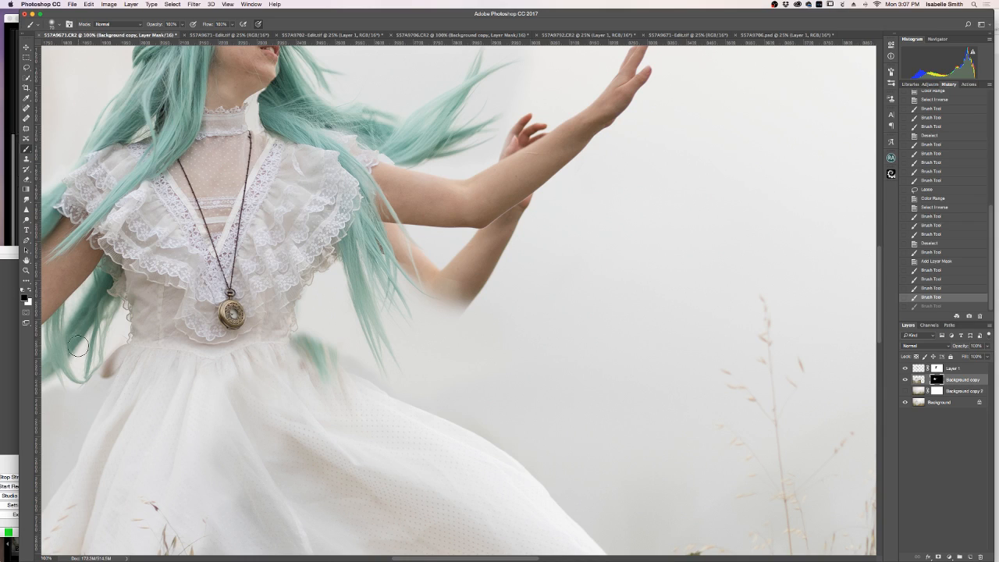
Step: Paint white on Background copy's mask over the leftover elbow beside the waist and along the adjacent waist and skirt edge
click(30, 291)
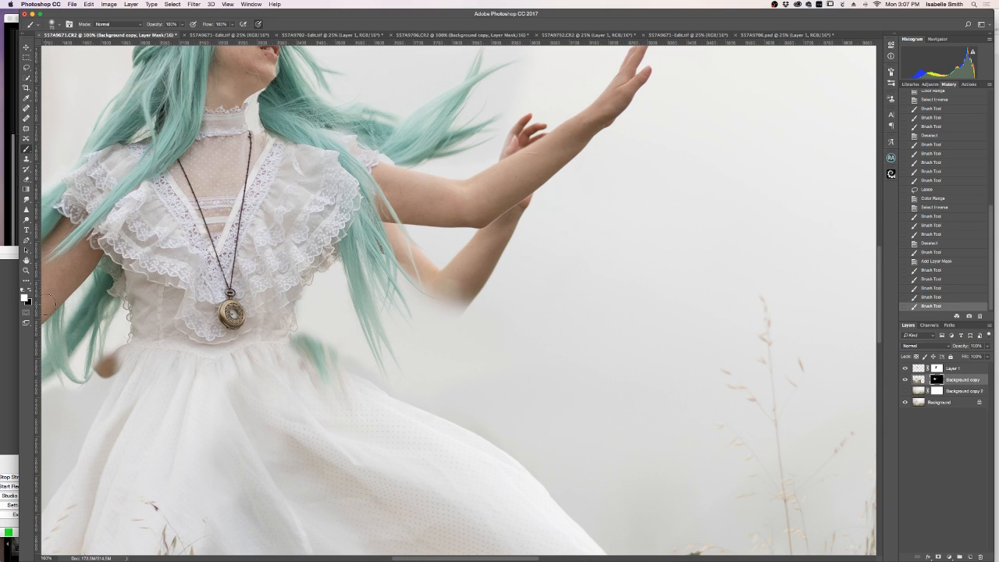
mouse_move(89, 353)
mouse_down()
mouse_move(96, 384)
mouse_move(106, 359)
mouse_up()
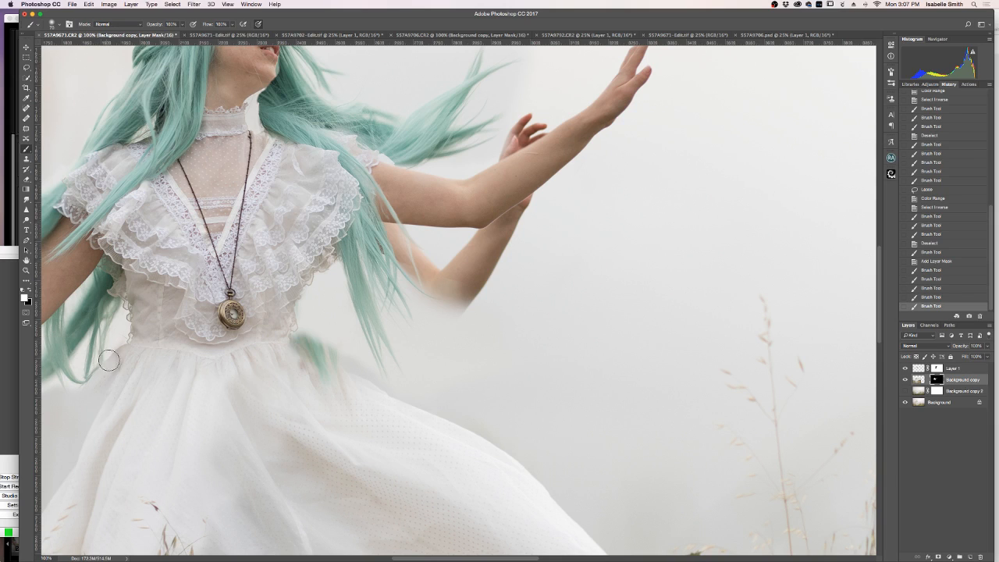
drag(98, 406, 69, 450)
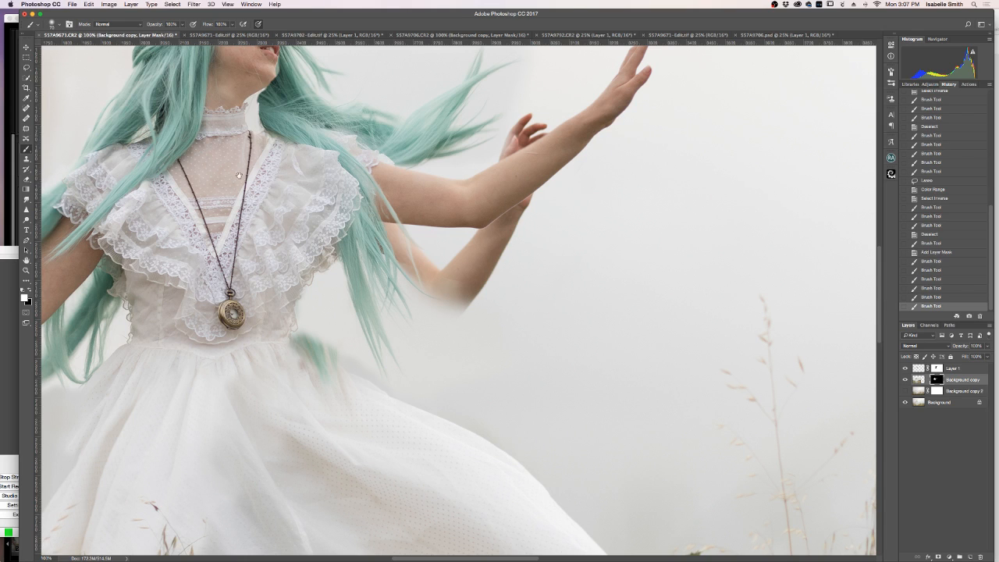
scroll(174, 266, left, 5)
scroll(174, 266, down, 2)
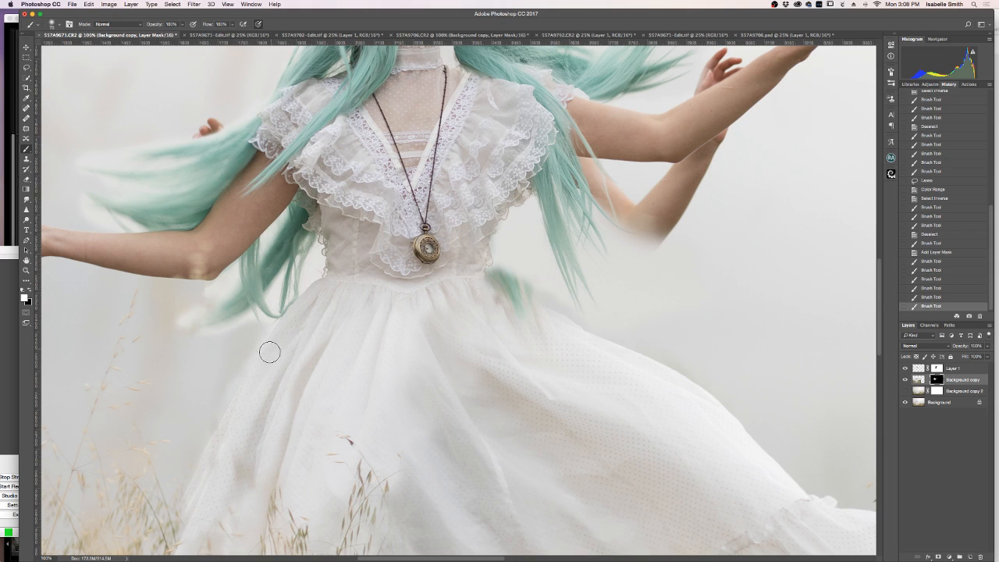
drag(313, 300, 322, 279)
drag(383, 261, 383, 390)
Step: Review the whole figure and toggle Layer 1, Background copy and Background copy 2 to compare what each contributes
click(26, 269)
right_click(267, 330)
click(283, 356)
drag(291, 330, 281, 317)
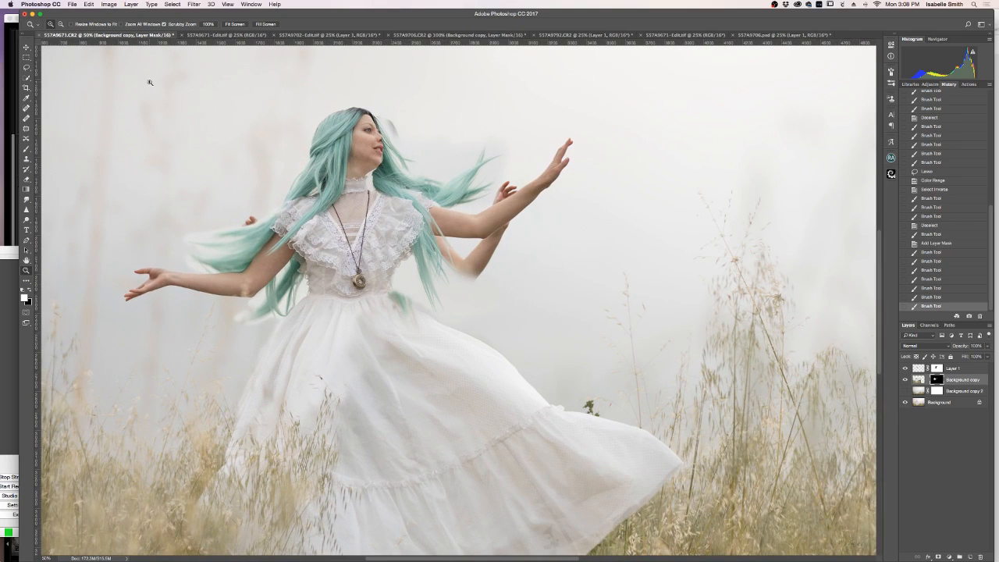
click(905, 368)
click(905, 368)
click(906, 380)
click(905, 379)
click(906, 390)
click(905, 390)
click(905, 390)
click(905, 391)
Step: Target Background copy 2's mask with a black brush and show that layer
click(939, 391)
click(30, 291)
click(28, 150)
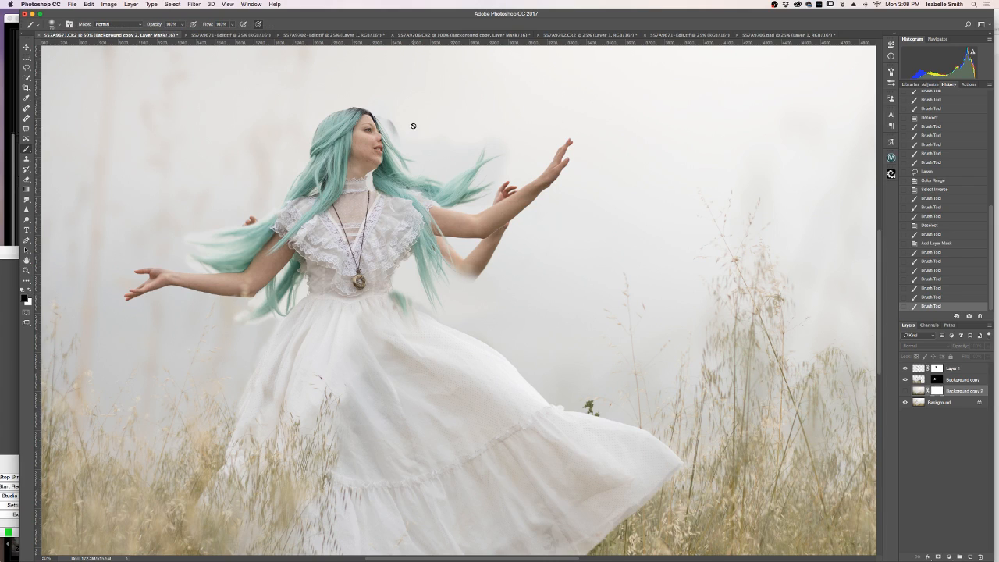
click(904, 391)
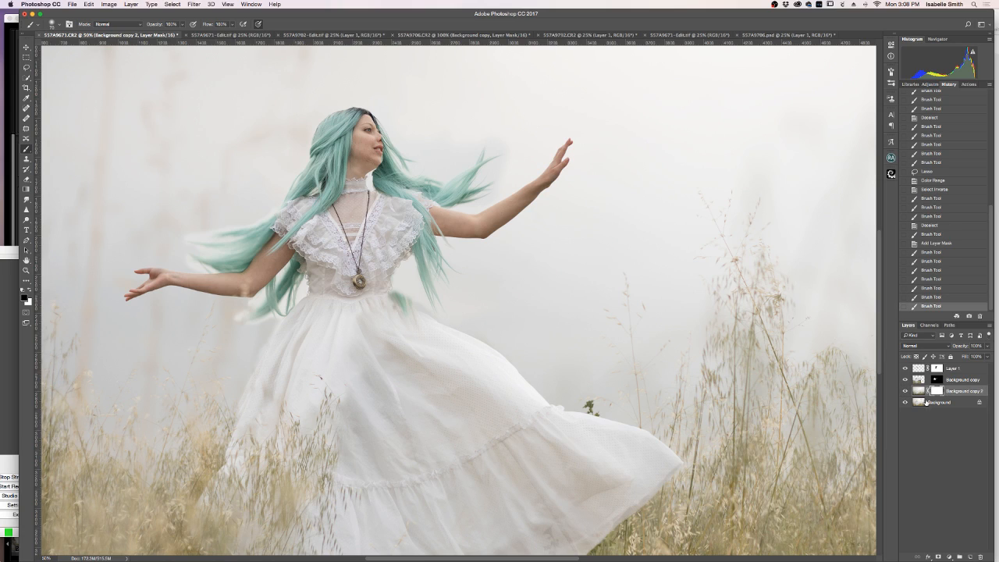
Step: Toggle Layer 1 and Background copy to examine the hair and arms, leaving both layers shown
click(904, 372)
click(905, 372)
click(905, 376)
click(904, 375)
click(904, 375)
click(904, 376)
click(936, 368)
click(905, 369)
click(905, 368)
click(904, 380)
click(904, 380)
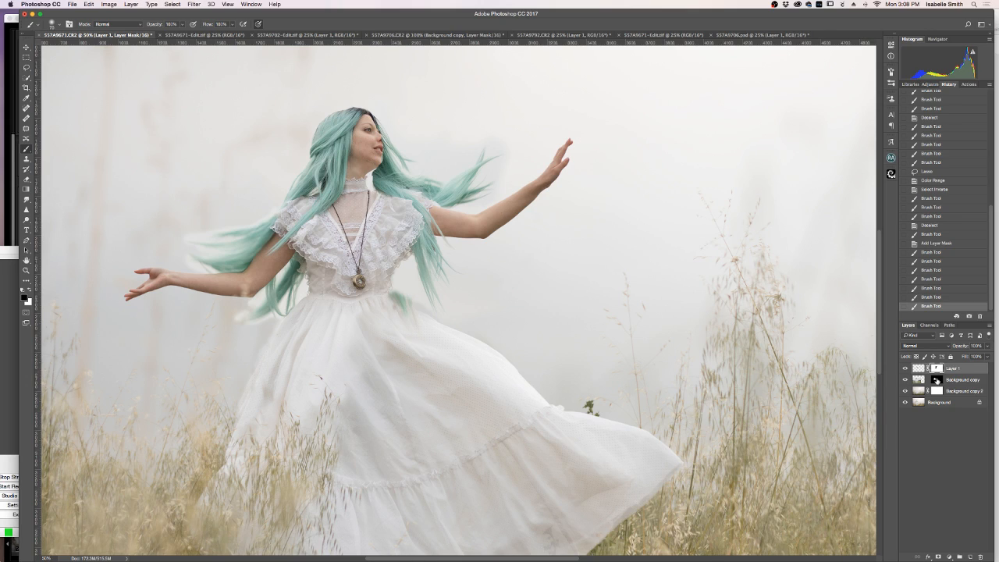
Step: Paint white with an enlarged brush on Background copy's mask around the hair streaming over the lower arm and beneath that arm
click(935, 380)
key(bracketright)
key(bracketright)
key(bracketright)
key(bracketright)
key(bracketright)
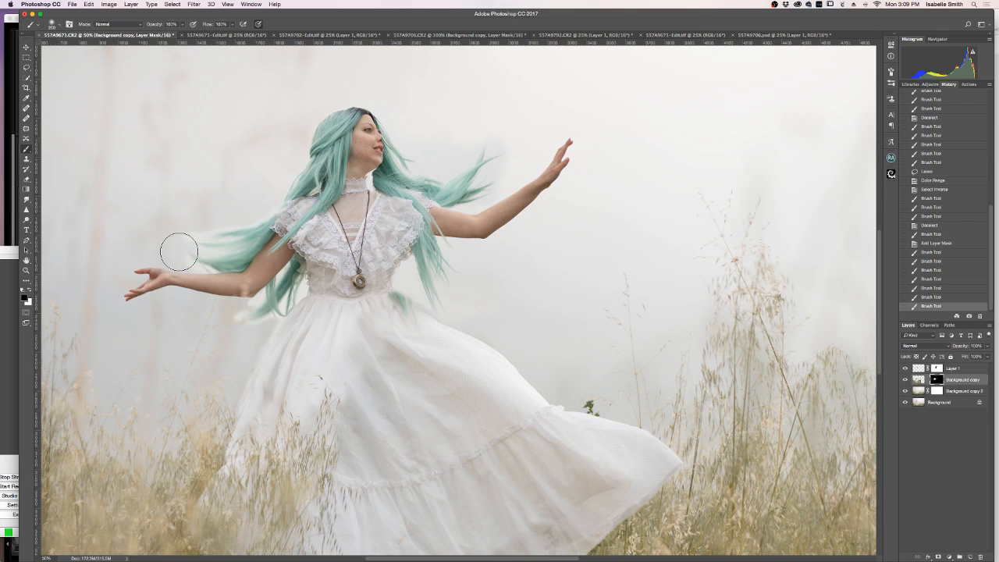
drag(246, 235, 227, 230)
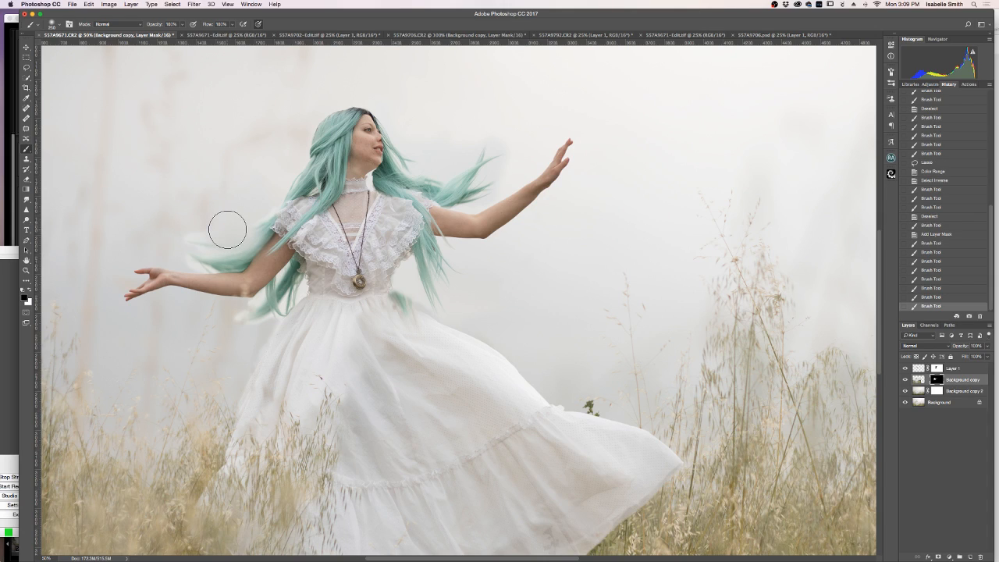
key(ctrl+z)
key(x)
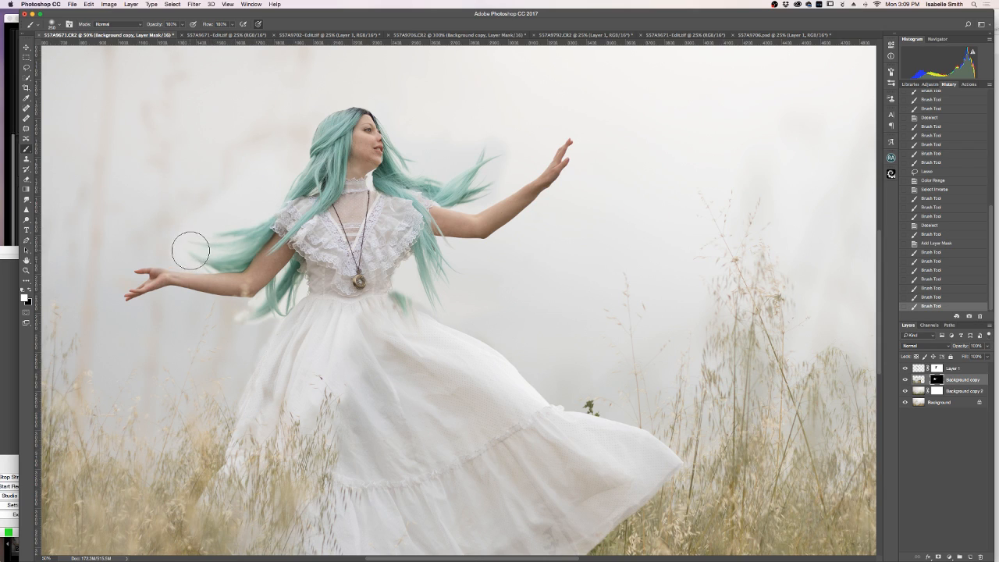
drag(220, 245, 246, 316)
Step: Paint white with a smaller brush on Background copy's mask over the background below the lower forearm
key(bracketleft)
key(bracketleft)
key(bracketleft)
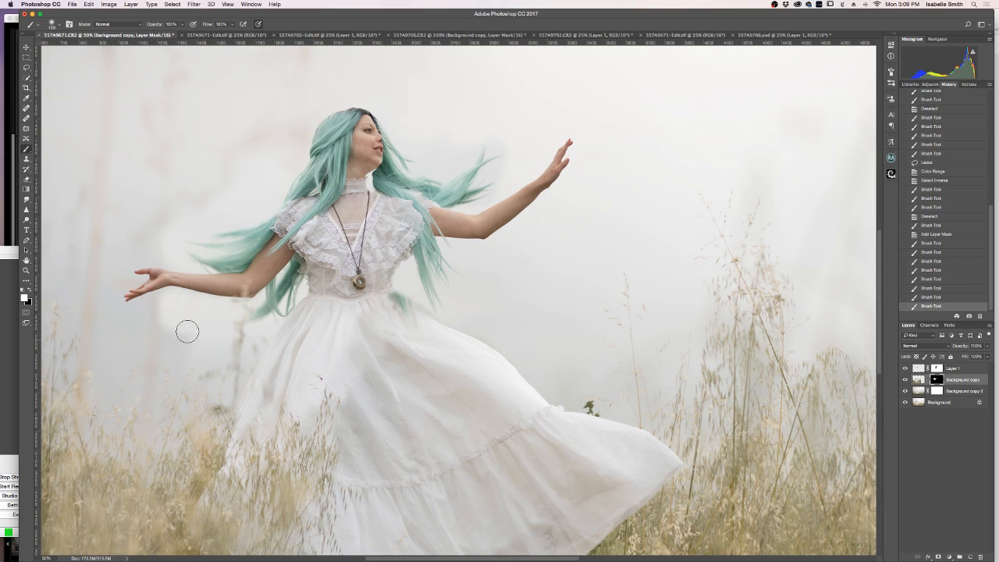
mouse_move(159, 326)
mouse_down()
mouse_move(160, 299)
mouse_move(138, 324)
mouse_move(167, 331)
mouse_move(136, 376)
mouse_move(121, 336)
mouse_move(129, 320)
mouse_move(145, 373)
mouse_up()
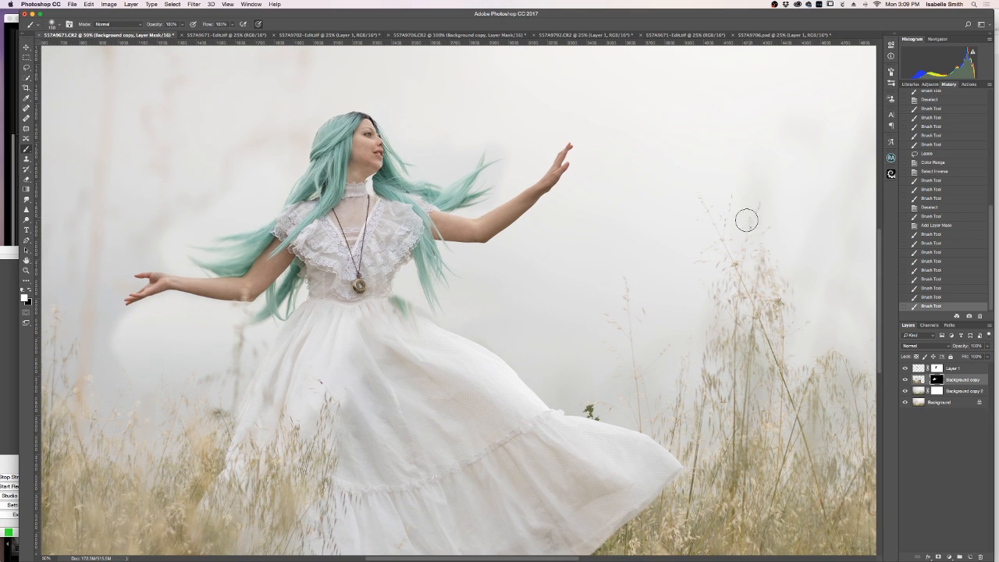
Step: Reduce the brush size and toggle Background copy to compare its effect, leaving the layer shown
key(bracketleft)
key(bracketleft)
key(bracketleft)
key(bracketleft)
click(905, 380)
click(906, 380)
click(905, 379)
click(905, 379)
click(905, 379)
click(905, 379)
click(905, 379)
click(905, 379)
Step: Paint white on Background copy's mask over the stray green hair patch at the waist and along the skirt's upper edge
drag(424, 312, 428, 313)
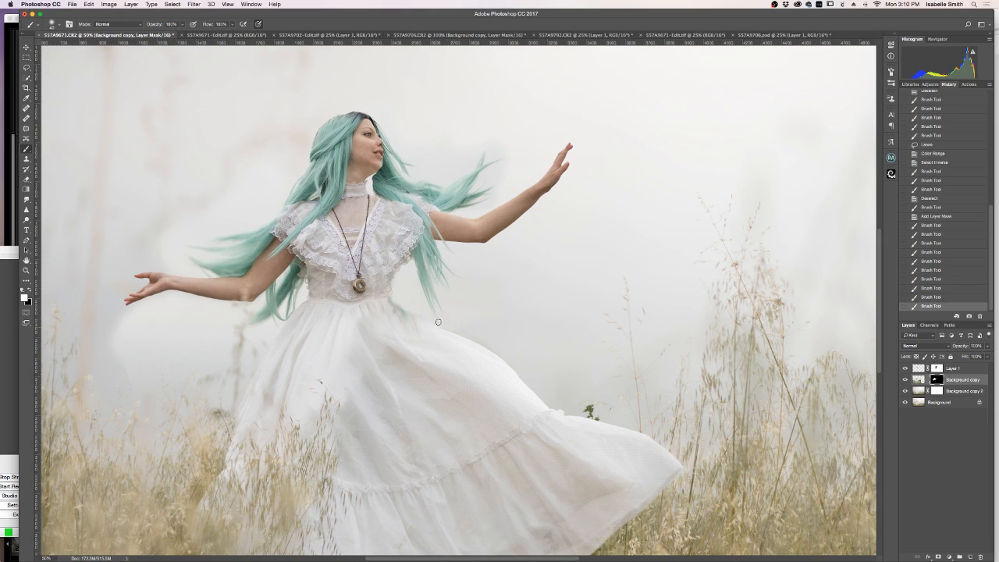
drag(449, 328, 471, 330)
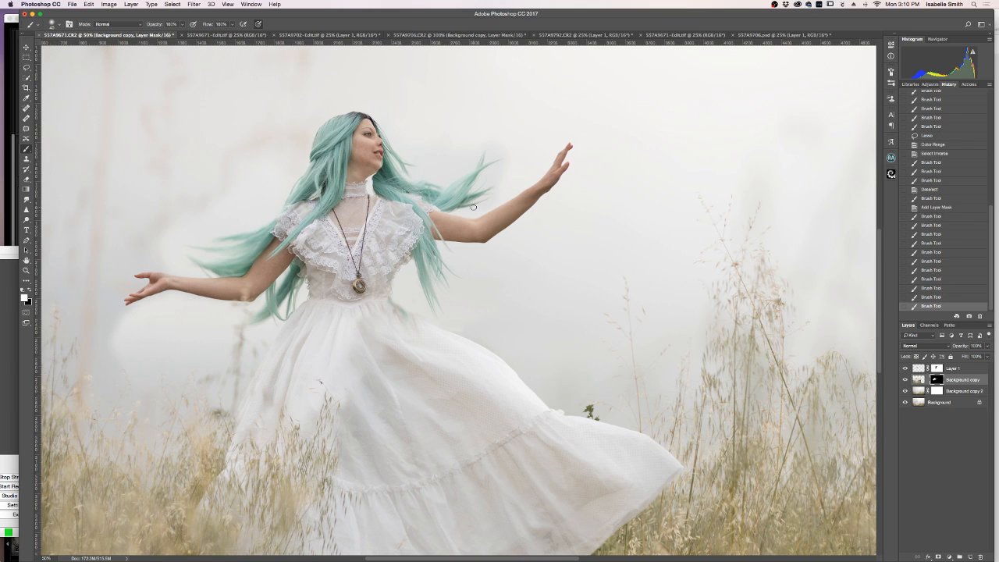
scroll(461, 285, up, 2)
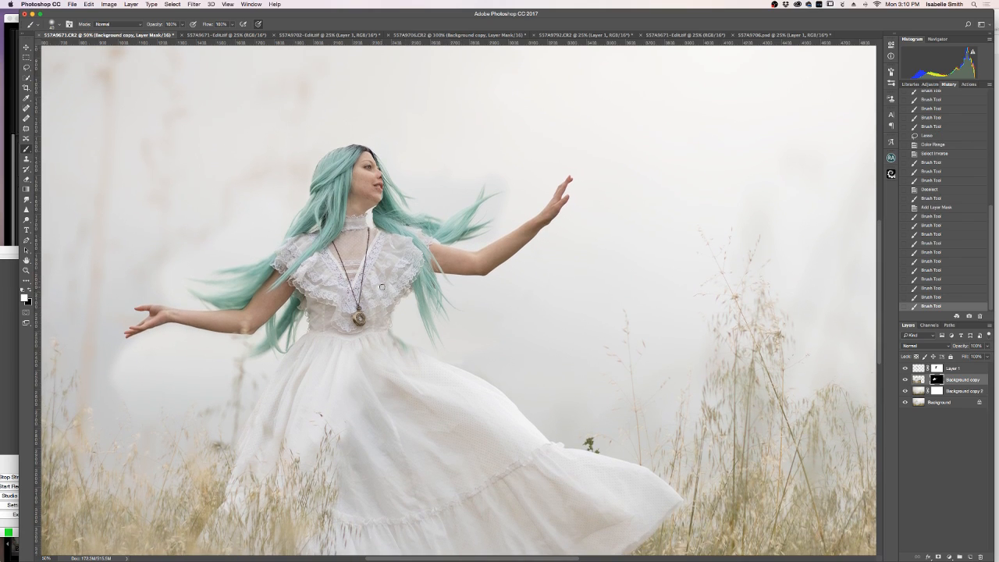
scroll(386, 286, up, 1)
Step: Examine the face by toggling Layer 1, leave that layer hidden, and target Background copy's image instead of its mask
click(26, 270)
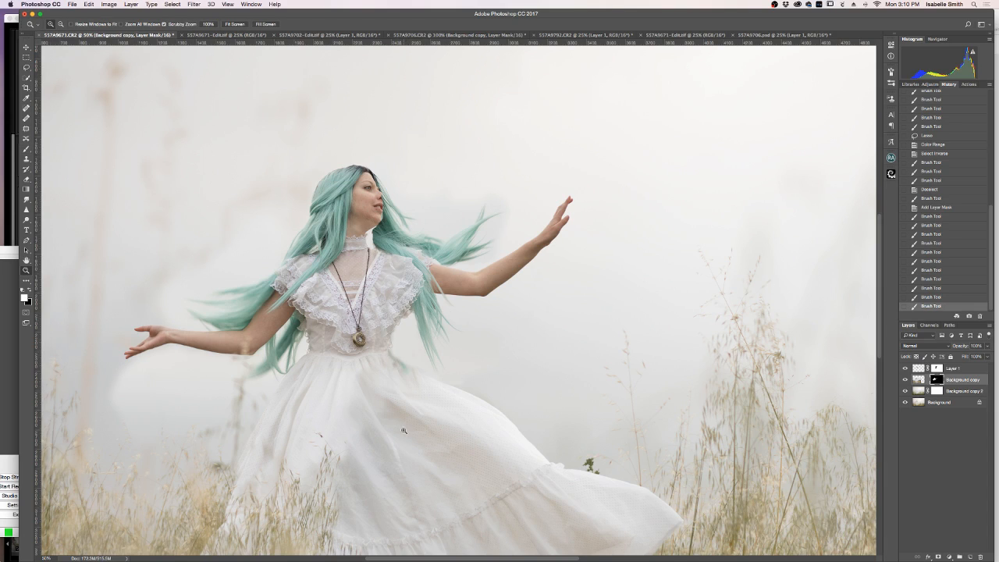
scroll(403, 430, up, 1)
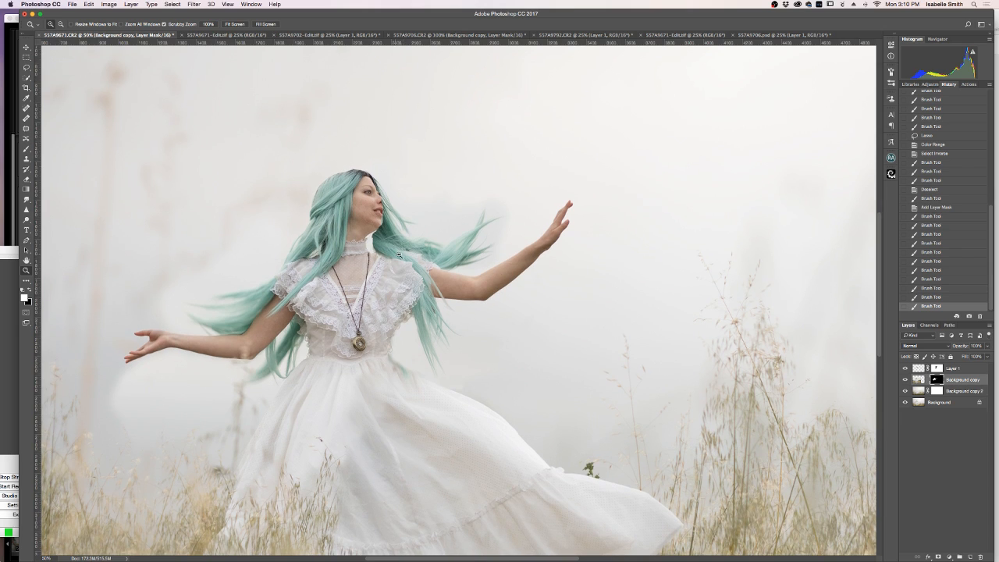
click(373, 209)
click(905, 369)
click(905, 368)
click(905, 368)
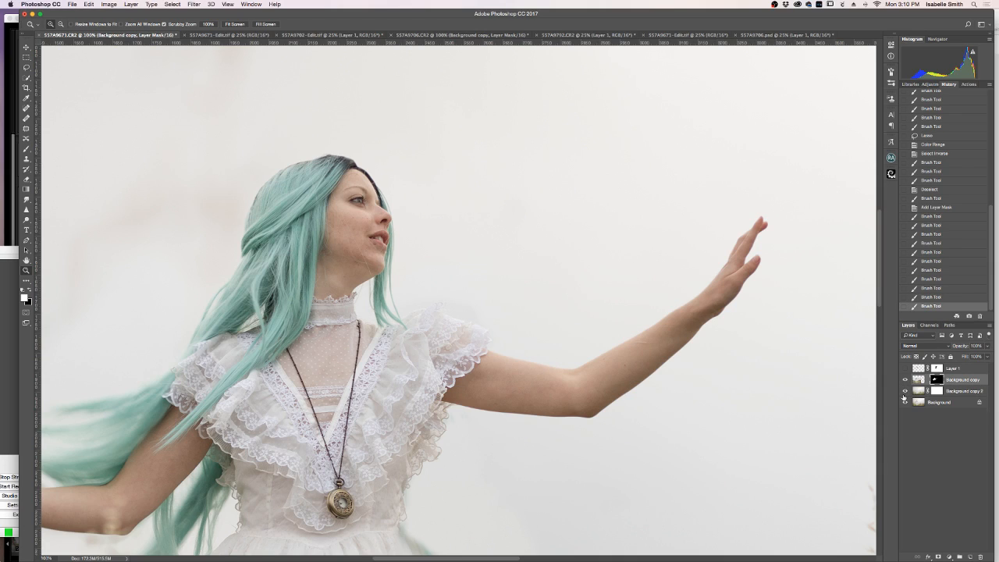
click(919, 379)
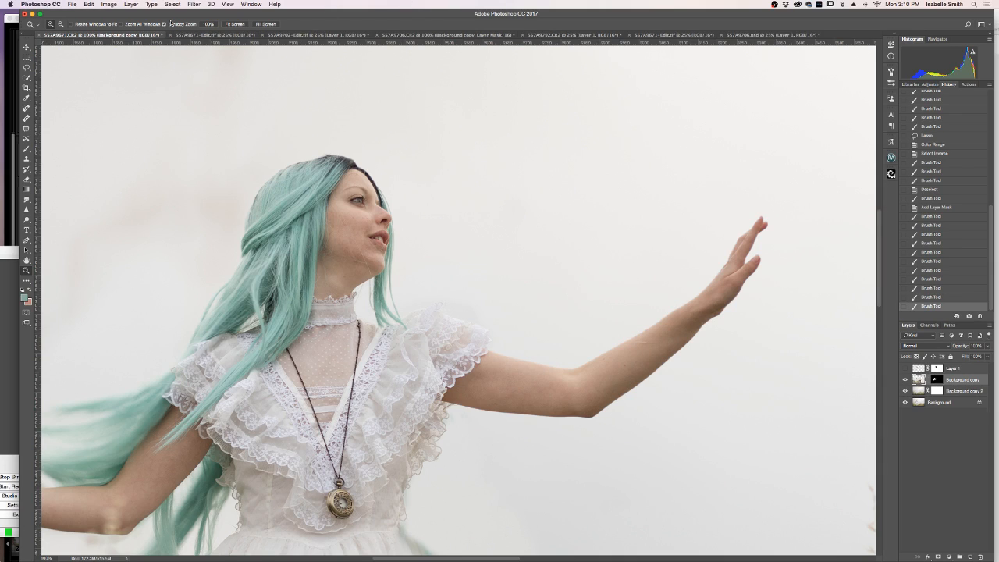
Step: Select the woman's face with Quick Selection and subtract the excess area around the chin
click(26, 77)
drag(351, 169, 383, 223)
drag(377, 264, 380, 297)
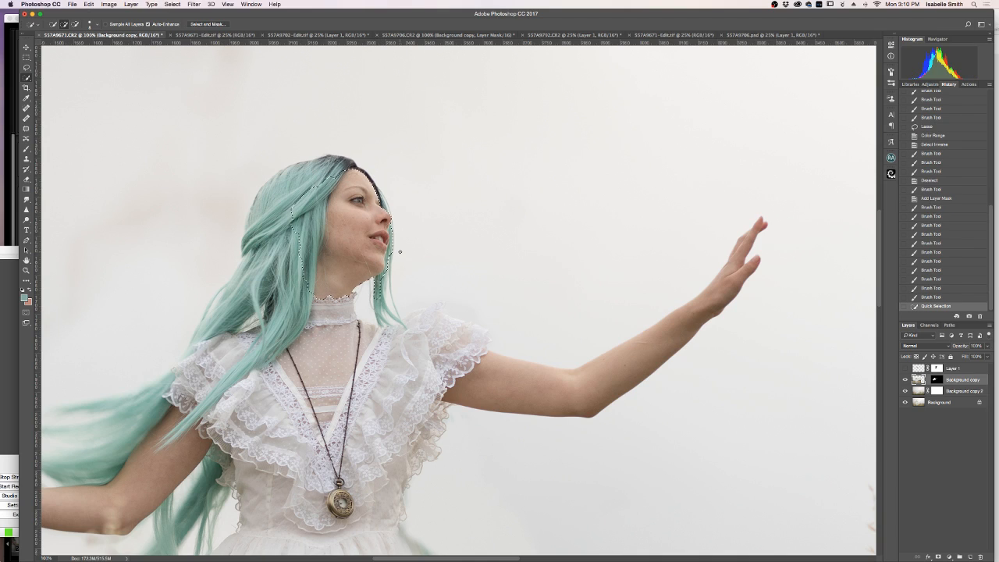
key(alt)
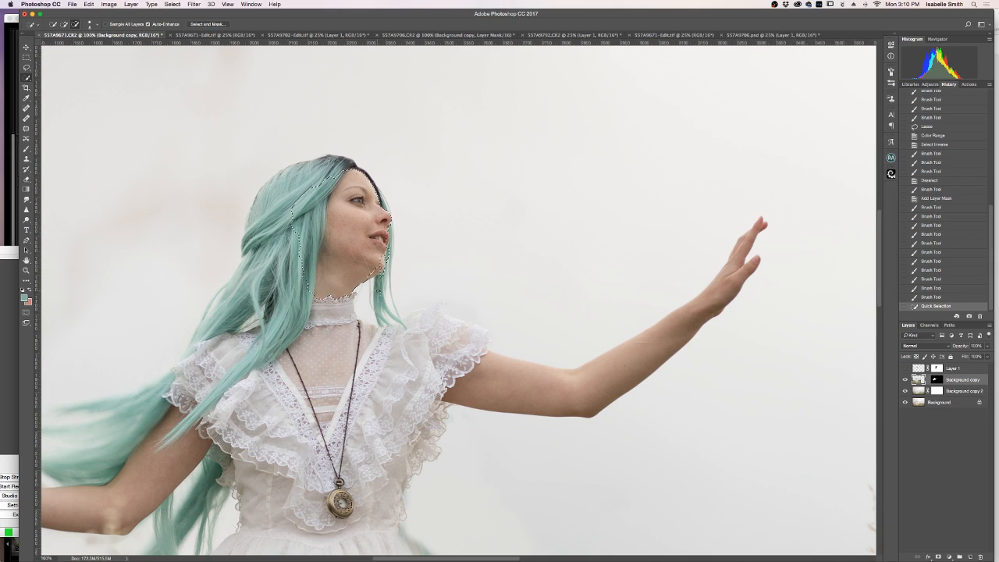
drag(358, 272, 369, 268)
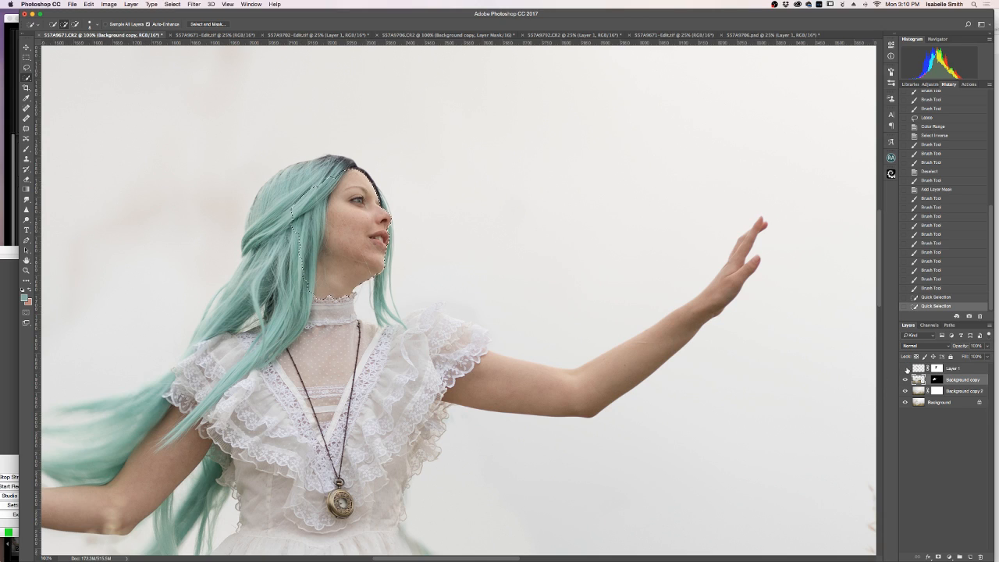
Step: Show Layer 1, paint black on its mask inside the face selection, and clear the selection
click(905, 368)
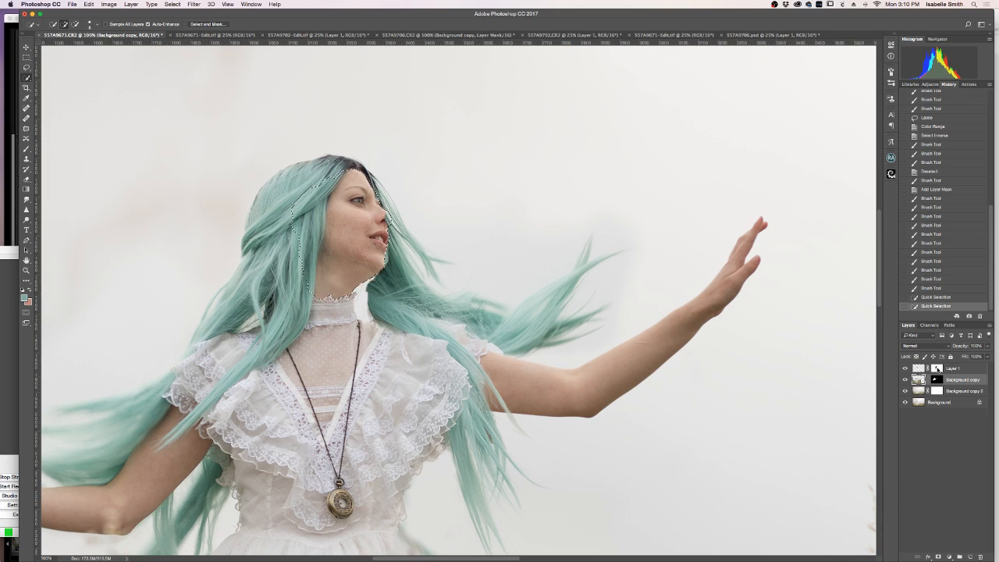
click(937, 368)
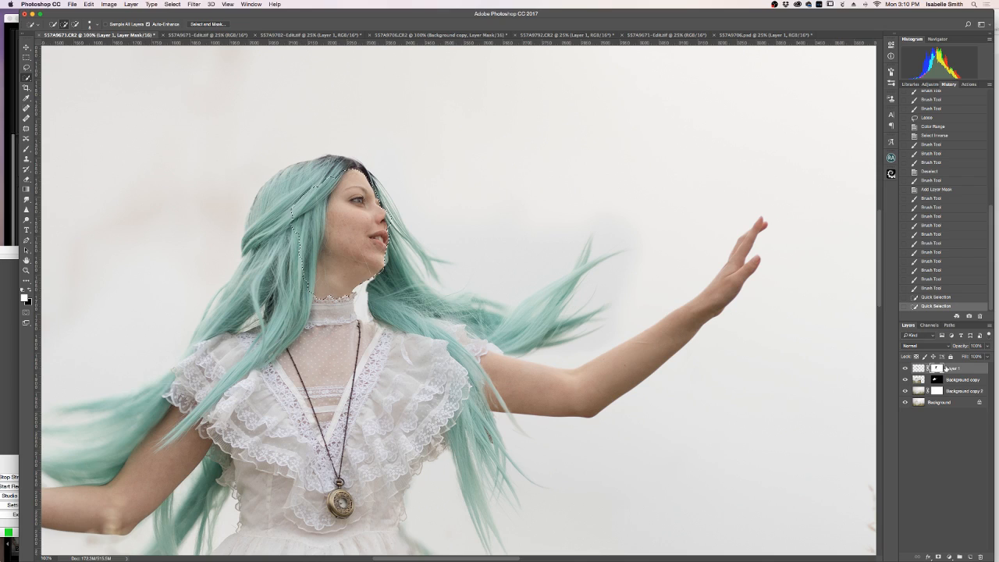
click(26, 149)
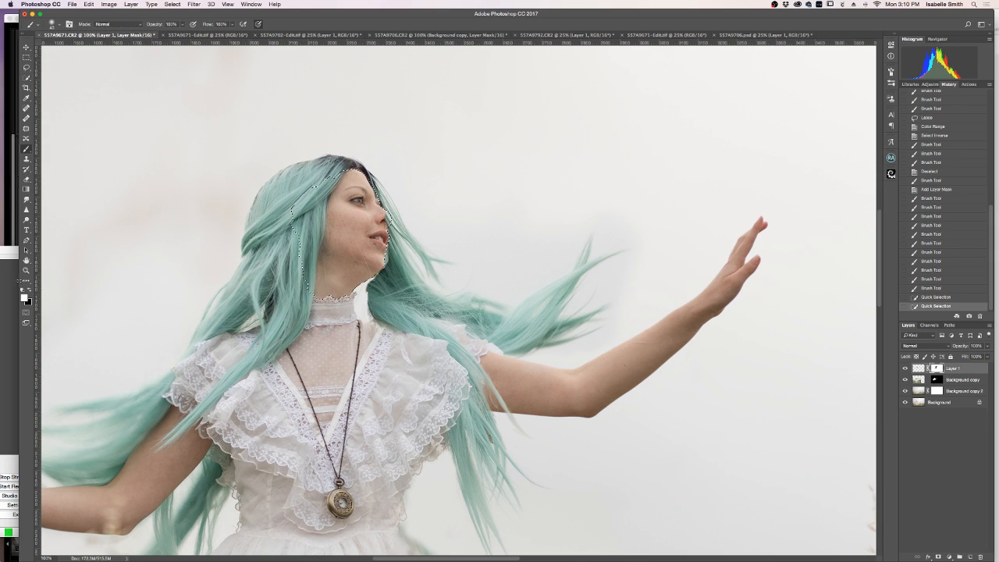
click(29, 290)
click(360, 224)
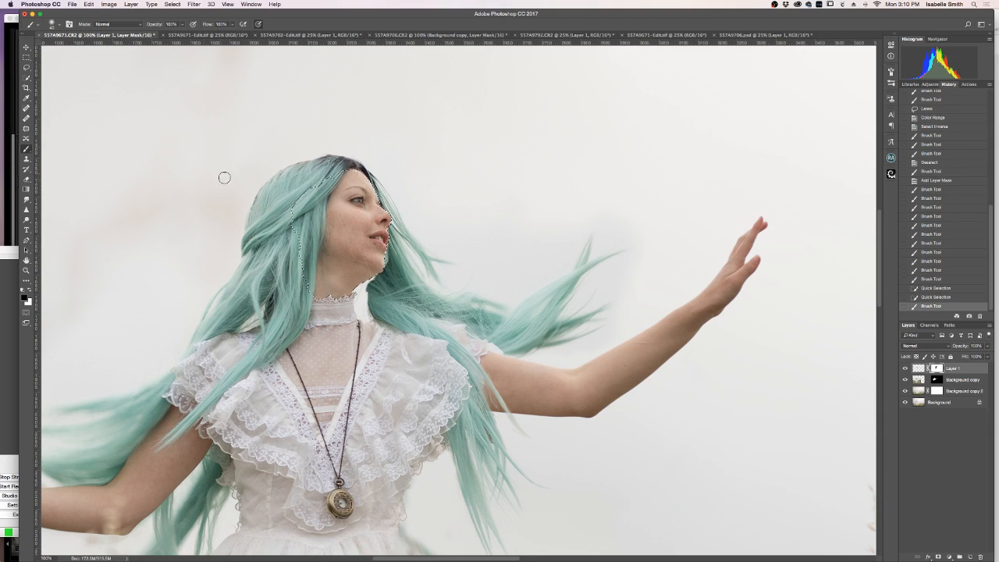
click(27, 67)
click(178, 182)
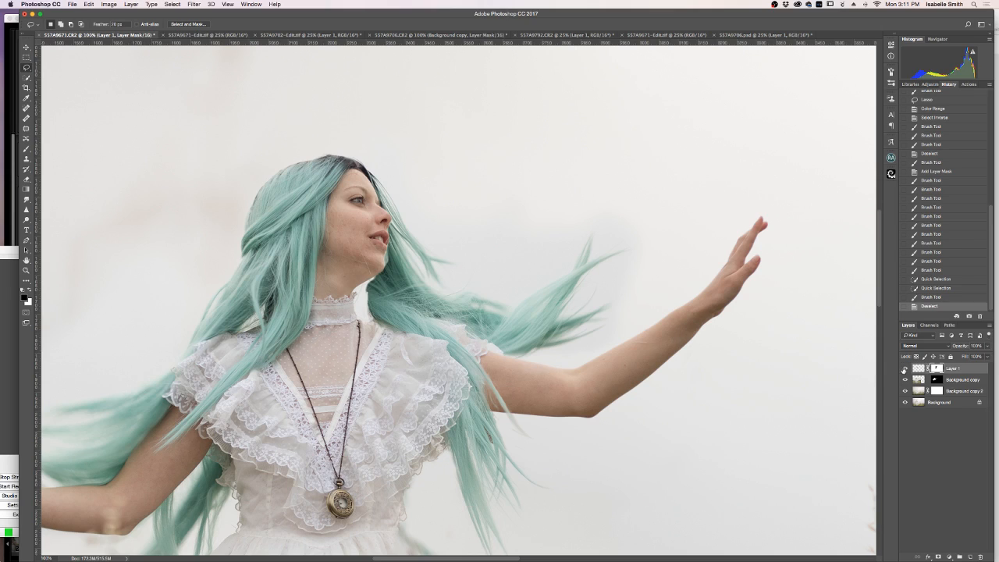
Step: Toggle Layer 1 and inspect the face, the full image and the windblown hair, leaving the layer shown
click(904, 367)
click(905, 367)
scroll(305, 314, down, 5)
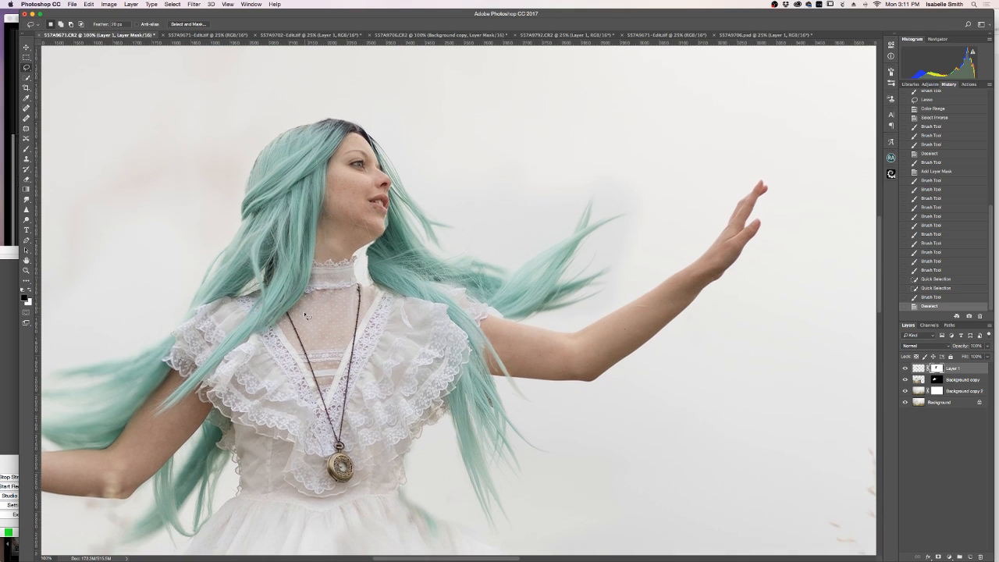
scroll(304, 319, up, 7)
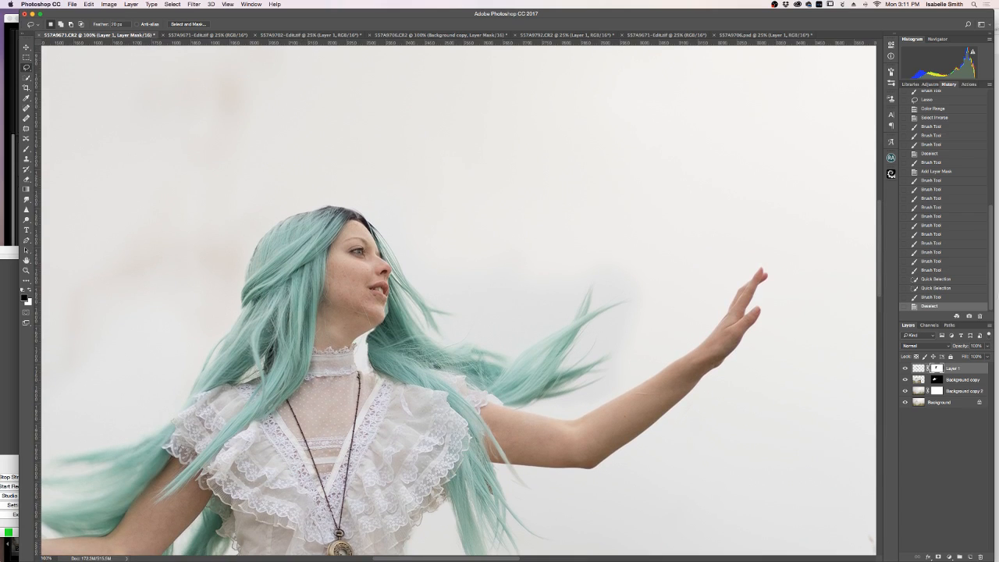
click(26, 270)
right_click(261, 271)
click(273, 278)
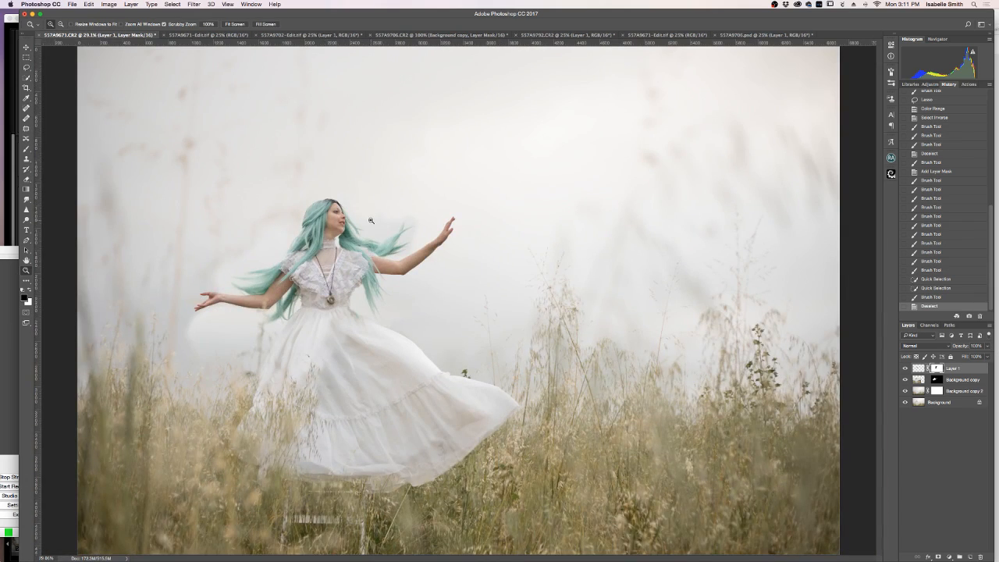
click(322, 214)
click(322, 216)
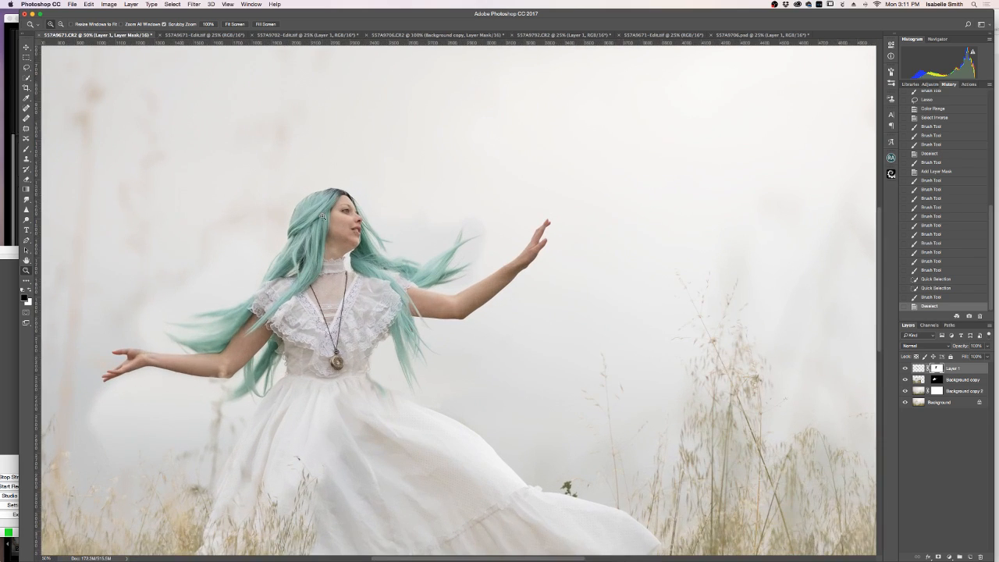
click(630, 189)
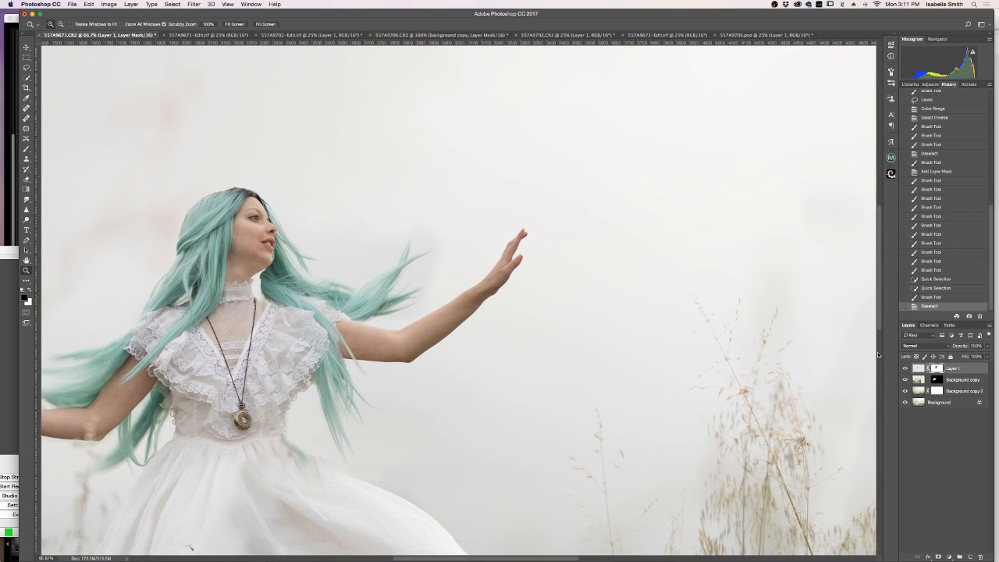
click(905, 369)
click(906, 368)
Step: Refine Layer 1's mask with white and black strokes of an enlarged brush around the windblown hair and the sky beside it
key(b)
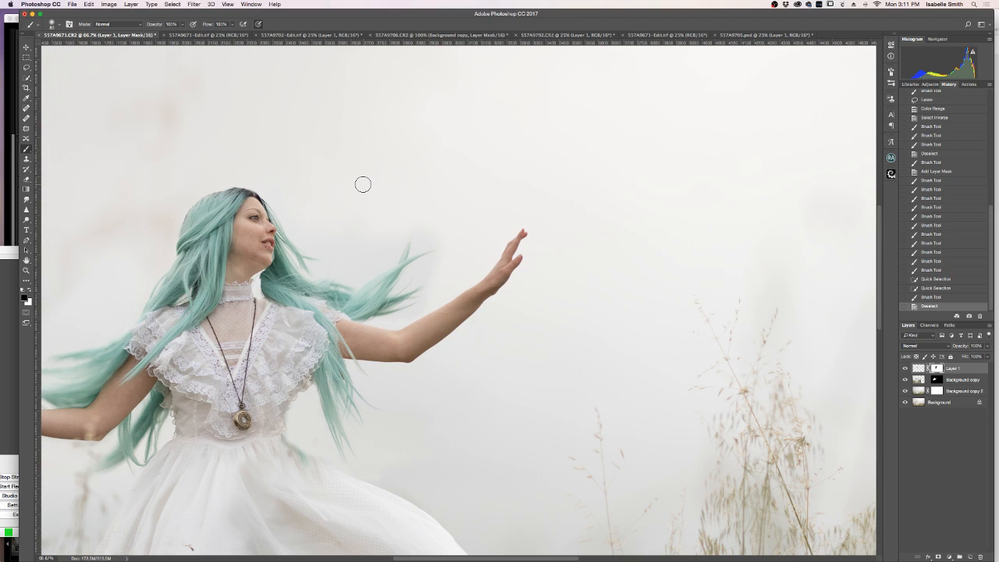
key(bracketright)
drag(378, 232, 375, 216)
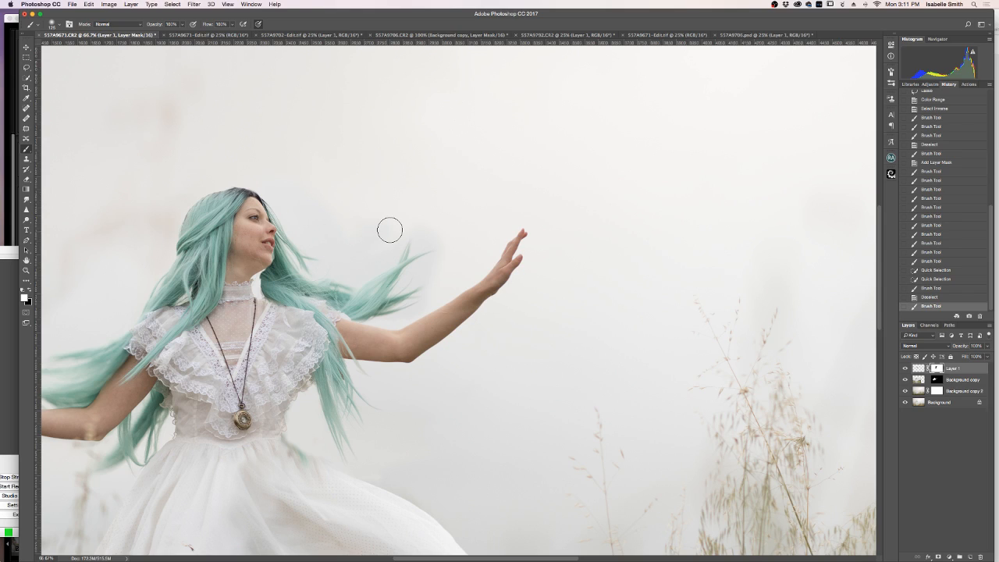
mouse_move(461, 261)
mouse_down()
mouse_move(434, 221)
mouse_move(457, 219)
mouse_move(455, 270)
mouse_up()
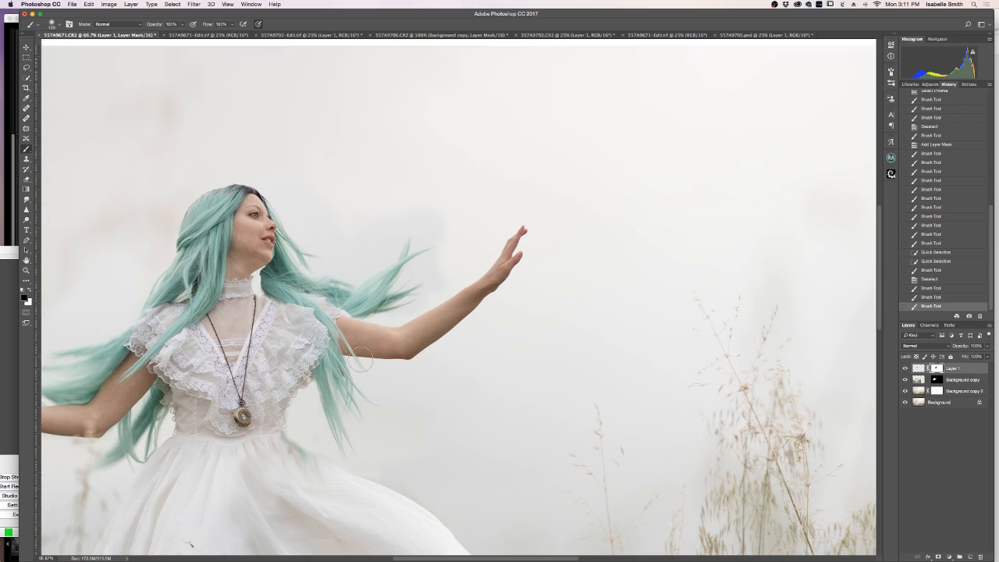
scroll(361, 358, down, 5)
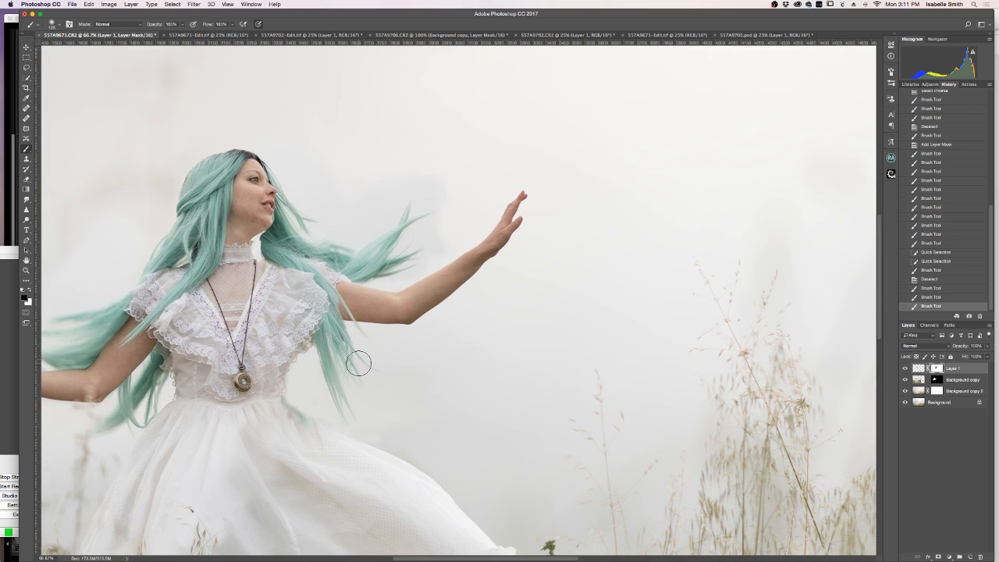
scroll(365, 365, up, 2)
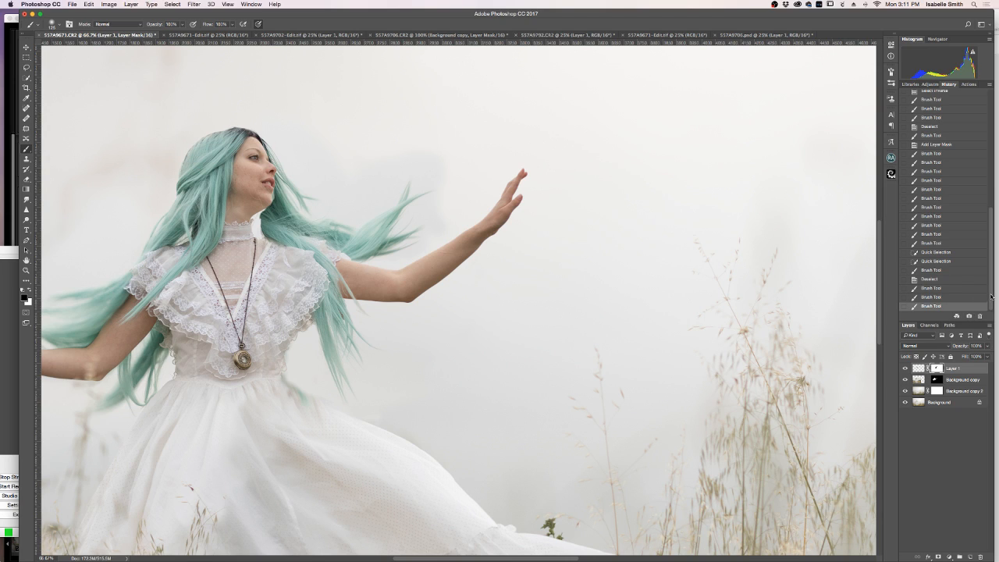
Step: Compare the original image with Snapshot 1 in the history, ending on Snapshot 1
drag(992, 296, 991, 92)
click(955, 93)
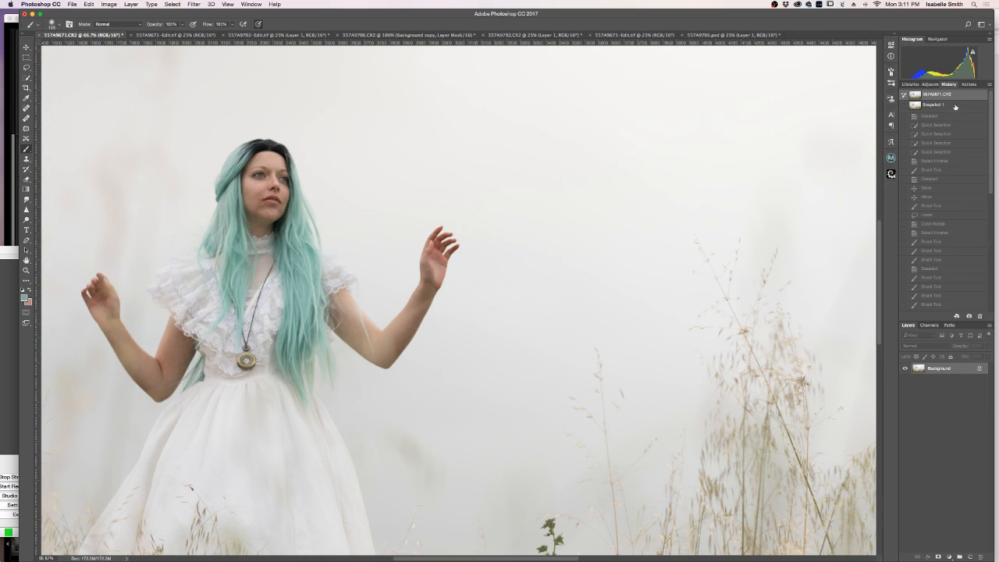
click(955, 104)
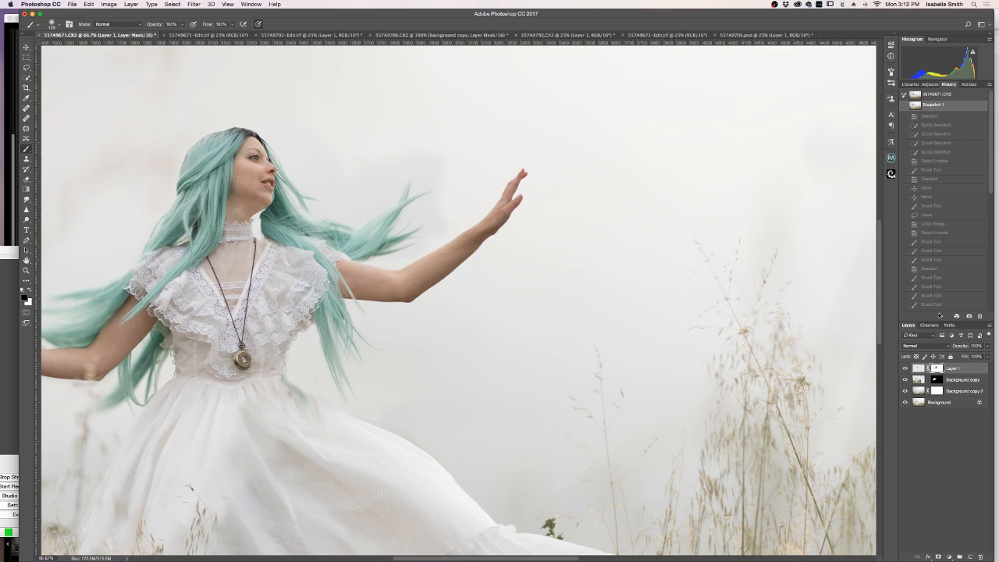
Step: Flatten the image into a single Background layer and fit the whole picture on screen
right_click(944, 402)
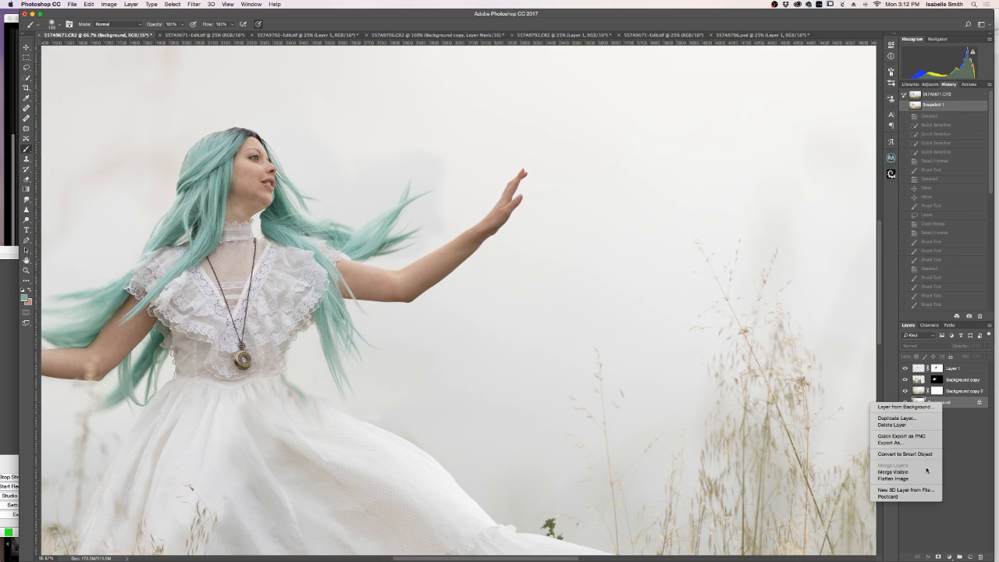
click(927, 478)
click(26, 270)
right_click(139, 271)
click(152, 276)
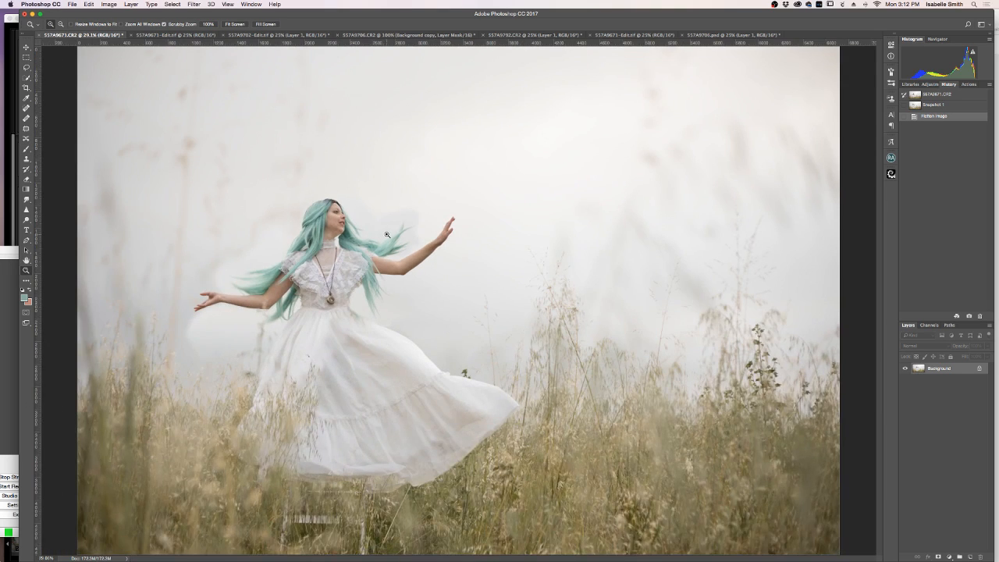
Step: Compare the layered Snapshot 1 with the flattened version up close, leaving the flattened version active
click(385, 235)
click(385, 235)
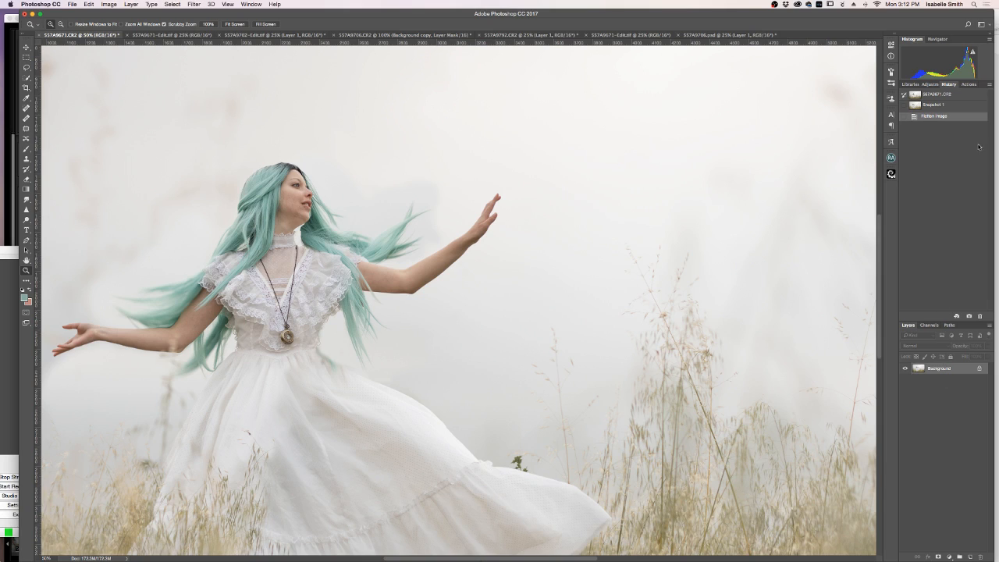
click(939, 106)
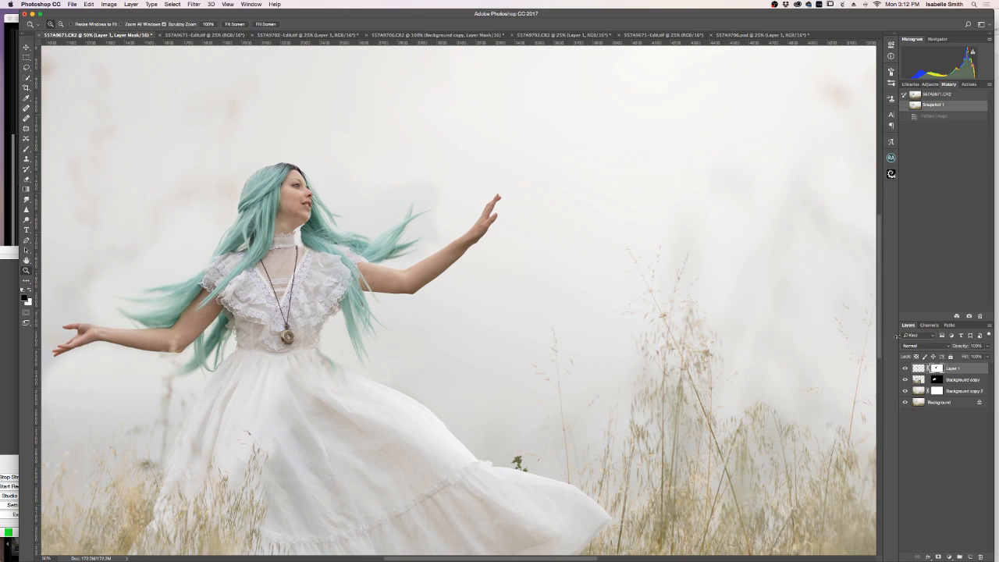
click(944, 117)
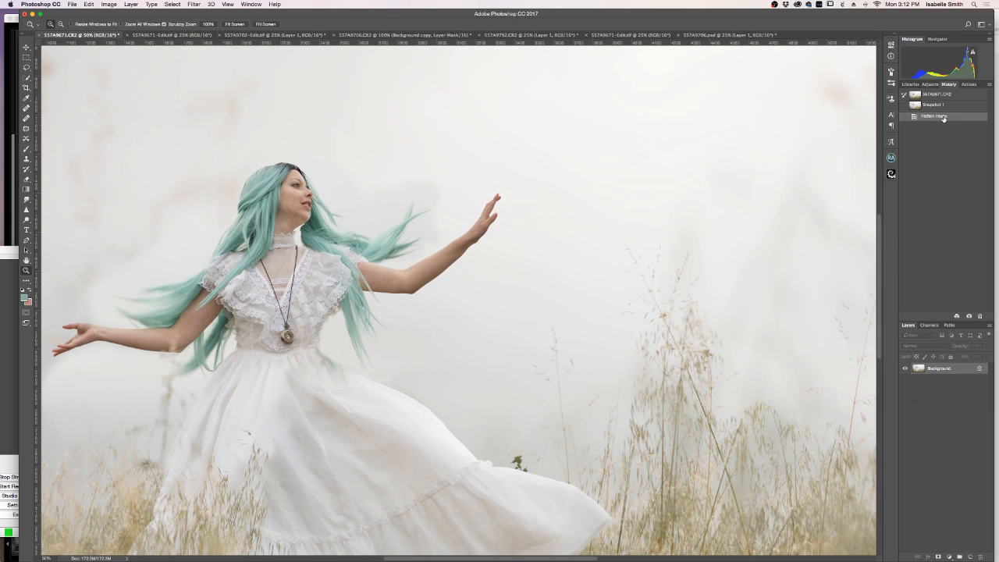
Step: Clone the skirt's upper edge toward the waist with a smaller Clone Stamp brush, sampling from farther along the edge
drag(574, 558, 542, 555)
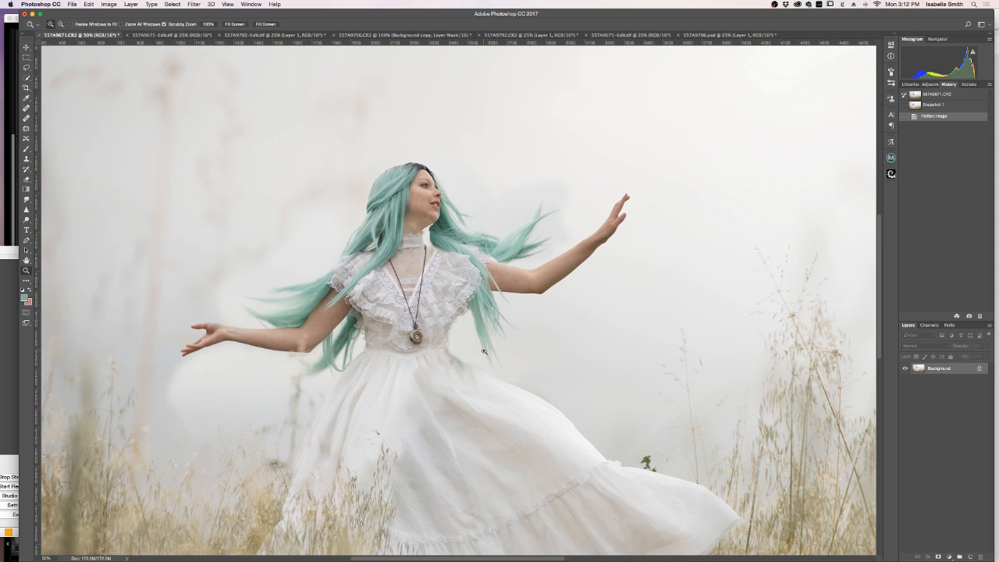
click(484, 351)
click(26, 159)
key(bracketleft)
key(bracketleft)
key(bracketleft)
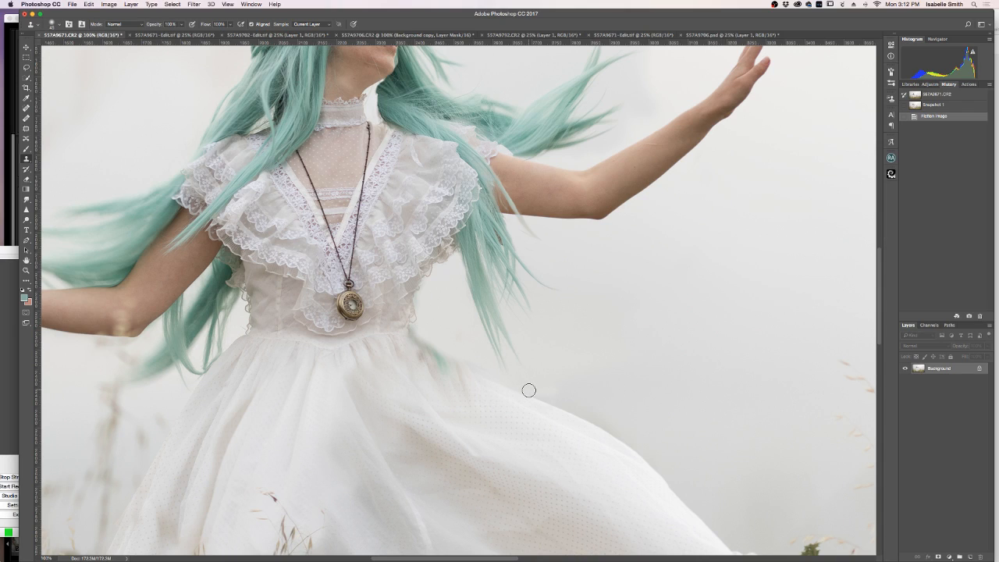
alt+click(524, 395)
drag(501, 386, 479, 377)
click(465, 366)
click(453, 360)
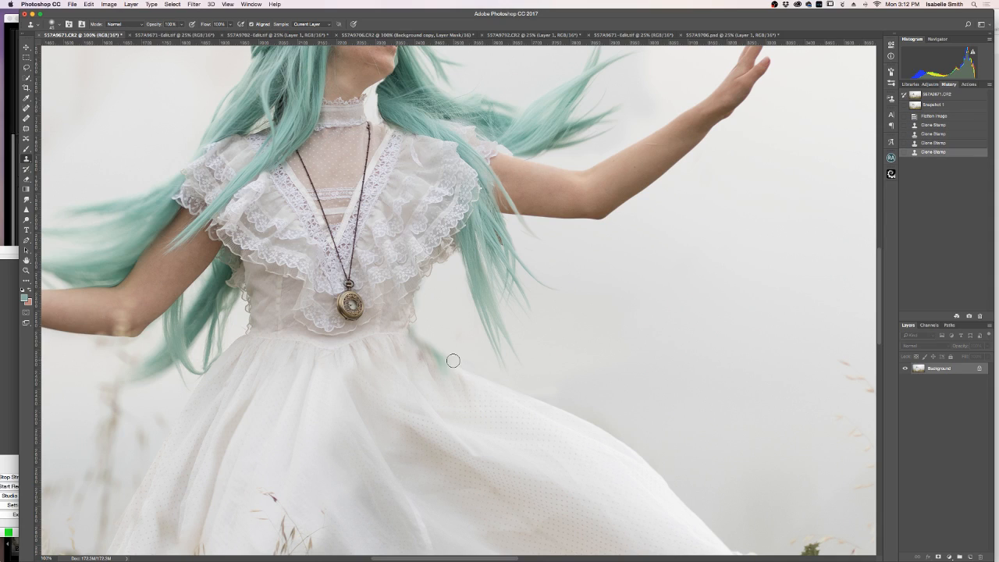
Step: Clone clean skirt fabric over the leftover teal hair and blurry area just below the waist
alt+click(551, 404)
drag(450, 361, 415, 332)
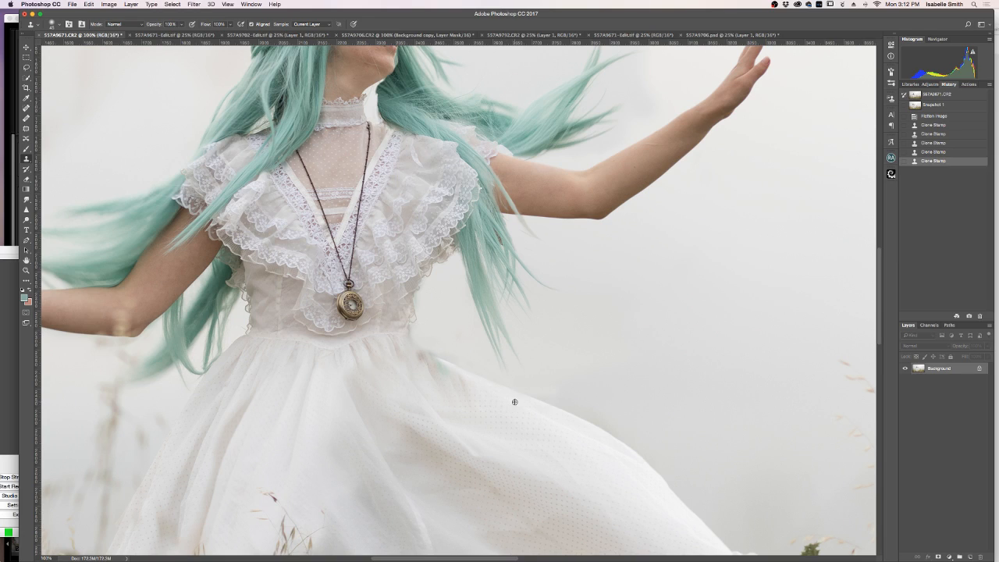
drag(465, 380, 429, 359)
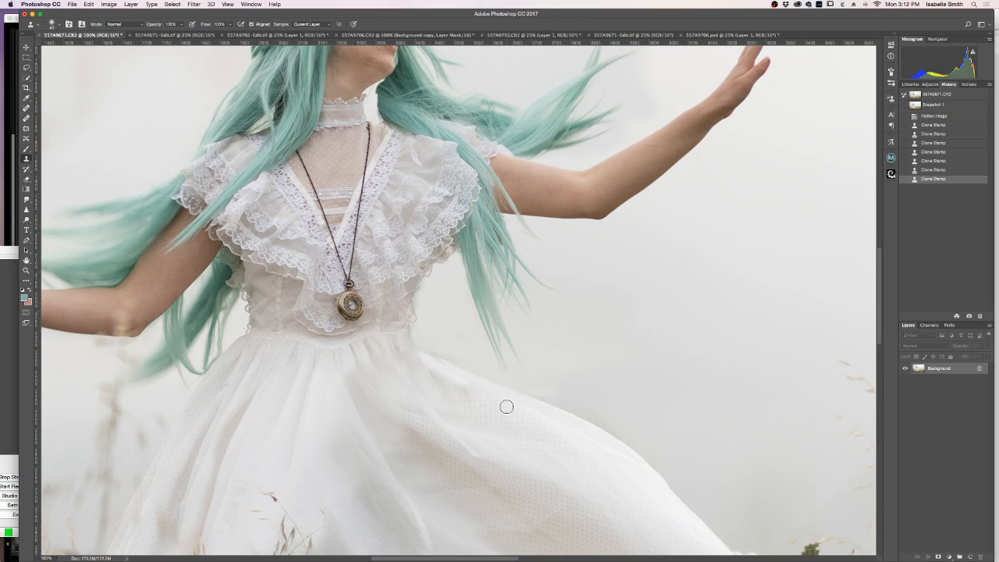
drag(486, 396, 428, 366)
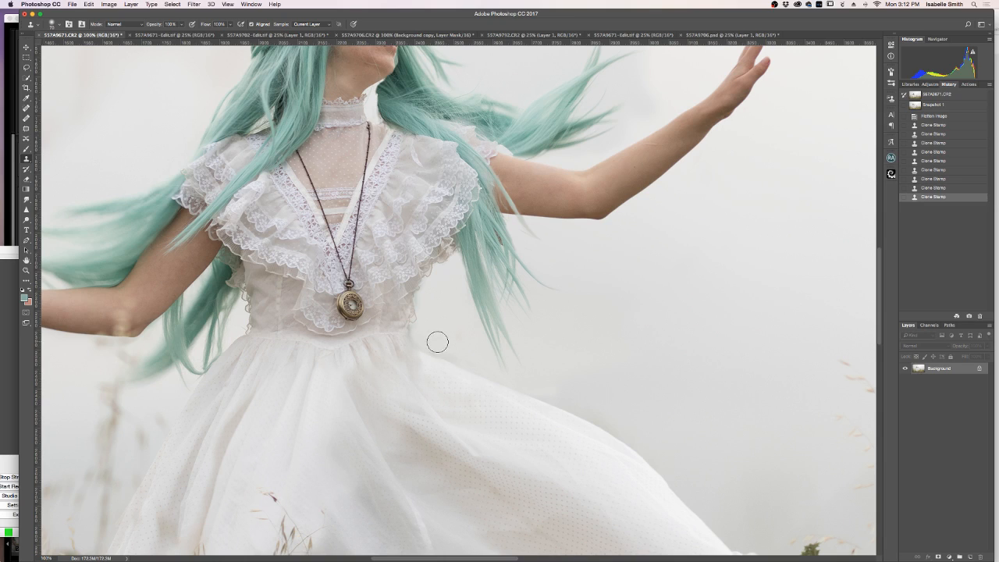
Step: Clone clean areas over the rough transition where the waist meets the skirt, and retouch down the skirt's outer edge
alt+click(423, 321)
mouse_move(420, 332)
mouse_down()
mouse_move(451, 350)
mouse_move(424, 345)
mouse_up()
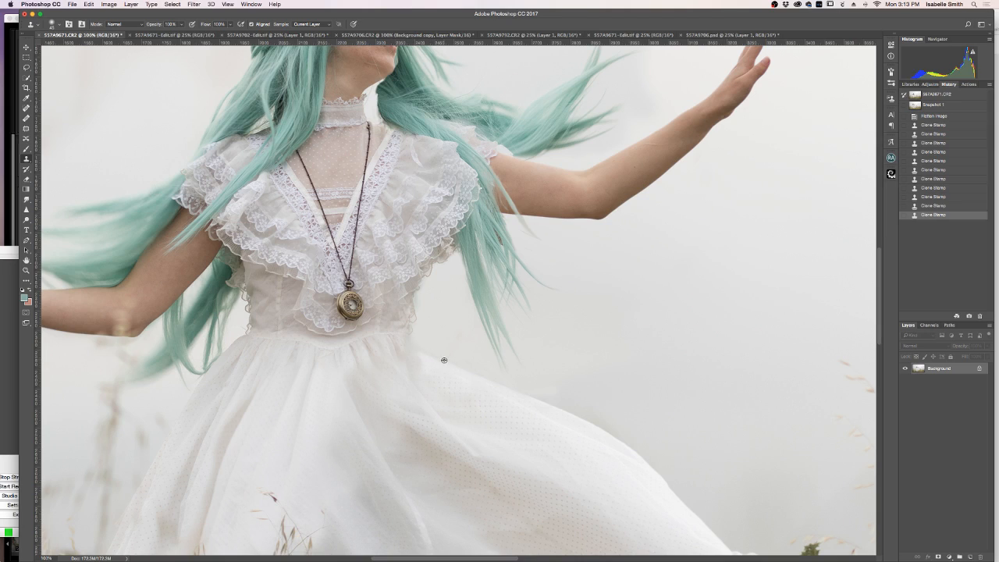
click(412, 340)
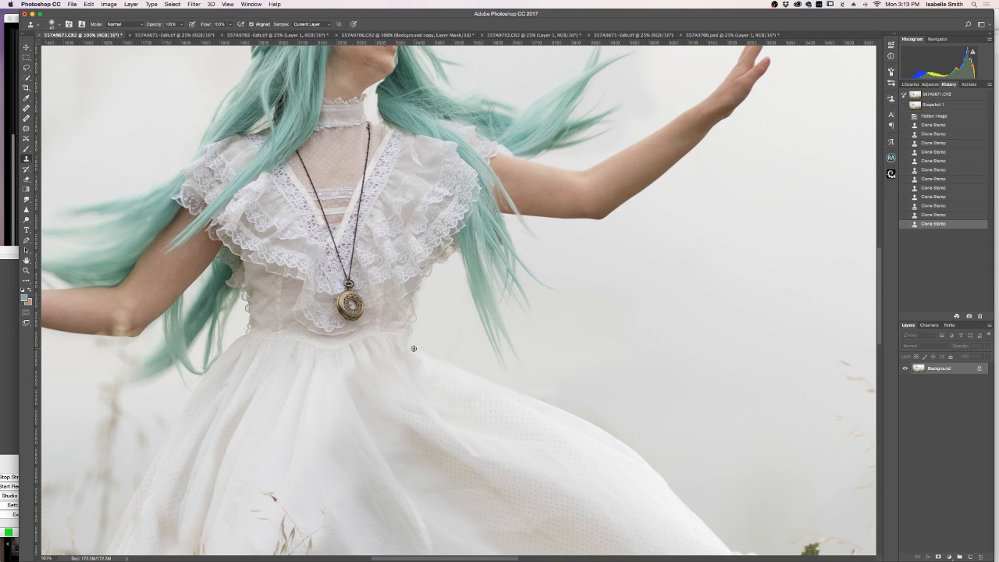
mouse_move(412, 334)
mouse_down()
mouse_move(547, 408)
mouse_move(529, 406)
mouse_move(568, 422)
mouse_move(505, 386)
mouse_move(559, 405)
mouse_move(479, 370)
mouse_move(593, 421)
mouse_move(626, 450)
mouse_move(619, 438)
mouse_move(672, 496)
mouse_move(689, 540)
mouse_up()
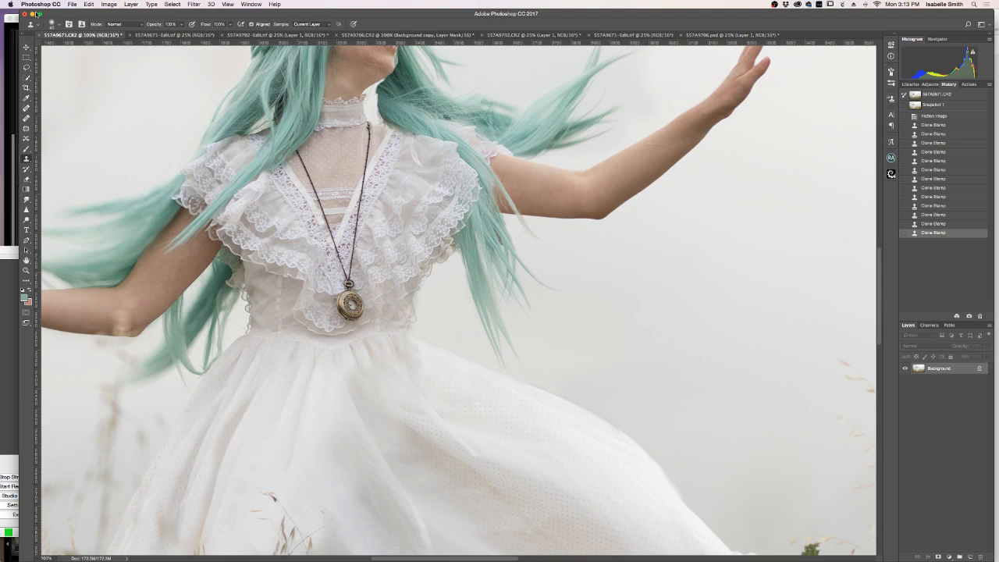
Step: Change the Clone Stamp brush settings and clean up the skirt's outer edge from a newly sampled point
click(61, 27)
click(47, 98)
click(59, 28)
alt+click(693, 490)
mouse_move(688, 492)
mouse_down()
mouse_move(667, 459)
mouse_move(687, 493)
mouse_move(647, 427)
mouse_up()
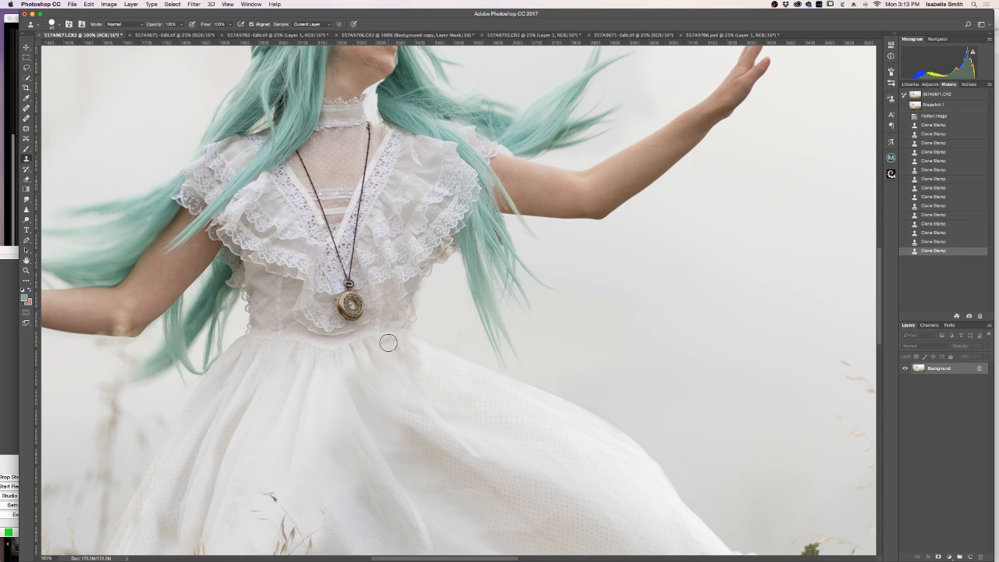
Step: Patch the uneven areas of the skirt just below the waist with nearby dotted fabric using the Patch tool
scroll(258, 341, up, 2)
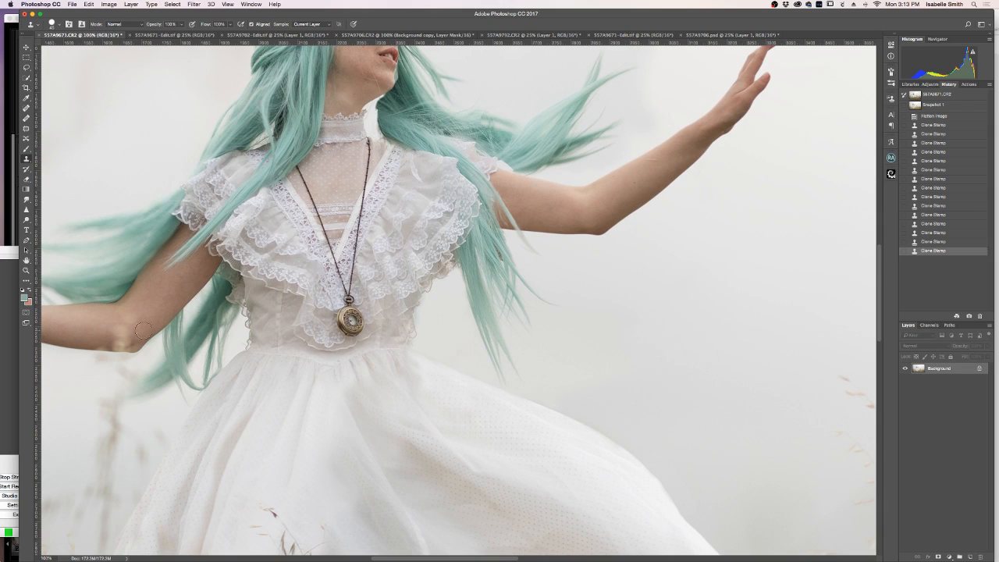
click(25, 126)
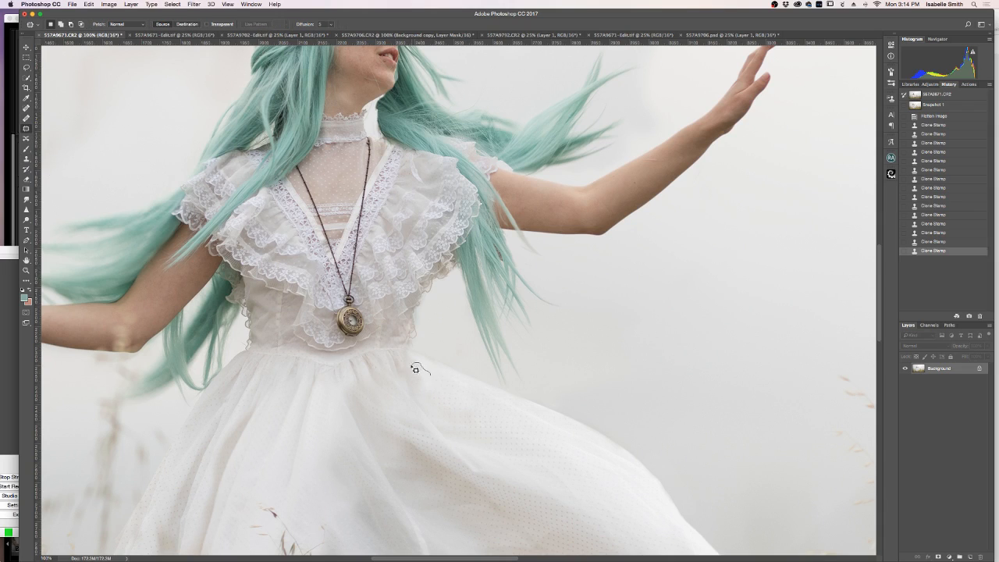
mouse_move(438, 401)
mouse_down()
mouse_move(432, 380)
mouse_move(473, 416)
mouse_up()
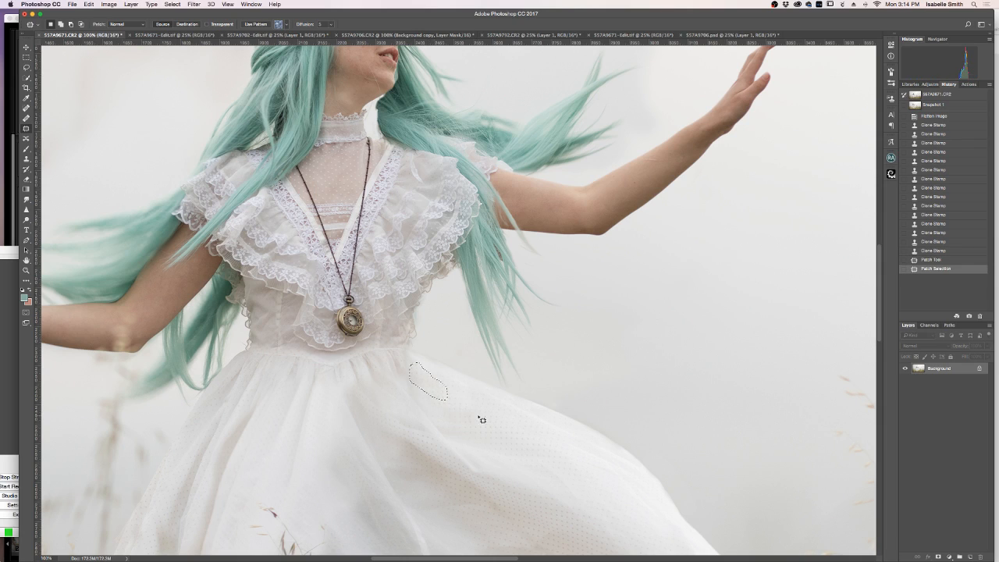
click(439, 380)
mouse_move(423, 364)
mouse_down()
mouse_move(407, 356)
mouse_move(426, 364)
mouse_move(423, 380)
mouse_move(468, 394)
mouse_up()
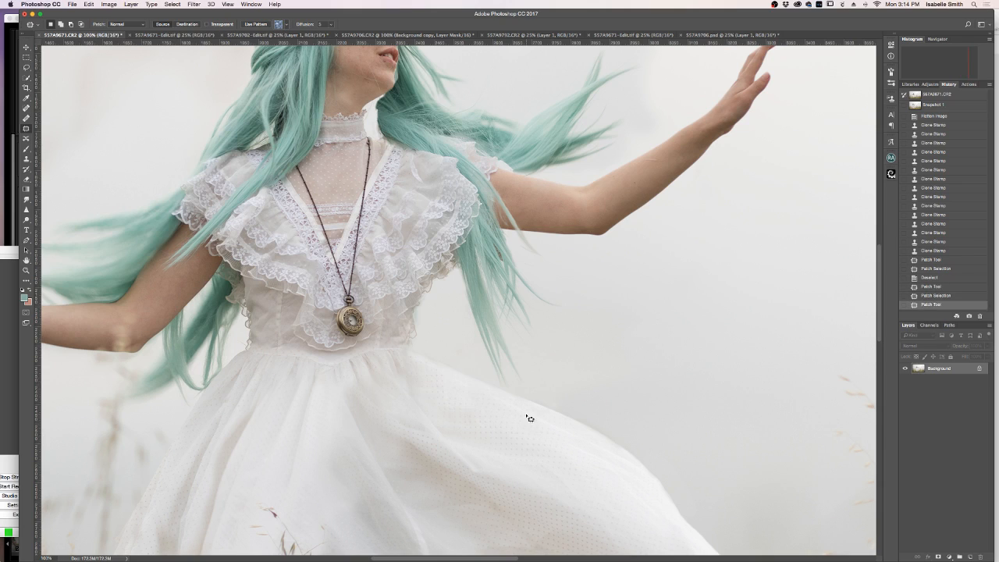
drag(410, 370, 434, 388)
click(434, 387)
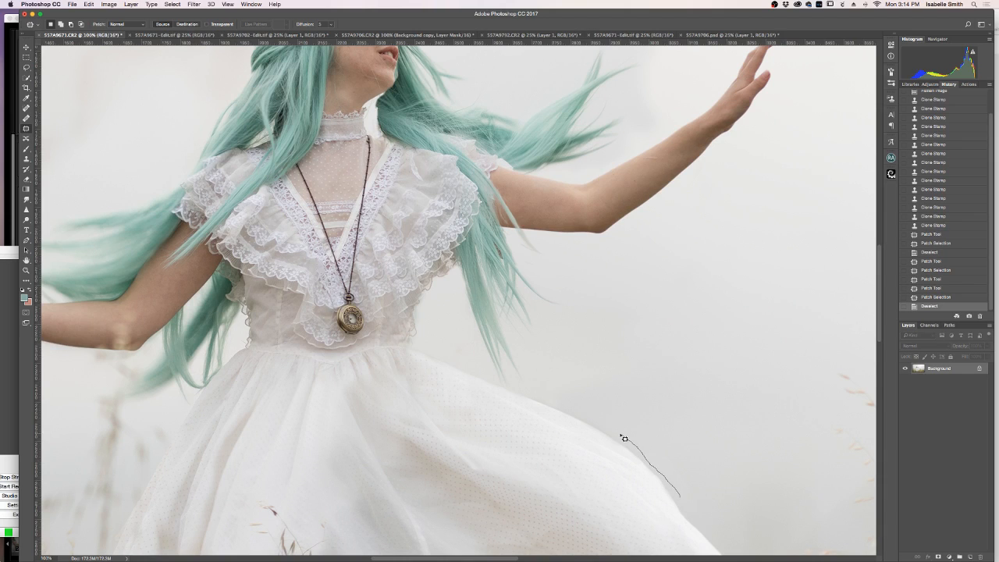
Step: Patch the area along the skirt's outer edge with nearby clean background and clear the selection
mouse_move(624, 438)
mouse_down()
mouse_move(595, 404)
mouse_move(696, 450)
mouse_move(693, 493)
mouse_move(681, 495)
mouse_up()
drag(675, 480, 710, 433)
click(718, 379)
Step: Patch the uneven background between the outstretched arm and the skirt with smooth background from beside it, clearing the selection
drag(608, 344, 550, 376)
mouse_move(592, 404)
mouse_down()
mouse_move(635, 376)
mouse_move(669, 315)
mouse_move(642, 254)
mouse_move(594, 258)
mouse_move(568, 287)
mouse_up()
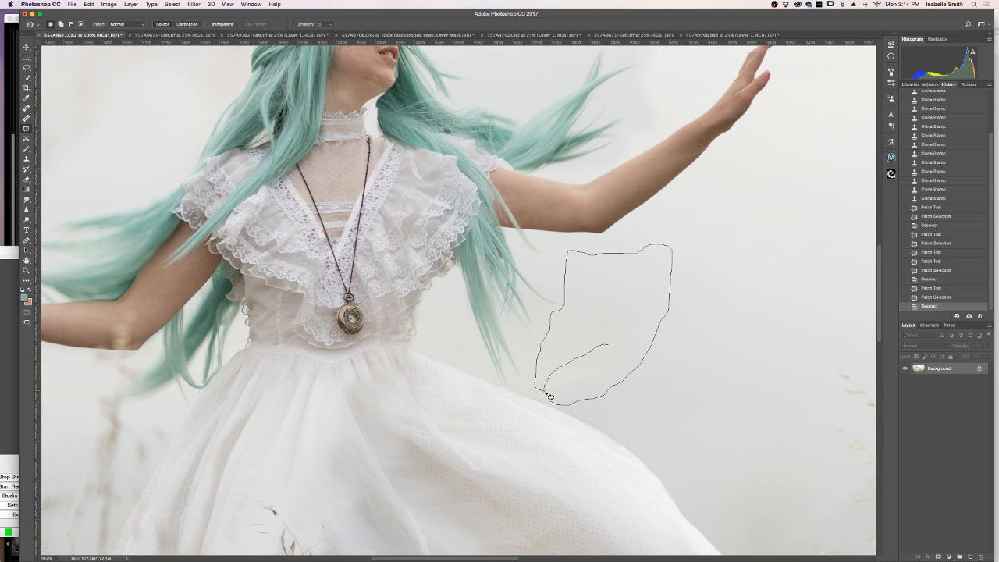
drag(550, 396, 549, 395)
drag(597, 368, 775, 283)
key(ctrl+d)
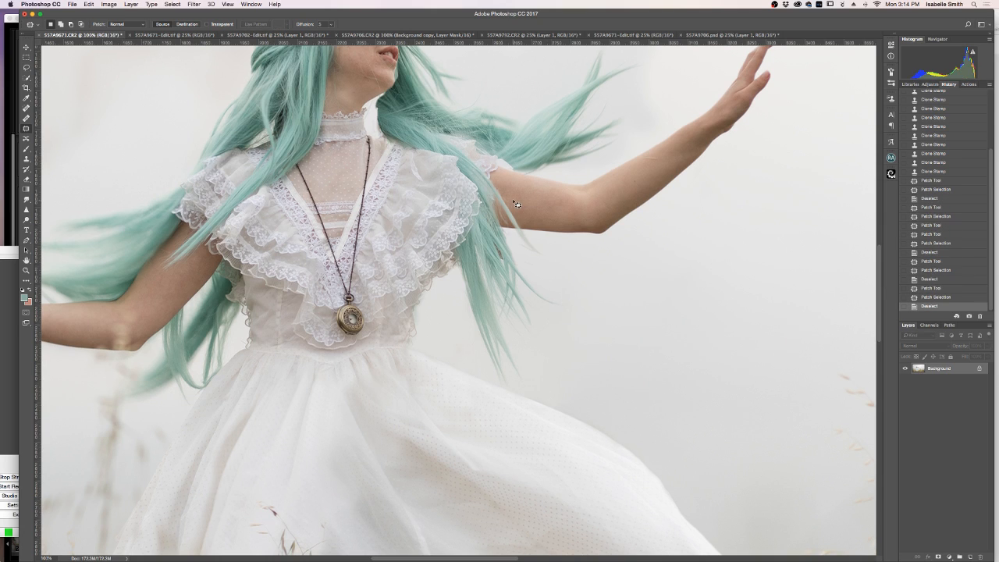
Step: Patch the gray blotches in the sky around the windblown hair tips with clean surrounding sky, deselecting after each patch
scroll(515, 203, up, 5)
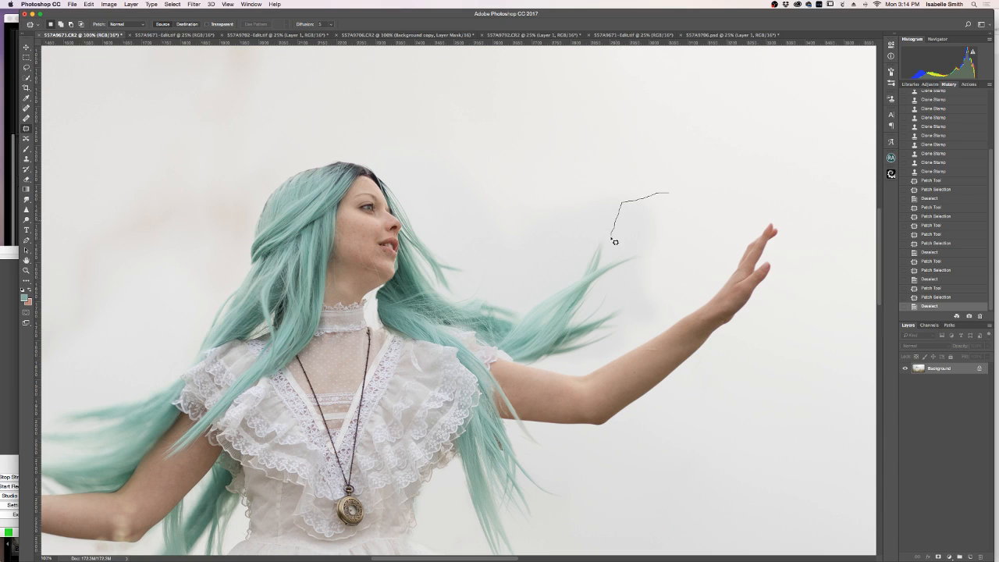
mouse_move(656, 253)
mouse_down()
mouse_move(606, 288)
mouse_move(628, 308)
mouse_move(624, 348)
mouse_move(680, 307)
mouse_move(686, 244)
mouse_move(670, 195)
mouse_move(715, 150)
mouse_move(738, 160)
mouse_up()
key(ctrl+d)
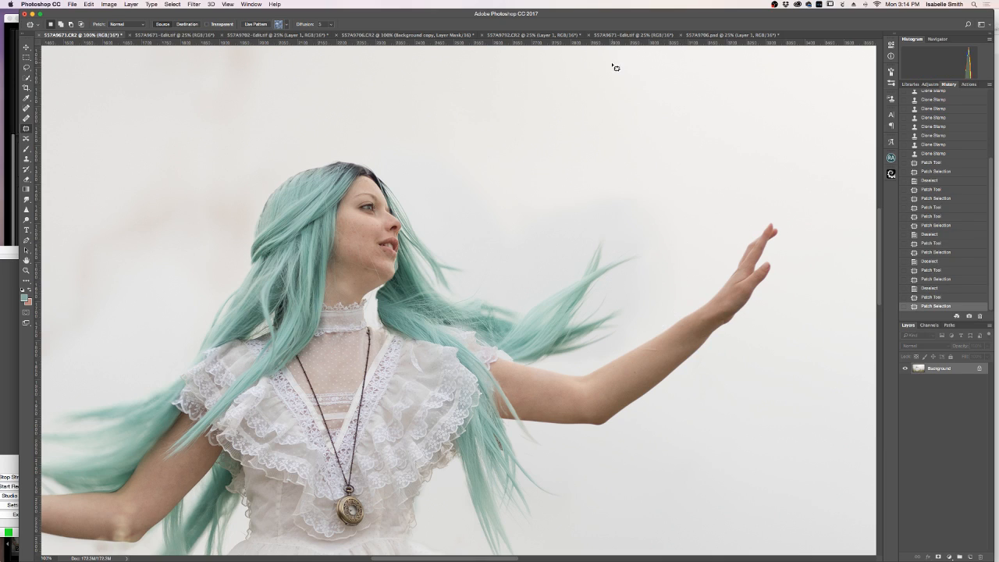
mouse_move(646, 179)
mouse_down()
mouse_move(538, 193)
mouse_move(513, 224)
mouse_move(527, 232)
mouse_move(651, 195)
mouse_move(616, 130)
mouse_up()
key(ctrl+d)
mouse_move(517, 209)
mouse_down()
mouse_move(423, 124)
mouse_move(389, 130)
mouse_move(495, 249)
mouse_move(515, 227)
mouse_move(549, 174)
mouse_up()
key(ctrl+d)
Step: Try to patch a large oval of sky above the windblown hair tips, and remove that patch from the history
mouse_move(620, 150)
mouse_down()
mouse_move(536, 169)
mouse_move(570, 252)
mouse_move(609, 162)
mouse_up()
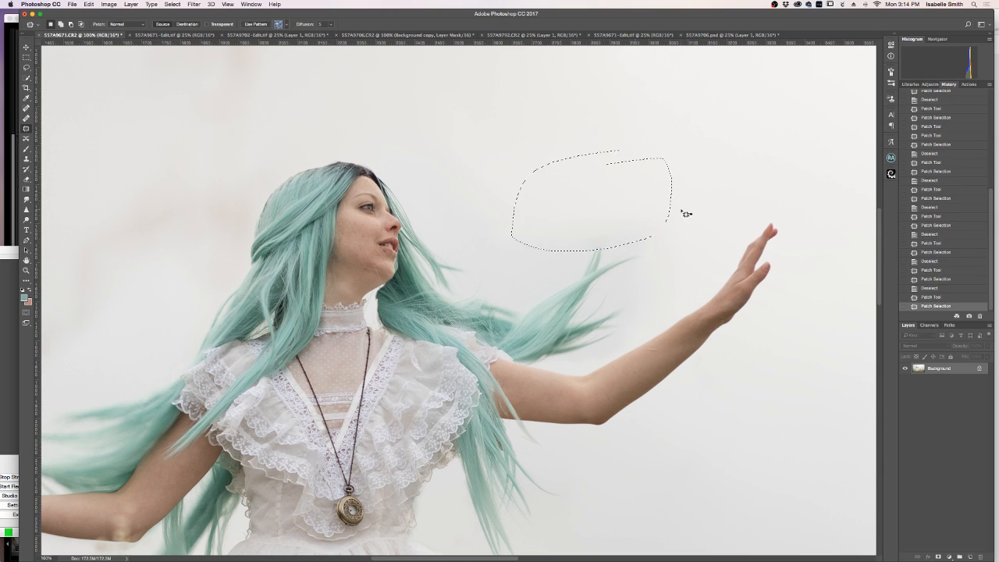
click(980, 316)
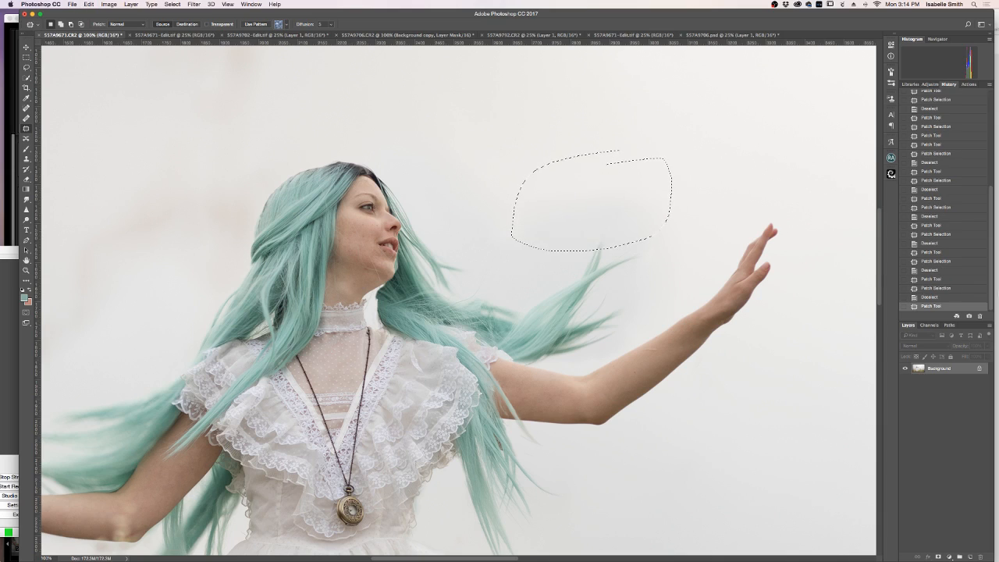
key(ctrl+d)
Step: Patch two smaller areas of the sky above the windblown hair tips, clearing the selection after each
mouse_move(648, 167)
mouse_down()
mouse_move(597, 211)
mouse_move(613, 141)
mouse_up()
key(ctrl+d)
mouse_move(562, 185)
mouse_down()
mouse_move(546, 174)
mouse_move(556, 230)
mouse_move(561, 185)
mouse_move(609, 239)
mouse_up()
key(ctrl+d)
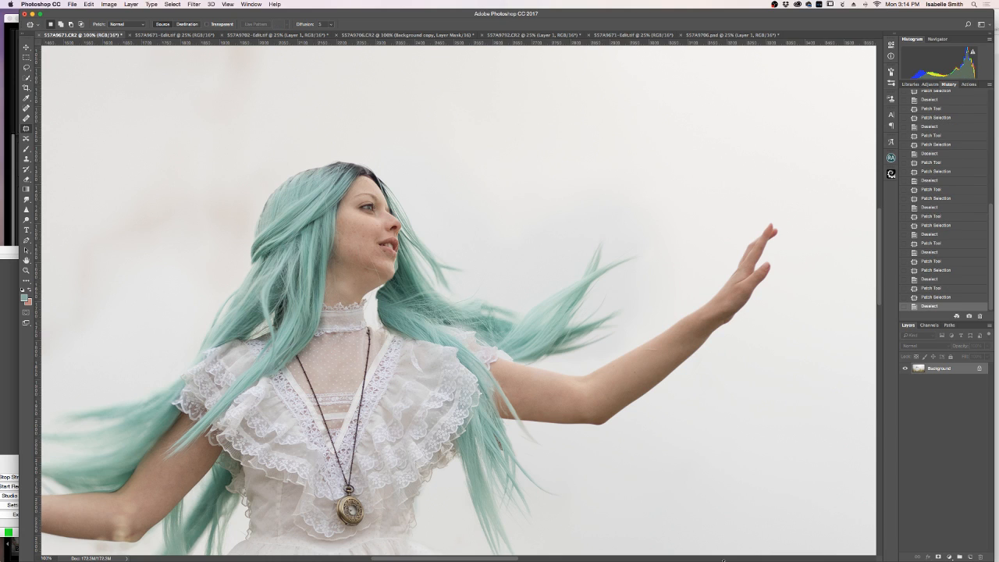
drag(362, 559, 292, 559)
drag(434, 559, 466, 559)
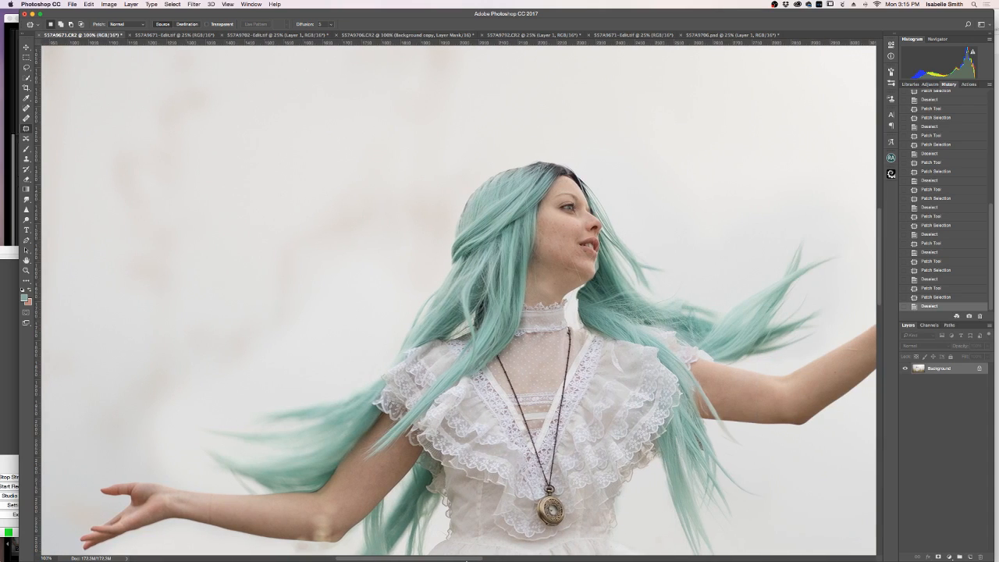
Step: Check the retouched background, hair and skirt, and zoom in to 300% on the hair edge beside the neck
scroll(421, 355, down, 5)
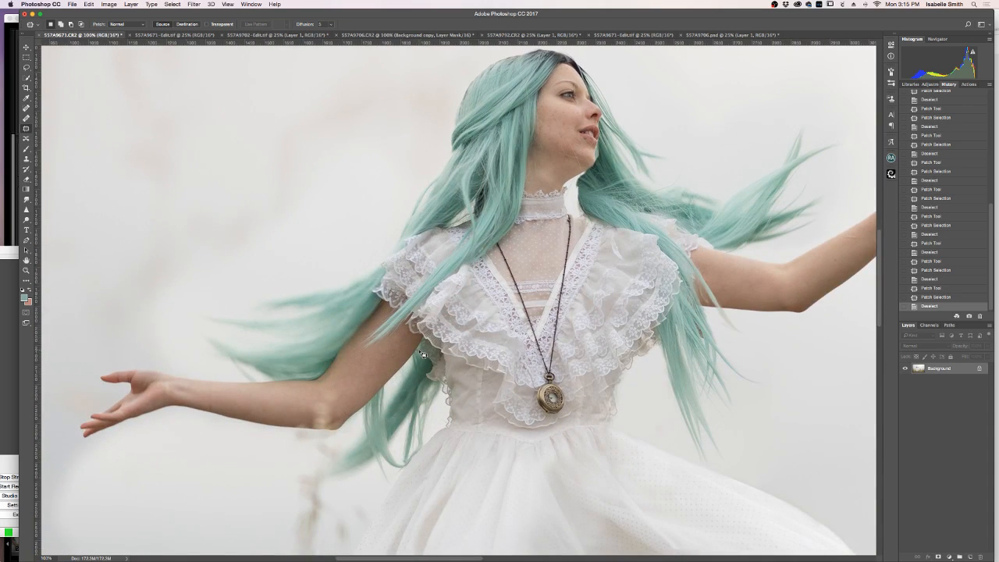
scroll(431, 201, up, 2)
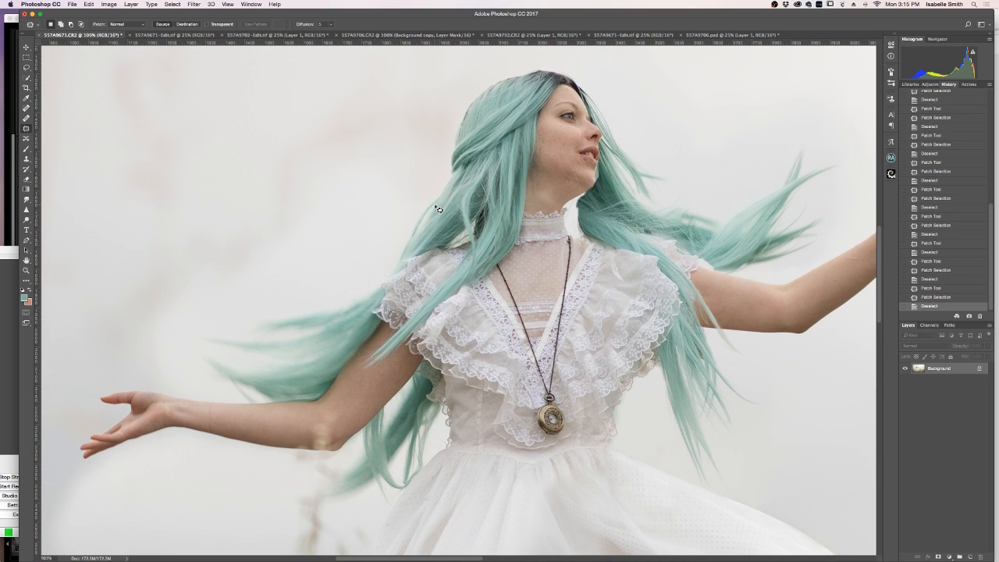
scroll(608, 217, down, 10)
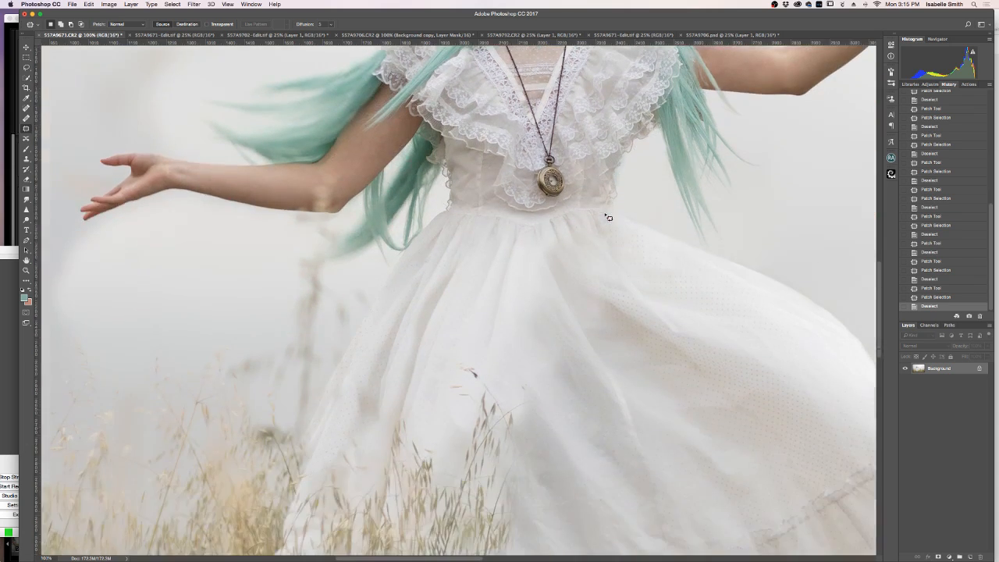
scroll(607, 216, up, 8)
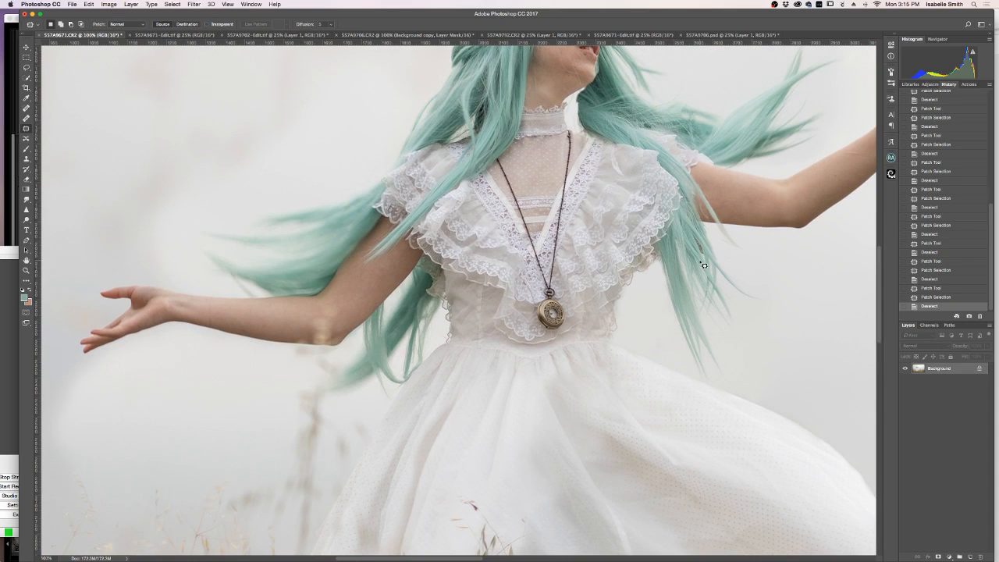
scroll(555, 217, up, 3)
click(25, 270)
click(628, 252)
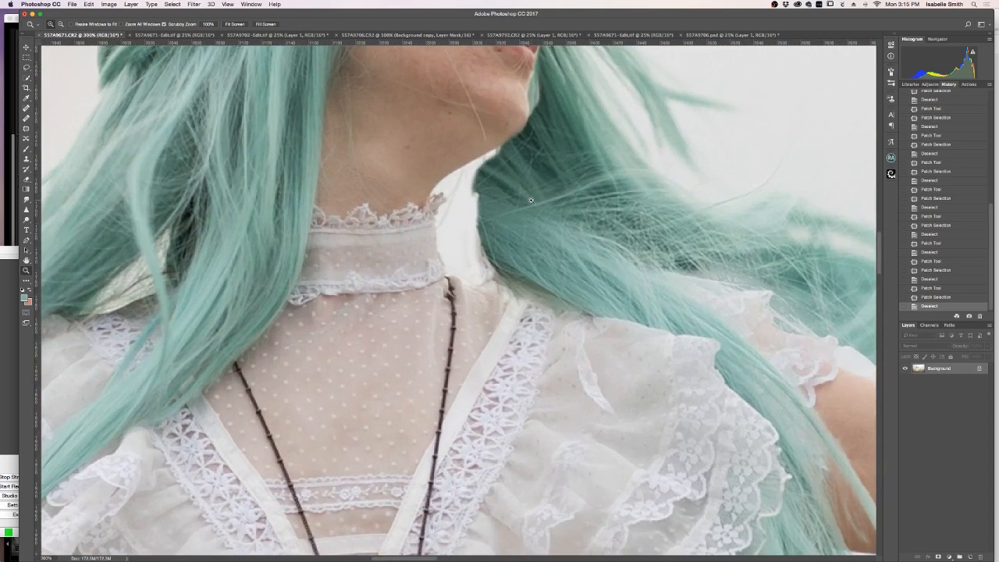
click(530, 200)
Step: Try to clone teal hair over the ragged hair edge beside the neck with a soft Clone Stamp brush, and undo the stroke
click(26, 159)
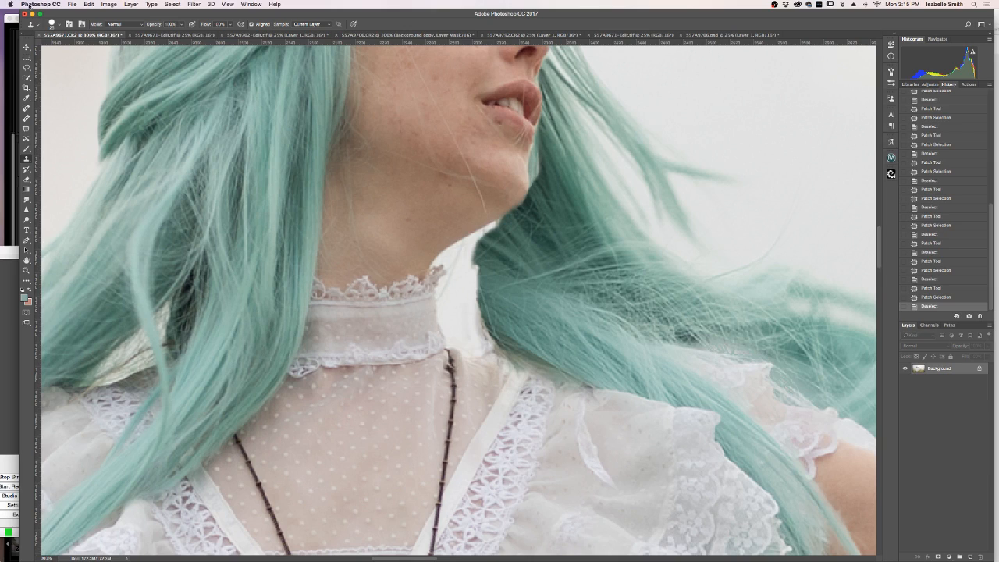
click(59, 26)
click(49, 82)
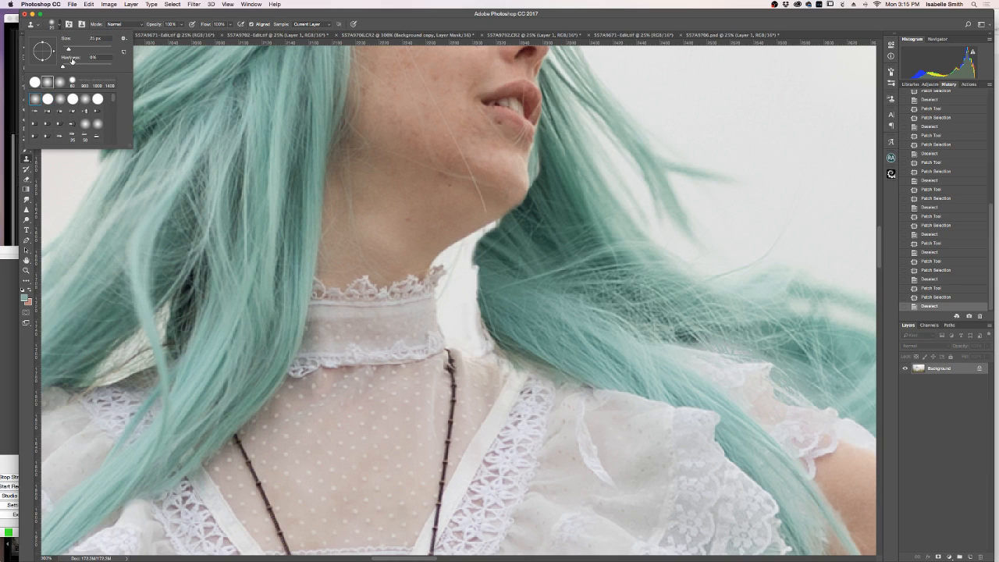
click(61, 24)
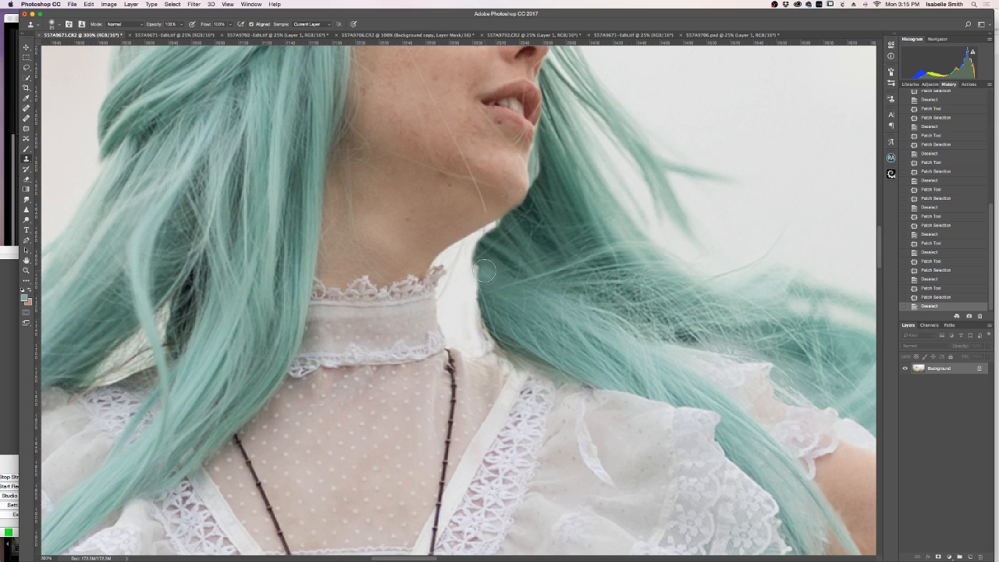
alt+click(534, 289)
mouse_move(485, 267)
mouse_down()
mouse_move(467, 257)
mouse_move(503, 274)
mouse_up()
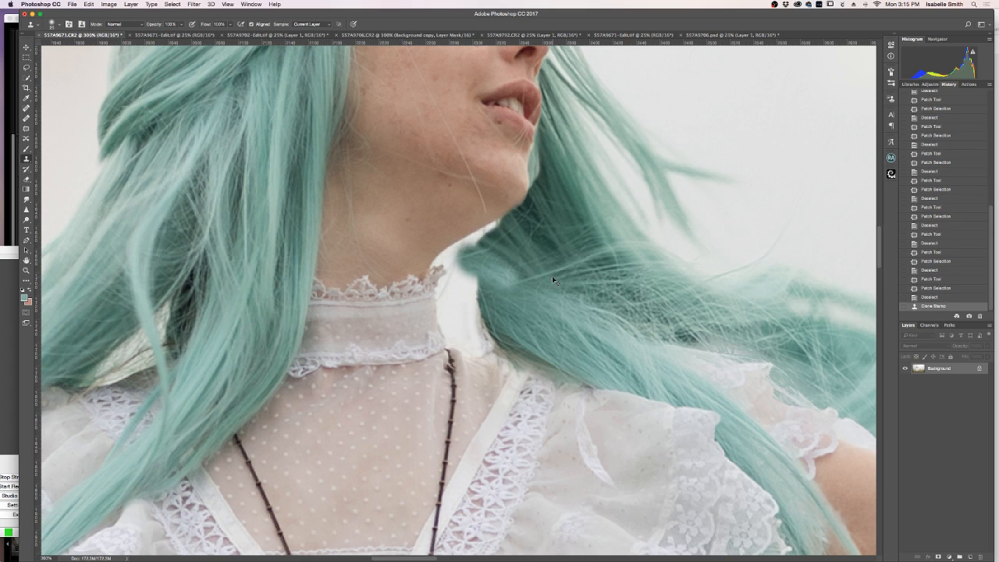
key(ctrl+z)
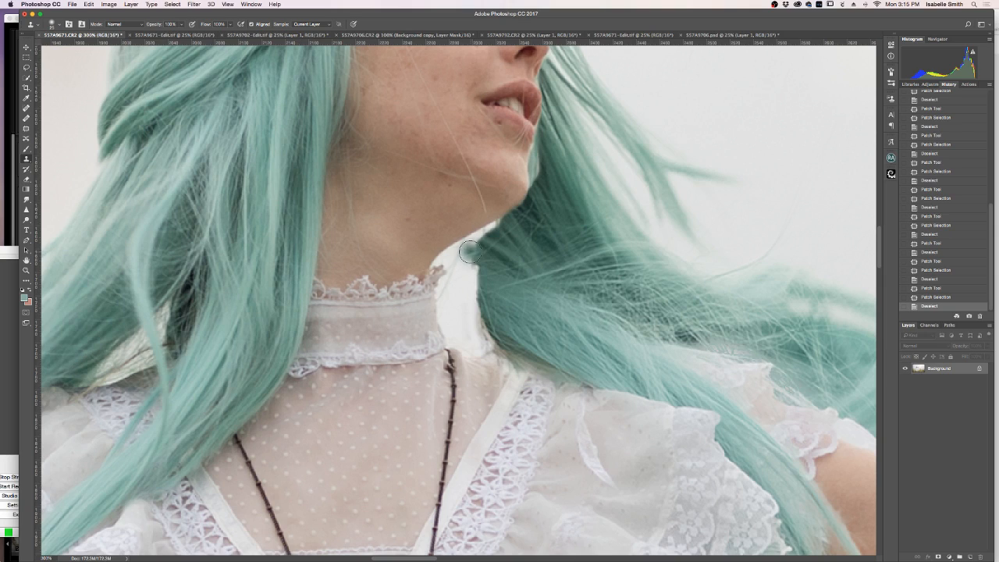
Step: Try to outline the hair beside the neck with the Lasso at 20 px feather, and clear the selection
click(27, 68)
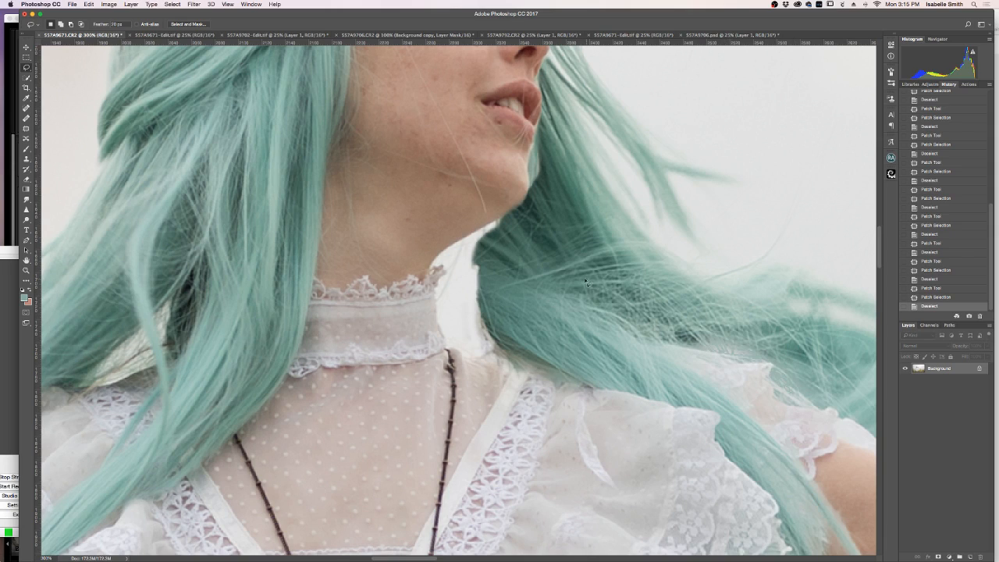
mouse_move(502, 222)
mouse_down()
mouse_move(473, 236)
mouse_move(468, 294)
mouse_move(487, 351)
mouse_up()
mouse_move(555, 375)
mouse_down()
mouse_move(589, 376)
mouse_move(589, 324)
mouse_up()
mouse_move(558, 260)
mouse_down()
mouse_move(524, 231)
mouse_move(501, 227)
mouse_up()
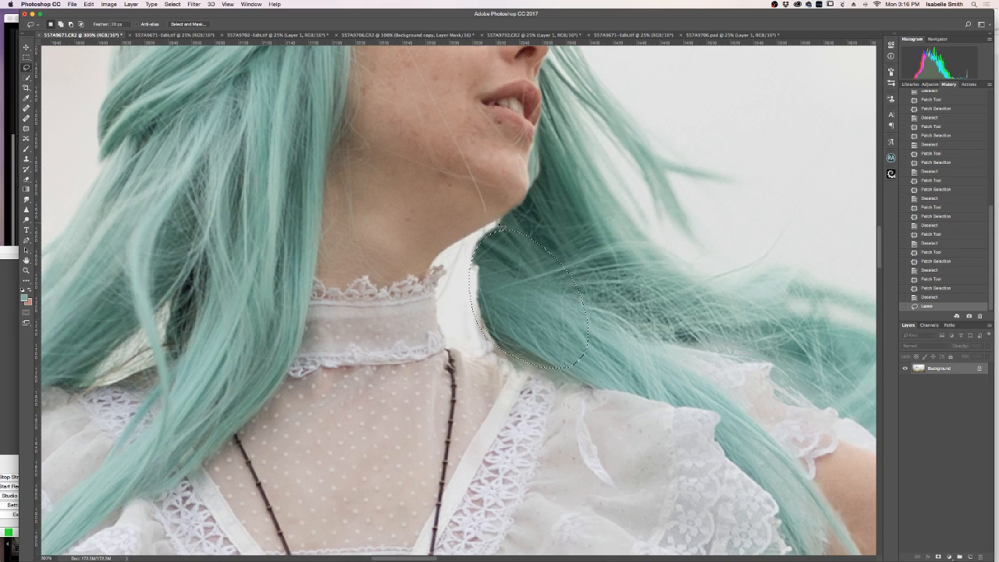
key(super+d)
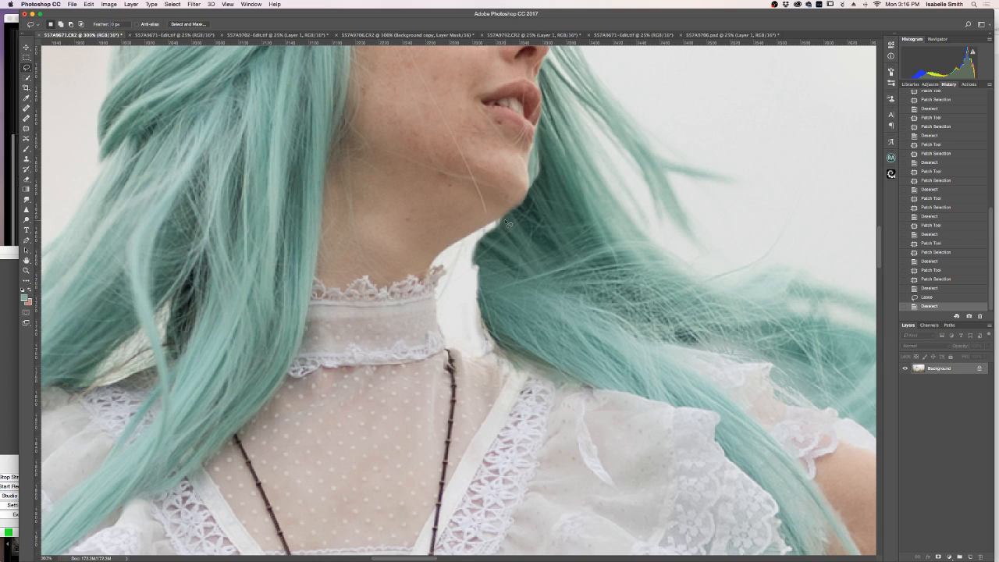
Step: Outline the hair section beside the neck with the Lasso at 0 px feather and copy it to a new layer
mouse_move(501, 223)
mouse_down()
mouse_move(470, 255)
mouse_move(474, 337)
mouse_move(503, 363)
mouse_move(593, 374)
mouse_move(606, 348)
mouse_move(591, 256)
mouse_move(554, 223)
mouse_move(506, 222)
mouse_up()
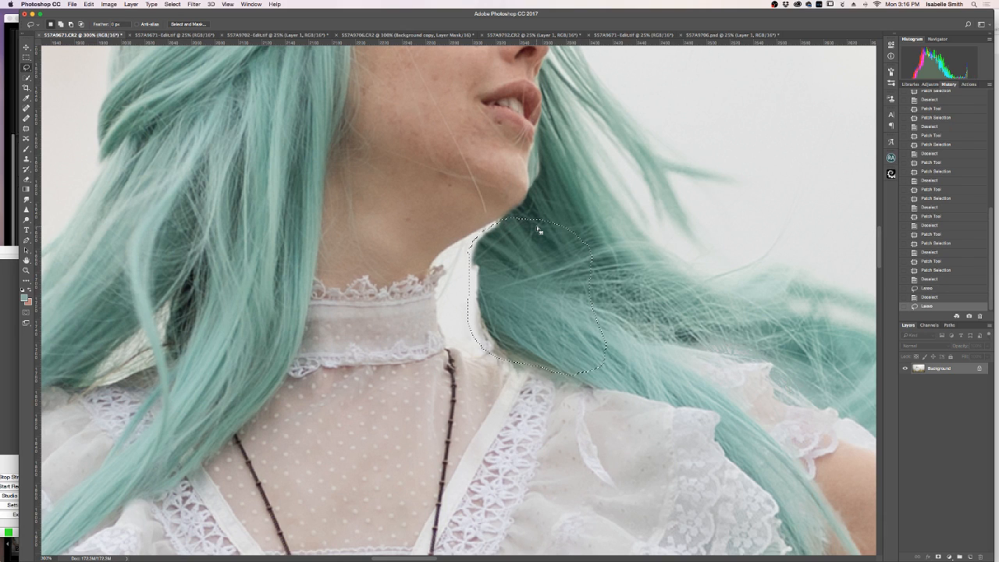
key(ctrl+j)
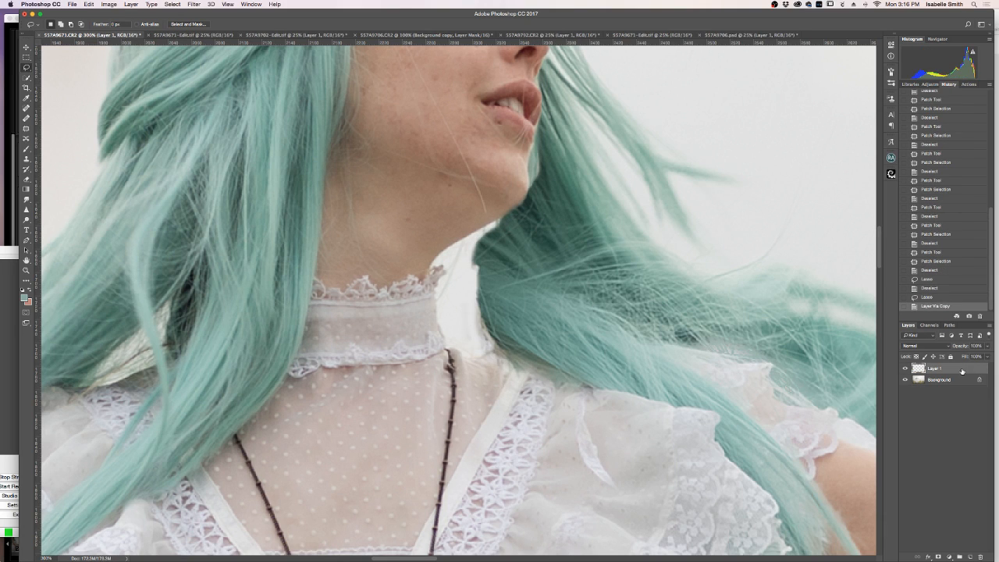
Step: Stretch the copied hair patch on Layer 1 sideways with Free Transform until it covers the white gap beside the neck
click(905, 379)
click(906, 379)
key(ctrl+t)
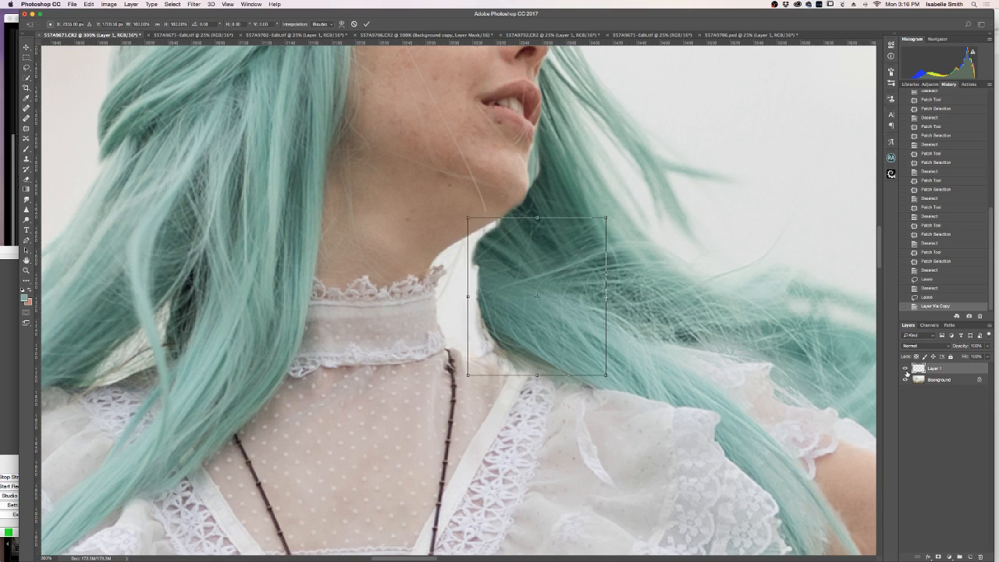
drag(467, 298, 423, 298)
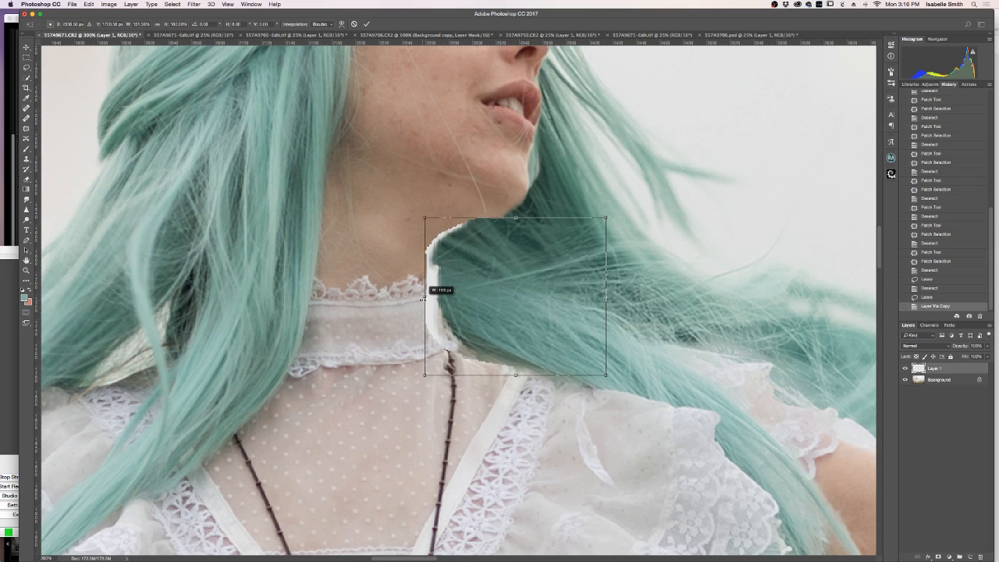
key(Return)
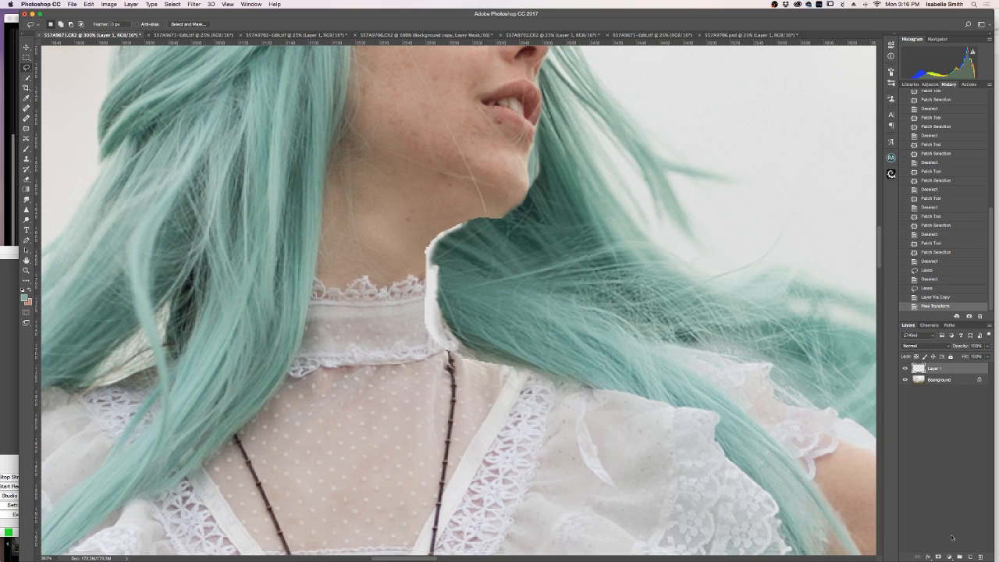
Step: Add a layer mask to Layer 1 and prepare a smaller brush for painting on it
click(939, 557)
click(26, 148)
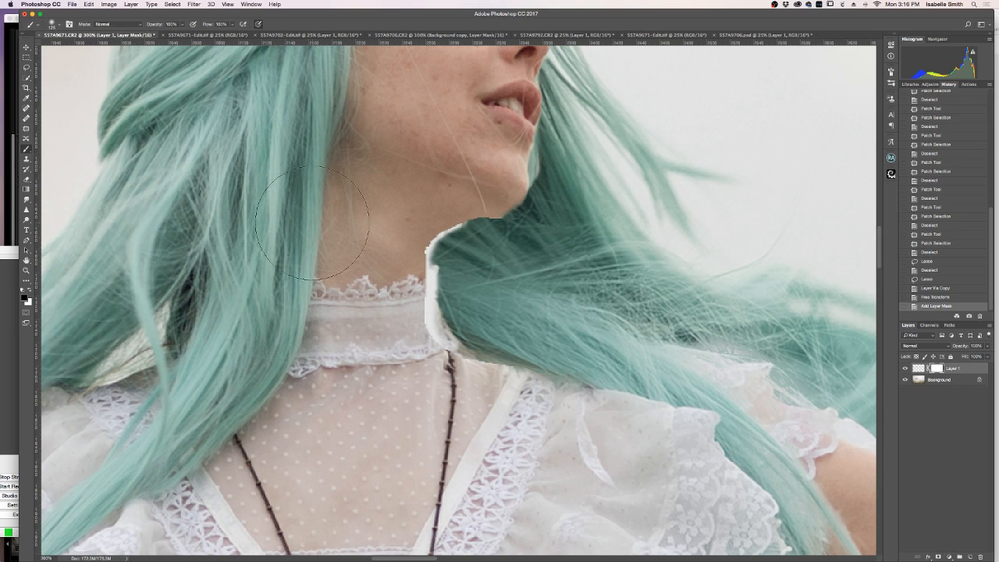
key(bracketleft)
key(bracketleft)
key(bracketleft)
key(bracketleft)
key(bracketleft)
Step: Hide Layer 1 and make a Quick Selection of the face, neck and lace collar on the Background layer, excluding the gap and hair
click(904, 370)
click(918, 380)
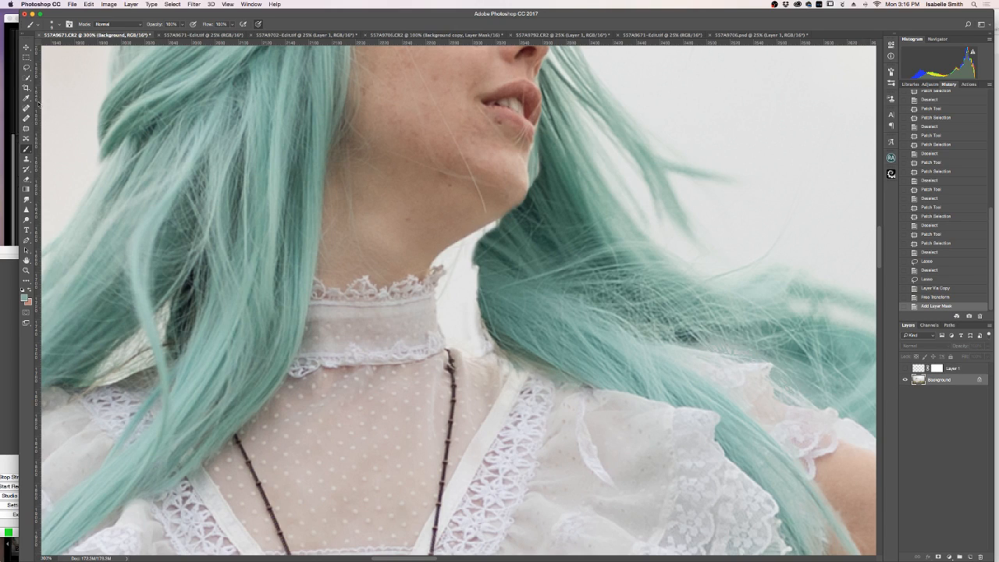
click(29, 78)
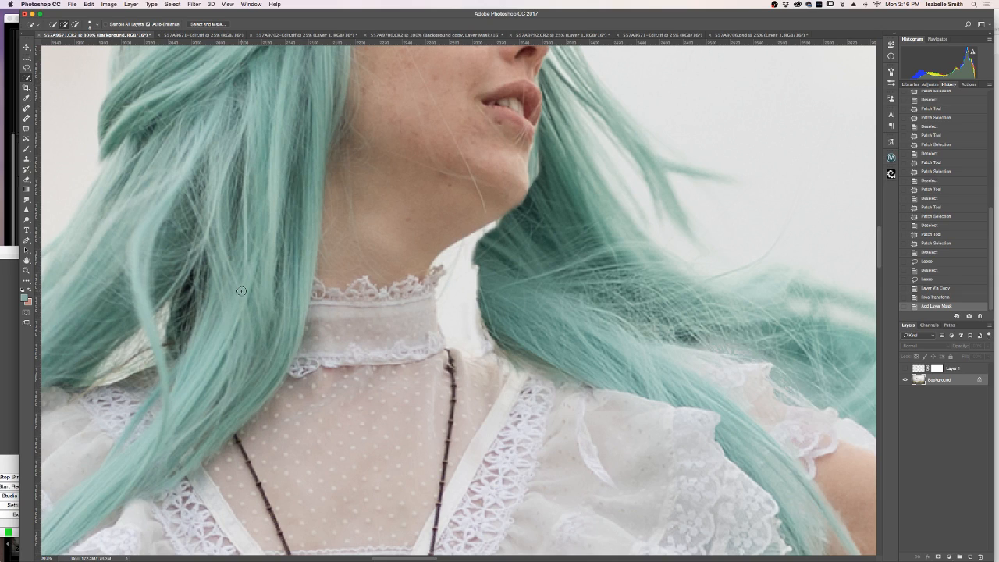
mouse_move(504, 208)
mouse_down()
mouse_move(428, 246)
mouse_move(418, 289)
mouse_move(430, 361)
mouse_move(433, 318)
mouse_up()
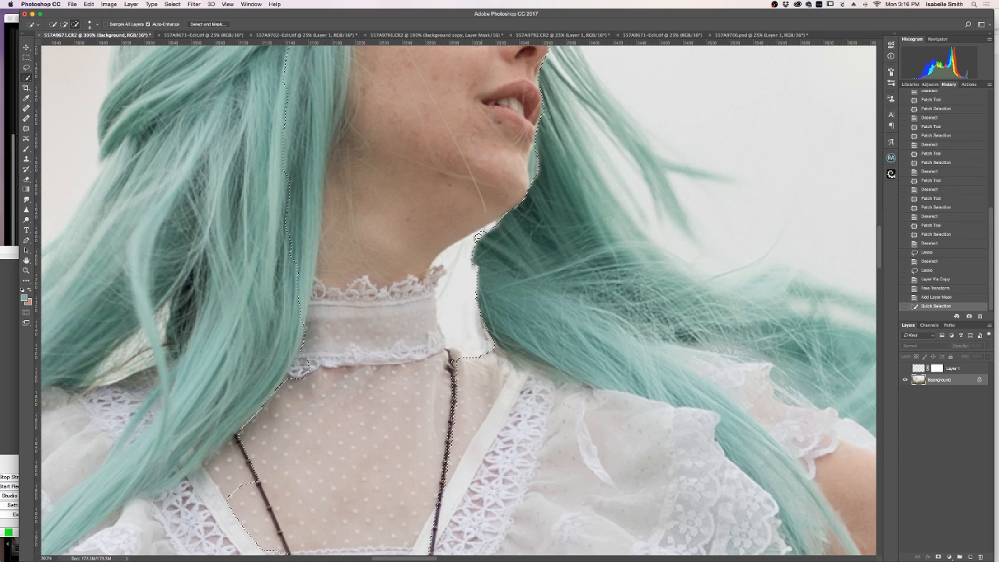
mouse_move(457, 257)
mouse_down()
mouse_move(448, 263)
mouse_move(453, 300)
mouse_move(487, 344)
mouse_up()
drag(441, 263, 455, 331)
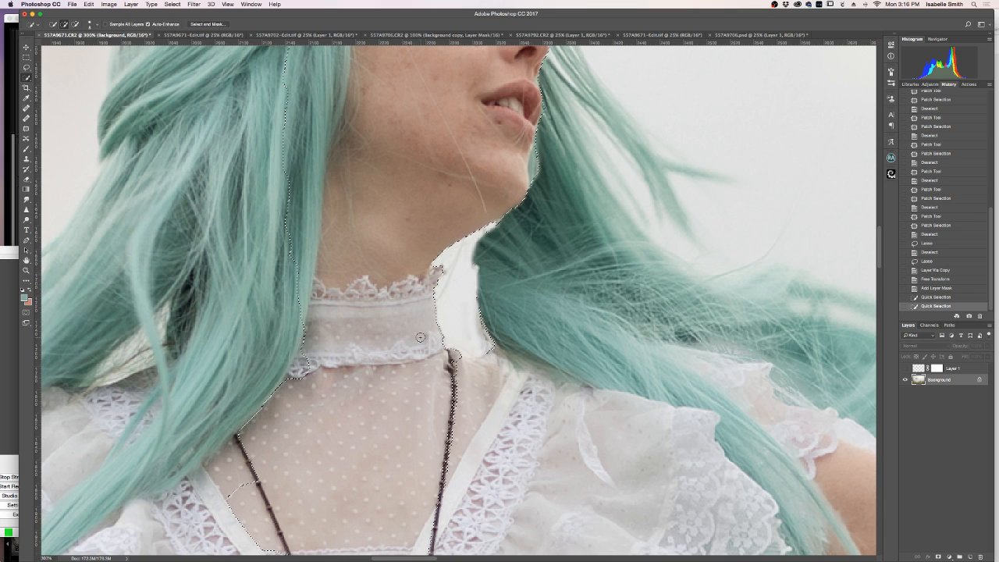
alt+click(481, 309)
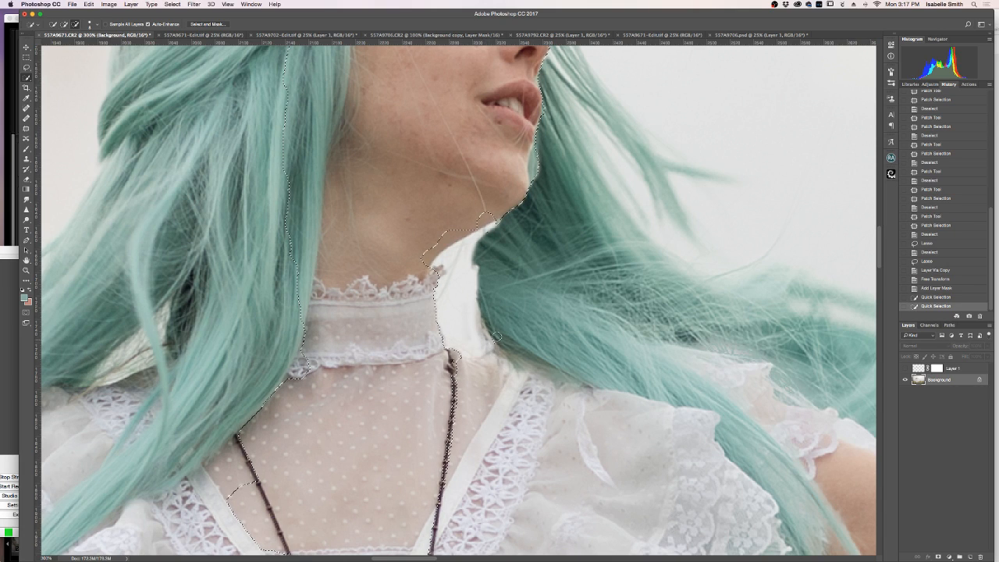
drag(544, 263, 513, 266)
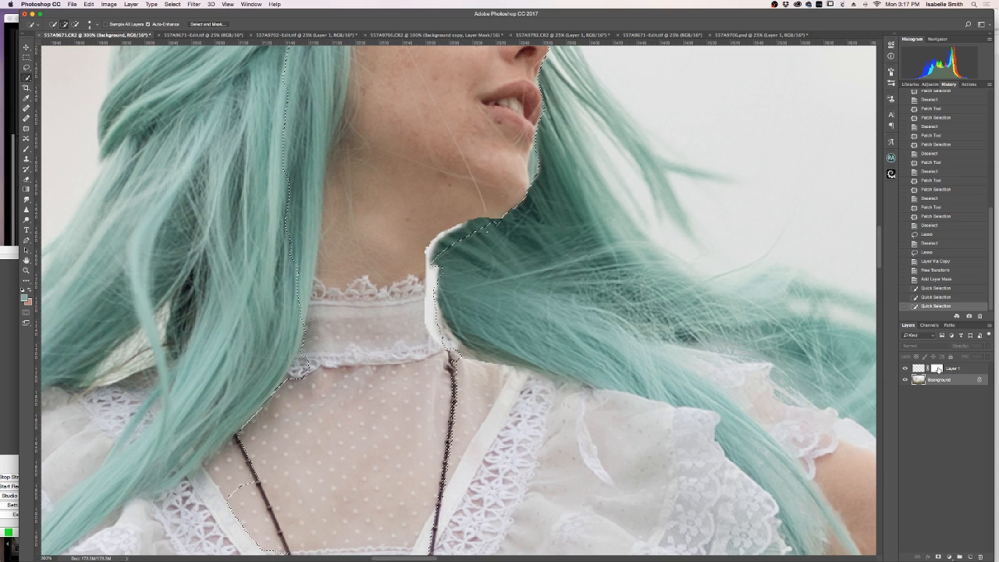
Step: Show Layer 1, mask out its hair patch over the neck and collar by painting black inside the selection, and deselect
click(936, 368)
click(26, 148)
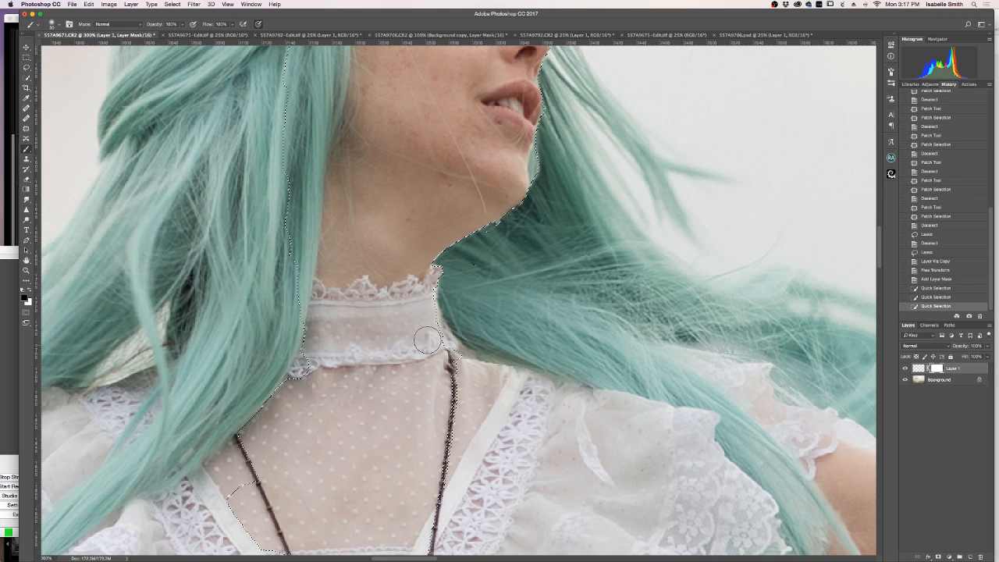
click(439, 235)
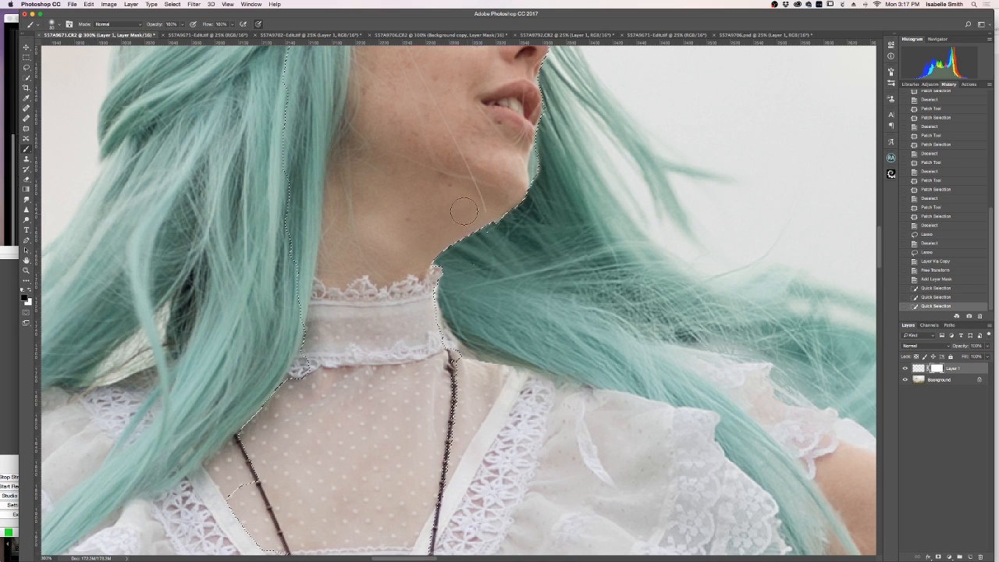
key(l)
key(super+d)
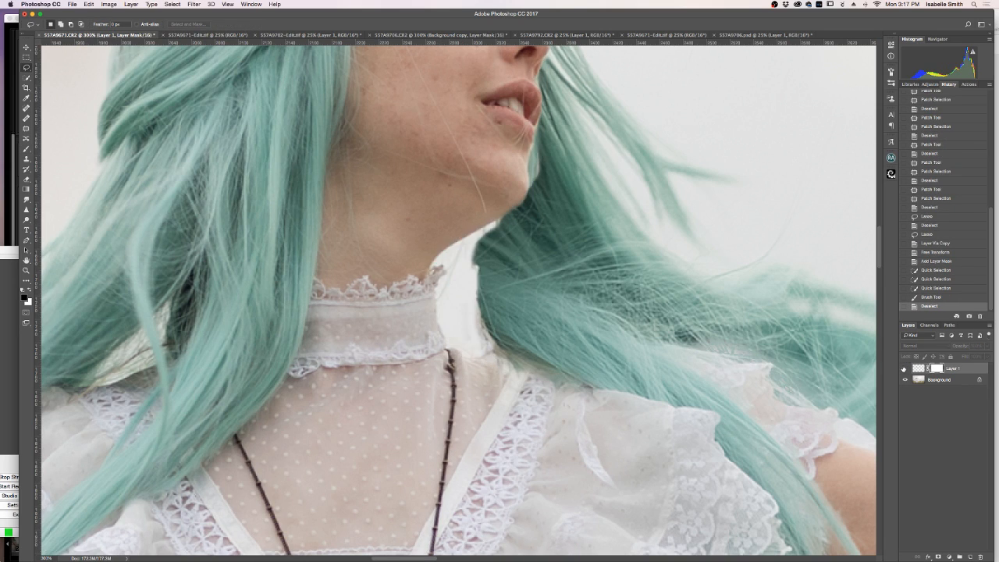
Step: Compare the image with Layer 1 hidden and shown, and paint black on its mask to clean the patch's lower edge along the shoulder
click(904, 368)
click(904, 369)
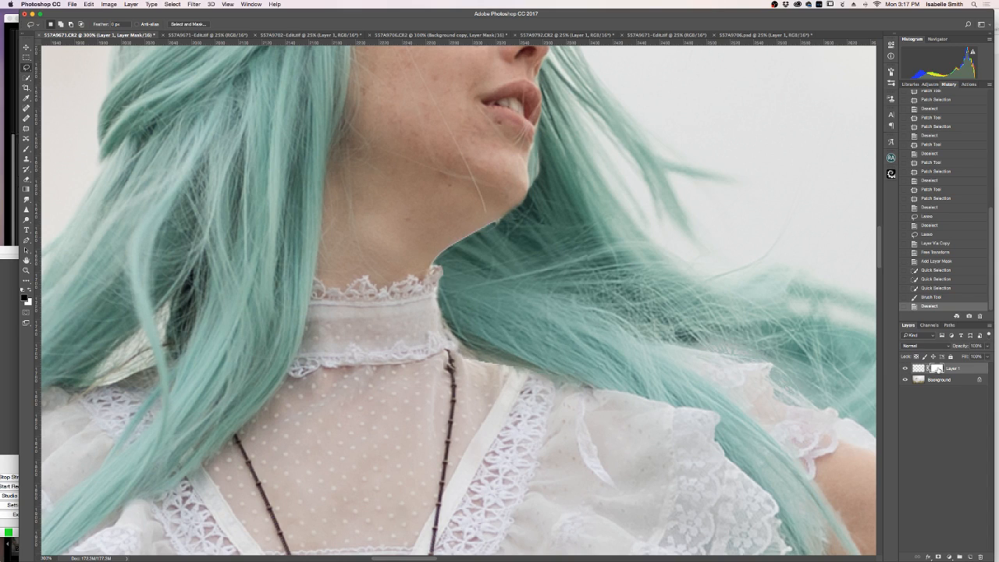
click(26, 149)
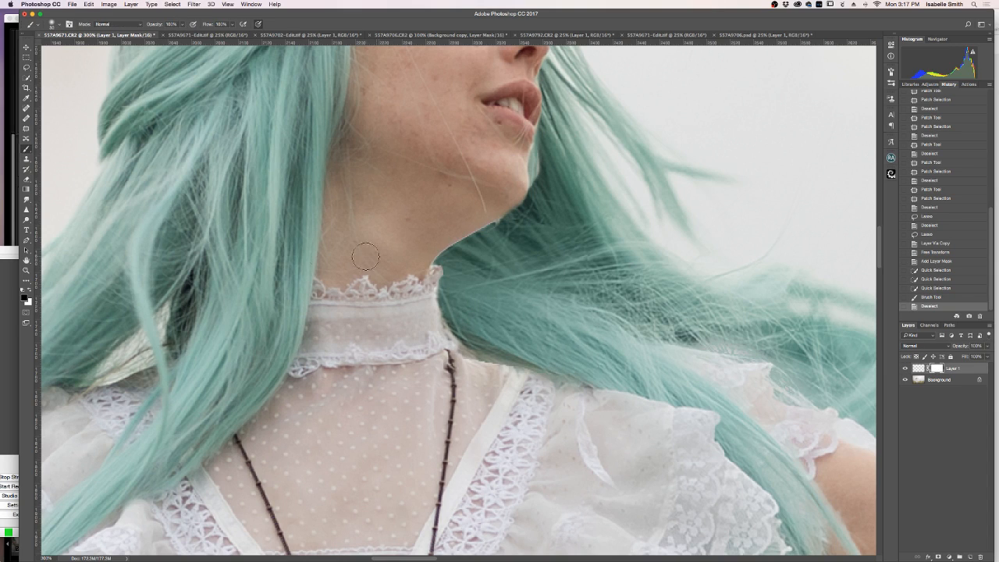
drag(485, 369, 450, 353)
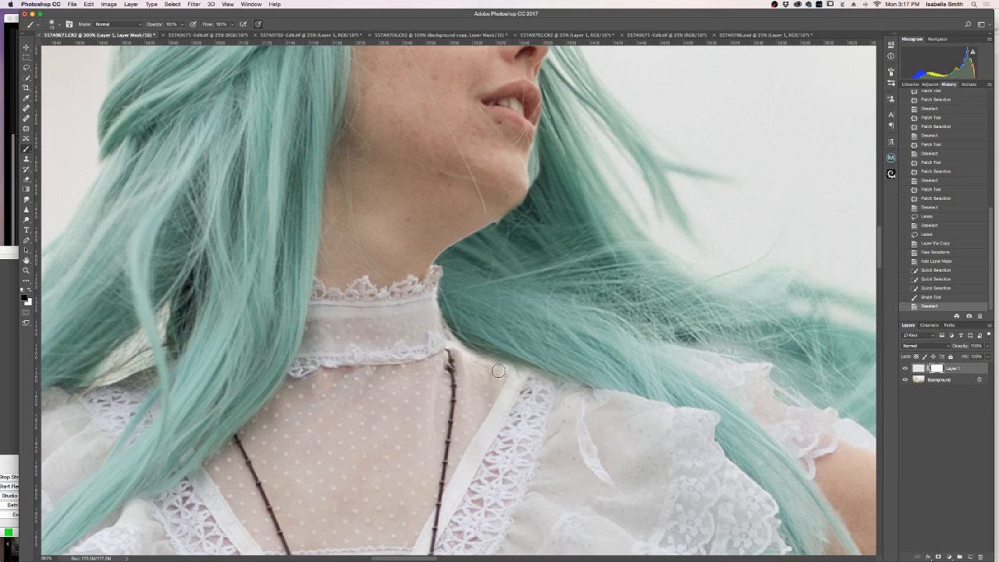
drag(554, 396, 453, 365)
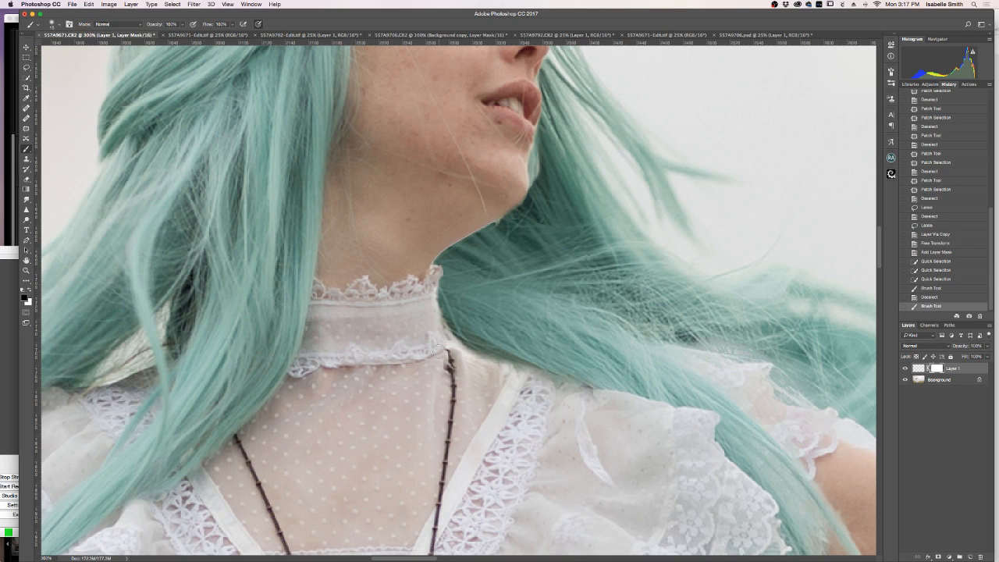
Step: Refine Layer 1's mask, painting white to reveal hair along the jawline and touching up the collar's lace tip with white and black
key(x)
drag(444, 253, 446, 252)
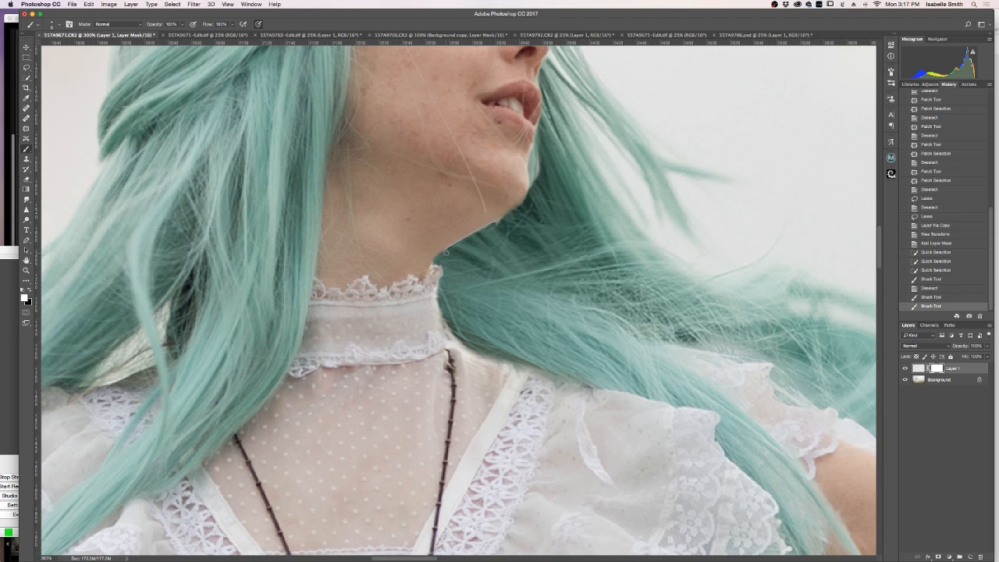
drag(460, 241, 515, 213)
click(507, 217)
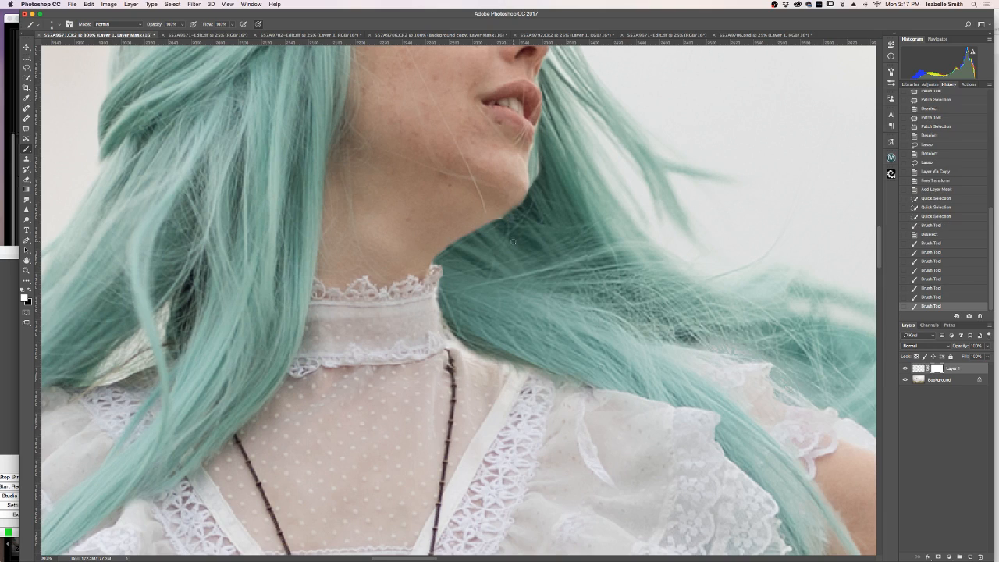
click(435, 265)
key(x)
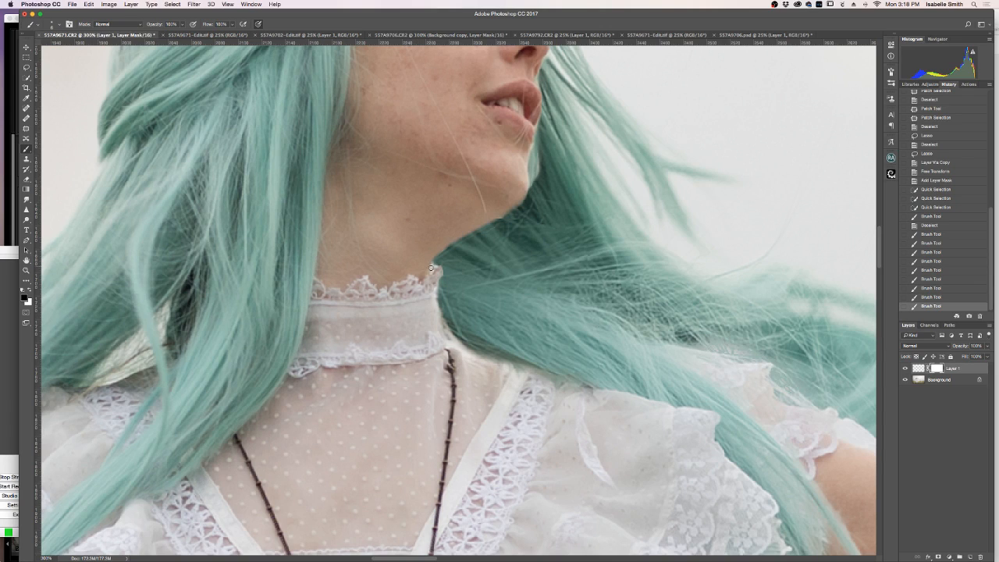
click(425, 274)
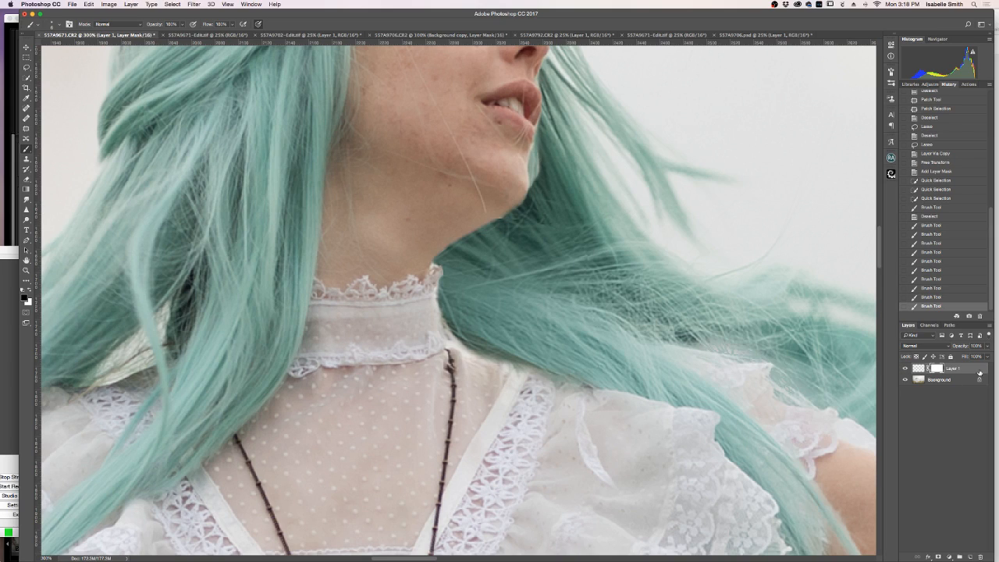
Step: Flatten the image and duplicate the flattened Background onto a new layer
right_click(940, 379)
click(921, 450)
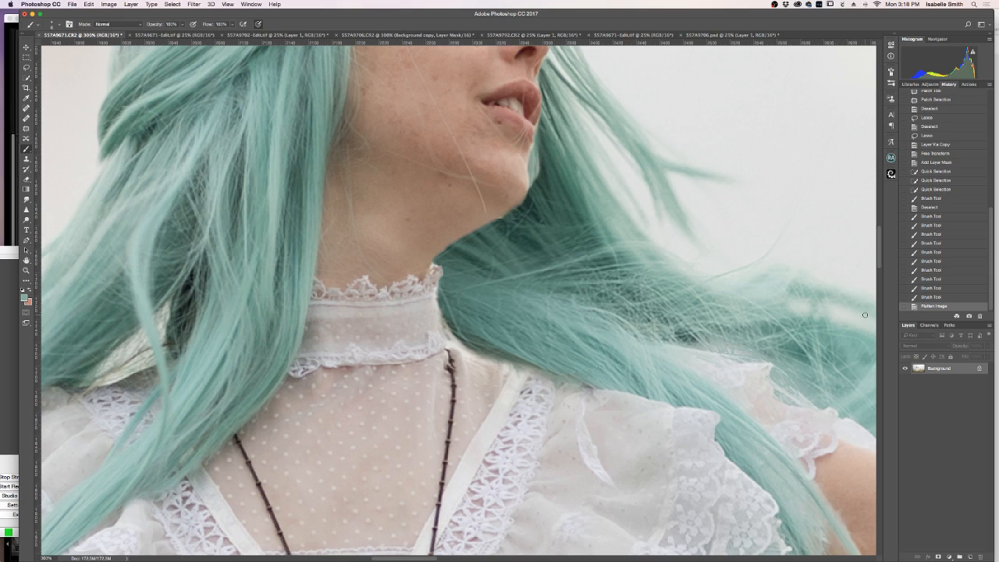
key(super+j)
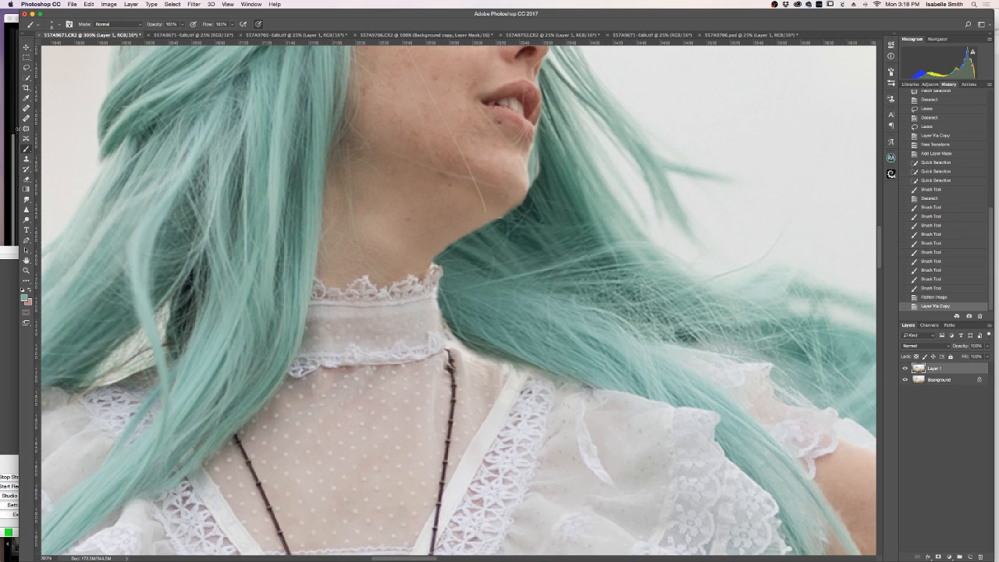
Step: Clone Stamp nearby hair texture over the uneven spots in the hair beside the chin and jaw
click(27, 160)
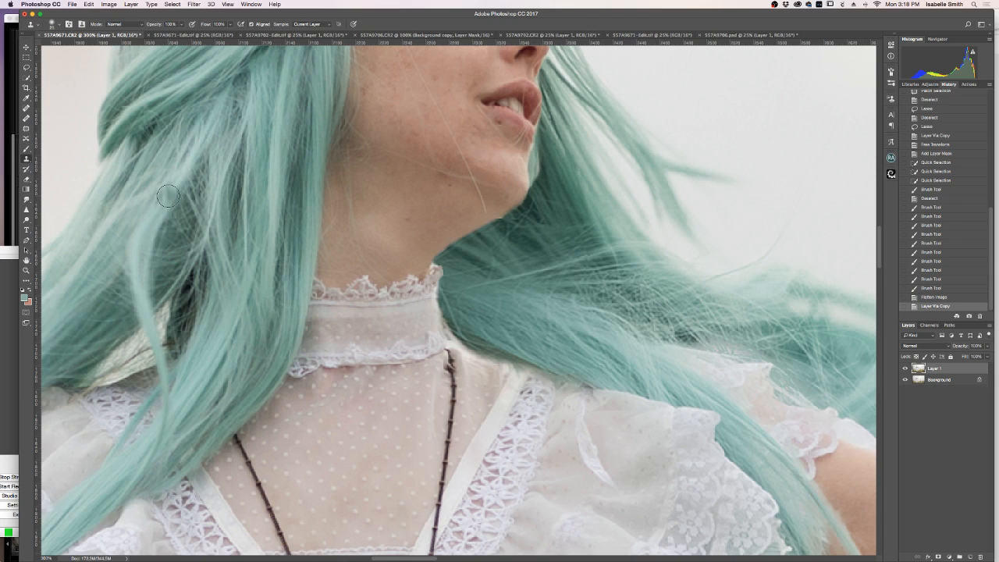
alt+click(584, 239)
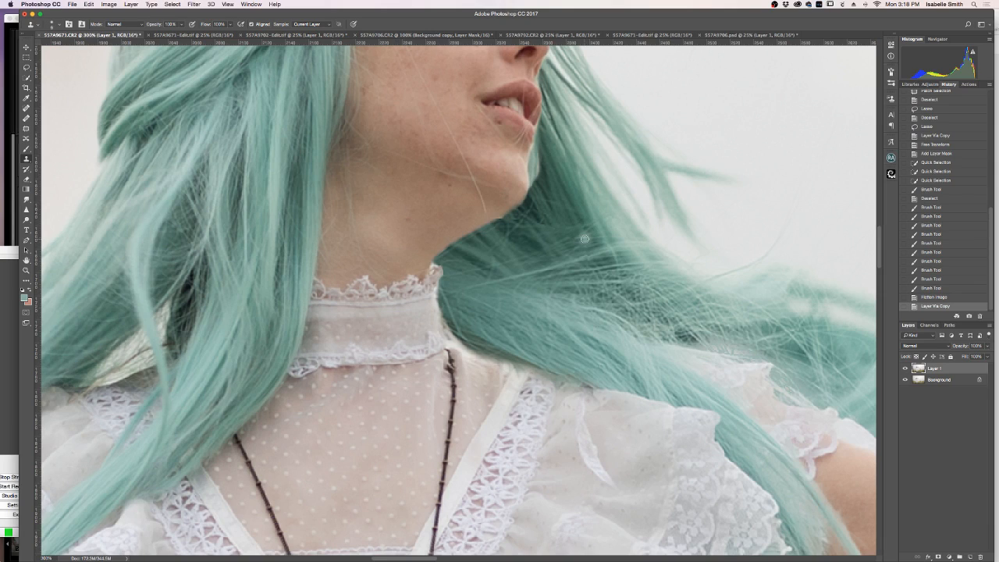
click(542, 225)
scroll(542, 235, up, 3)
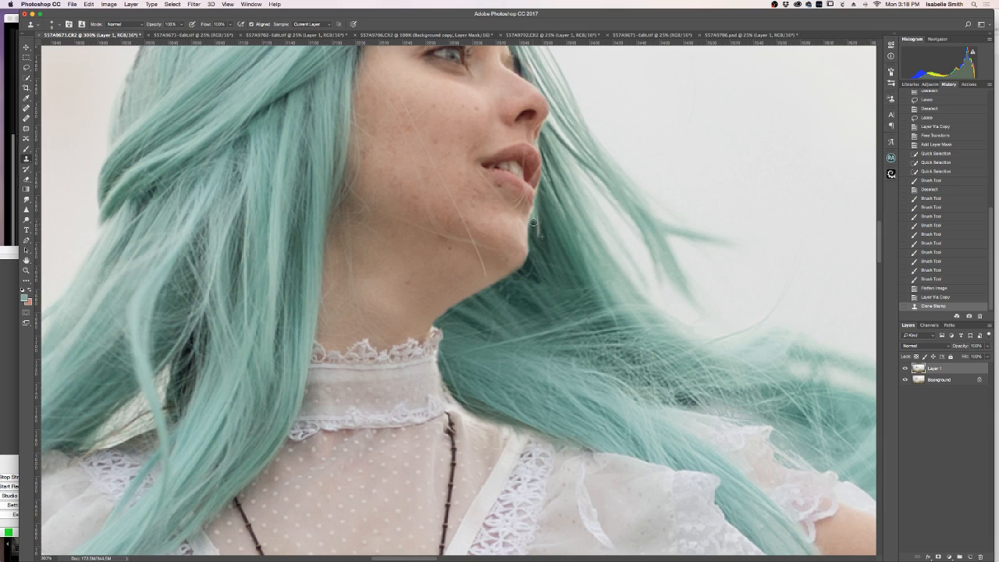
mouse_move(537, 217)
mouse_down()
mouse_move(539, 244)
mouse_move(540, 187)
mouse_move(540, 225)
mouse_up()
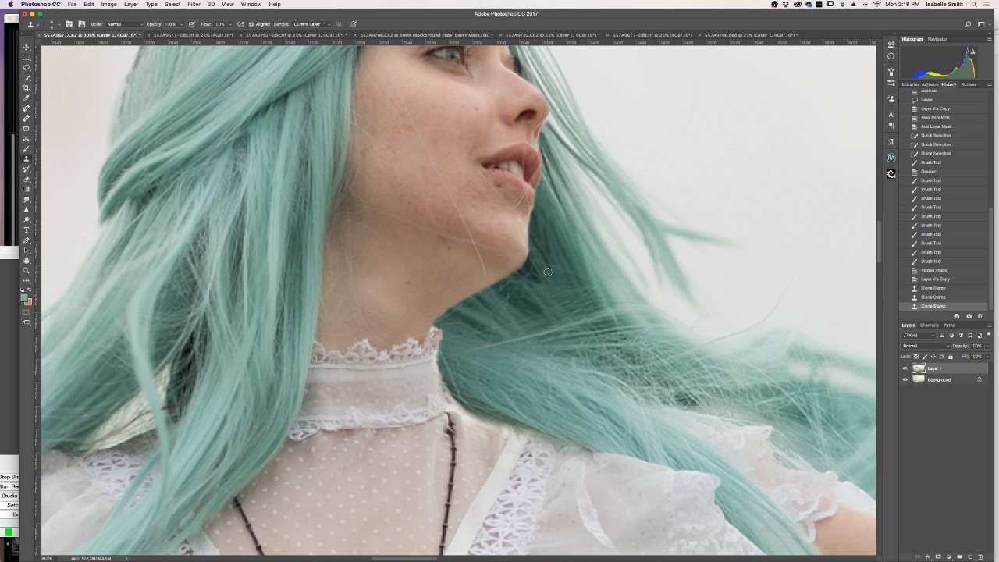
Step: Check the retouching at full-image view with Layer 1 hidden and shown, and flatten the image
scroll(546, 270, up, 5)
scroll(548, 272, down, 5)
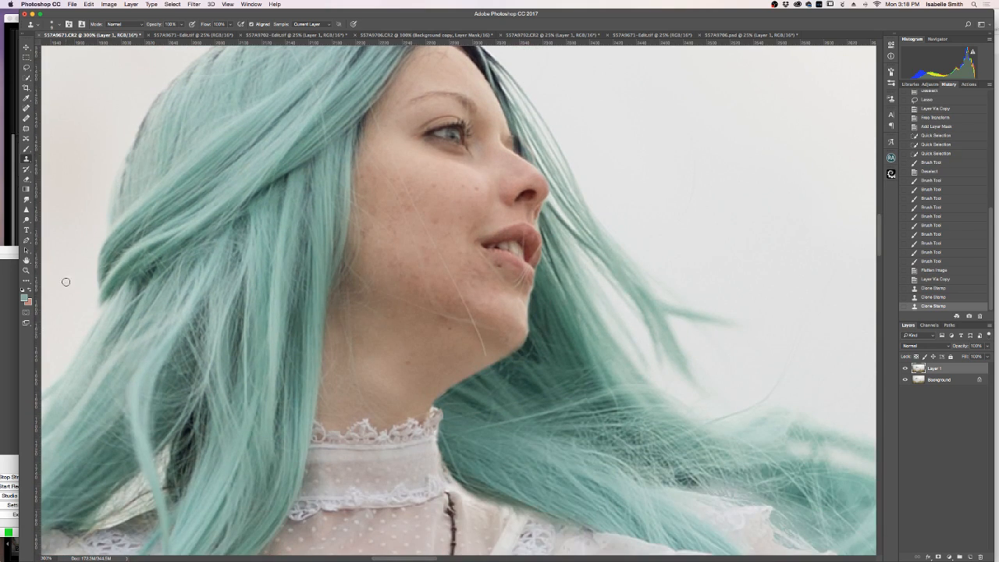
click(26, 270)
right_click(237, 262)
click(257, 263)
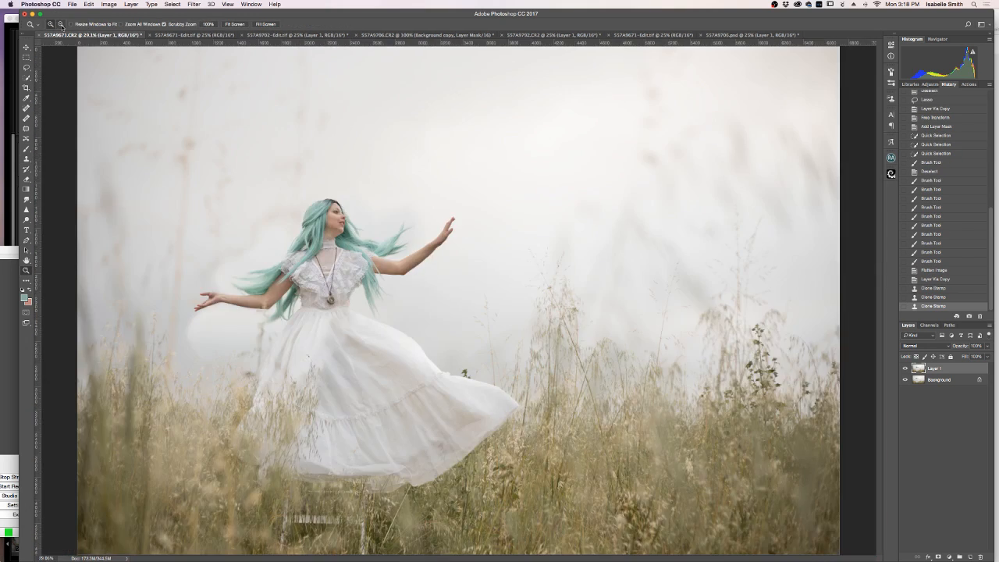
key(super+minus)
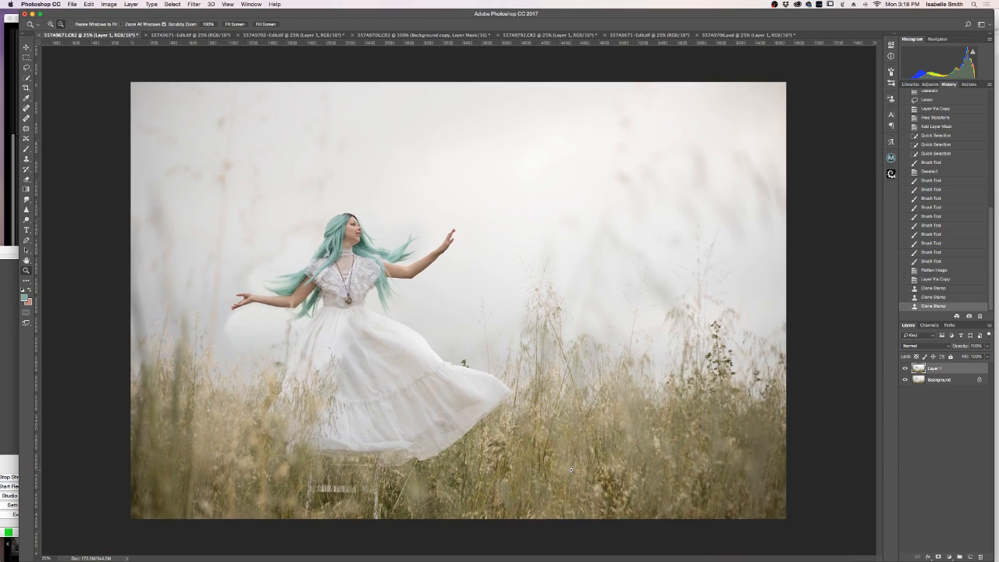
click(905, 368)
click(905, 368)
right_click(944, 380)
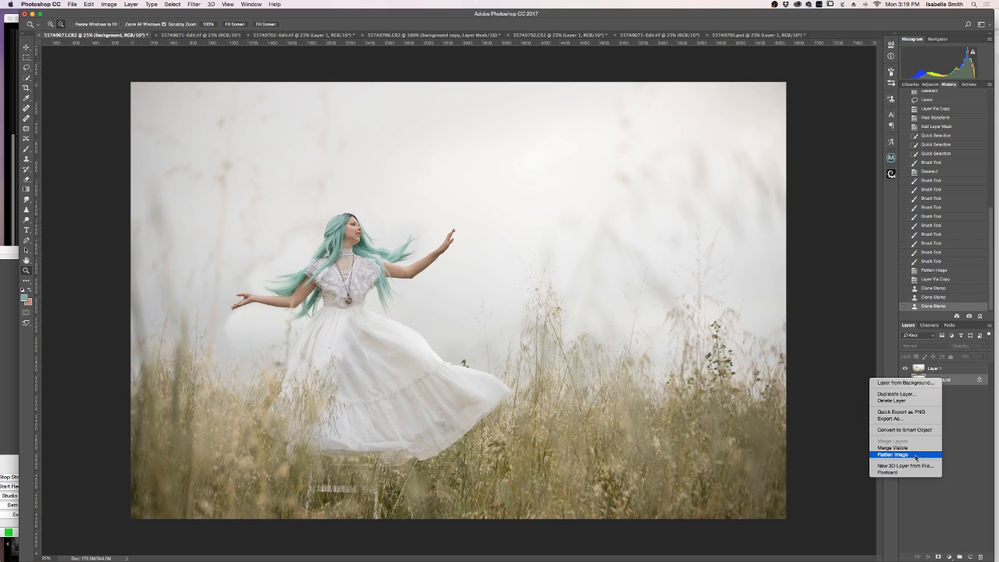
click(886, 457)
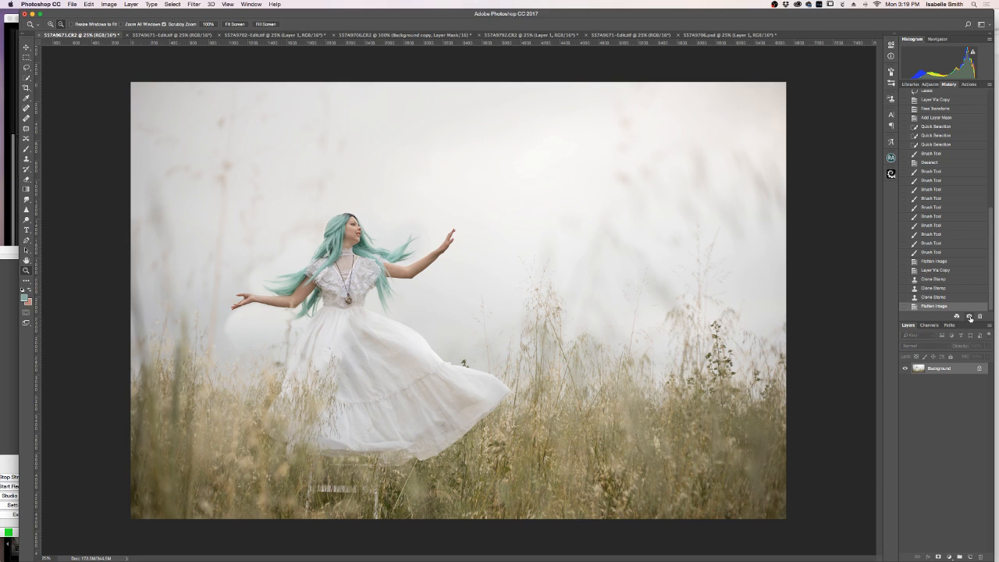
Step: Compare the original opened state of the photo with Snapshot 1 in the history
scroll(924, 164, up, 10)
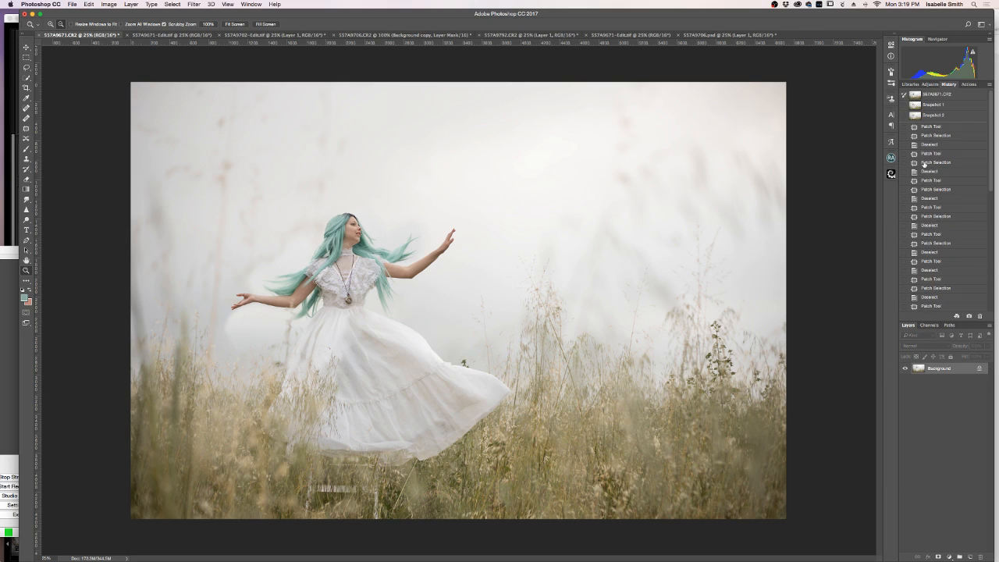
click(954, 95)
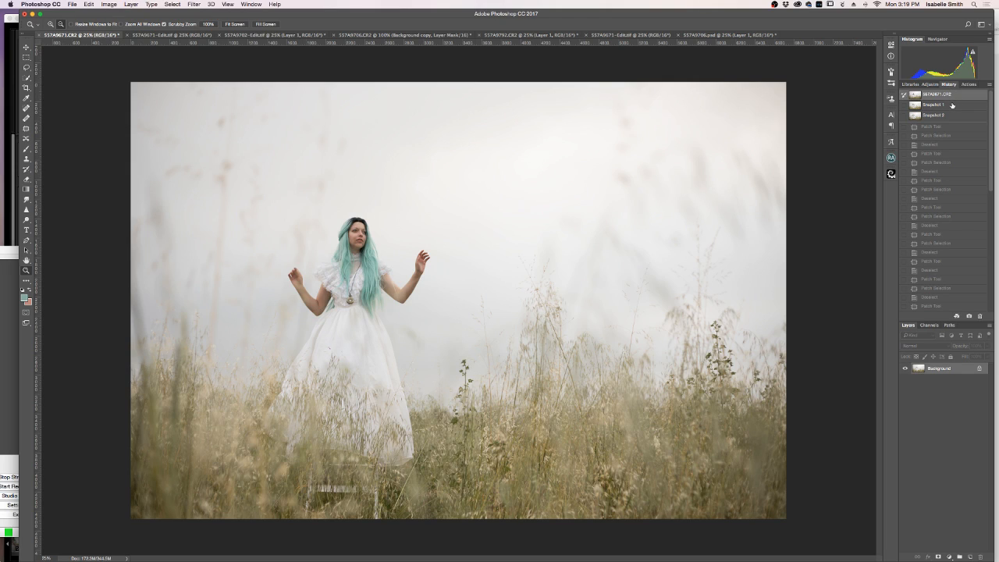
click(952, 104)
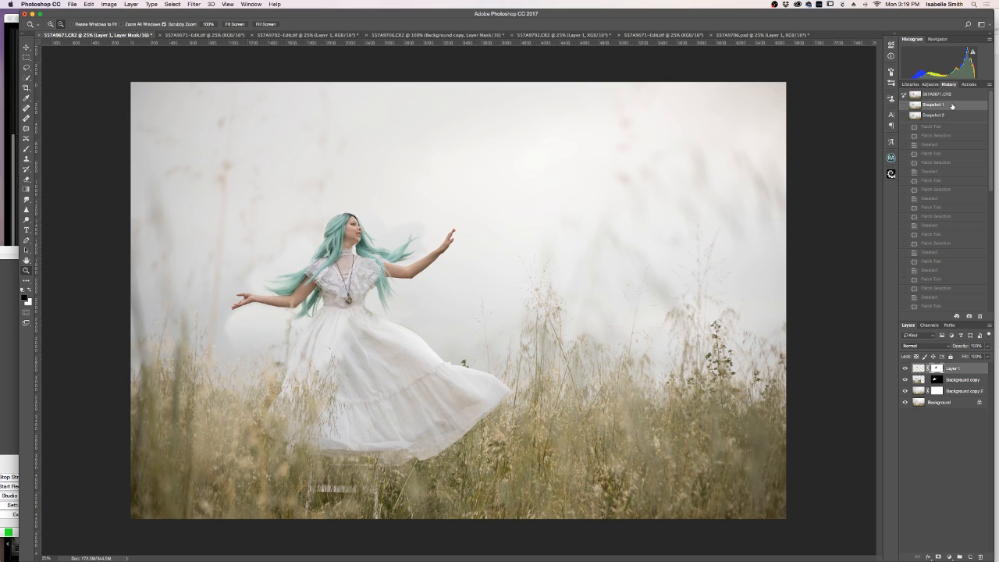
Step: Compare Snapshot 2 with the original opened state of the photo, and restore Snapshot 2
click(950, 116)
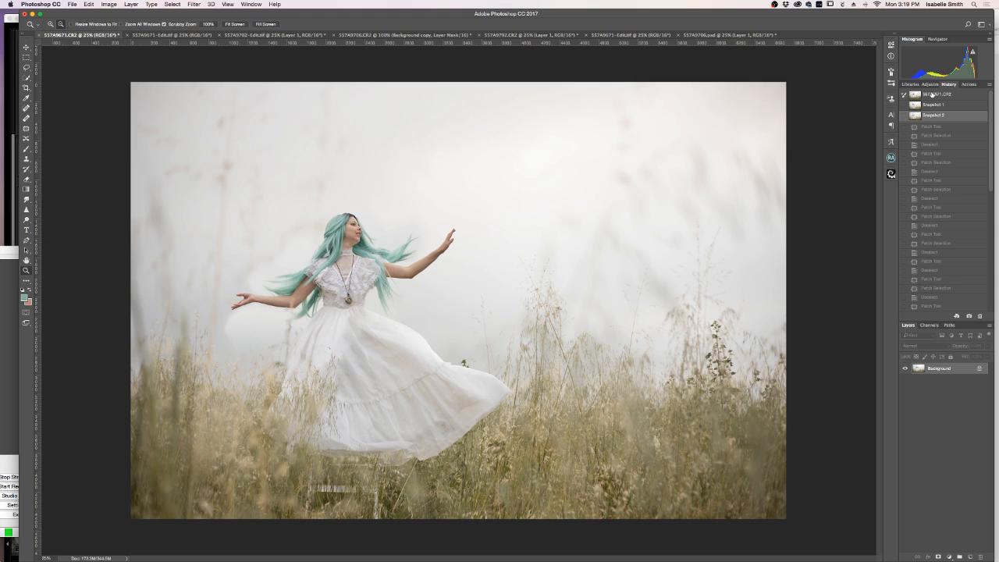
click(931, 94)
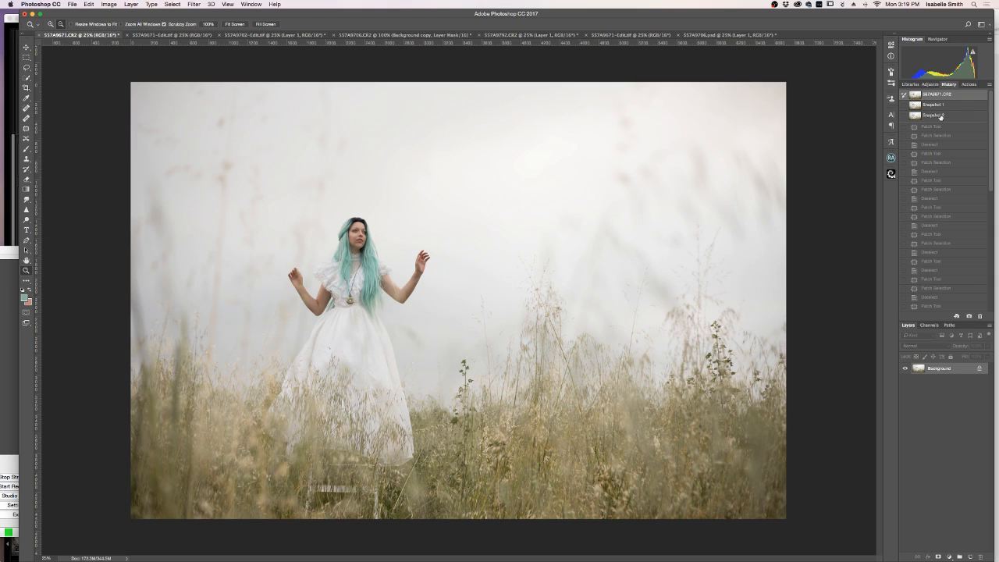
click(941, 116)
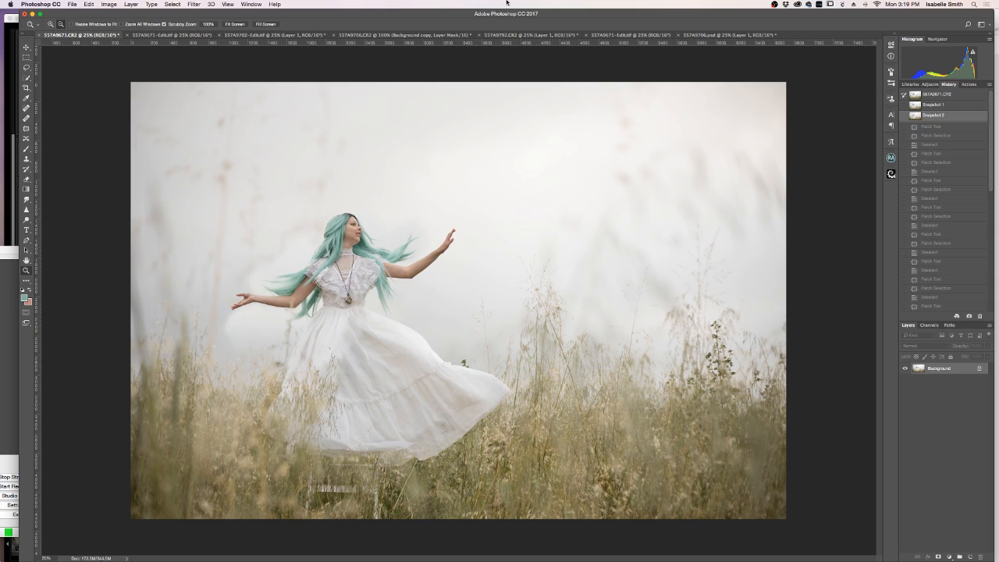
Step: Compare the composite with the finished edit in 557A9671-Edit.tif, switching between the two documents
click(160, 36)
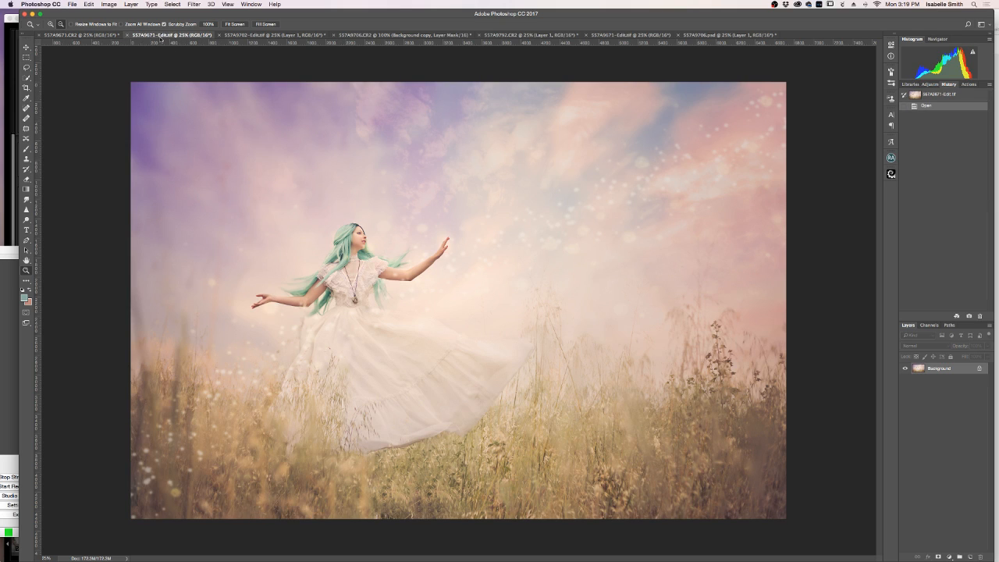
click(93, 35)
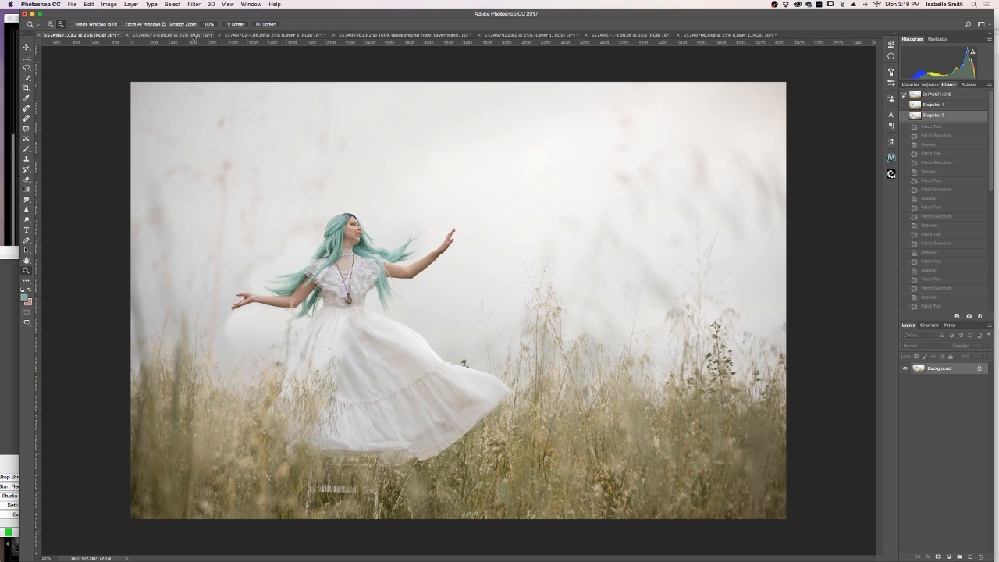
click(192, 36)
click(122, 35)
click(161, 36)
click(74, 35)
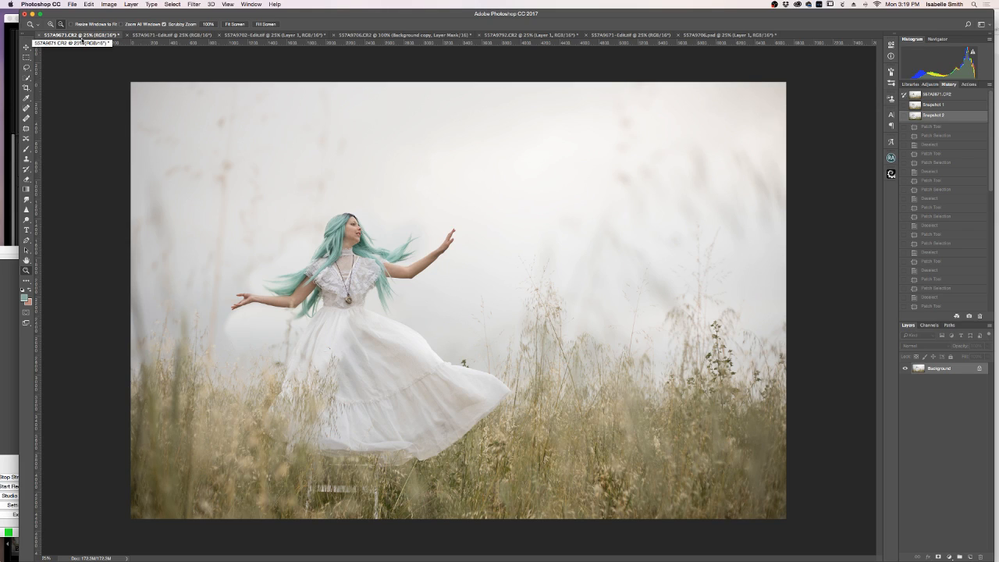
click(168, 35)
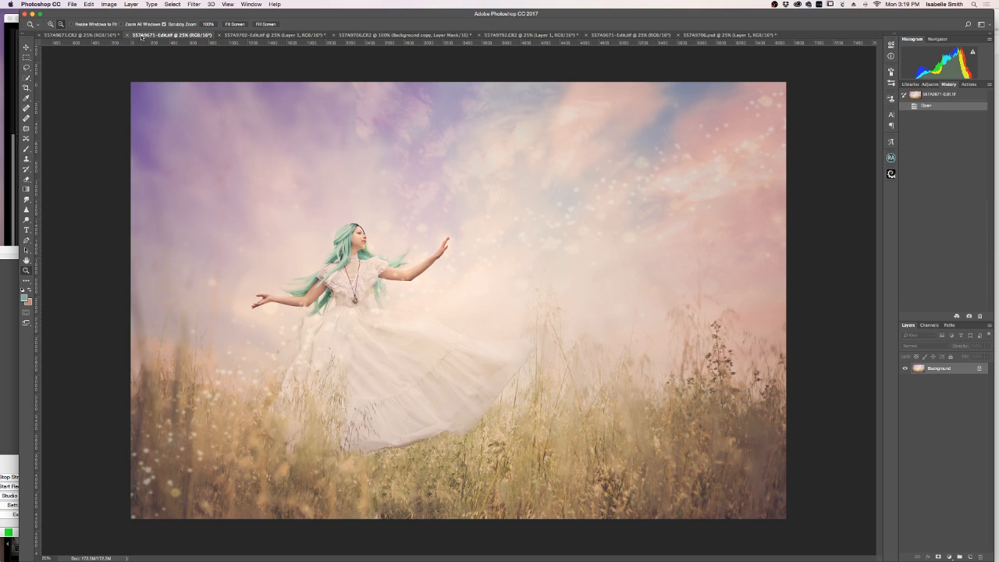
click(98, 35)
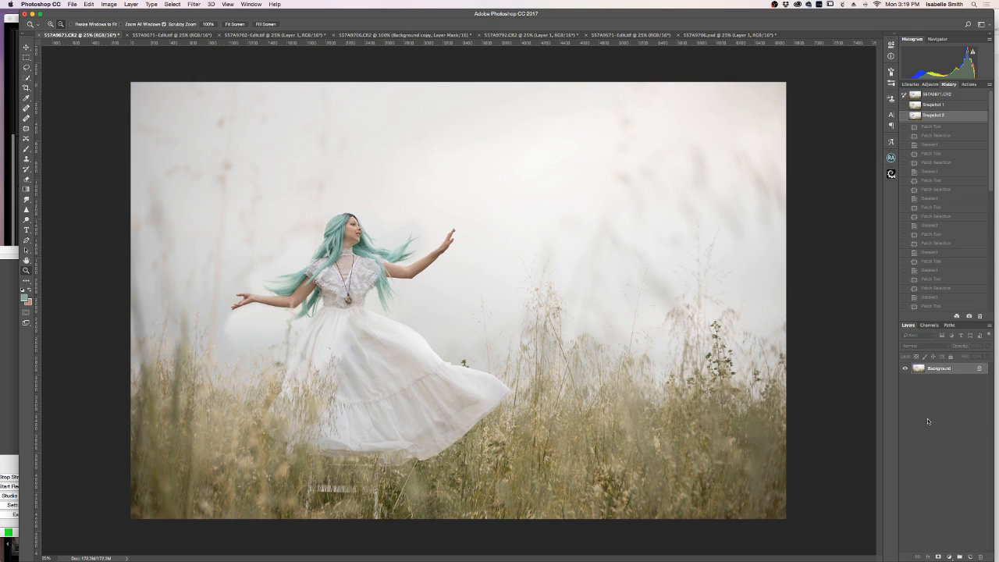
Step: Duplicate the Background onto a new layer and patch the chair below the dress with clean grass using the Patch tool
key(super+j)
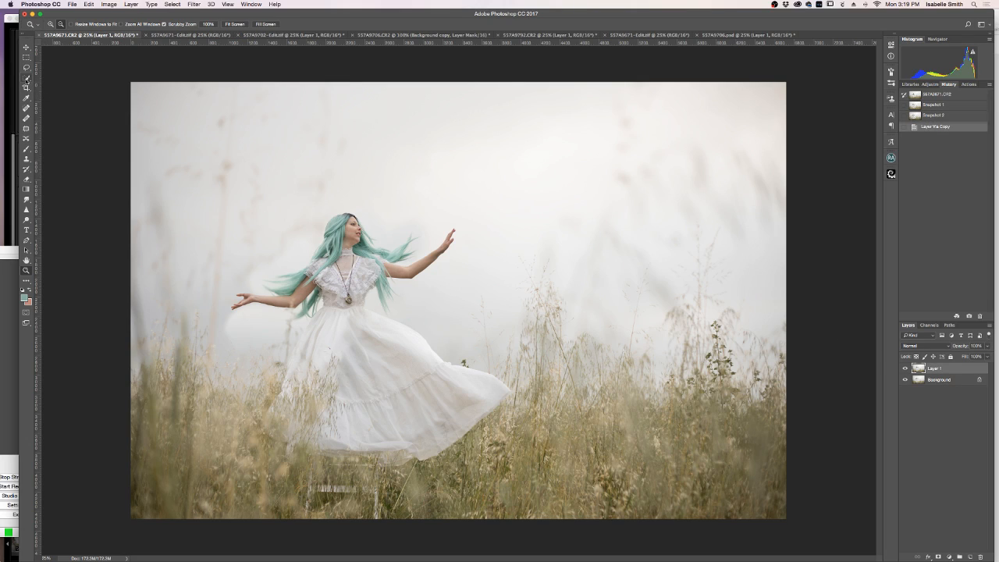
click(26, 127)
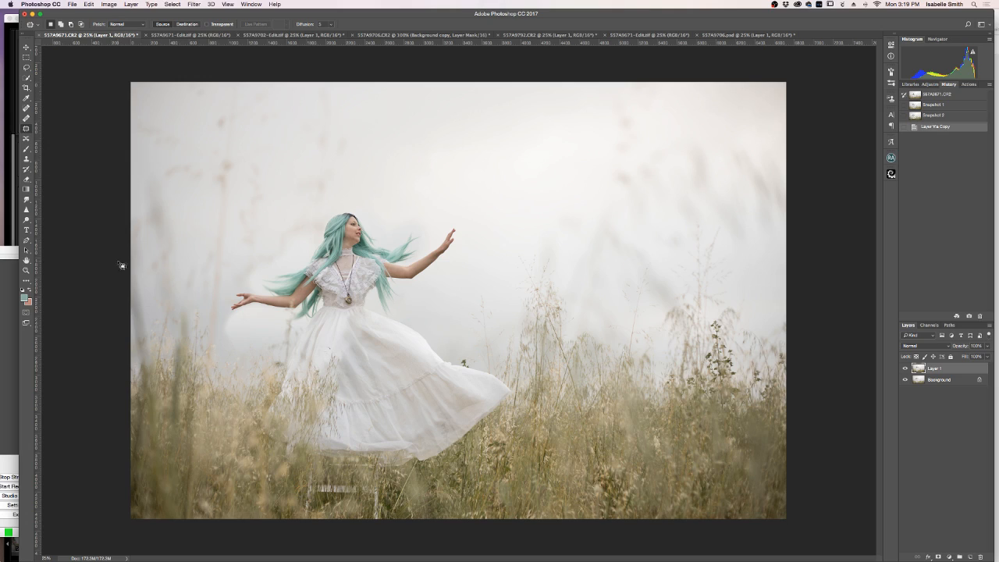
mouse_move(354, 469)
mouse_down()
mouse_move(305, 467)
mouse_move(295, 501)
mouse_move(308, 525)
mouse_move(382, 529)
mouse_move(388, 476)
mouse_up()
drag(345, 502, 570, 499)
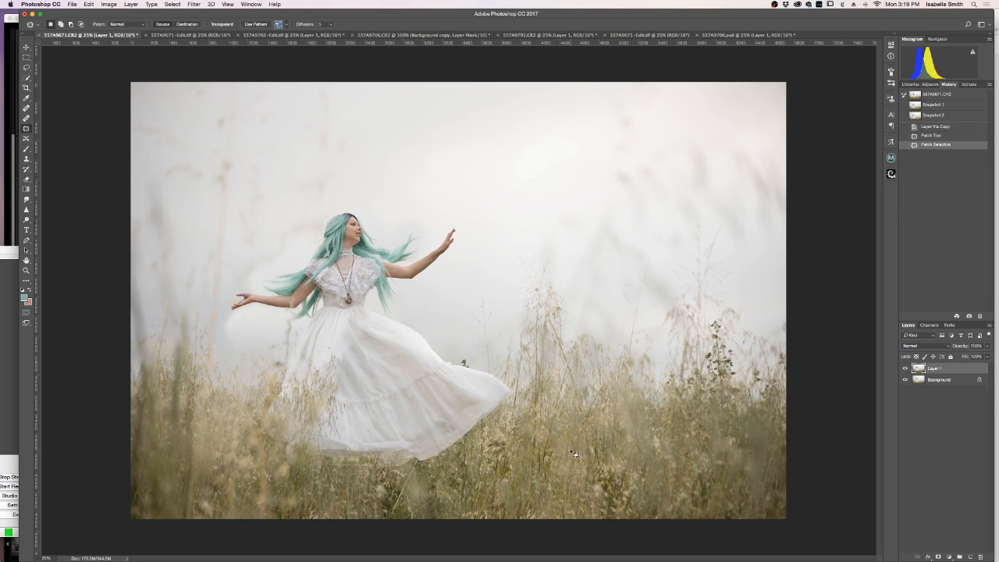
key(super+d)
mouse_move(354, 466)
mouse_down()
mouse_move(325, 467)
mouse_move(343, 468)
mouse_up()
key(super+d)
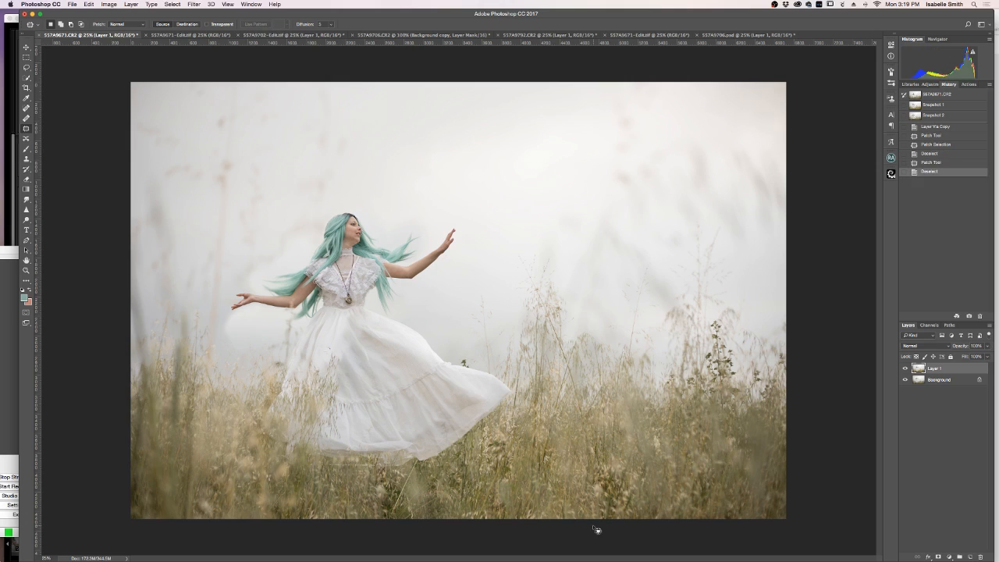
Step: Patch the remaining traces of the chair legs under the hem with nearby grass texture
mouse_move(381, 473)
mouse_down()
mouse_move(383, 511)
mouse_move(395, 499)
mouse_up()
mouse_move(386, 500)
mouse_down()
mouse_move(429, 490)
mouse_move(490, 485)
mouse_move(298, 483)
mouse_move(336, 507)
mouse_move(364, 494)
mouse_move(368, 516)
mouse_move(386, 516)
mouse_move(365, 497)
mouse_move(378, 507)
mouse_move(451, 499)
mouse_up()
mouse_move(375, 499)
mouse_down()
mouse_move(423, 512)
mouse_move(402, 494)
mouse_move(595, 462)
mouse_move(456, 506)
mouse_move(280, 515)
mouse_move(359, 512)
mouse_move(398, 489)
mouse_move(388, 487)
mouse_move(383, 504)
mouse_move(397, 494)
mouse_move(368, 494)
mouse_move(370, 480)
mouse_move(348, 496)
mouse_up()
click(387, 517)
click(412, 493)
click(312, 488)
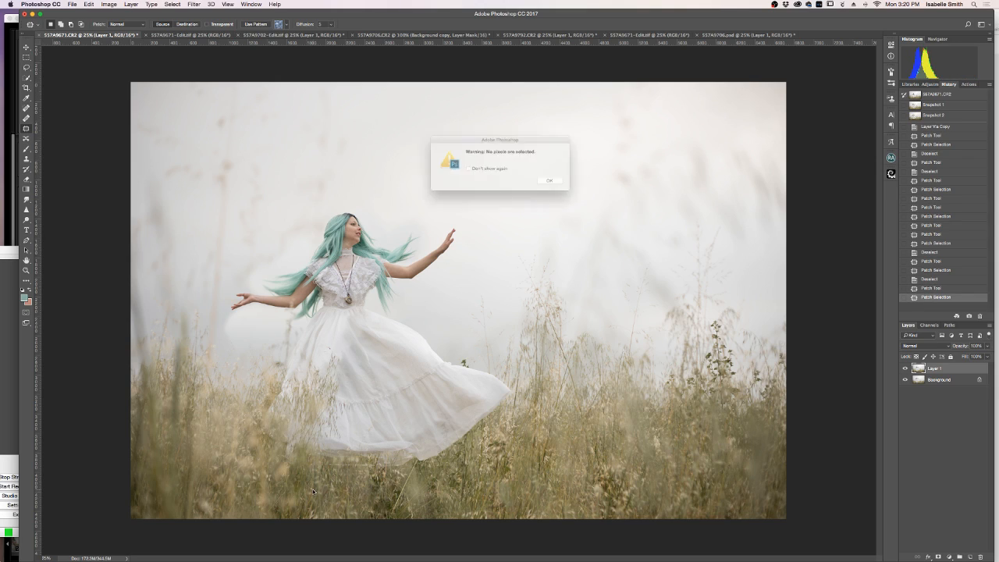
click(558, 185)
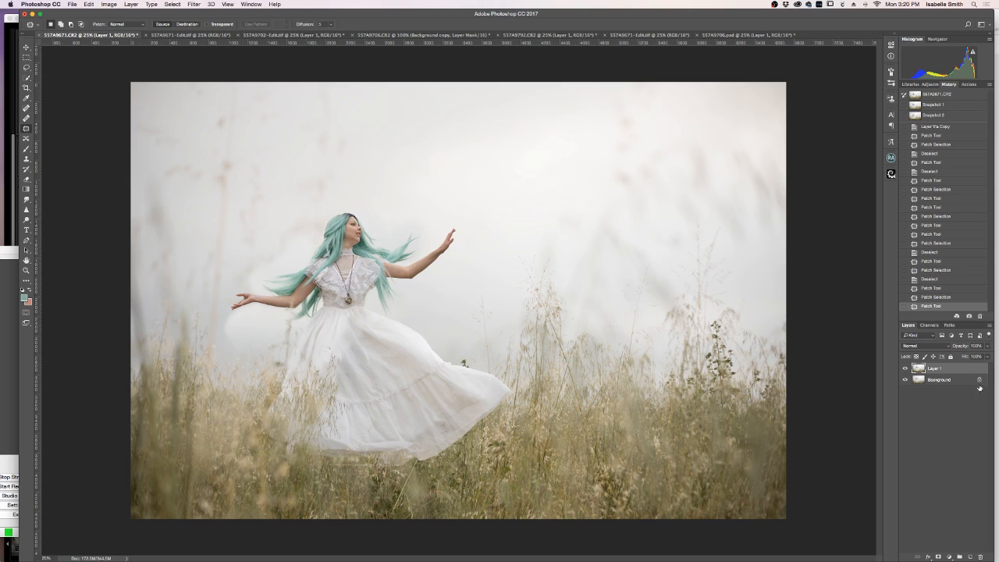
Step: Check the patching with Layer 1 hidden and shown, flatten the image, and duplicate the Background onto a new layer
click(906, 368)
click(906, 368)
right_click(944, 381)
click(917, 460)
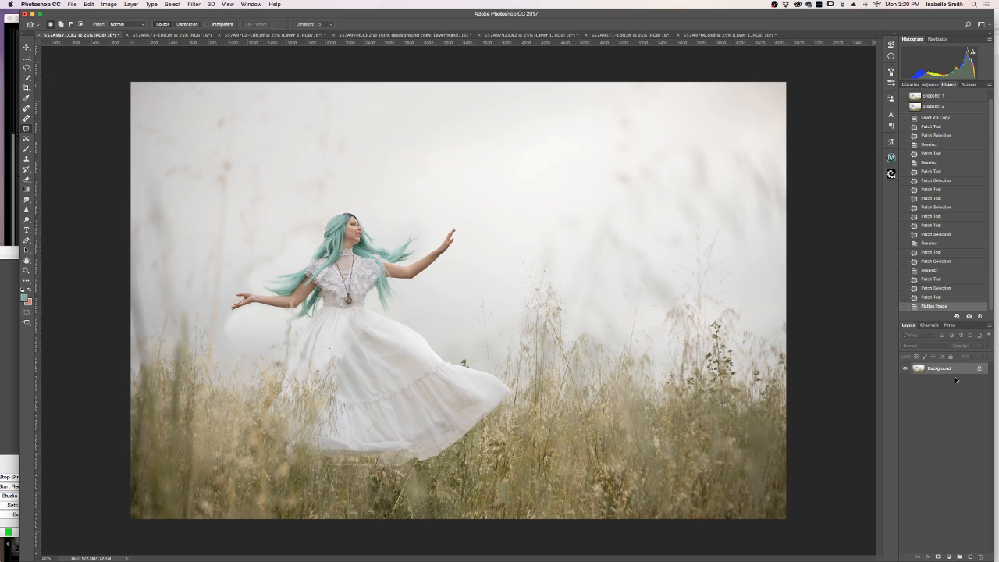
key(super+j)
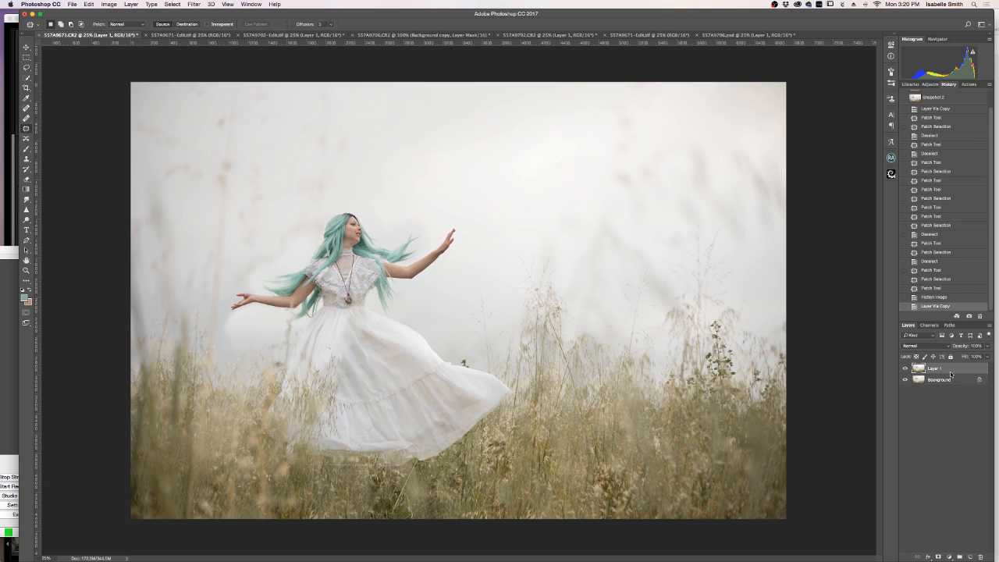
key(shift+super+x)
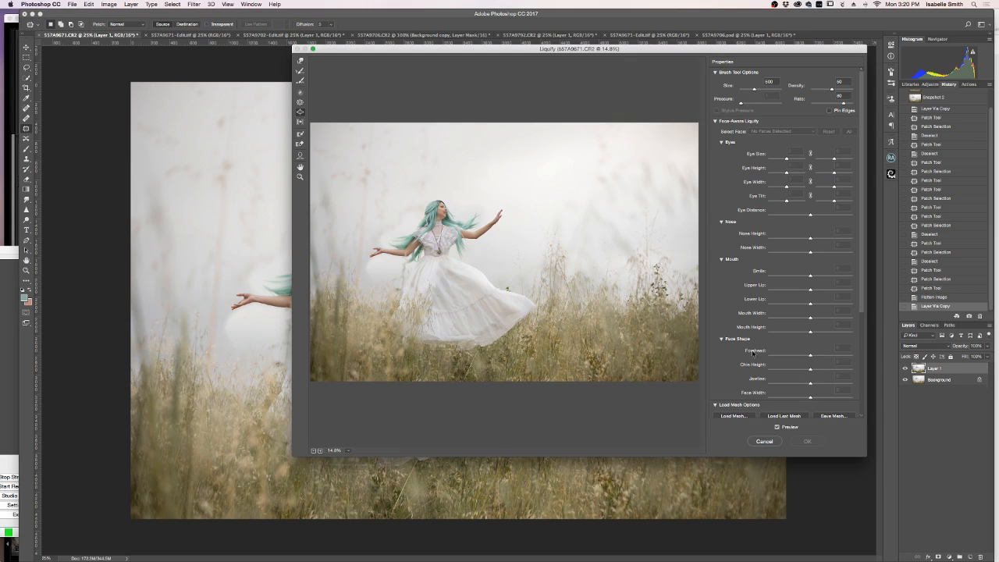
click(762, 439)
click(201, 6)
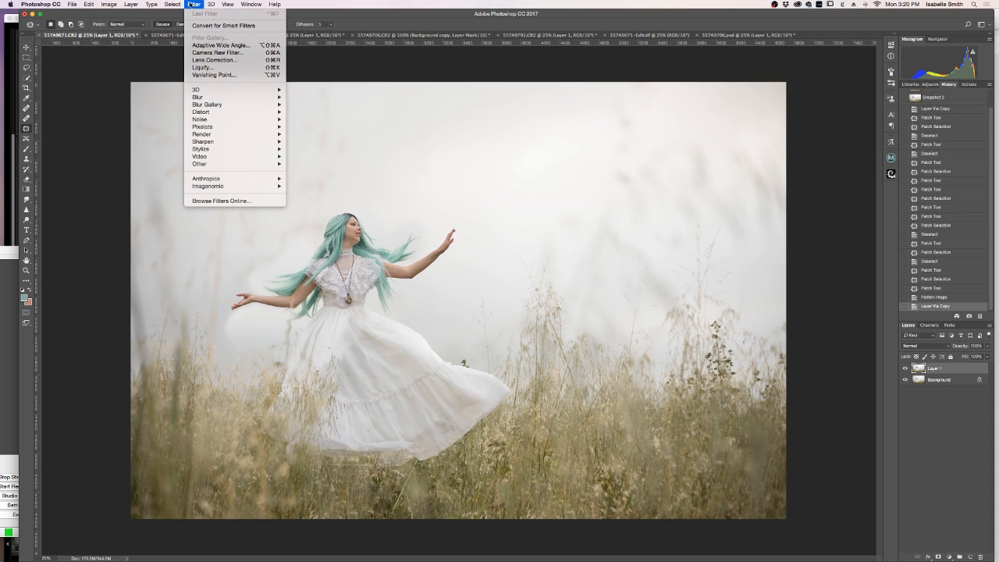
click(604, 65)
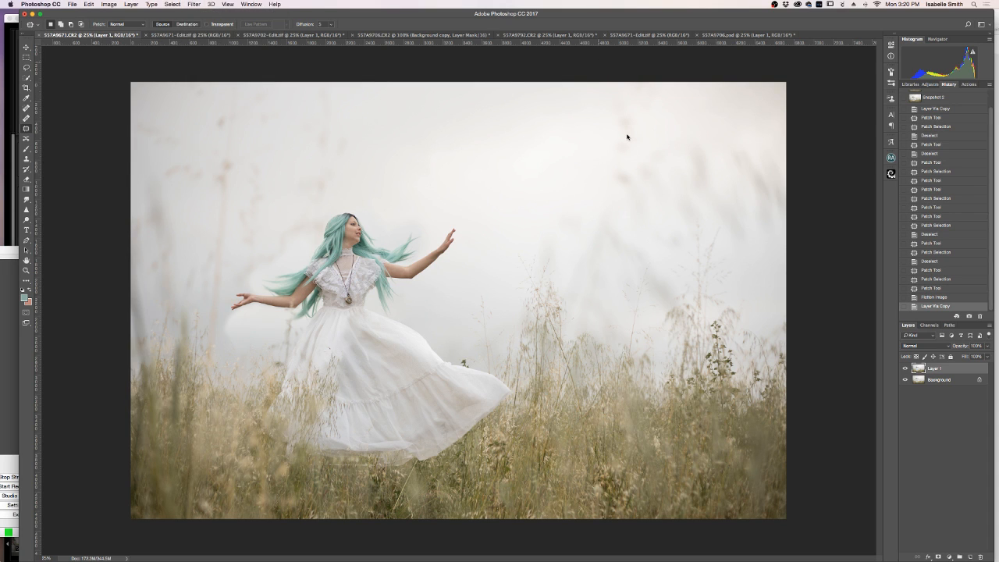
Step: Open Liquify on Layer 1 and nudge the area beside the woman's waist with the Forward Warp tool at brush size 600
key(shift+super+x)
mouse_move(587, 50)
mouse_down()
mouse_move(547, 95)
mouse_move(530, 95)
mouse_up()
key(z)
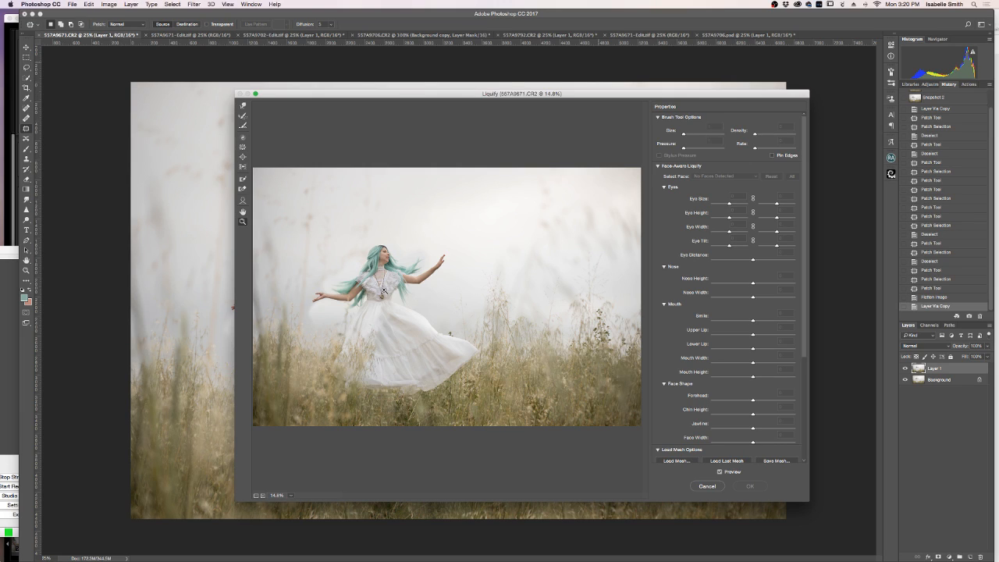
click(383, 289)
click(243, 106)
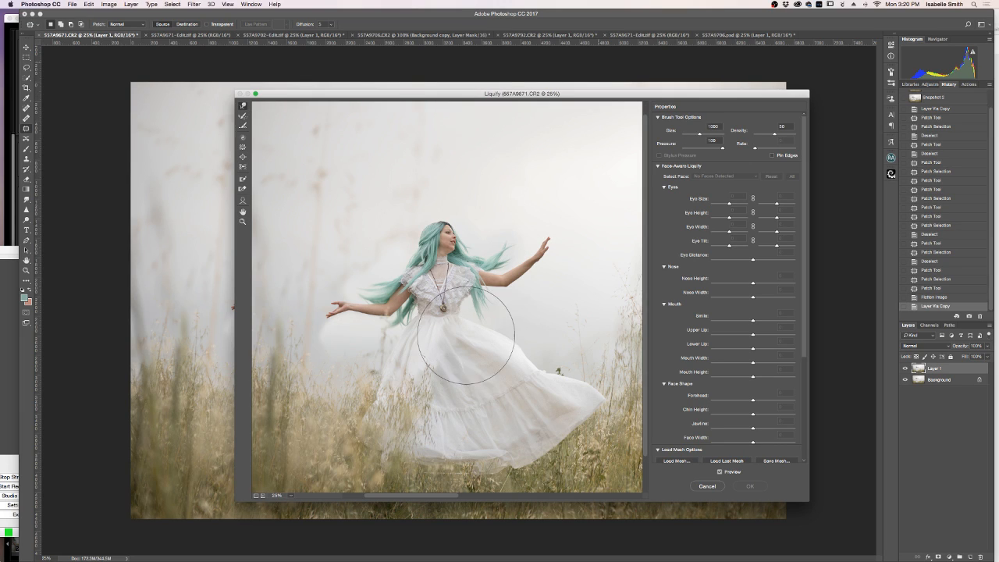
key(bracketleft)
key(bracketleft)
key(bracketleft)
key(bracketleft)
key(bracketleft)
key(bracketleft)
key(bracketleft)
key(bracketright)
key(bracketright)
key(bracketright)
mouse_move(479, 315)
mouse_down()
mouse_move(474, 306)
mouse_move(466, 318)
mouse_move(464, 288)
mouse_up()
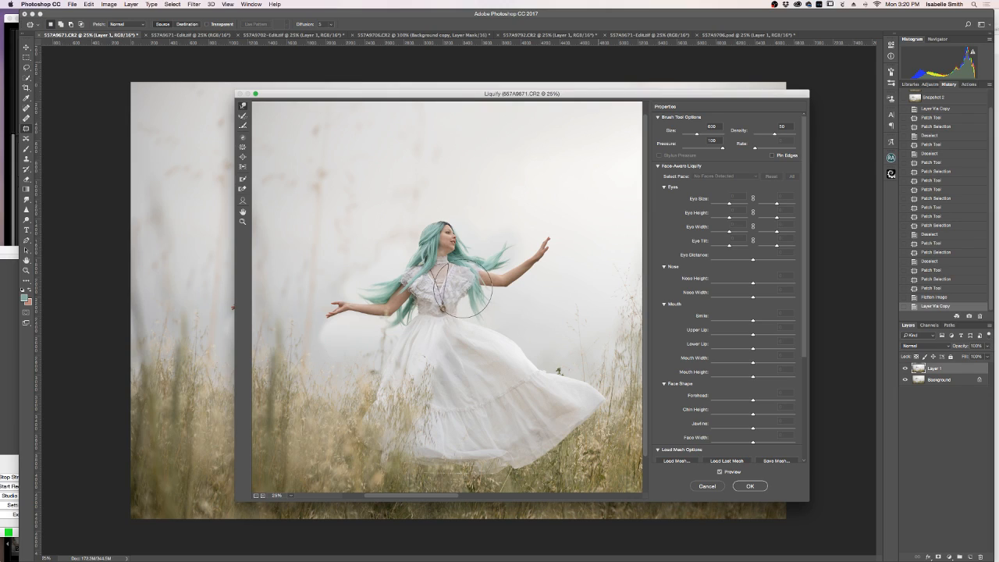
Step: Reshape the waist edge and pull the flowing hair tips on both sides with Forward Warp at brush size 300
key(bracketleft)
key(bracketleft)
key(bracketleft)
mouse_move(422, 316)
mouse_down()
mouse_move(412, 312)
mouse_move(402, 332)
mouse_move(419, 309)
mouse_move(412, 316)
mouse_up()
mouse_move(469, 291)
mouse_down()
mouse_move(511, 229)
mouse_move(530, 226)
mouse_up()
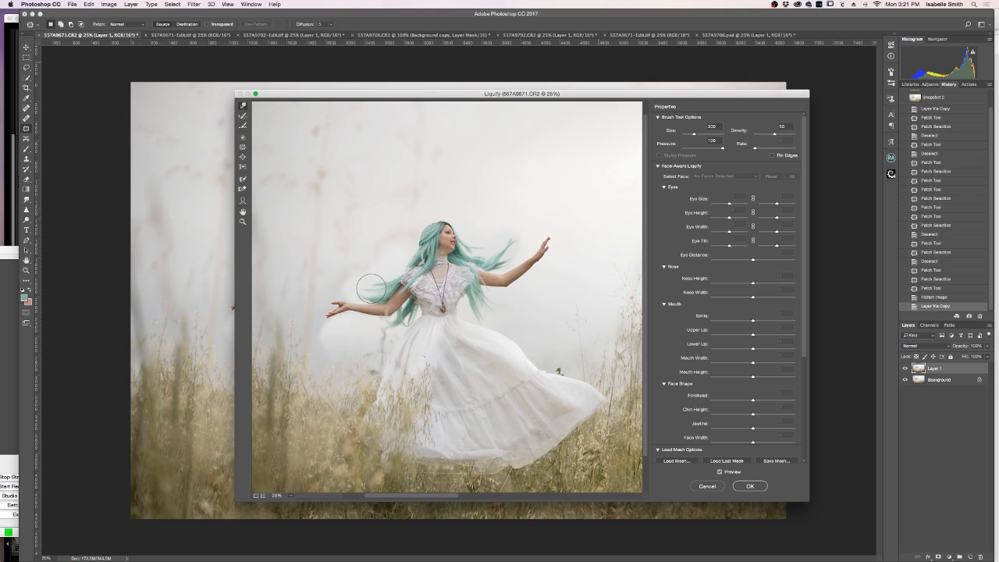
mouse_move(346, 282)
mouse_down()
mouse_move(320, 274)
mouse_move(355, 268)
mouse_up()
Step: Examine the dress waist and skirt seam up close in the Liquify preview, and return to the 25% view
click(242, 222)
click(467, 315)
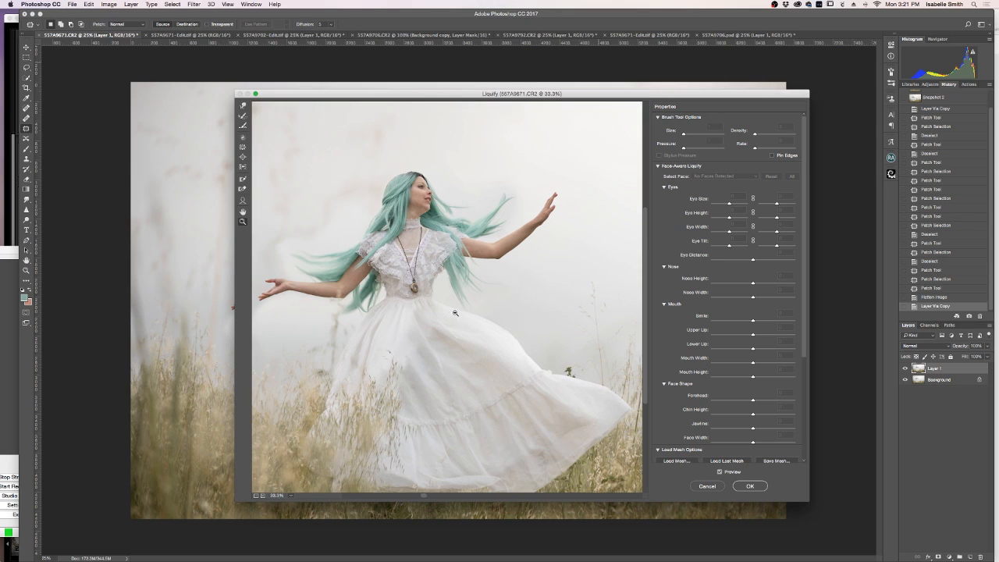
click(455, 312)
click(468, 306)
click(484, 392)
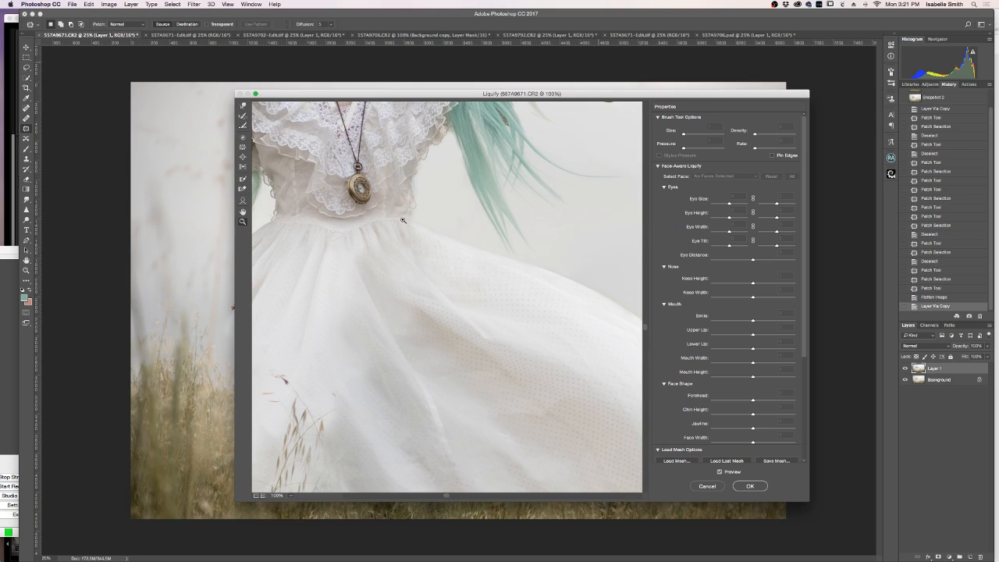
drag(403, 220, 394, 220)
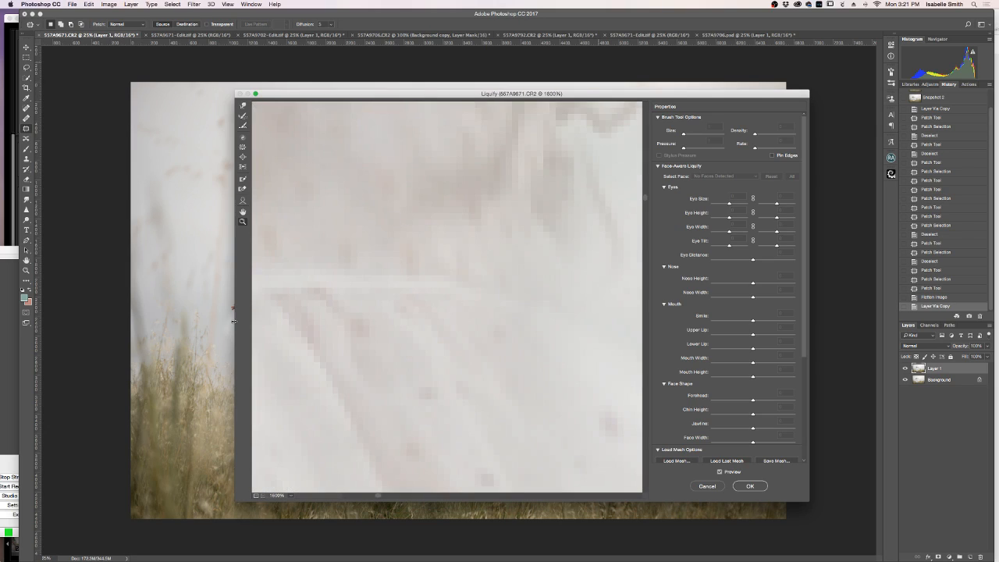
click(464, 336)
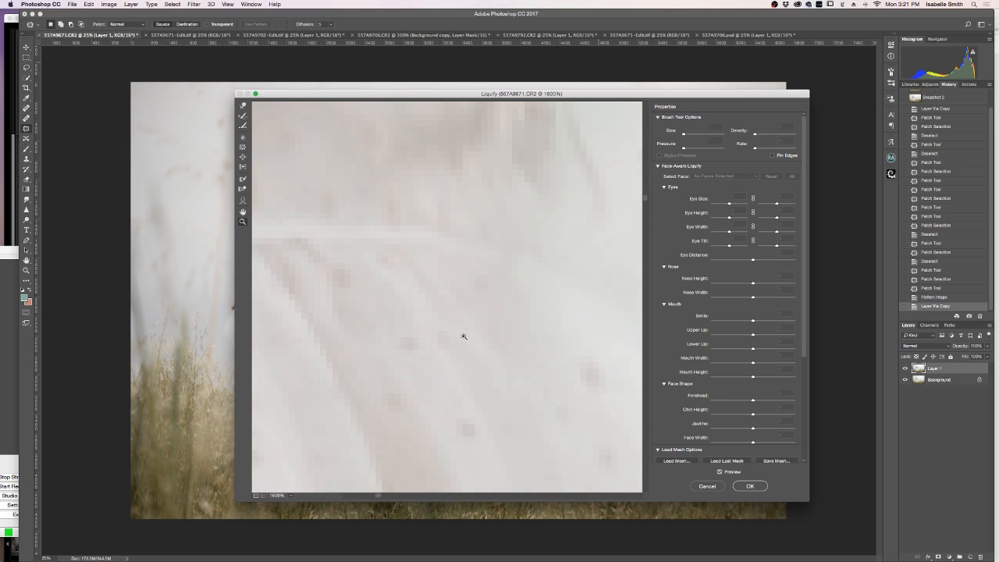
click(257, 495)
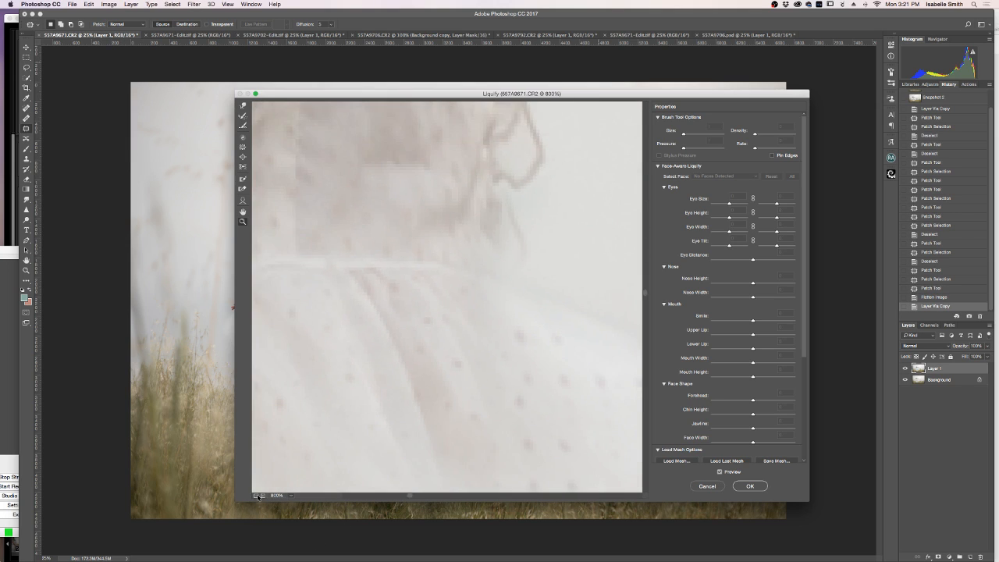
click(256, 496)
click(256, 496)
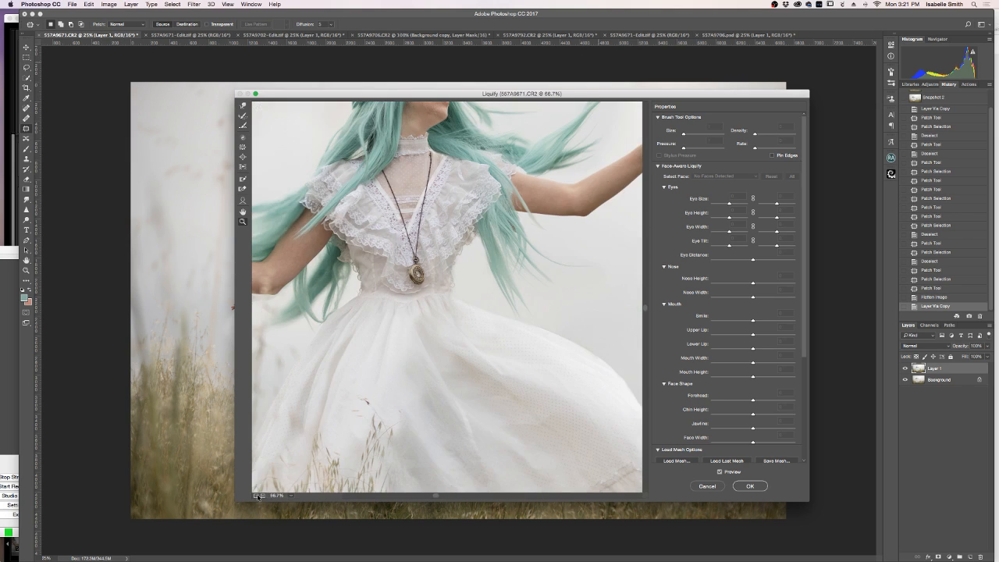
click(257, 495)
click(257, 496)
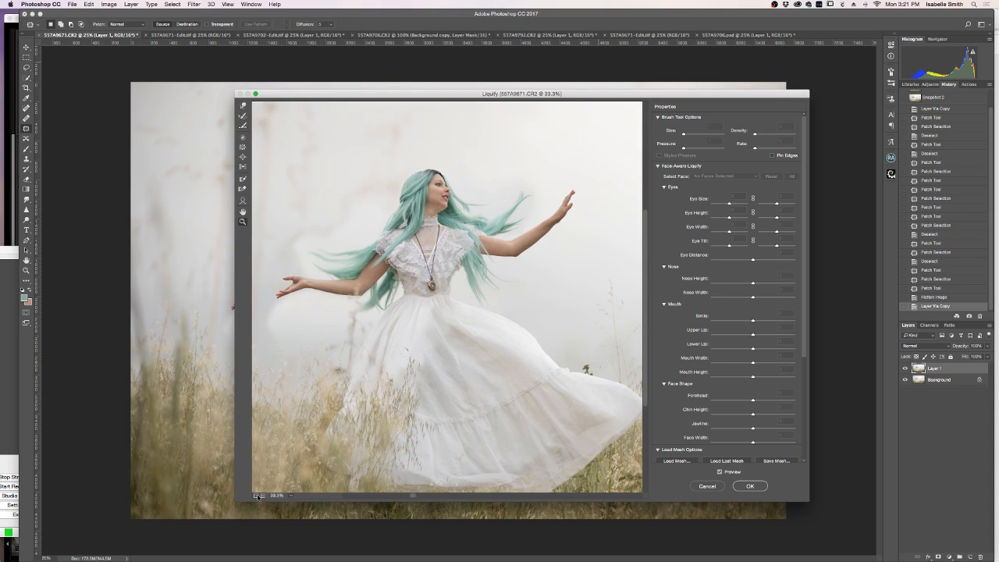
click(257, 495)
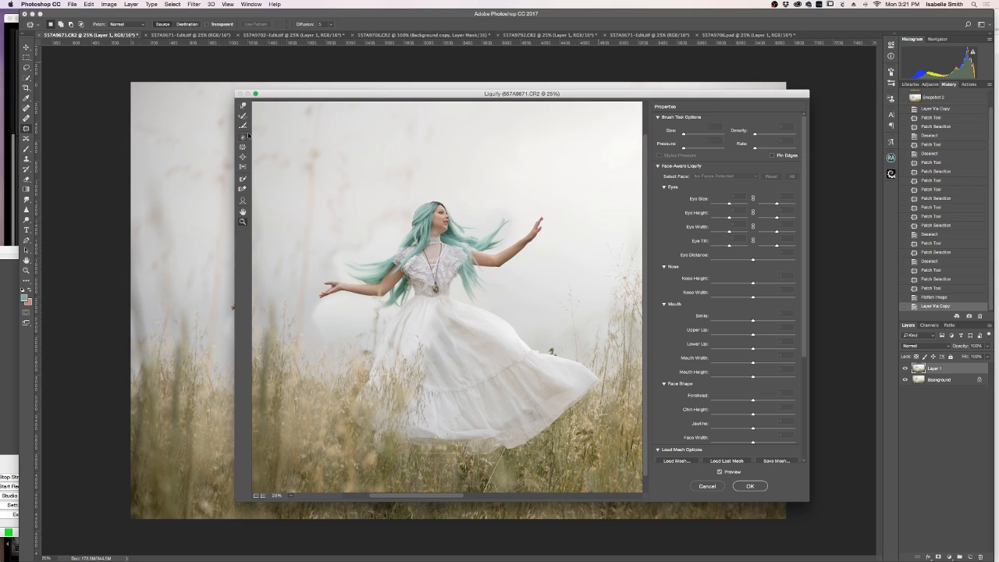
Step: Set the Forward Warp brush size to 400
click(243, 106)
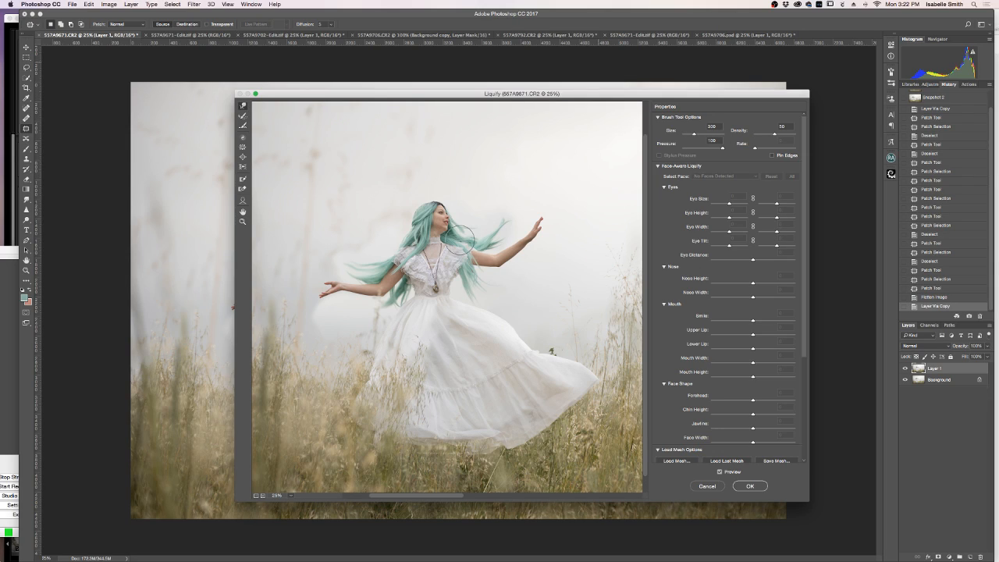
key(bracketleft)
key(bracketleft)
key(bracketright)
key(bracketright)
key(bracketright)
key(bracketright)
key(bracketleft)
key(bracketleft)
key(bracketleft)
key(bracketright)
key(bracketright)
key(bracketright)
key(bracketright)
key(bracketright)
key(bracketright)
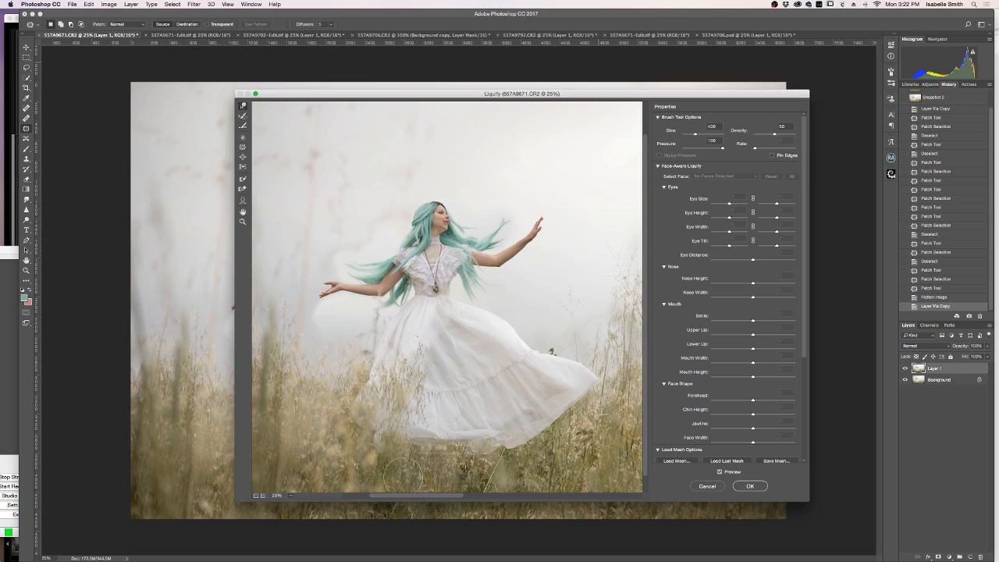
Step: Try pushing the skirt and surrounding field with Forward Warp at brush sizes from 1000 to 1600, and reset the distortion
drag(402, 496, 443, 497)
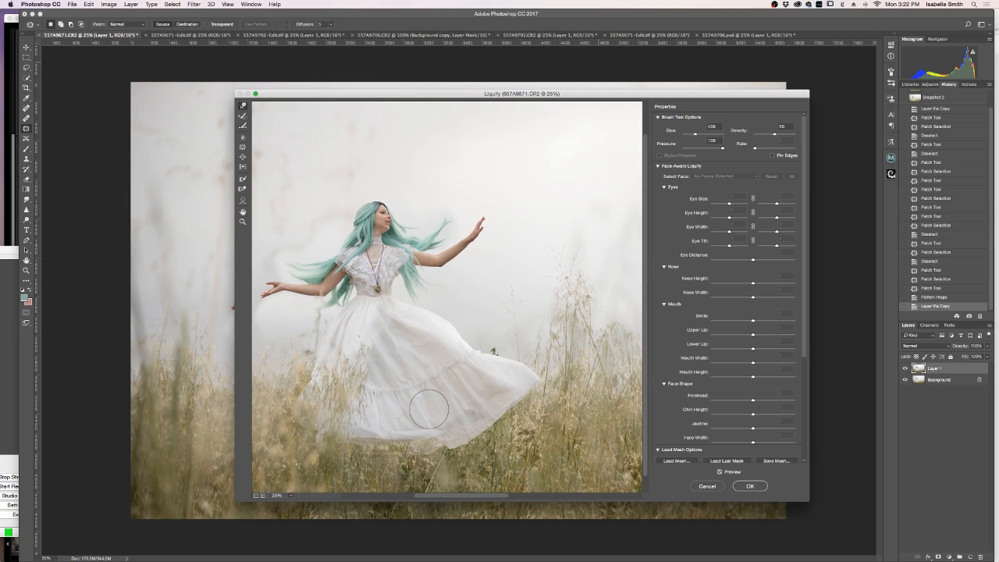
key(bracketright)
key(bracketright)
key(bracketright)
key(bracketright)
key(bracketright)
key(bracketright)
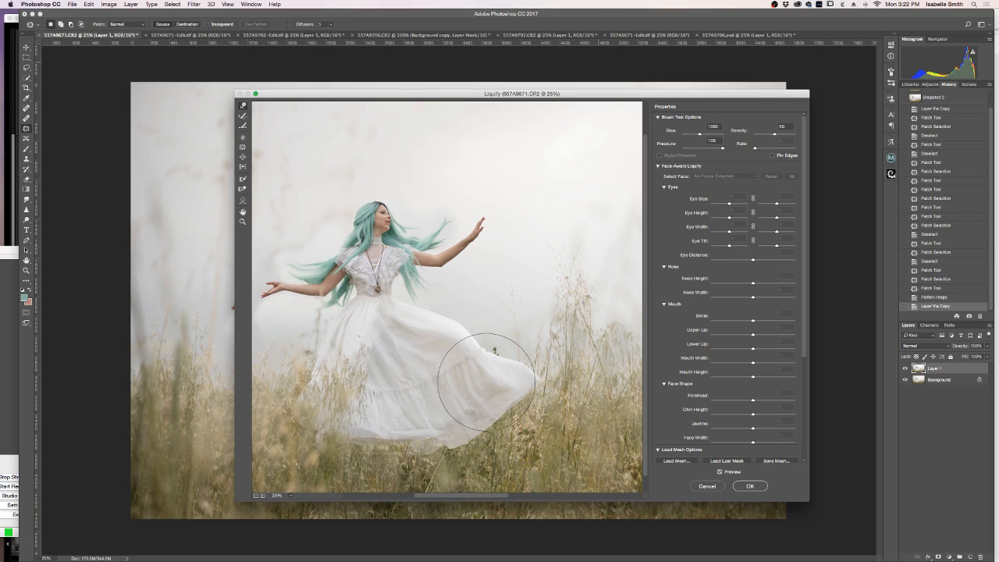
mouse_move(486, 382)
mouse_down()
mouse_move(460, 361)
mouse_move(492, 382)
mouse_move(526, 370)
mouse_move(568, 312)
mouse_move(568, 271)
mouse_move(559, 316)
mouse_move(461, 376)
mouse_move(627, 284)
mouse_move(496, 388)
mouse_move(425, 366)
mouse_move(616, 283)
mouse_move(556, 402)
mouse_move(444, 315)
mouse_move(629, 227)
mouse_move(444, 330)
mouse_up()
key(bracketright)
key(bracketright)
key(bracketright)
key(bracketright)
key(bracketright)
key(bracketright)
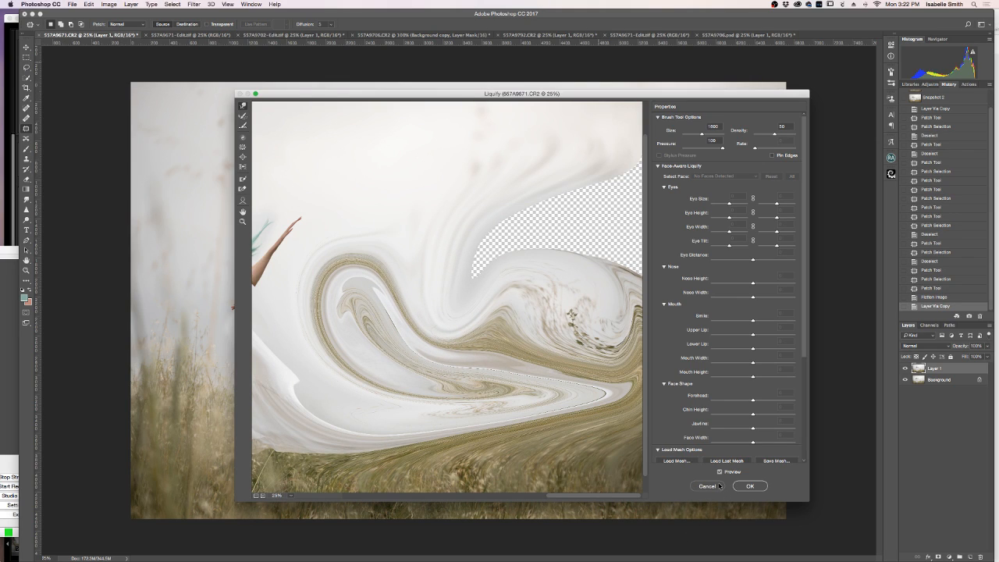
alt+click(716, 485)
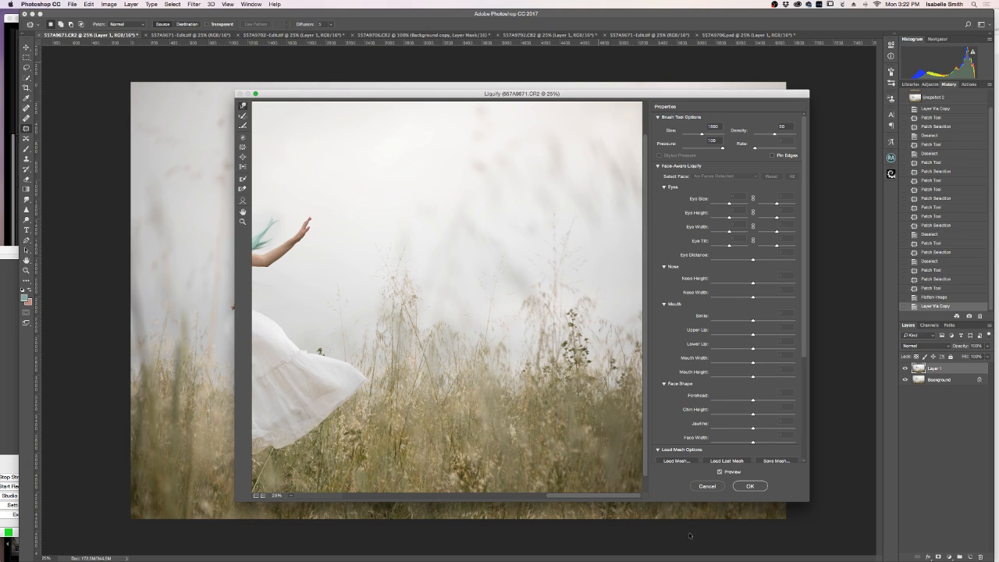
Step: Nudge the outer tip of the flowing skirt with the Forward Warp tool at brush size 1600
drag(617, 495, 517, 495)
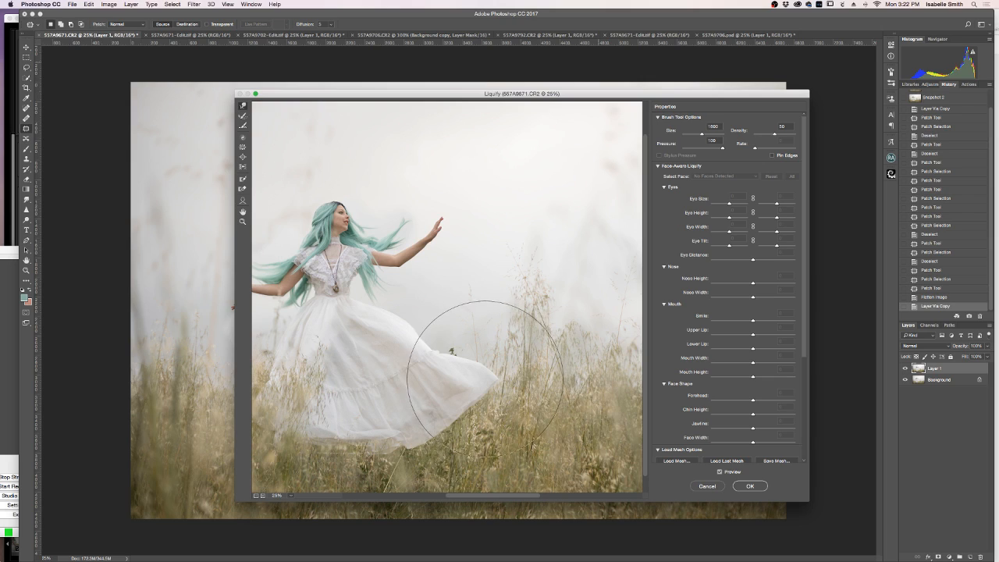
mouse_move(499, 377)
mouse_down()
mouse_move(491, 364)
mouse_move(488, 374)
mouse_up()
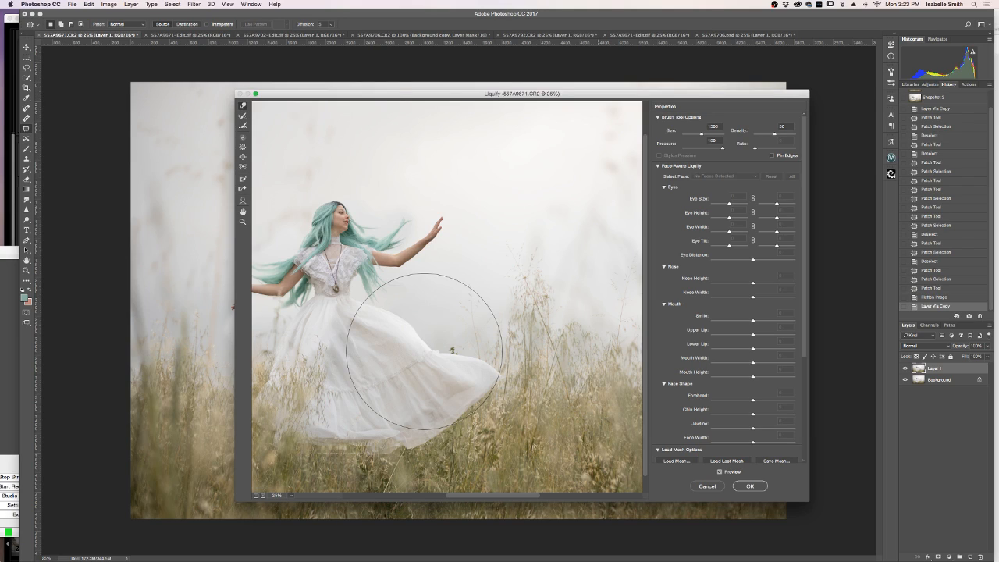
key(p)
key(p)
key(p)
key(p)
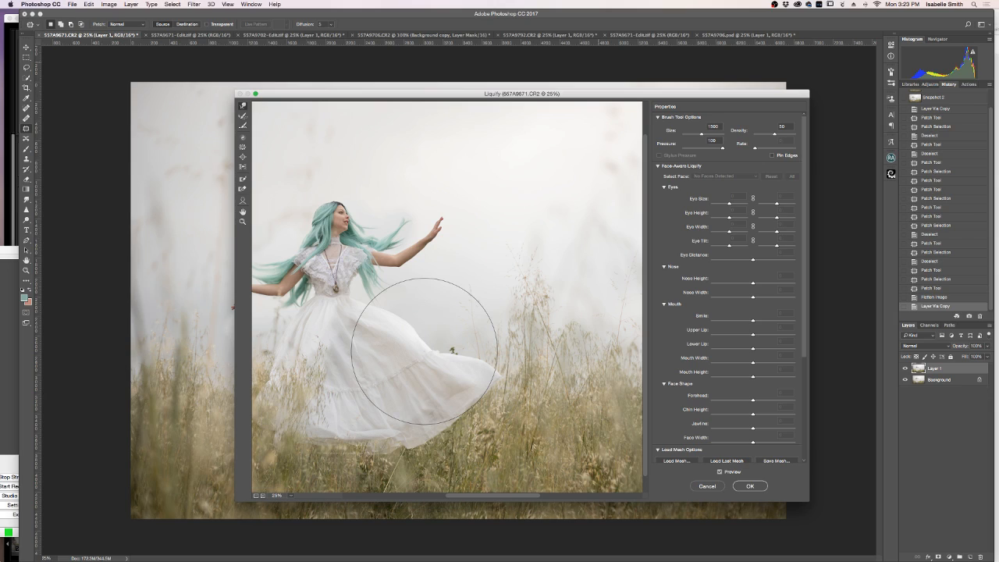
Step: Reduce the Forward Warp brush size to 1100 and reshape the skirt's lower hem above the grass
key(bracketleft)
key(bracketleft)
key(bracketleft)
key(bracketleft)
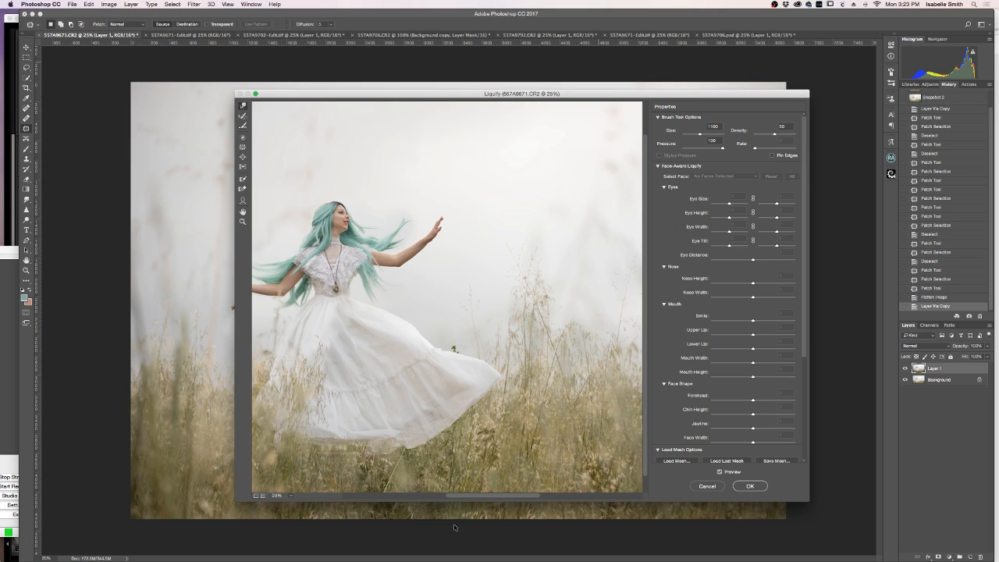
drag(471, 497, 411, 497)
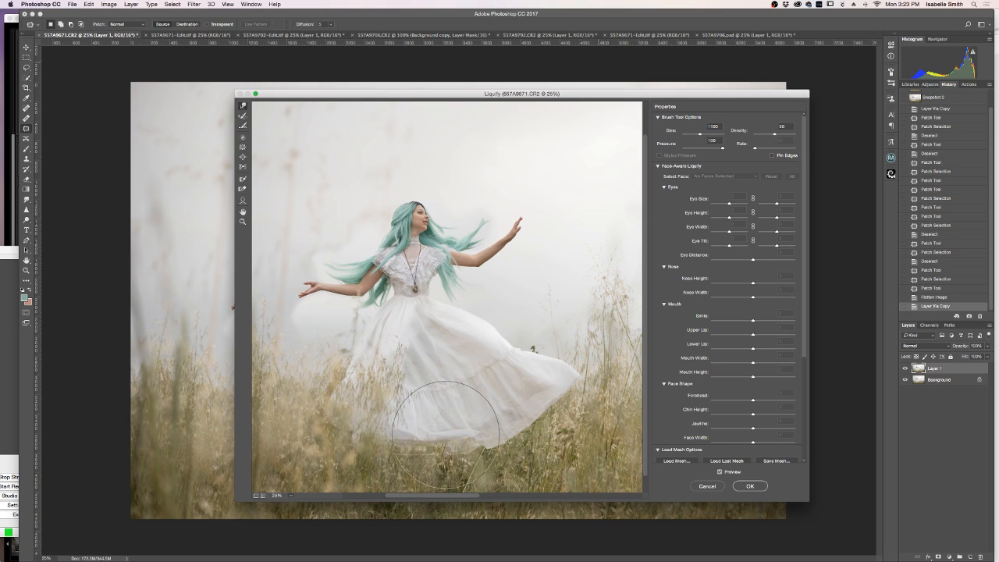
mouse_move(411, 427)
mouse_down()
mouse_move(335, 424)
mouse_move(422, 435)
mouse_up()
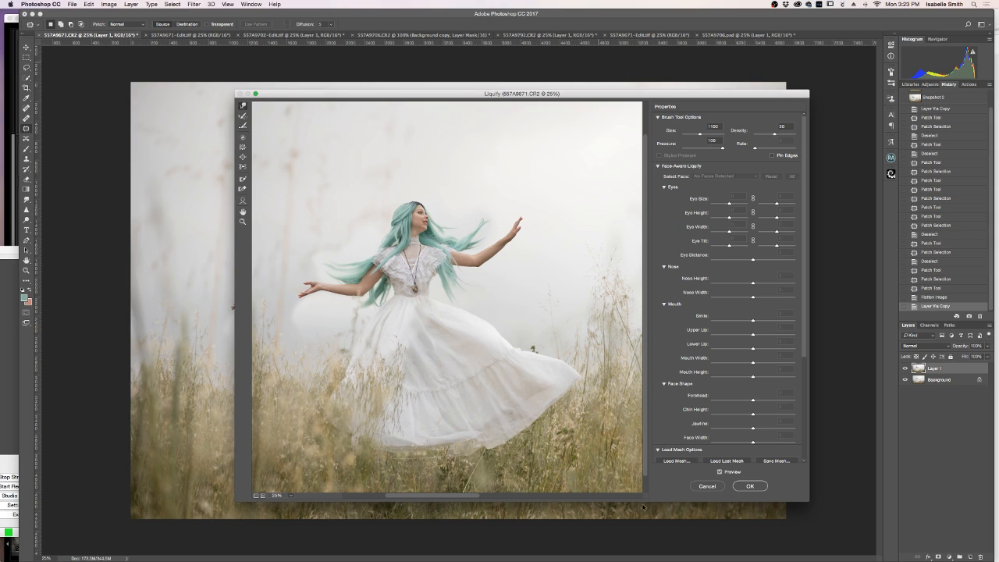
Step: Compare the image with and without the Liquify preview, and apply the Liquify changes to Layer 1
click(720, 472)
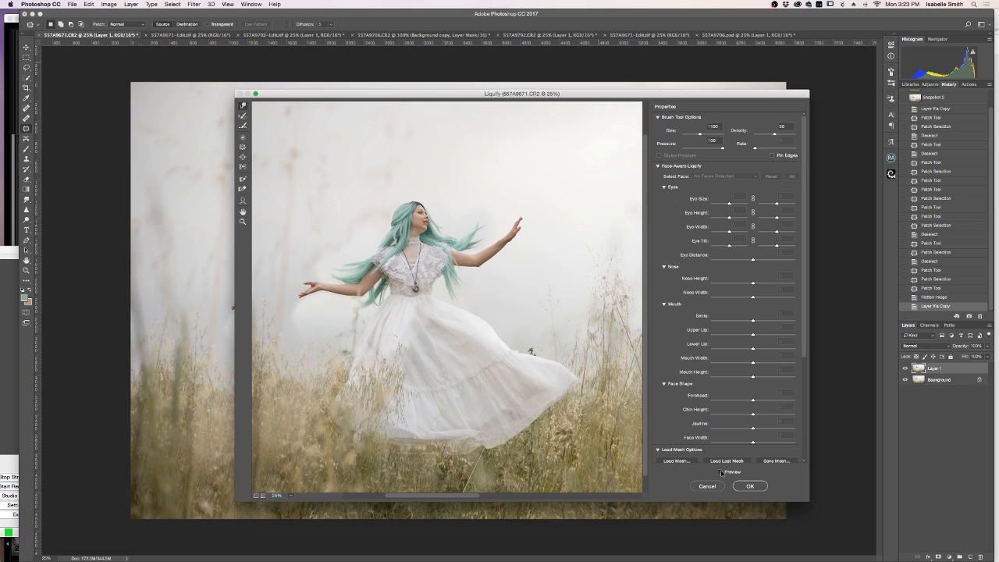
click(720, 472)
click(720, 472)
click(720, 472)
click(721, 472)
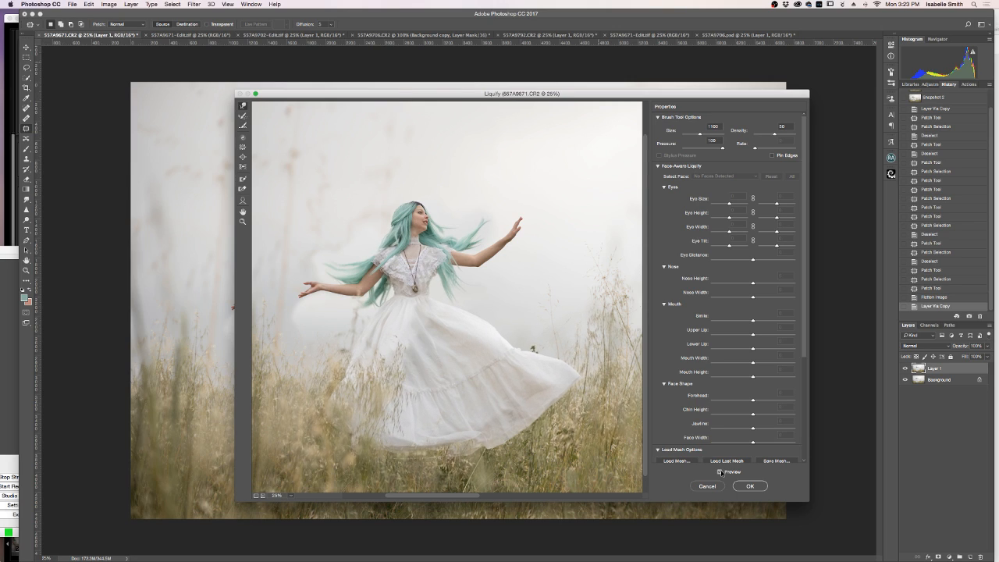
click(750, 486)
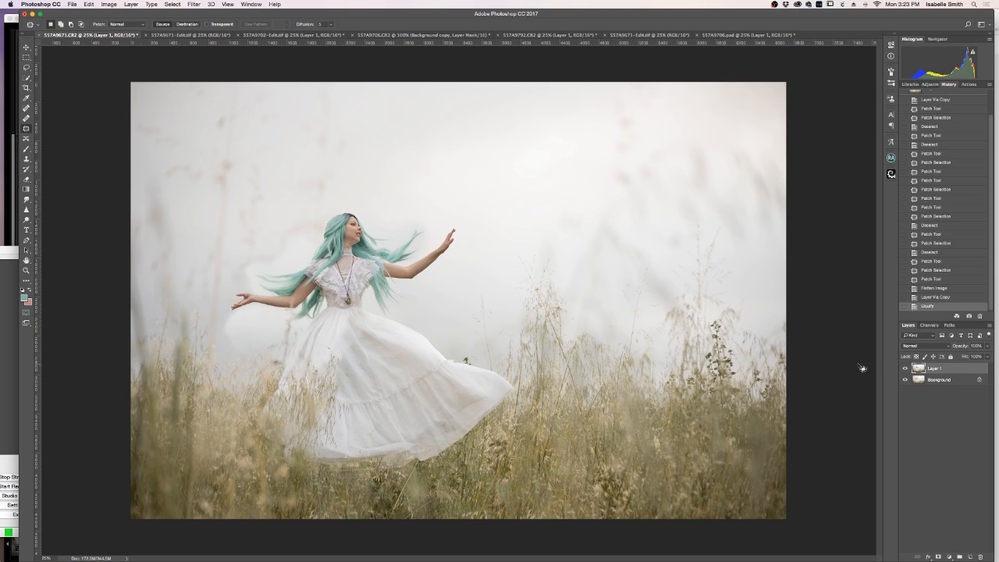
Step: Compare Layer 1 with the original beneath it, and check the image against the finished 557A9671-Edit.tif version
click(905, 368)
click(905, 367)
click(187, 35)
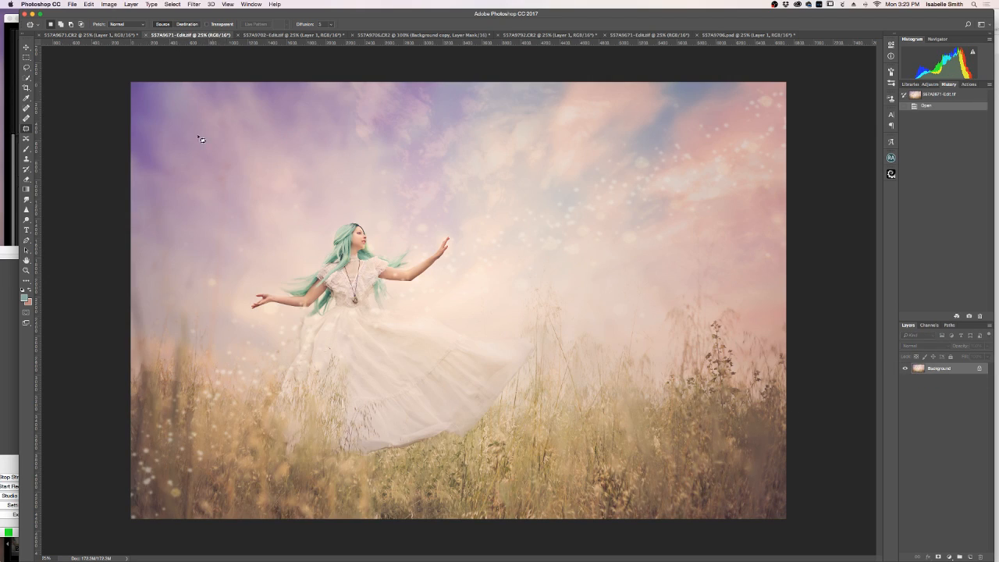
click(112, 36)
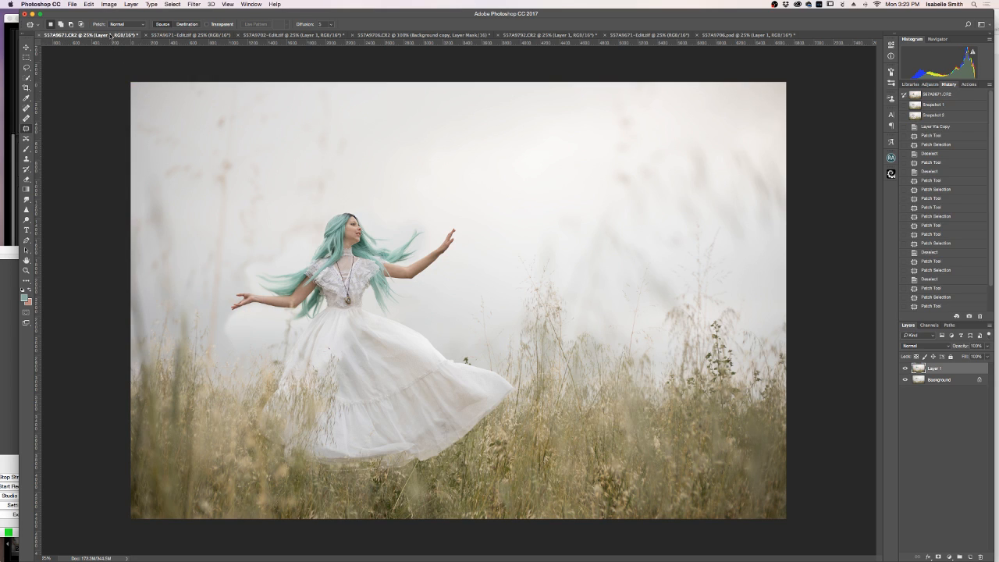
click(188, 36)
click(112, 35)
Step: Flatten the image and duplicate the Background onto a new layer
right_click(964, 378)
click(936, 453)
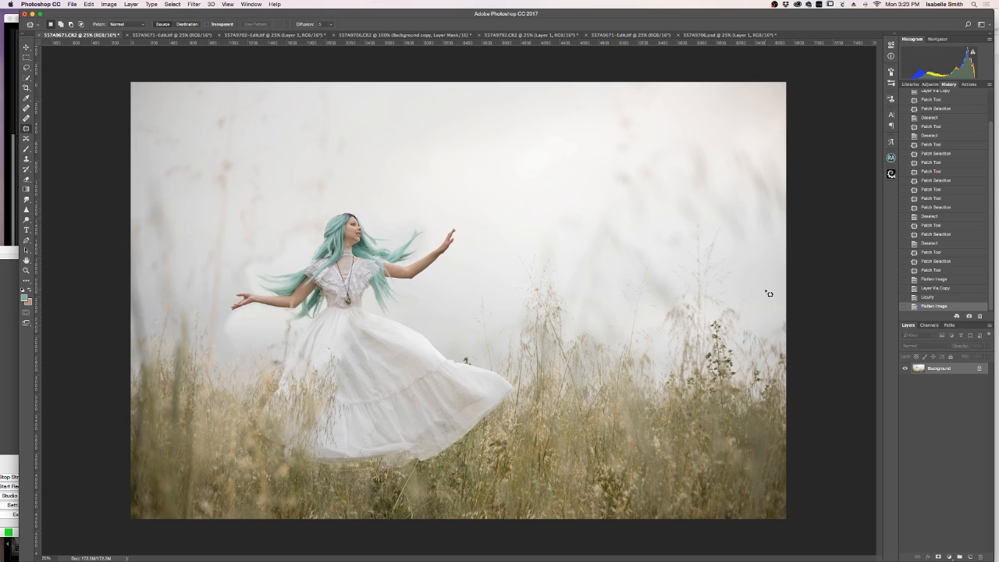
key(ctrl+j)
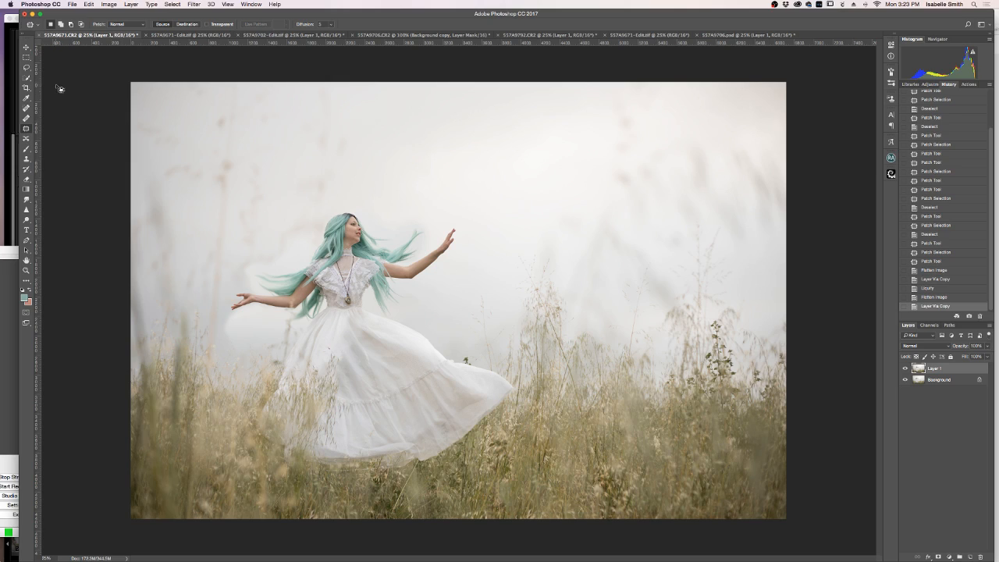
Step: Select the pale sky around the woman with the Quick Selection tool, including the area between her lowered arm and the dress
key(w)
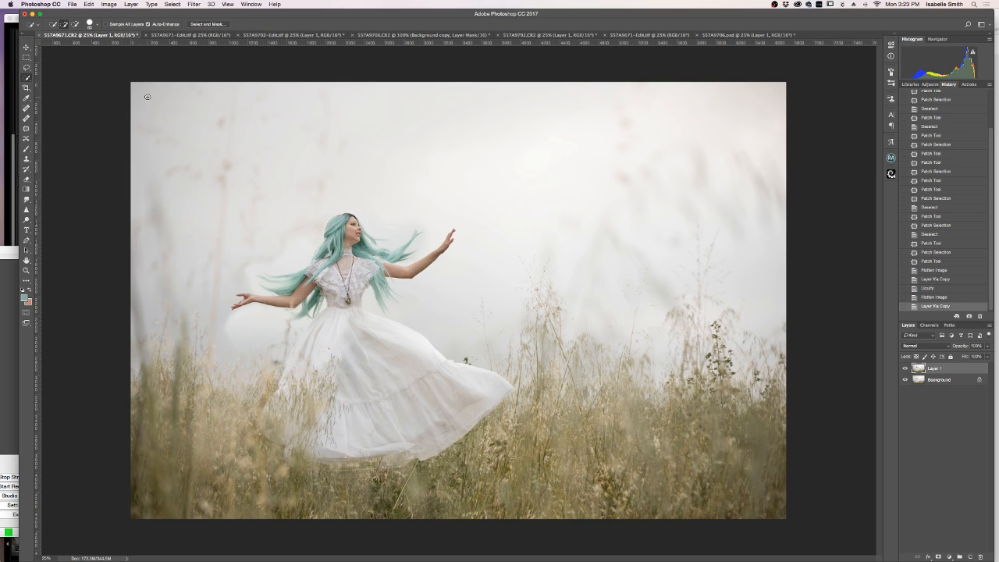
mouse_move(145, 94)
mouse_down()
mouse_move(152, 195)
mouse_move(197, 255)
mouse_move(267, 215)
mouse_move(344, 143)
mouse_move(458, 128)
mouse_move(457, 192)
mouse_move(673, 172)
mouse_up()
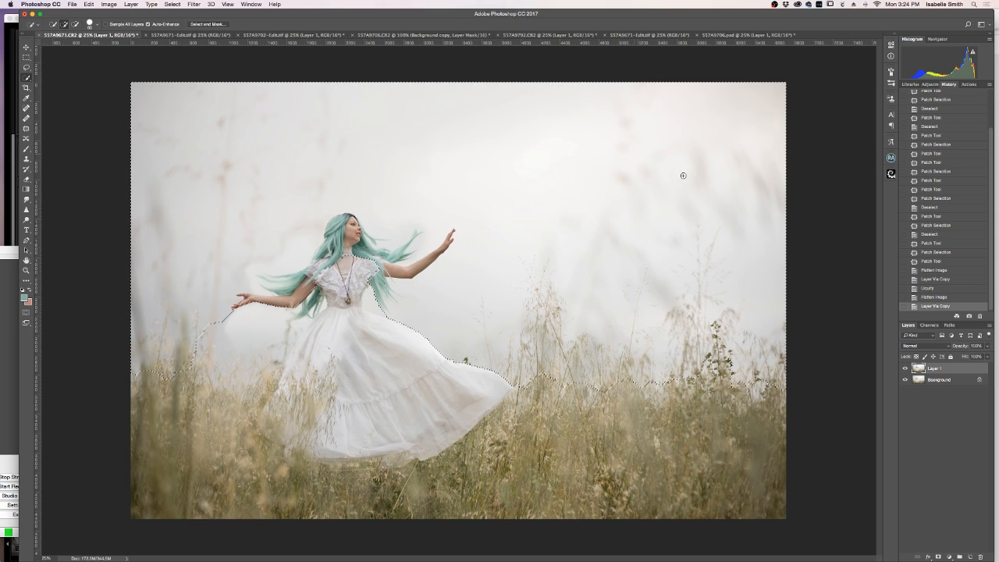
click(388, 269)
click(372, 297)
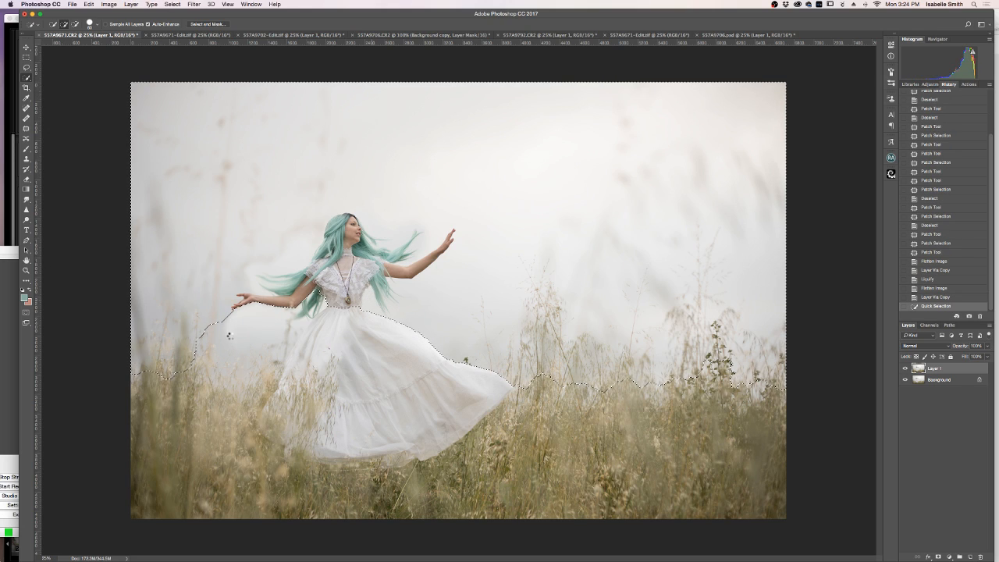
click(238, 352)
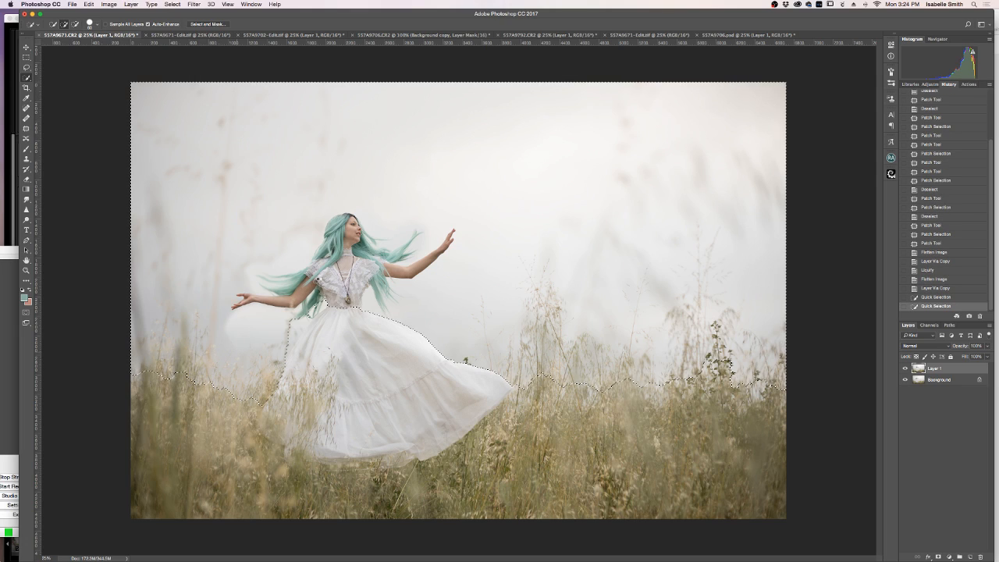
Step: Subtract the dress and lower field from the sky selection and clean up its edge along the grass line
click(286, 343)
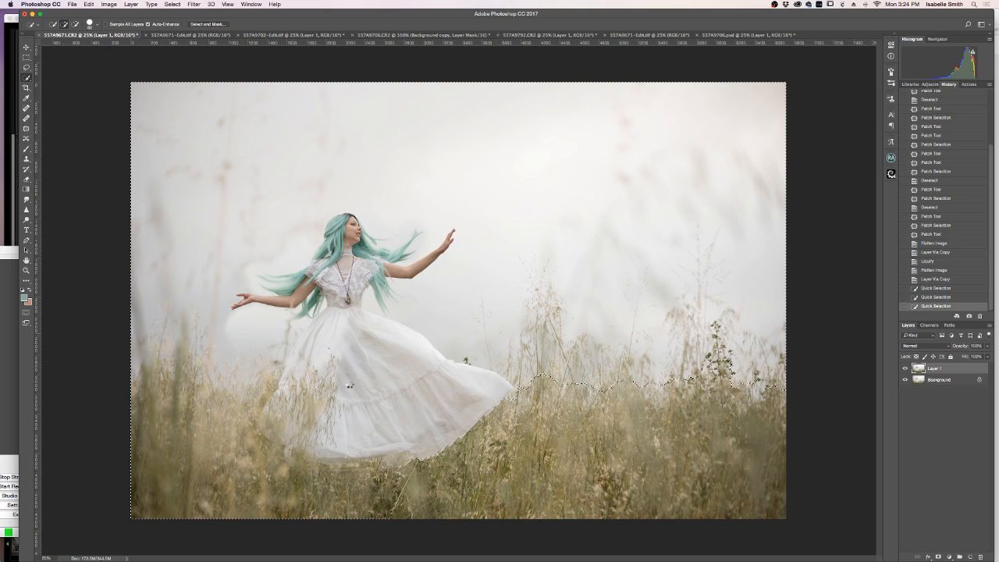
click(332, 314)
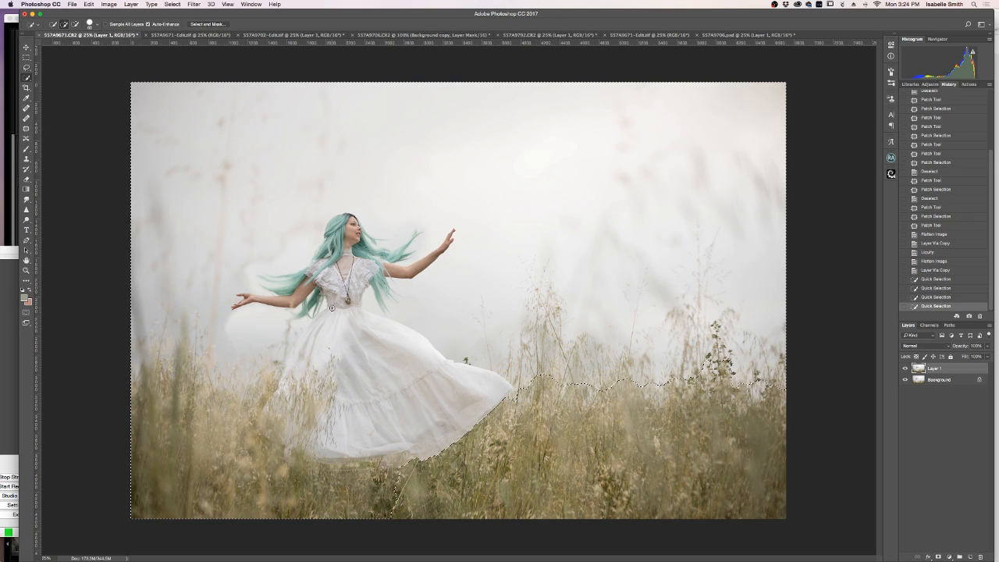
mouse_move(333, 313)
mouse_down()
mouse_move(292, 424)
mouse_move(280, 410)
mouse_move(277, 422)
mouse_move(305, 441)
mouse_move(391, 438)
mouse_move(425, 420)
mouse_move(396, 512)
mouse_move(204, 483)
mouse_move(175, 460)
mouse_up()
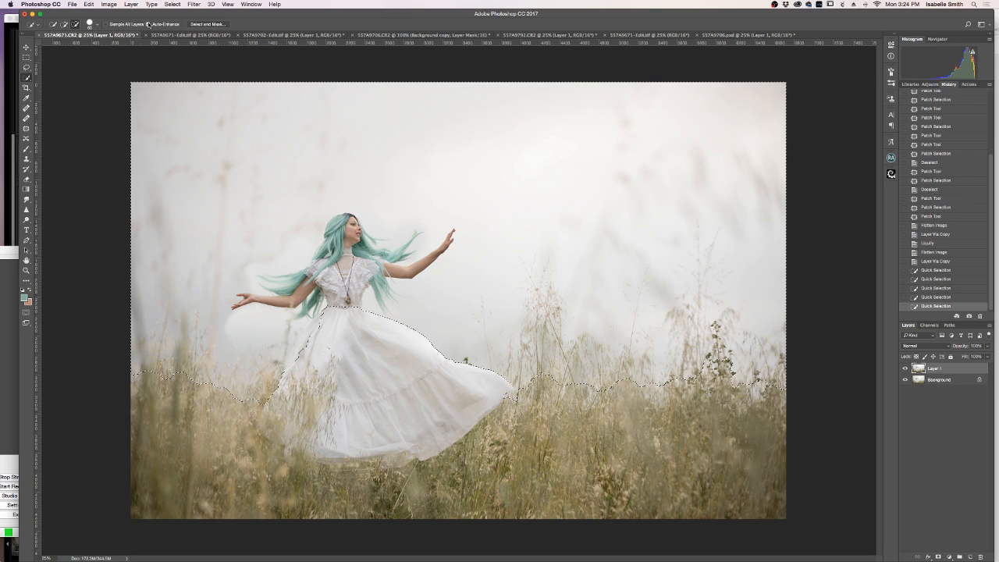
drag(164, 390, 159, 371)
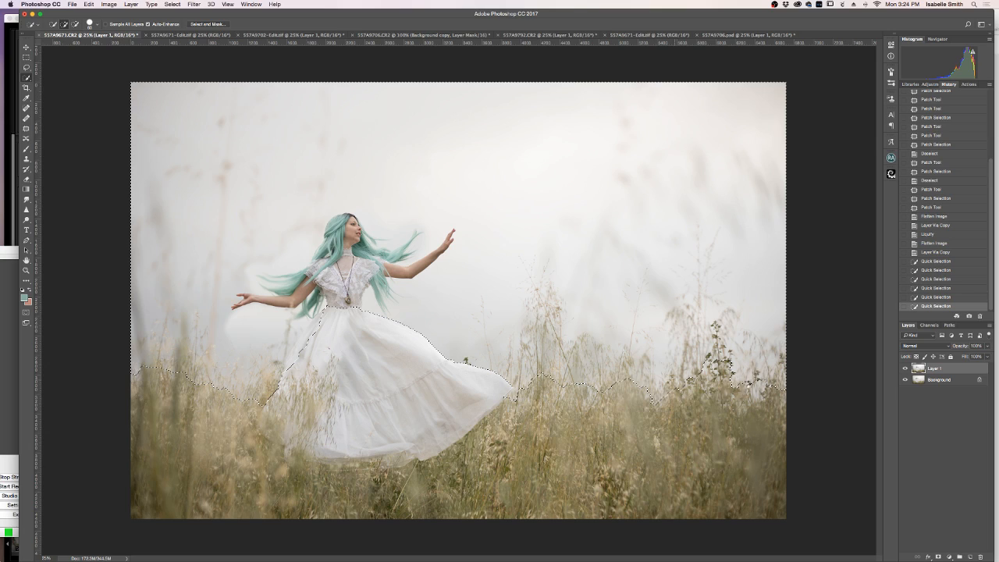
click(758, 388)
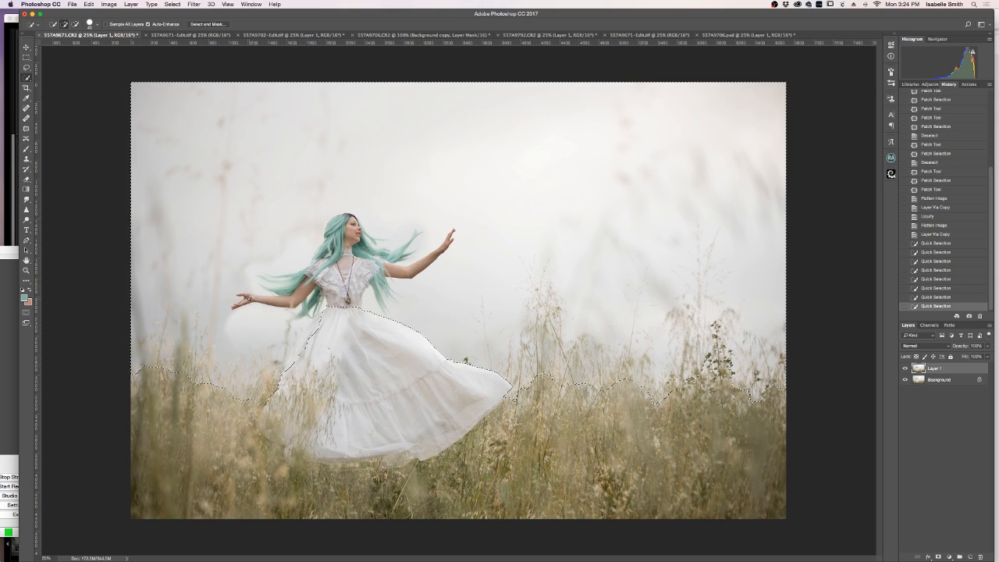
Step: Refine the sky selection around the woman's arms, head, flowing hair and dress waist with the Quick Selection tool
mouse_move(249, 297)
mouse_down()
mouse_move(291, 298)
mouse_move(340, 267)
mouse_move(332, 217)
mouse_move(374, 288)
mouse_move(373, 264)
mouse_move(421, 271)
mouse_up()
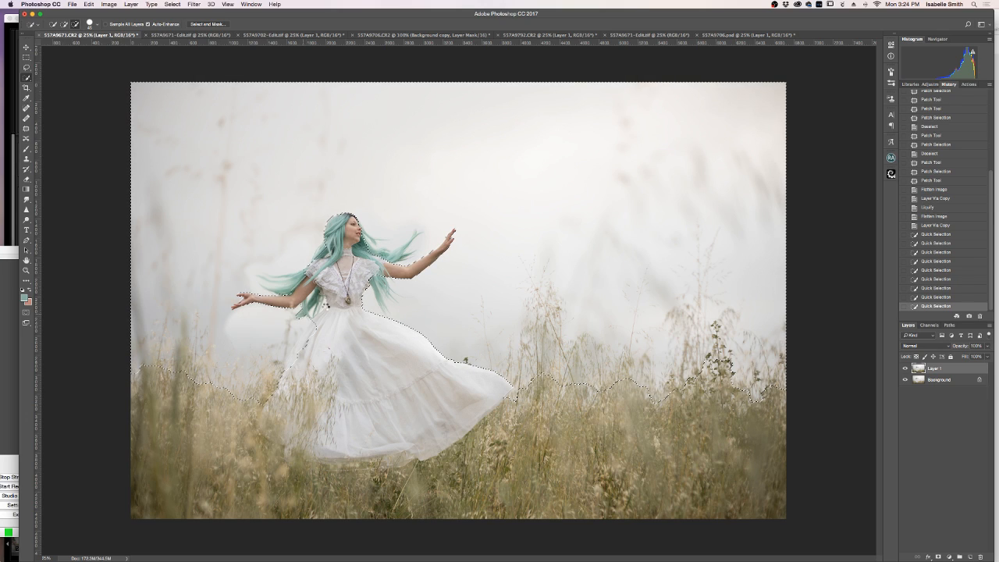
click(321, 308)
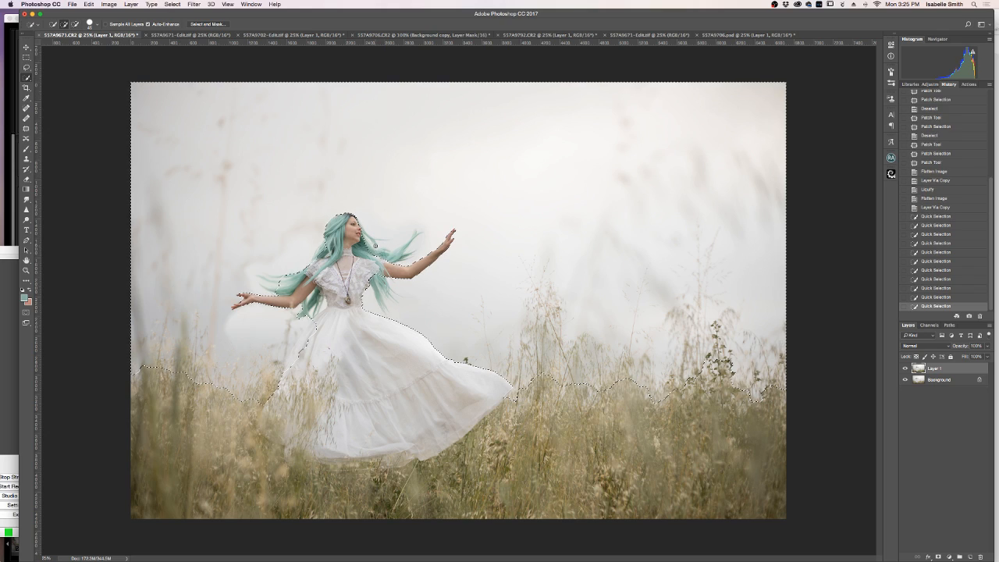
click(398, 255)
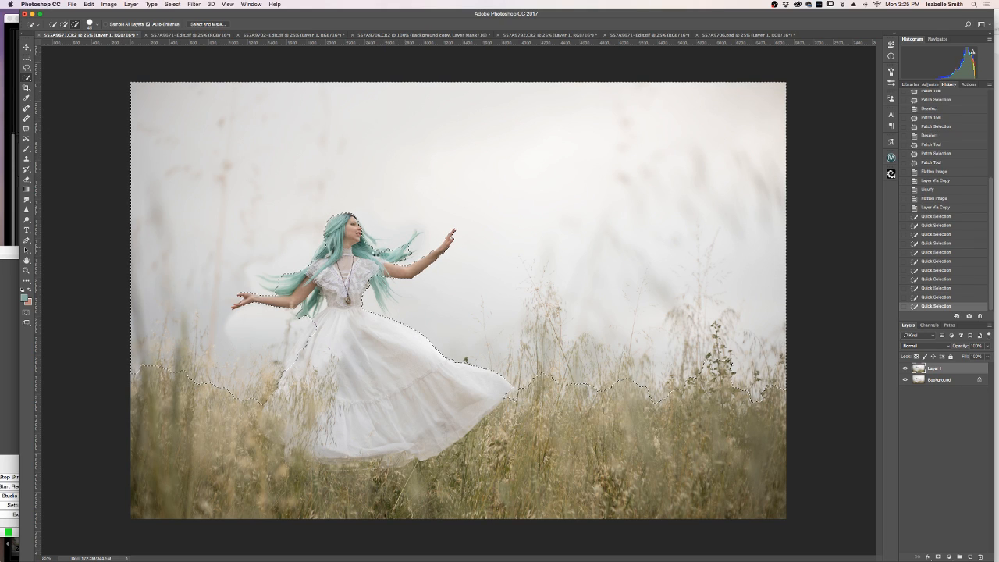
click(326, 247)
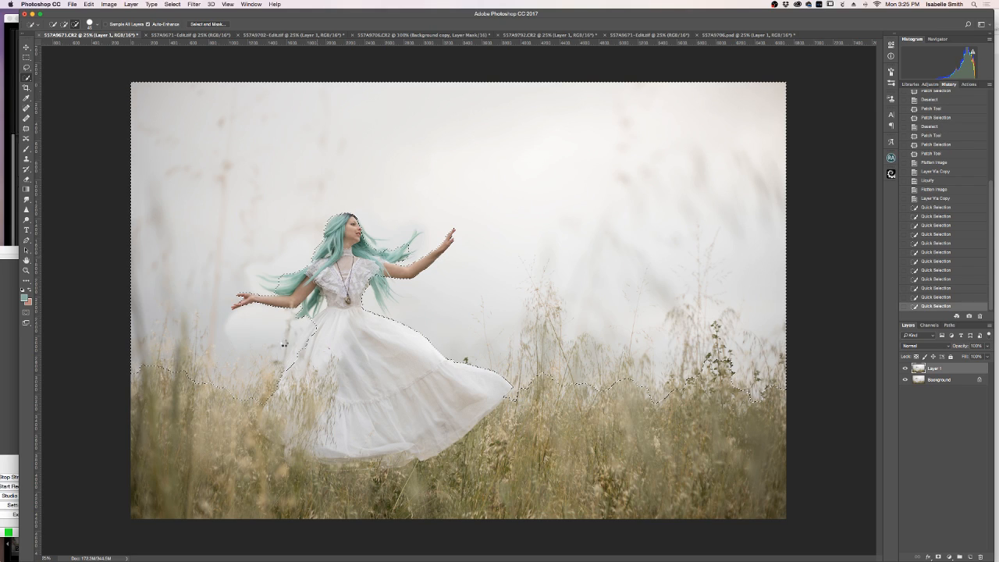
click(294, 347)
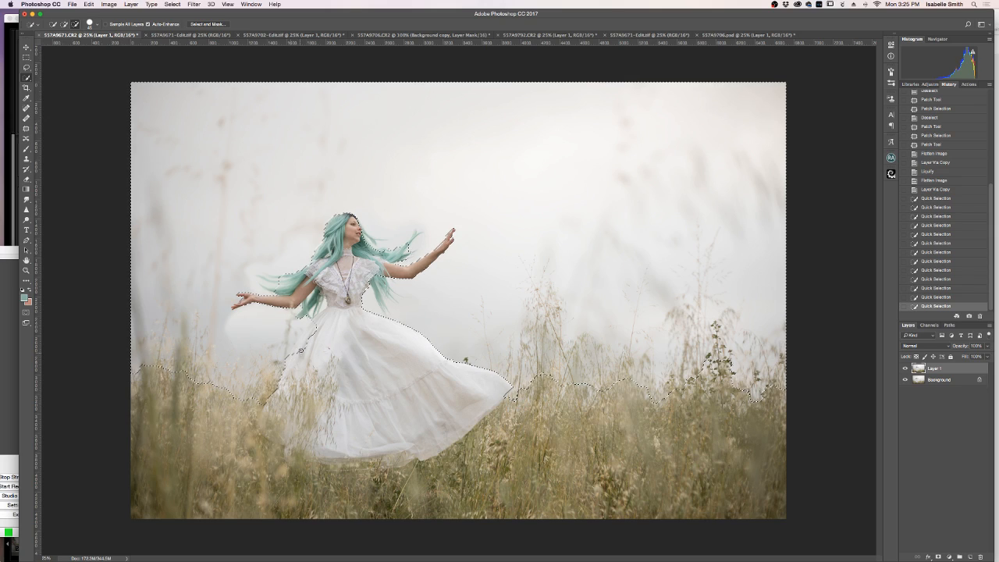
Step: Try Refine Edge on the sky selection by brushing over the hair strands below the raised arm, and cancel it
click(179, 5)
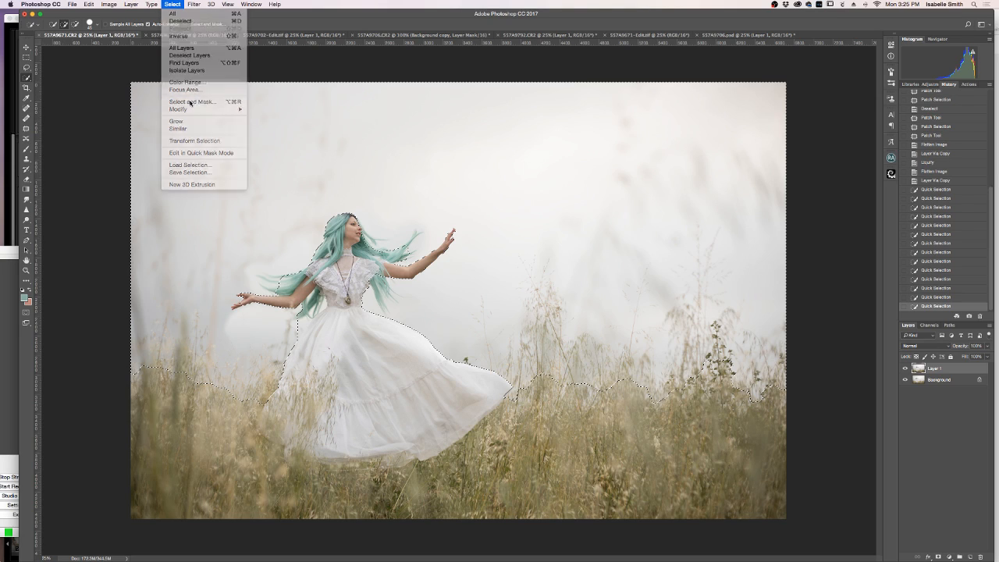
shift+click(190, 102)
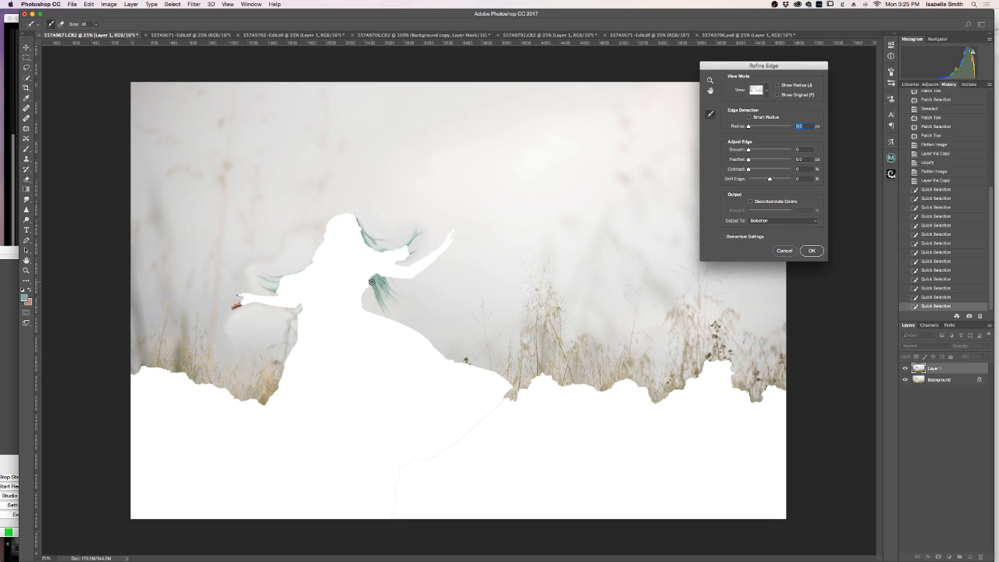
key(alt)
drag(371, 280, 385, 309)
click(784, 252)
click(194, 4)
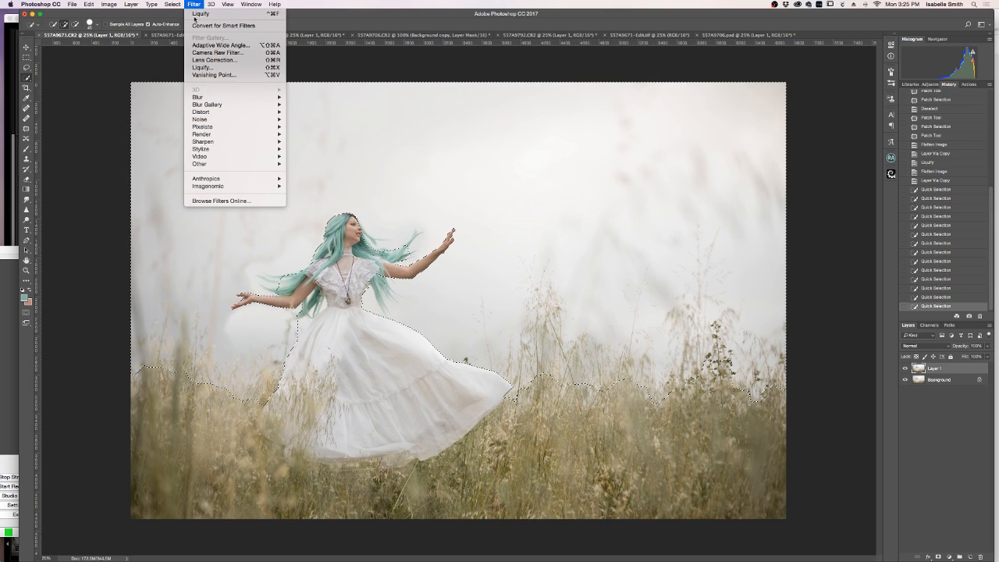
mouse_move(197, 97)
mouse_move(172, 4)
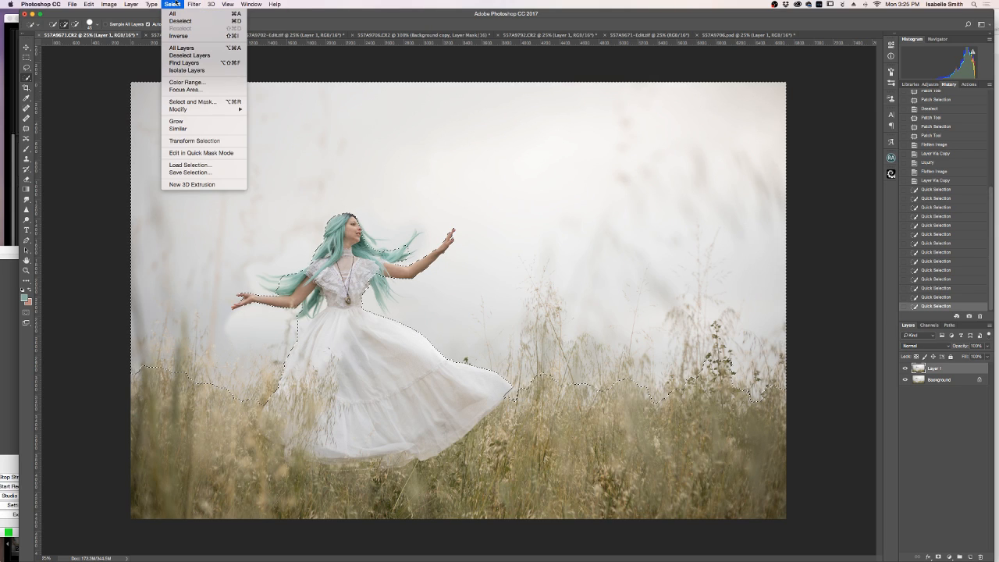
Step: Invert the sky selection to the woman and field, and refine its edge around her flowing hair and waist with Refine Edge
click(179, 35)
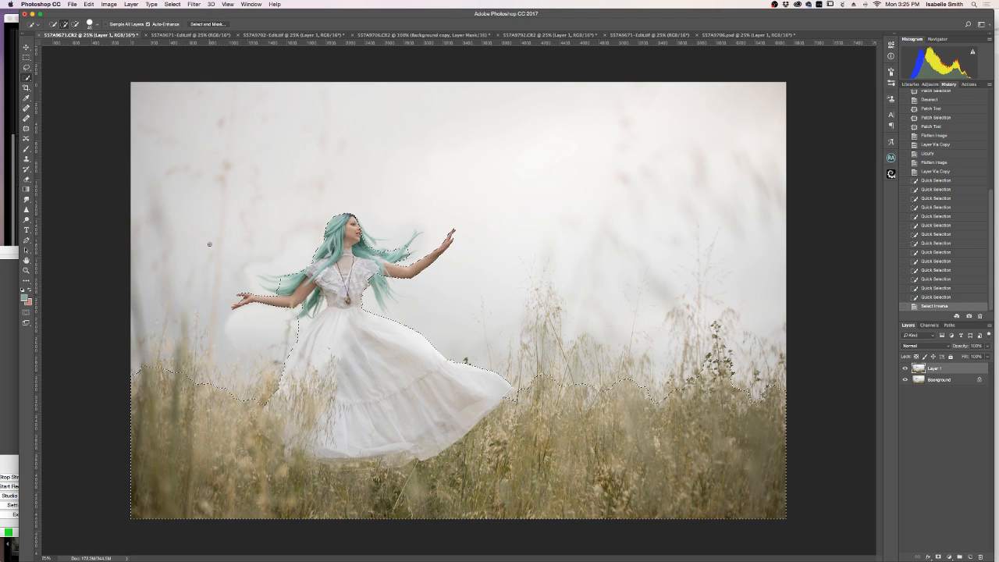
click(173, 4)
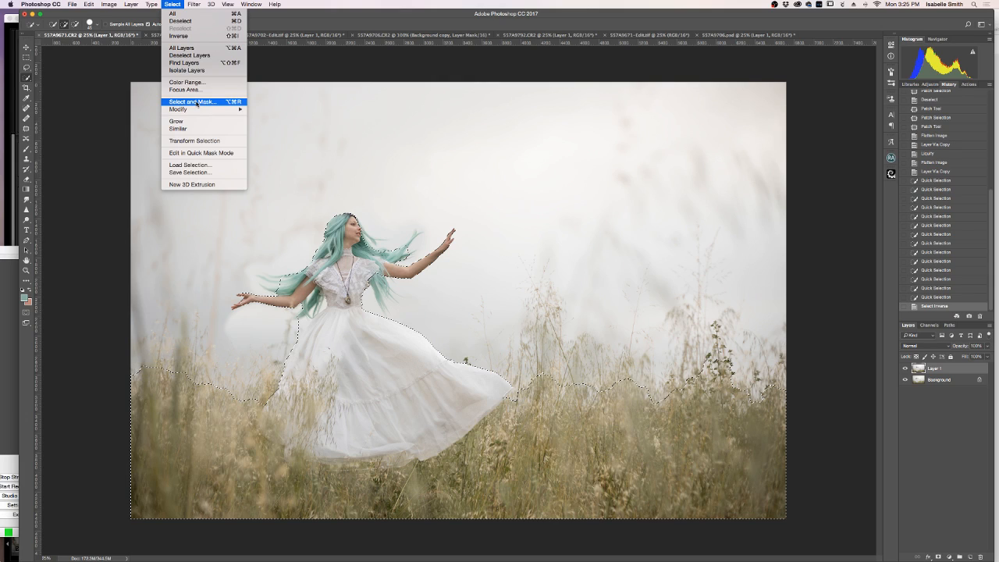
shift+click(197, 102)
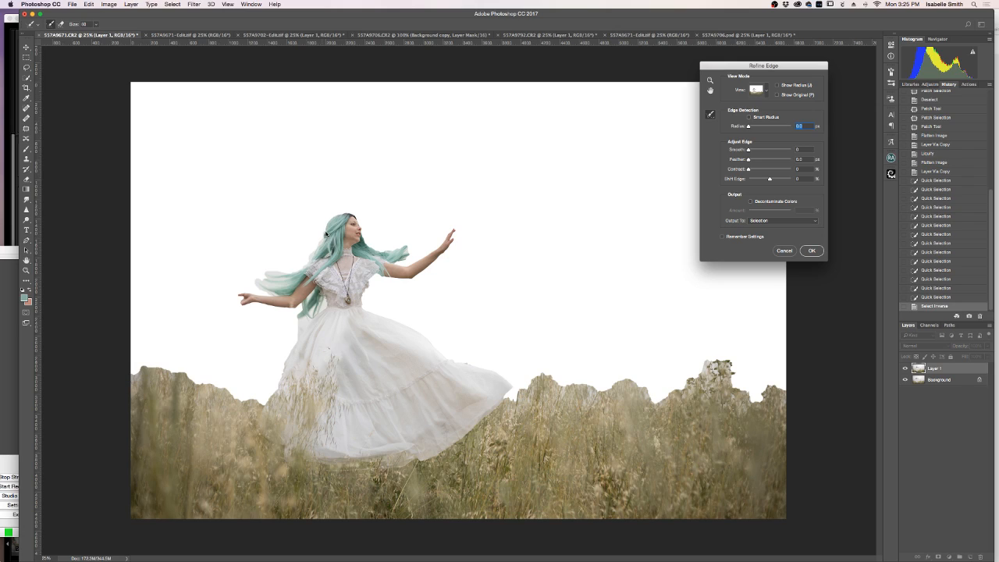
drag(334, 223, 297, 297)
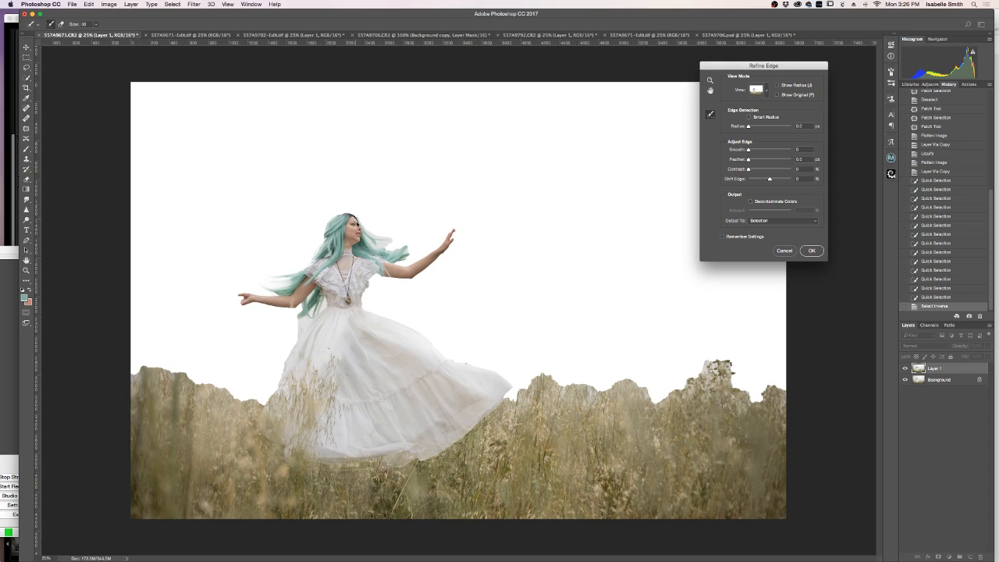
mouse_move(375, 252)
mouse_down()
mouse_move(404, 261)
mouse_move(430, 247)
mouse_move(403, 252)
mouse_move(419, 227)
mouse_move(394, 249)
mouse_up()
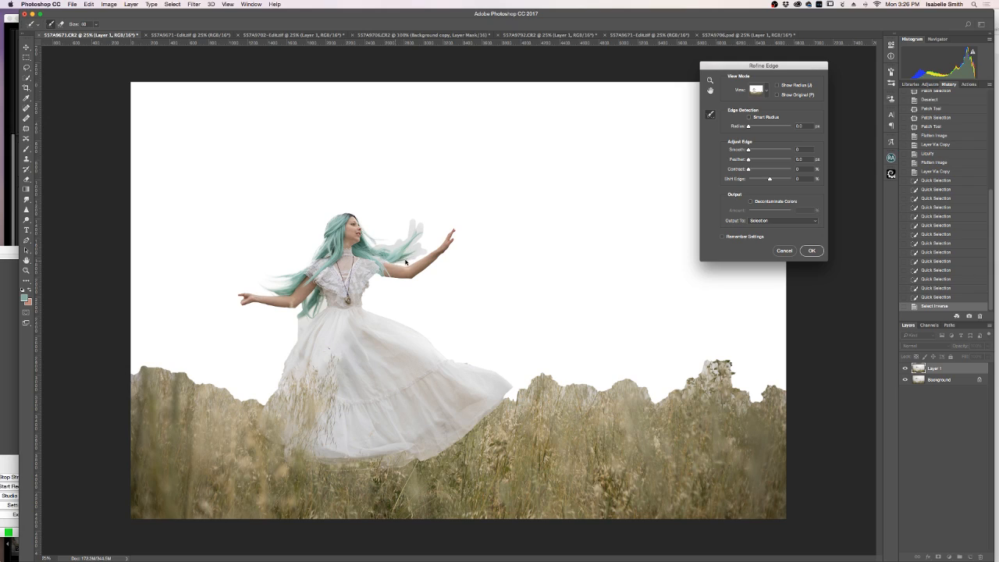
drag(395, 260, 382, 281)
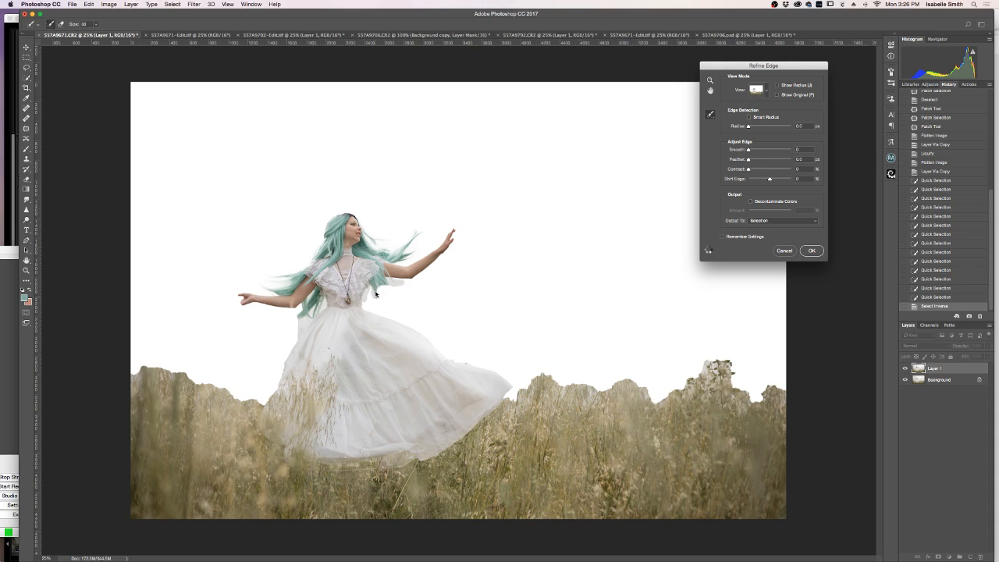
mouse_move(383, 314)
mouse_down()
mouse_move(381, 285)
mouse_move(399, 307)
mouse_move(388, 281)
mouse_move(411, 302)
mouse_move(387, 299)
mouse_up()
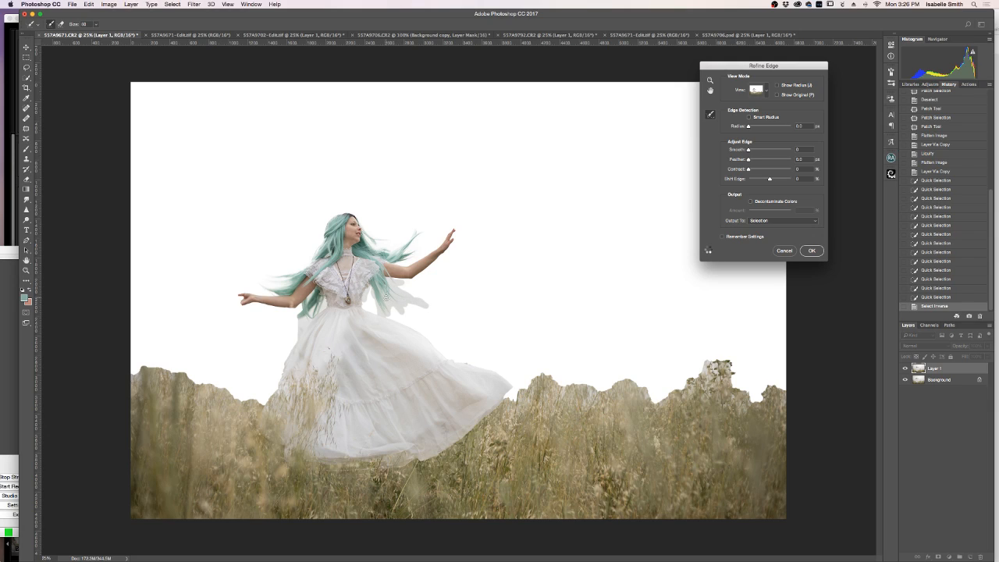
mouse_move(300, 330)
mouse_down()
mouse_move(301, 312)
mouse_move(288, 322)
mouse_move(301, 314)
mouse_up()
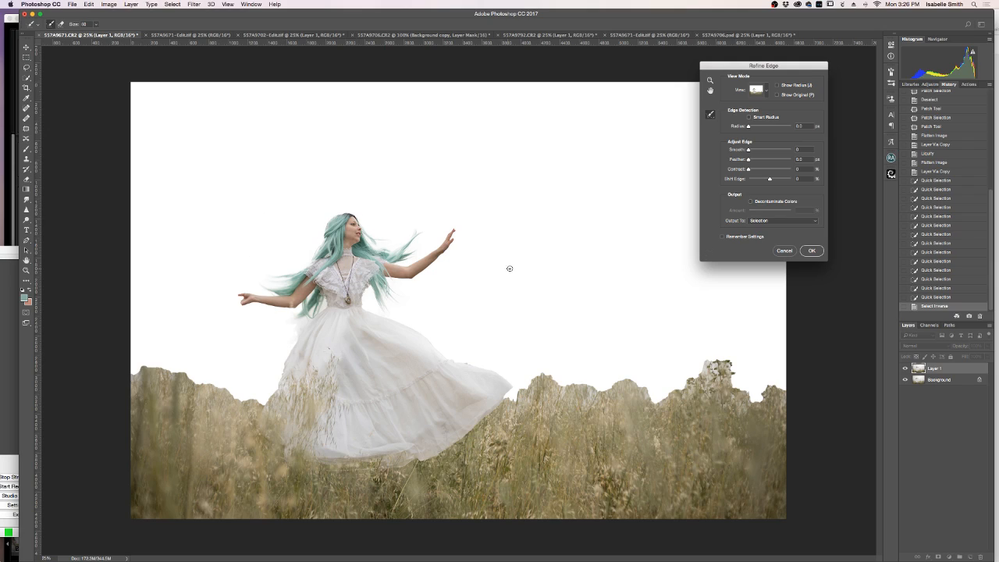
click(810, 251)
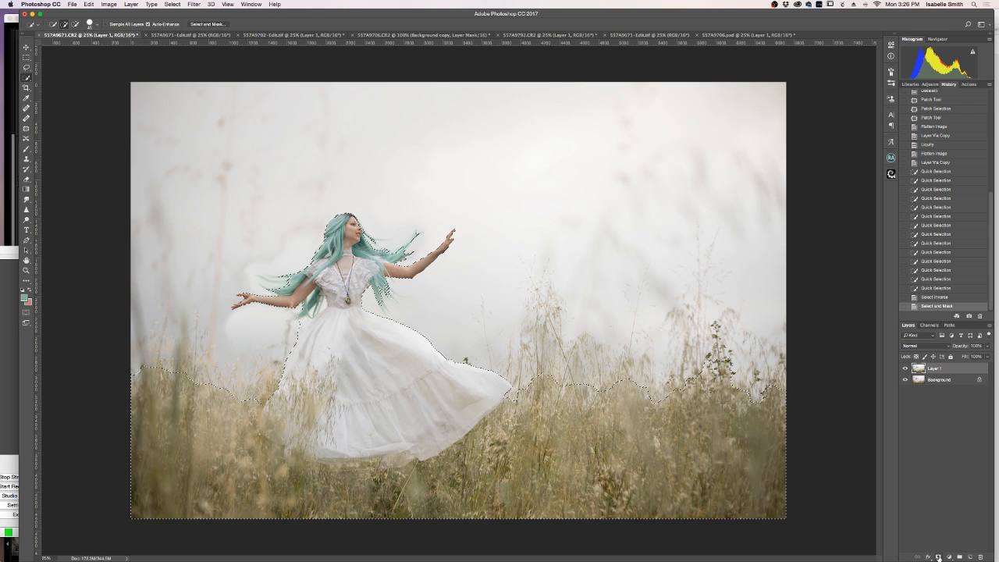
Step: Add a layer mask to Layer 1 from the selection and toggle the Background layer's visibility to inspect the cutout
click(937, 557)
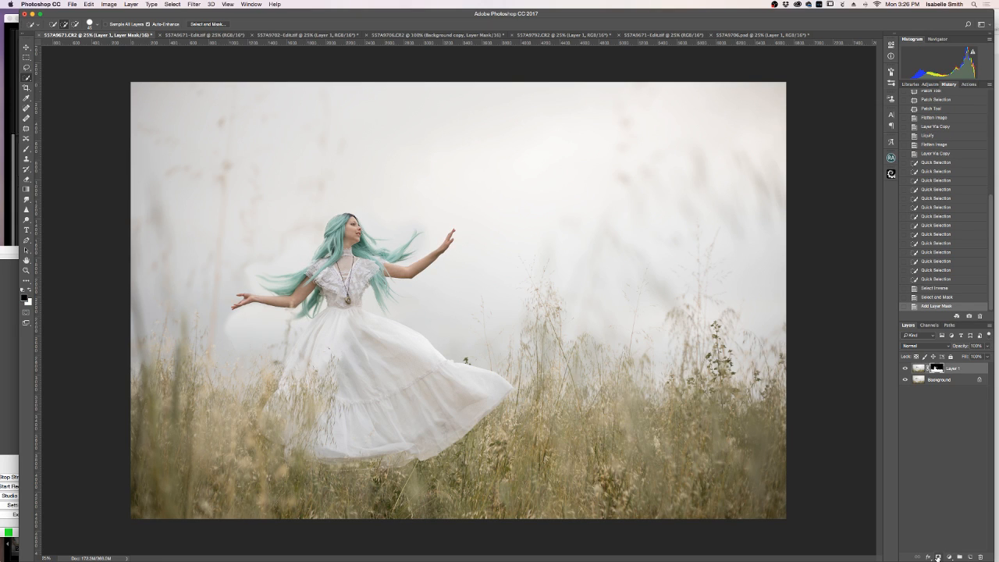
click(905, 380)
click(905, 379)
click(905, 379)
click(905, 379)
click(906, 379)
Step: Select the masked-out fingers of the lowered arm's hand on Layer 1 with the Quick Selection tool, trimming the excess below the hand
click(26, 270)
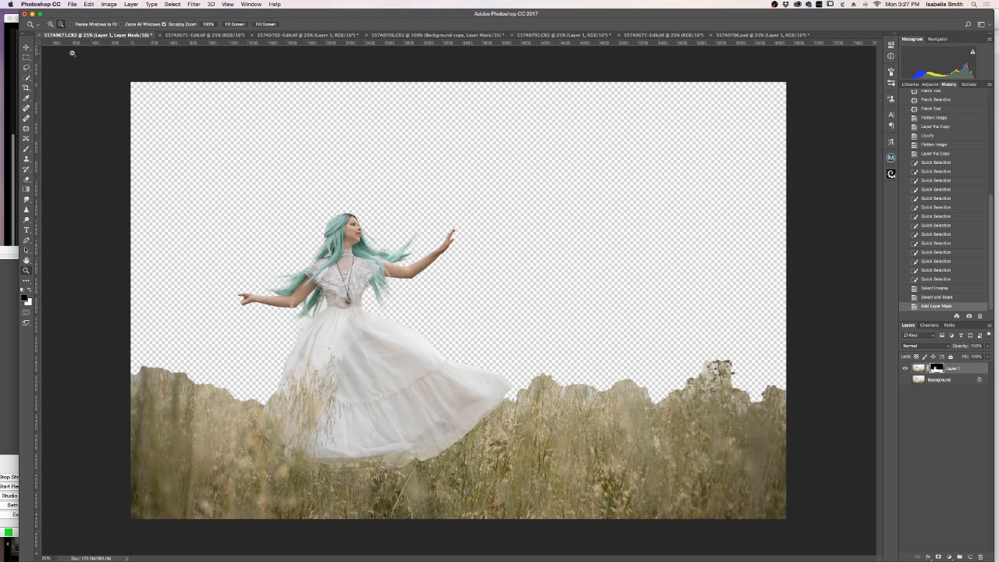
drag(246, 312, 261, 315)
click(261, 314)
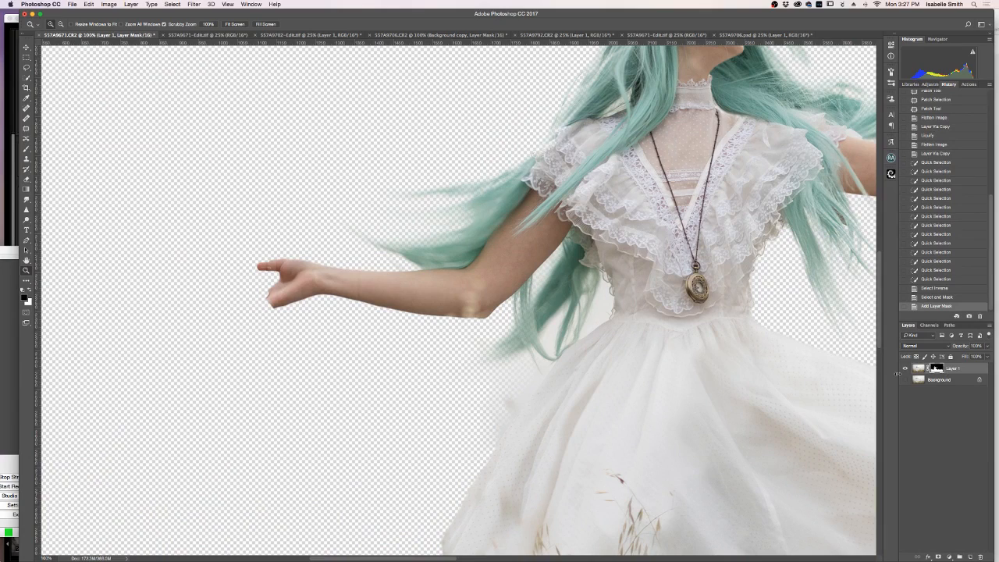
shift+click(935, 368)
click(923, 368)
click(27, 78)
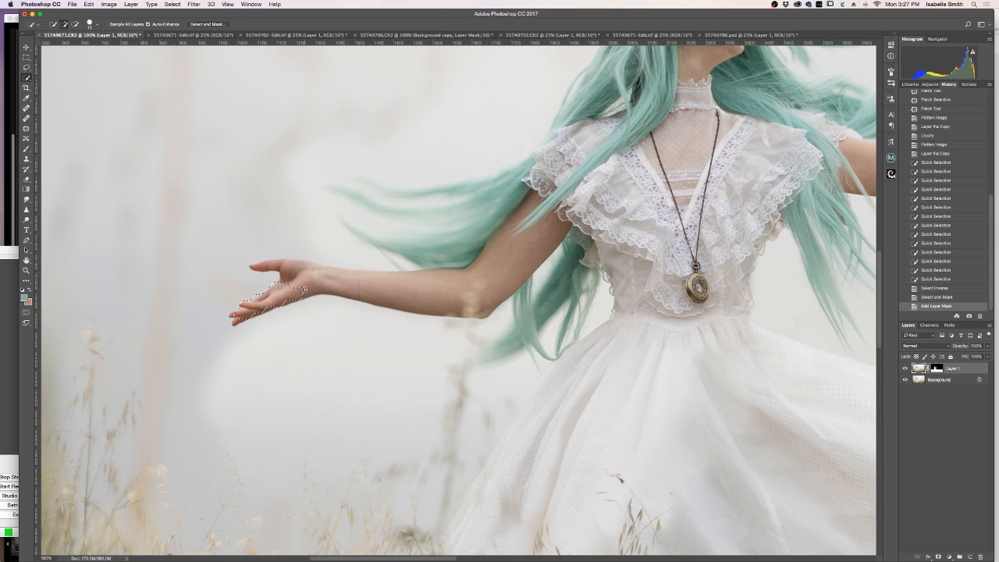
drag(273, 296, 265, 303)
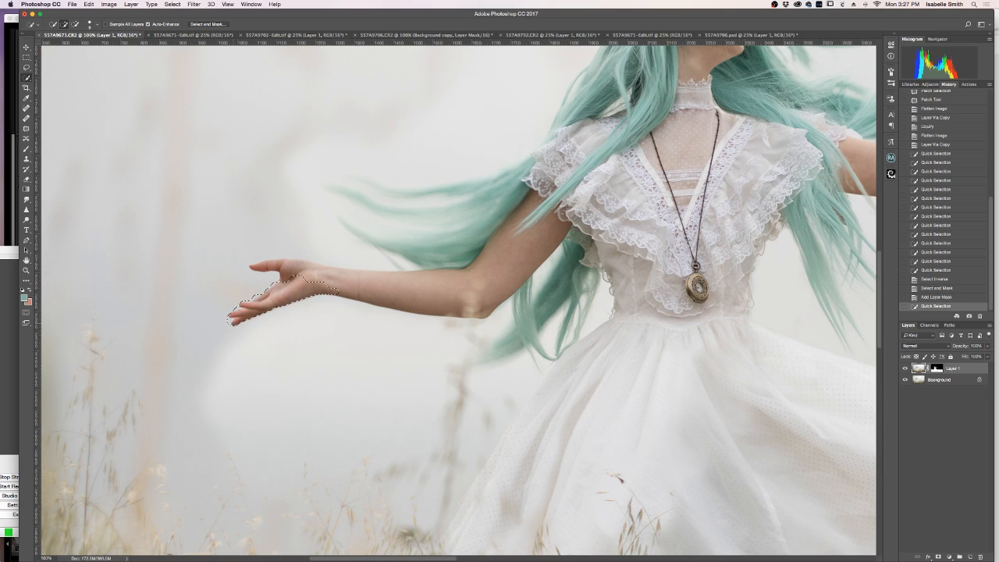
click(250, 328)
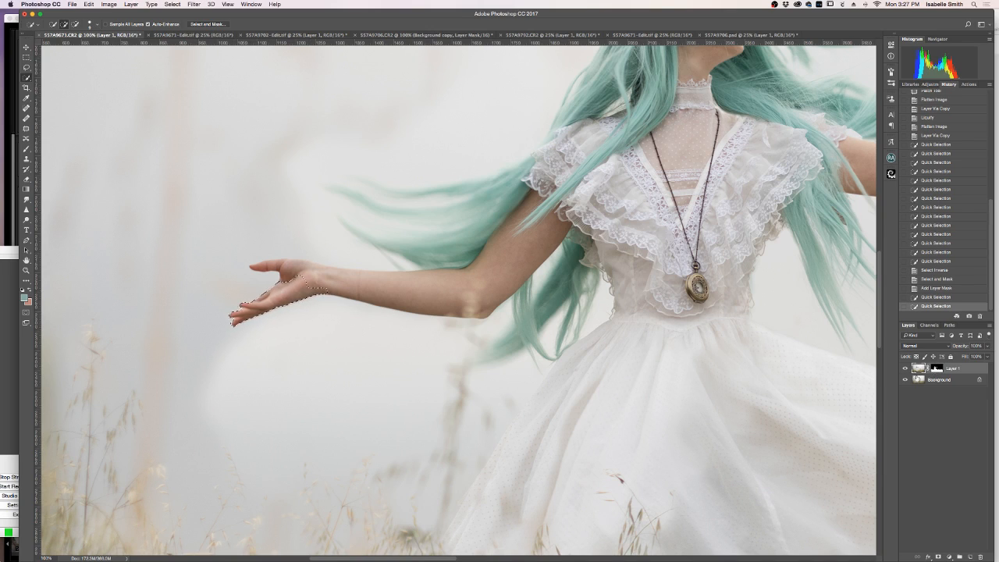
Step: Hide the Background, paint white on Layer 1's mask within the selection to restore the fingers, and deselect
click(904, 379)
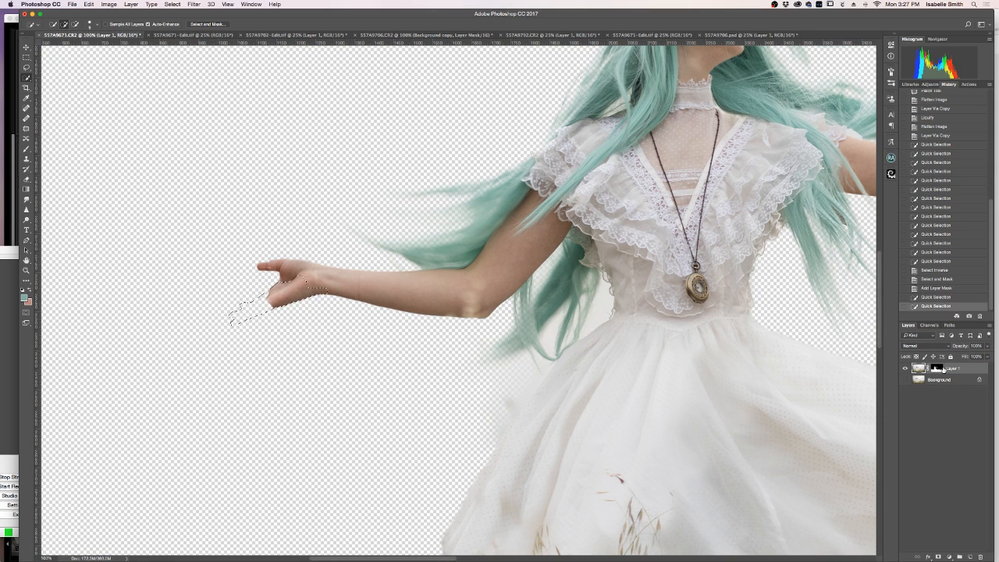
click(936, 369)
click(30, 290)
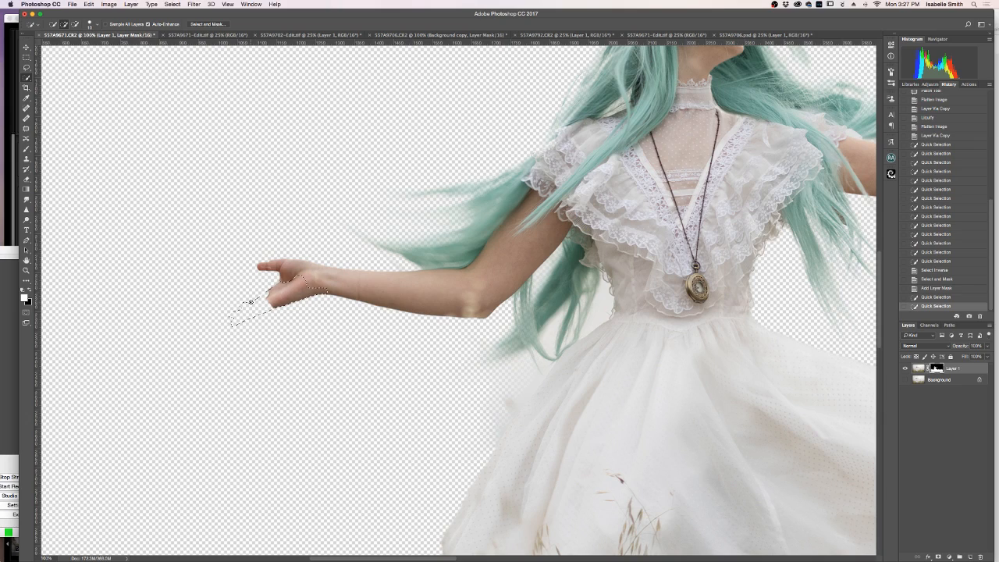
key(b)
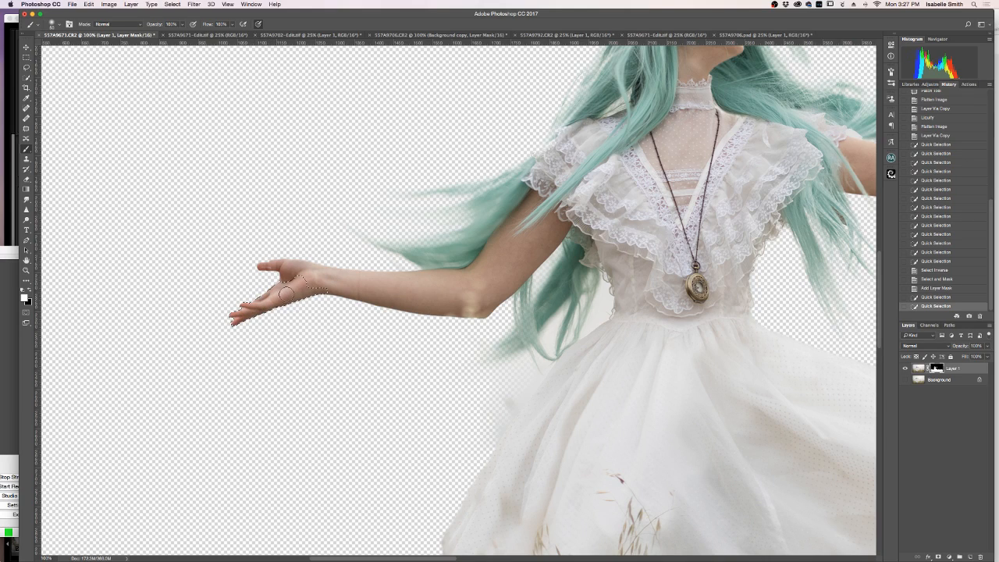
click(272, 305)
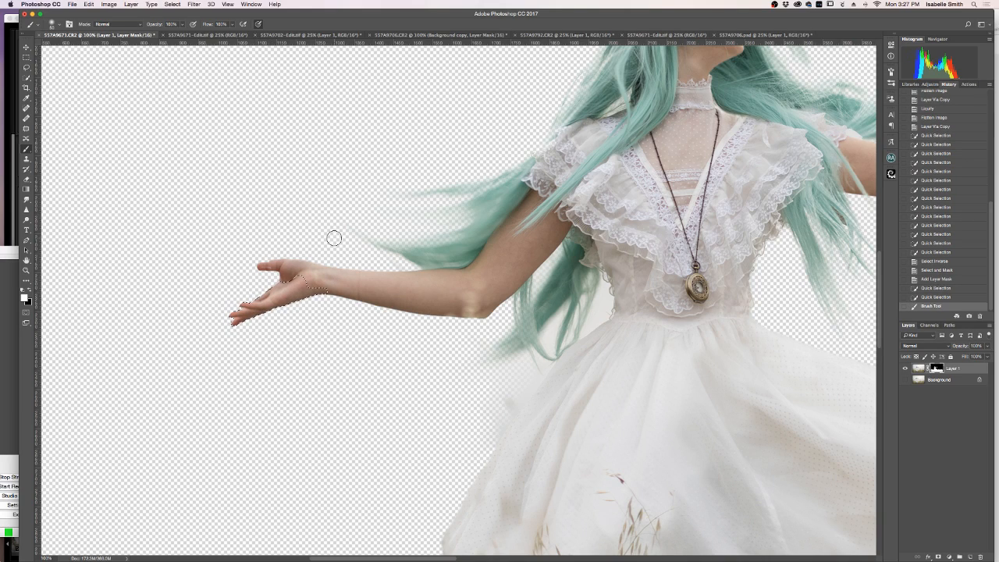
key(l)
key(ctrl+d)
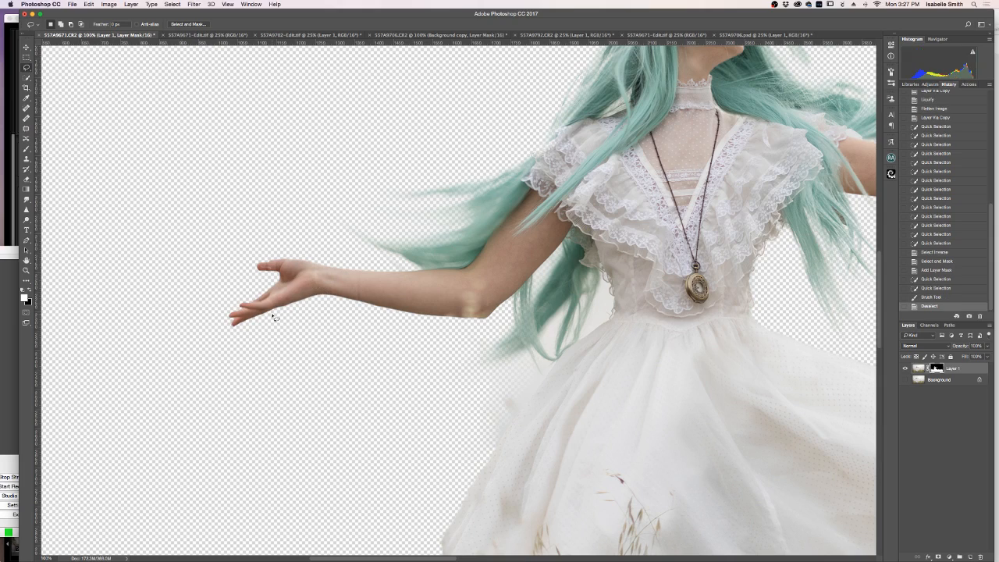
Step: Touch up Layer 1's mask at the hand's upper fingertip with a smaller white brush, and show the Background layer again
click(26, 149)
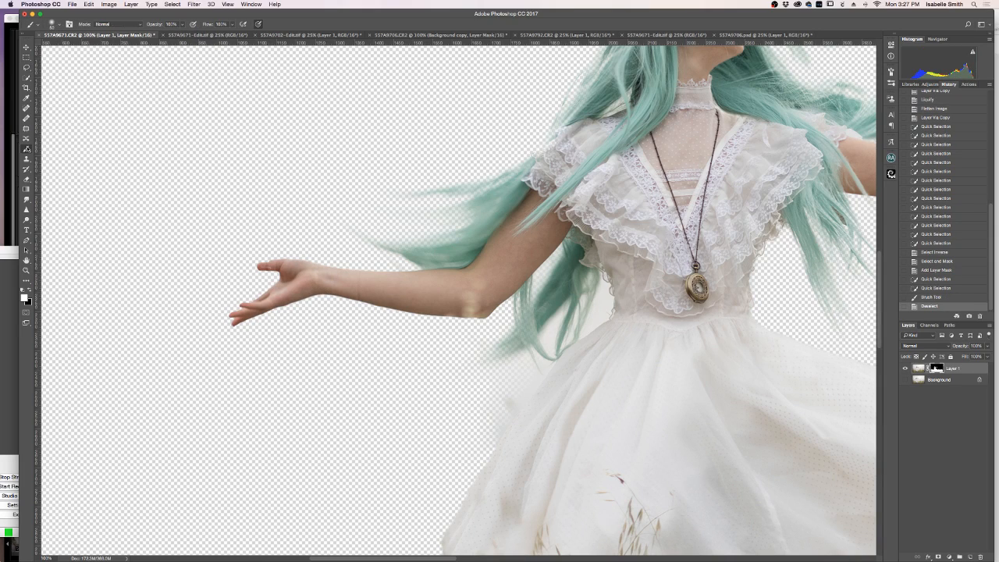
key(bracketleft)
key(bracketleft)
click(265, 267)
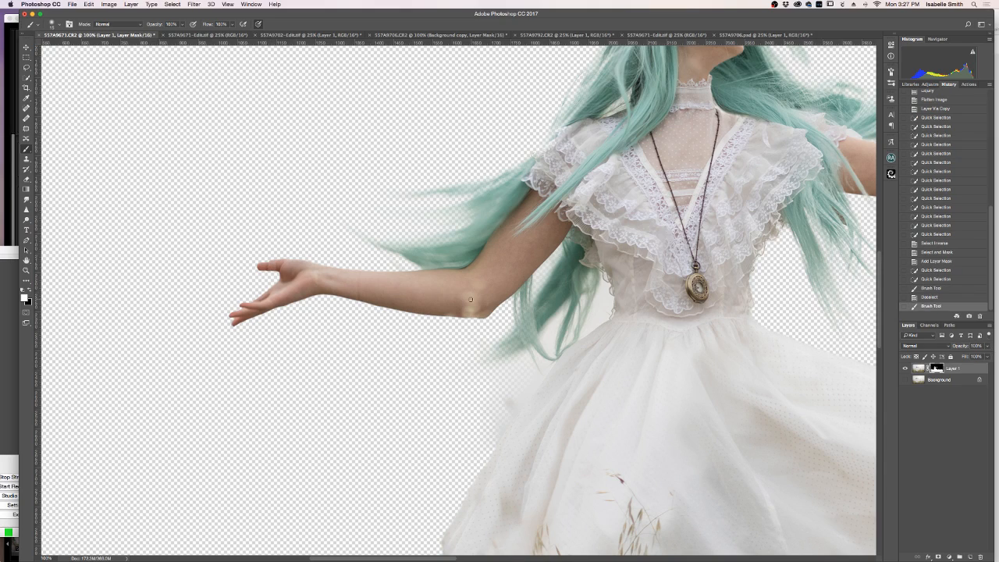
click(27, 269)
right_click(165, 270)
click(179, 275)
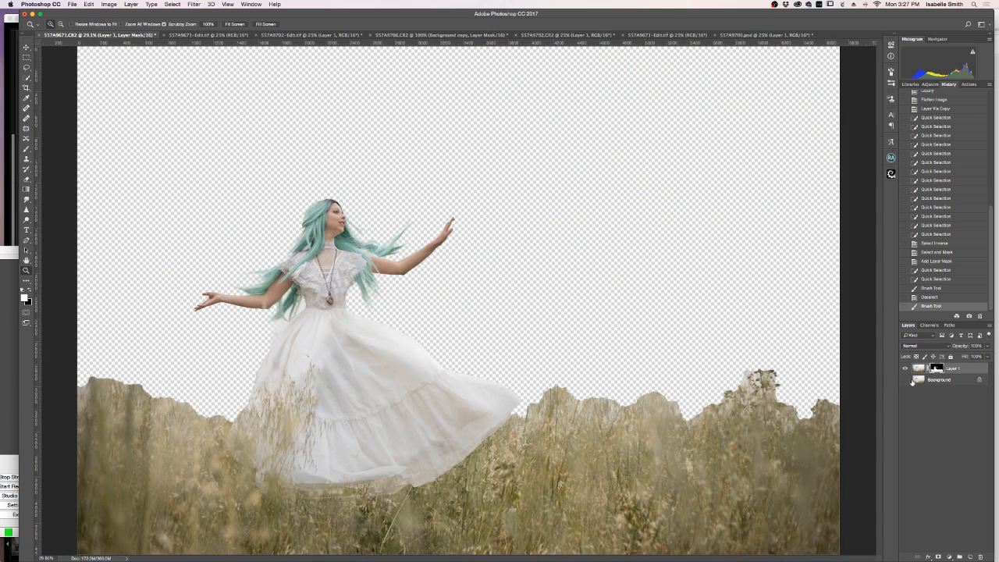
click(905, 379)
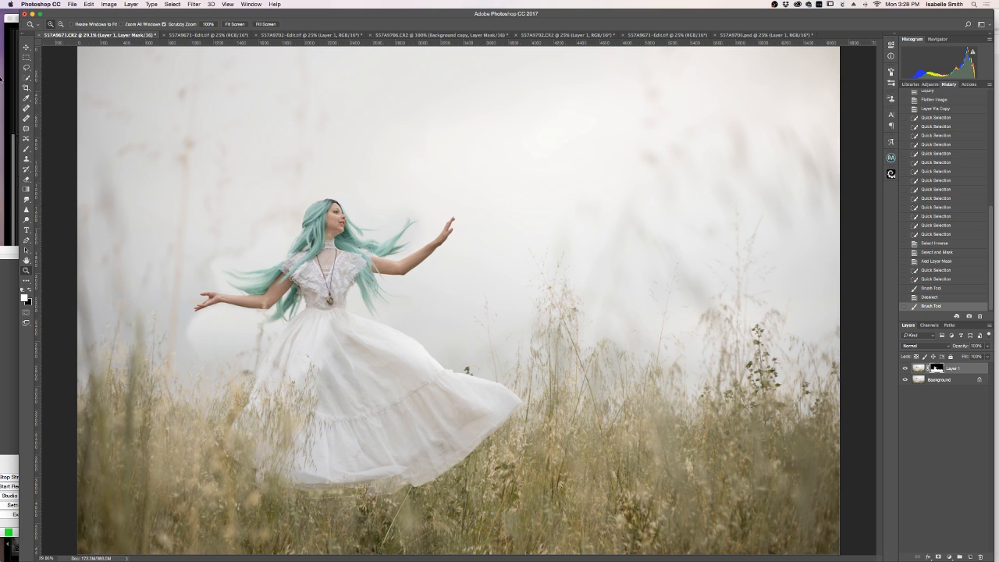
Step: Move the Photoshop and browser windows aside to uncover the desktop, and open the Class folder in Finder
click(2, 86)
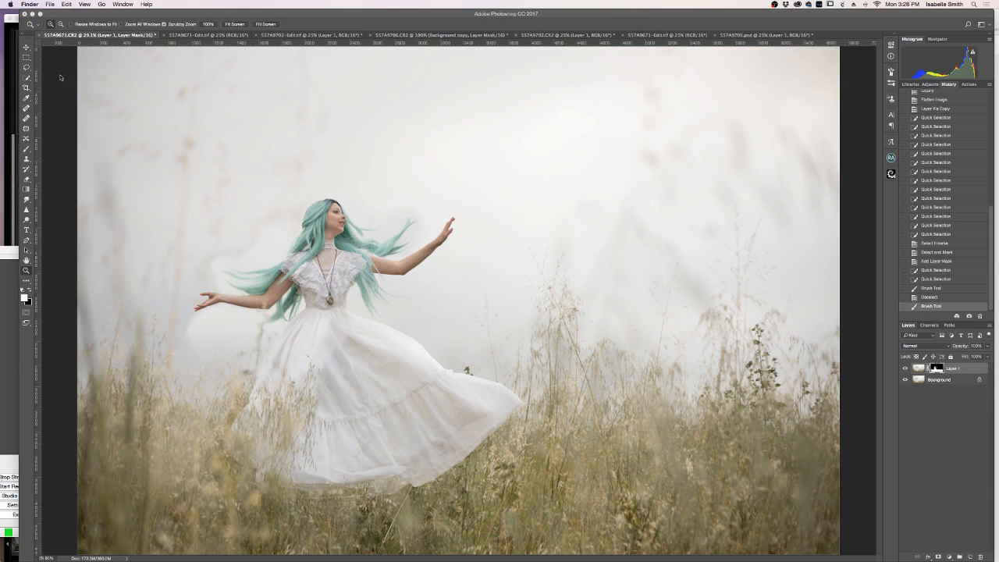
click(129, 18)
drag(129, 19, 8, 18)
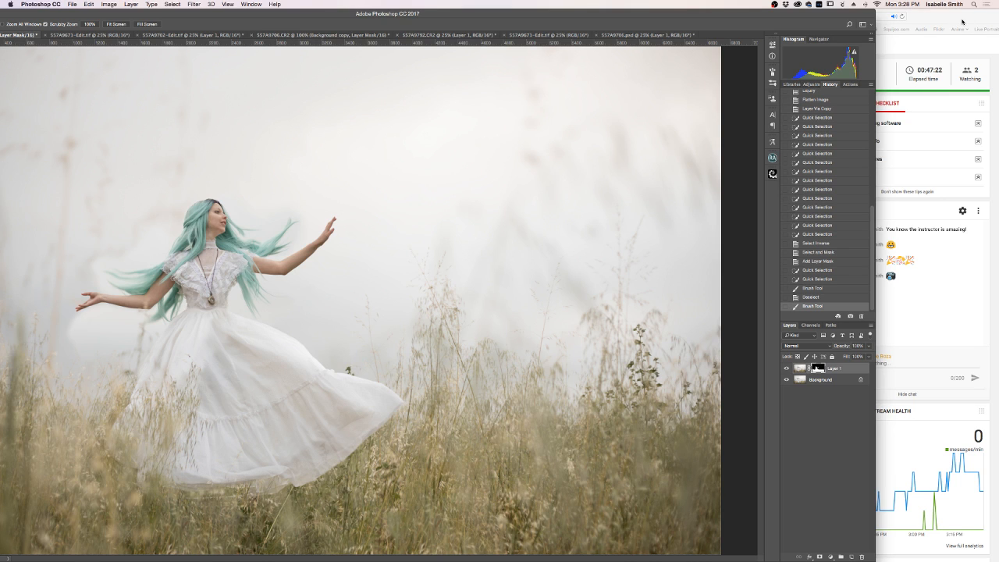
click(962, 22)
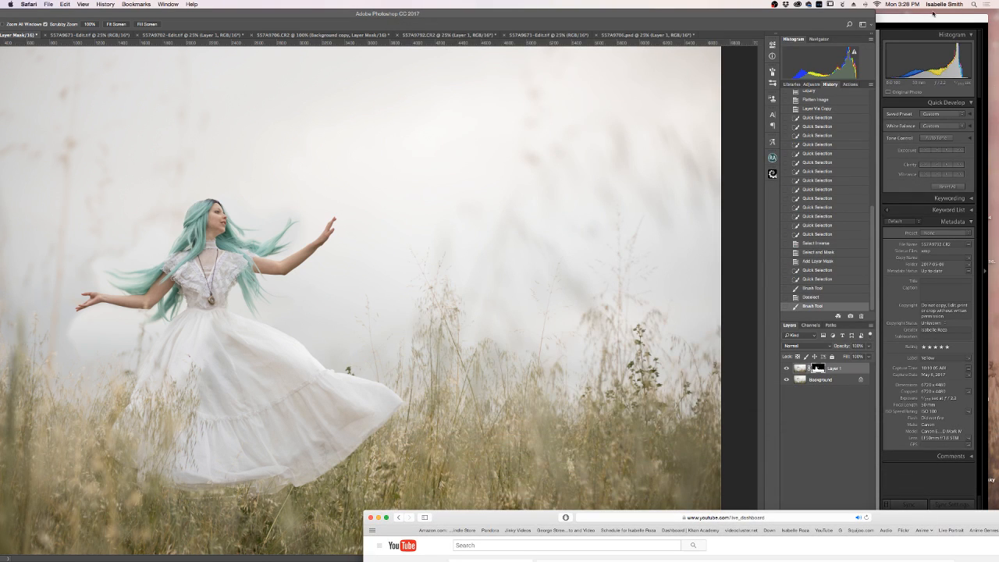
click(932, 22)
click(17, 19)
double_click(957, 96)
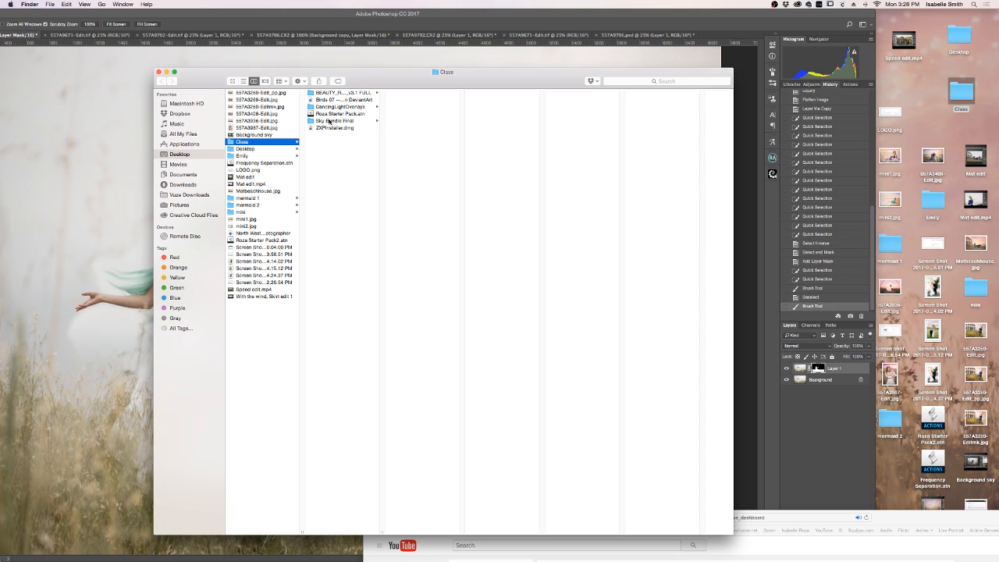
Step: Browse the Sky Bundle Final folder and preview sky images between Sky-77.jpg and Sky-106.jpg for a replacement sky
click(331, 122)
scroll(435, 257, down, 10)
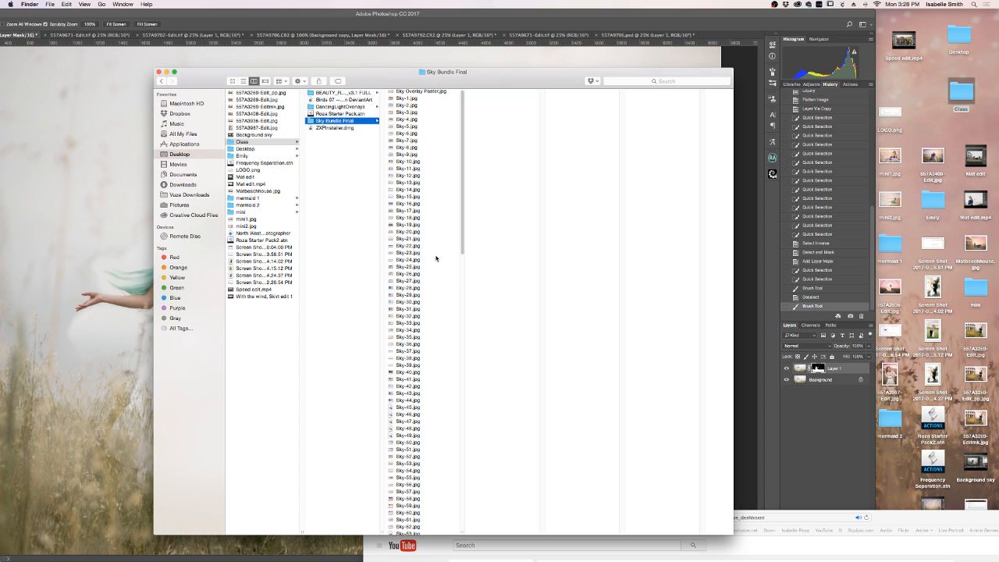
click(435, 257)
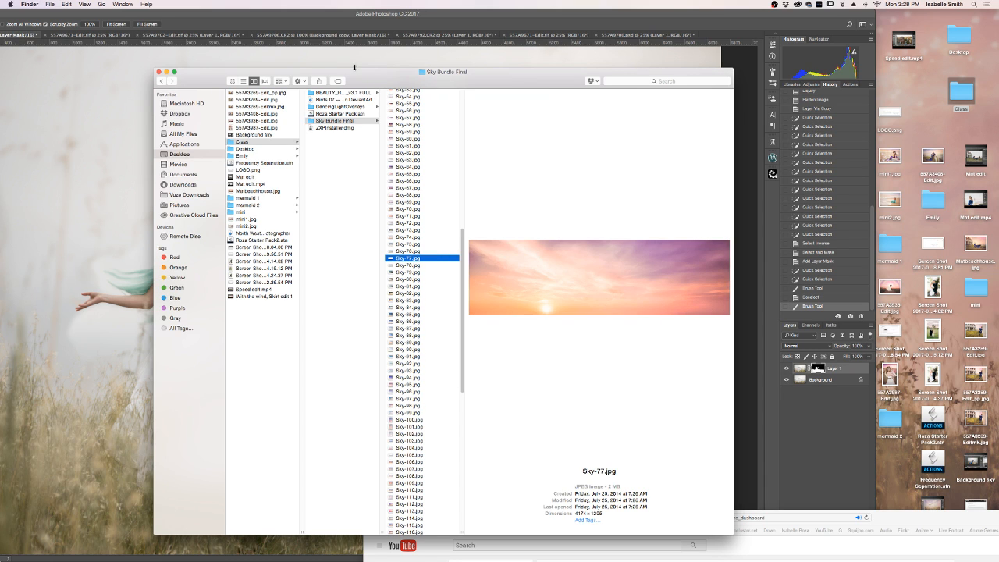
drag(355, 74, 598, 62)
click(658, 280)
click(658, 351)
click(657, 393)
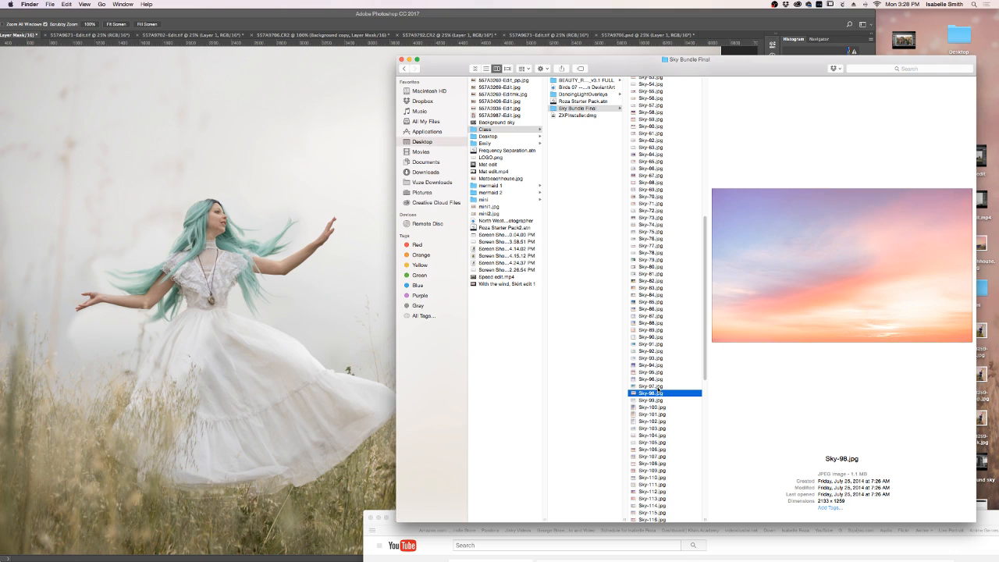
click(657, 385)
click(655, 372)
click(653, 414)
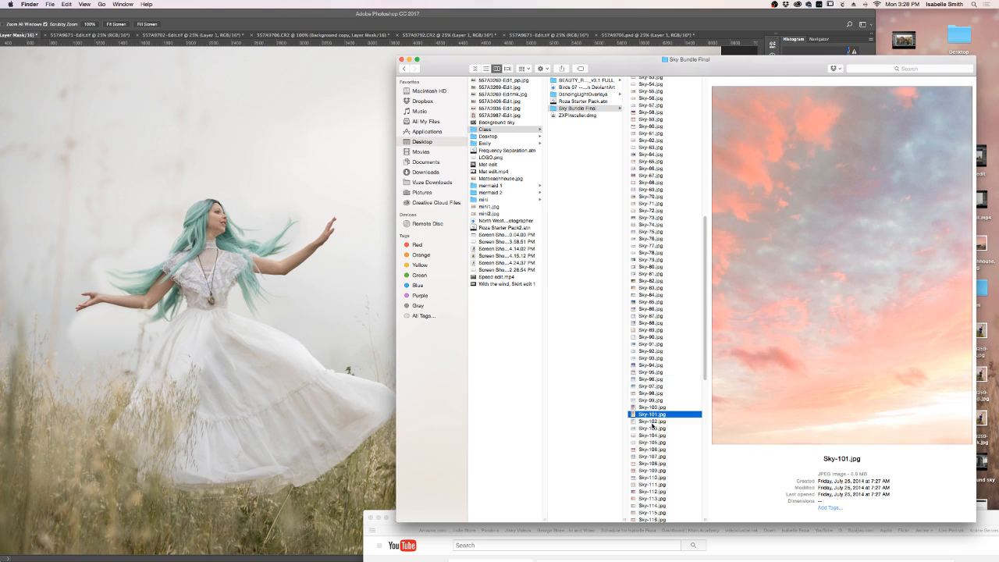
click(652, 423)
key(Down)
key(Down)
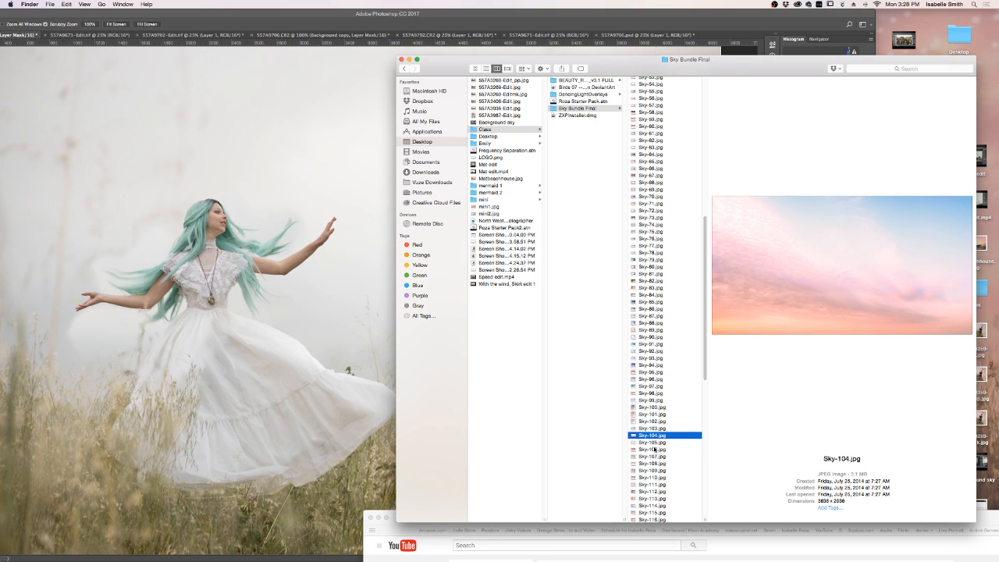
key(Down)
key(Down)
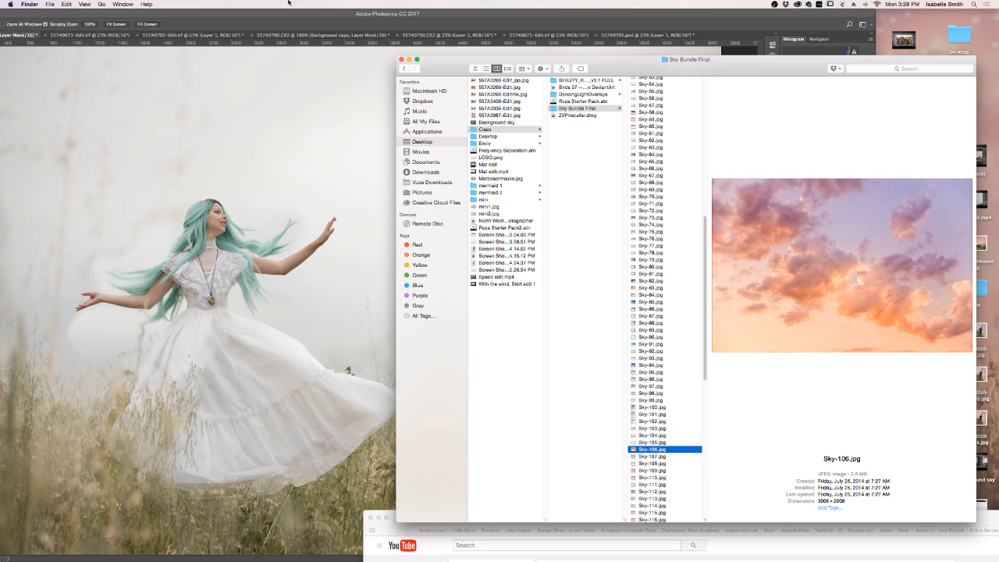
Step: Switch back to Photoshop and view the finished composite with the pink and purple sky as a reference
click(107, 36)
click(108, 37)
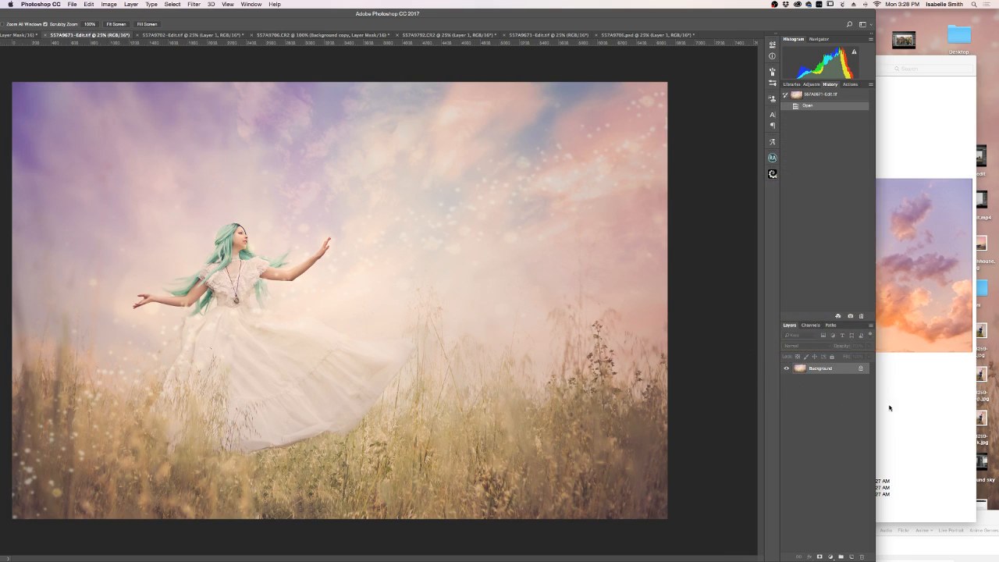
Step: Switch to Finder and preview the sky images from Sky-106.jpg back through Sky-80.jpg for a replacement sky
click(893, 51)
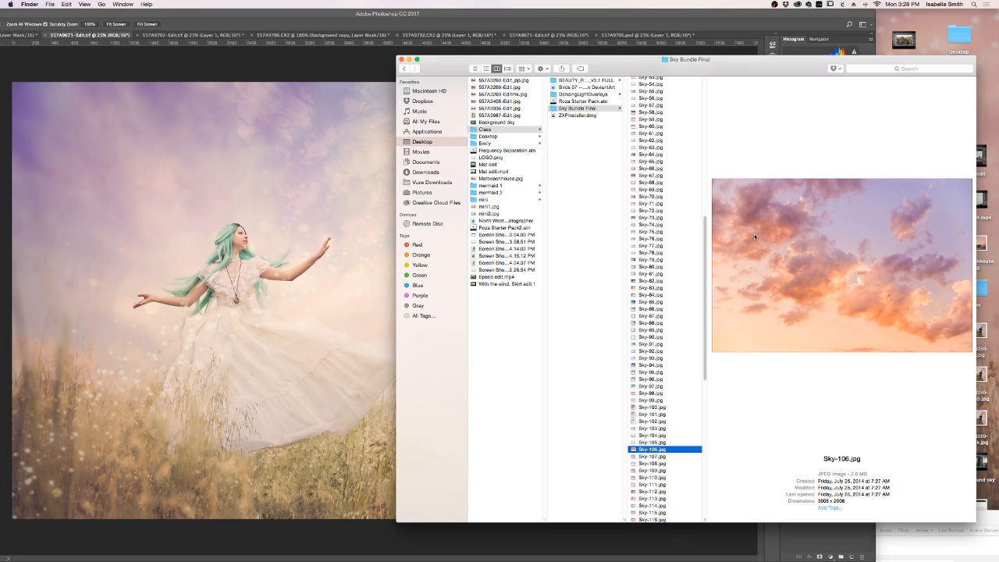
key(Up)
key(Up)
key(Up)
key(Up)
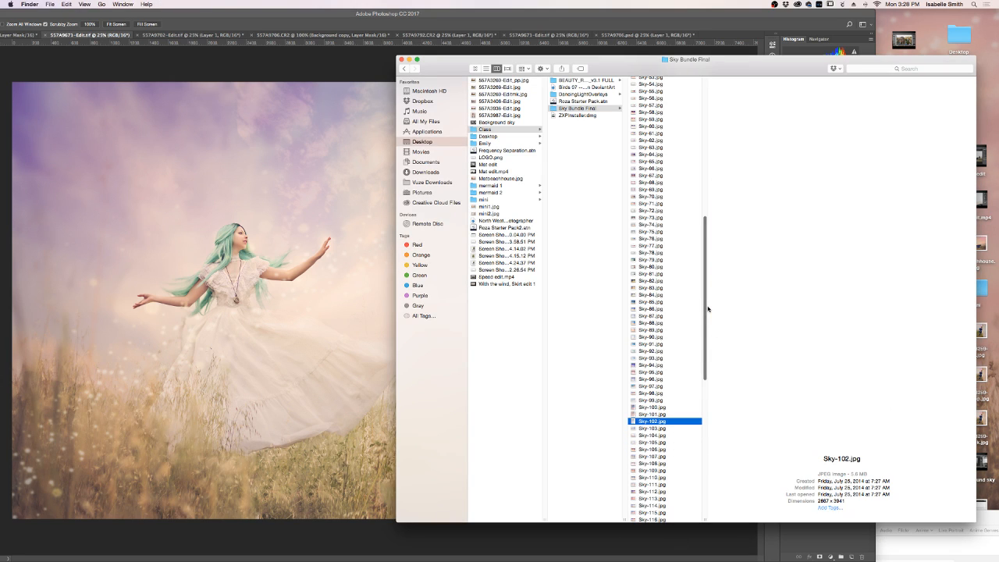
key(Up)
key(Up)
key(Up)
key(Up)
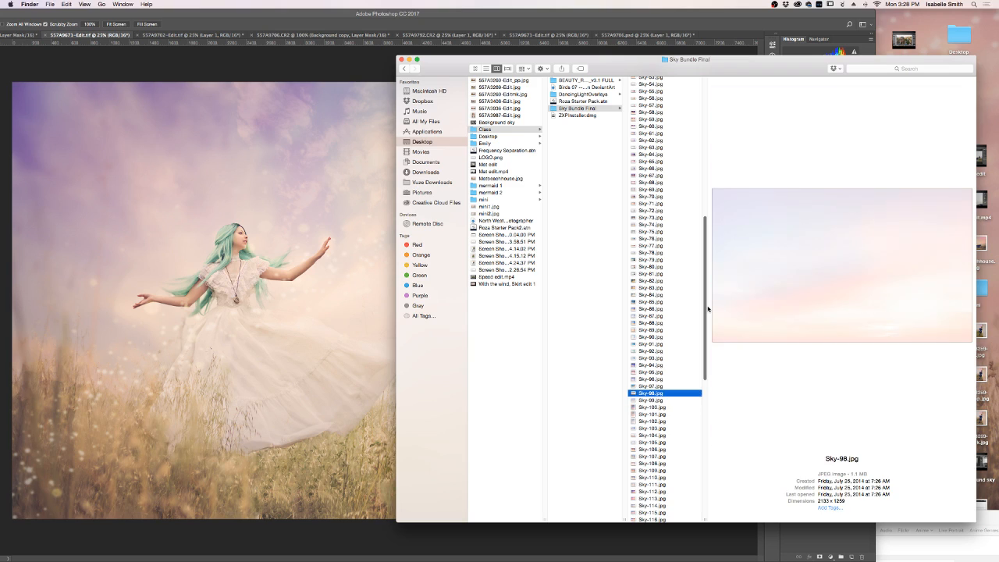
key(Up)
key(Up)
key(Up)
key(Up)
key(Up)
key(Up)
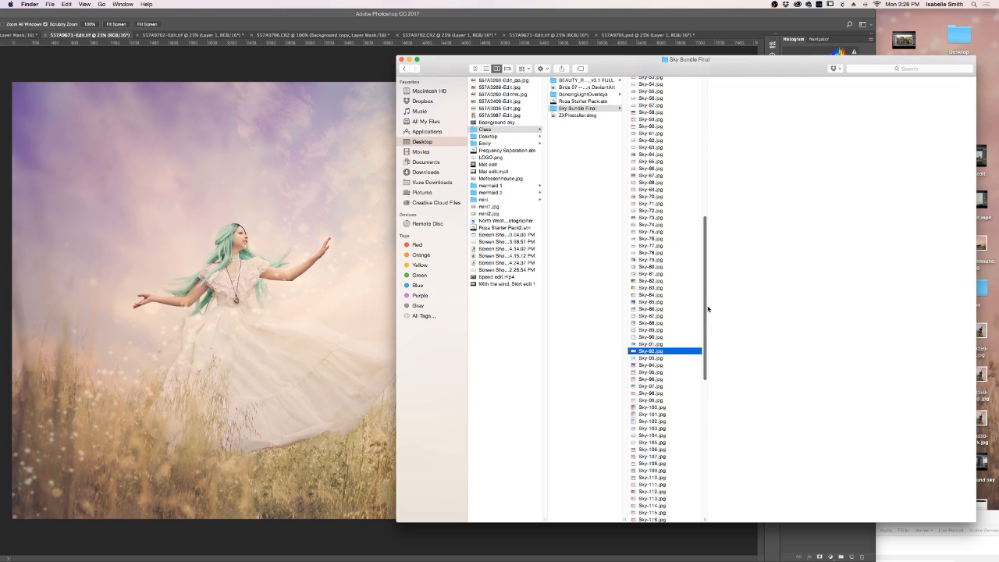
key(Up)
key(Up)
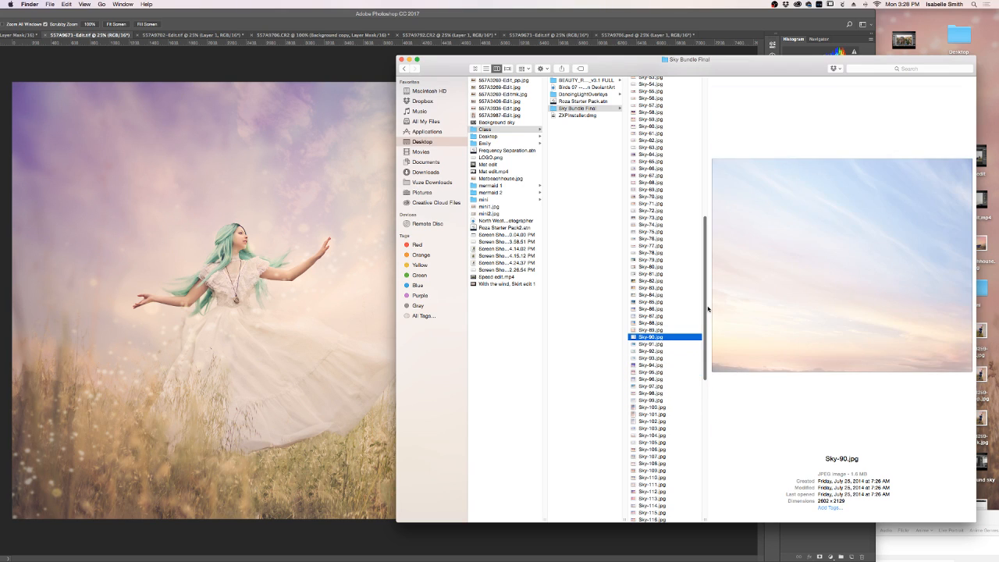
key(Up)
key(Up)
key(Down)
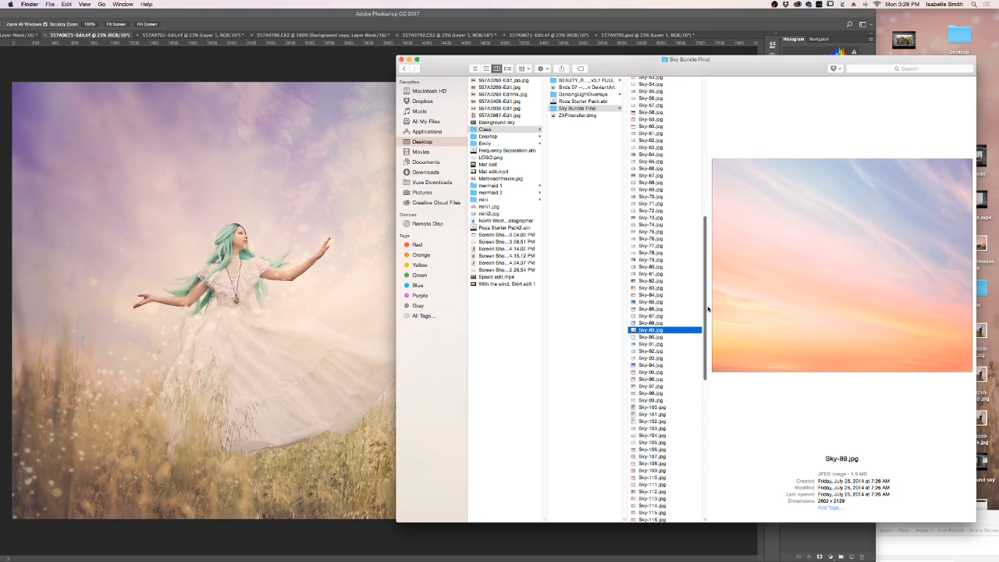
key(Up)
key(Up)
key(Up)
key(Up)
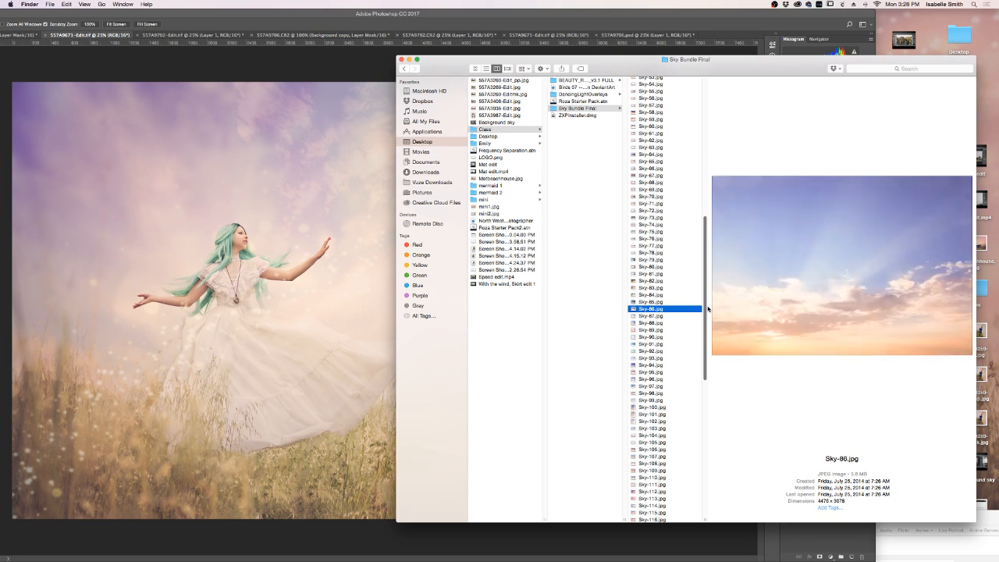
key(Up)
key(Up)
key(Up)
key(Up)
key(Up)
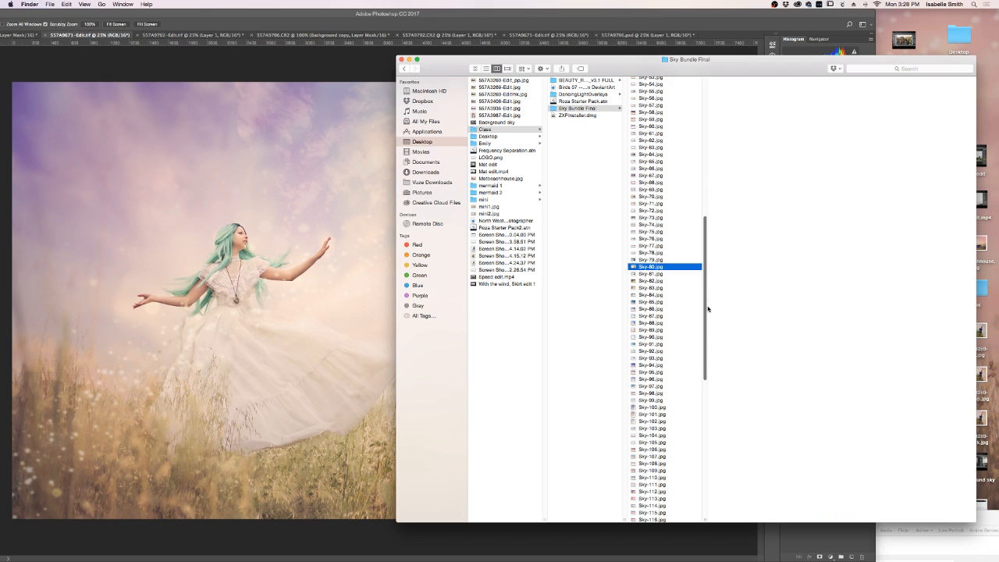
key(Down)
key(Down)
key(Down)
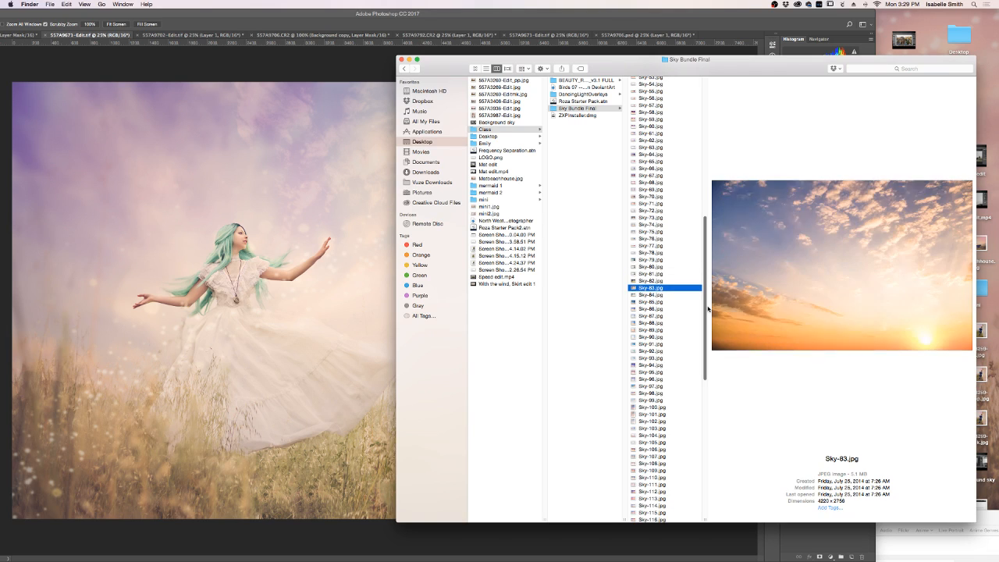
Step: Preview further sky images in the Sky Bundle Final folder, from Sky-103.jpg through Sky-134.jpg
click(651, 428)
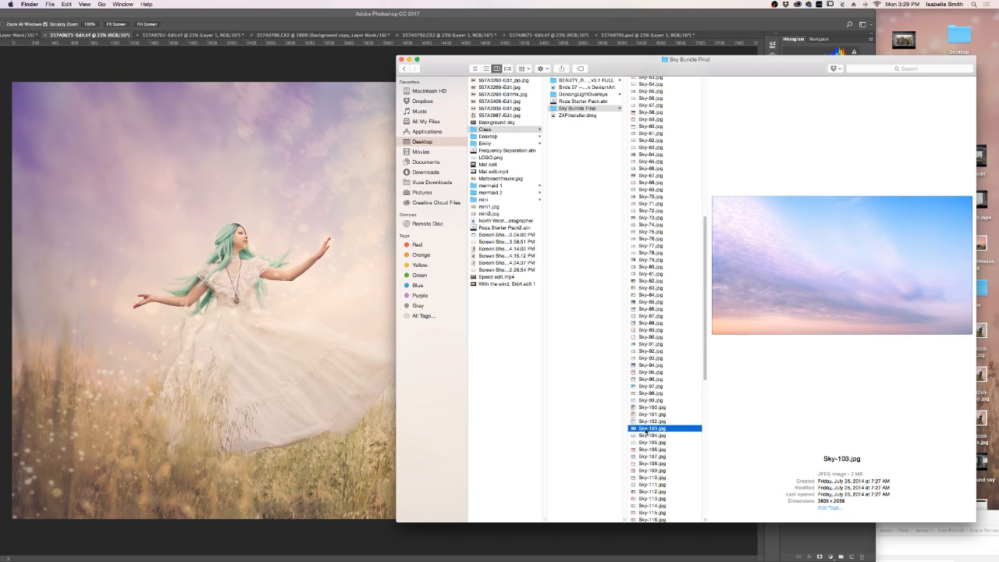
click(646, 435)
scroll(645, 438, down, 3)
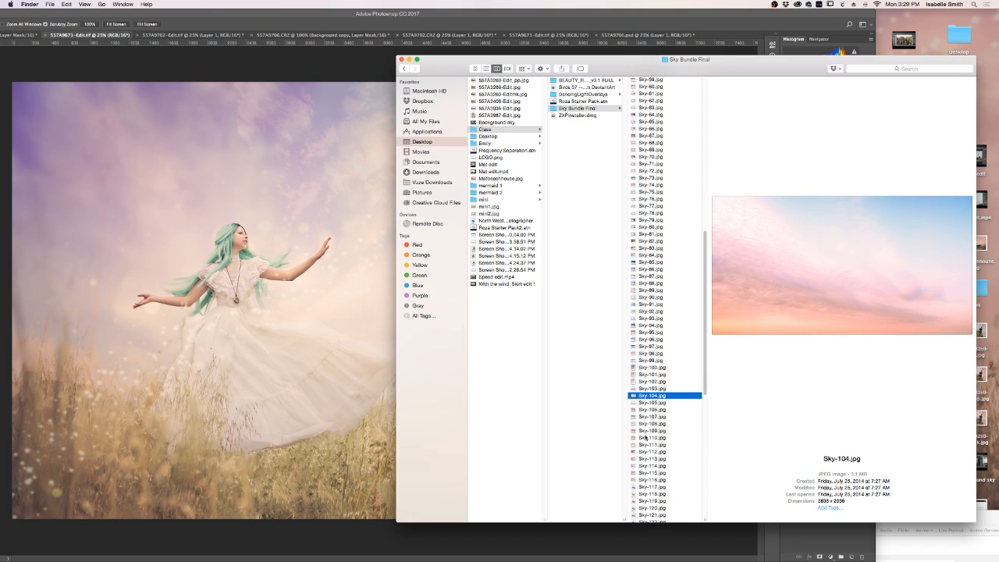
click(645, 453)
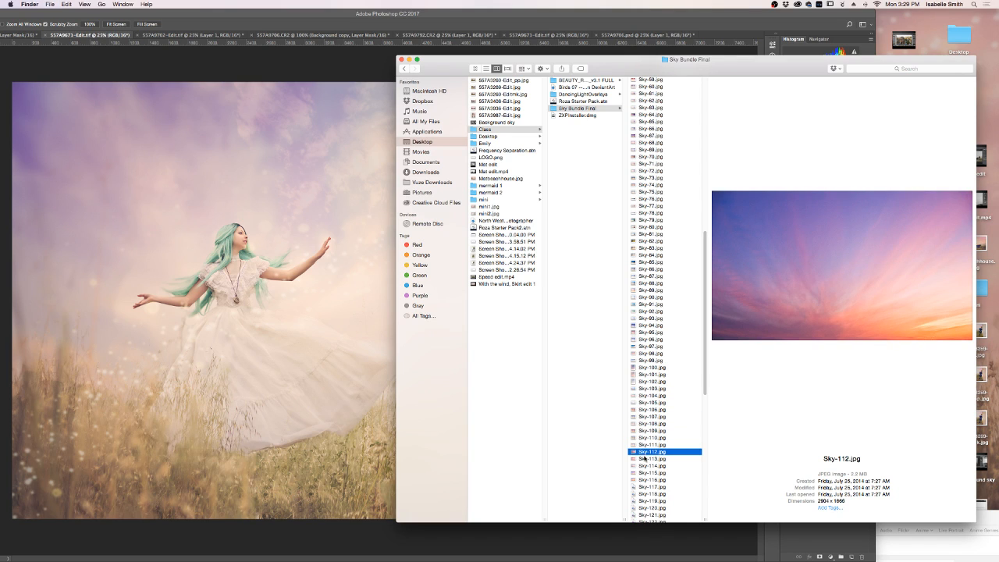
click(644, 459)
click(642, 473)
scroll(643, 477, down, 4)
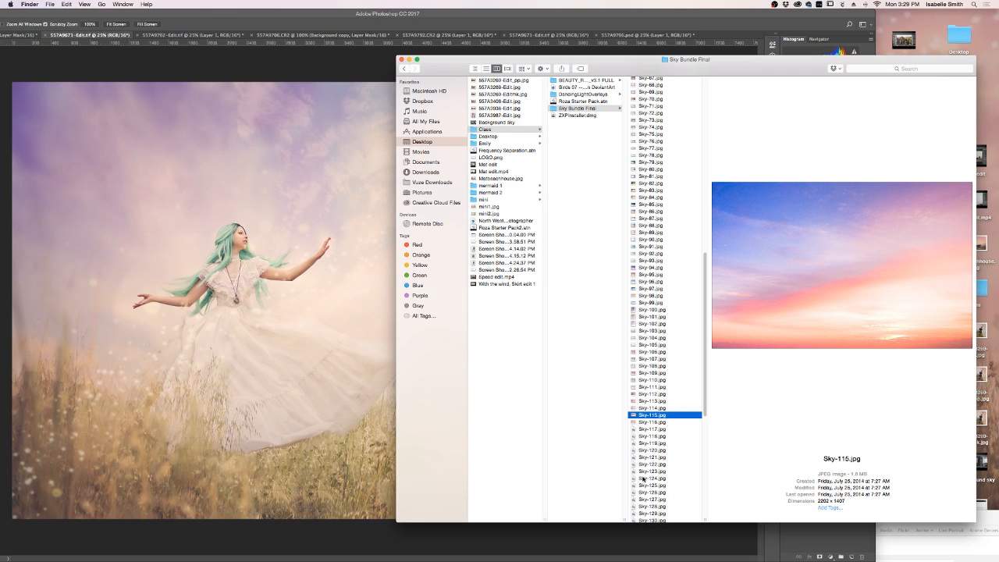
click(653, 421)
click(651, 429)
scroll(651, 449, down, 3)
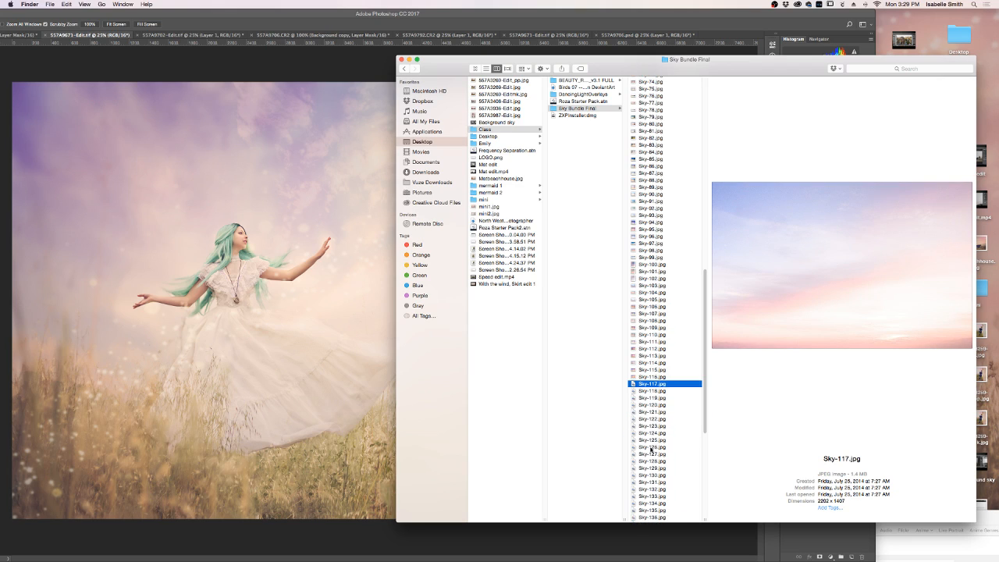
key(Down)
key(Down)
key(Down)
key(Down)
key(Down)
key(Down)
key(Down)
key(Down)
key(Down)
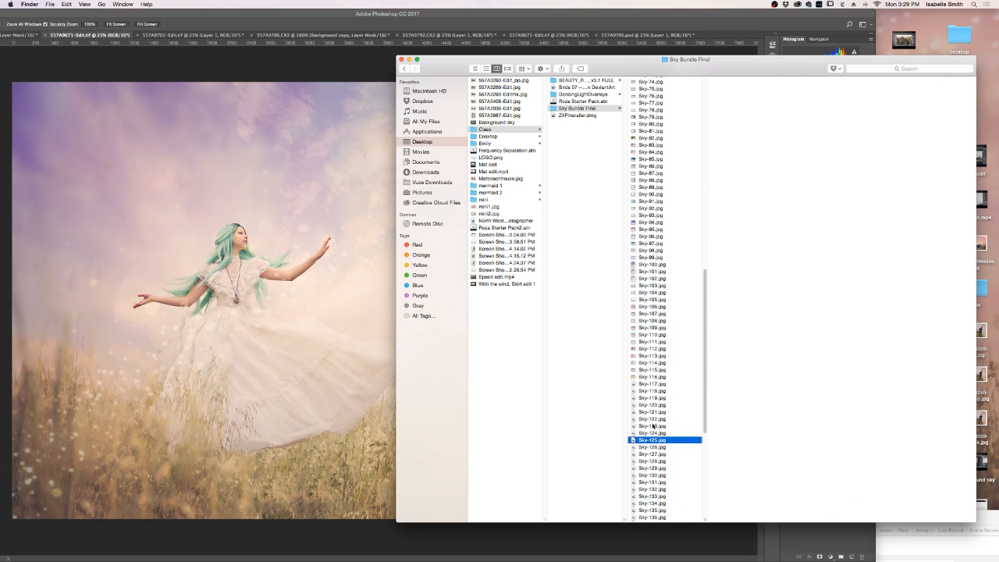
key(Down)
key(Down)
key(Down)
key(Down)
key(Down)
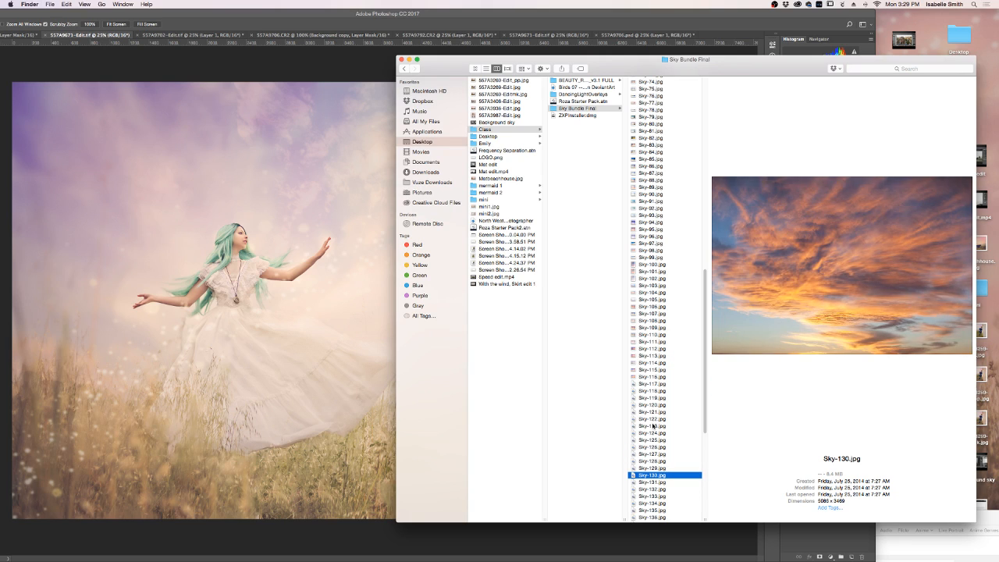
key(Down)
key(Down)
key(Down)
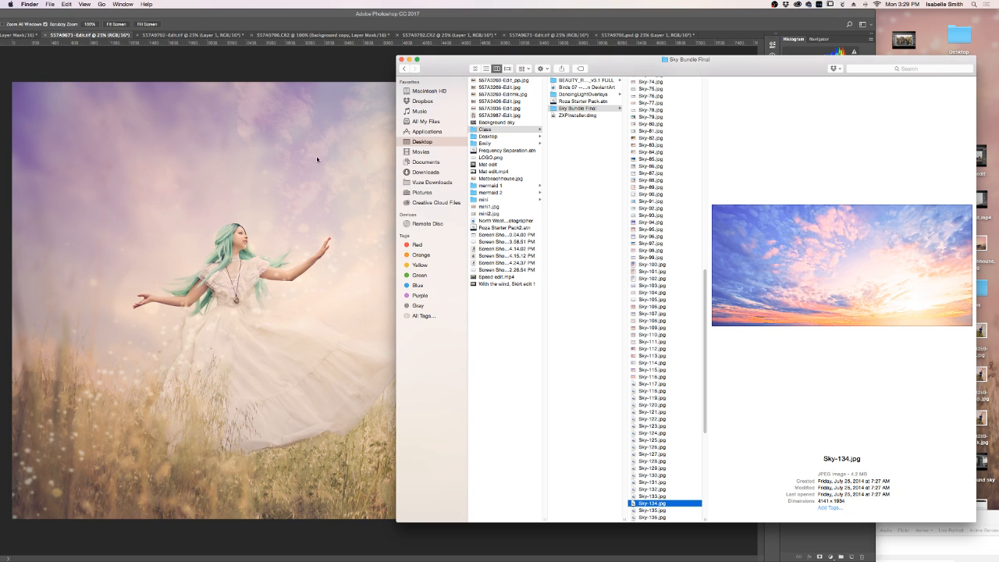
Step: Switch to the masked working document in Photoshop and return its history to the latest Brush Tool state
click(34, 36)
click(26, 36)
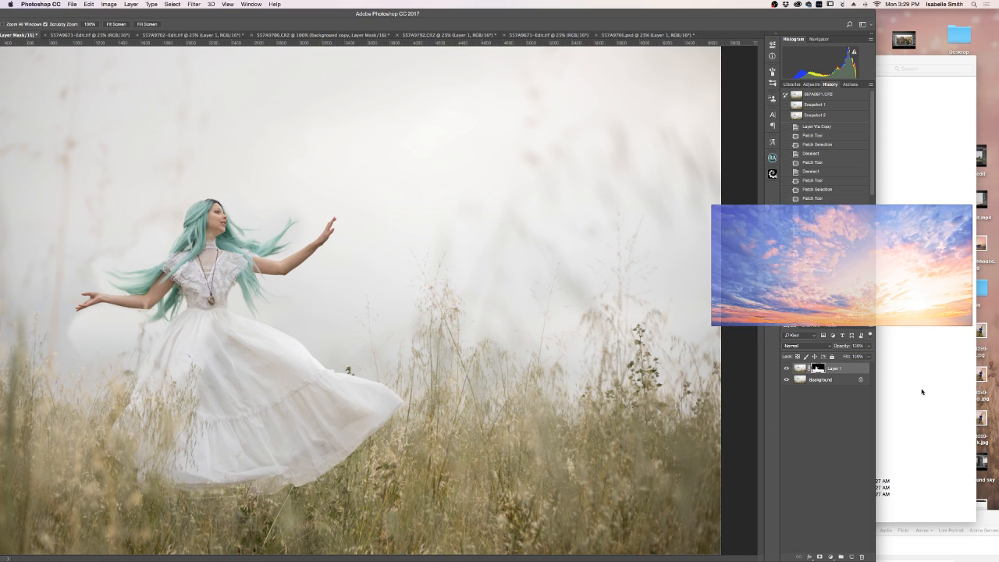
click(866, 163)
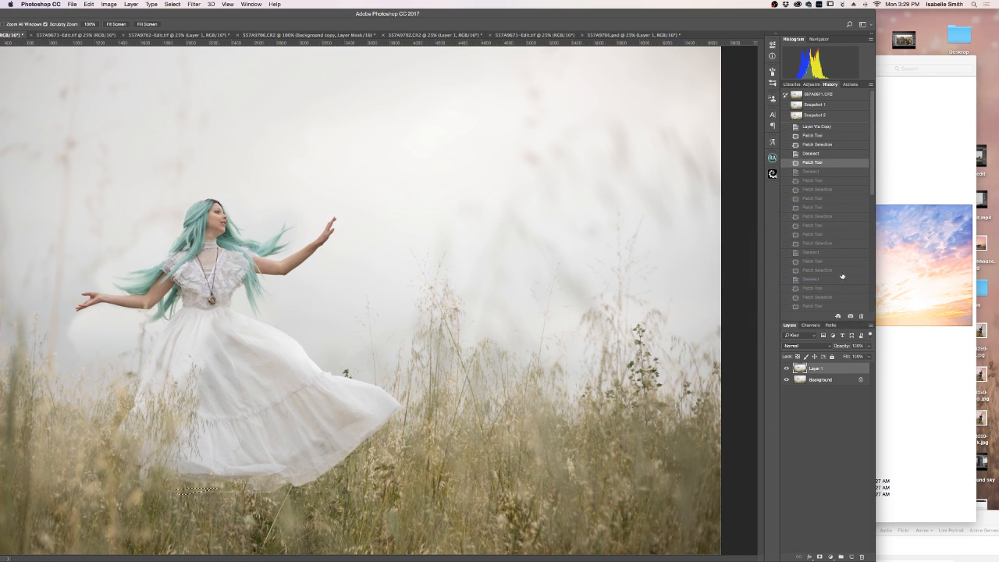
click(840, 305)
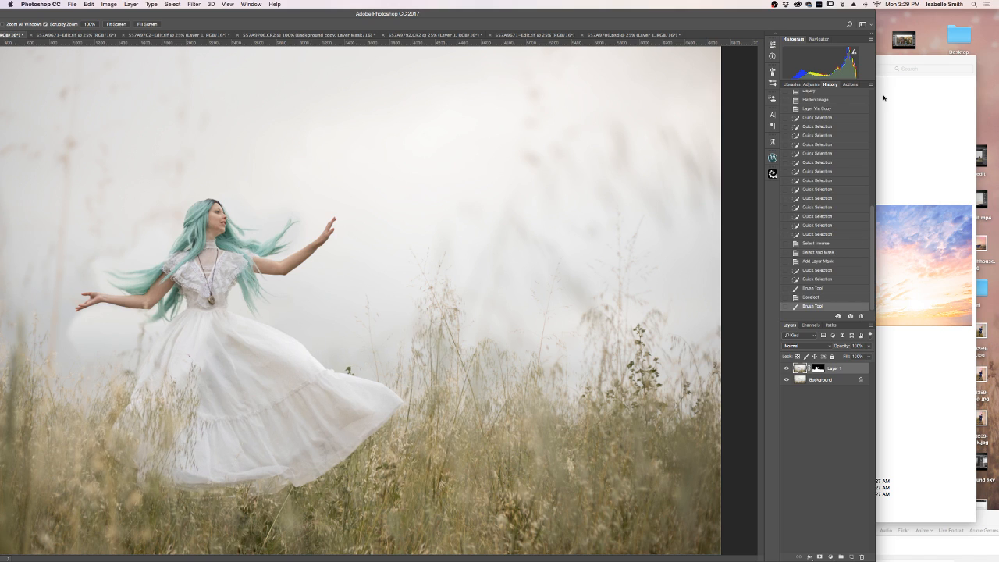
Step: Compare Sky-133.jpg and Sky-134.jpg in Finder, and place Sky-134.jpg into the open Photoshop document
click(902, 60)
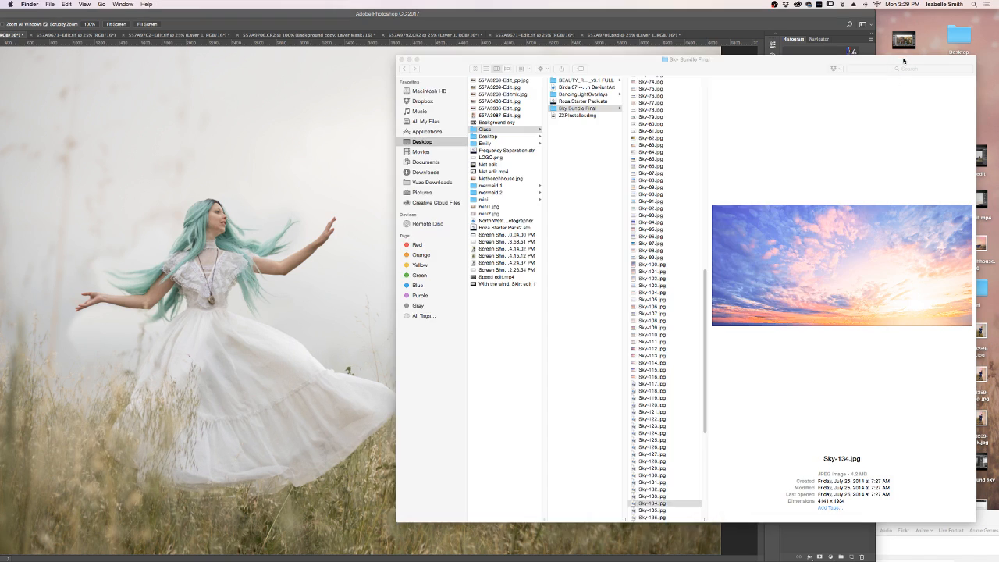
click(658, 511)
click(655, 502)
click(655, 497)
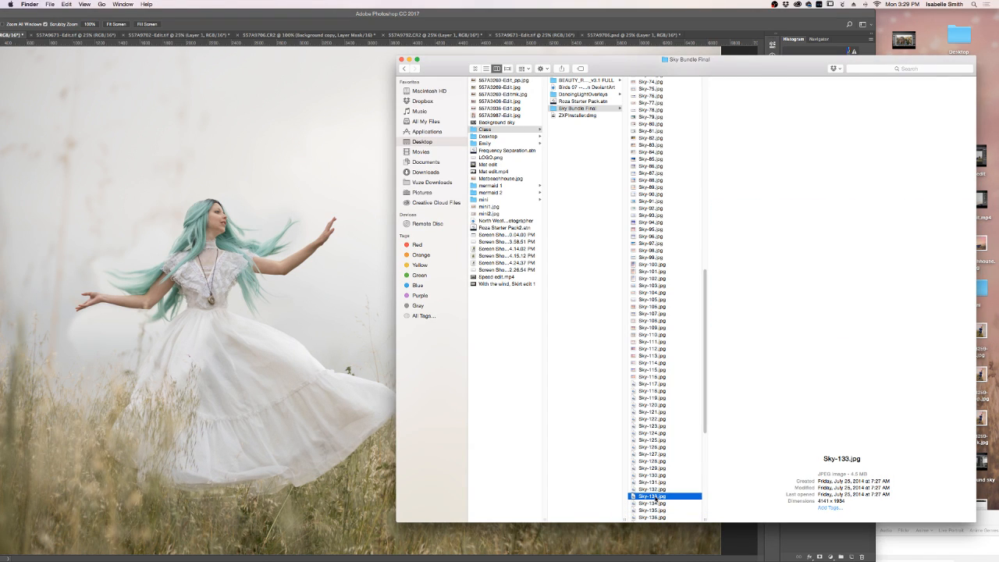
click(655, 503)
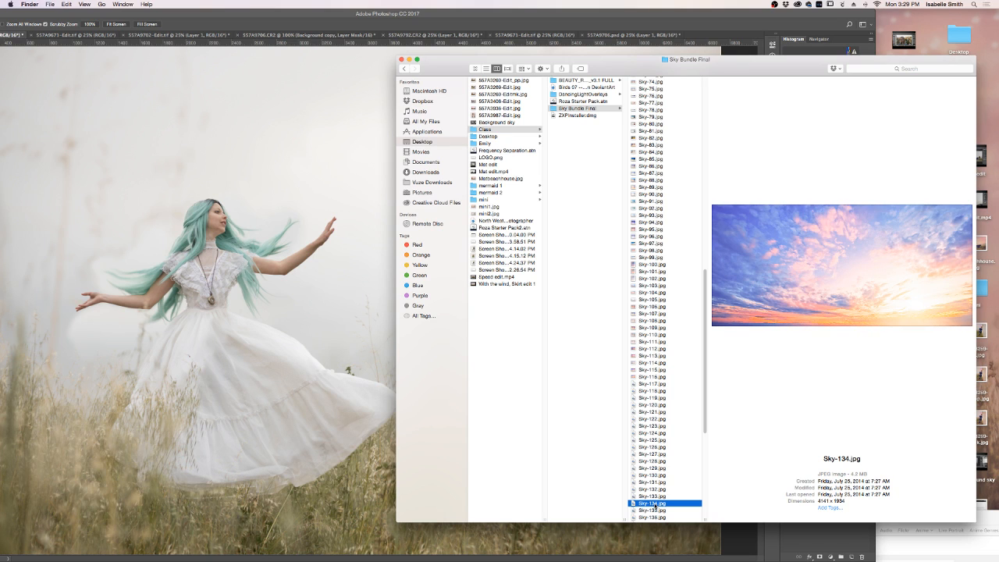
drag(654, 506, 299, 109)
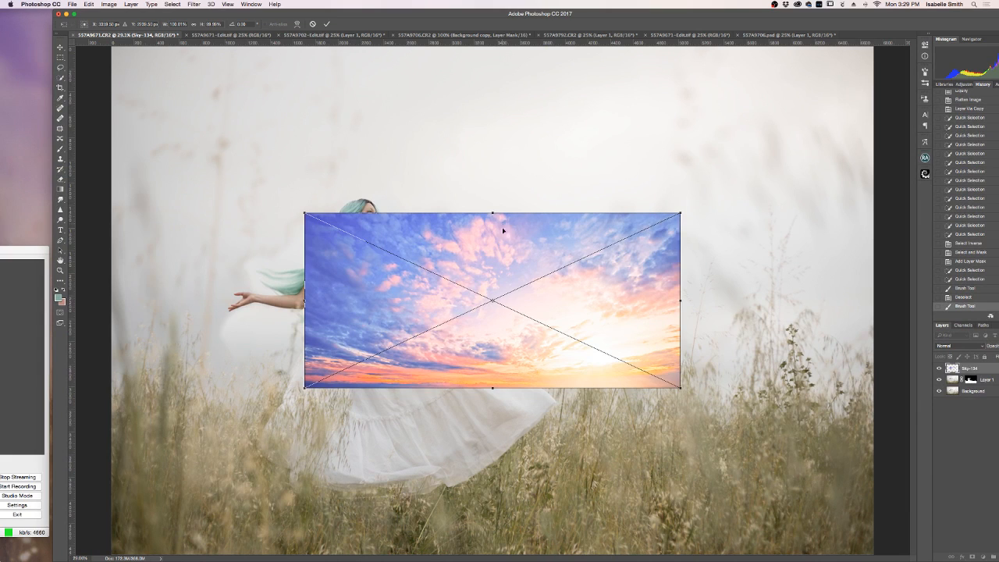
Step: Align the placed sky with the canvas's upper-left corner and scale it to span the full canvas width
drag(503, 230, 308, 72)
drag(486, 220, 878, 430)
key(Return)
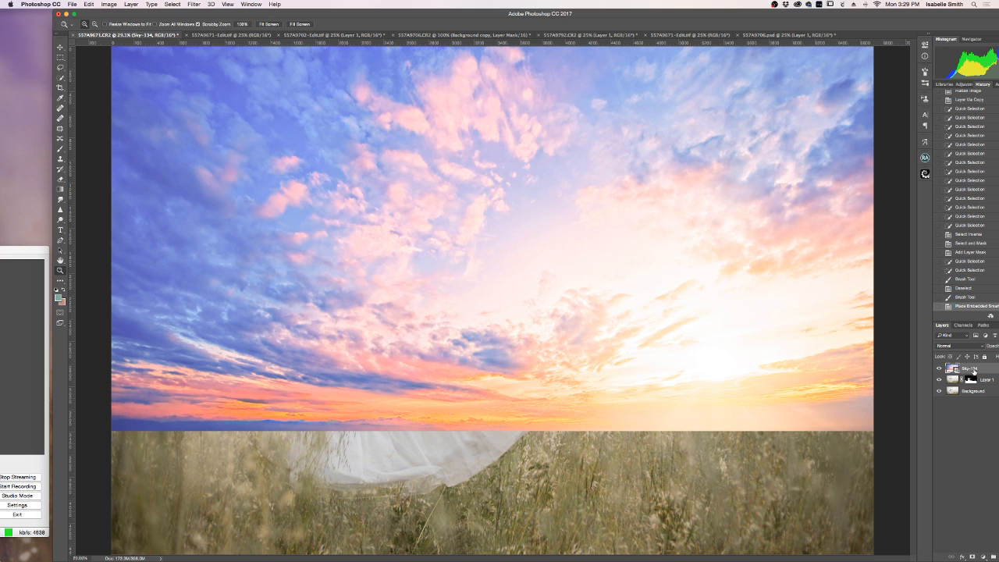
Step: Move the Sky-134 layer below Layer 1 and fit the whole image in view
drag(878, 13, 857, 14)
drag(957, 375, 957, 388)
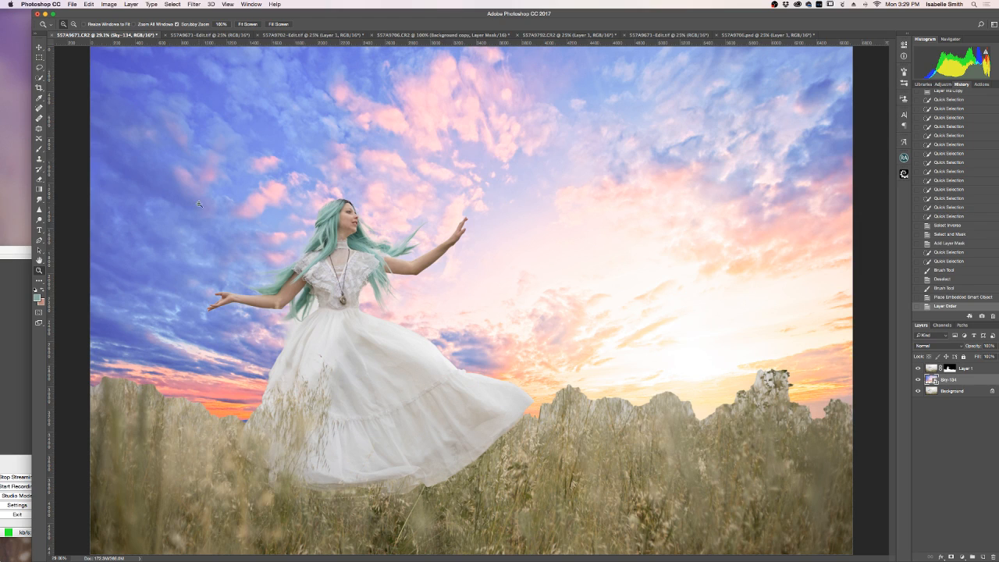
right_click(117, 259)
key(Escape)
click(74, 24)
click(261, 181)
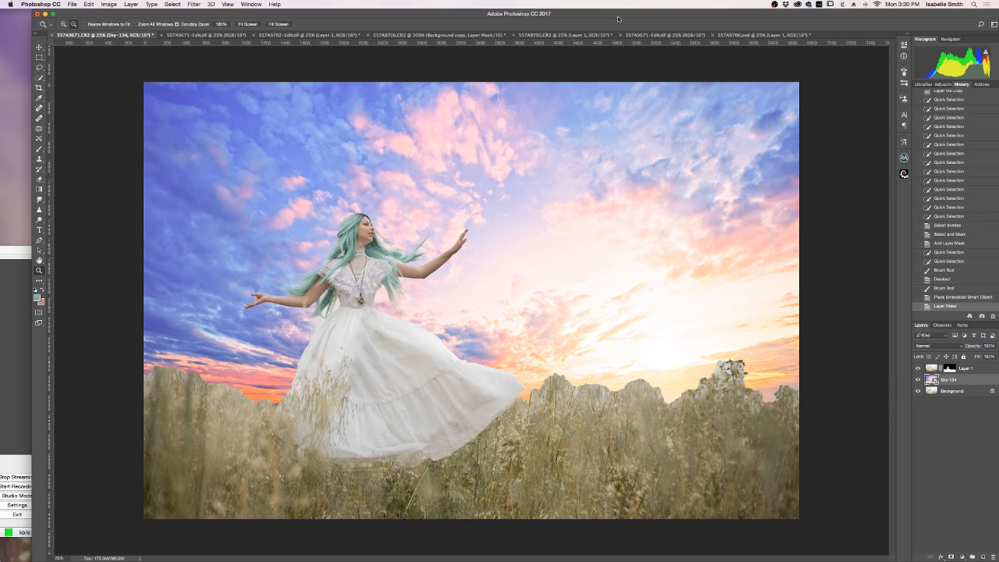
drag(600, 16, 583, 16)
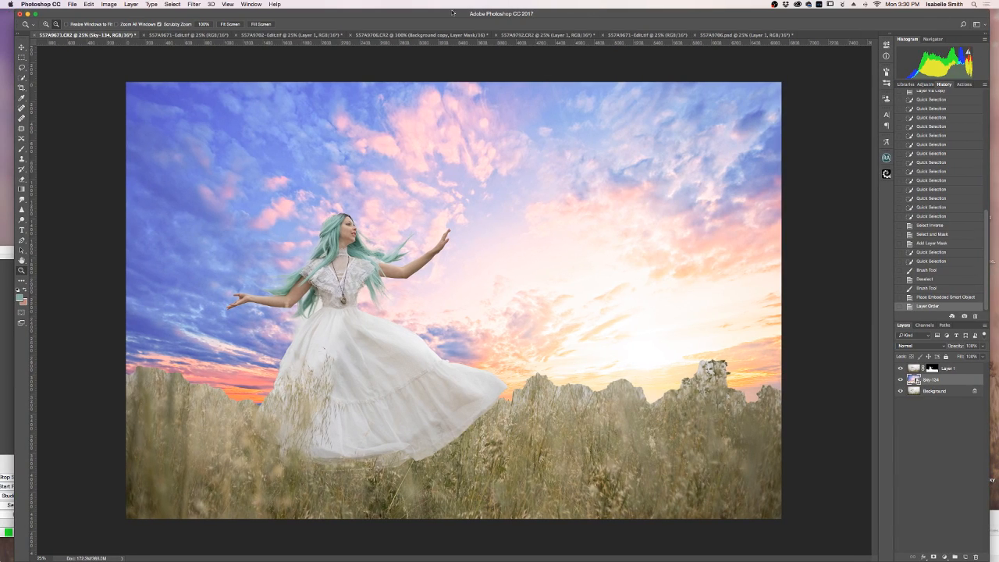
Step: Apply a Gaussian Blur to the Sky-134 layer, with a radius slightly above 24.7 pixels
click(195, 5)
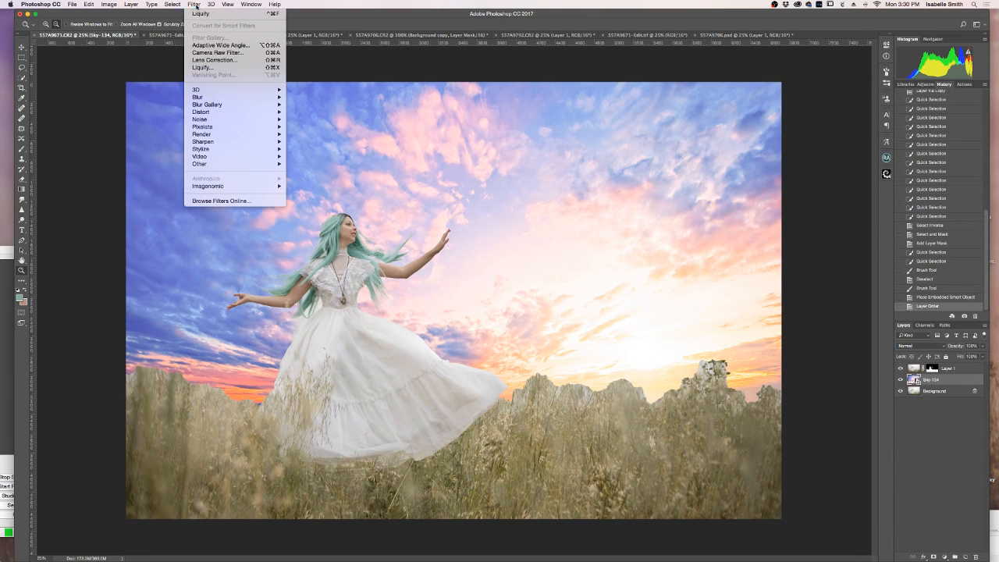
mouse_move(220, 99)
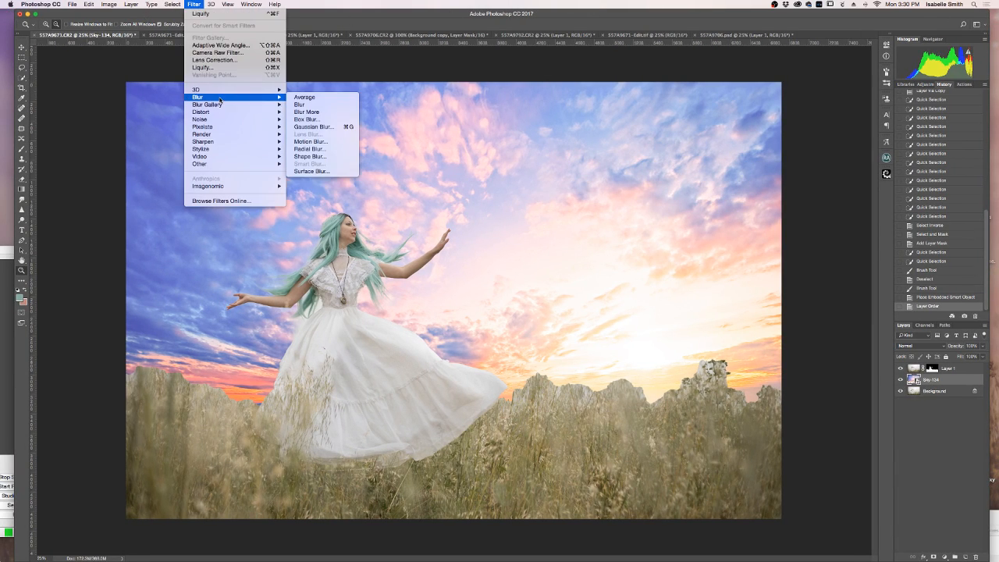
click(313, 127)
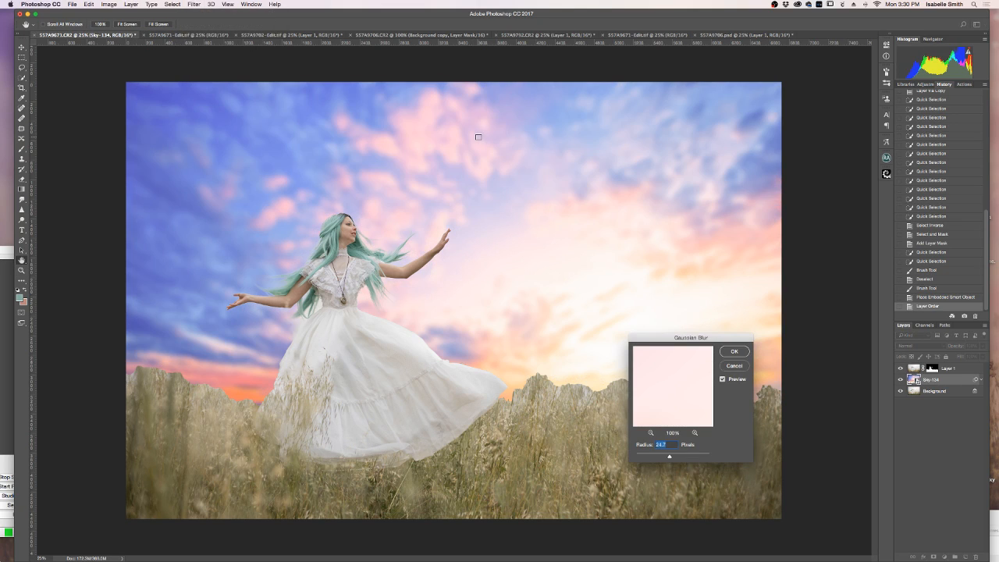
mouse_move(669, 456)
mouse_down()
mouse_move(680, 458)
mouse_move(671, 458)
mouse_up()
click(737, 352)
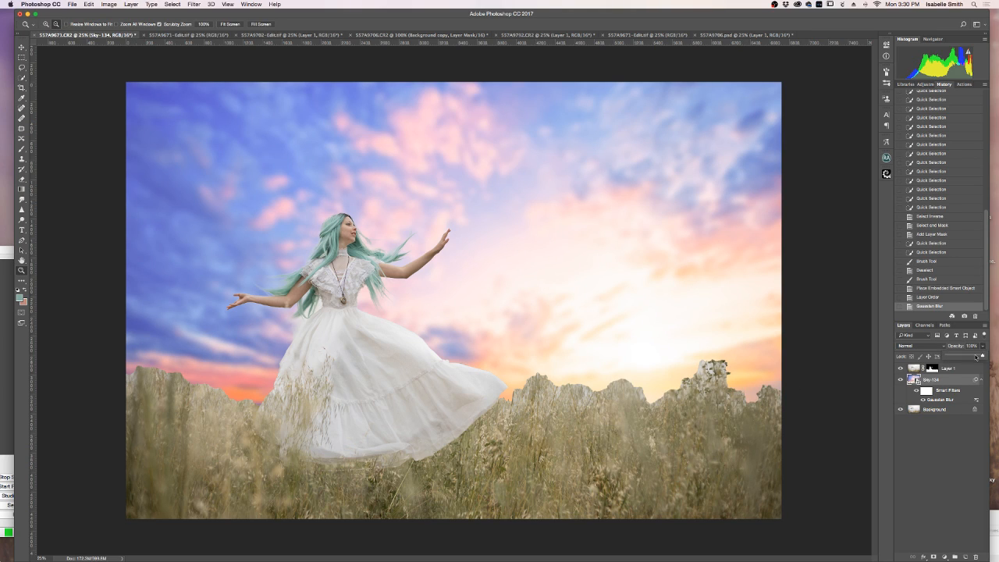
Step: Reduce the Sky-134 layer's opacity to just over 40% and keep that layer selected
click(967, 357)
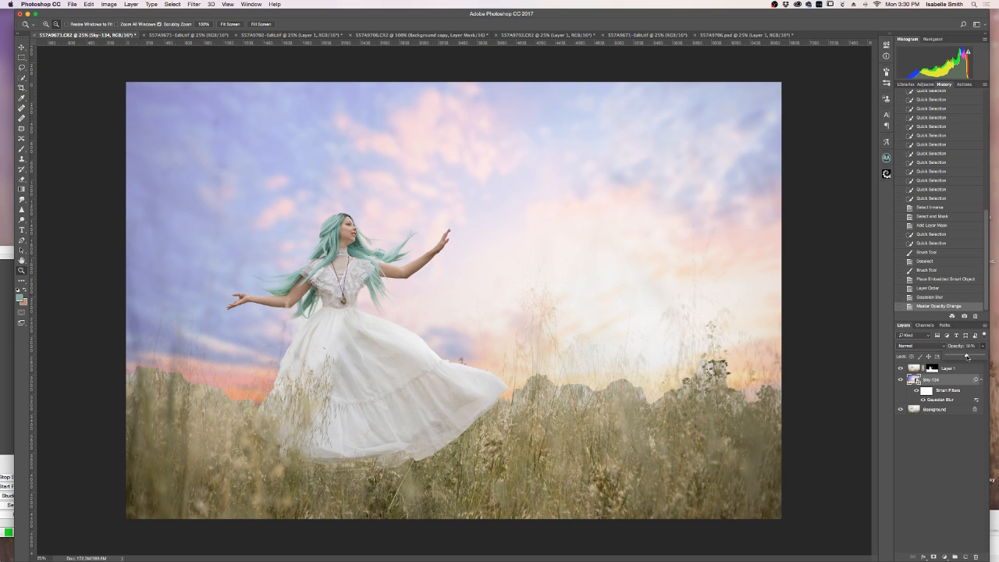
drag(967, 357, 962, 356)
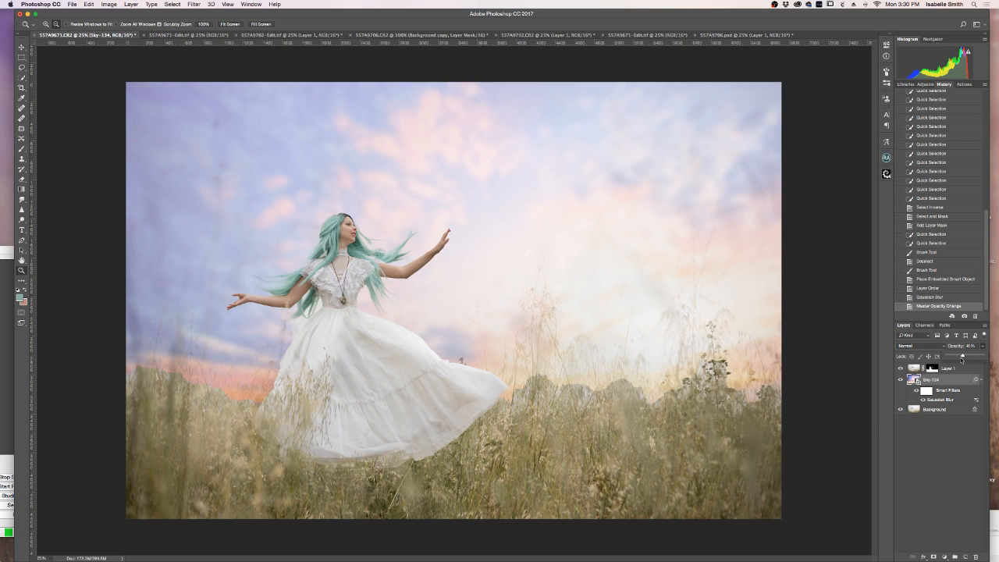
click(942, 479)
click(932, 381)
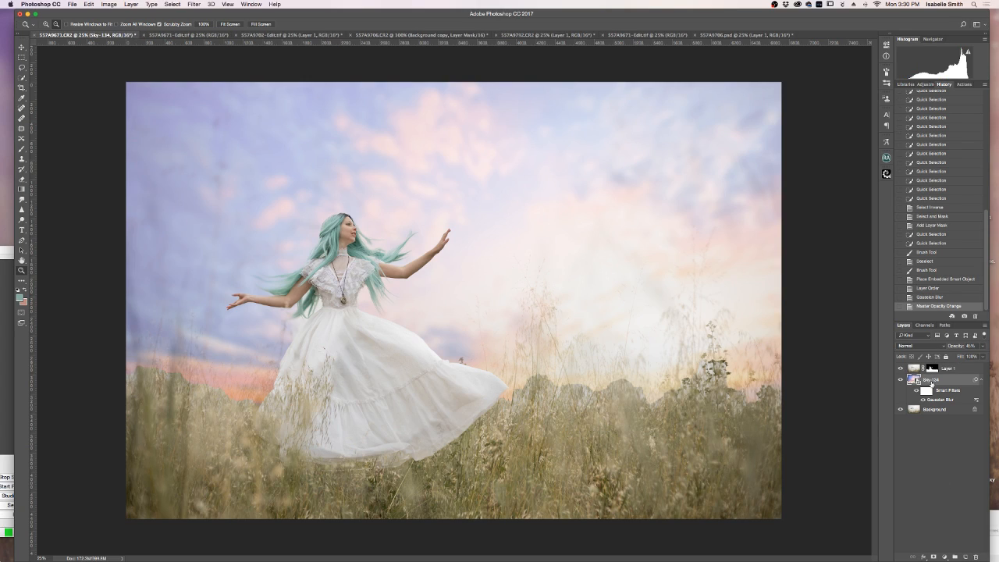
Step: Add a layer mask to Sky-134 and draw a vertical white-to-black gradient from above the canvas down into the field
click(933, 556)
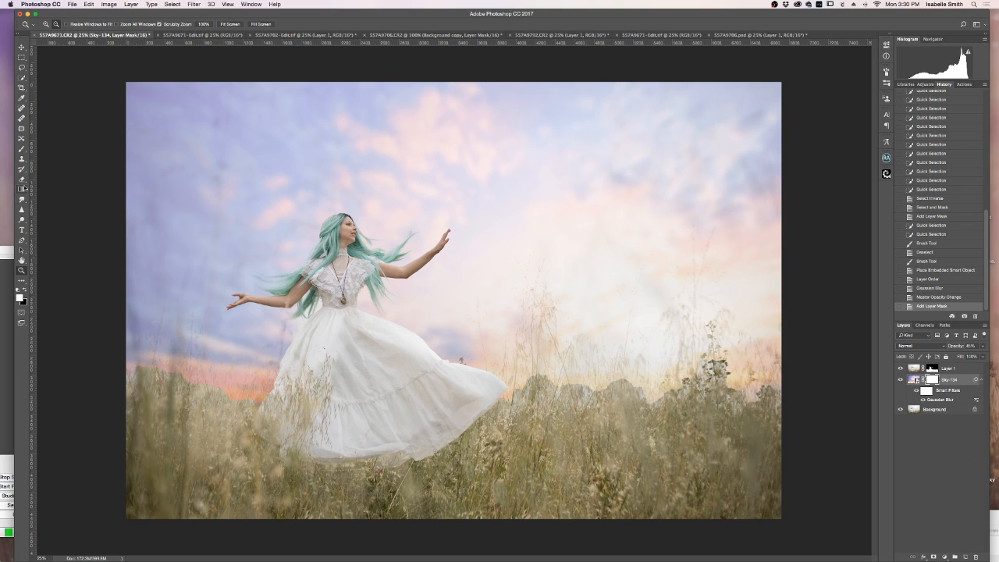
click(21, 189)
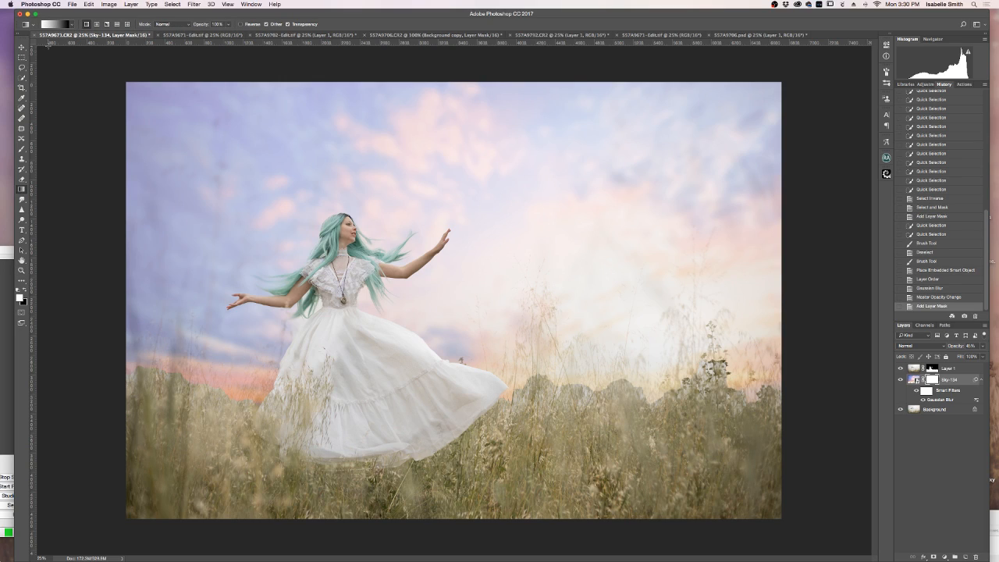
click(69, 24)
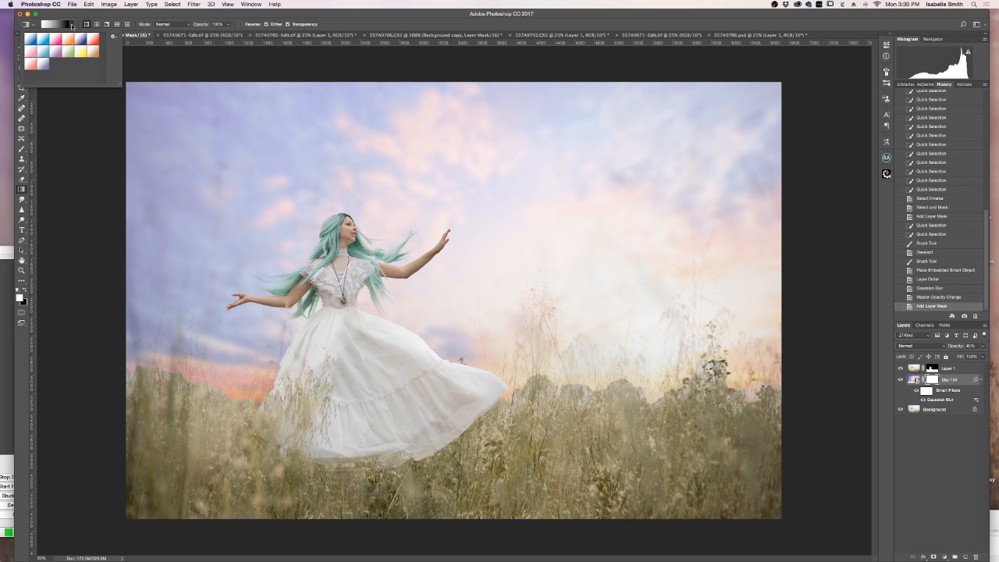
click(67, 24)
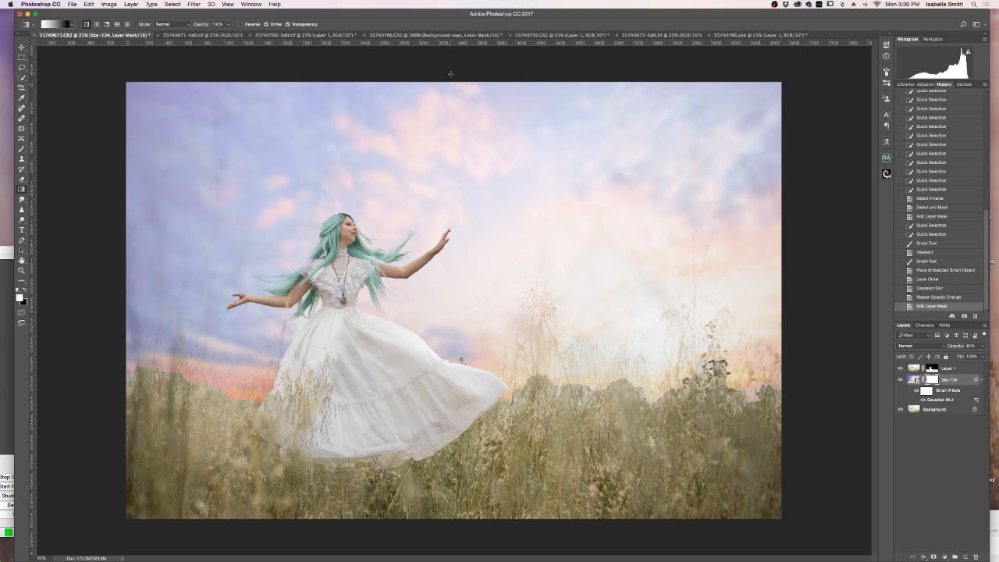
drag(450, 76, 450, 444)
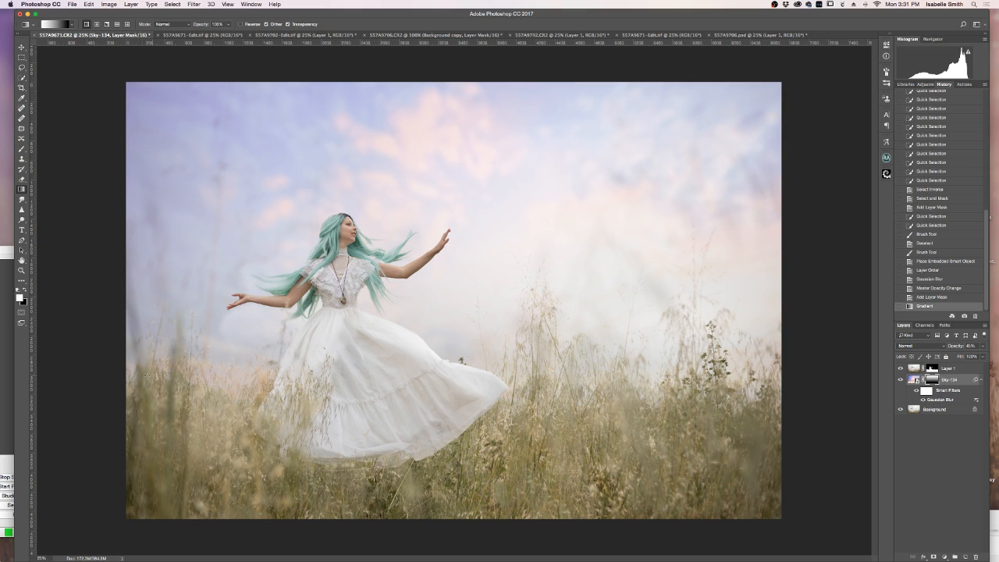
Step: Toggle the Sky-134 layer's visibility to compare the image with and without the masked sky
click(900, 379)
click(900, 379)
click(900, 379)
click(900, 380)
click(900, 379)
click(899, 379)
click(900, 379)
click(900, 379)
Step: Compare the sky with the finished 557A9671-Edit.tif image and raise the Sky-134 layer's opacity to about 71%
drag(985, 346, 967, 356)
drag(968, 355, 966, 356)
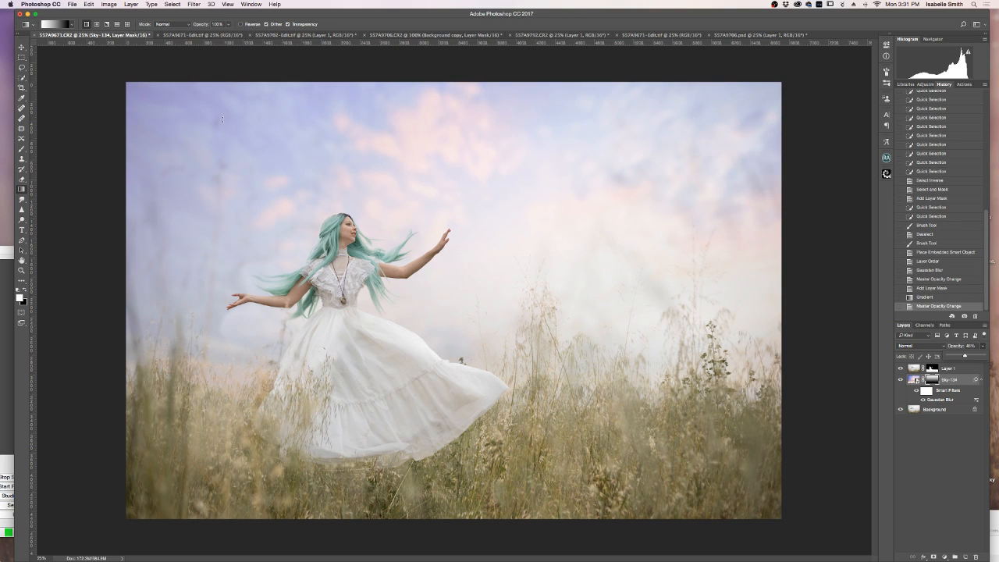
click(204, 36)
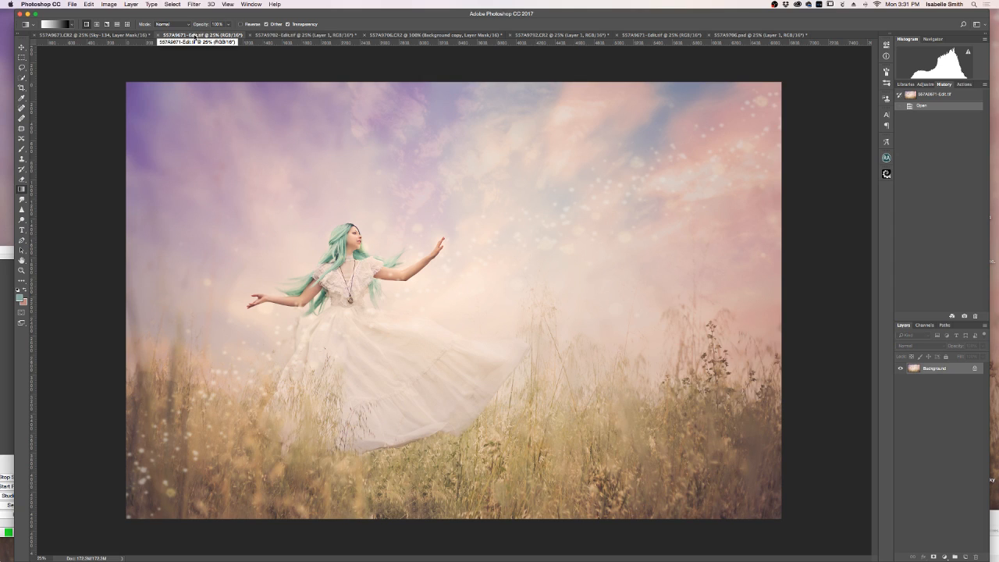
click(109, 36)
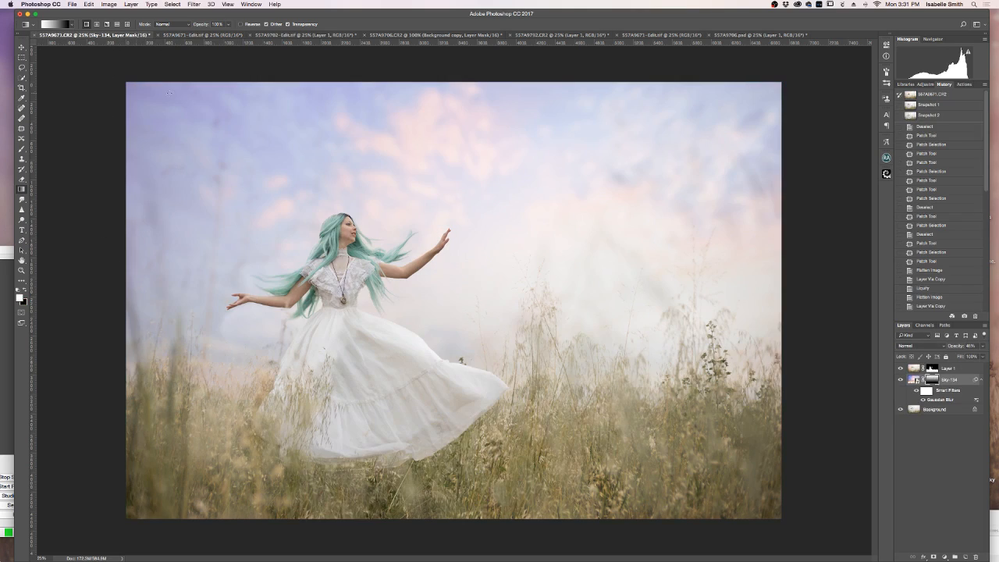
click(982, 346)
drag(966, 357, 975, 357)
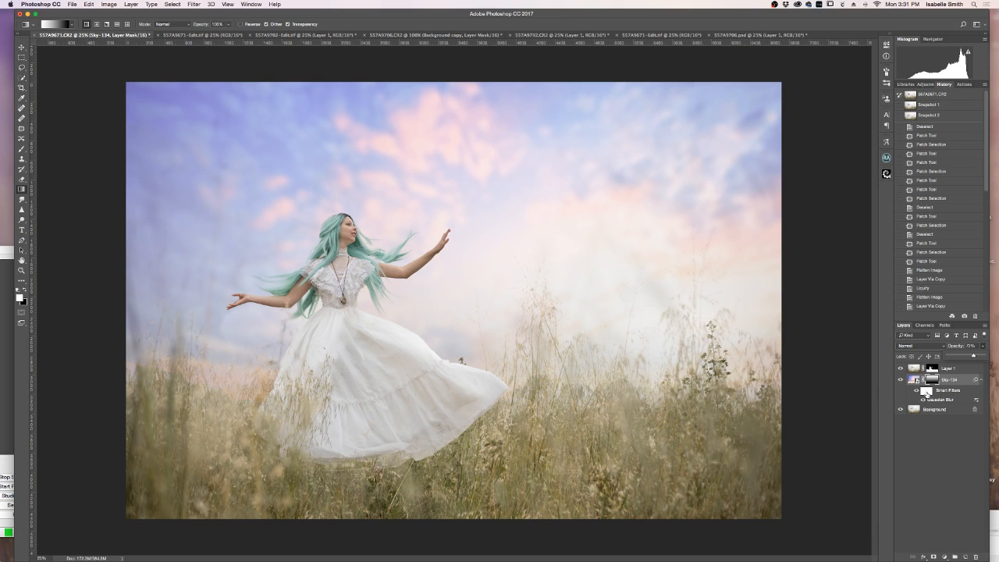
Step: Turn Sky-134's smart filters off and on to compare the sky with and without the blur
click(947, 392)
click(916, 390)
click(916, 391)
click(917, 391)
click(917, 391)
Step: Paint black on Sky-134's smart filter mask with an enlarged brush to reduce the blur across the upper sky
click(926, 390)
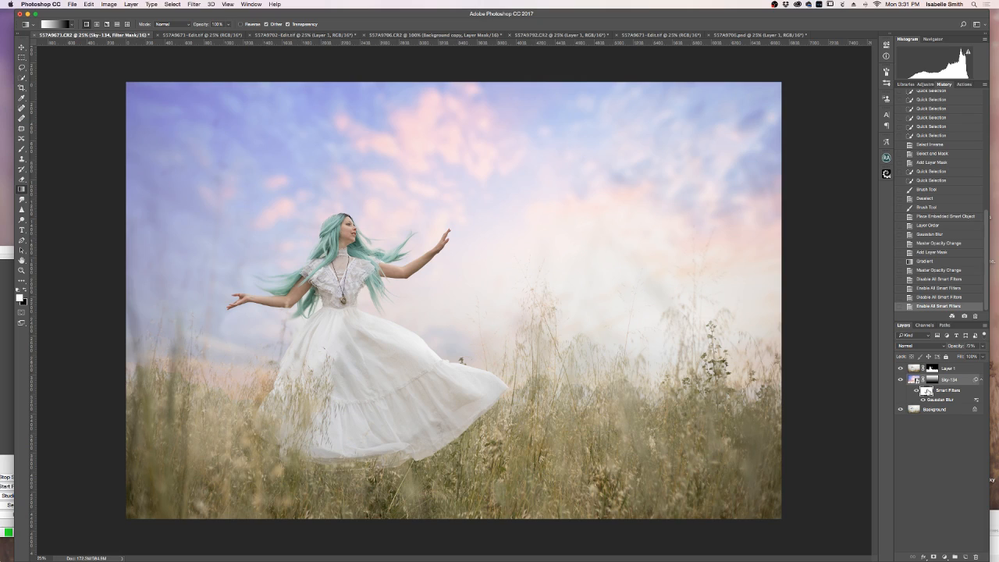
click(21, 148)
click(25, 290)
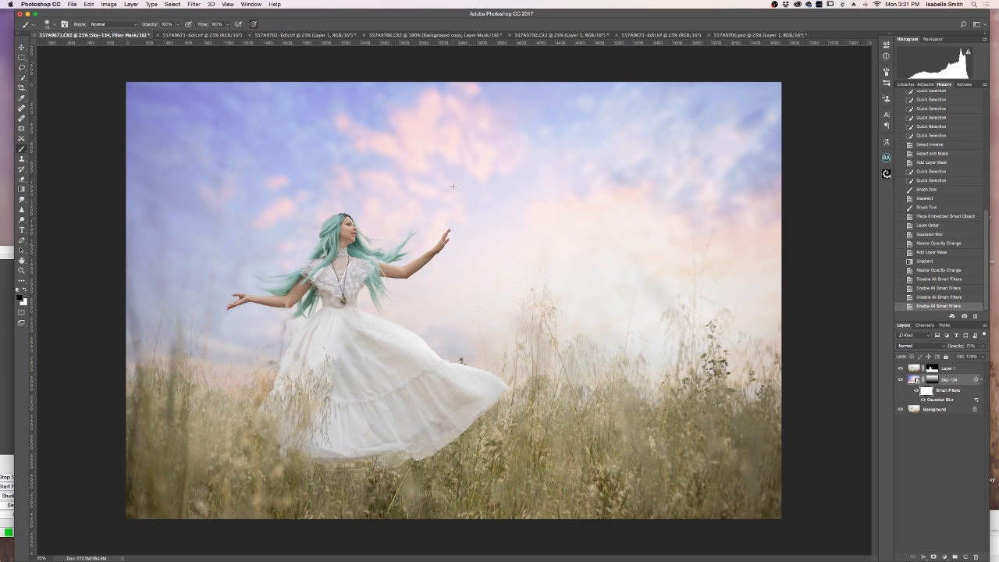
key(bracketright)
key(bracketright)
key(bracketright)
key(bracketright)
key(bracketright)
click(129, 141)
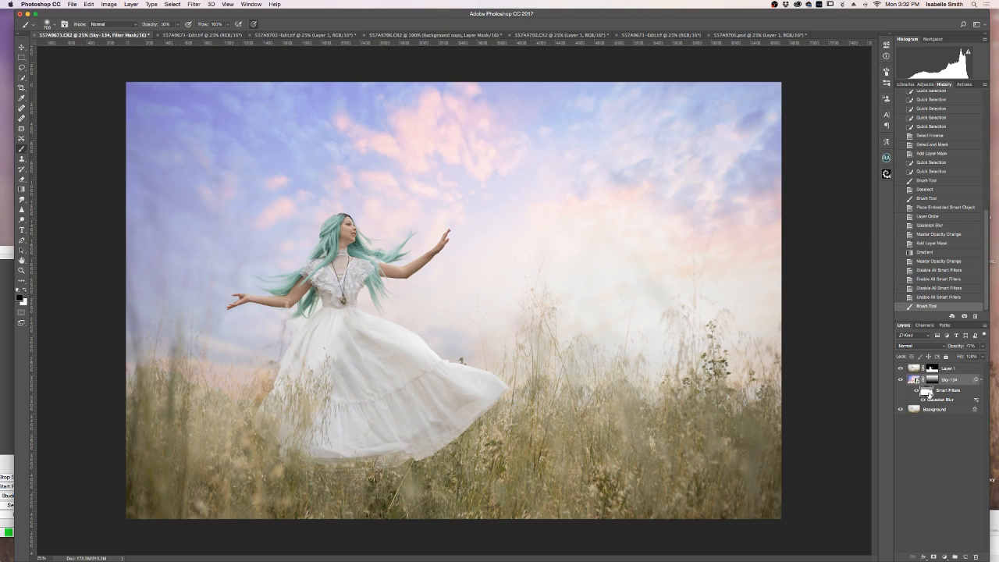
Step: Edit Sky-134's Gaussian Blur smart filter, set its radius to 247.5 pixels, and collapse the mask properties
double_click(929, 394)
double_click(933, 399)
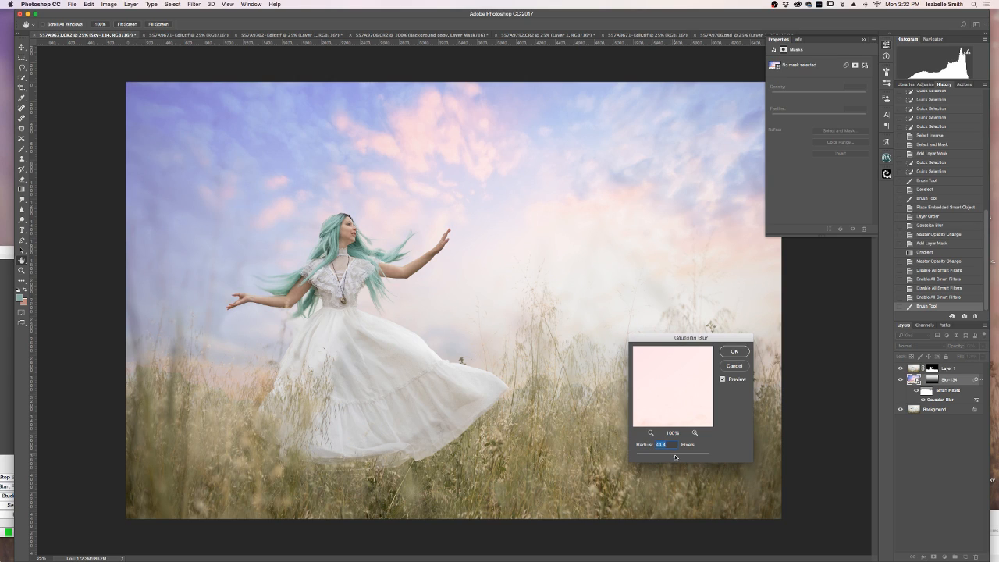
drag(678, 458, 697, 458)
click(722, 379)
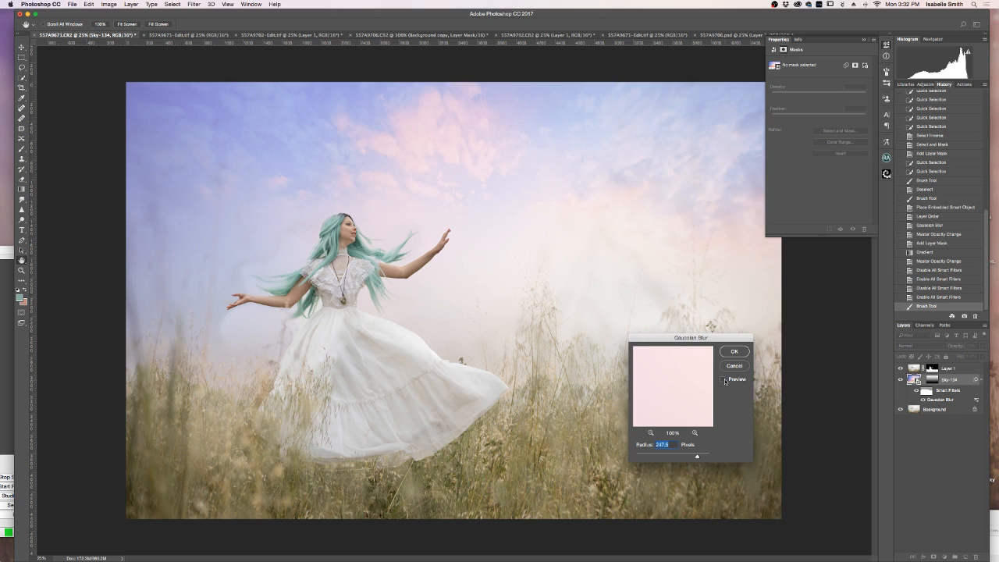
click(722, 380)
click(734, 352)
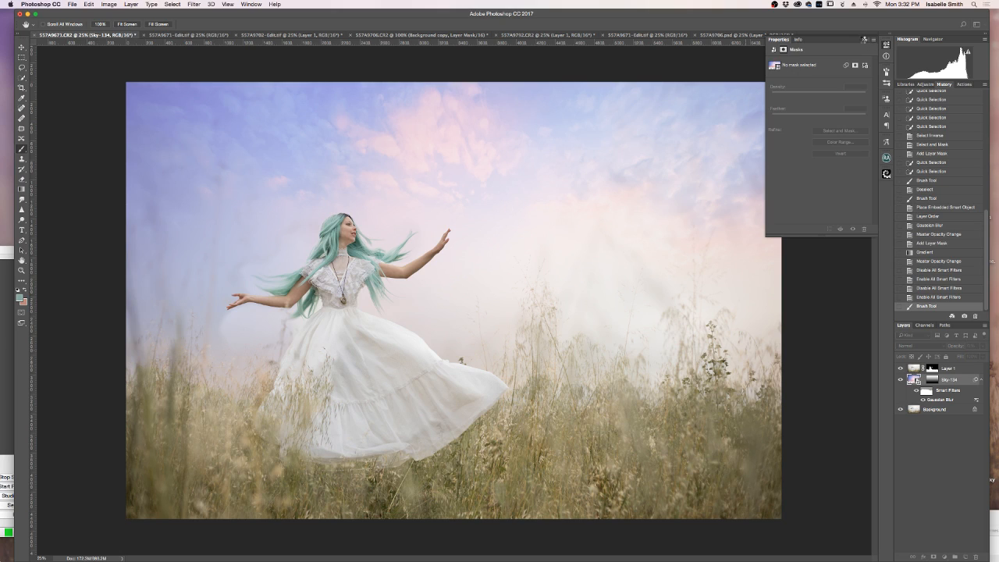
click(863, 38)
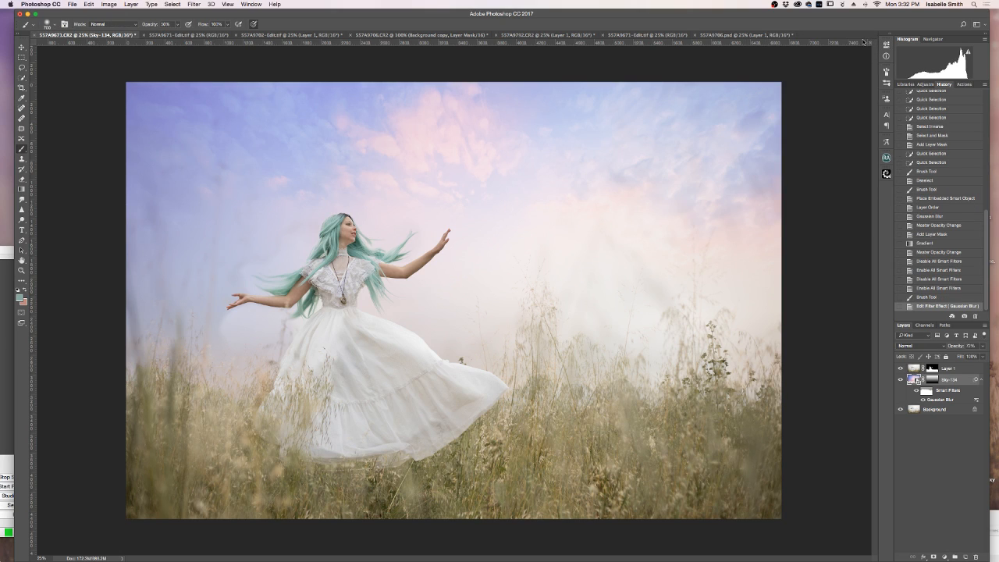
Step: Toggle the Sky-134 layer's visibility to check the more strongly blurred sky against the original
click(901, 378)
click(900, 378)
click(901, 378)
click(901, 378)
click(900, 378)
click(900, 379)
Step: Patch the marks in the Background layer's sky around the woman's lower outstretched hand and trailing hair with clean nearby sky
click(939, 410)
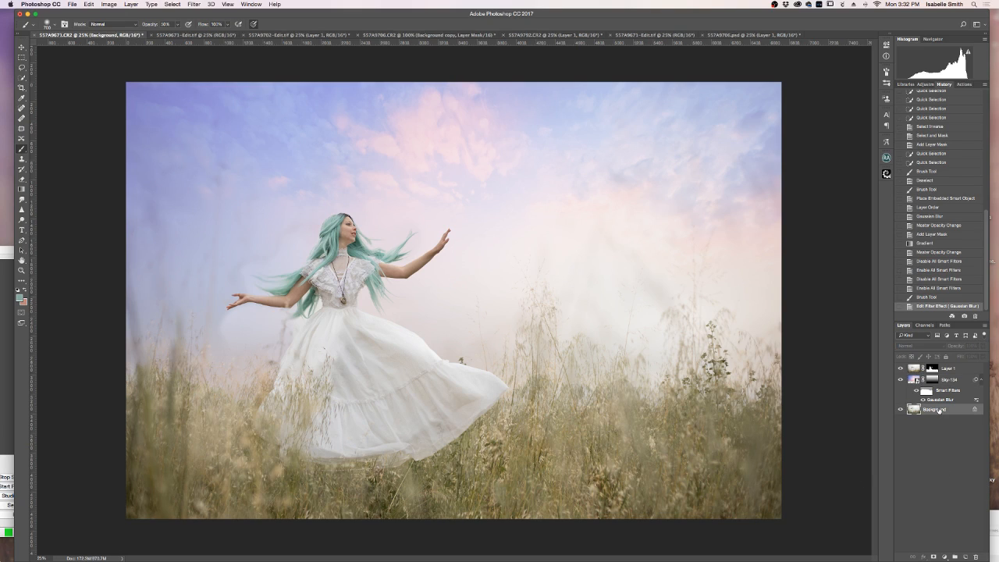
click(22, 128)
mouse_move(239, 314)
mouse_down()
mouse_move(215, 348)
mouse_move(230, 365)
mouse_move(240, 336)
mouse_move(212, 333)
mouse_move(185, 257)
mouse_up()
click(248, 248)
mouse_move(258, 254)
mouse_down()
mouse_move(240, 295)
mouse_move(250, 273)
mouse_move(284, 263)
mouse_move(321, 231)
mouse_move(310, 221)
mouse_move(264, 252)
mouse_move(251, 233)
mouse_move(249, 242)
mouse_move(257, 202)
mouse_up()
click(257, 196)
mouse_move(256, 247)
mouse_down()
mouse_move(238, 269)
mouse_move(265, 270)
mouse_move(264, 251)
mouse_up()
drag(251, 255, 251, 225)
key(ctrl+d)
mouse_move(234, 260)
mouse_down()
mouse_move(228, 279)
mouse_move(243, 286)
mouse_move(261, 264)
mouse_move(234, 263)
mouse_up()
drag(239, 275, 258, 224)
key(ctrl+d)
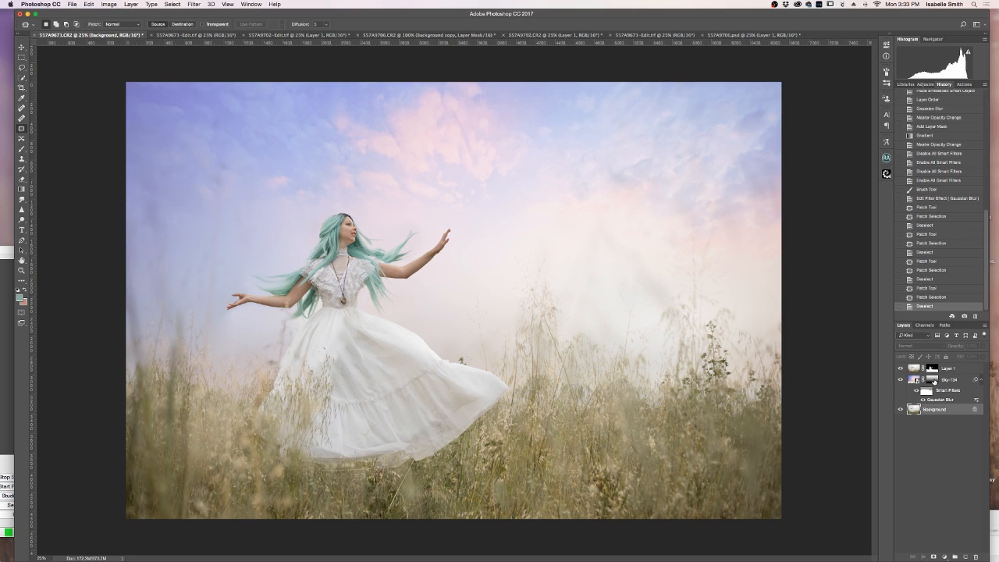
Step: Paint black on Layer 1's mask with a smaller brush along the top of the field to blend the grass into the sky
click(933, 380)
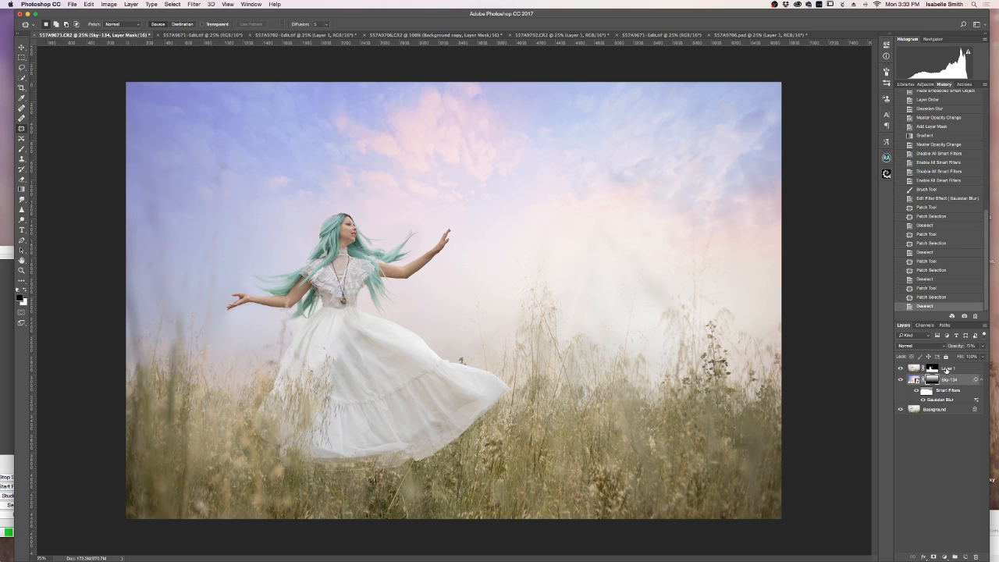
click(933, 367)
click(22, 149)
key(bracketleft)
key(bracketleft)
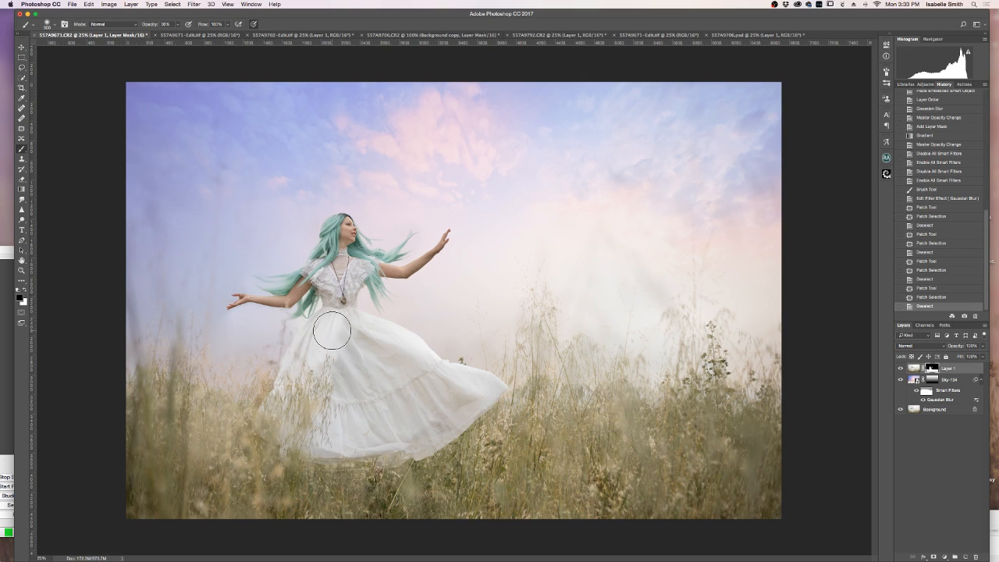
drag(654, 388, 654, 356)
mouse_move(752, 392)
mouse_down()
mouse_move(739, 396)
mouse_move(749, 384)
mouse_up()
drag(750, 383, 777, 376)
drag(768, 375, 758, 396)
drag(756, 396, 748, 396)
drag(556, 409, 557, 390)
drag(560, 386, 586, 390)
mouse_move(586, 394)
mouse_down()
mouse_move(581, 414)
mouse_move(526, 398)
mouse_up()
mouse_move(523, 404)
mouse_down()
mouse_move(507, 402)
mouse_move(518, 387)
mouse_up()
drag(521, 390, 517, 404)
mouse_move(90, 380)
mouse_down()
mouse_move(123, 392)
mouse_move(160, 365)
mouse_up()
drag(255, 327, 229, 378)
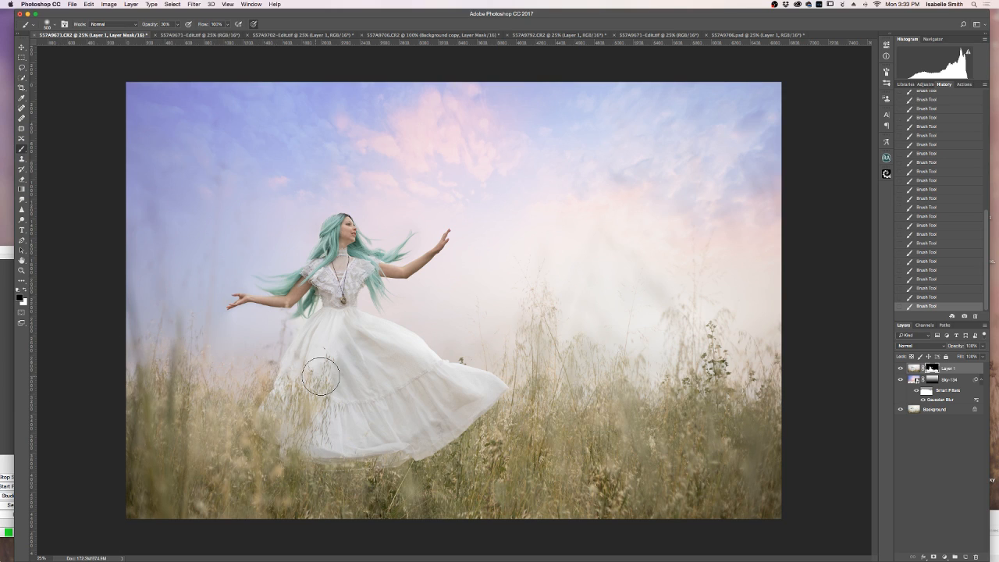
Step: Set up a much smaller brush on Layer 1's mask for detail work around the woman's hair and dress at 100% zoom
click(22, 270)
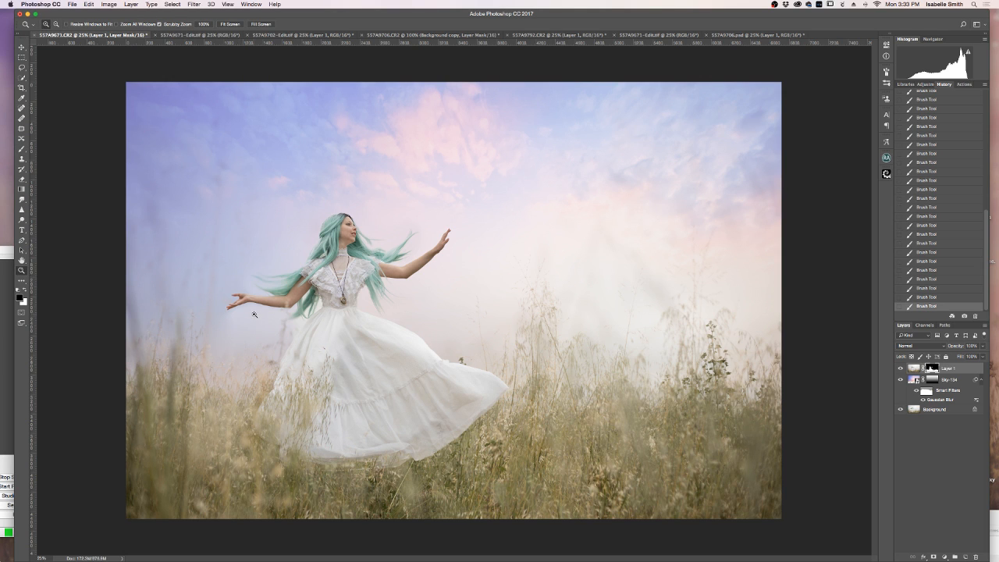
click(254, 314)
click(363, 291)
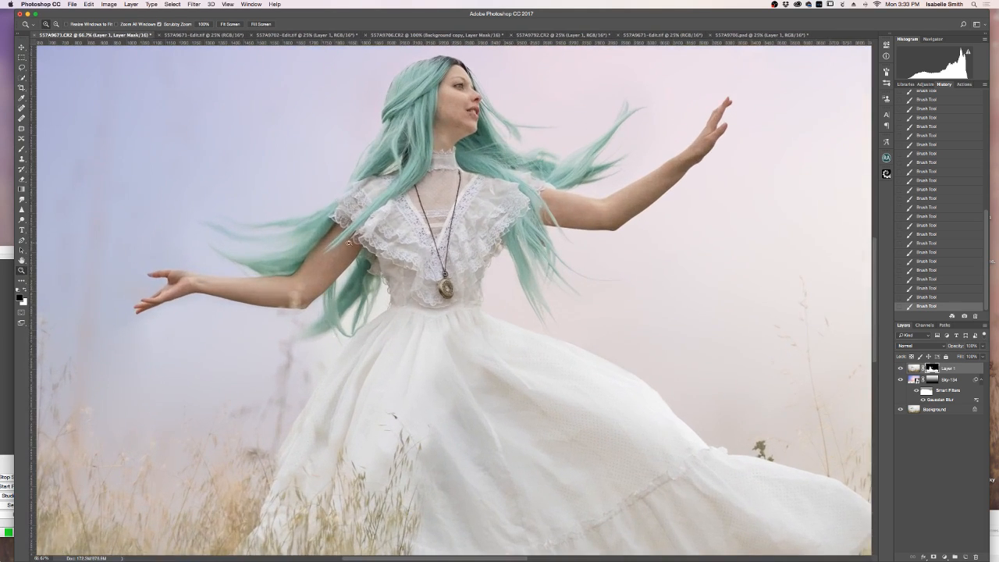
click(232, 116)
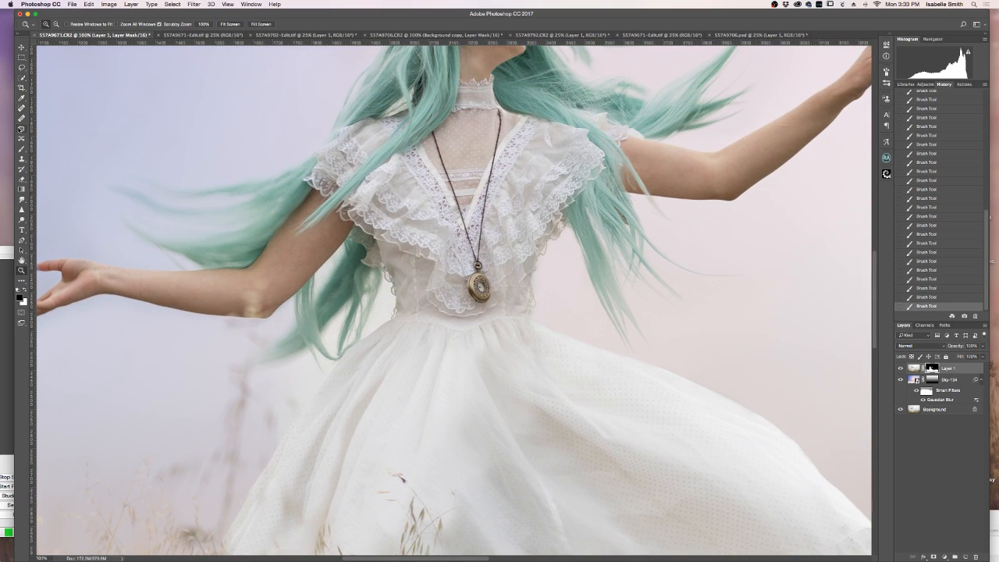
click(21, 148)
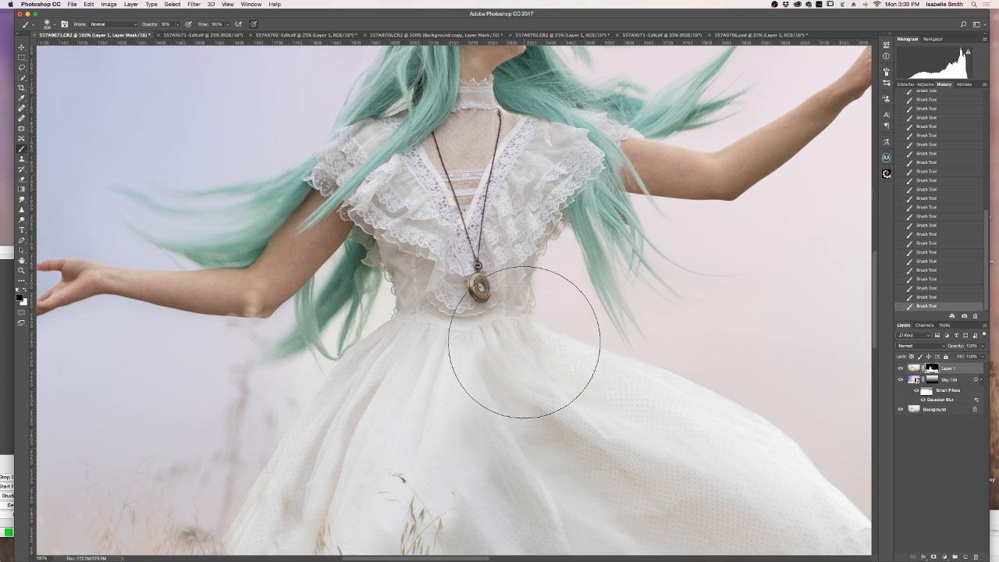
key(bracketleft)
key(bracketleft)
key(bracketleft)
key(bracketleft)
key(bracketleft)
key(bracketleft)
key(bracketleft)
key(bracketleft)
key(bracketleft)
key(bracketleft)
key(bracketleft)
key(bracketleft)
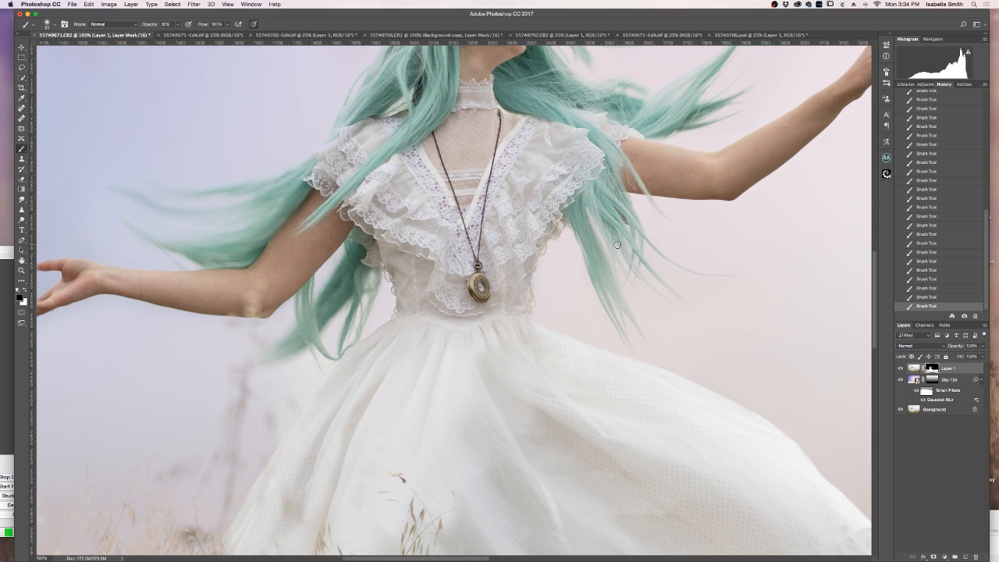
Step: Examine the masked edges of the hair, arms and dress up close, with white as the painting colour, and review the whole image
scroll(618, 216, up, 2)
scroll(619, 216, up, 5)
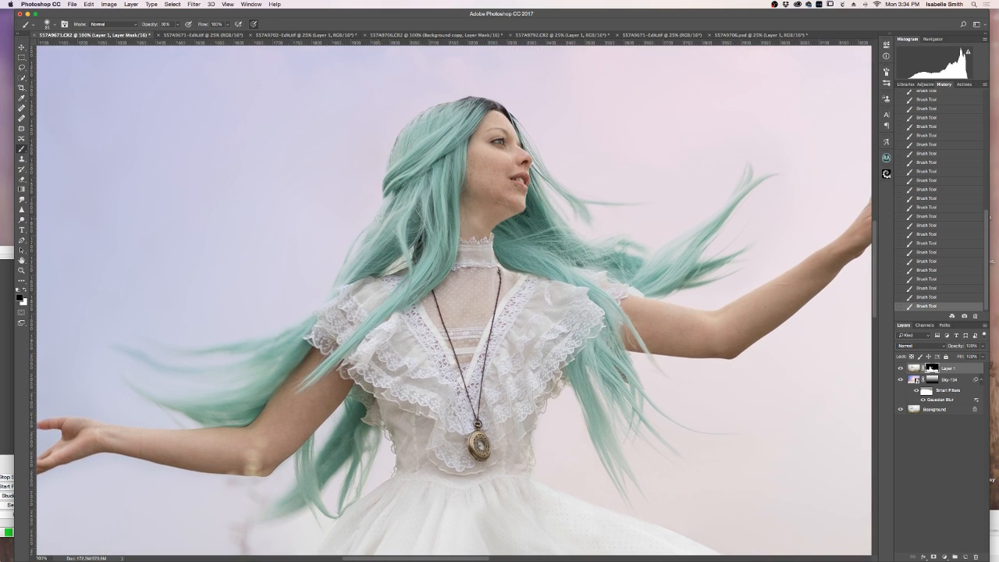
scroll(312, 302, down, 1)
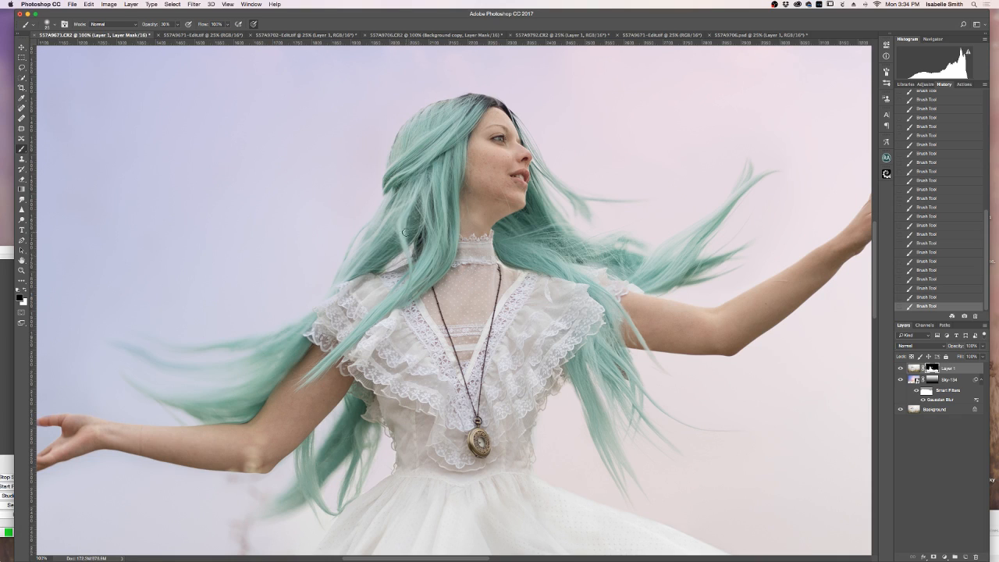
scroll(500, 251, down, 5)
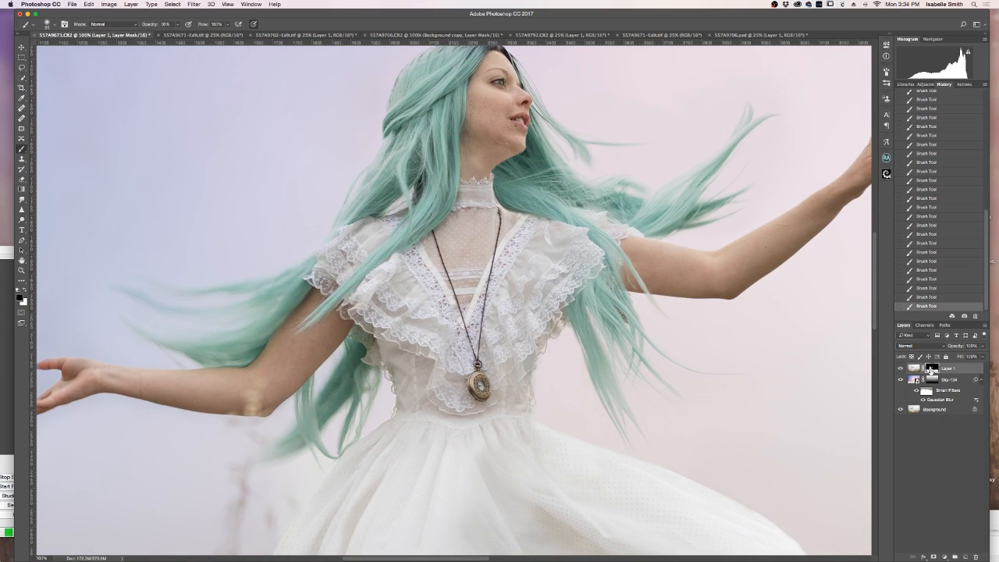
scroll(267, 142, up, 10)
key(x)
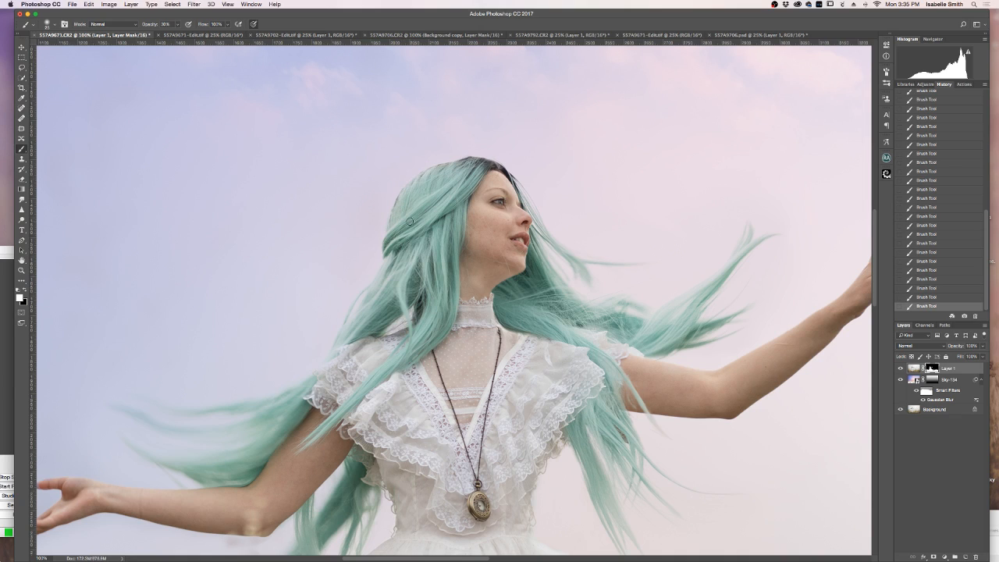
click(22, 270)
right_click(290, 238)
click(303, 243)
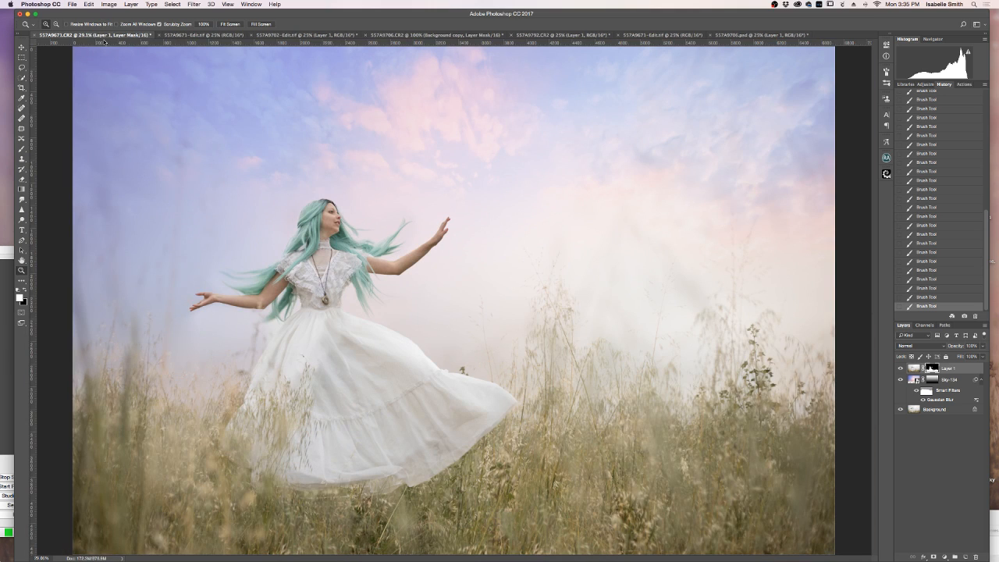
Step: Patch the light spot in the dark roots above the woman's forehead on Layer 1's image with nearby hair
drag(318, 208, 337, 244)
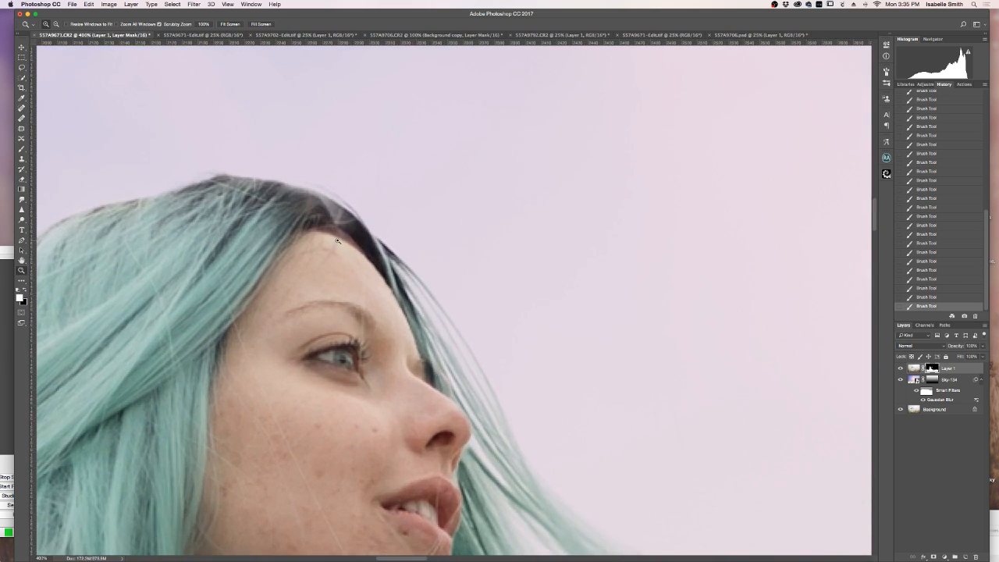
click(21, 159)
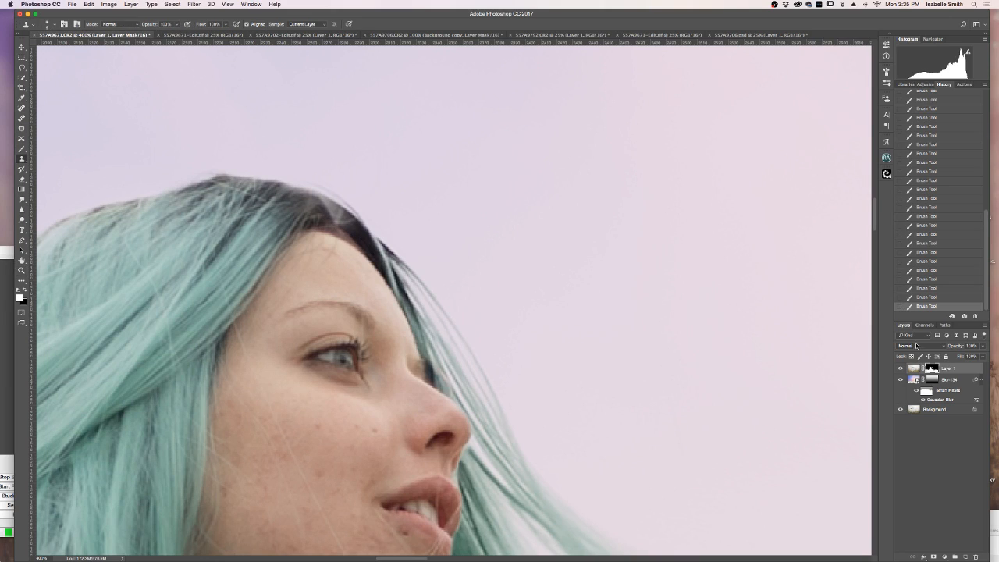
key(super+2)
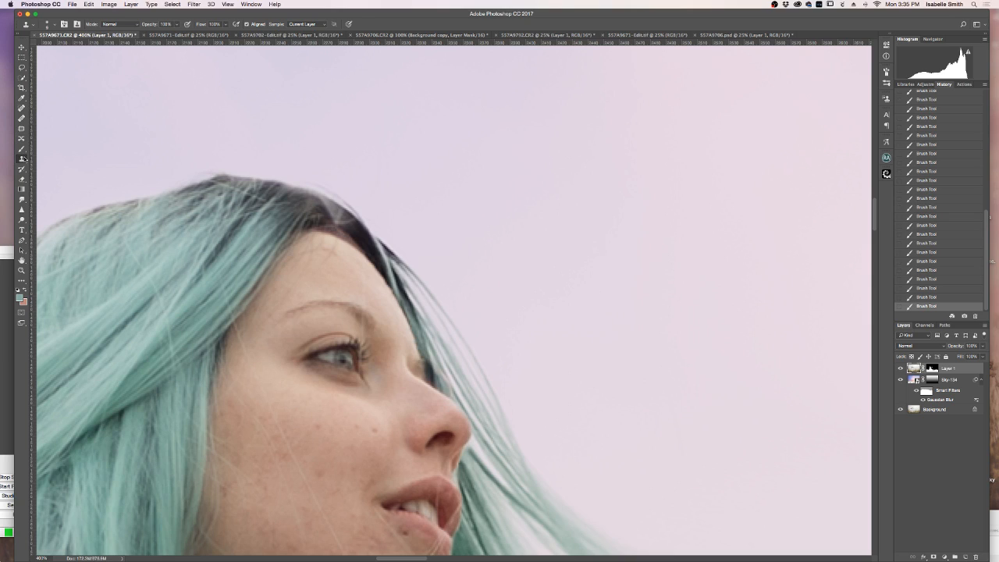
click(21, 129)
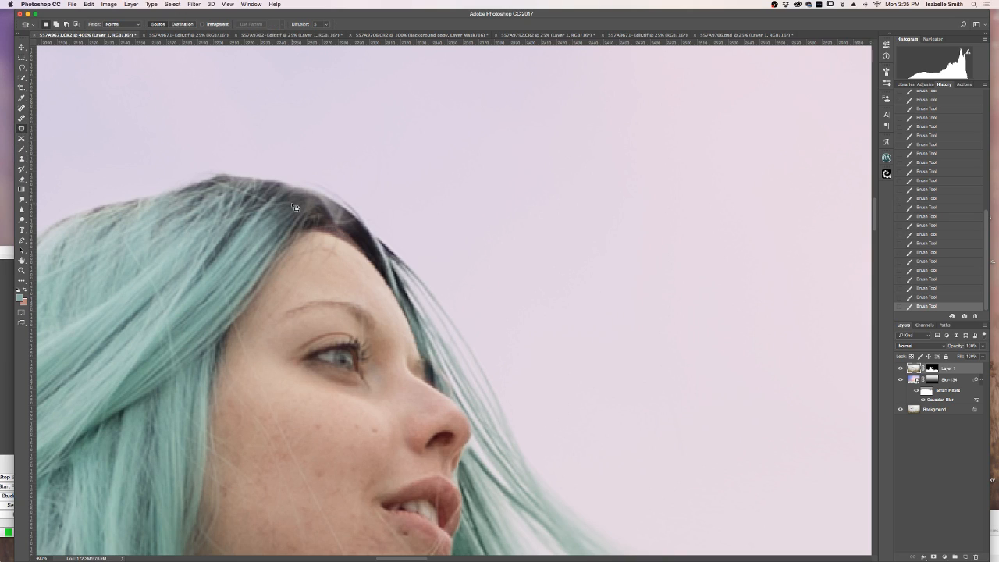
mouse_move(346, 212)
mouse_down()
mouse_move(326, 196)
mouse_move(316, 211)
mouse_move(334, 228)
mouse_move(348, 219)
mouse_move(322, 213)
mouse_move(340, 234)
mouse_move(345, 219)
mouse_move(349, 229)
mouse_move(331, 205)
mouse_move(365, 244)
mouse_up()
key(super+d)
key(super+d)
drag(335, 207, 369, 242)
key(super+d)
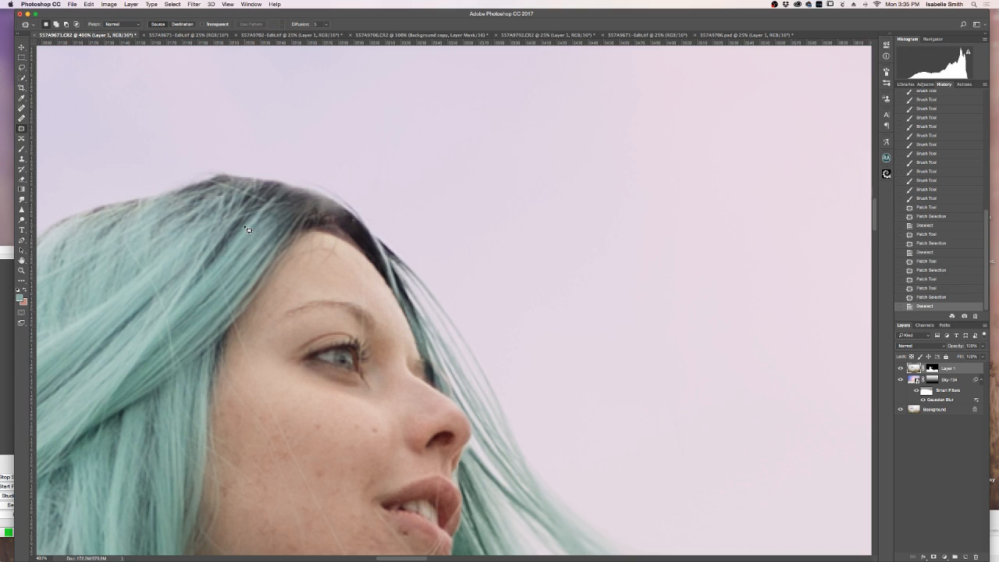
Step: Clone nearby dark root hair over the remaining light patches along the crown above the woman's forehead
click(21, 159)
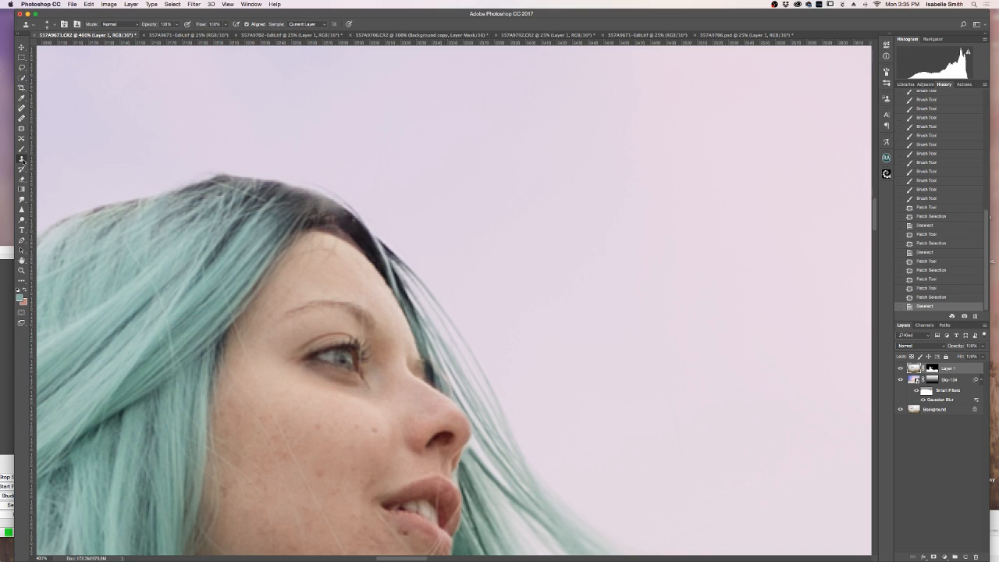
alt+click(315, 192)
click(334, 202)
click(317, 205)
click(312, 204)
click(315, 205)
click(329, 208)
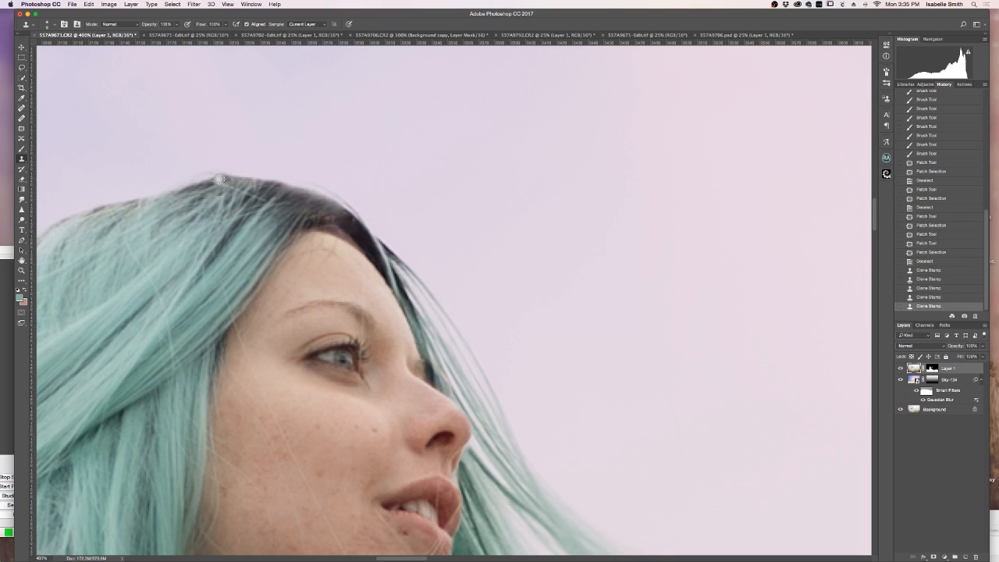
click(21, 271)
right_click(161, 233)
click(172, 238)
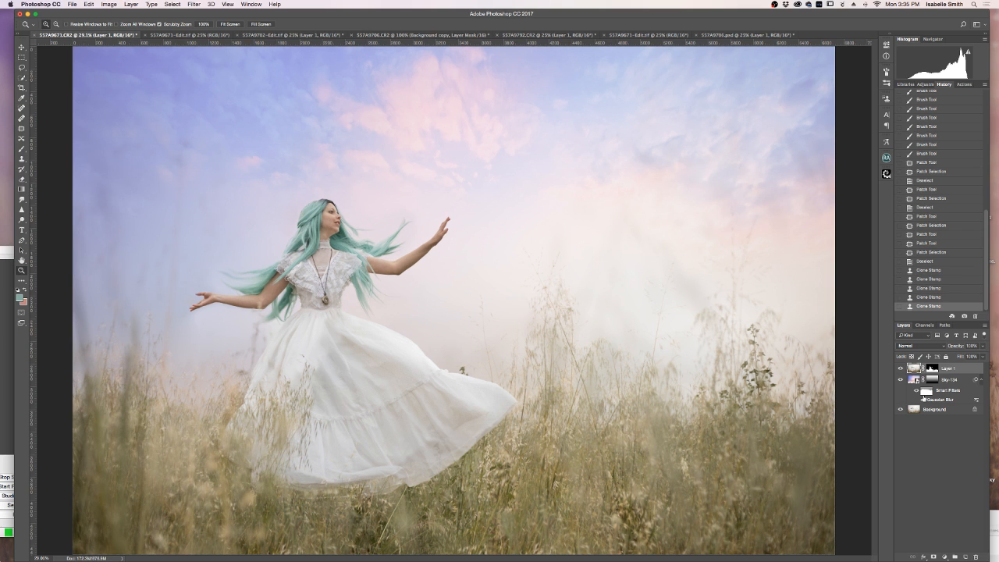
Step: Paint black at 100% opacity on Layer 1's mask along the dress edge below the trailing hair and bent elbow
drag(289, 320, 705, 318)
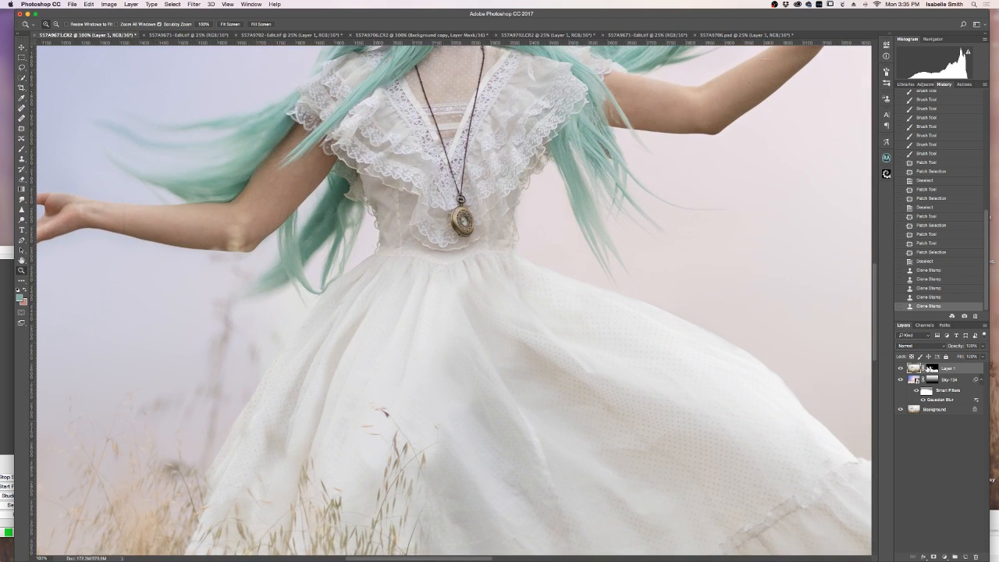
click(932, 369)
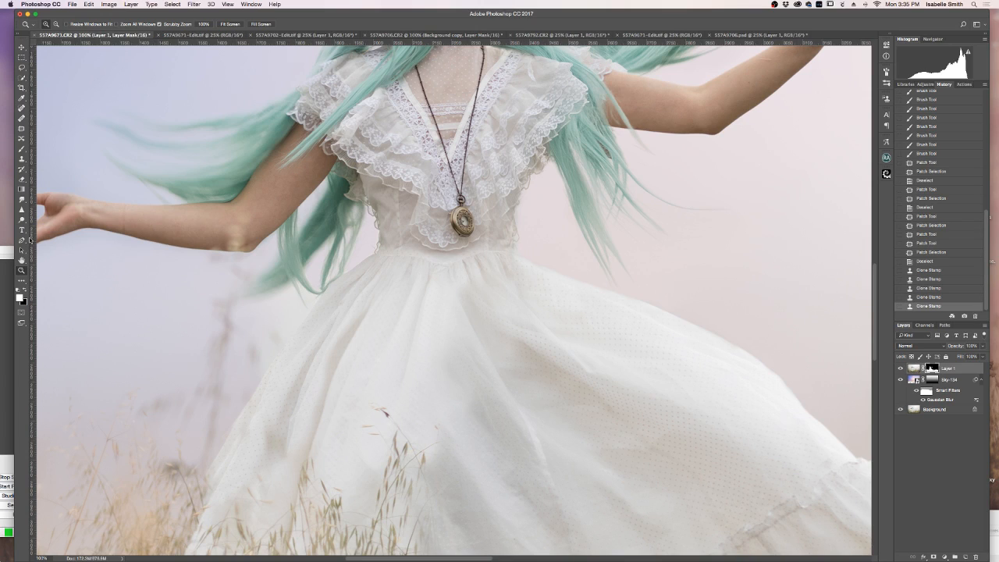
click(27, 289)
click(21, 148)
drag(256, 318, 283, 301)
key(0)
key(bracketright)
key(bracketright)
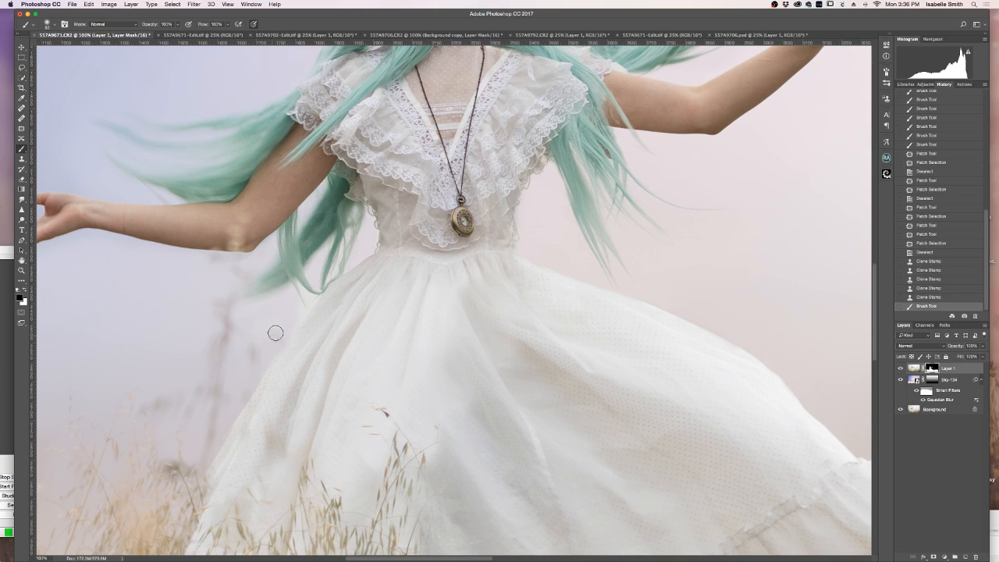
click(287, 317)
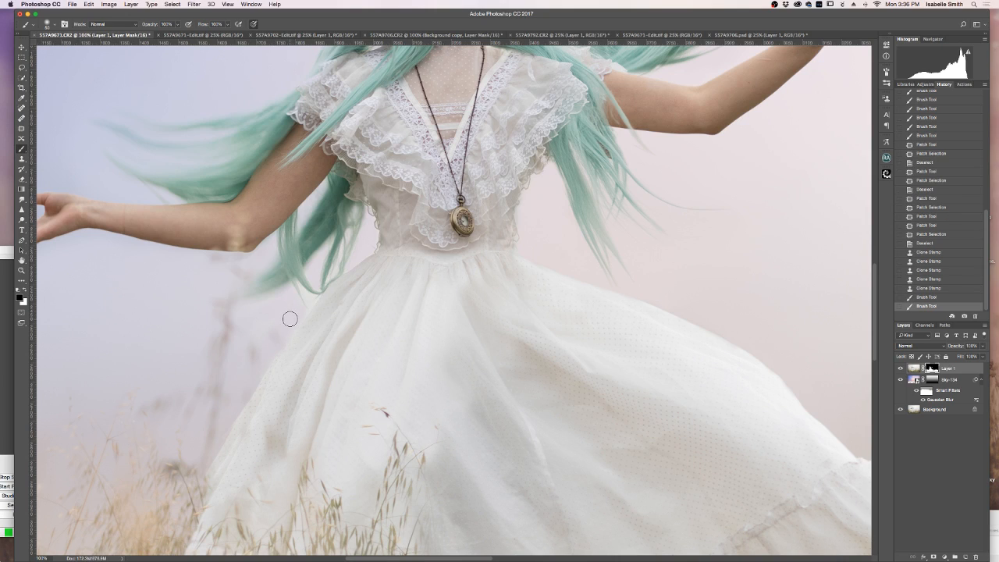
Step: Refine Layer 1's mask with a smaller black brush between the trailing hair tips and the dress's waistline
key(bracketleft)
key(bracketleft)
drag(309, 302, 300, 273)
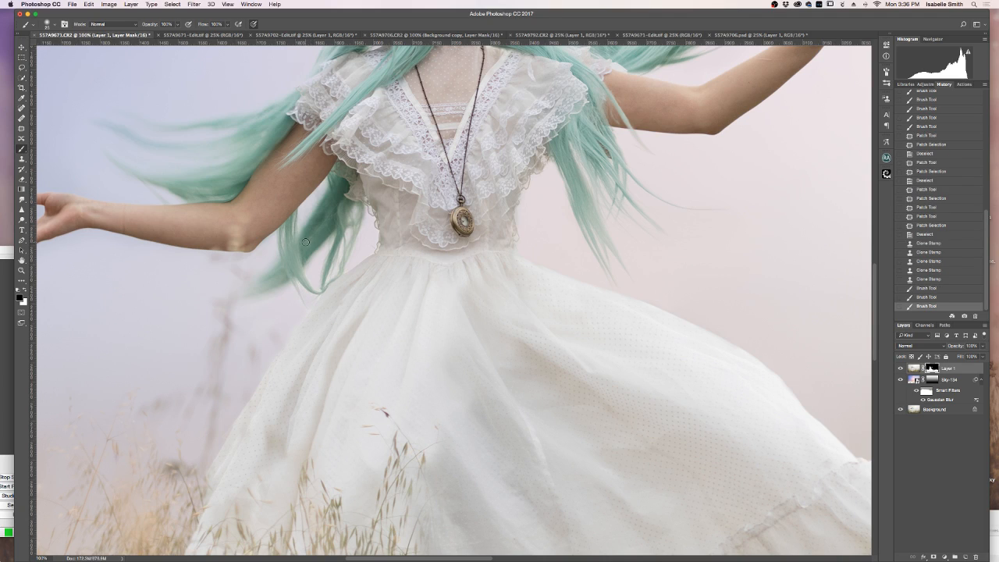
click(349, 268)
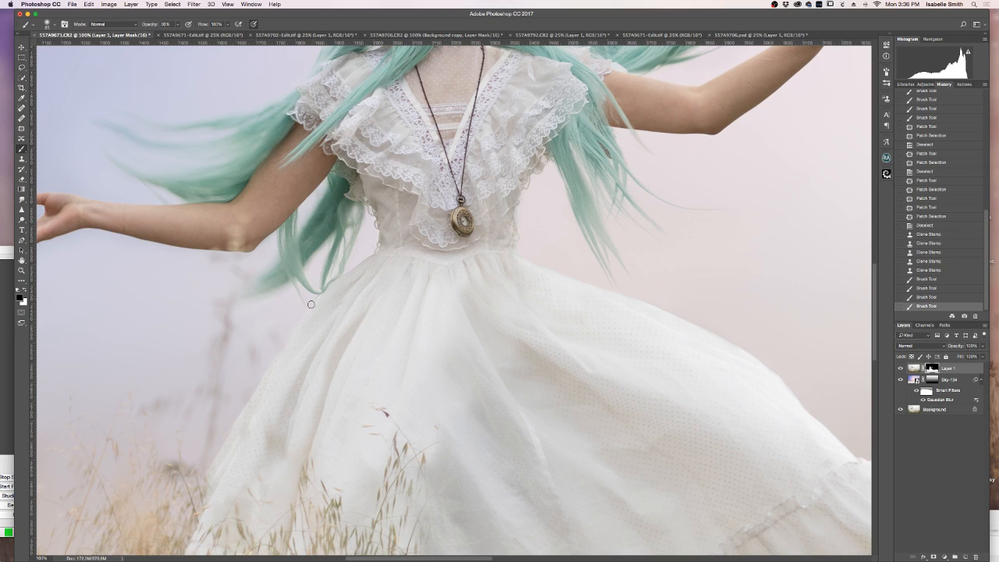
click(290, 329)
click(329, 278)
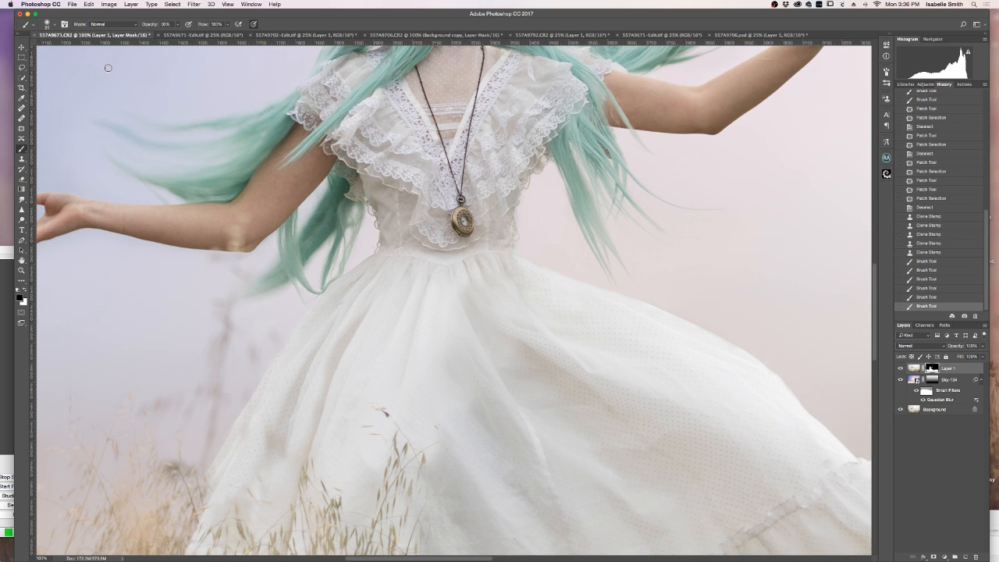
click(21, 270)
right_click(212, 270)
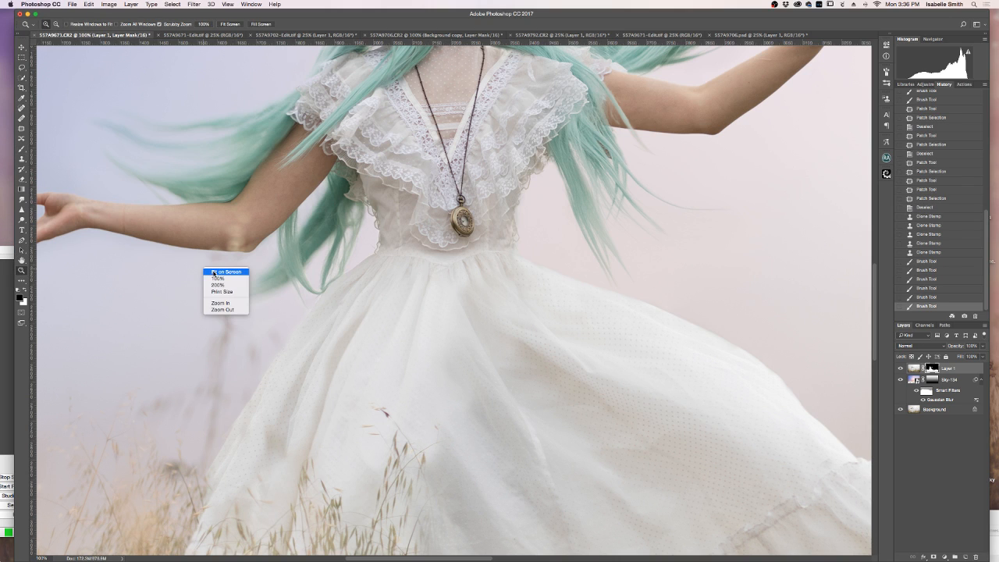
click(222, 272)
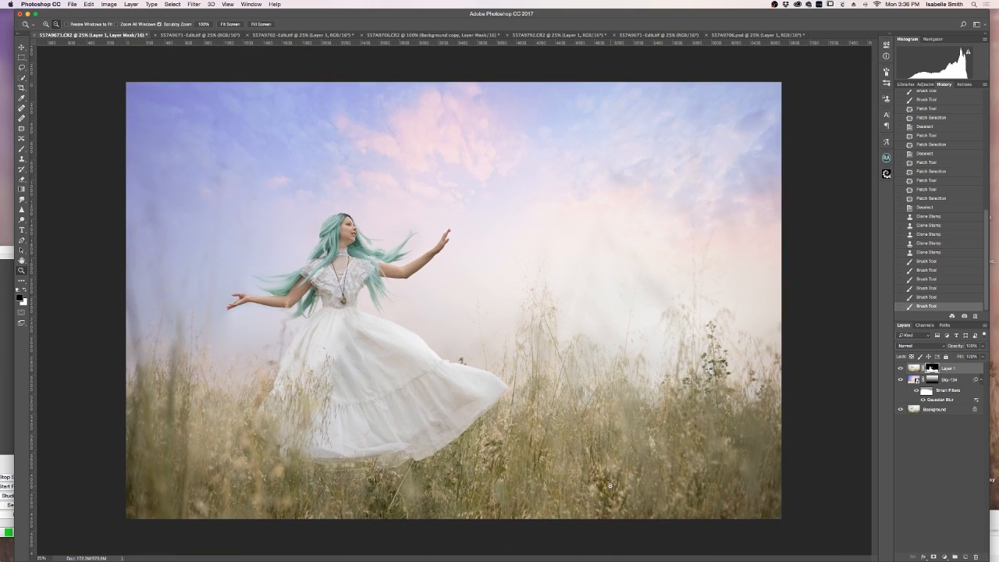
Step: Try flattening the layered composite into a single background layer
right_click(949, 411)
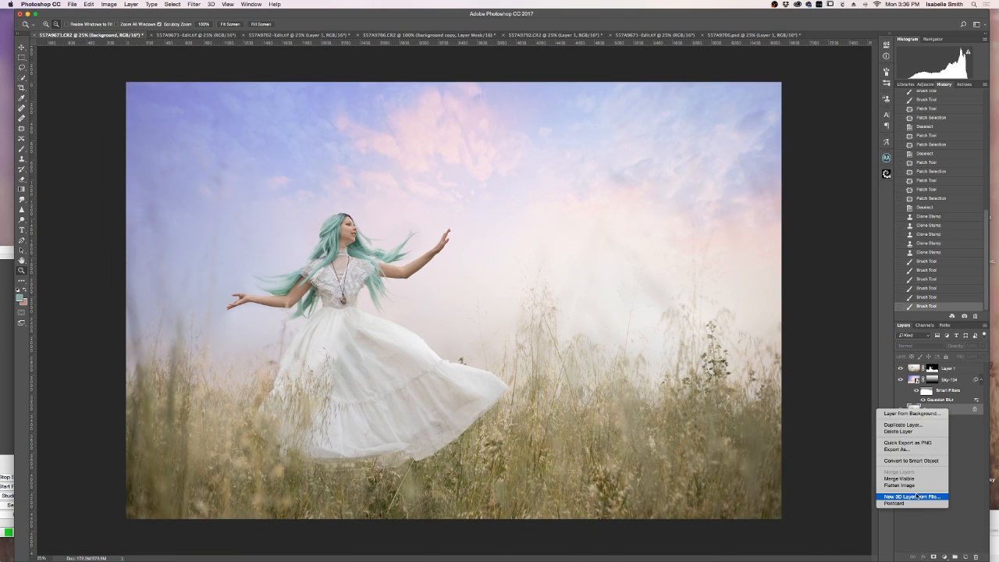
click(917, 496)
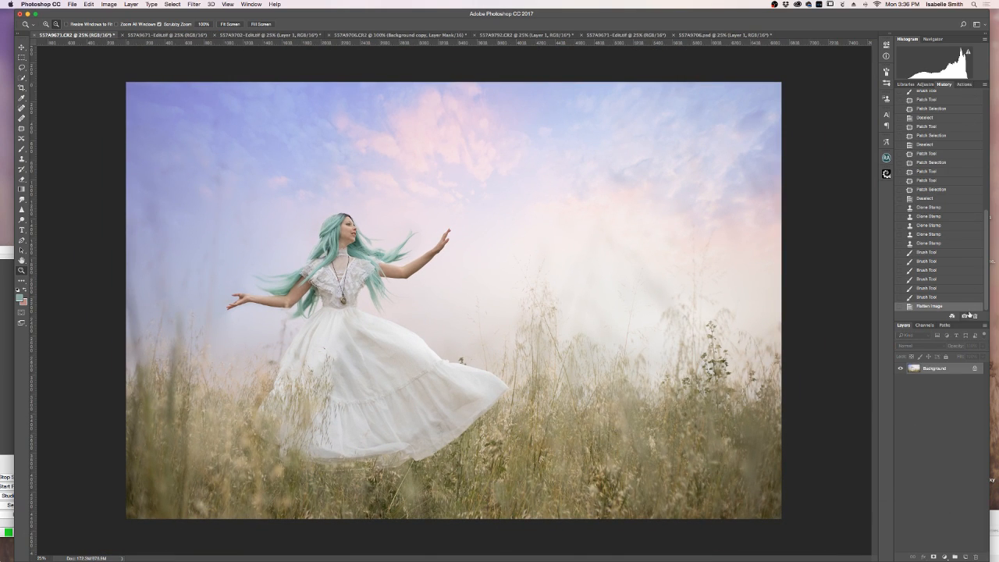
key(super+z)
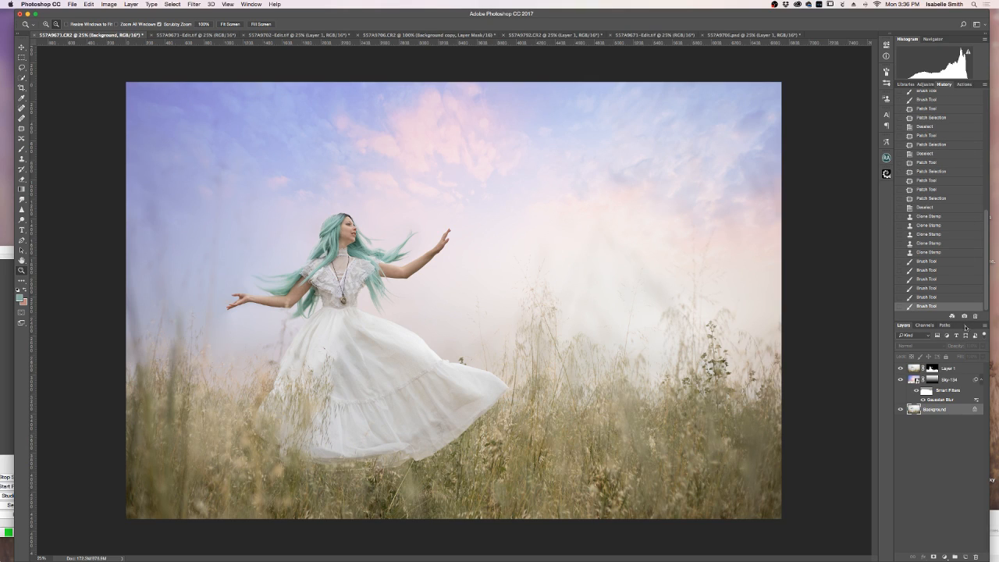
scroll(955, 243, up, 5)
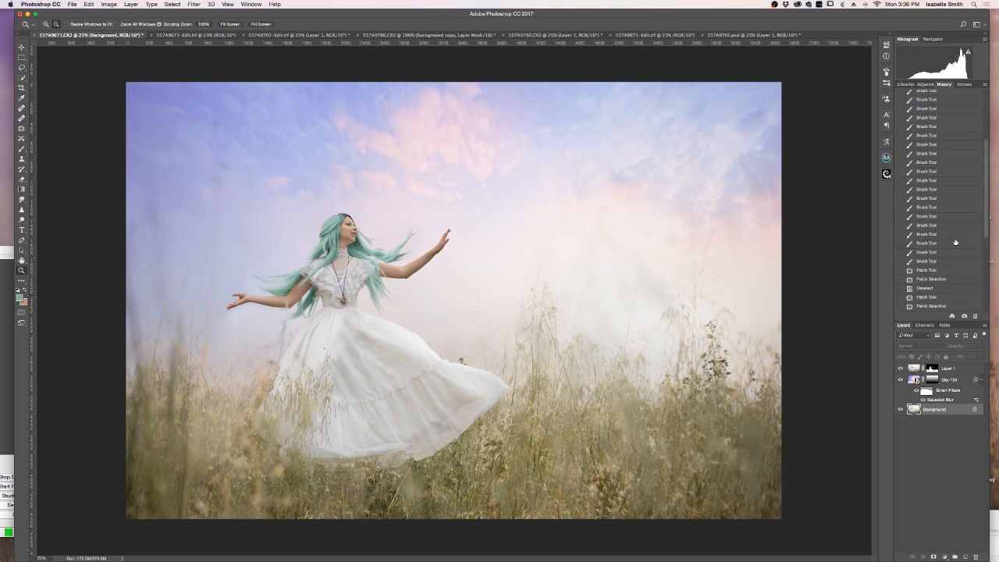
scroll(955, 243, up, 5)
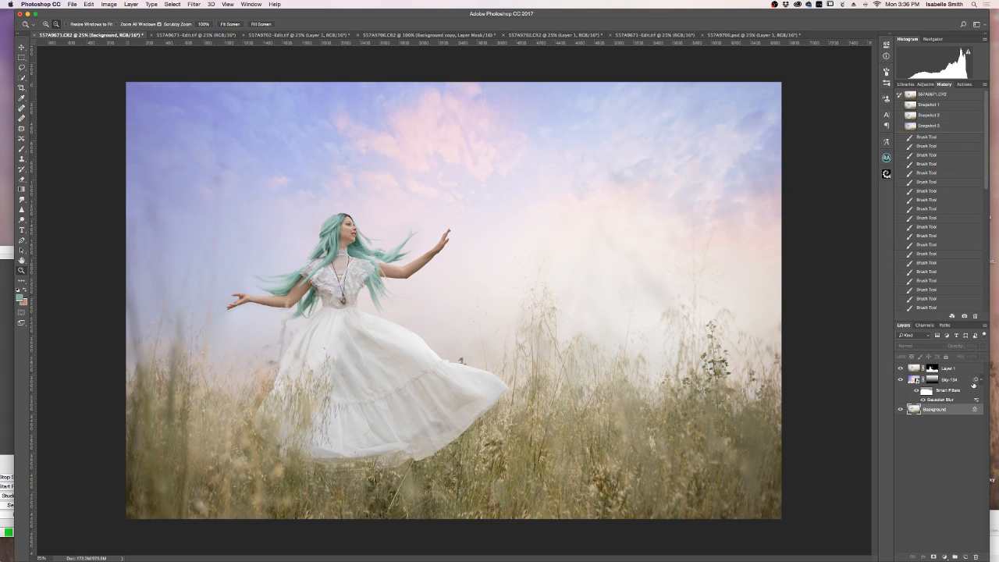
right_click(959, 406)
click(937, 484)
scroll(963, 294, up, 15)
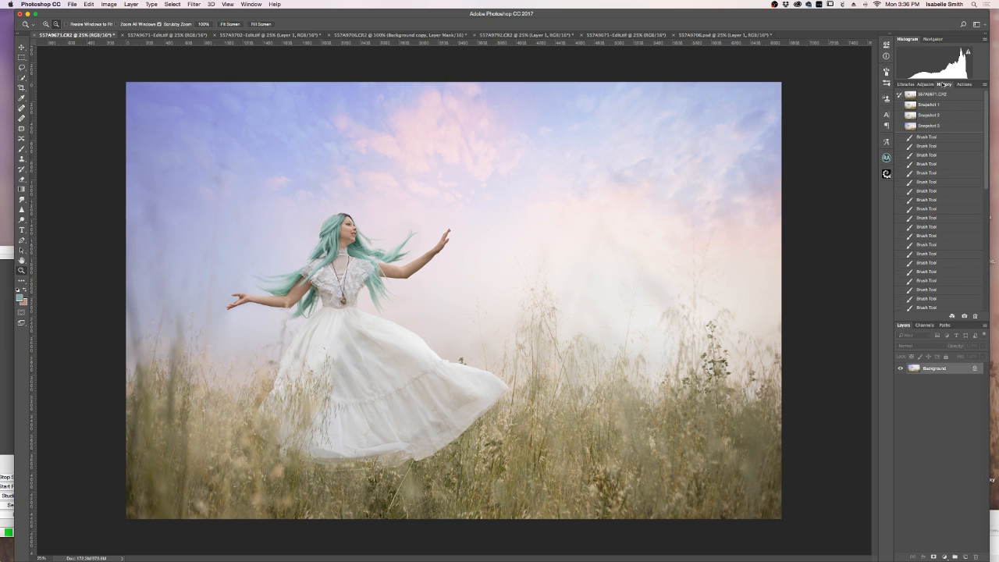
Step: Compare the document's opening state with its saved history snapshots, ending on Snapshot 3
click(941, 95)
click(941, 104)
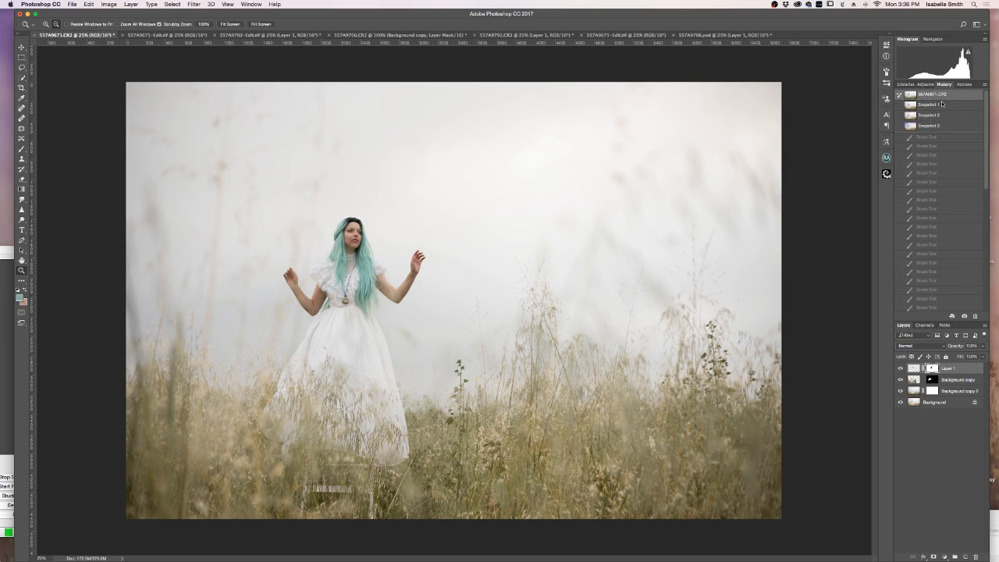
click(941, 115)
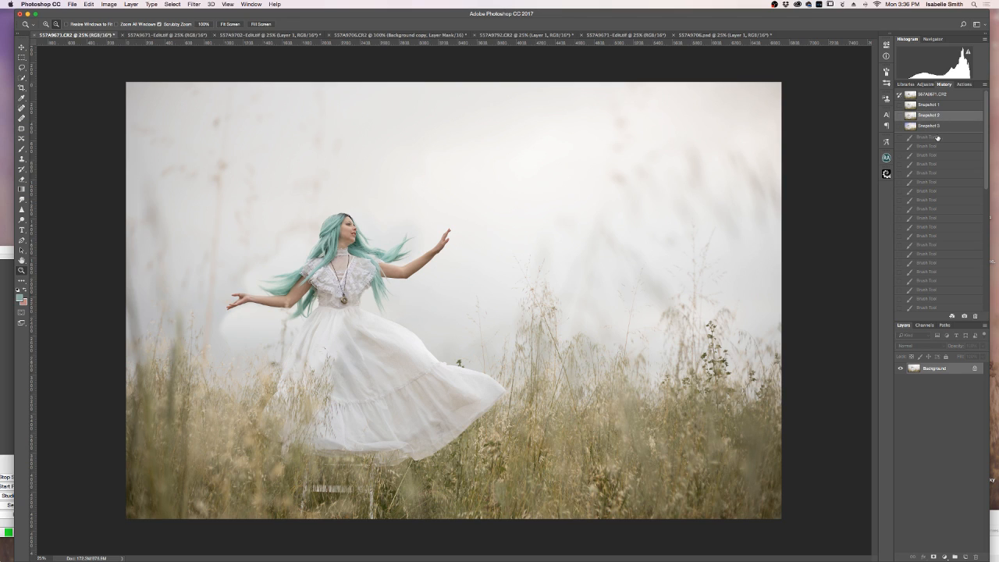
click(937, 138)
click(936, 126)
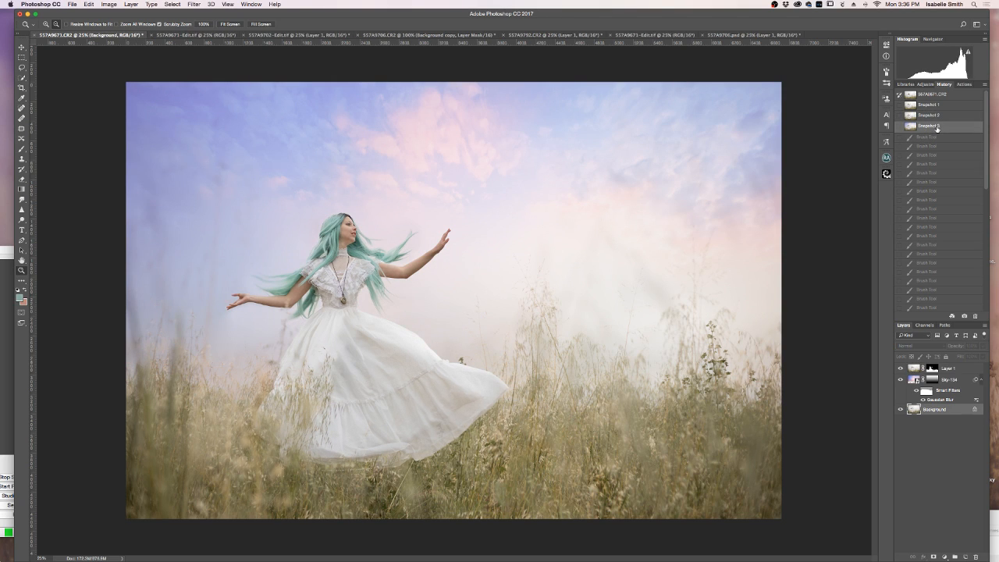
click(926, 94)
click(929, 129)
Step: Try the Bella Rosa Basics action on the layered image and delete both adjustment groups it adds
click(965, 84)
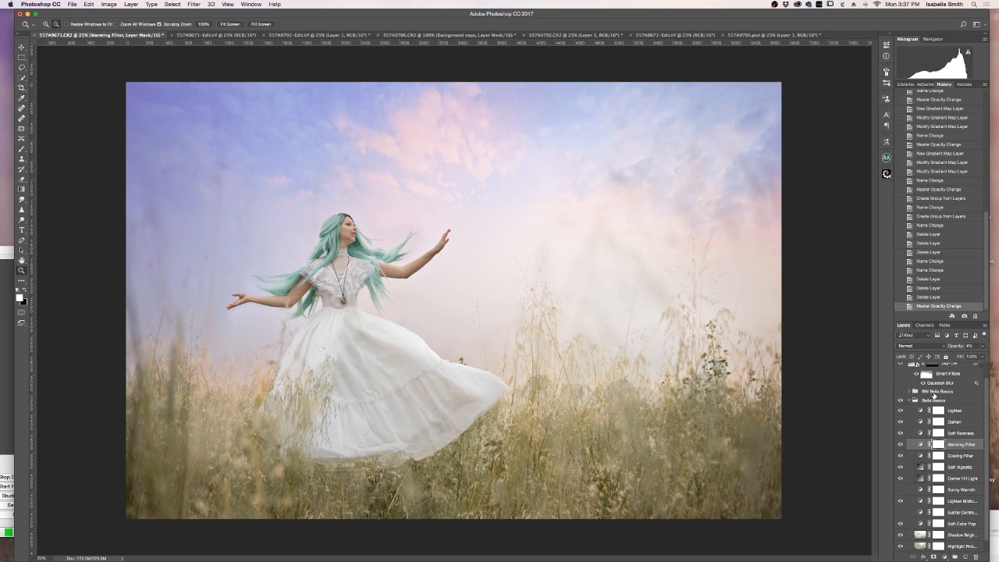
click(908, 401)
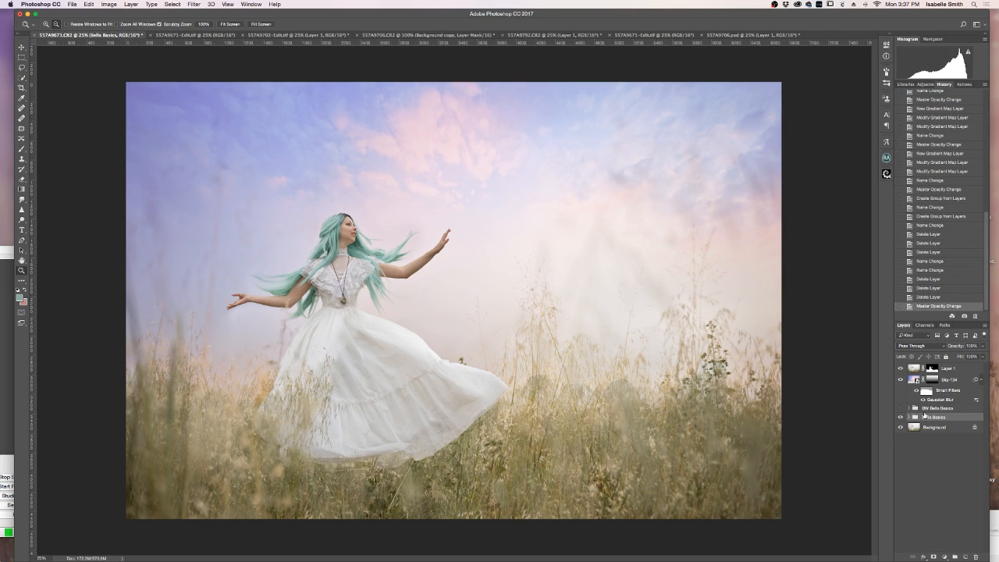
click(933, 408)
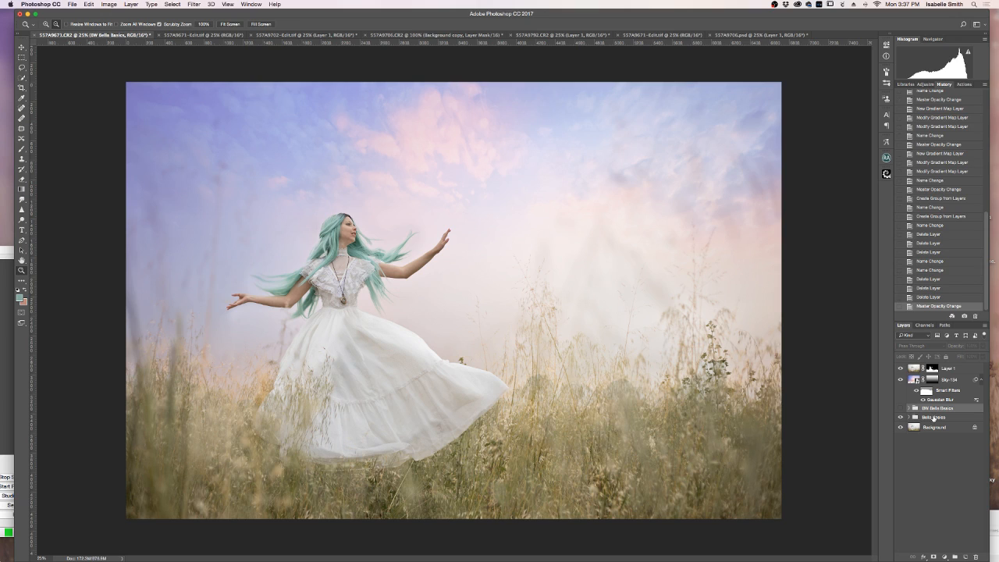
shift+click(935, 417)
key(BackSpace)
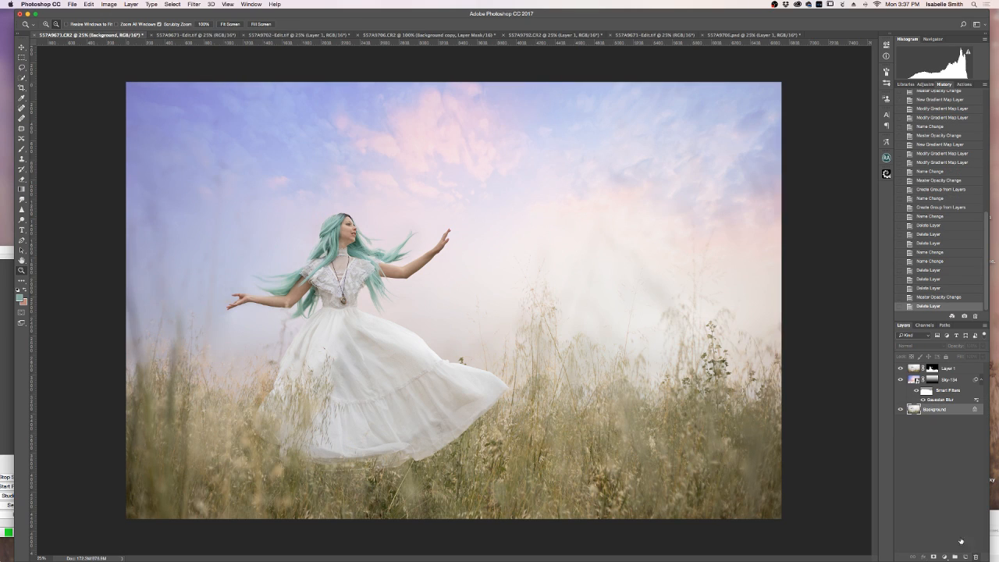
Step: Flatten the image and run the Bella Rosa Basics action on the flattened background
right_click(933, 409)
click(900, 483)
click(962, 84)
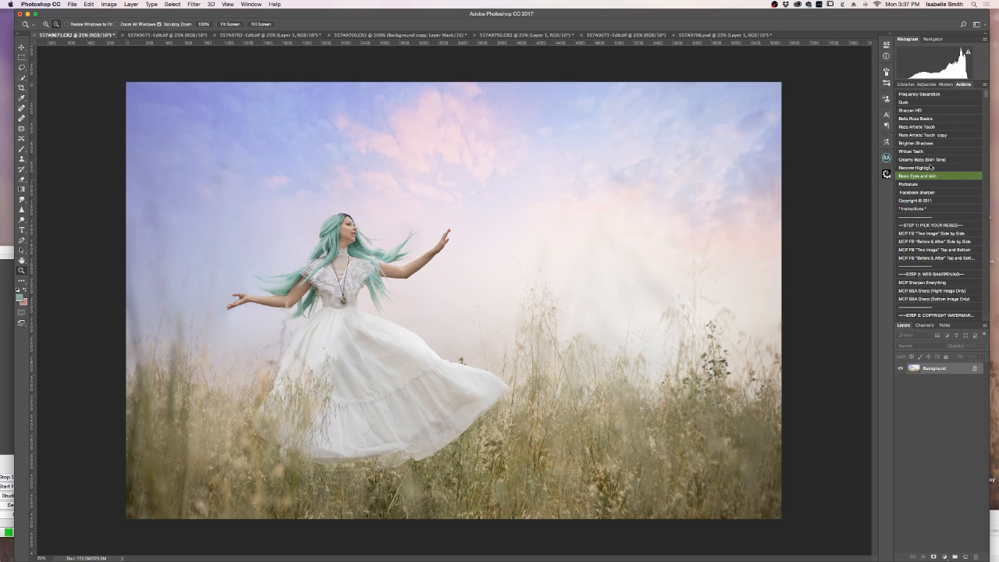
click(916, 118)
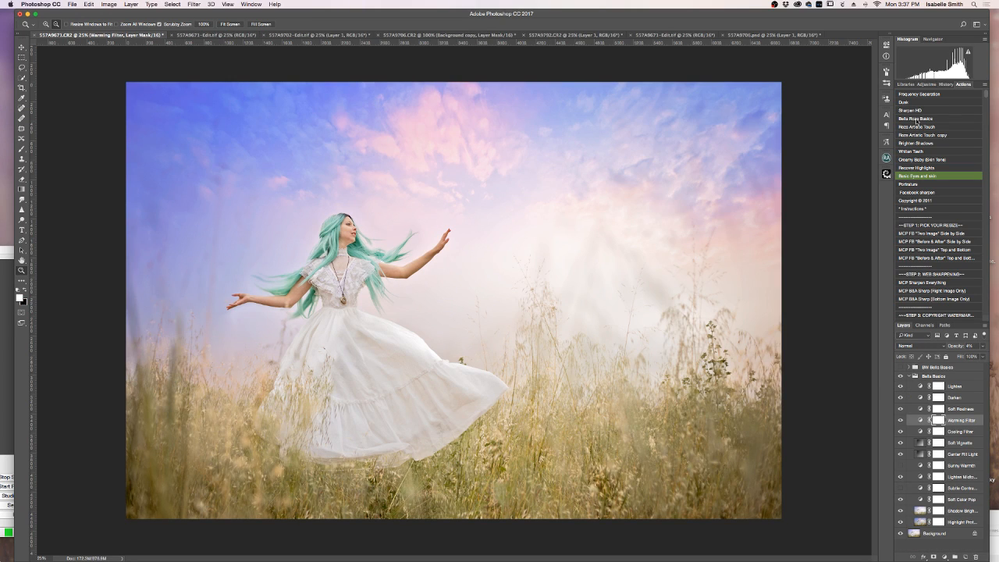
click(208, 35)
click(126, 35)
Step: Compare the image with and without the Shadow Brightening and Highlight Protection layers of the Bella Basics group
click(900, 511)
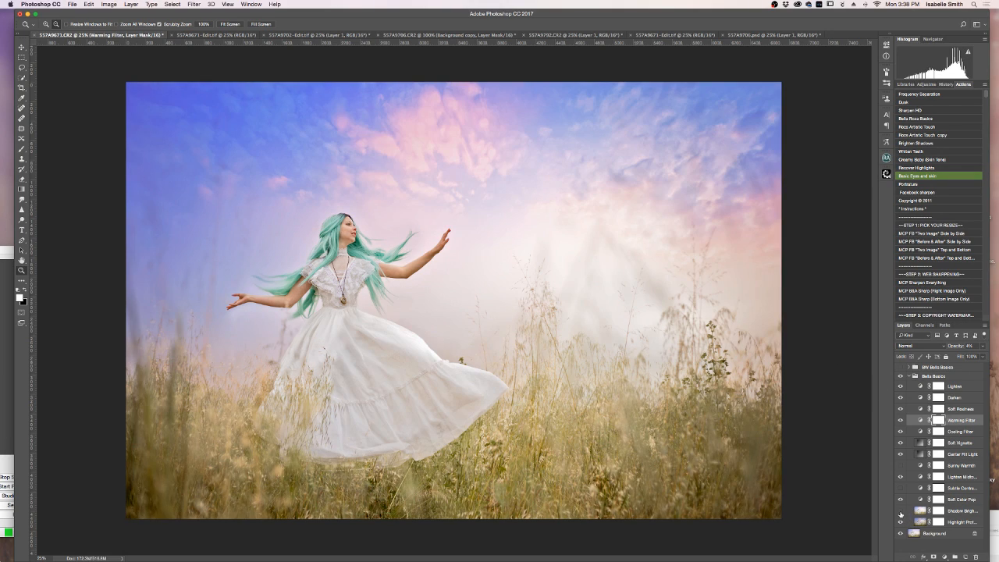
click(900, 512)
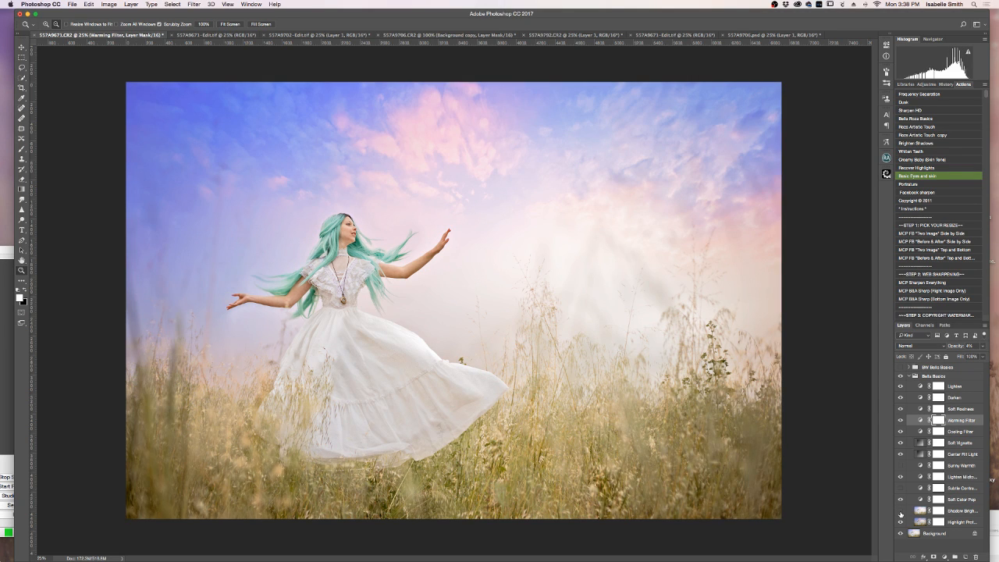
click(900, 512)
click(900, 521)
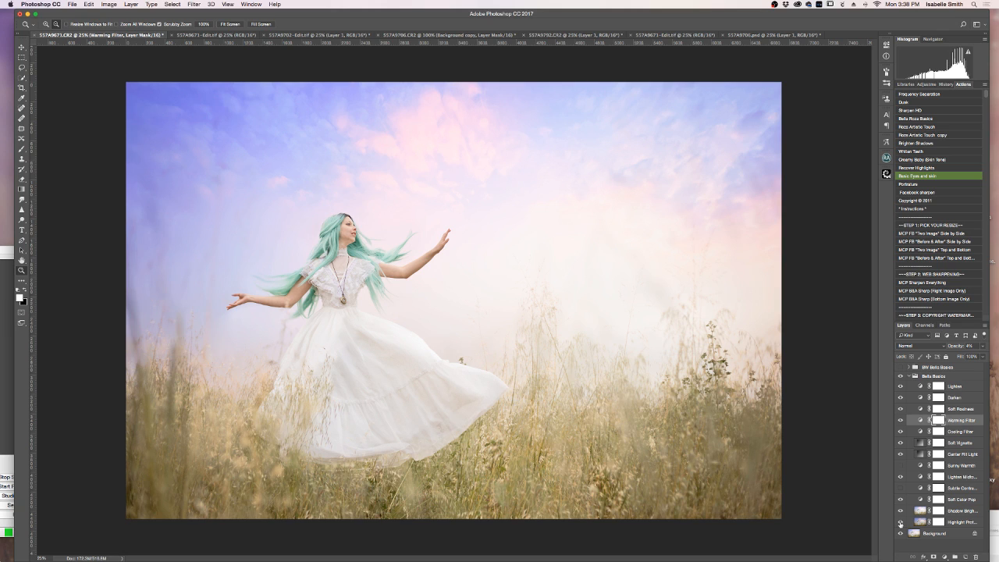
click(900, 522)
click(900, 521)
click(900, 522)
Step: Lower the Highlight Protection layer's opacity to about 45% and check its effect on the image
click(960, 522)
click(982, 345)
drag(968, 357, 961, 358)
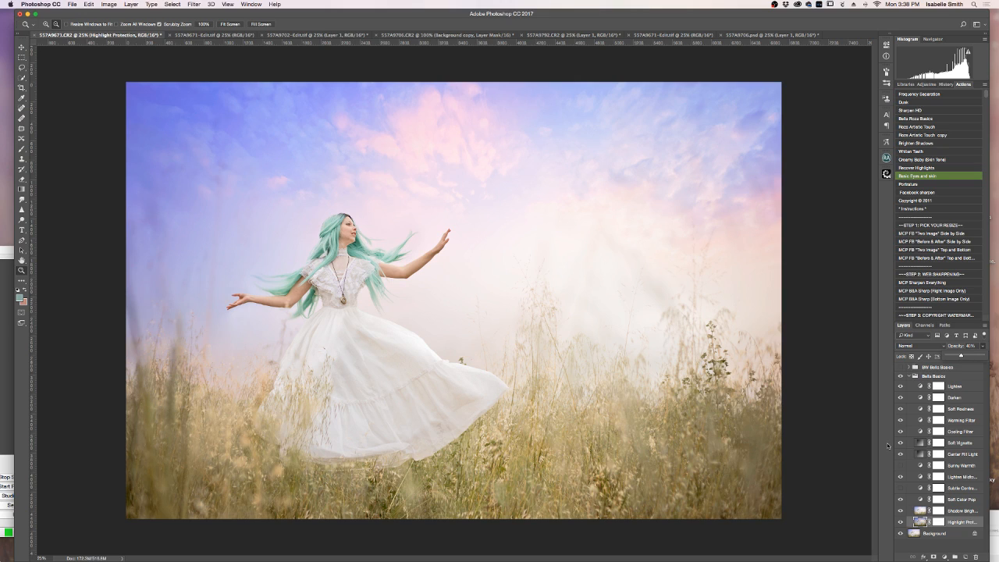
click(900, 522)
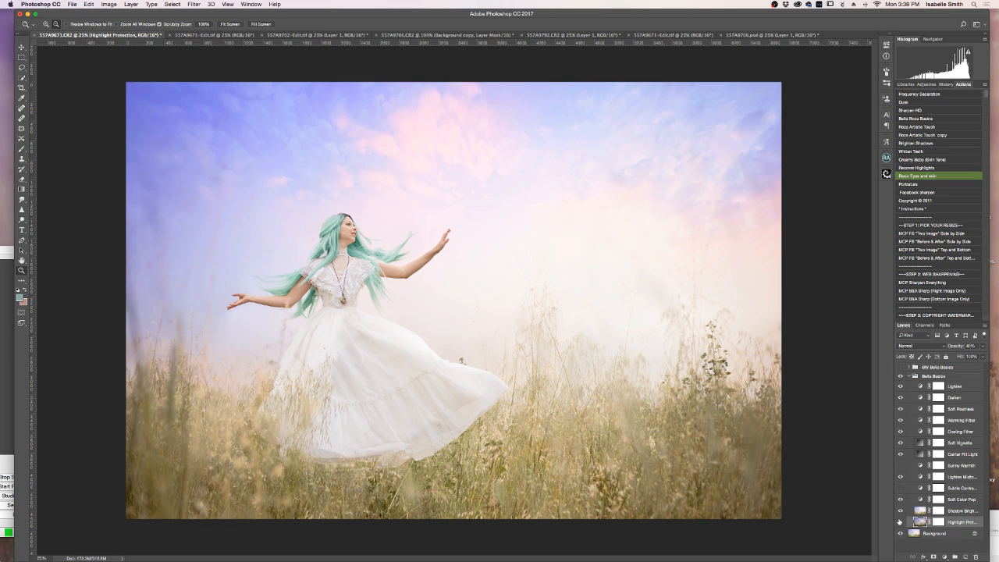
click(900, 521)
Step: Paint black on the Highlight Protection layer's mask with an enlarged brush, and compare the image with and without the layer
click(939, 522)
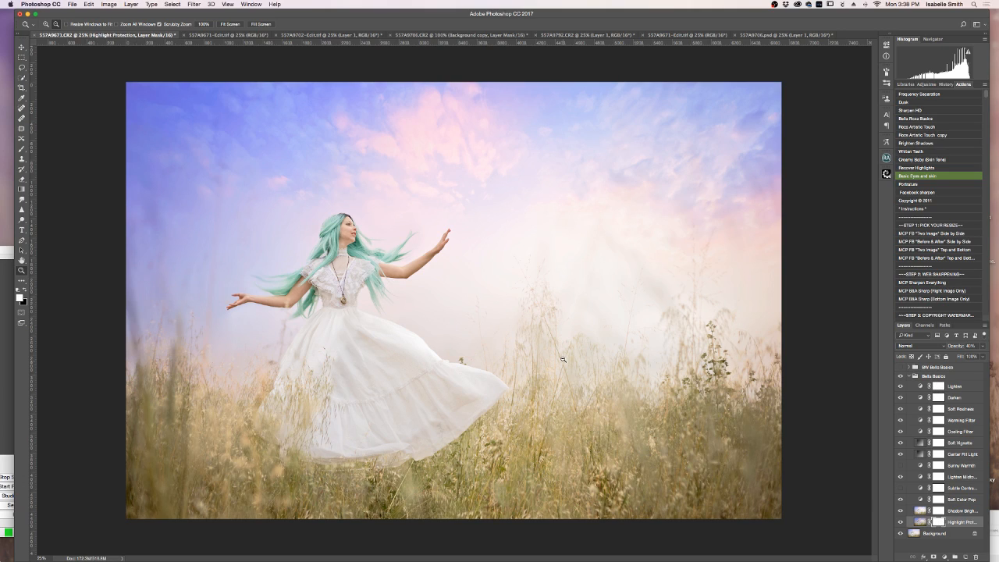
click(21, 148)
click(26, 291)
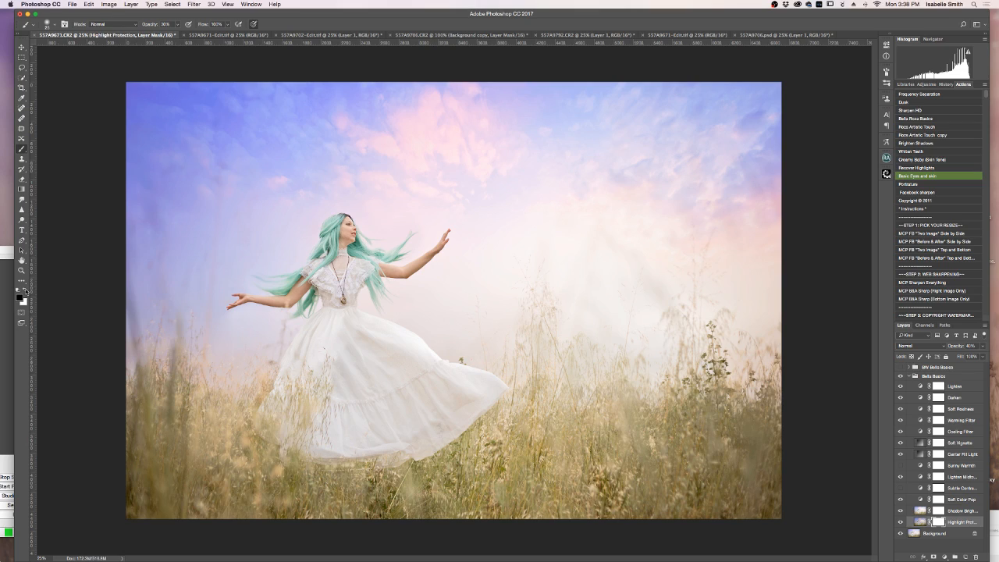
key(bracketright)
key(bracketright)
key(bracketright)
key(bracketright)
click(900, 522)
click(899, 522)
click(900, 522)
click(900, 522)
click(900, 522)
click(900, 522)
click(900, 522)
Step: Compare the shadow brightening and the 9671-Edit.tif version, and hide the Shadow Brightening layer
click(900, 512)
click(900, 510)
click(899, 509)
click(899, 507)
click(257, 36)
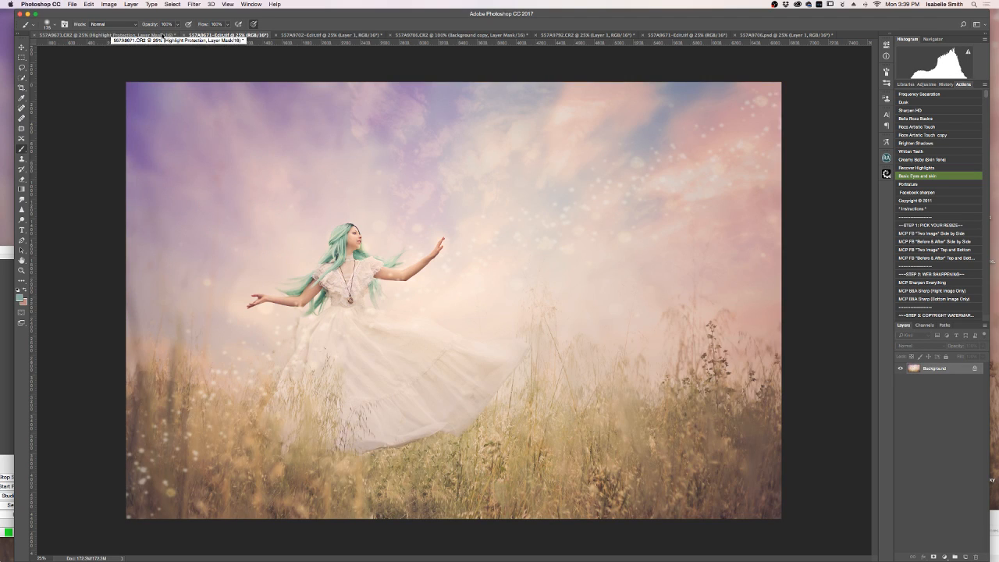
click(160, 35)
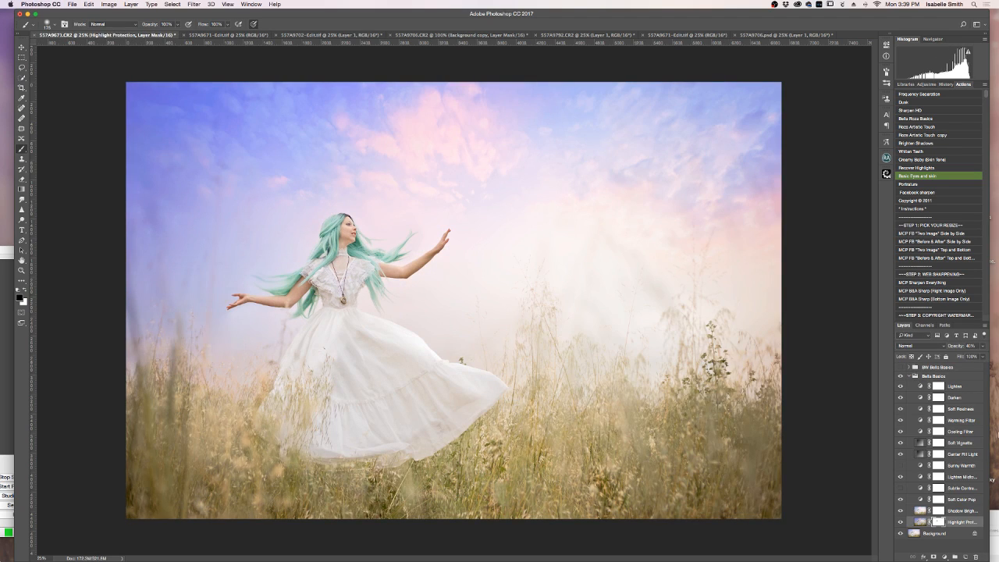
click(899, 511)
click(901, 510)
click(900, 510)
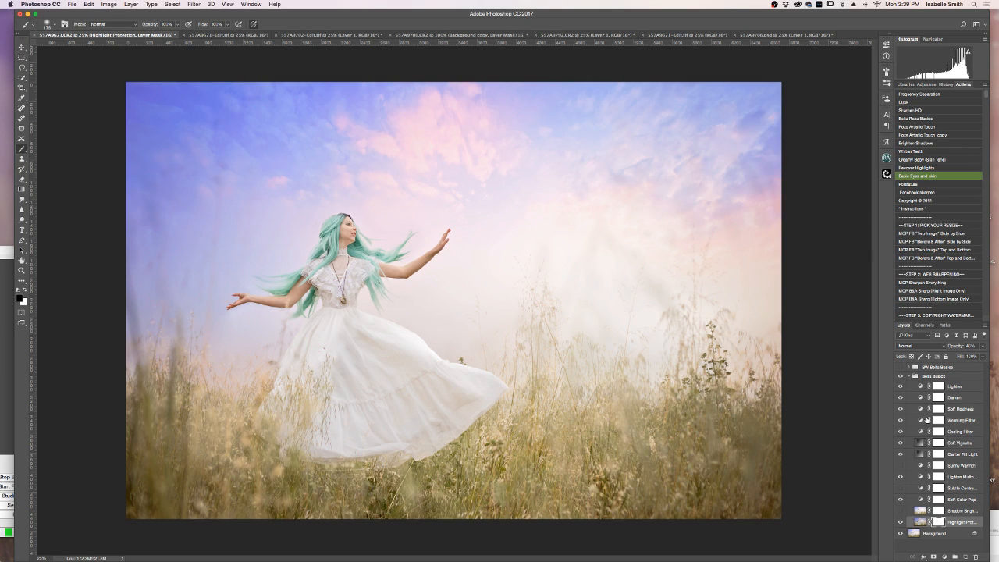
Step: Compare the image with and without the Bella Basics group, collapse it, and preview the BW Bella Basics group
click(900, 376)
click(901, 376)
click(900, 376)
click(901, 376)
click(909, 377)
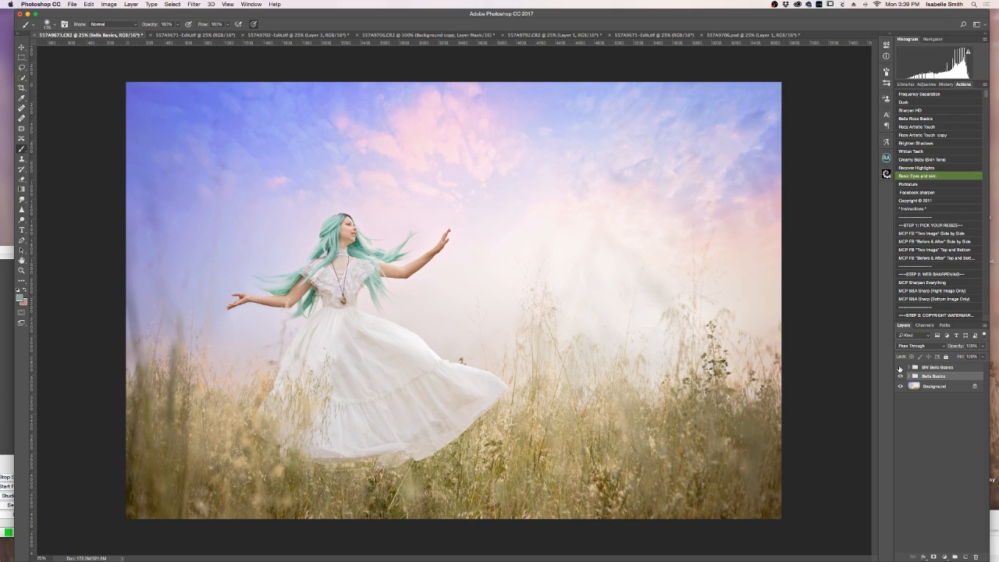
click(900, 367)
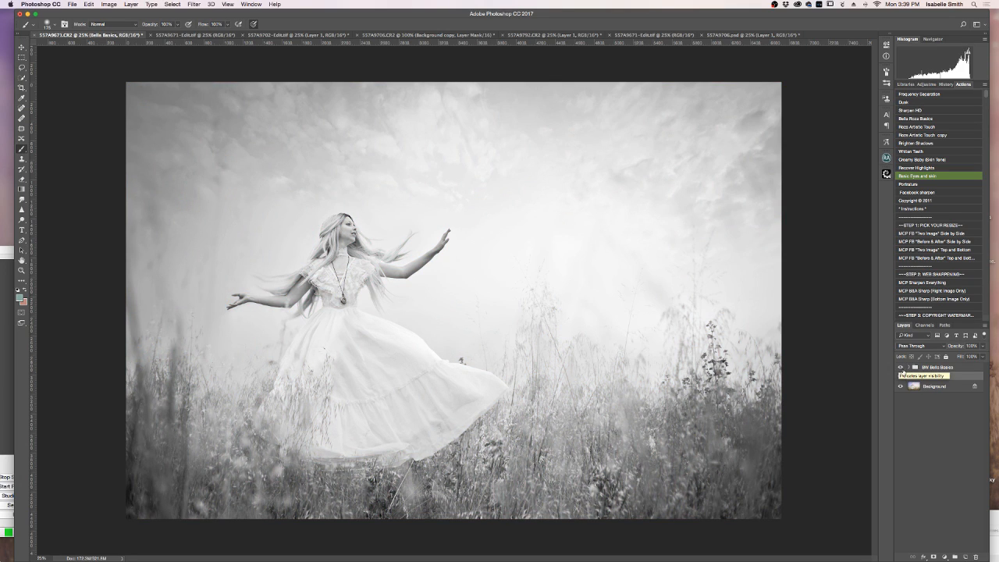
click(902, 370)
Step: Run the Dusk action above the BW Bella Basics group and remove its Soft Contrast and Darken layers
click(936, 367)
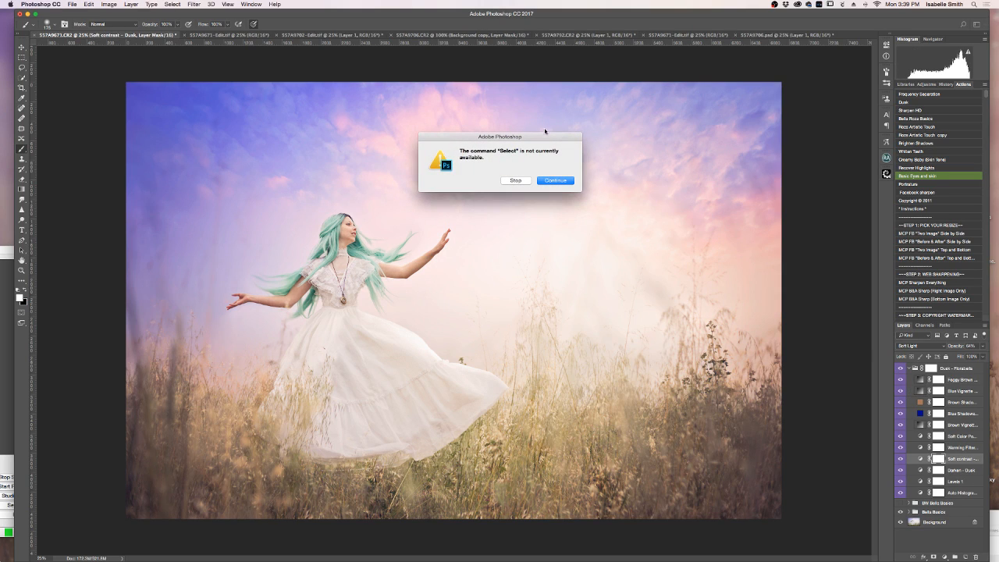
click(556, 181)
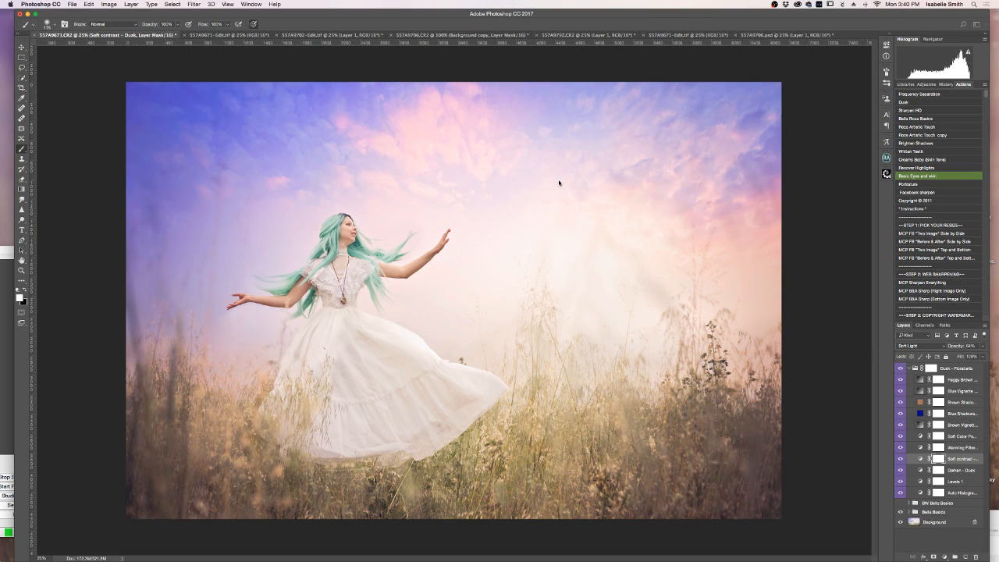
click(901, 368)
click(901, 368)
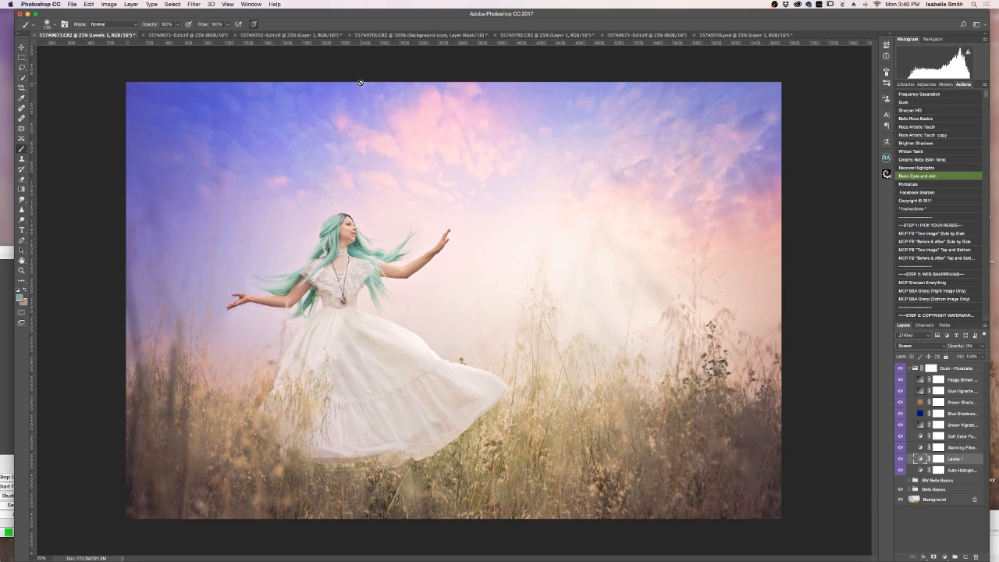
Step: Compare the image with the 9671-Edit.tif version and lower the Dusk - Florabella group's opacity to just over 60%
click(192, 35)
click(129, 36)
click(902, 380)
click(964, 369)
click(984, 345)
drag(964, 357, 971, 356)
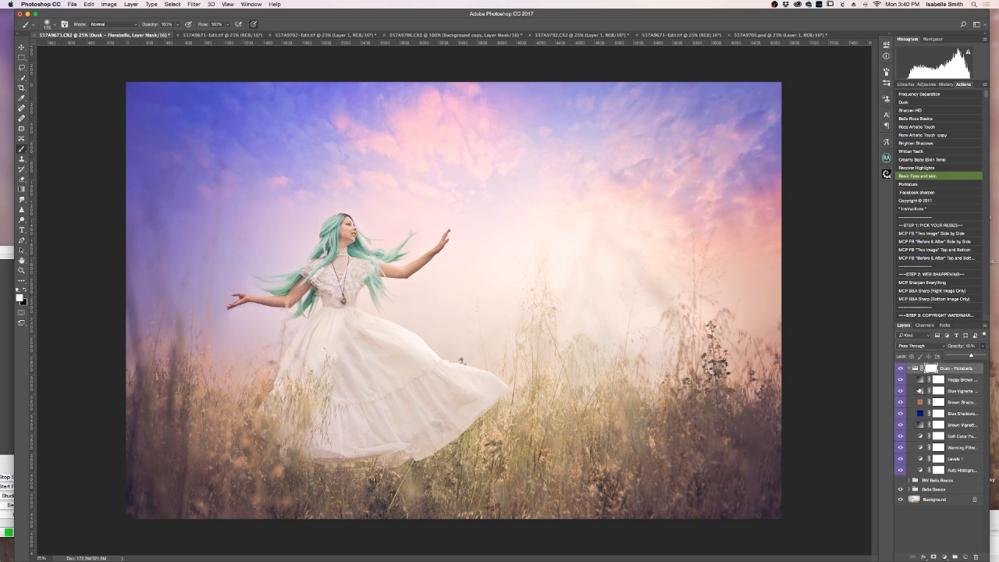
Step: Hide the Soft Vignette layer in Bella Basics and the Blue Vignette and Foggy Brown layers in the Dusk group
click(911, 489)
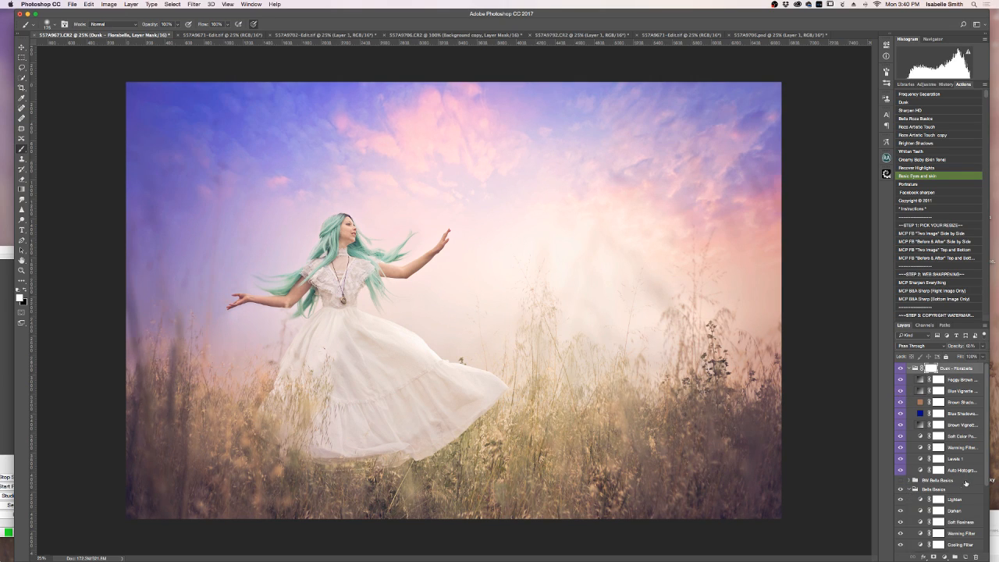
scroll(965, 484, down, 3)
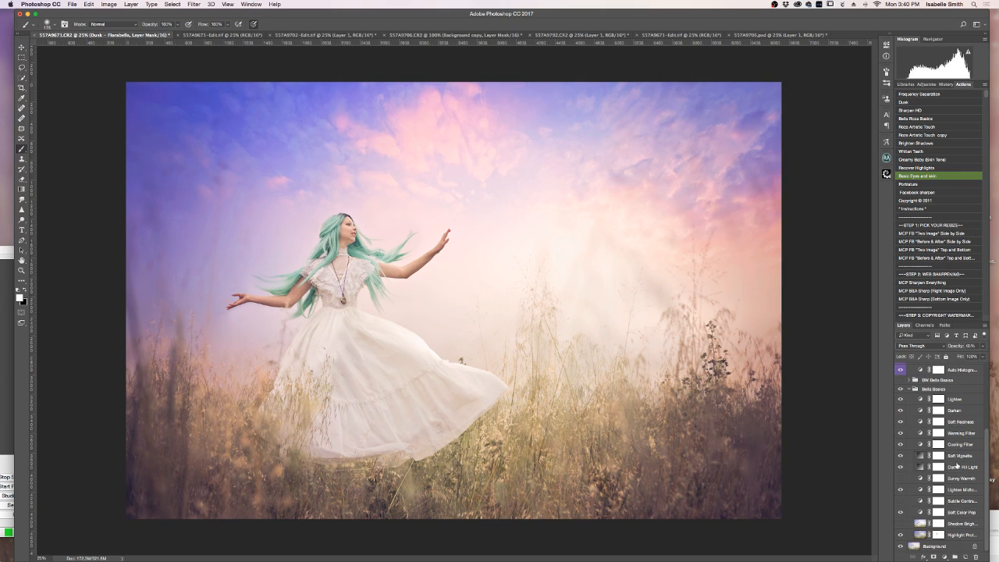
click(901, 457)
scroll(956, 465, up, 3)
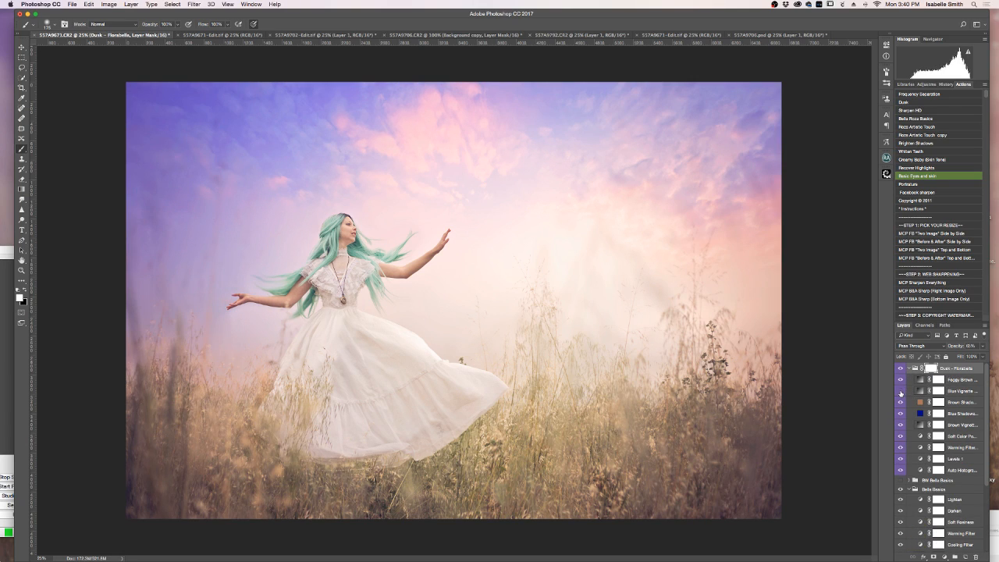
click(900, 390)
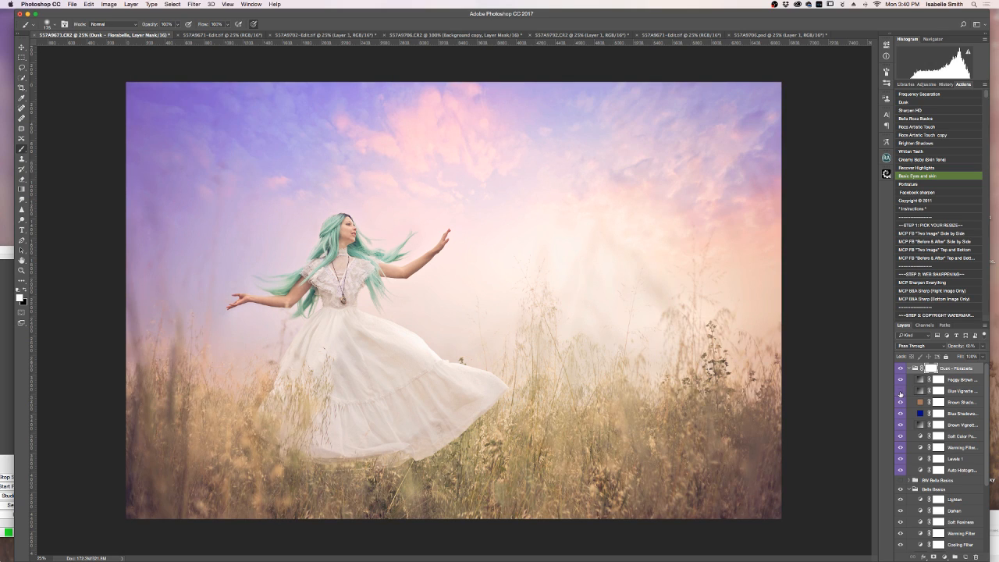
click(899, 368)
click(899, 367)
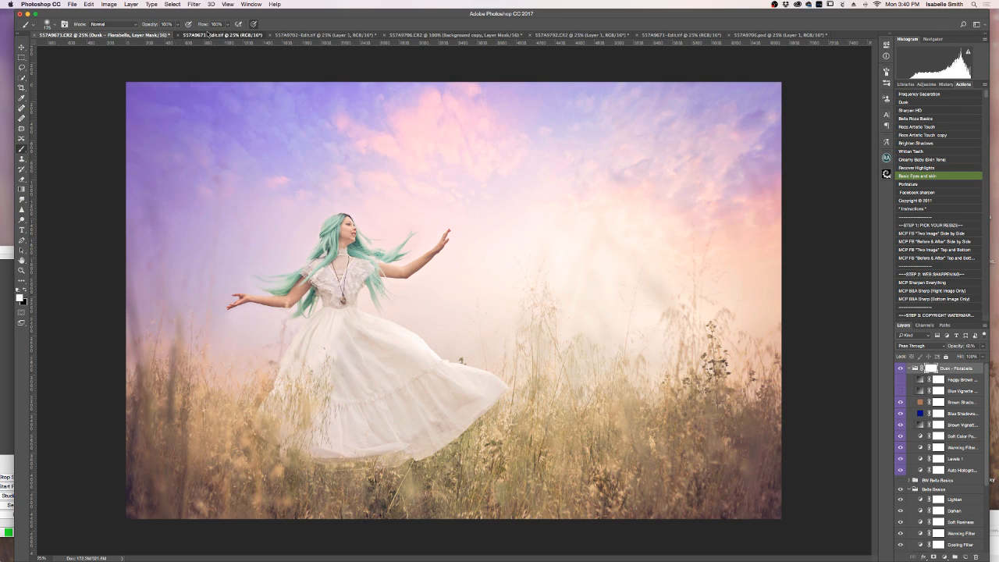
Step: Compare the toned image with the 9671-Edit.tif version and recheck the Foggy Brown and Blue Vignette layers
click(184, 35)
click(156, 35)
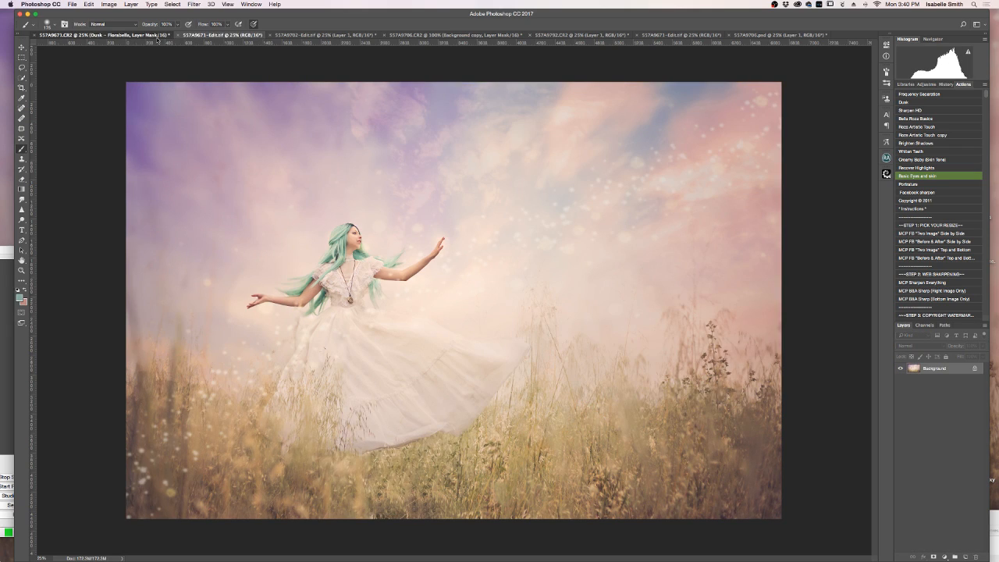
click(901, 380)
click(901, 391)
Step: Lower the Blue Shadows layer's opacity to about 36% and compare the image with and without the Dusk group
click(964, 417)
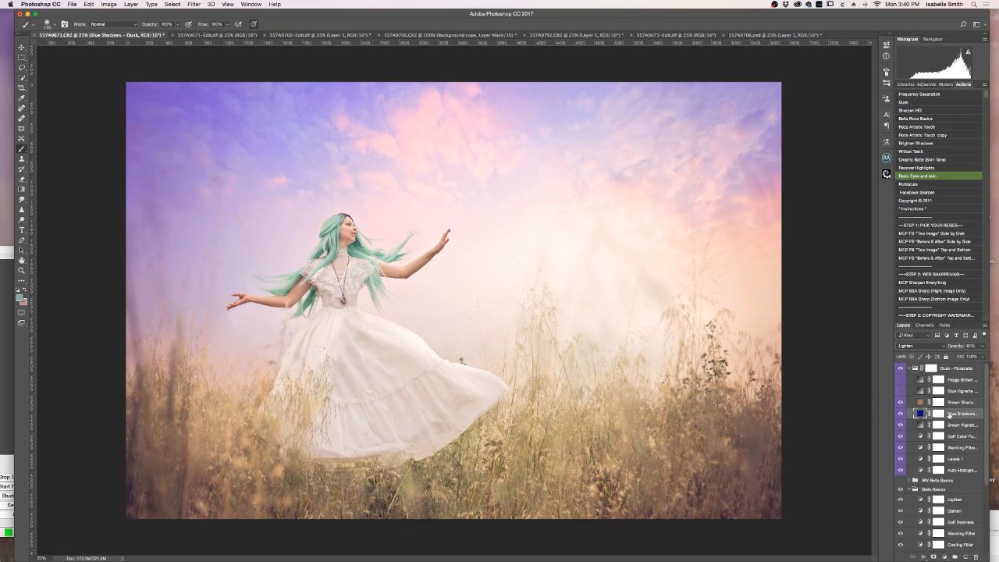
click(902, 414)
click(902, 415)
click(983, 346)
click(901, 371)
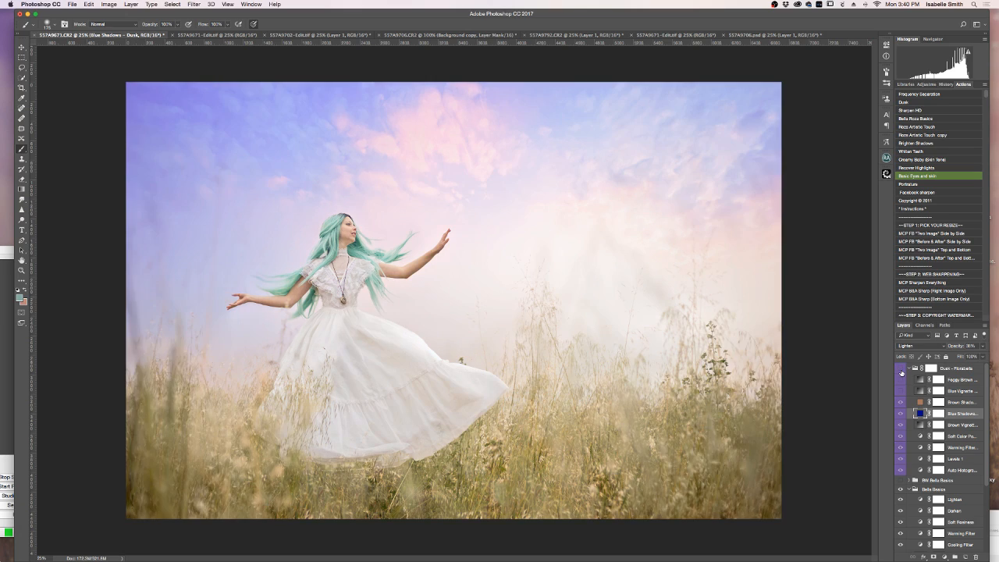
click(902, 372)
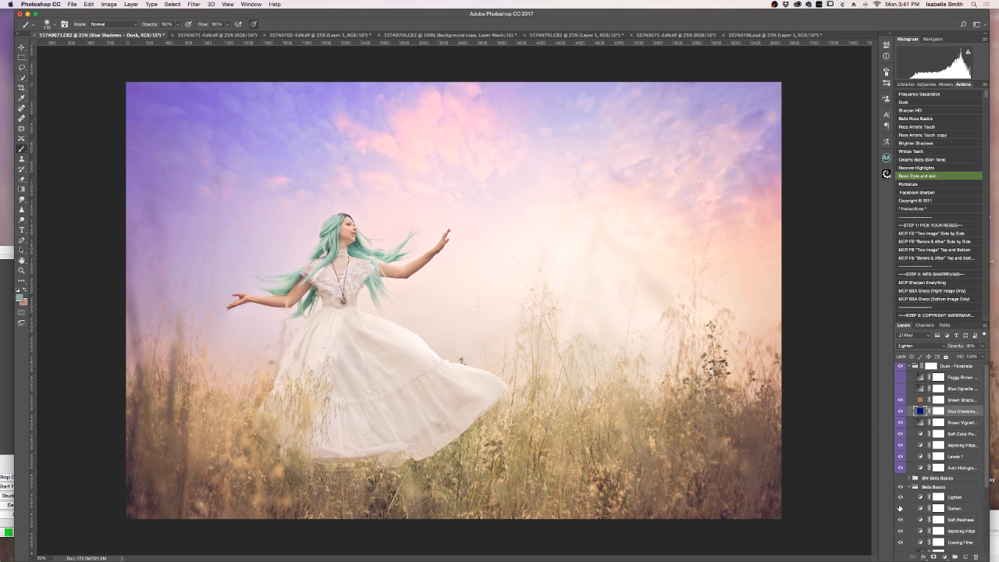
Step: Collapse the Bella Basics group and flatten all adjustments into a single background layer
click(910, 490)
click(940, 500)
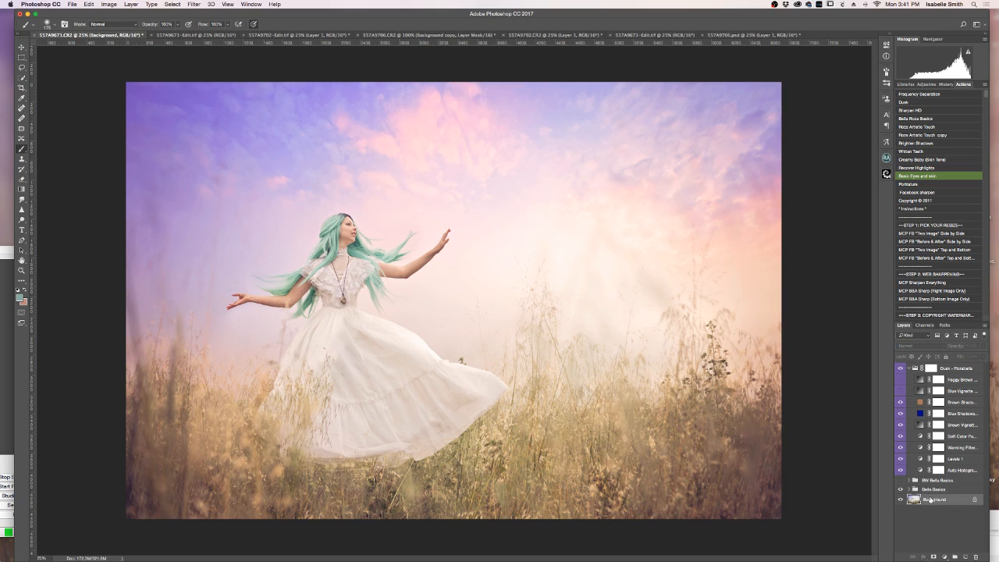
right_click(932, 501)
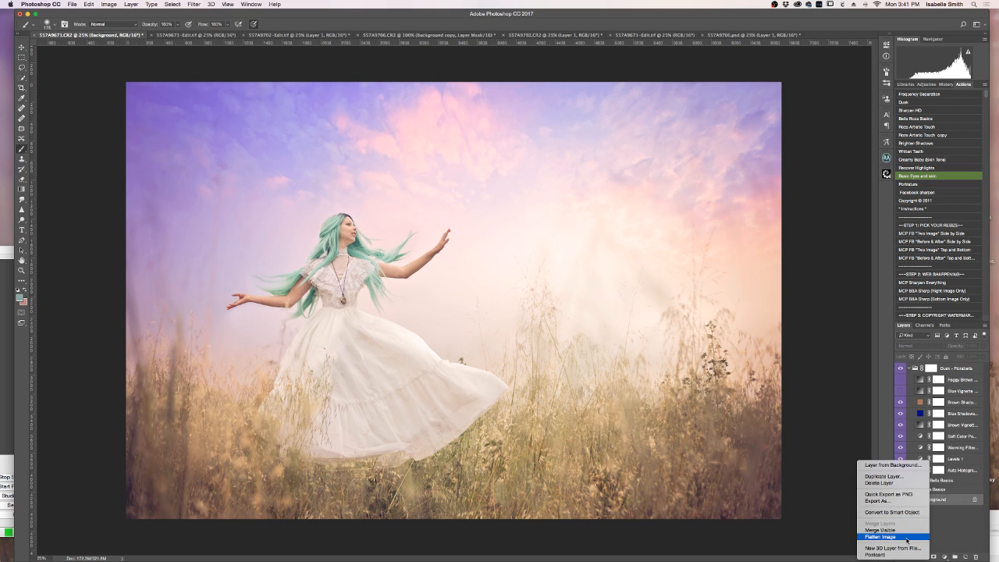
click(906, 537)
click(563, 180)
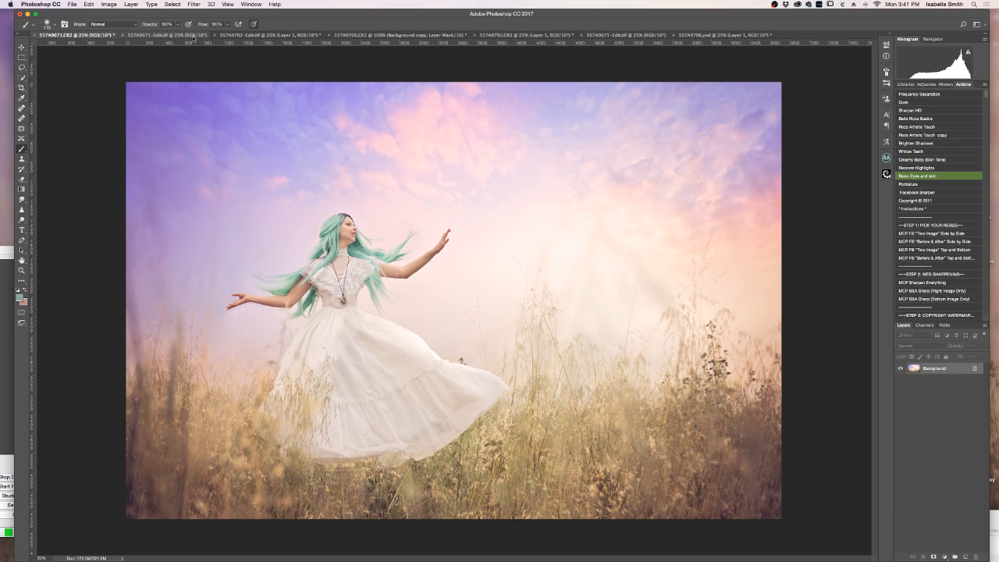
Step: Compare the flattened image with the 9671-Edit.tif version and view the document's history
click(194, 37)
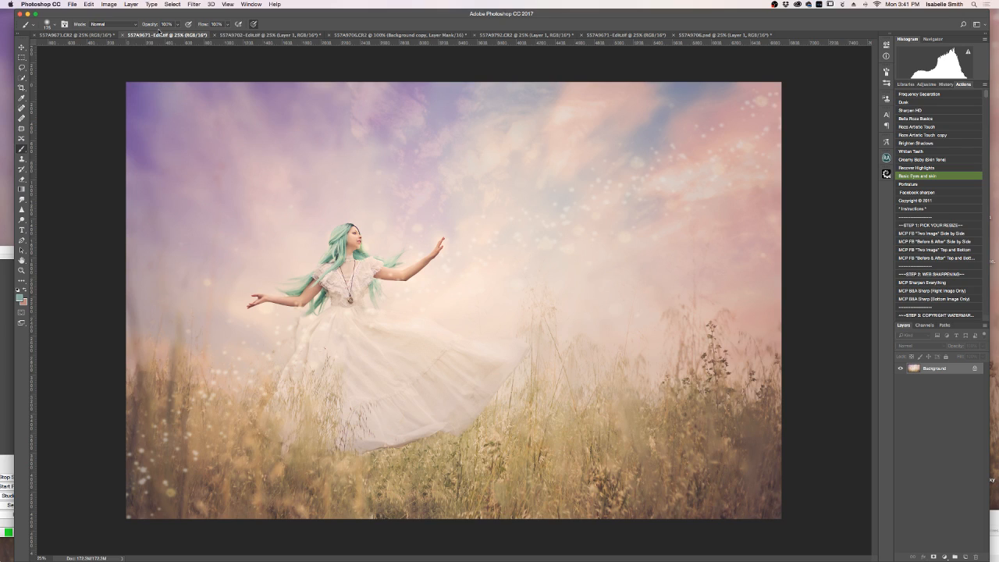
click(78, 35)
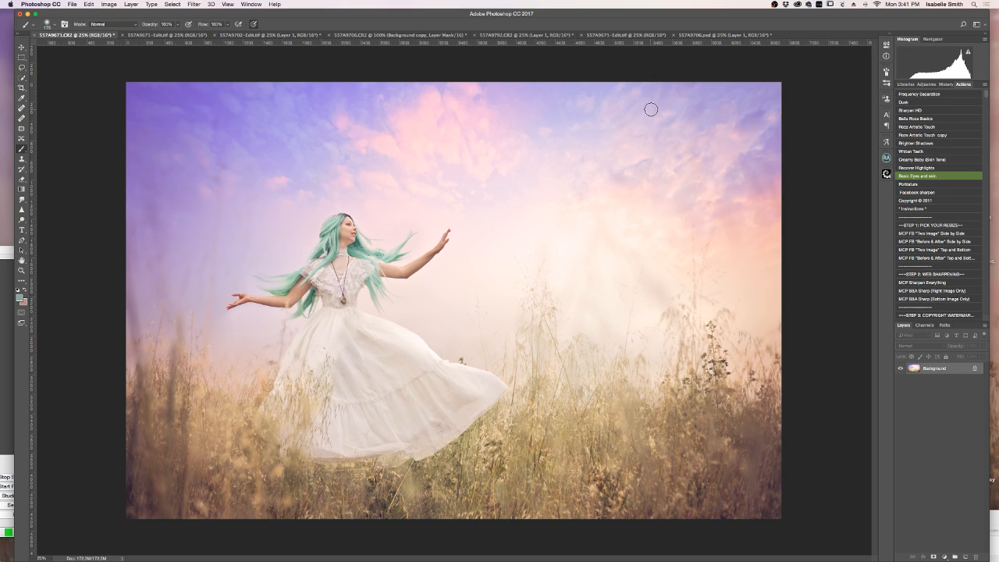
click(946, 83)
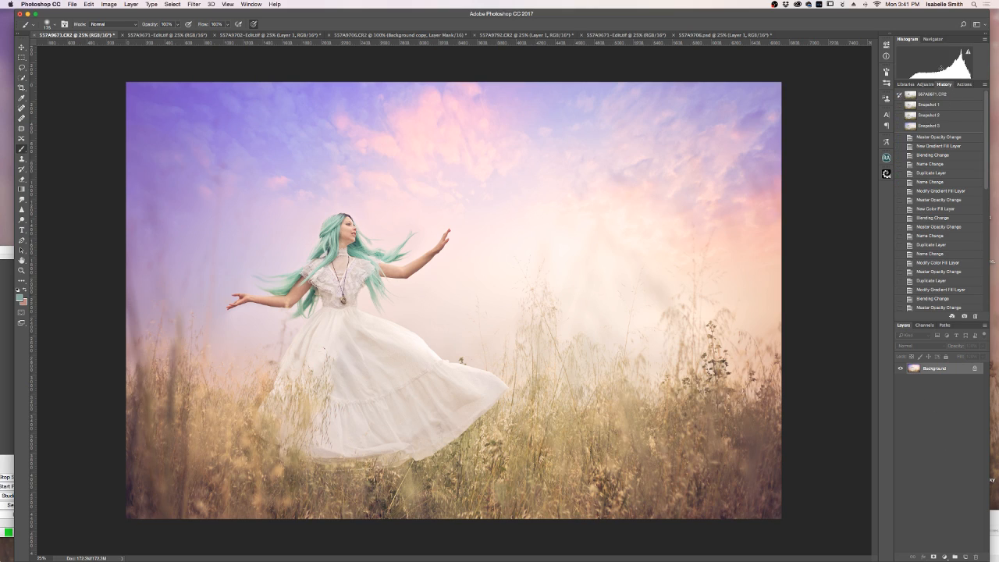
Step: Run the skin-smoothing action to add a layer above the background, and compare the image with and without it
click(963, 83)
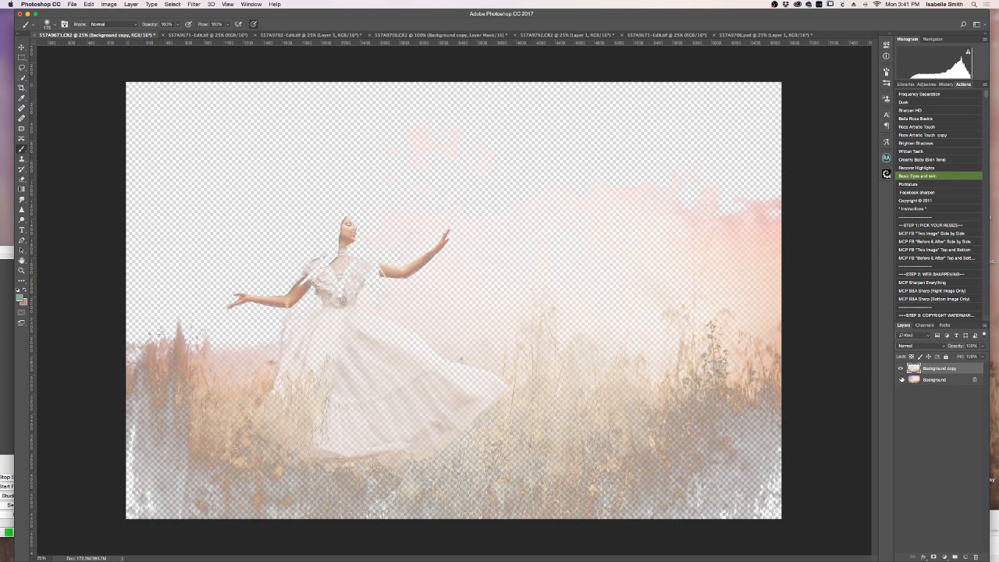
click(901, 379)
click(900, 370)
click(900, 369)
click(901, 369)
click(901, 370)
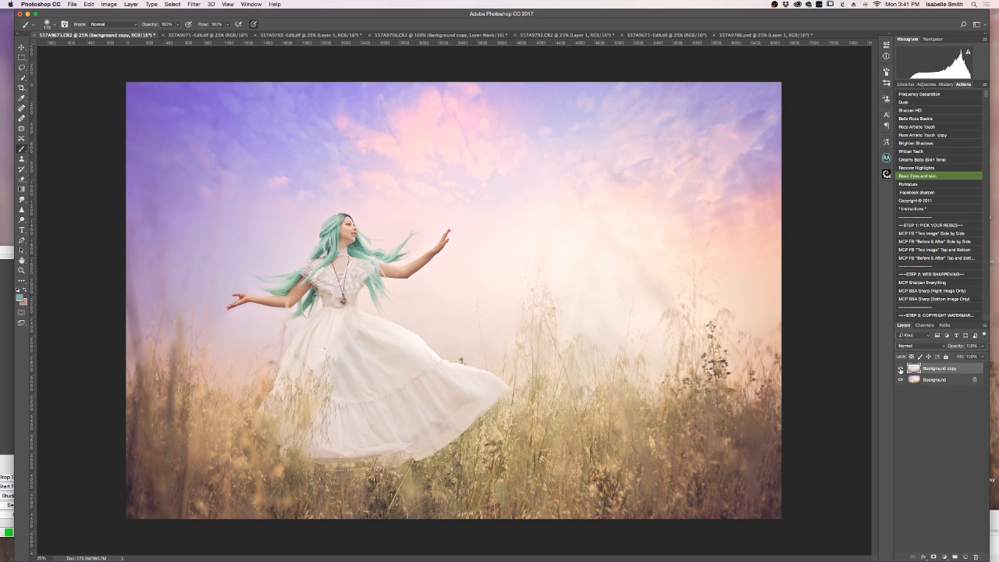
Step: Lower the Background copy layer's opacity to just over 70% and view that layer on its own
click(982, 346)
drag(980, 357, 975, 357)
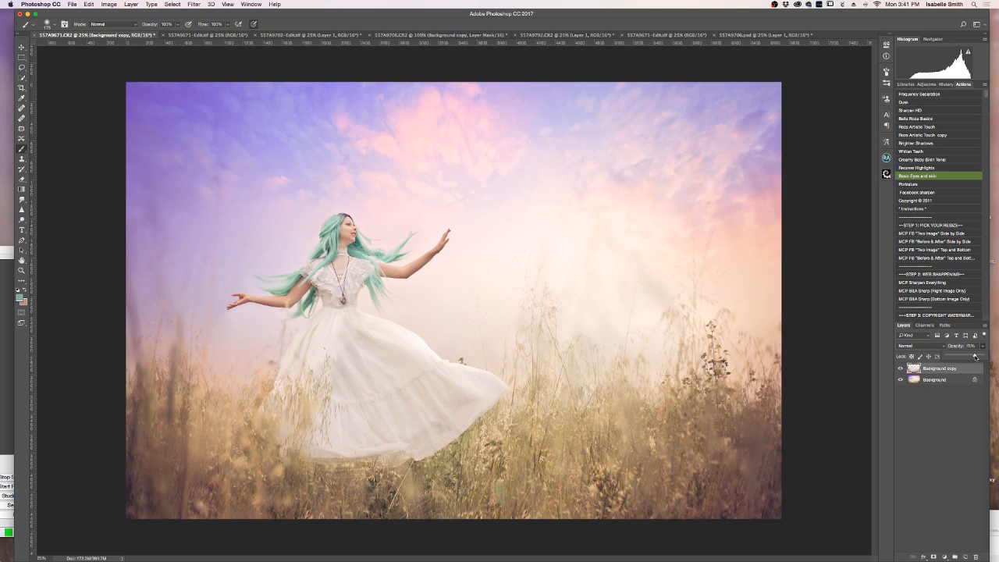
click(900, 379)
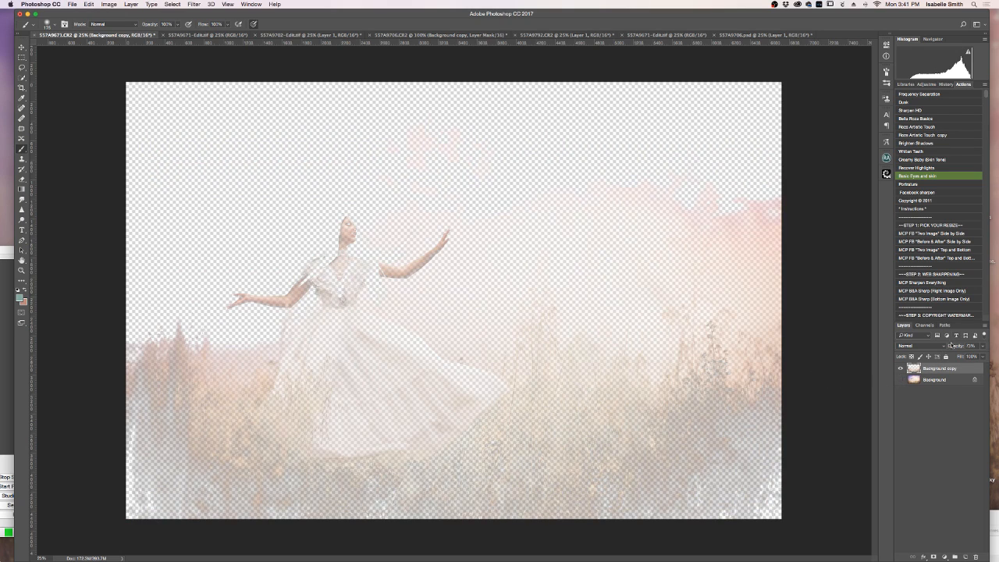
Step: Isolate the Background copy layer and erase its smoothing effect over the dress bodice and skirt
click(901, 379)
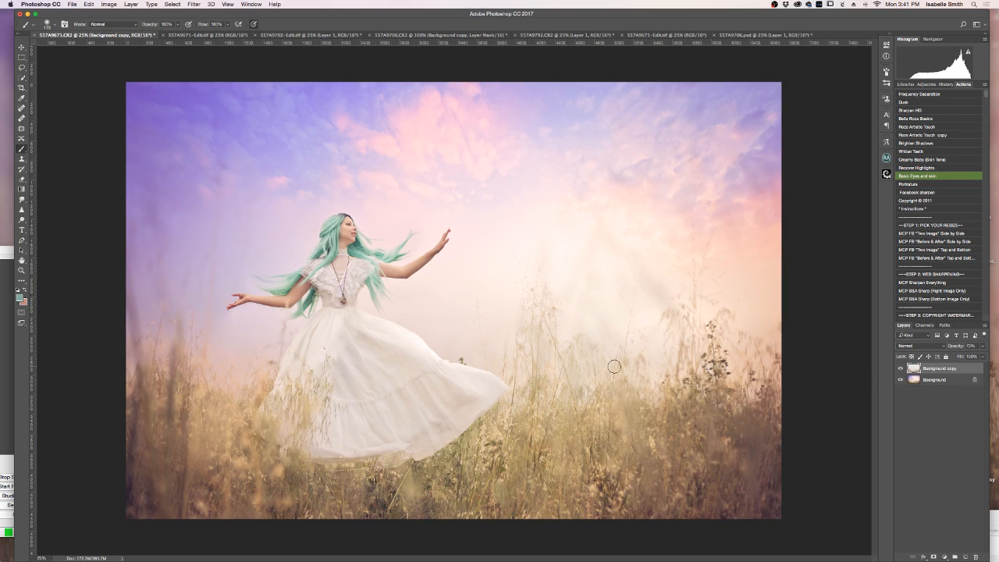
click(900, 379)
click(21, 179)
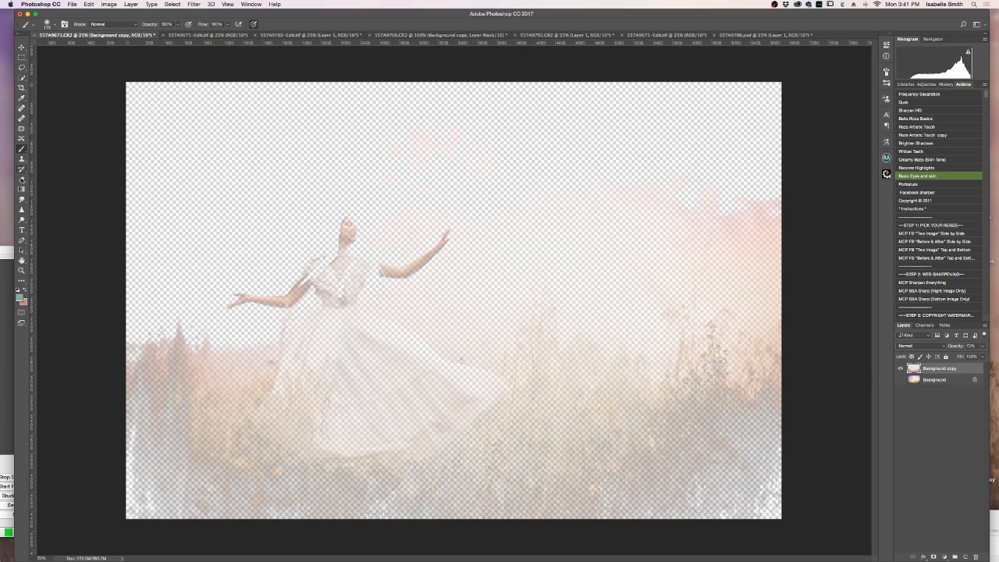
mouse_move(348, 289)
mouse_down()
mouse_move(324, 270)
mouse_move(334, 310)
mouse_move(322, 373)
mouse_move(310, 339)
mouse_move(350, 309)
mouse_move(373, 383)
mouse_move(417, 379)
mouse_move(350, 276)
mouse_move(368, 372)
mouse_move(386, 369)
mouse_move(425, 390)
mouse_up()
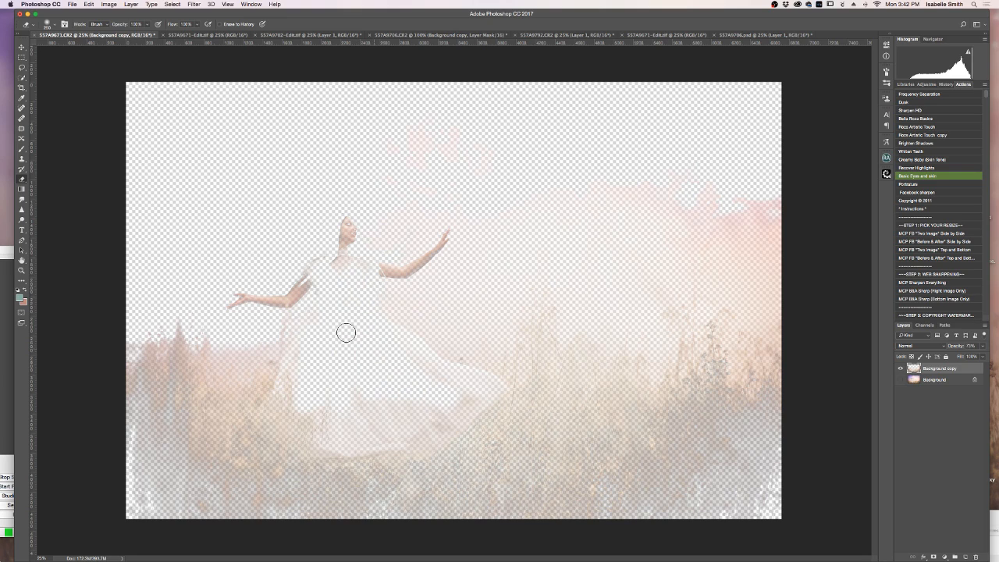
Step: Reset the colours to default and erase the smoothing over the woman's lips, eye and eyebrow with a smaller Eraser
click(21, 270)
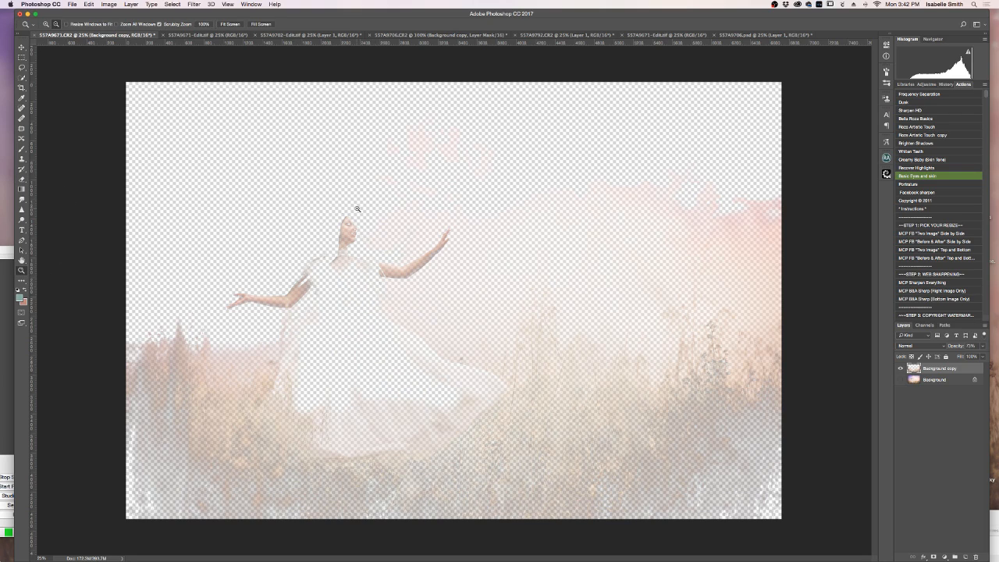
alt+click(357, 209)
drag(374, 215, 196, 179)
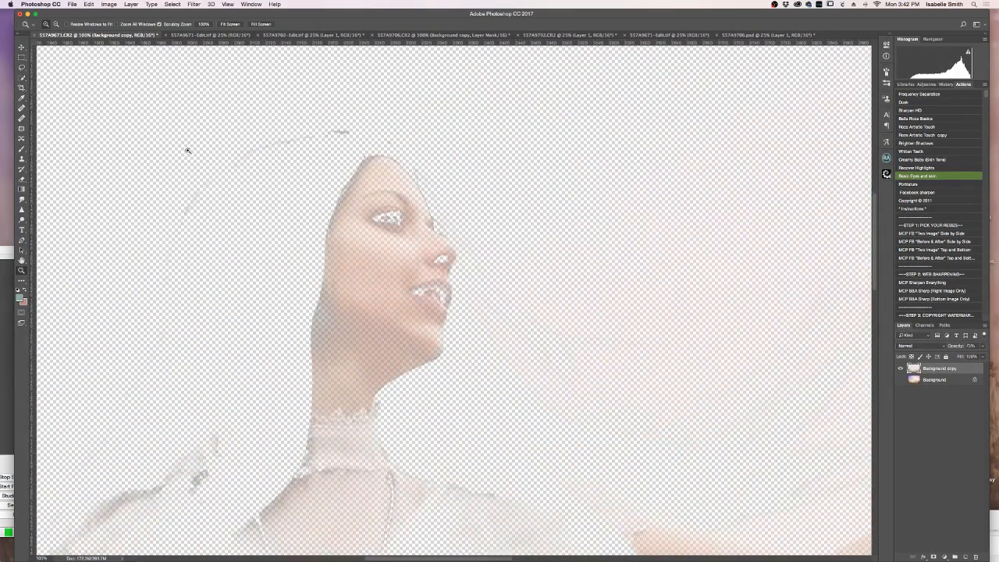
click(21, 148)
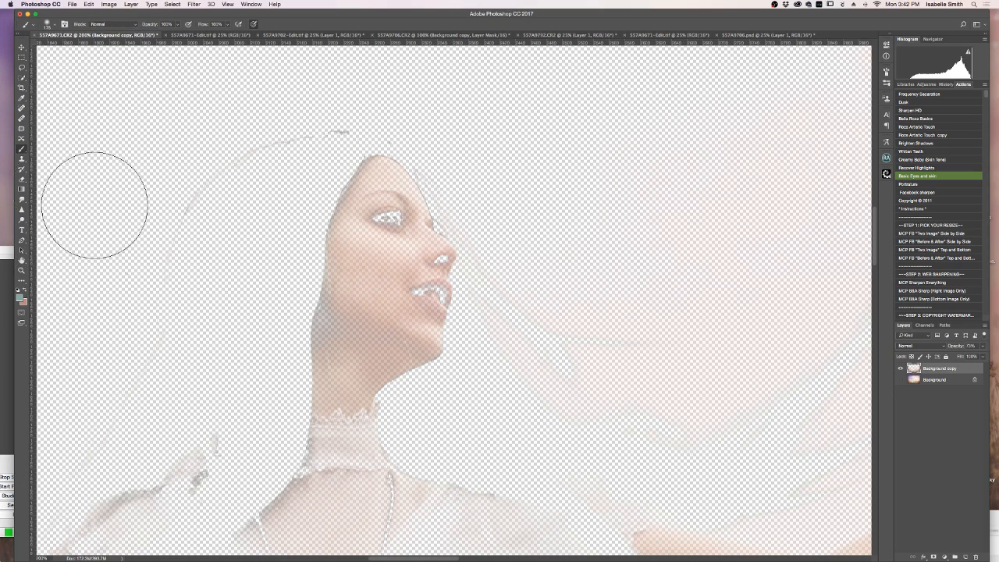
click(19, 289)
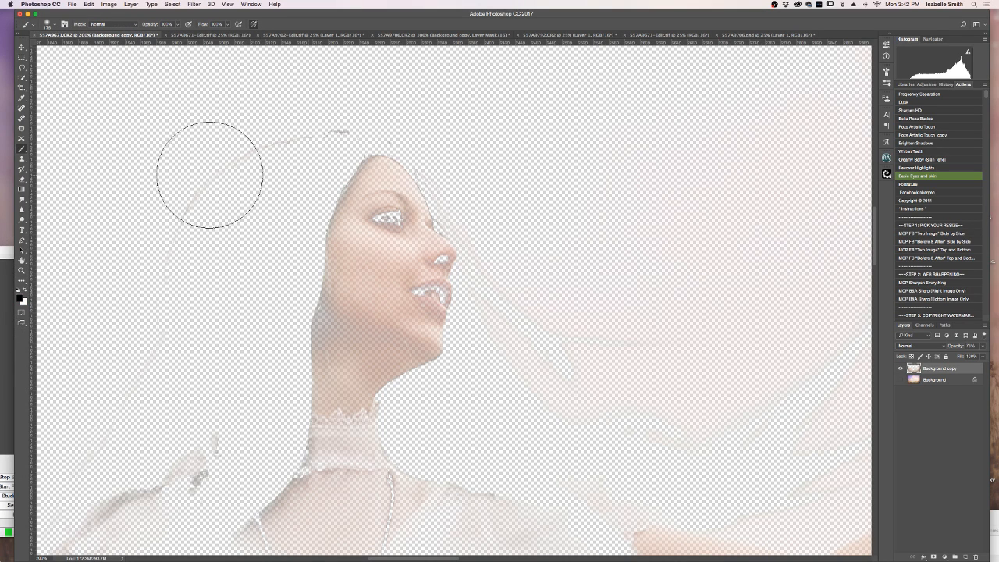
key(e)
key(bracketleft)
key(bracketleft)
key(bracketleft)
key(bracketleft)
key(bracketleft)
key(bracketleft)
drag(434, 292, 443, 296)
mouse_move(380, 218)
mouse_down()
mouse_move(400, 219)
mouse_move(405, 203)
mouse_move(366, 192)
mouse_up()
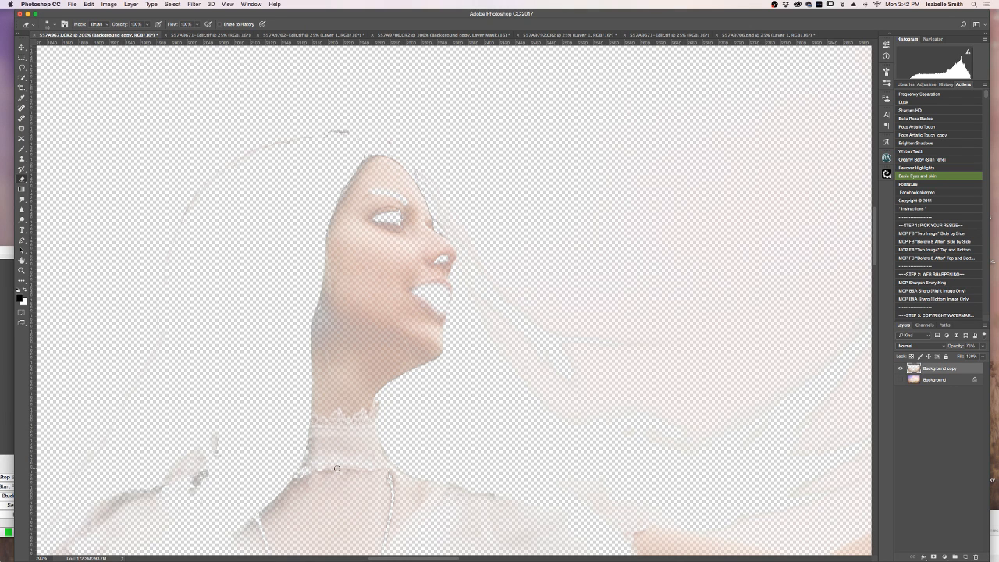
Step: Erase the smoothing over the lace collar and necklace, then compare the skin with and without the Background copy layer
scroll(331, 417, down, 5)
mouse_move(303, 341)
mouse_down()
mouse_move(302, 315)
mouse_move(363, 310)
mouse_move(282, 330)
mouse_move(343, 327)
mouse_up()
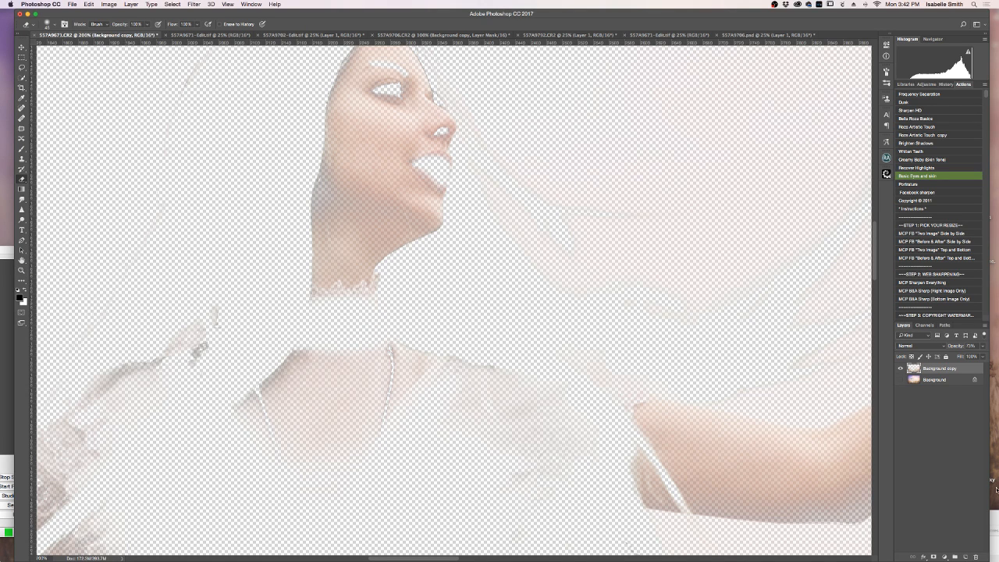
click(900, 379)
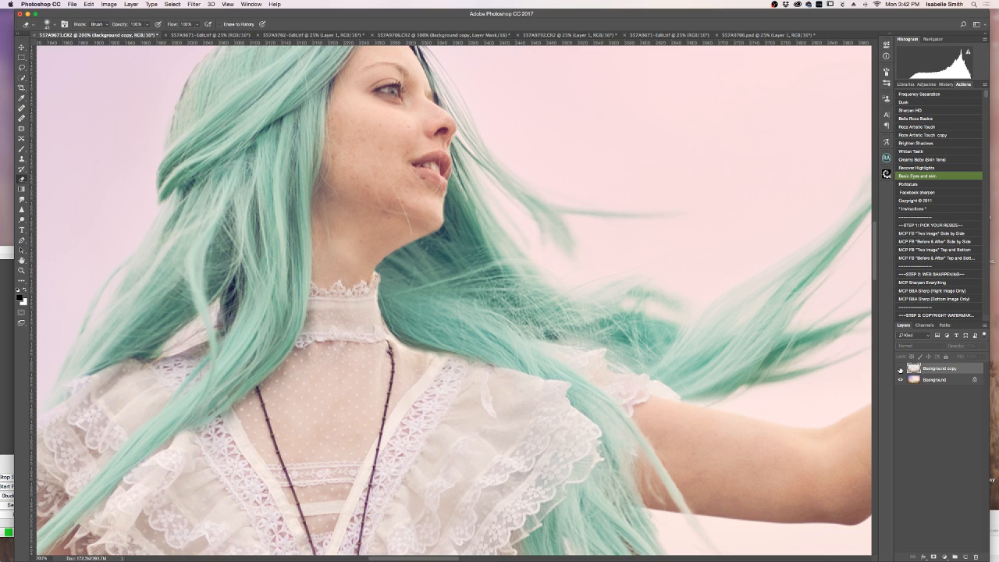
scroll(571, 227, up, 4)
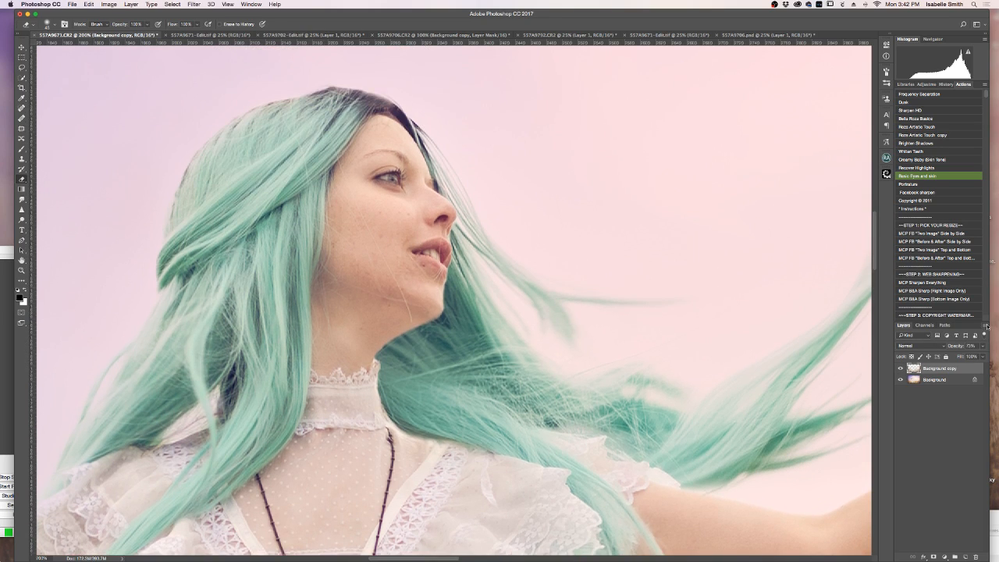
Step: Flatten the Background copy and Background layers into a single background layer
right_click(951, 383)
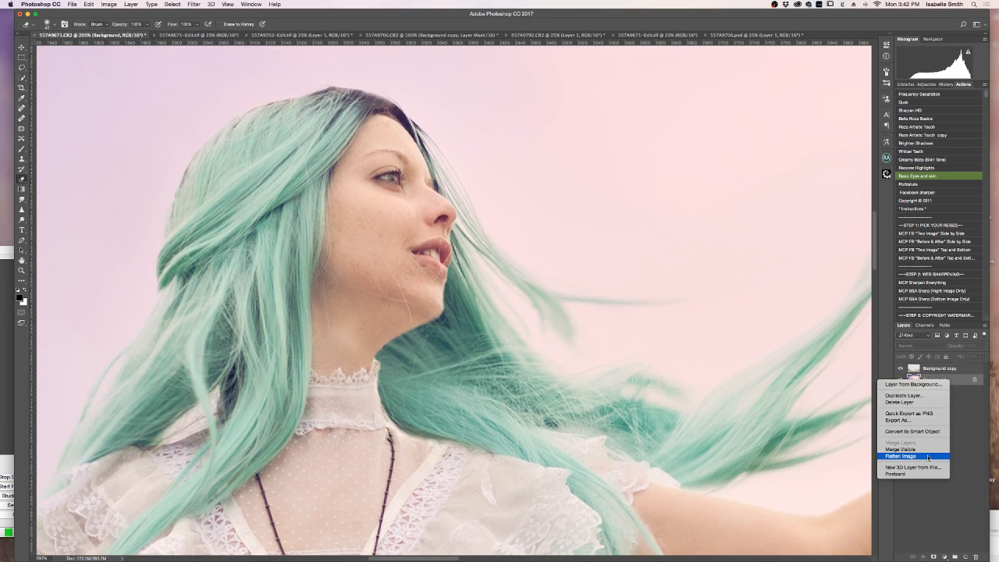
click(913, 456)
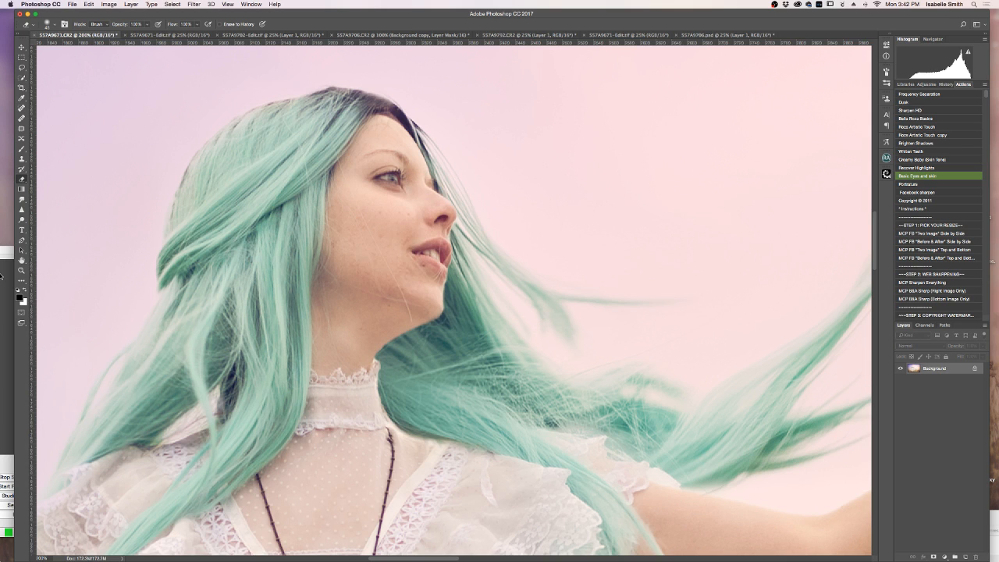
click(21, 270)
right_click(224, 258)
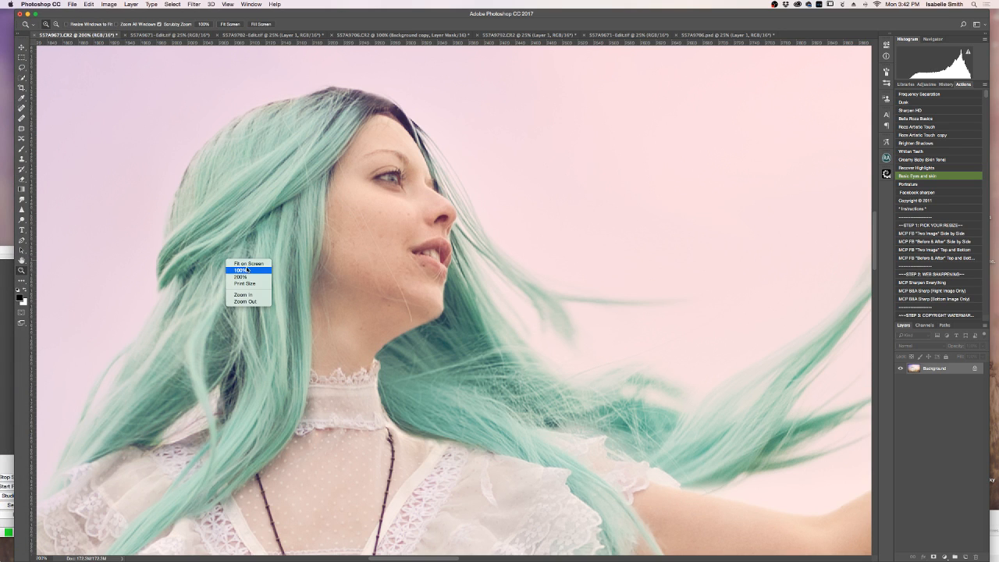
click(245, 270)
right_click(256, 264)
click(273, 270)
click(55, 24)
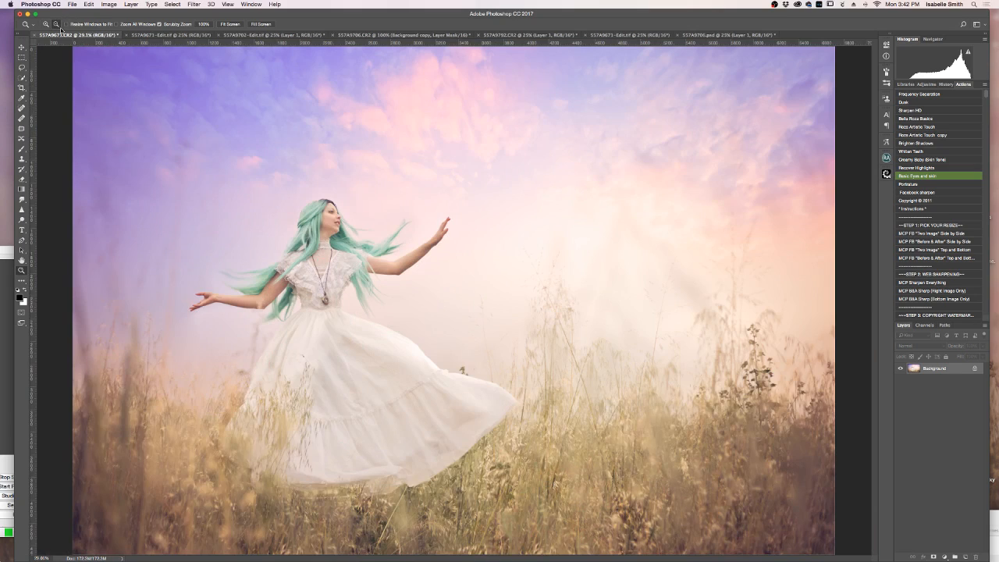
click(231, 285)
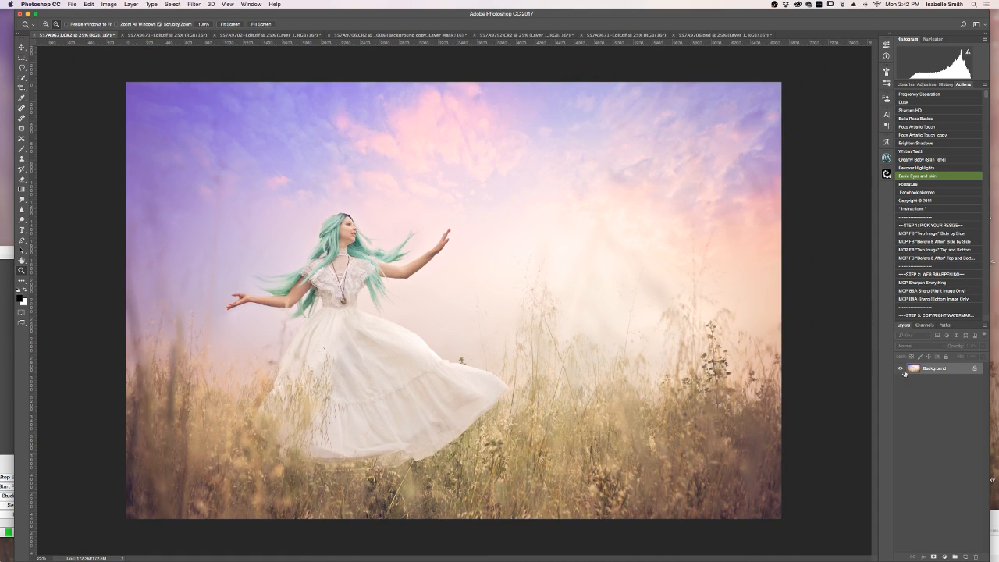
Step: Compare the original photo with Snapshots 2, 3 and 4 in the document's history, finishing on Snapshot 4
click(946, 85)
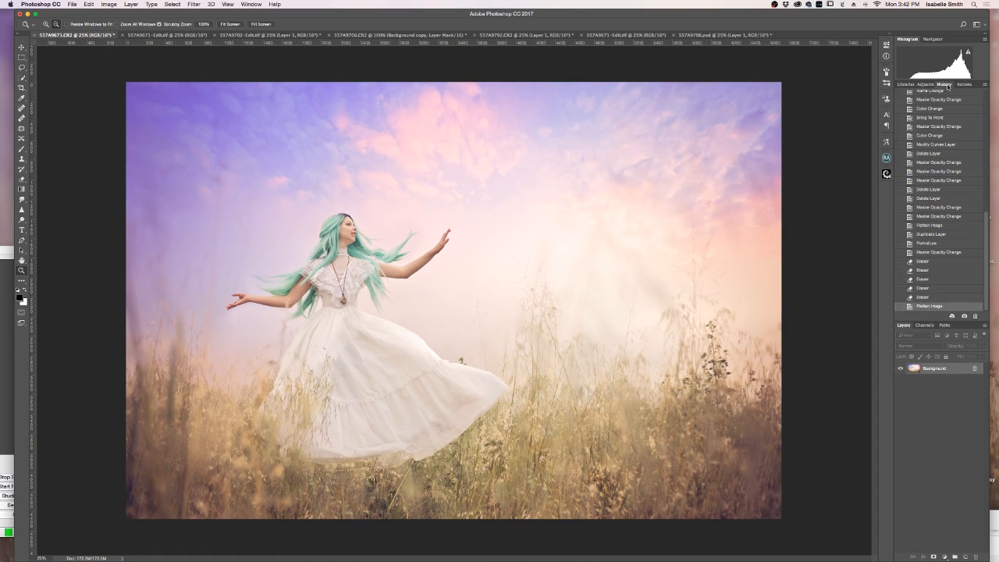
scroll(942, 266, up, 10)
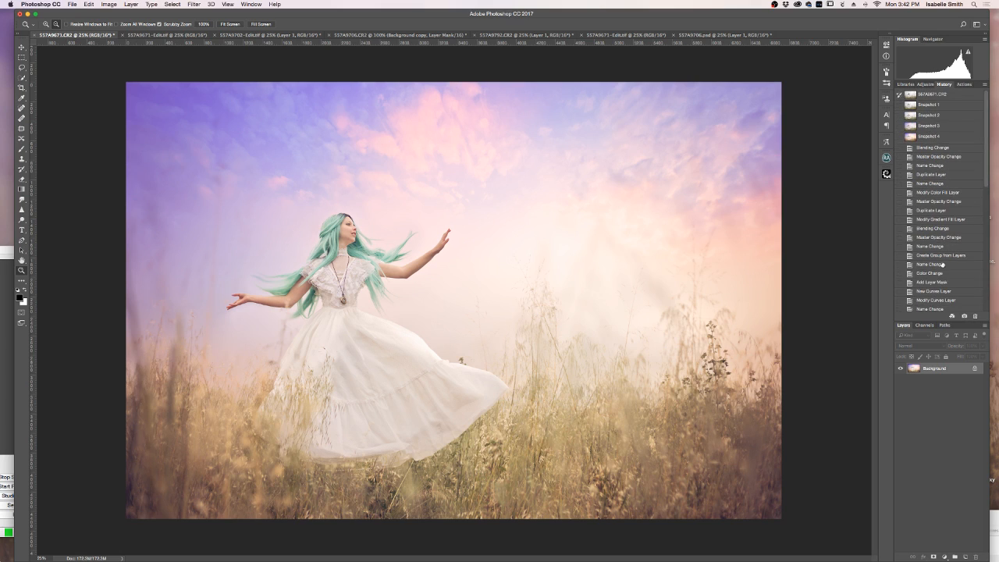
click(930, 115)
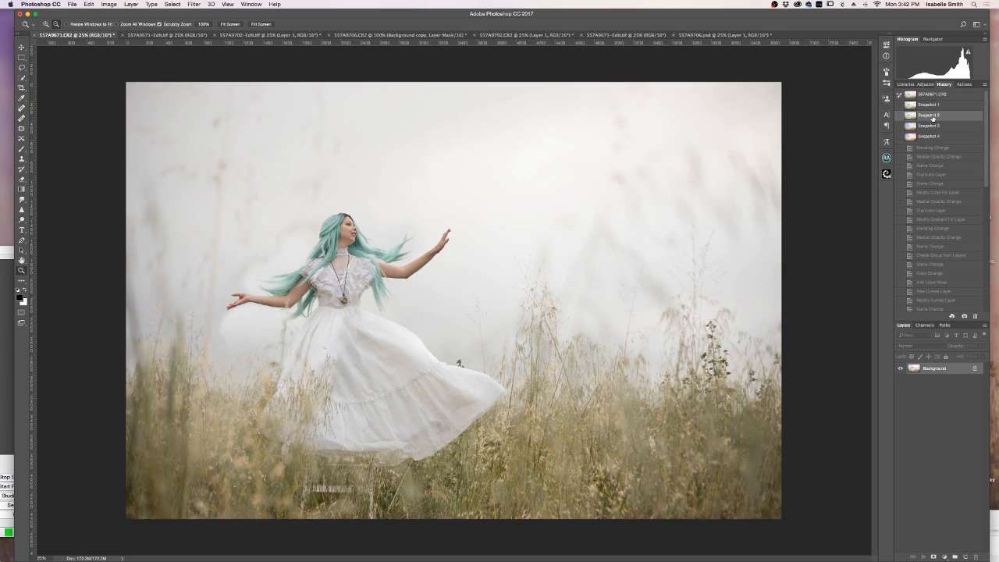
click(934, 126)
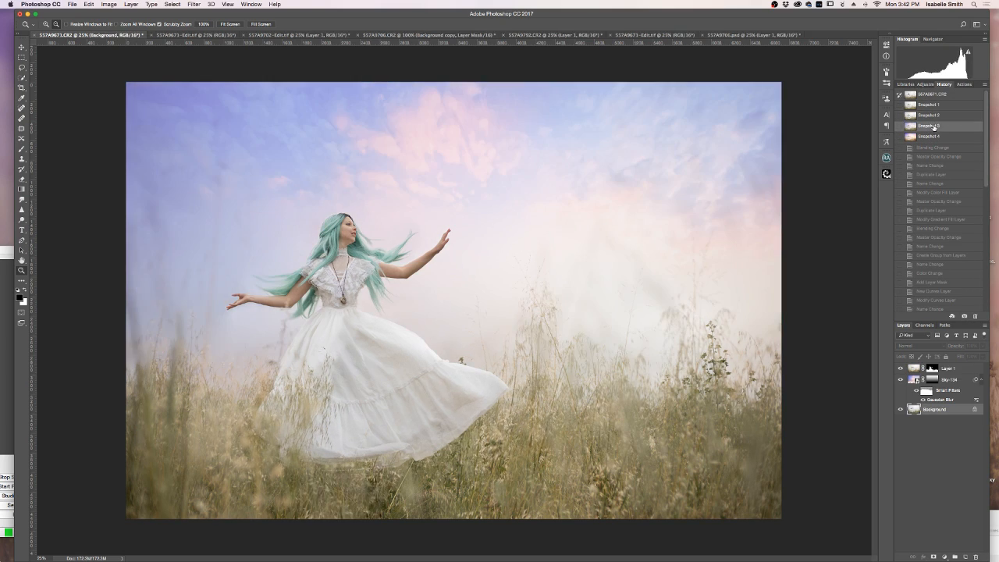
click(934, 137)
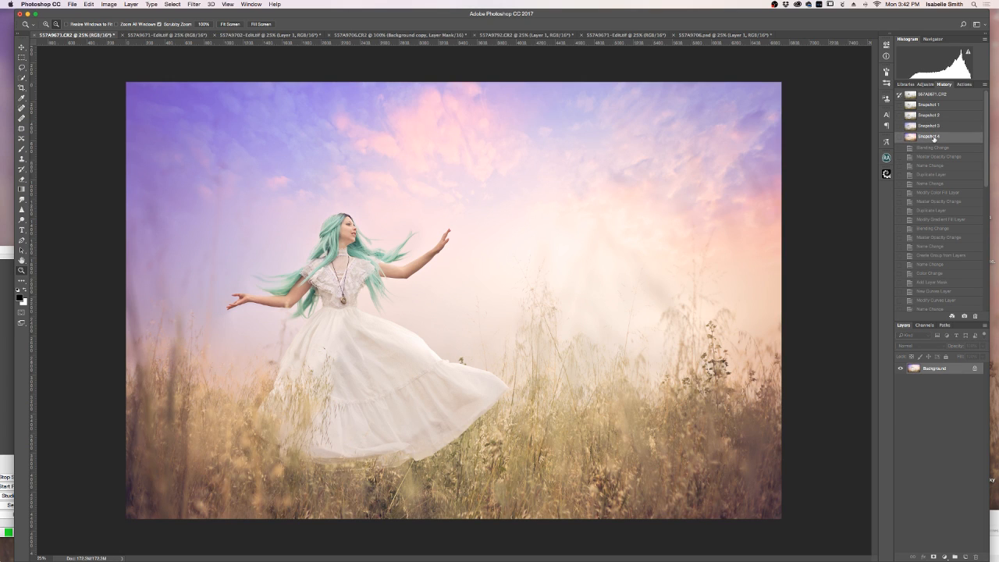
click(934, 126)
click(934, 137)
click(931, 96)
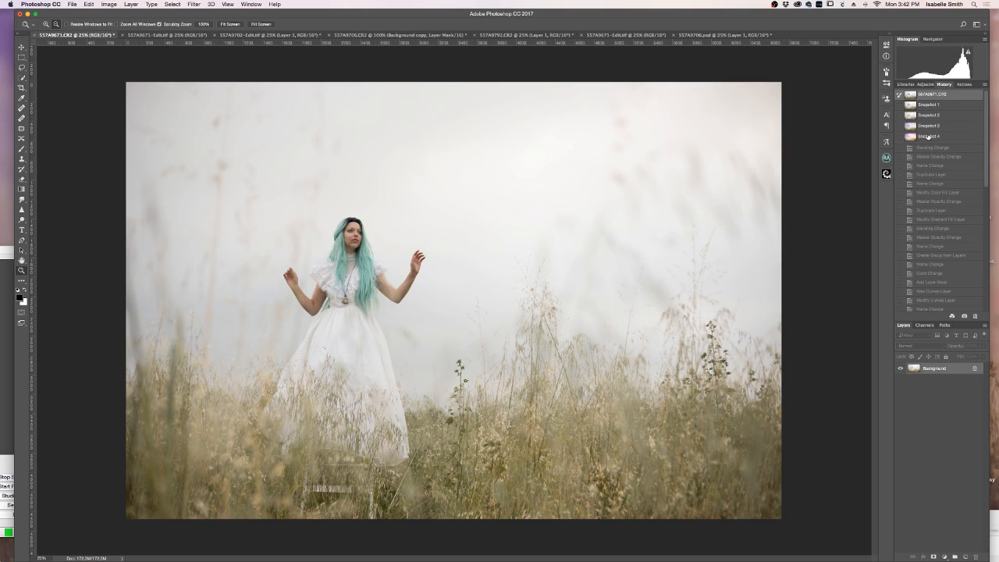
click(927, 137)
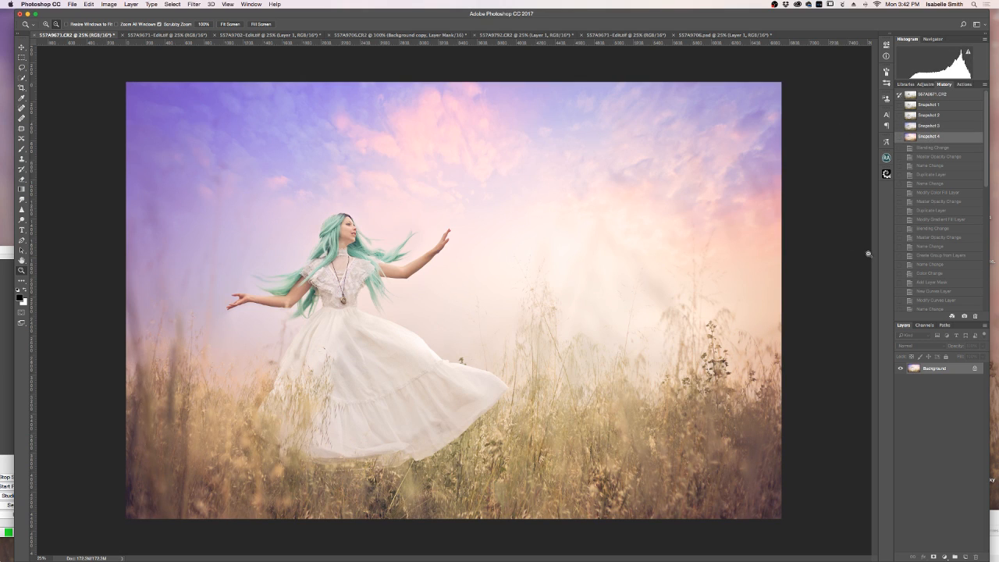
Step: Switch to Finder and preview the sparkle images in the Class folder's DancingLightOverlays subfolder
drag(902, 17, 772, 17)
click(885, 61)
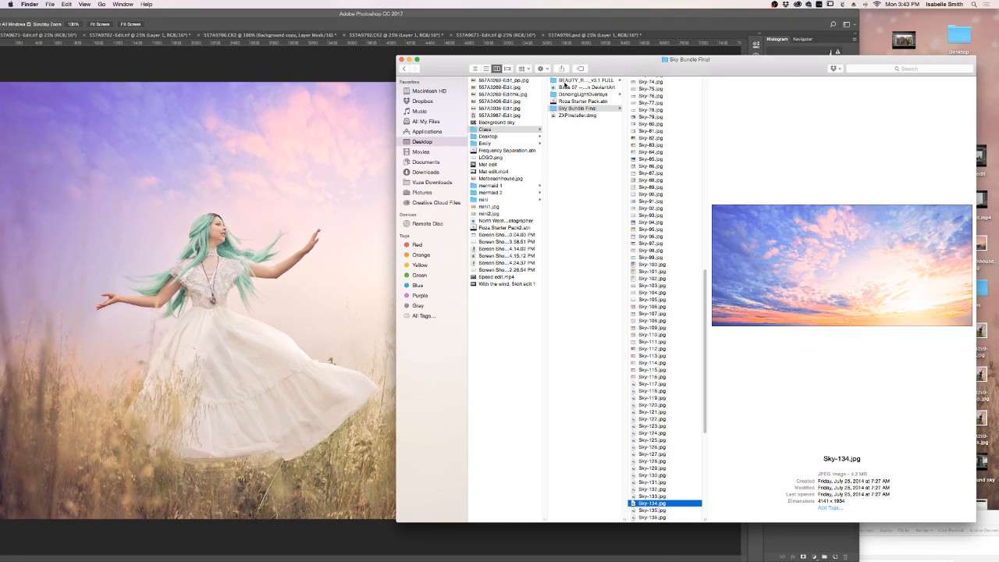
click(571, 87)
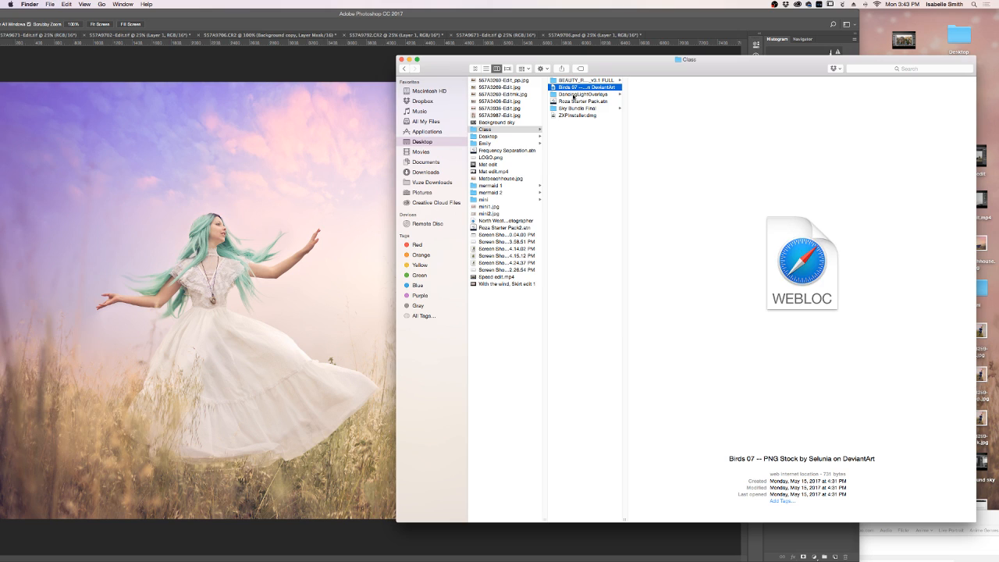
click(574, 95)
click(660, 88)
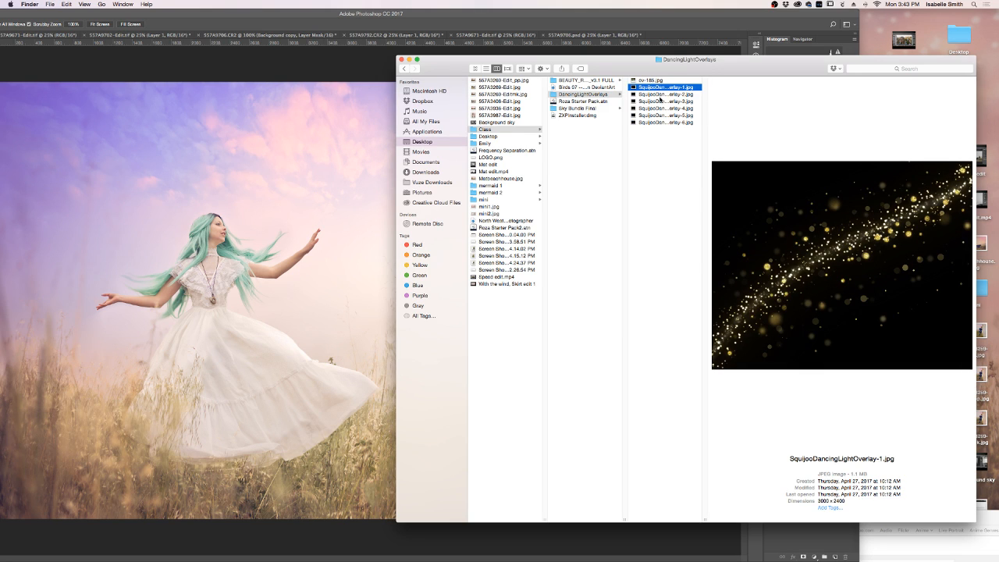
click(660, 100)
click(661, 95)
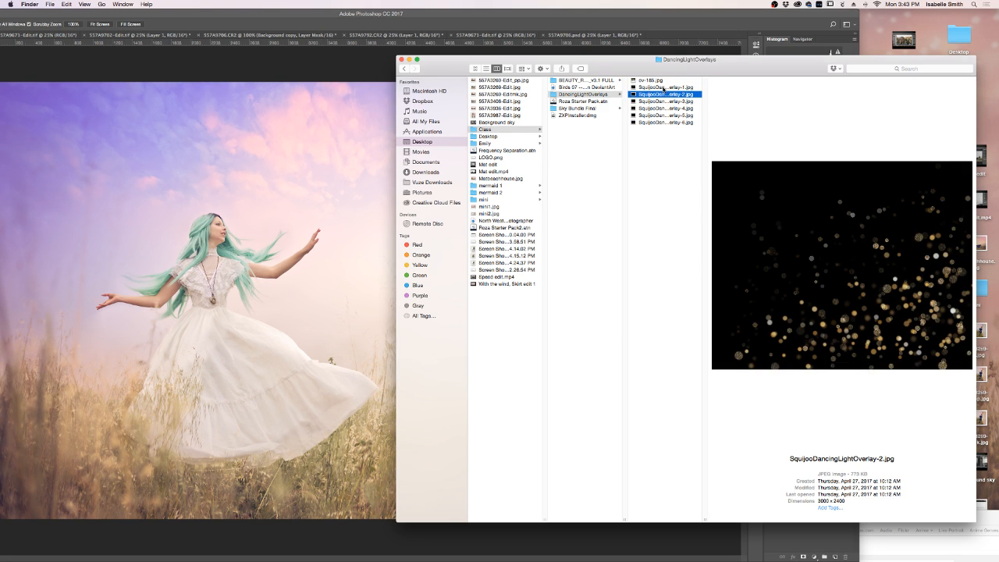
Step: Place SquijooDancingLightOverlay-1.jpg into the Photoshop composite and stretch it over nearly the whole image
click(664, 87)
mouse_move(669, 88)
mouse_down()
mouse_move(656, 87)
mouse_move(671, 87)
mouse_up()
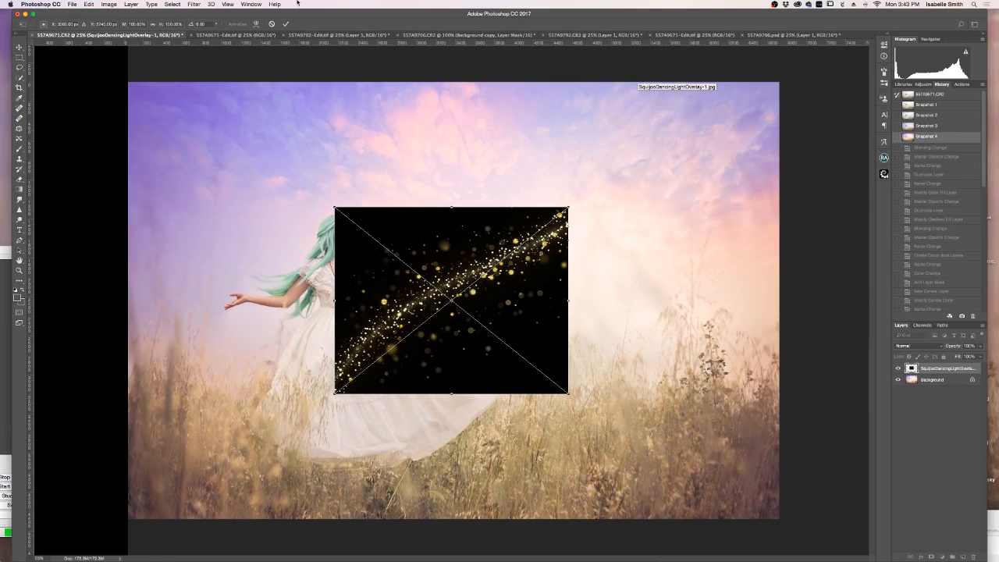
drag(359, 297, 133, 350)
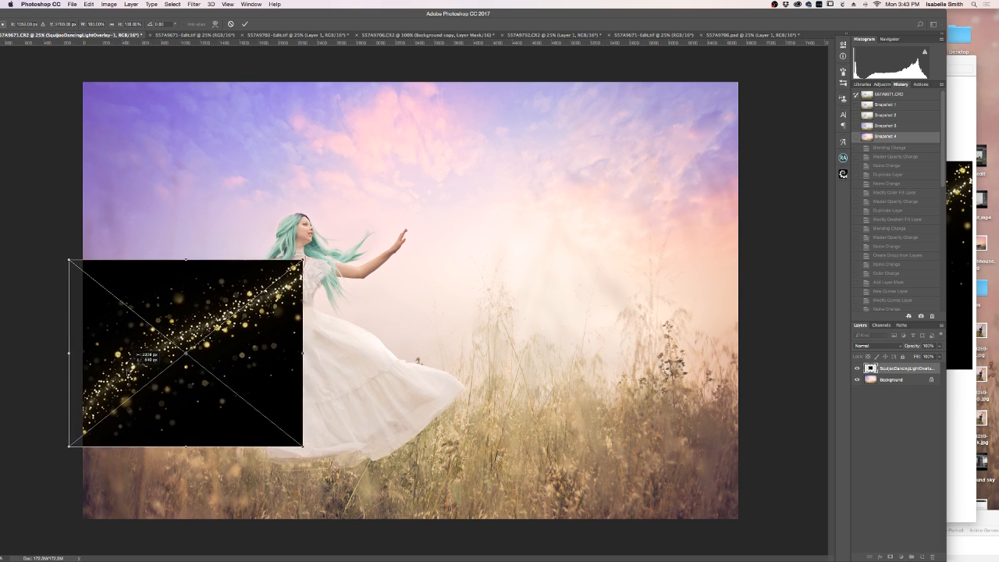
drag(309, 267, 738, 87)
drag(69, 448, 71, 533)
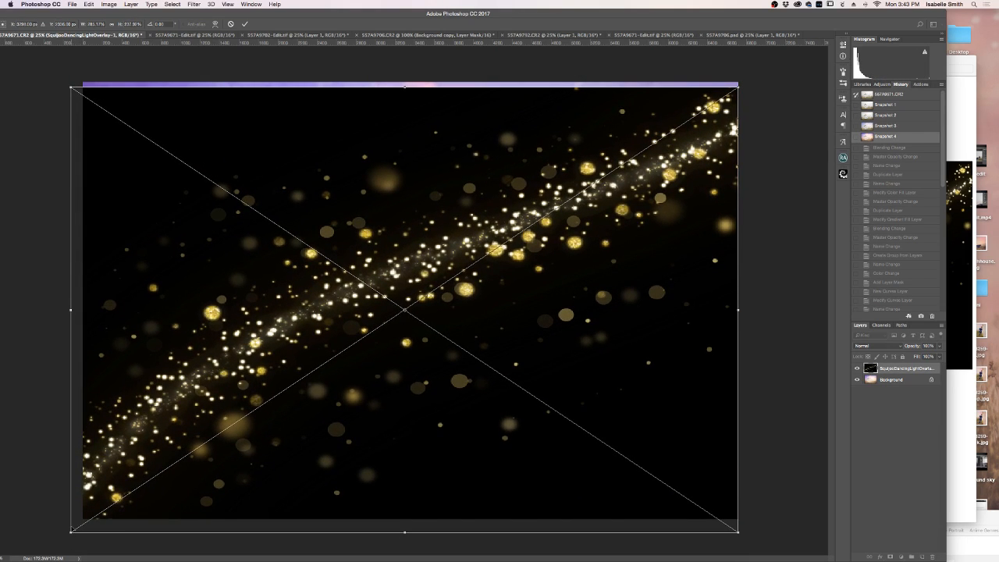
key(Return)
key(z)
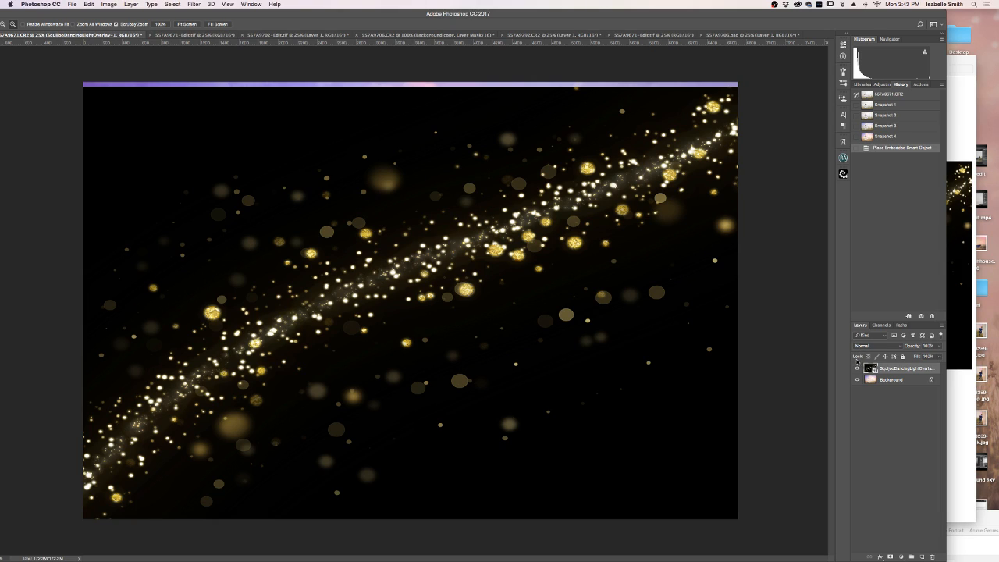
Step: Set the sparkle overlay layer to Screen blending at about 46% opacity and compare the result with the 9671-Edit.tif version
click(862, 345)
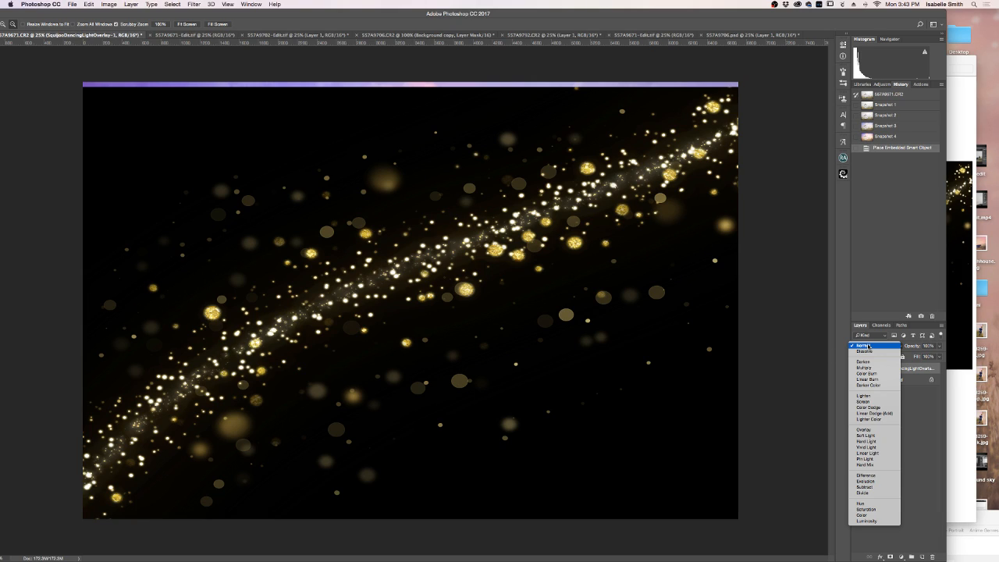
click(868, 401)
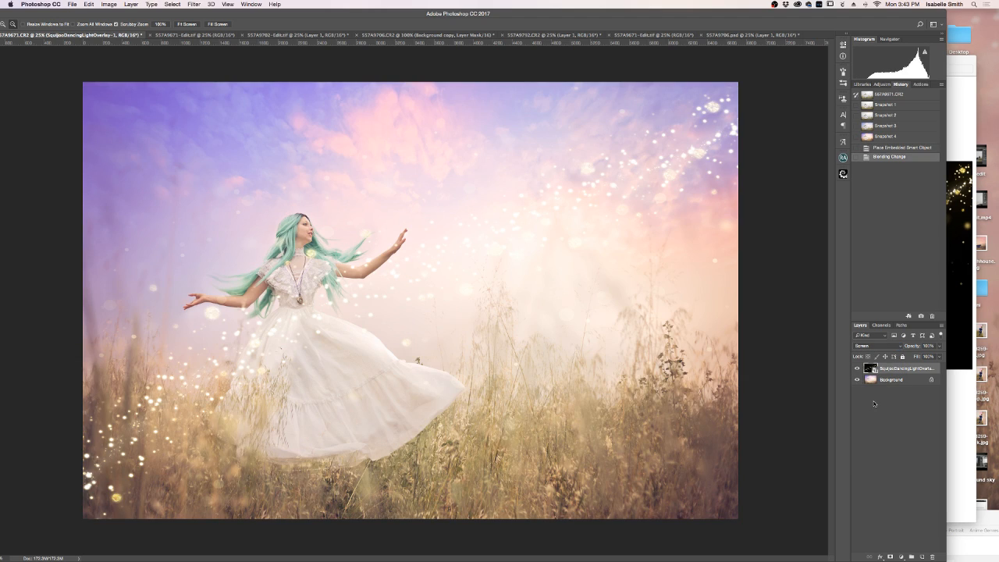
drag(938, 345, 921, 357)
click(187, 36)
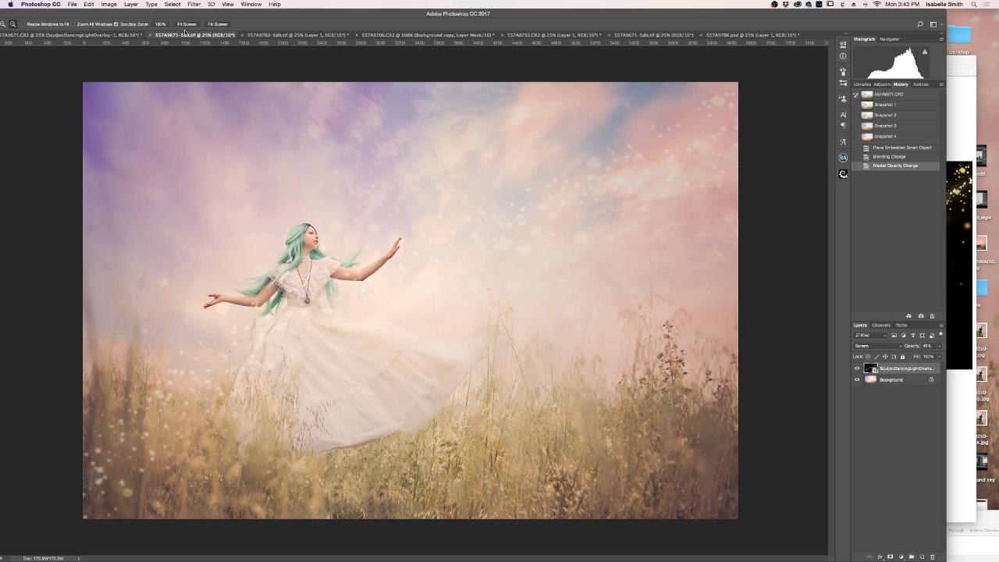
click(125, 35)
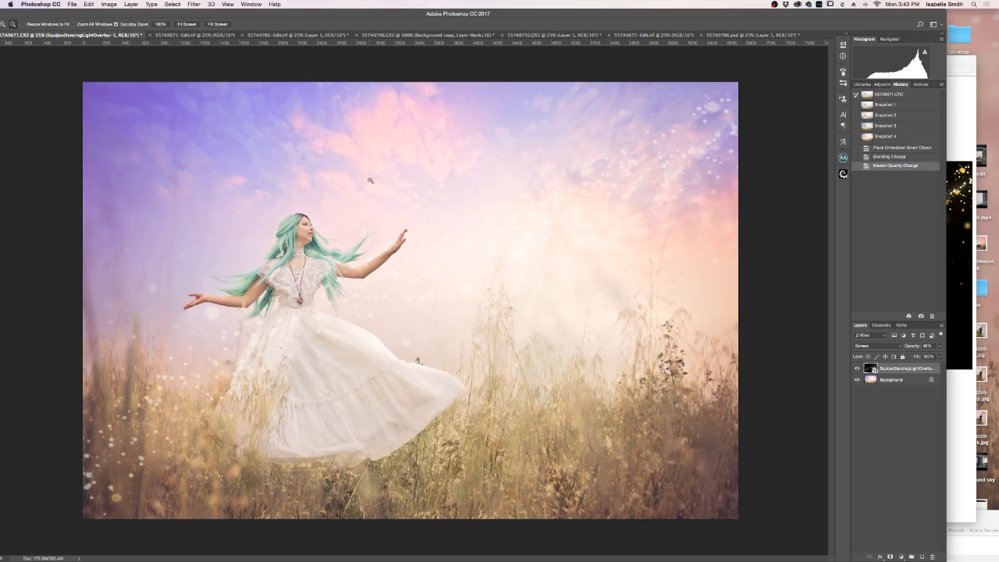
Step: Squash the sparkle overlay vertically and move it down so its lower edge meets the bottom of the image
drag(24, 15, 64, 15)
click(980, 346)
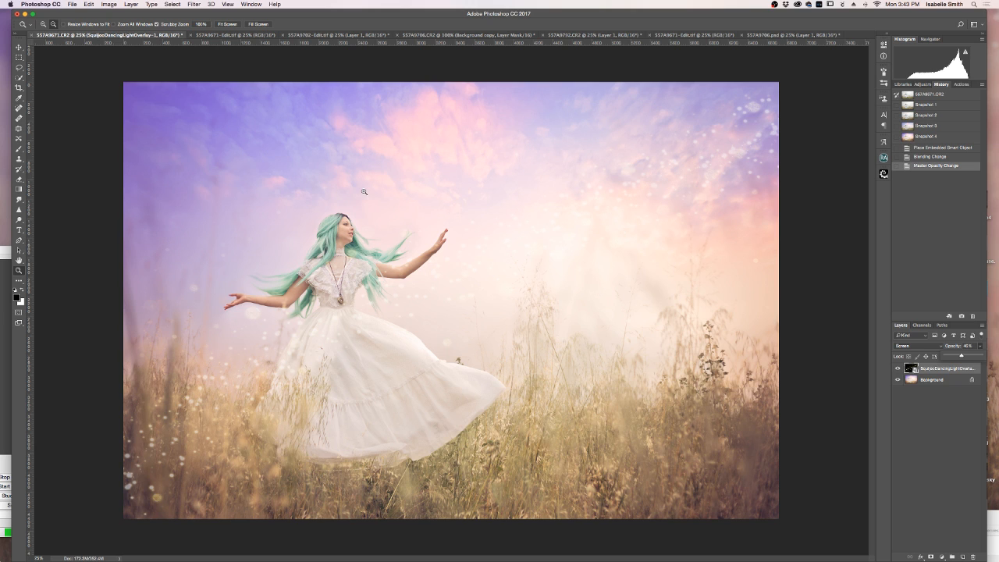
click(25, 48)
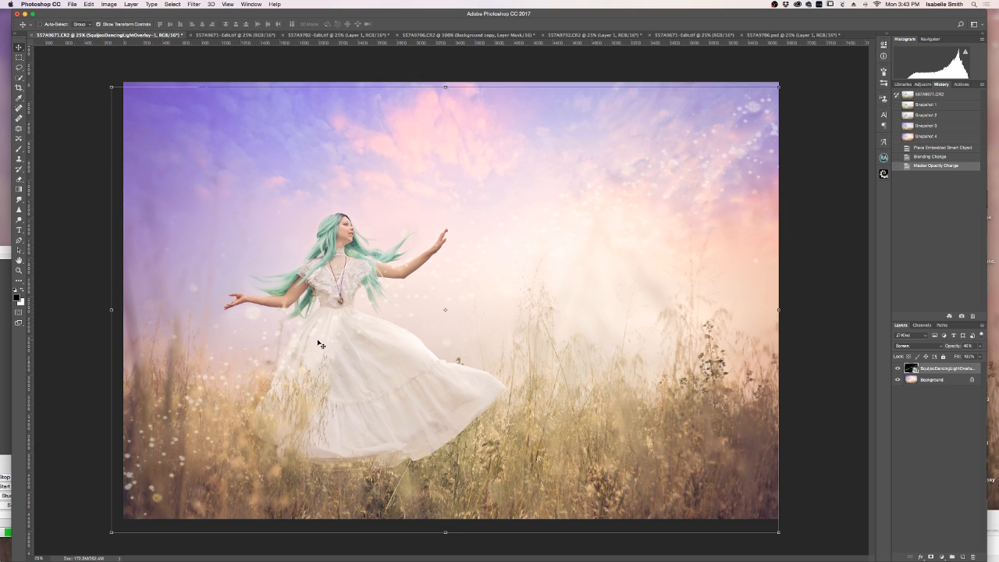
drag(445, 533, 443, 508)
drag(501, 335, 503, 348)
key(Return)
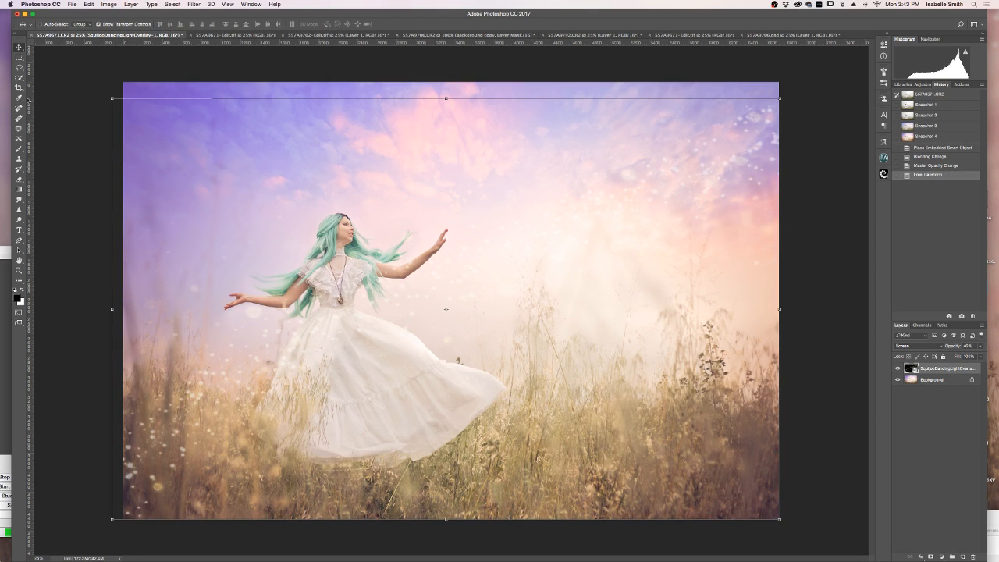
Step: Increase the sparkle overlay layer's opacity slightly
click(19, 67)
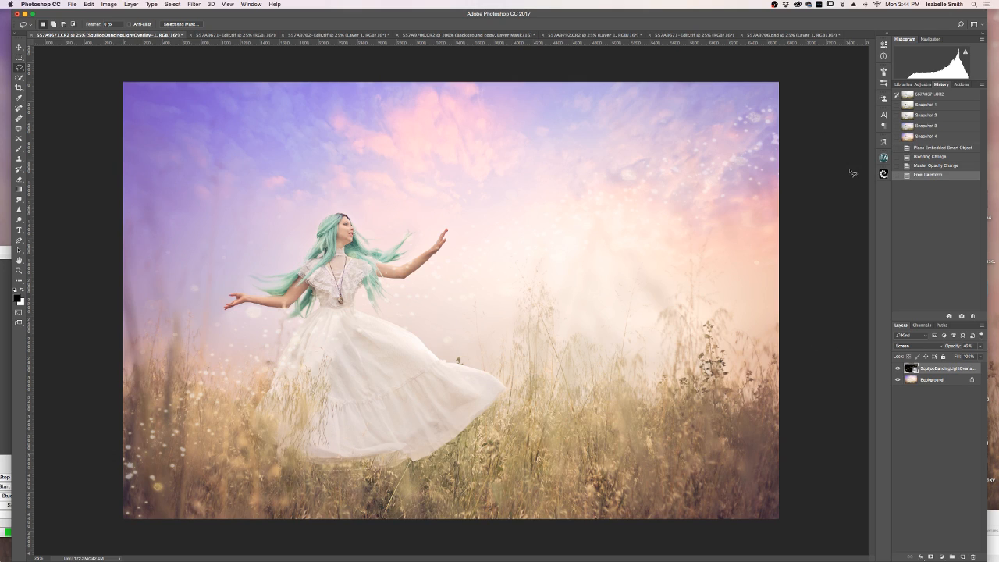
click(982, 346)
drag(961, 356, 961, 357)
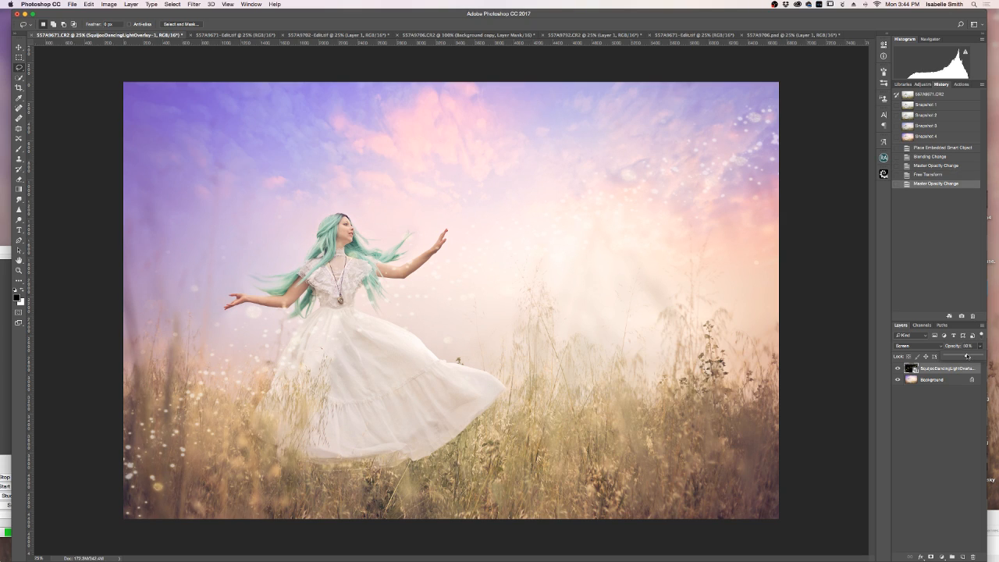
Step: Soften the sparkle overlay with a Gaussian Blur of about 5.8 pixels and compare it with the 9671-Edit.tif version
click(929, 374)
click(193, 4)
mouse_move(258, 97)
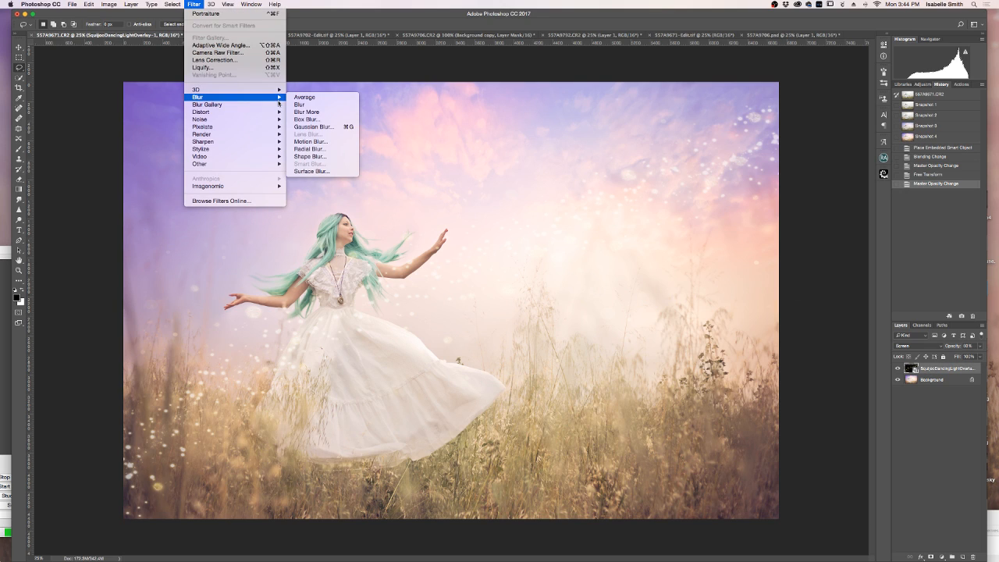
click(319, 126)
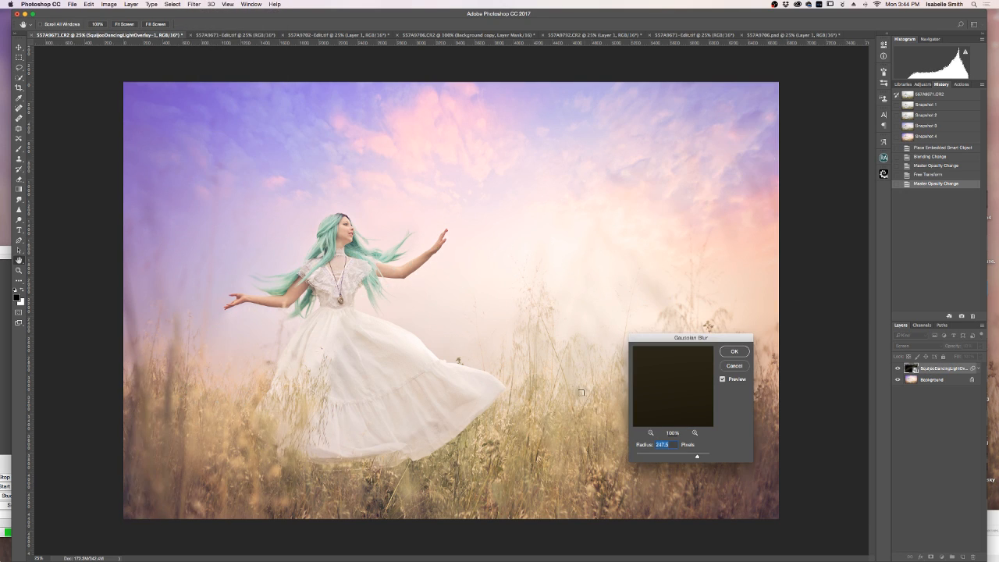
click(649, 456)
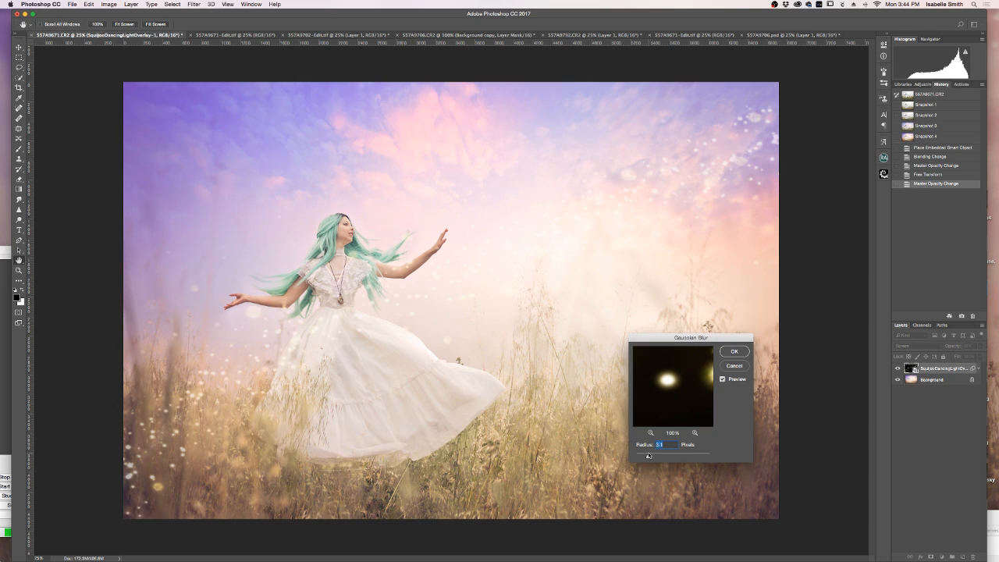
drag(648, 456, 655, 457)
drag(660, 457, 658, 459)
click(734, 351)
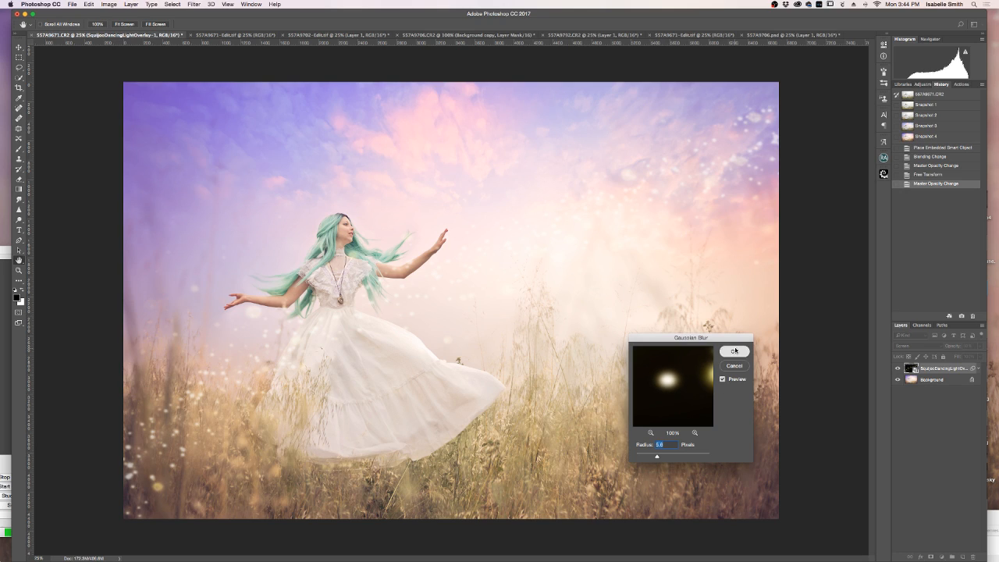
click(219, 35)
click(110, 35)
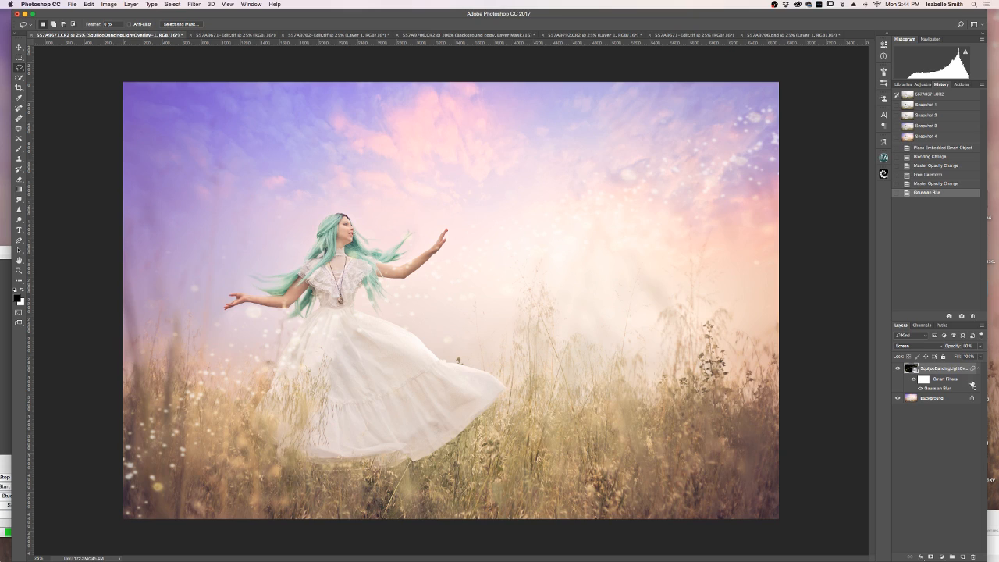
Step: Flatten the sparkle overlay into the image and duplicate the Background onto a new layer
right_click(938, 398)
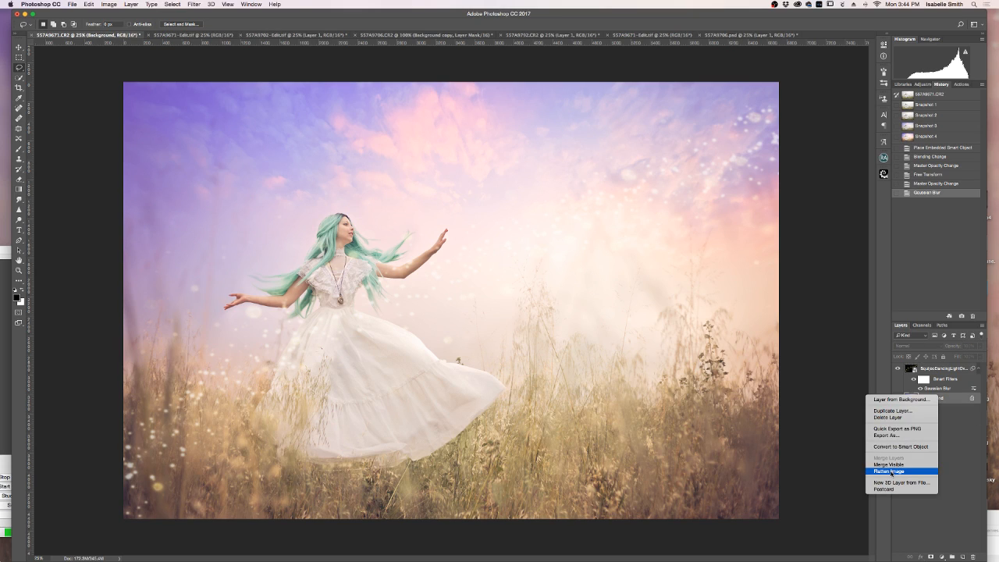
click(902, 473)
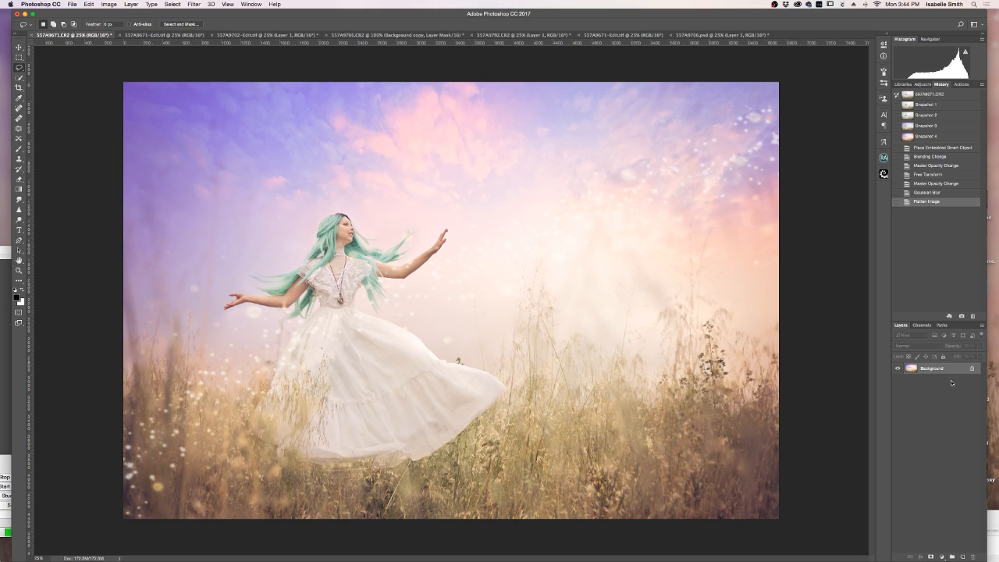
key(super+j)
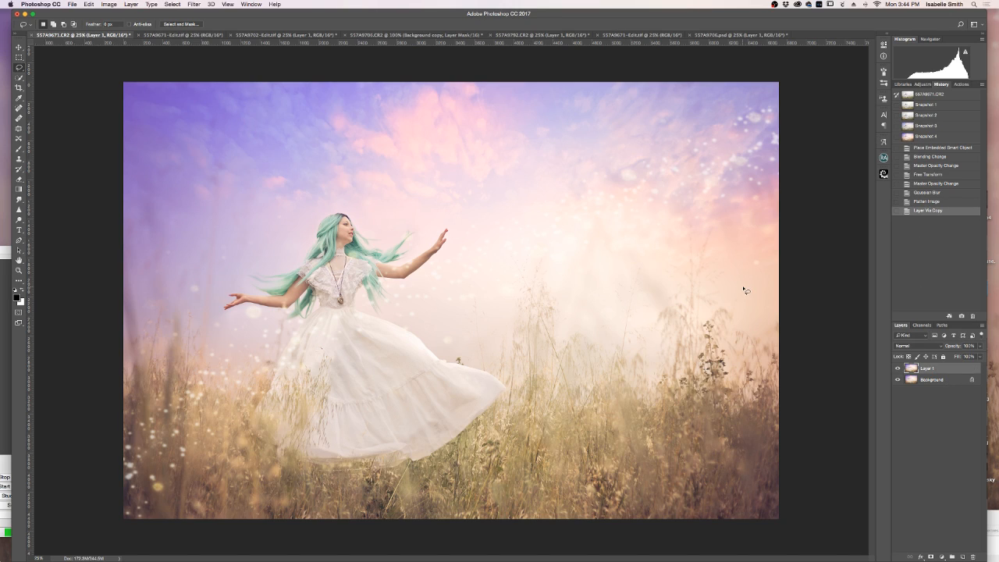
Step: Show the recorded actions and look through the list for a suitable finishing action
click(961, 84)
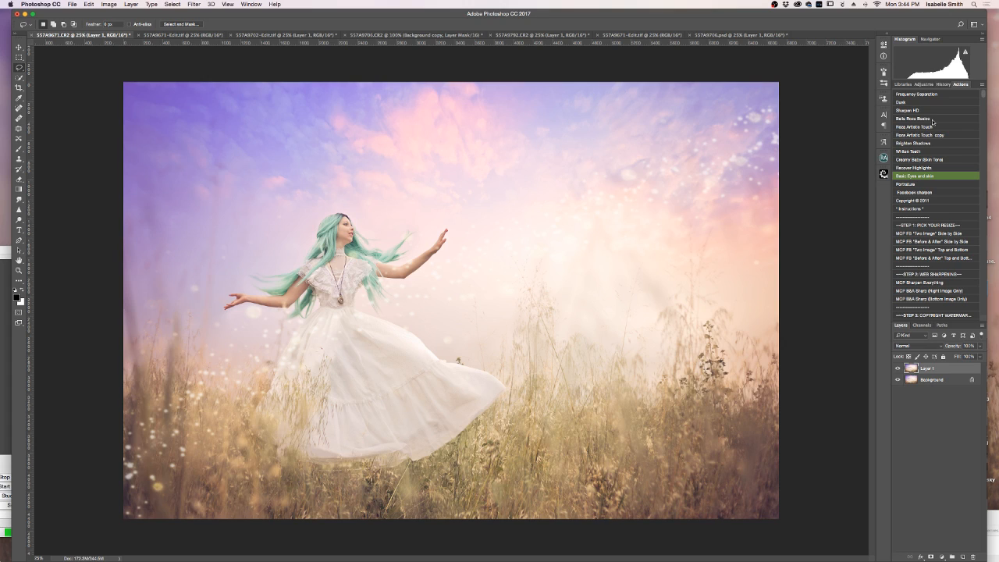
scroll(923, 203, down, 3)
scroll(923, 203, up, 3)
scroll(924, 206, down, 5)
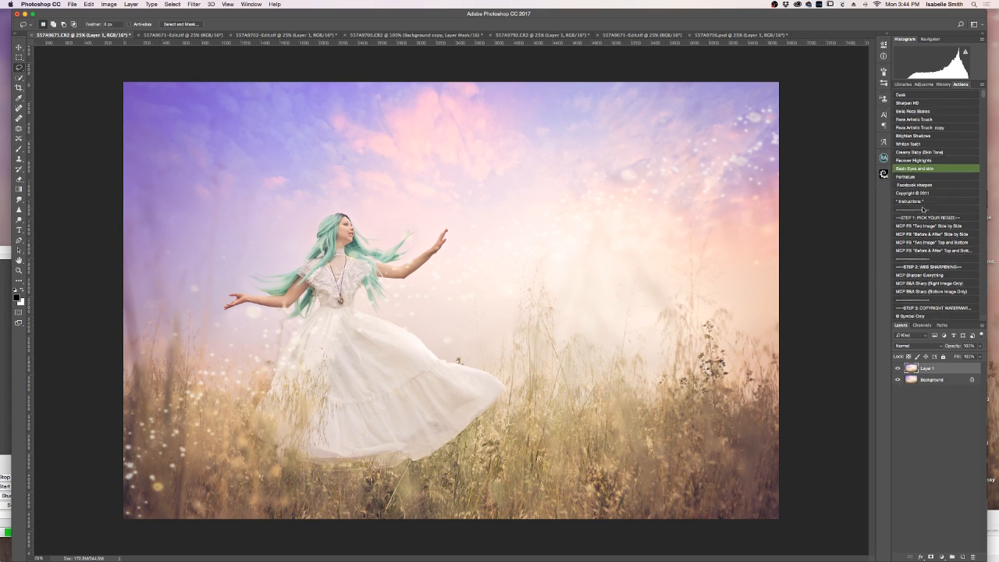
scroll(922, 212, up, 5)
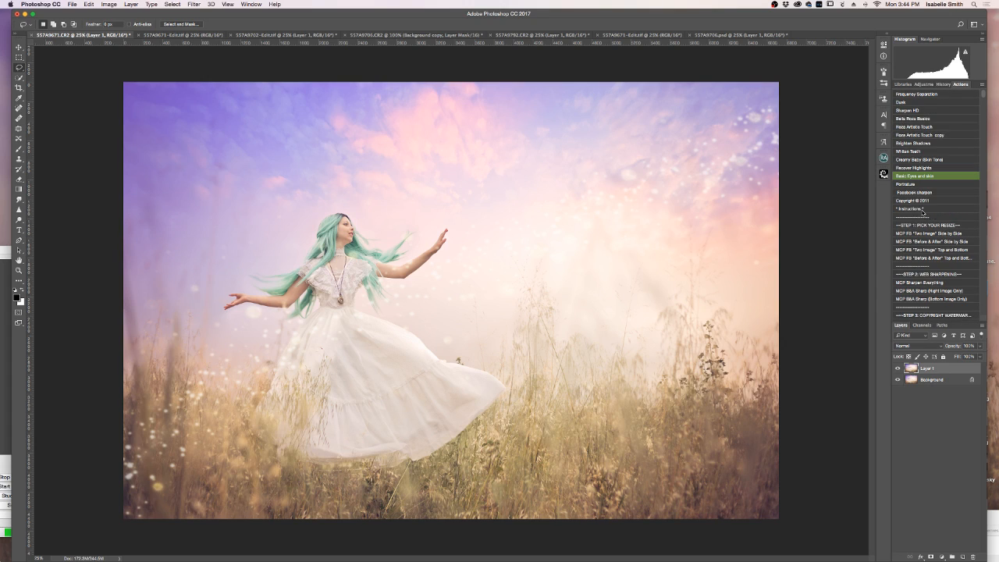
Step: Brighten the woman's face and both arms on Layer 1 with an enlarged Dodge brush set to Midtones
click(18, 270)
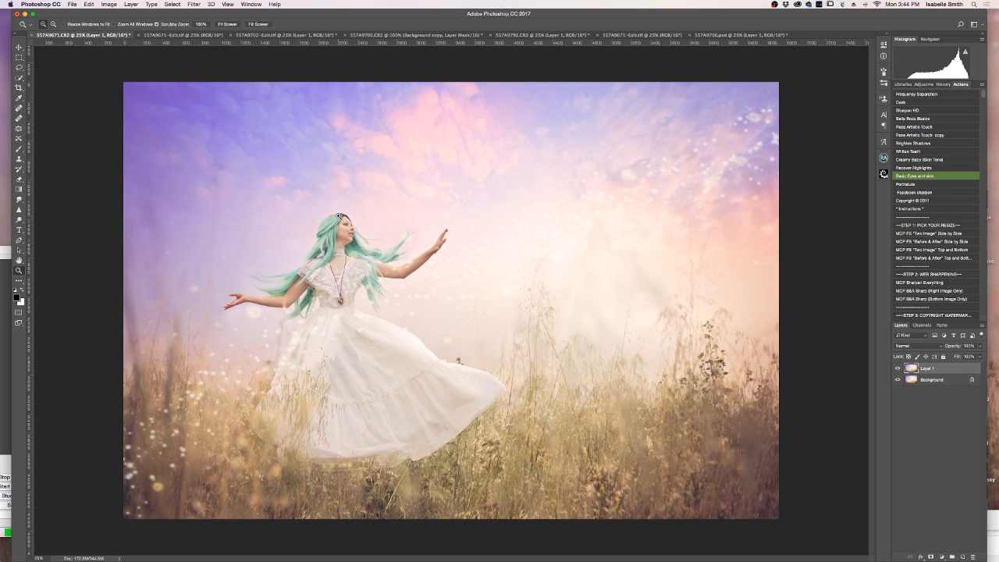
click(337, 221)
click(335, 229)
drag(18, 219, 47, 220)
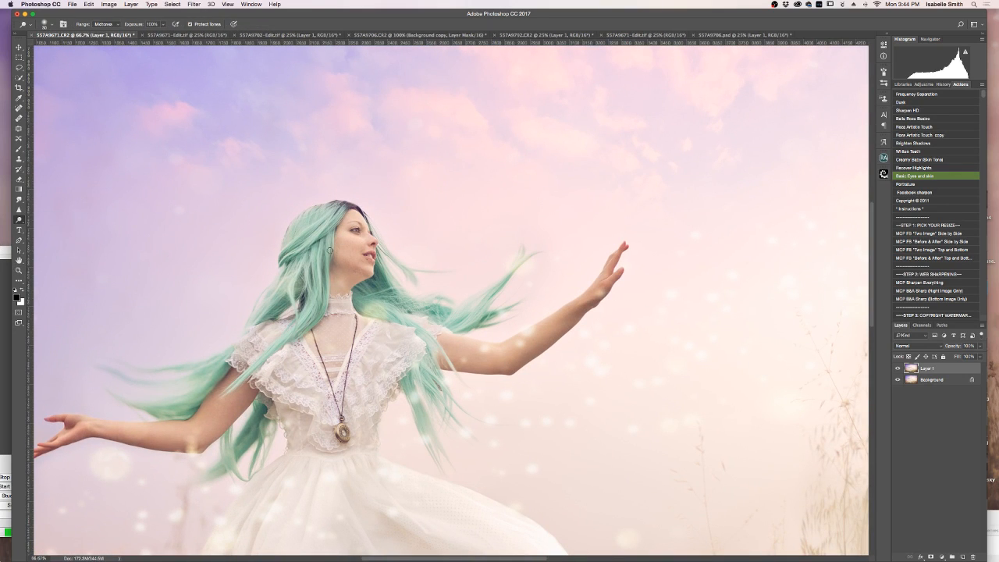
key(bracketright)
key(bracketright)
mouse_move(360, 231)
mouse_down()
mouse_move(350, 238)
mouse_move(362, 247)
mouse_up()
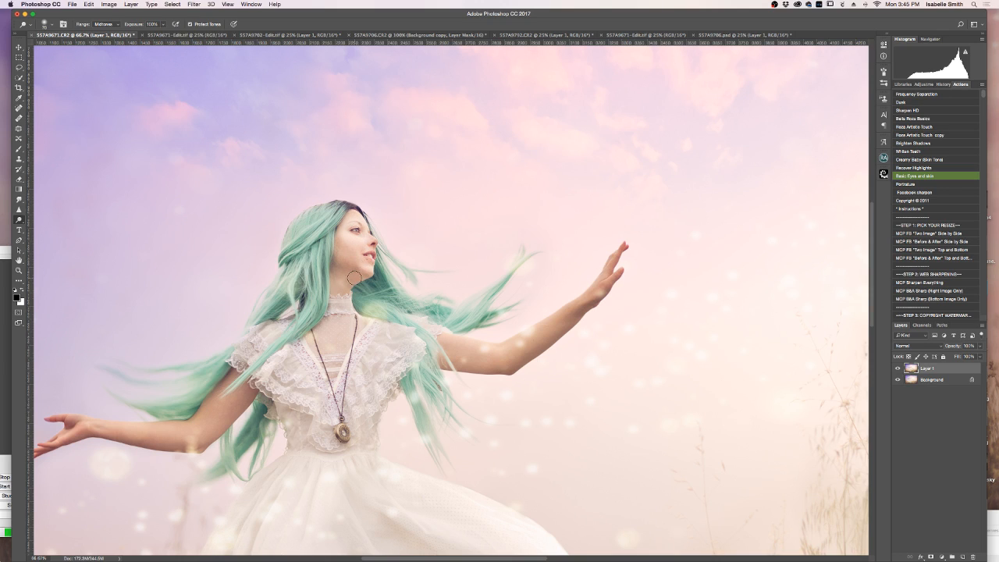
mouse_move(437, 341)
mouse_down()
mouse_move(506, 350)
mouse_move(596, 295)
mouse_up()
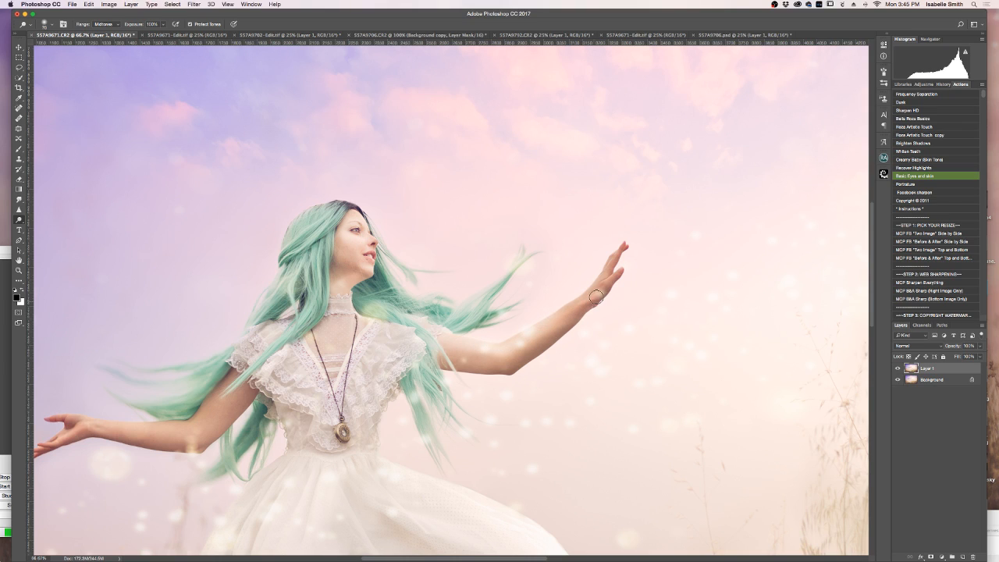
mouse_move(234, 380)
mouse_down()
mouse_move(183, 429)
mouse_move(61, 428)
mouse_up()
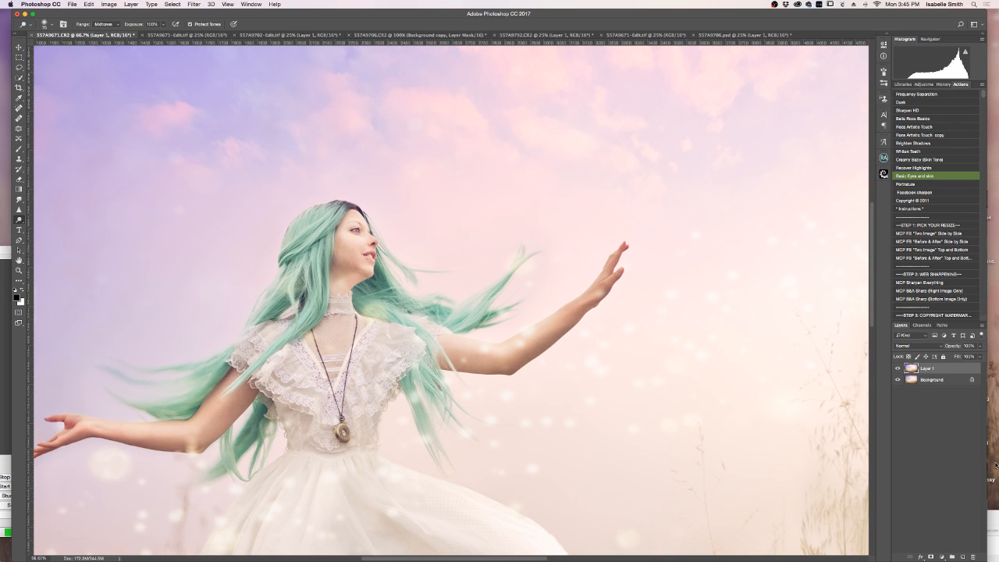
Step: Lower the dodged Layer 1 to about 77% opacity and check it against the Background
click(979, 346)
click(956, 355)
click(899, 371)
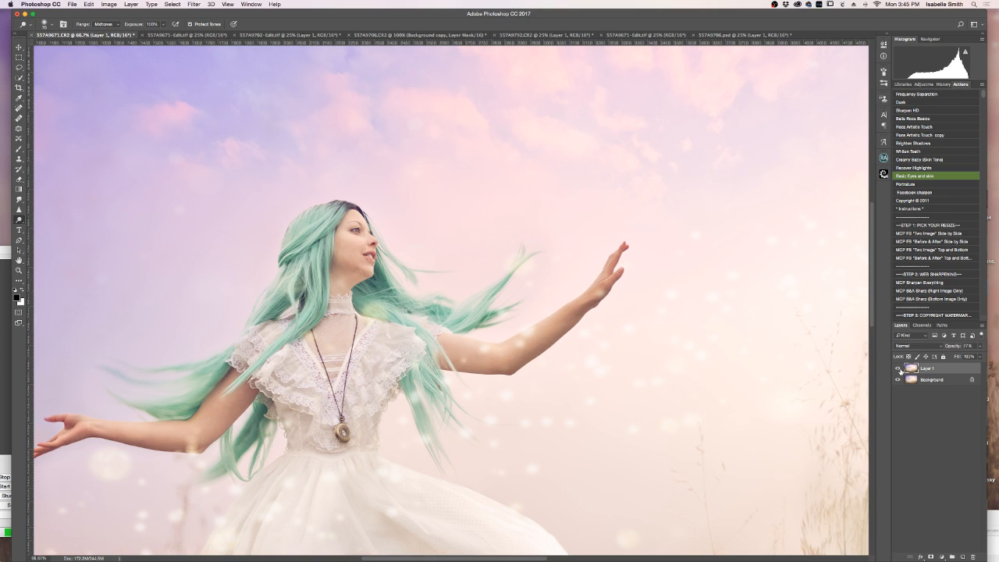
Step: Switch to the Burn tool and shrink its brush to suit the small details of the face
right_click(19, 219)
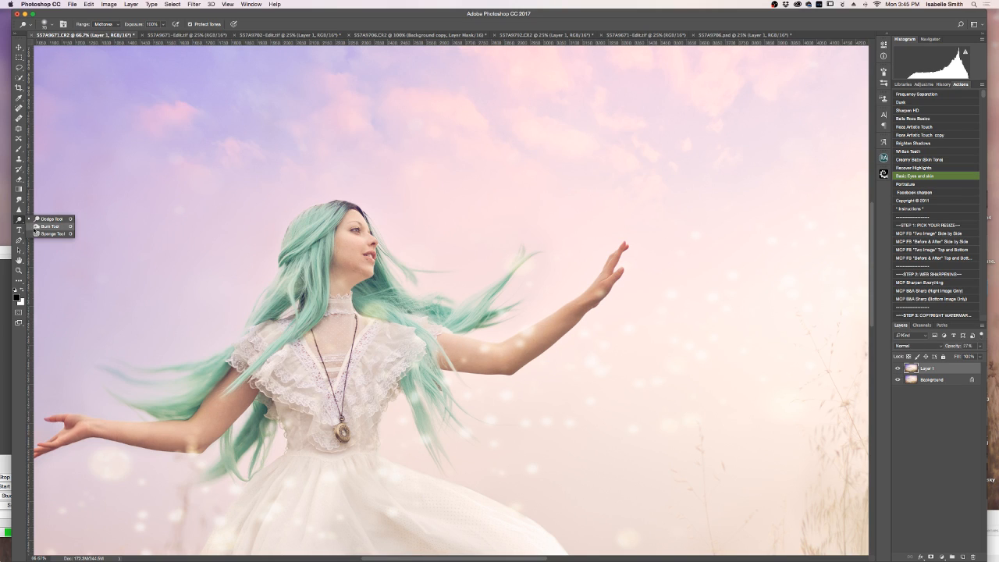
click(36, 226)
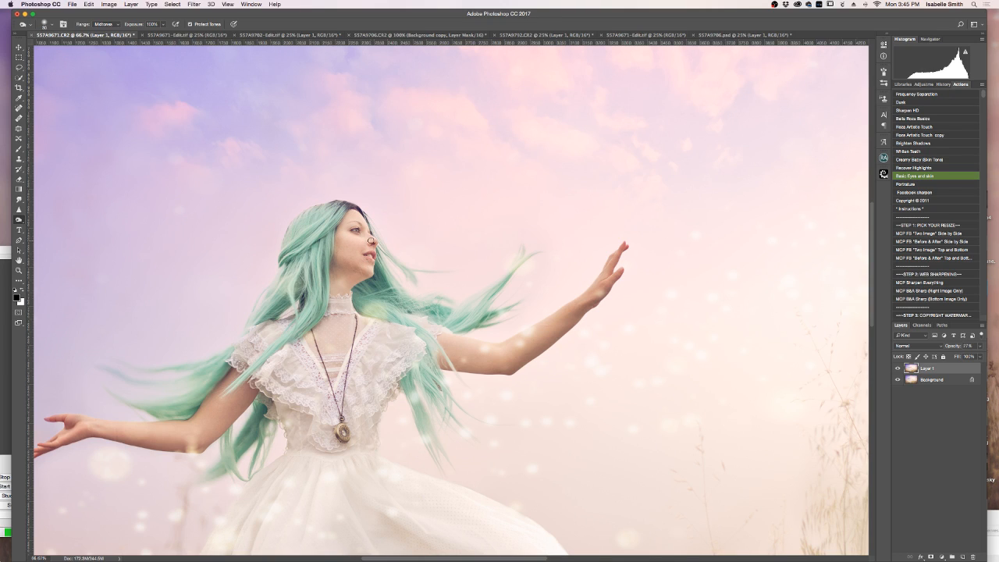
key(bracketleft)
key(bracketleft)
key(bracketleft)
key(bracketleft)
key(bracketleft)
Step: Check the whole composite and flatten the dodged Layer 1 into the Background
click(18, 270)
right_click(268, 291)
click(293, 297)
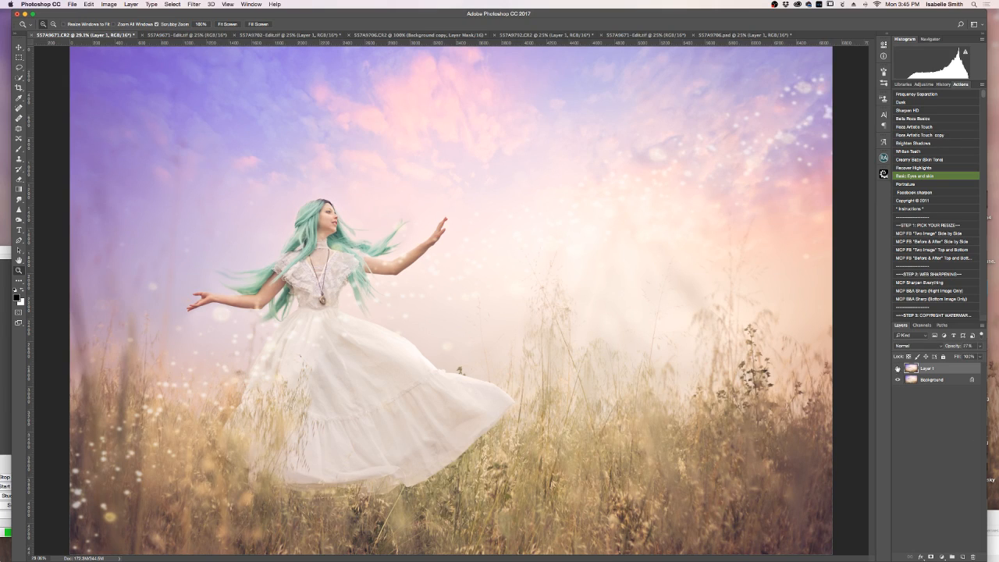
right_click(923, 381)
click(946, 455)
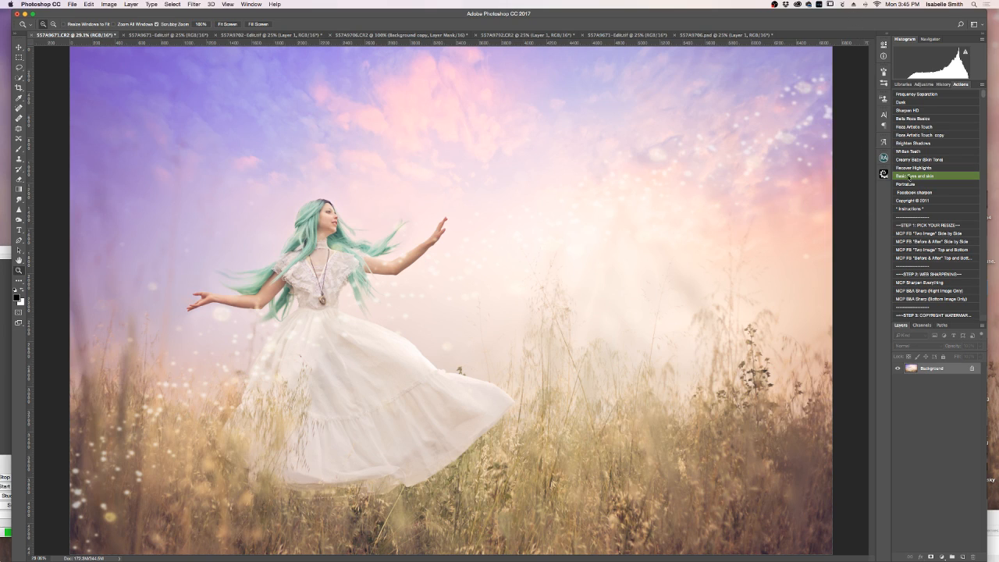
Step: Run the Basic Eyes and skin action and ready the Brush on the Pro Retouch mask for the woman's skin
click(911, 176)
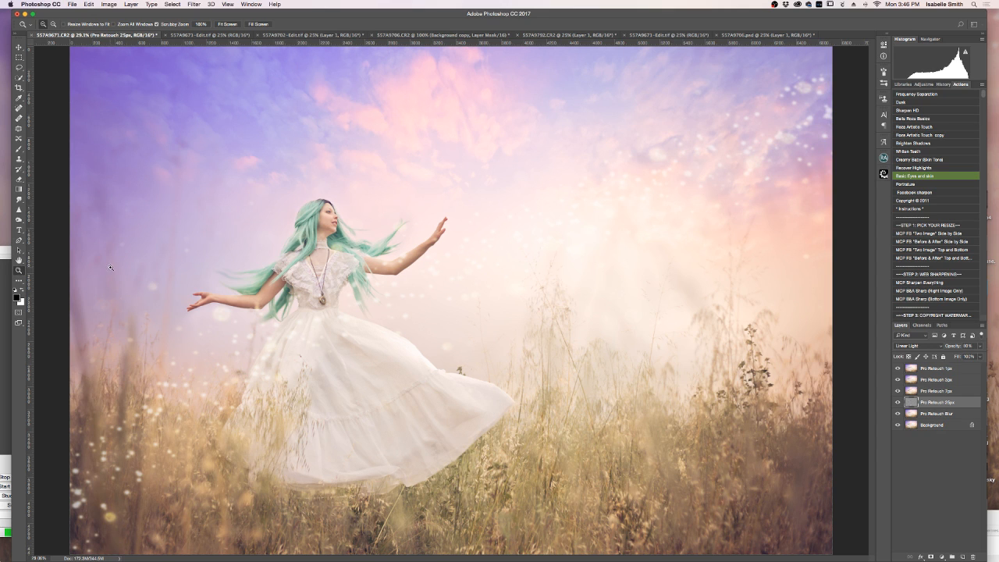
drag(274, 270, 275, 262)
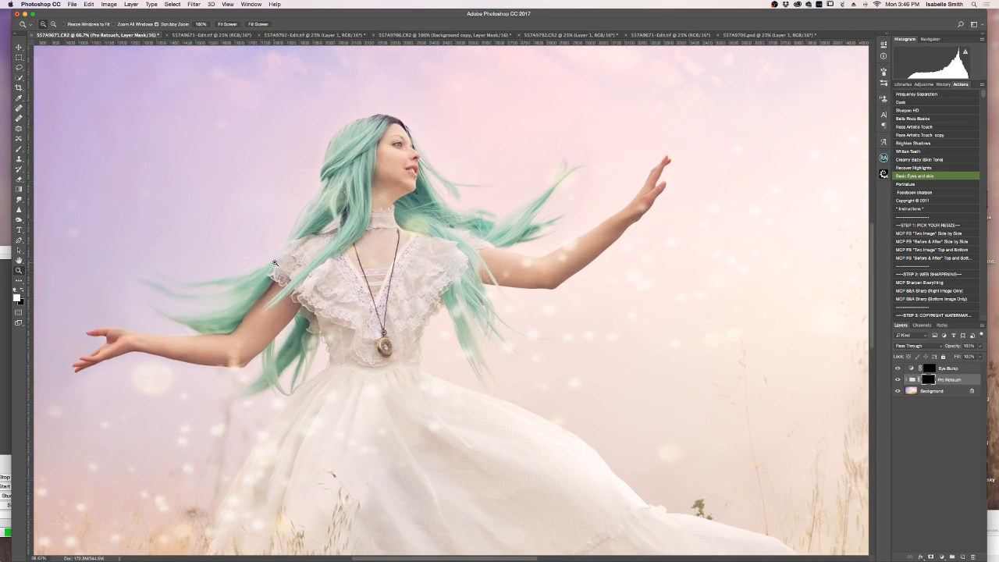
click(19, 148)
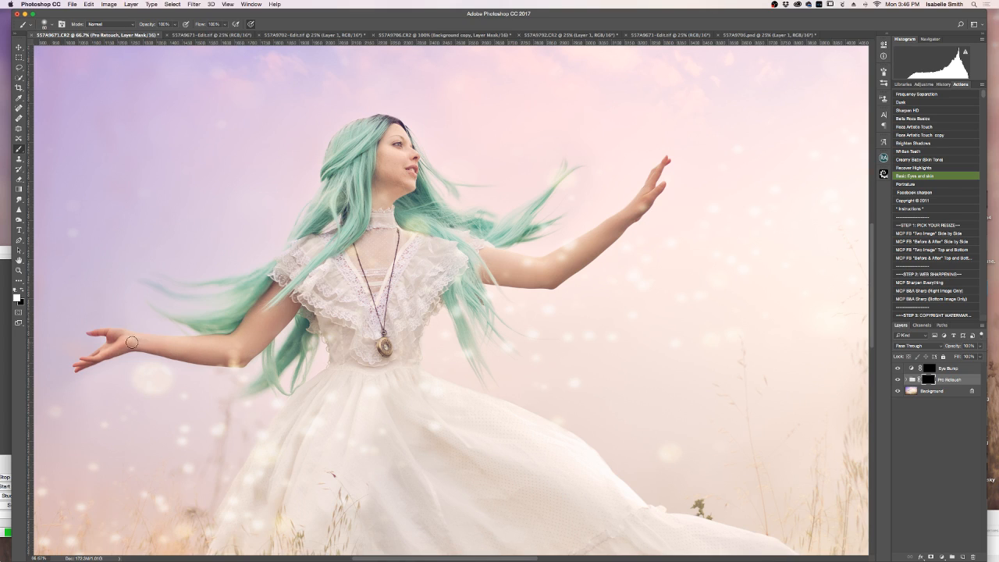
key(x)
key(x)
Step: Lower the Pro Retouch group's opacity to about 75% and compare the image with the group hidden and shown
click(981, 346)
click(897, 379)
click(898, 379)
click(897, 379)
click(897, 379)
Step: Review the full image and flatten the skin retouching layers into the Background
click(19, 270)
right_click(159, 260)
click(175, 264)
alt+click(250, 279)
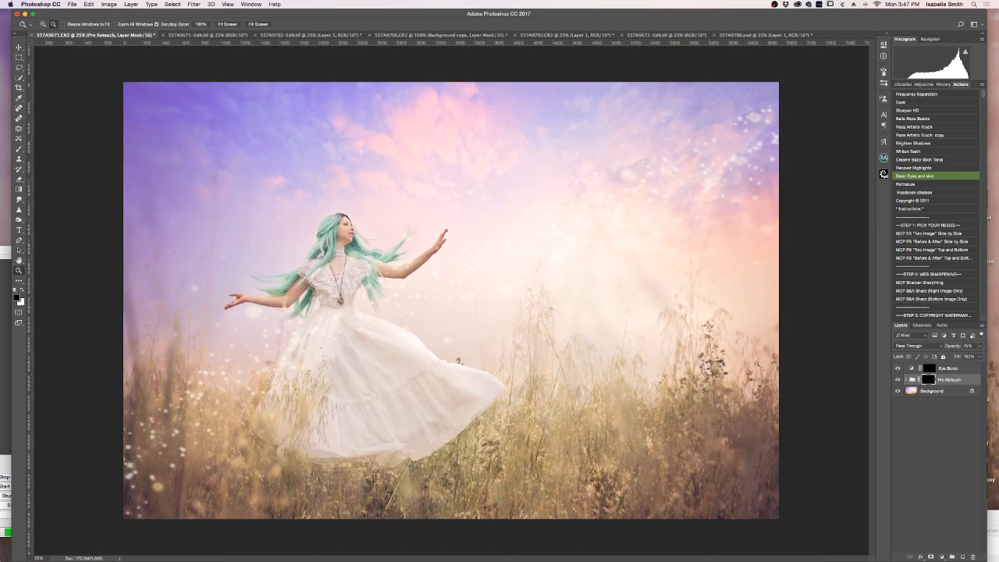
right_click(941, 391)
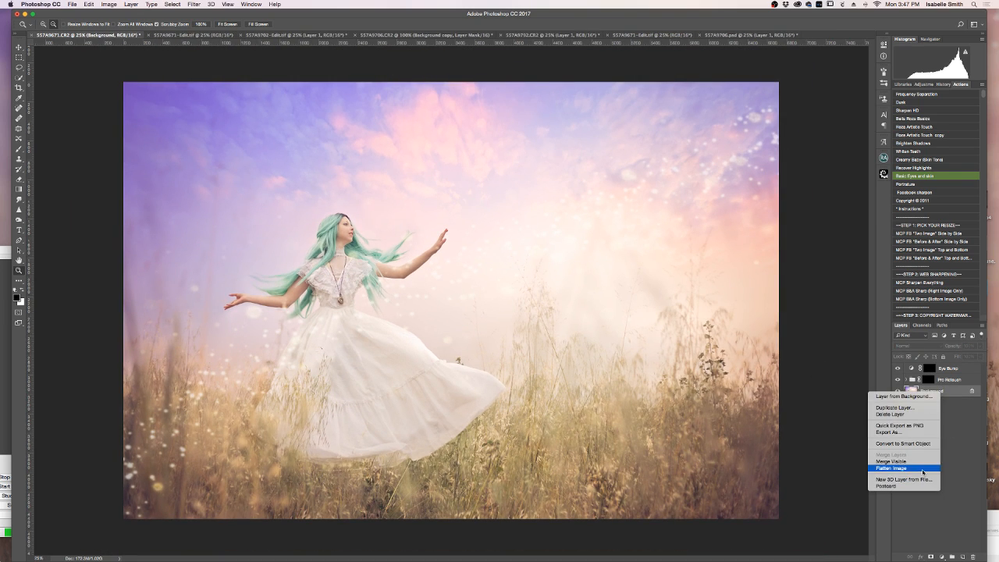
click(905, 473)
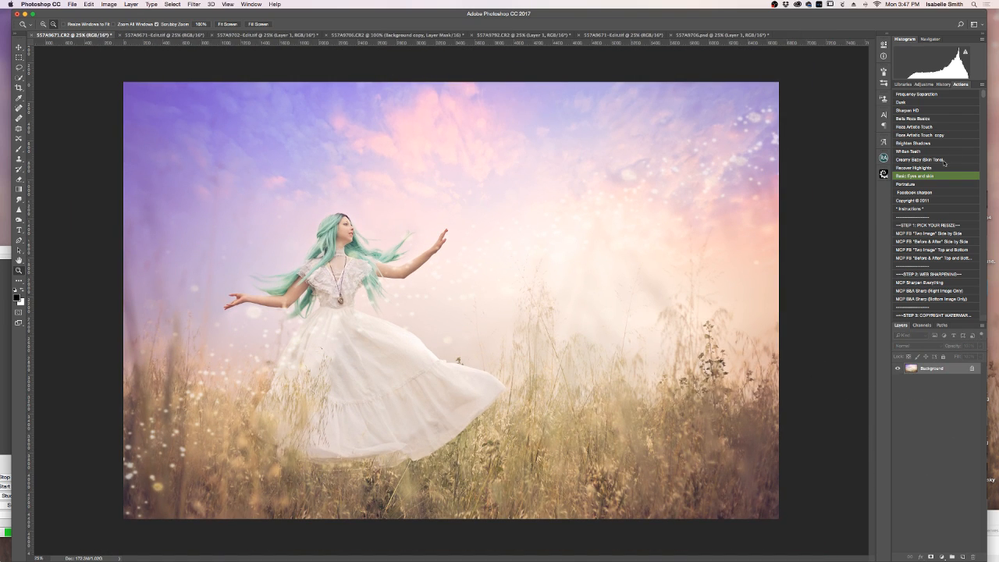
Step: Run the Sharper HD action through its instructions and compare the image with the High Definition layer hidden and shown
click(913, 114)
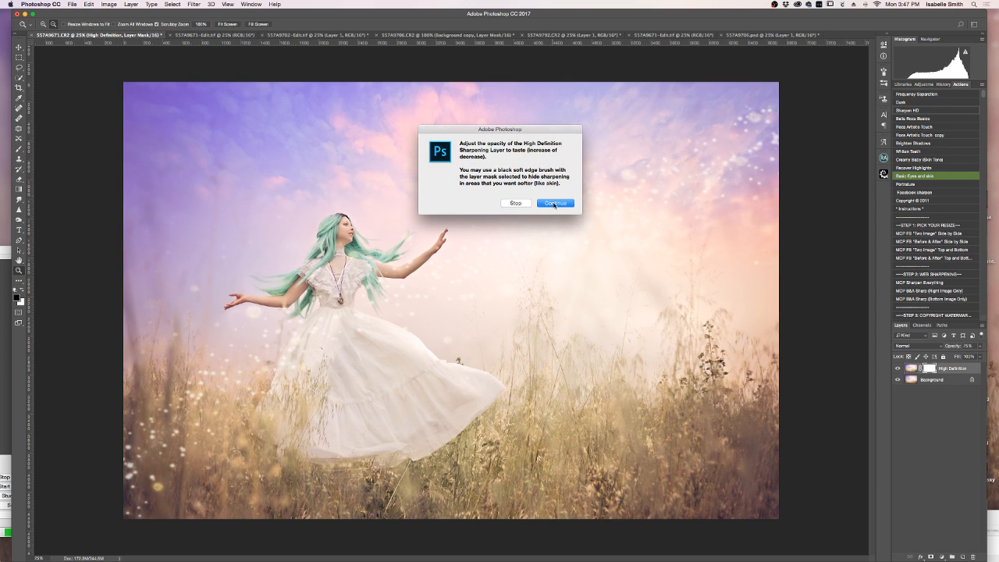
click(555, 203)
click(898, 368)
click(898, 368)
click(898, 368)
click(898, 368)
click(898, 369)
click(898, 369)
Step: Lower the High Definition layer's opacity to about 70% and flatten the image into the Background
click(979, 347)
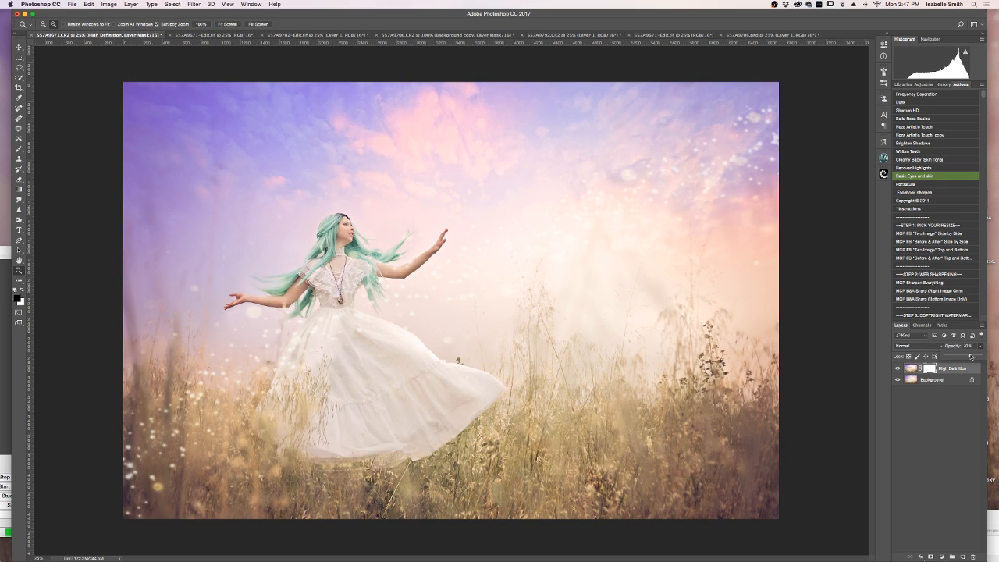
right_click(944, 382)
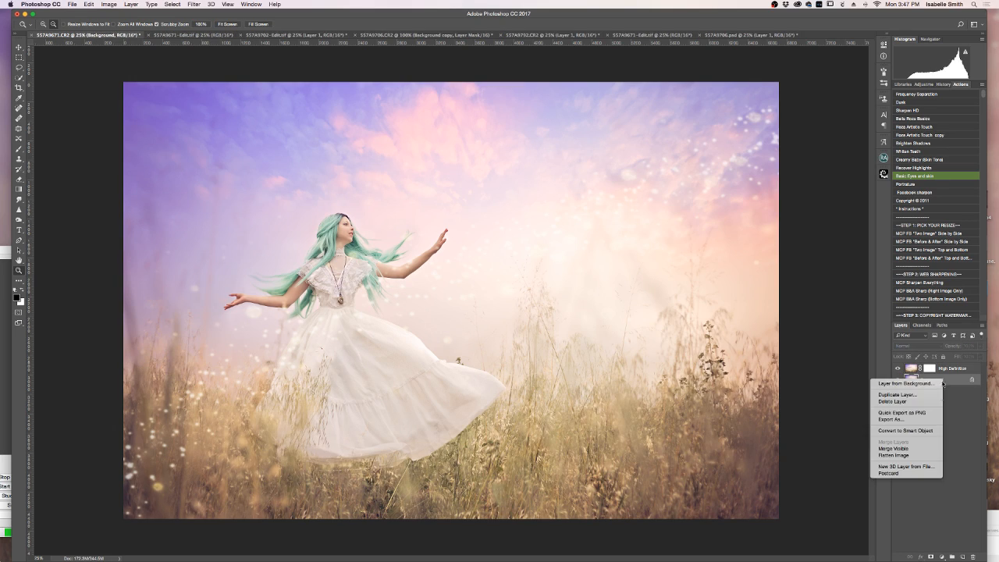
click(916, 456)
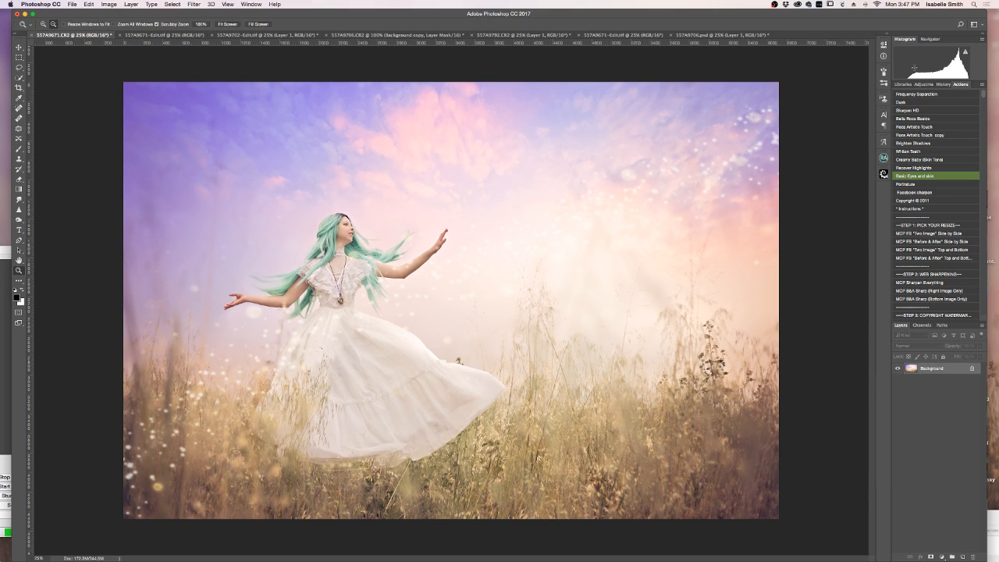
Step: Compare the original photo with each saved history snapshot, including Before Pro Retouch, ending on Snapshot 5
click(942, 84)
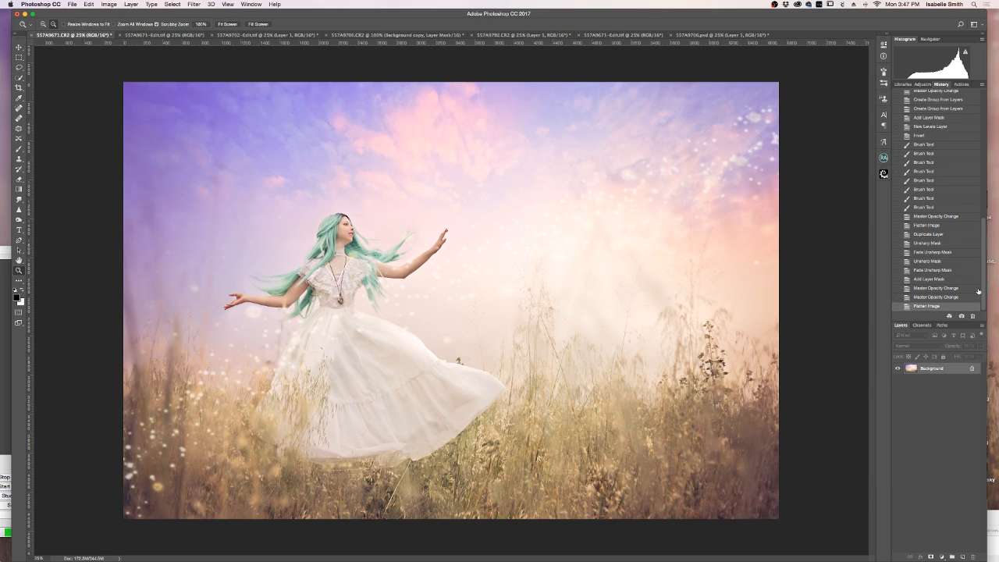
drag(984, 285, 982, 121)
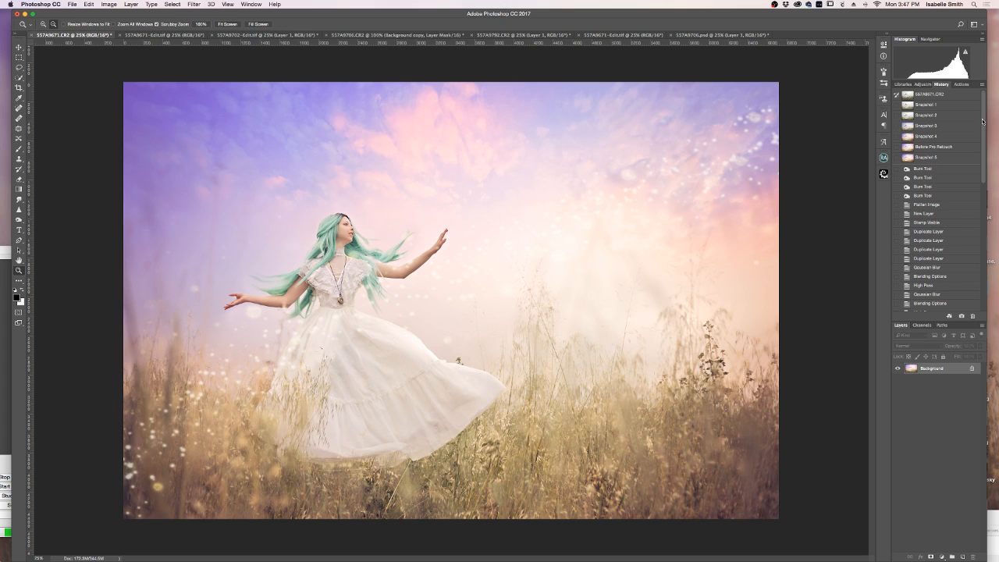
click(939, 95)
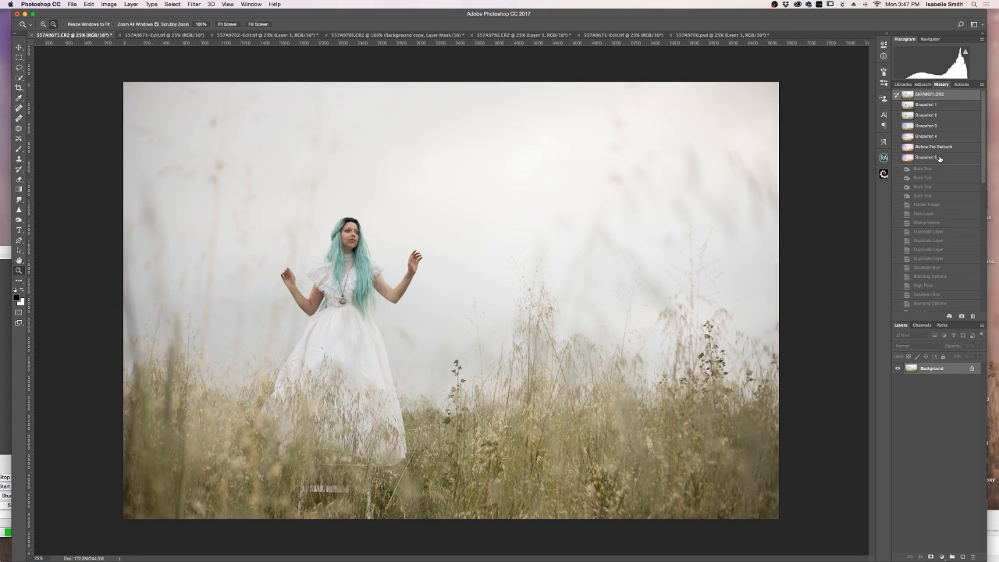
click(937, 107)
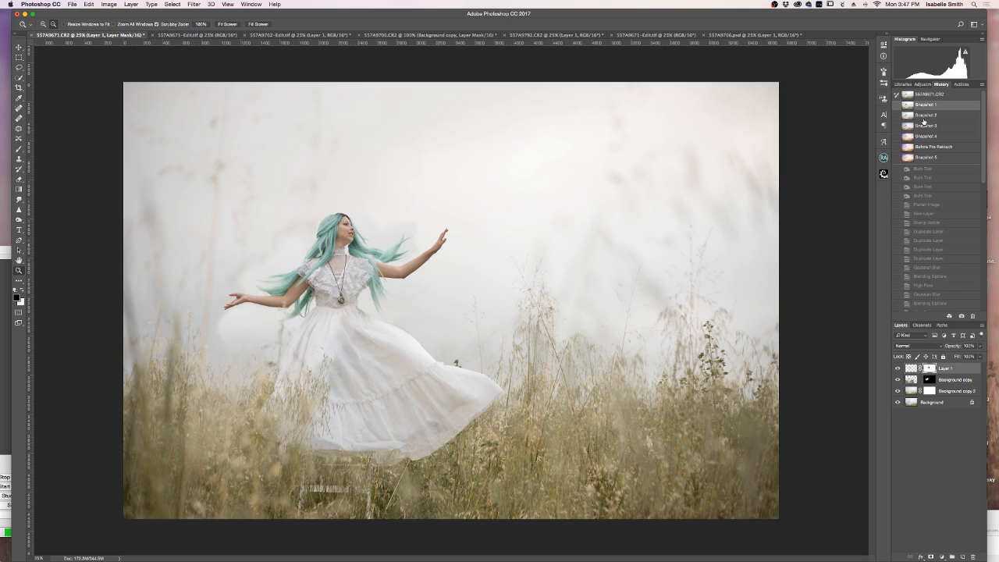
click(924, 116)
click(924, 127)
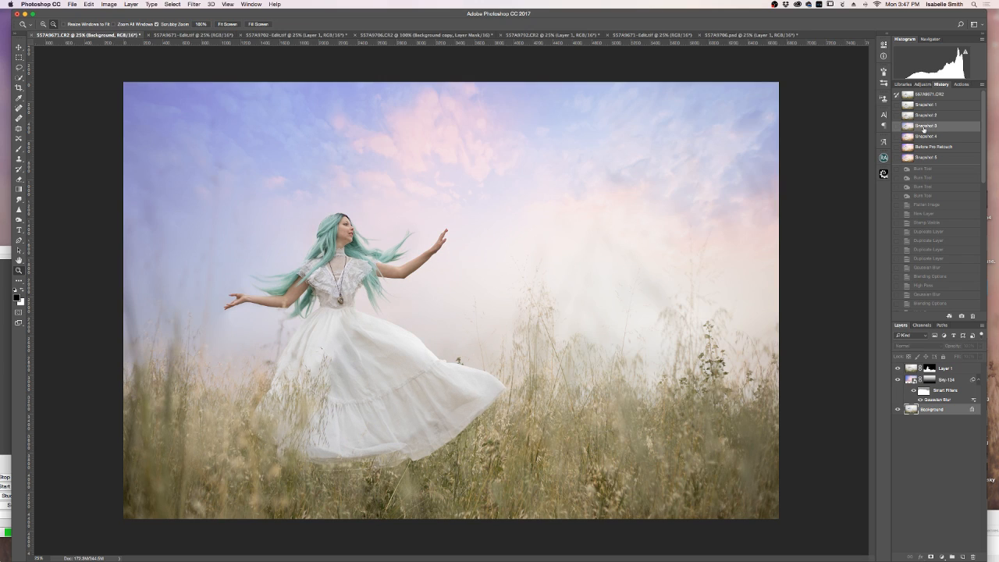
click(924, 137)
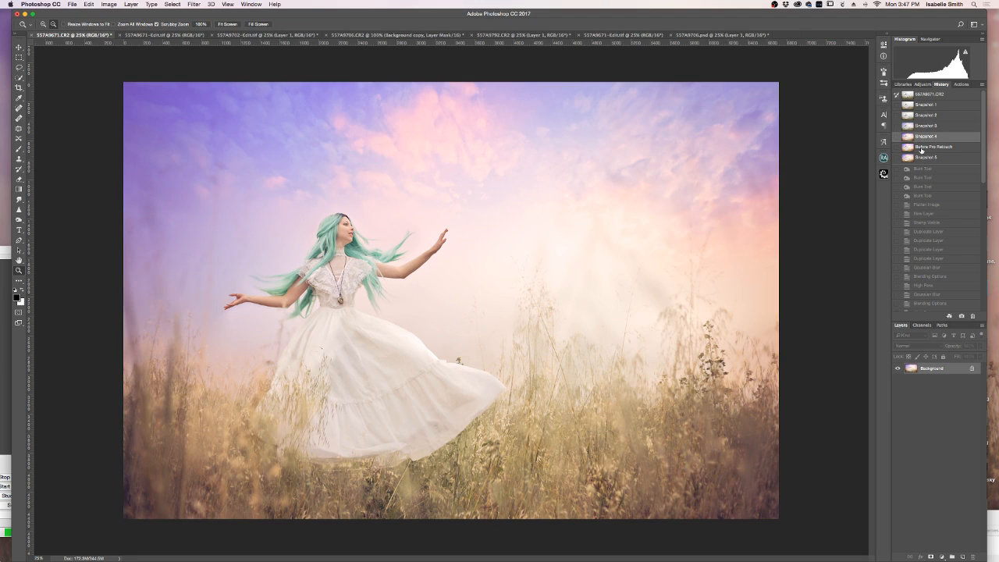
click(924, 148)
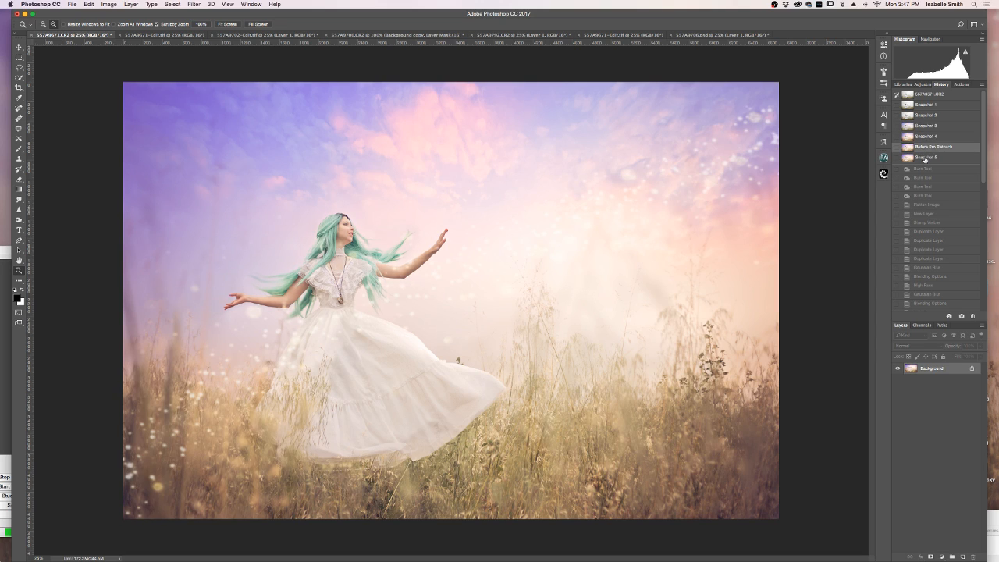
click(925, 158)
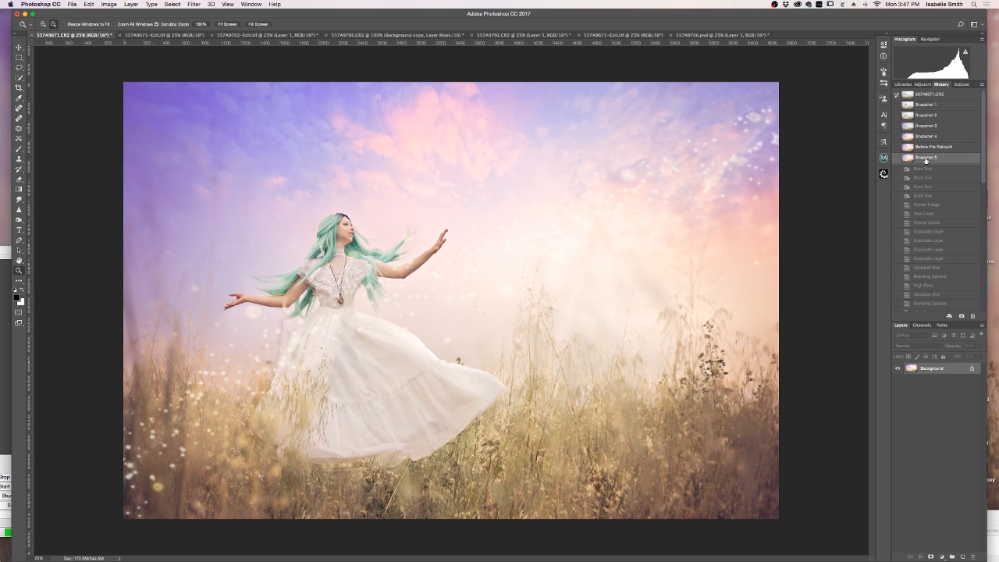
click(934, 94)
click(929, 159)
click(7, 519)
click(28, 490)
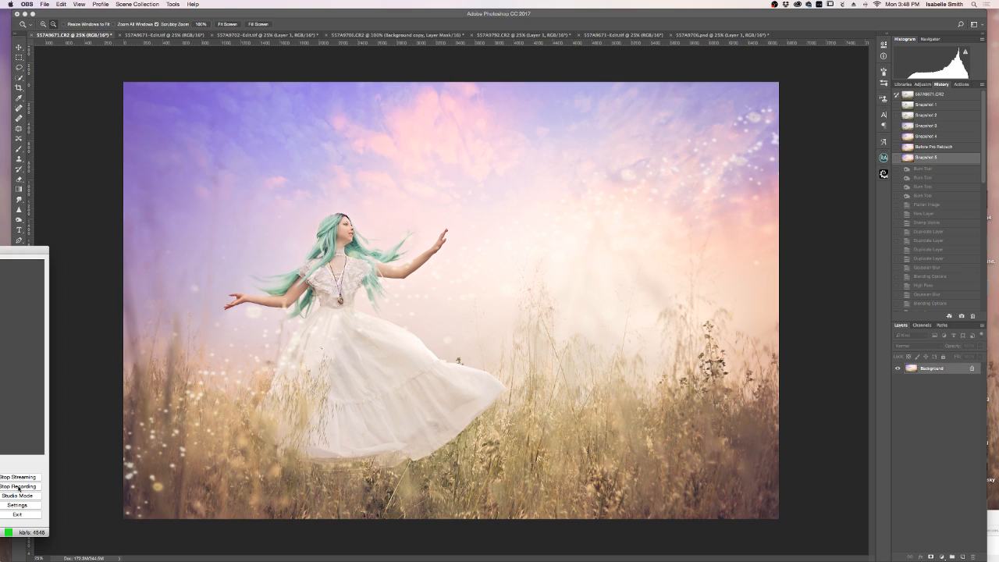
drag(29, 249, 214, 234)
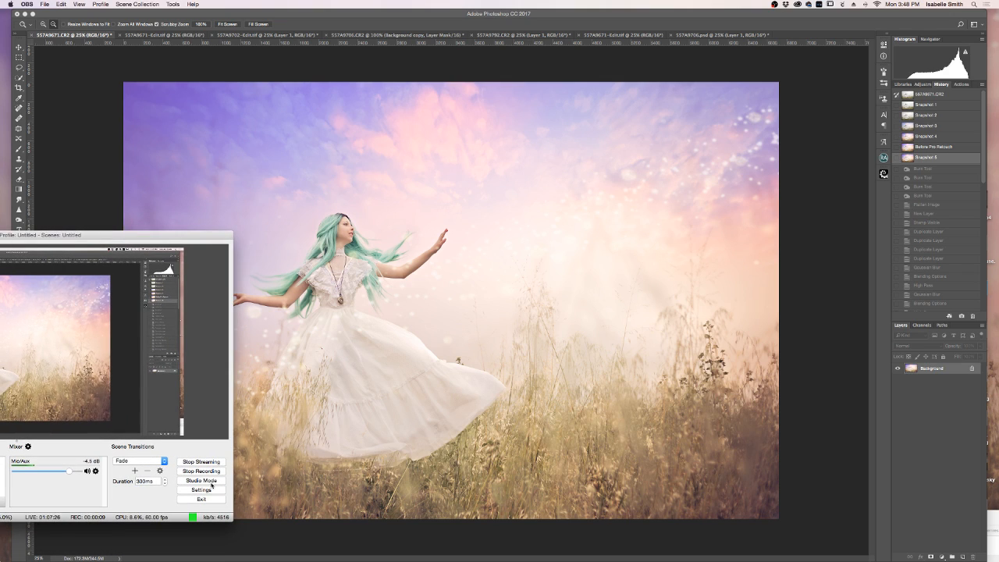